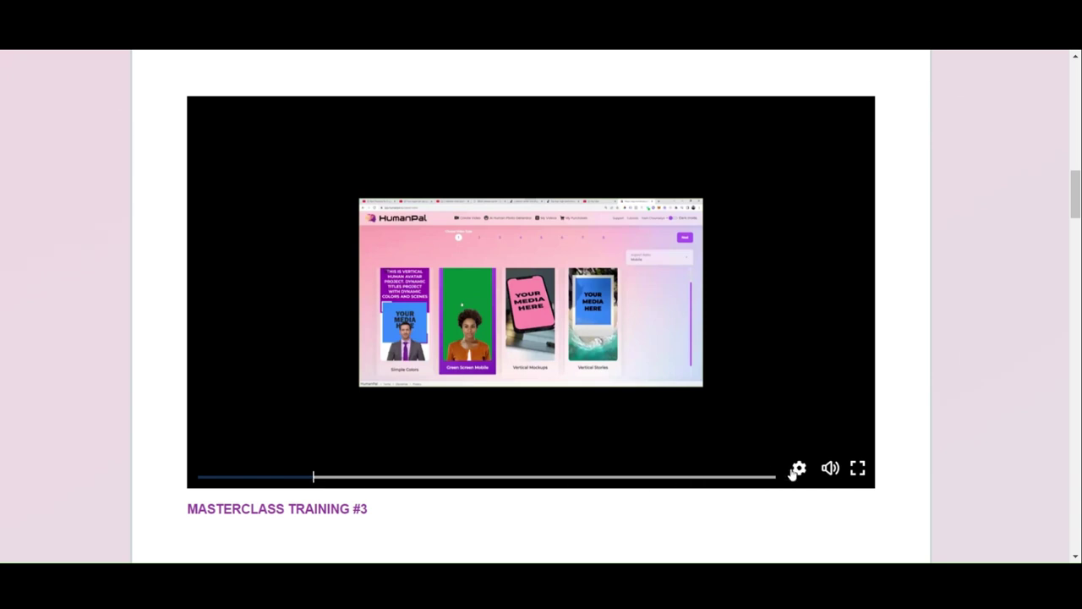
# Play the Masterclass Training #3 video in full screen and skip ahead to its YouTube Shorts section.
pyautogui.click(858, 469)
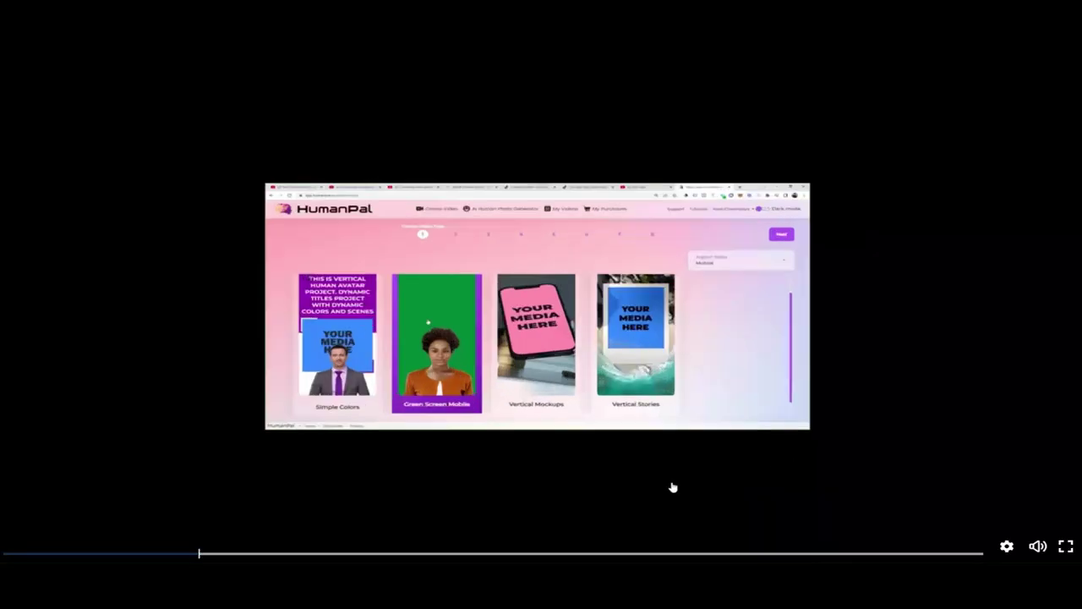
pyautogui.click(210, 554)
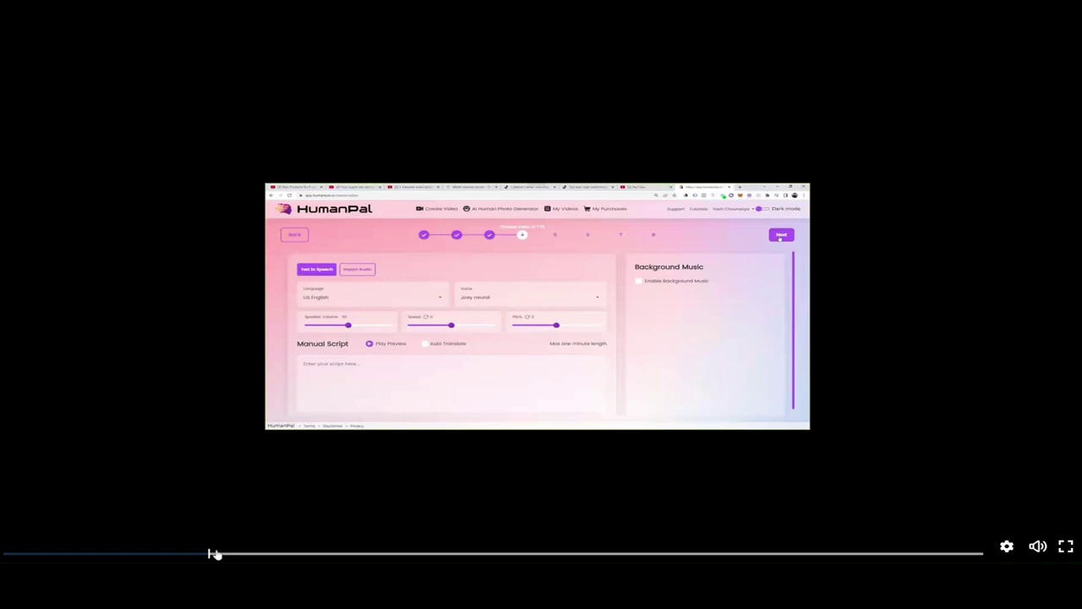
pyautogui.click(219, 555)
pyautogui.click(238, 555)
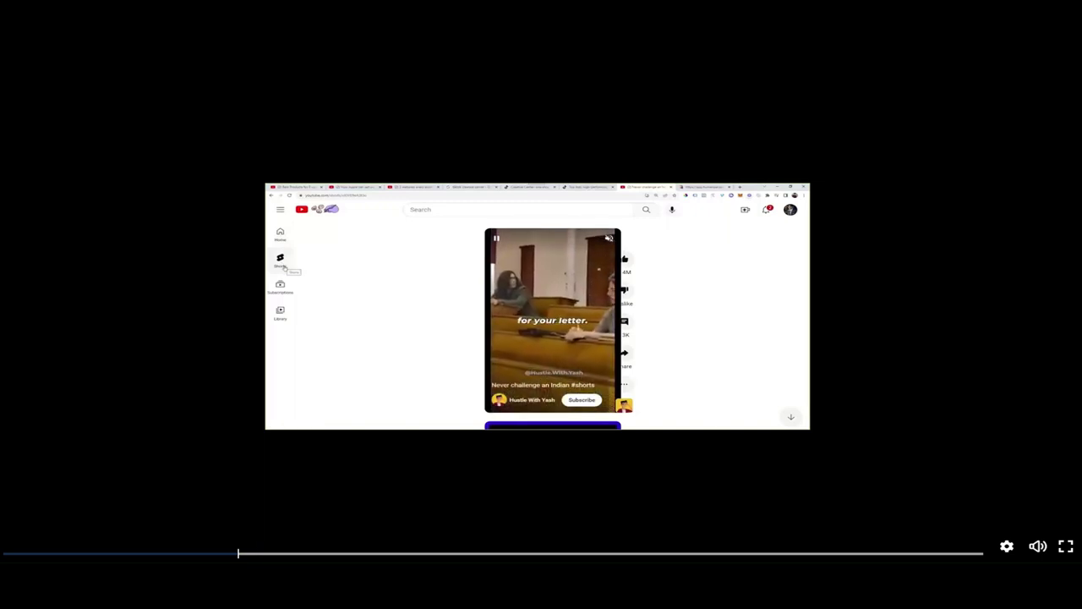
# Skim the training video's section on uploading a short to YouTube and filling in its title and details.
pyautogui.click(745, 210)
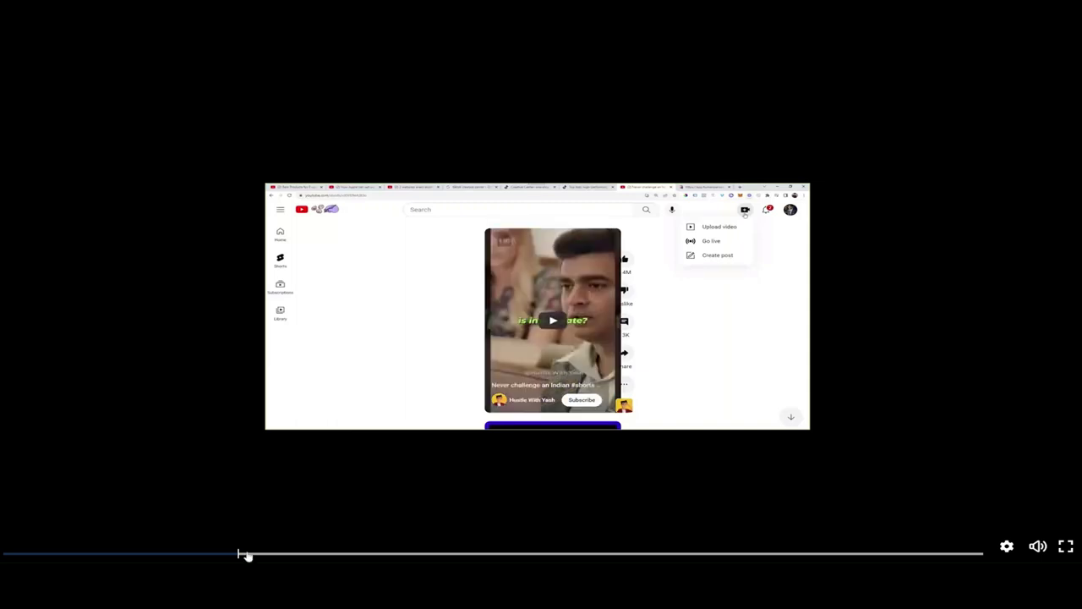
pyautogui.click(249, 555)
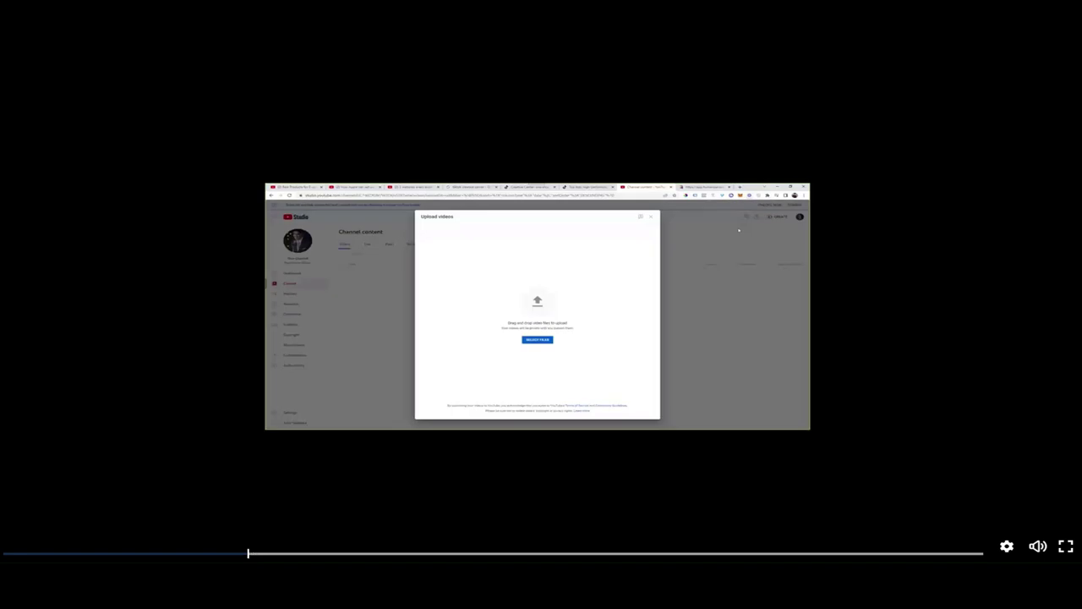
pyautogui.click(258, 555)
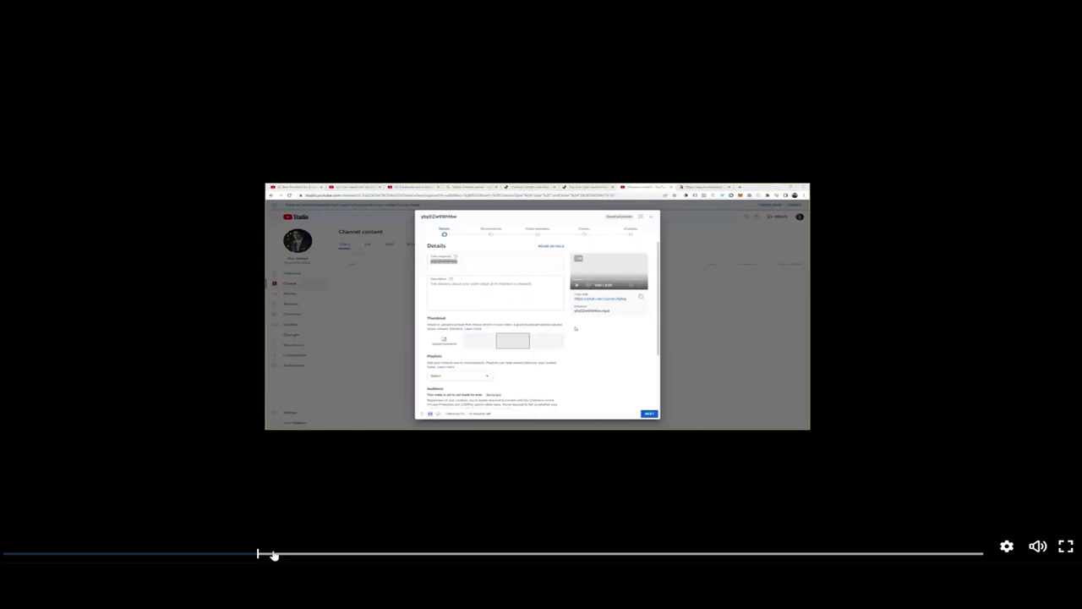
pyautogui.click(279, 555)
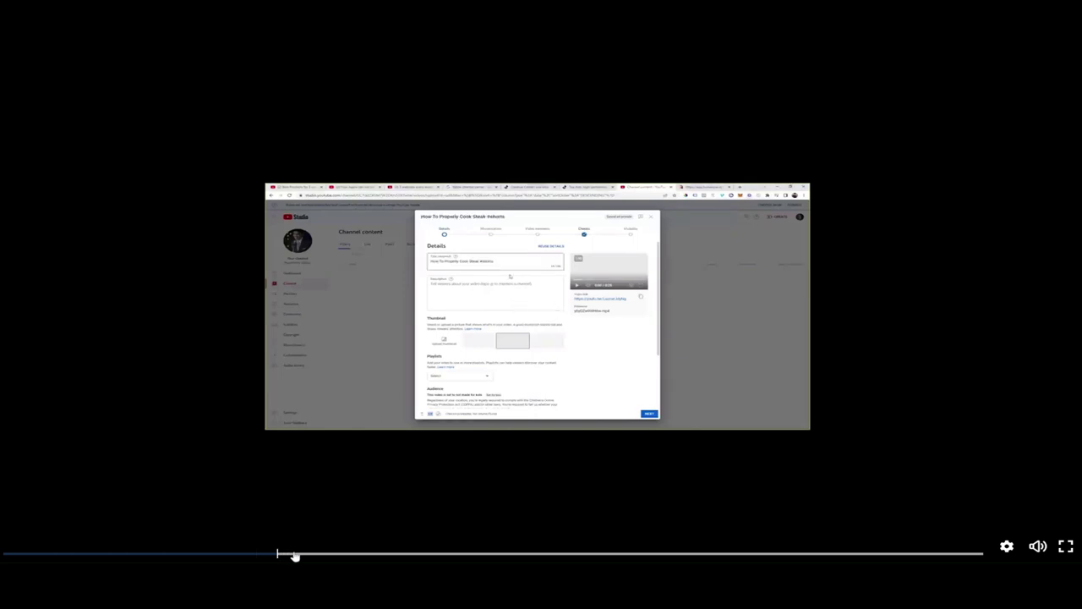
pyautogui.click(297, 555)
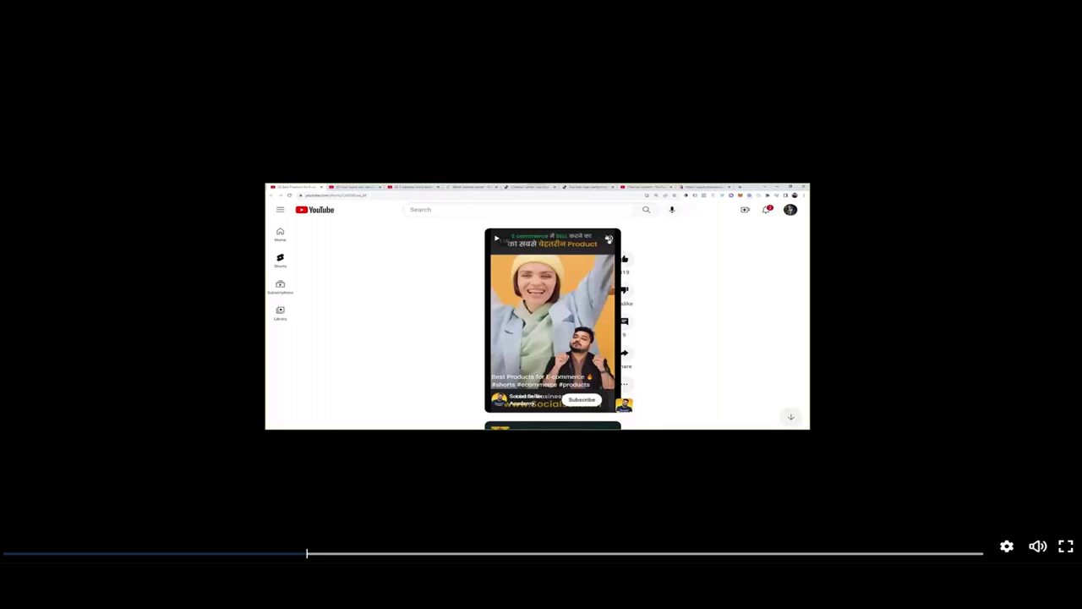
# Skim the e-commerce and dental YouTube Shorts examples and skip ahead to the HumanPal vertical templates.
pyautogui.click(498, 239)
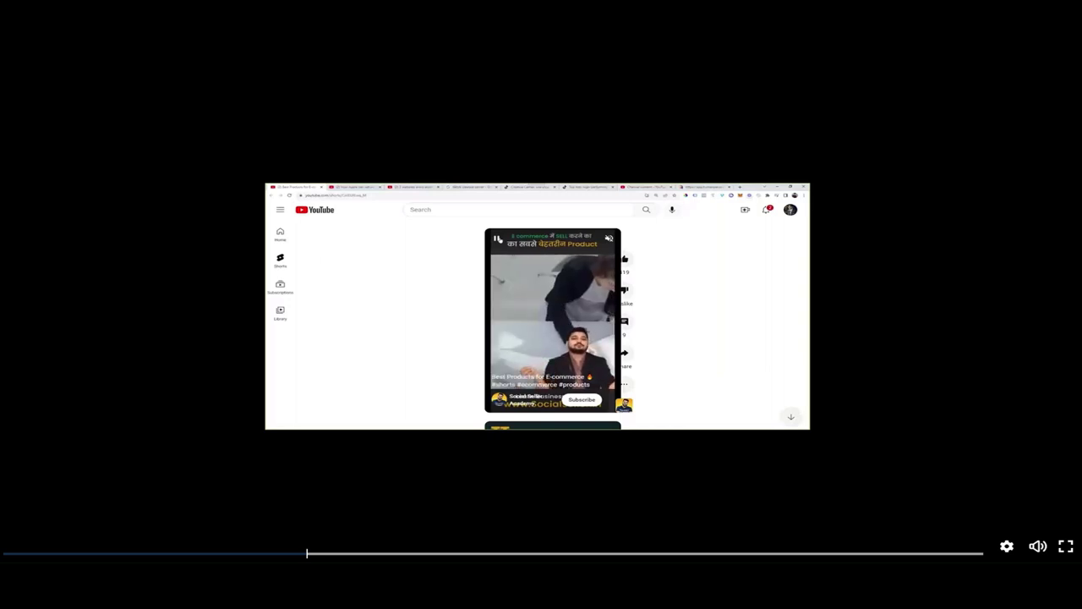
pyautogui.press('space')
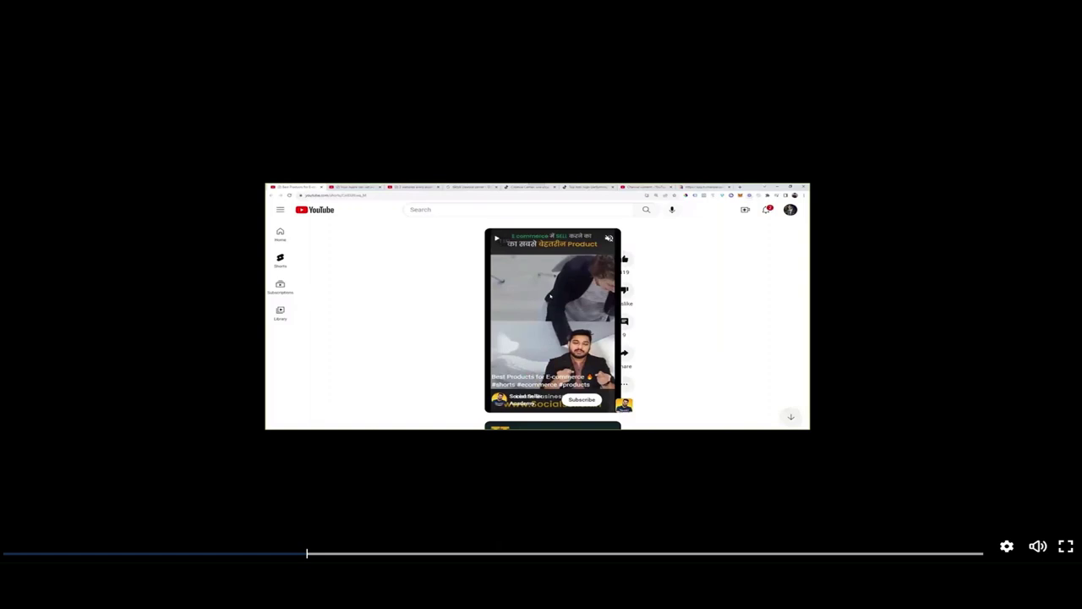
pyautogui.click(317, 555)
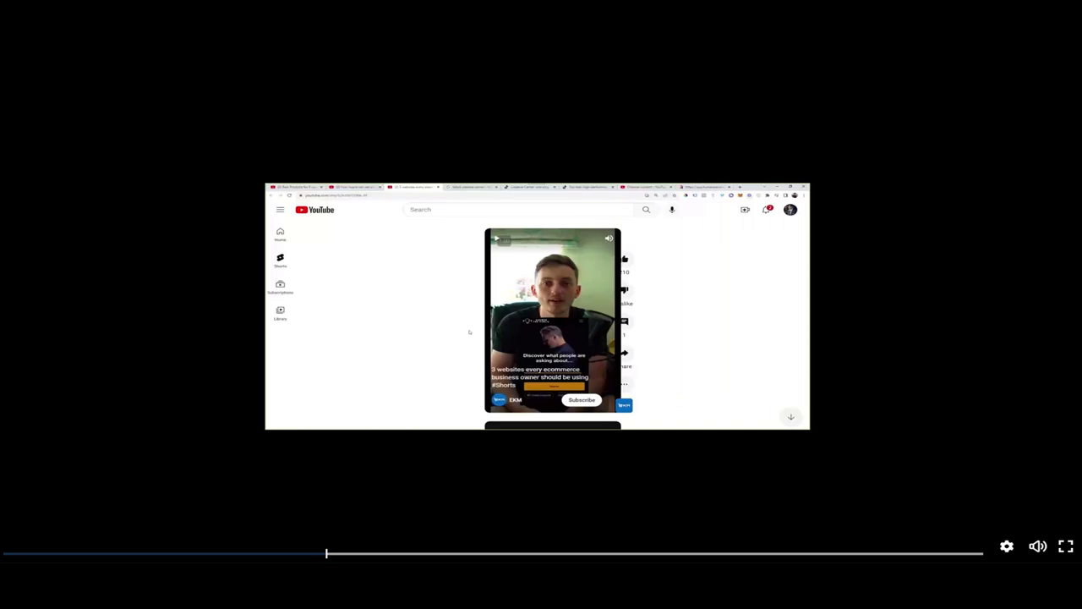
pyautogui.click(347, 555)
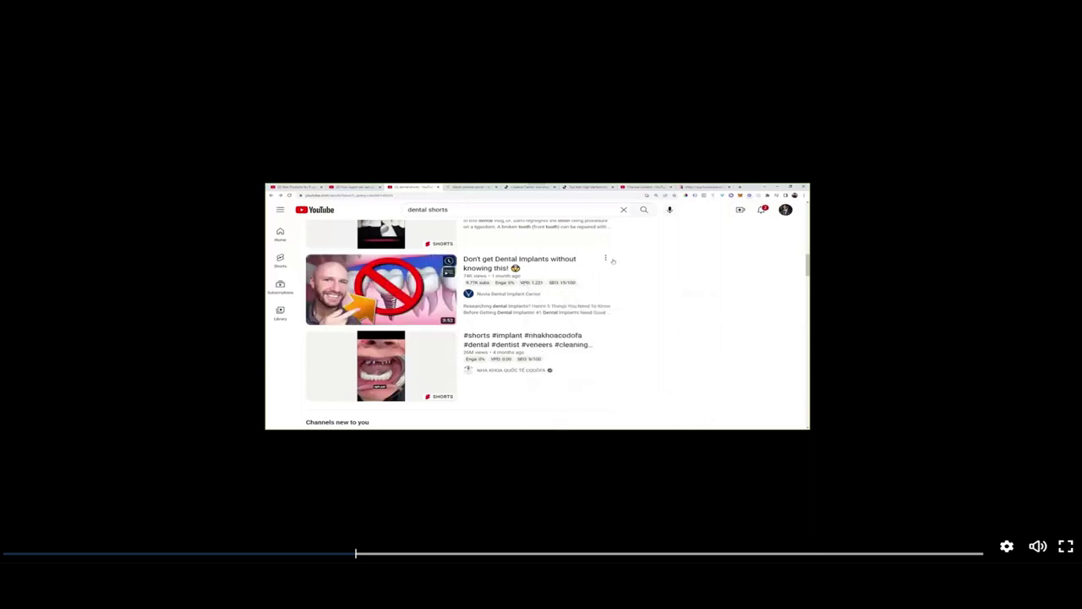
pyautogui.click(384, 556)
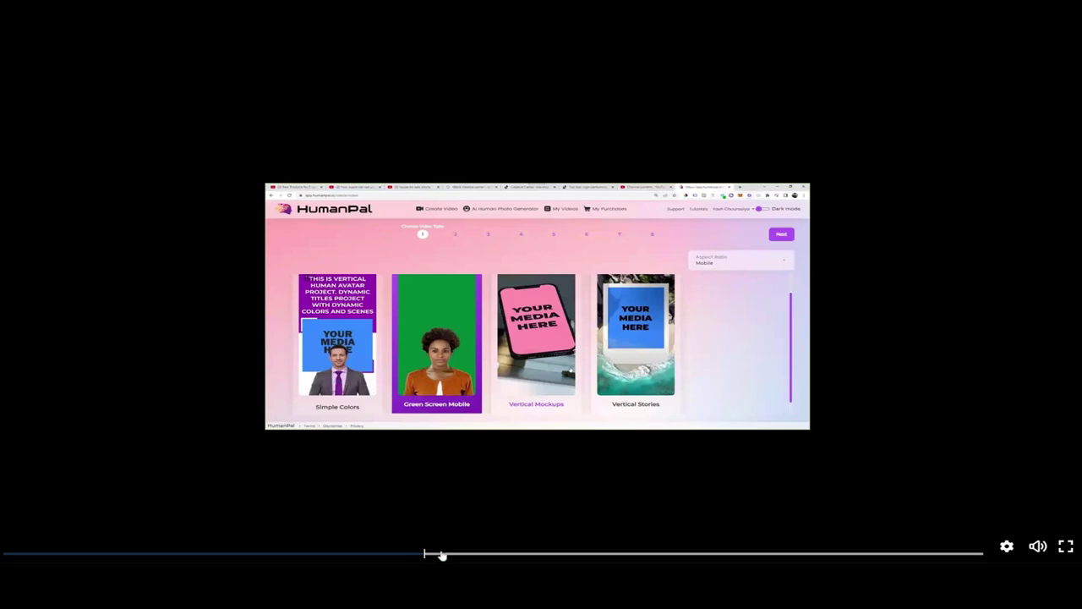
# Skip through the TikTok Creative Center section to review the Top Ads page and its ad details.
pyautogui.moveTo(441, 556); pyautogui.dragTo(453, 554)
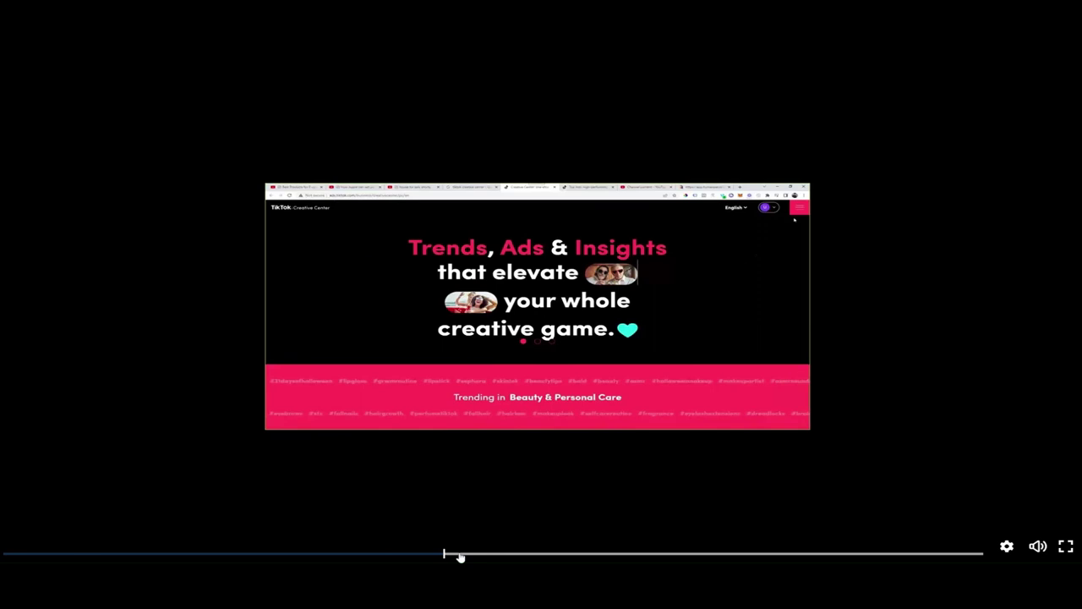
pyautogui.click(455, 554)
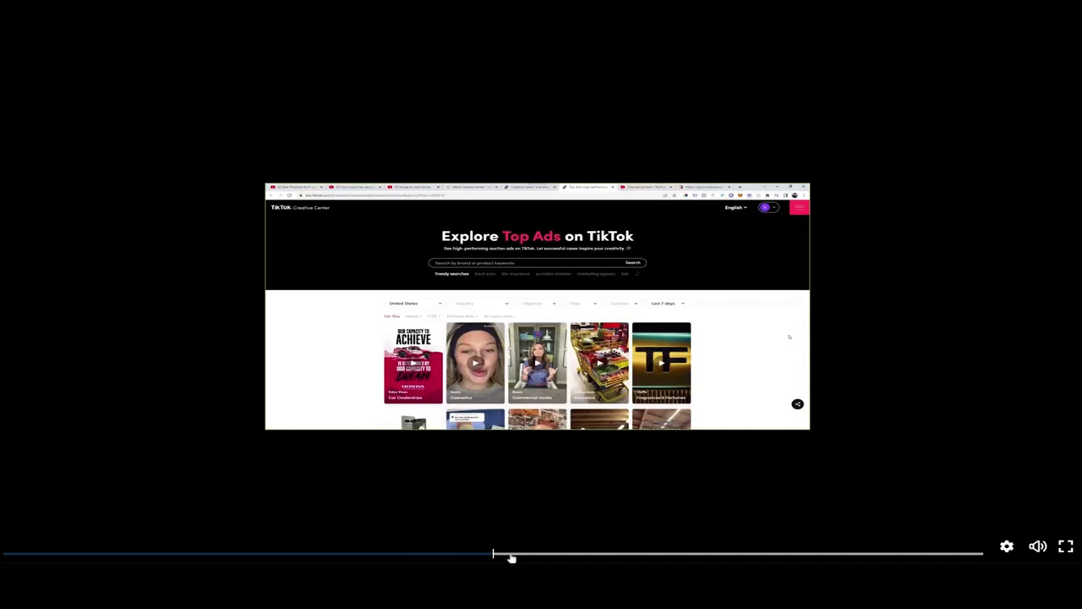
pyautogui.click(511, 555)
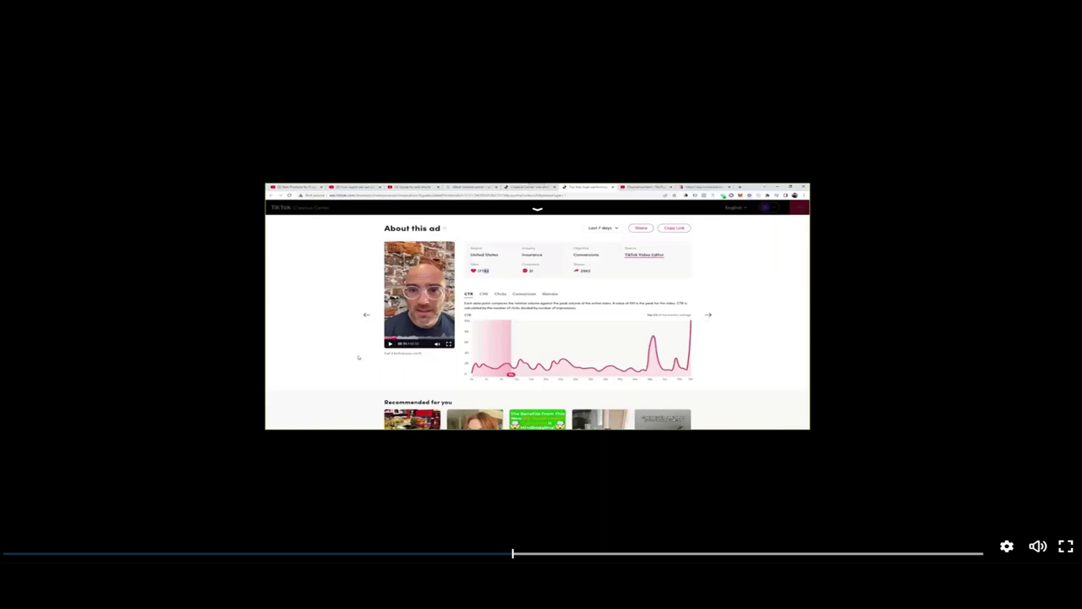
pyautogui.click(552, 555)
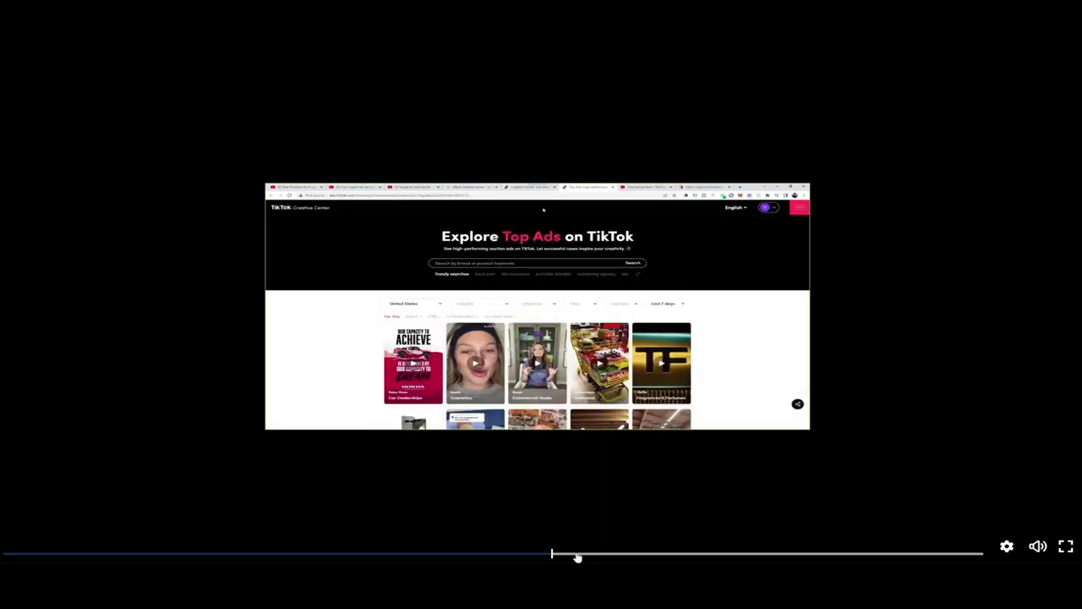
pyautogui.click(574, 555)
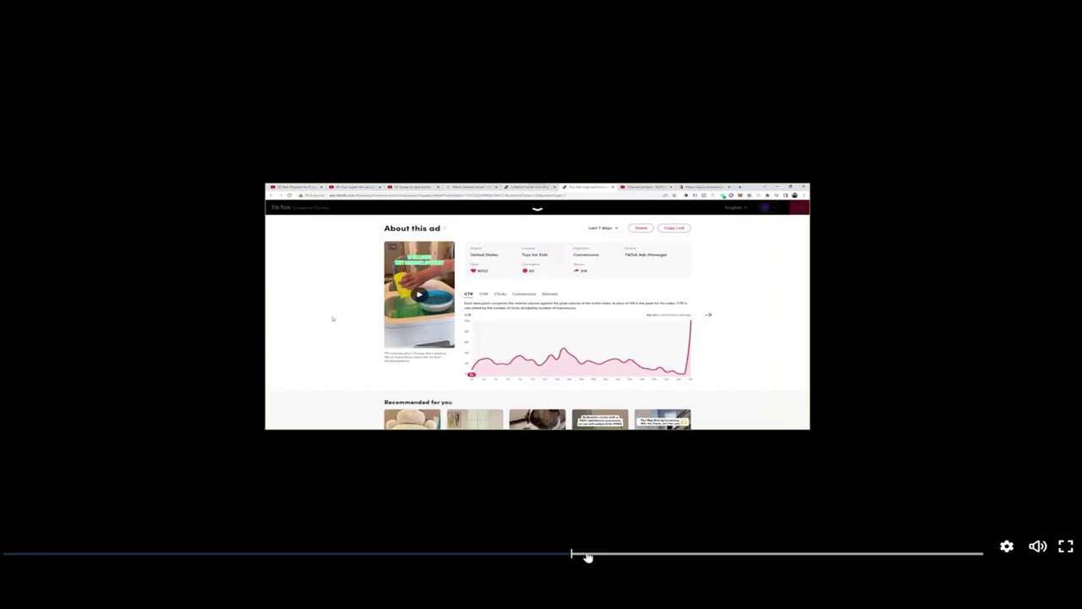
# Skim the training video's ad analysis examples for kids' toys, insurance and dental offers.
pyautogui.click(612, 555)
pyautogui.click(641, 554)
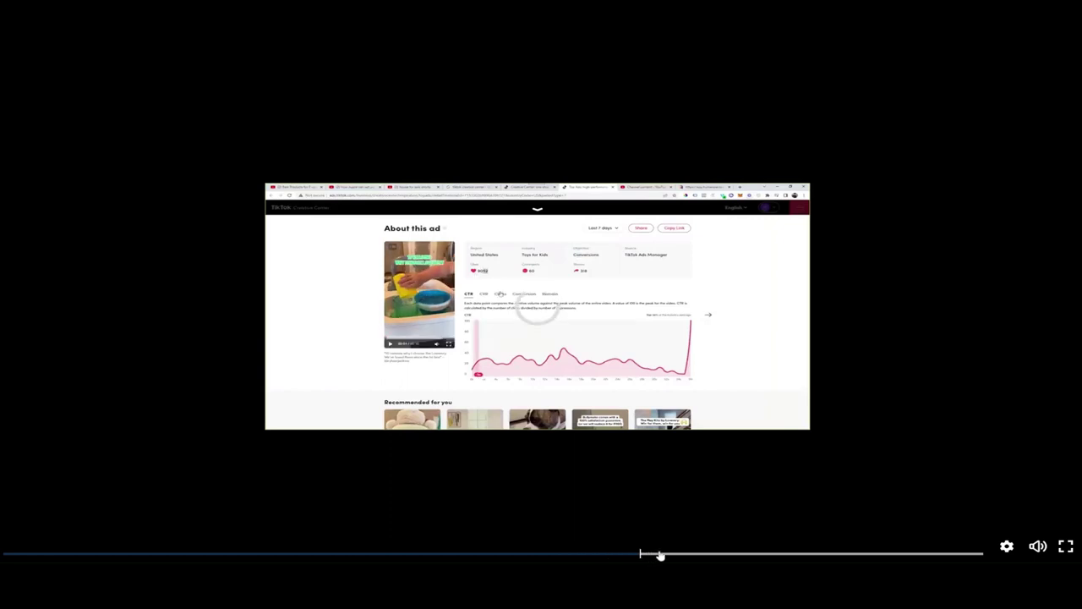
pyautogui.click(661, 555)
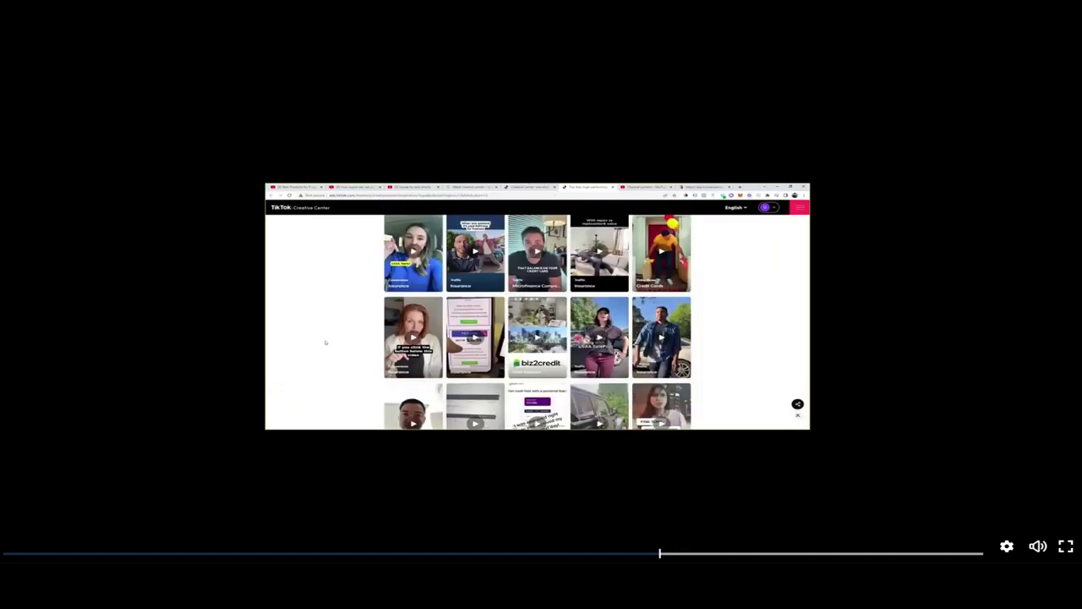
pyautogui.click(690, 555)
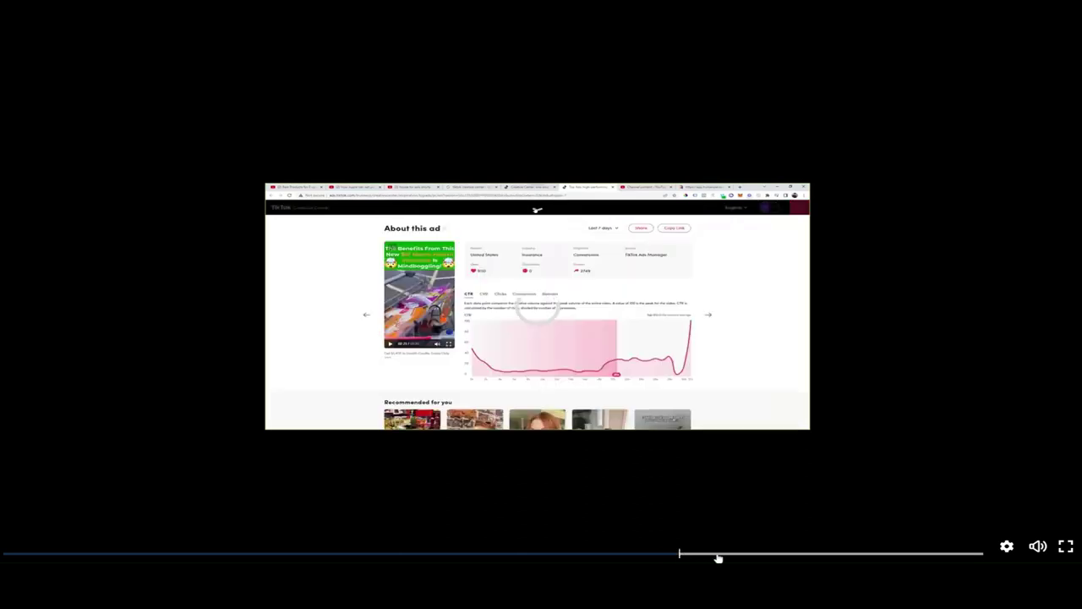
pyautogui.click(728, 556)
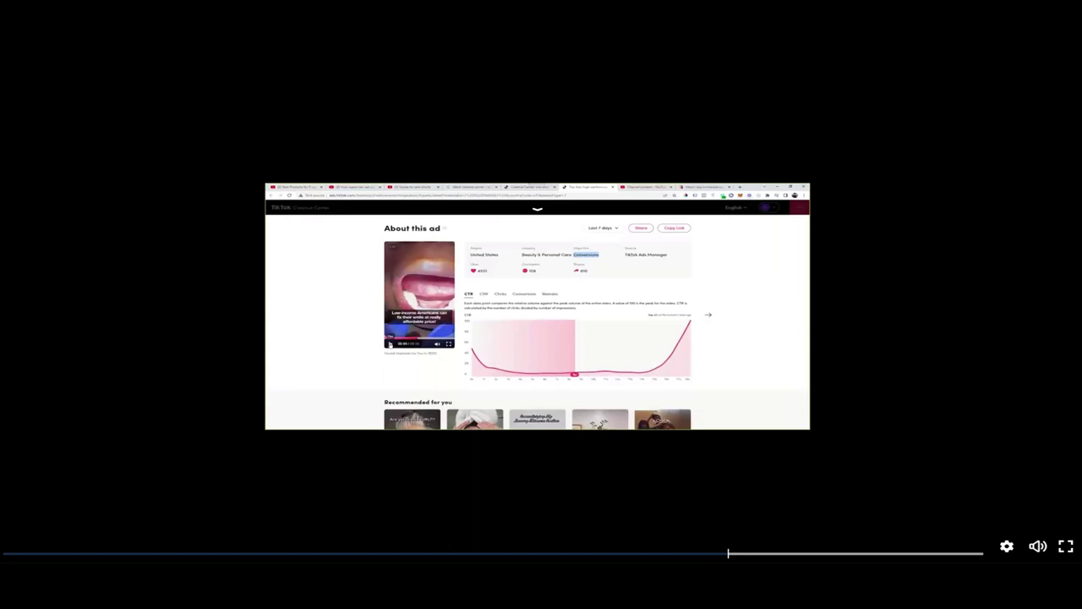
# Skim the HumanPal avatar selection, the dental implant ad search and the solar ad examples in the training video.
pyautogui.click(738, 556)
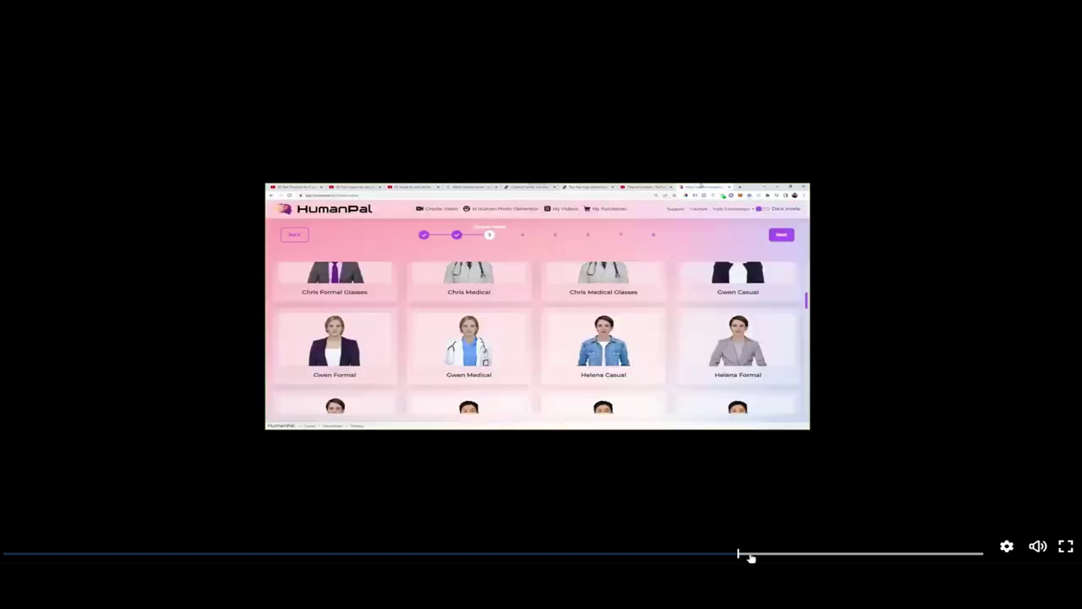
pyautogui.hotkey('ctrl', 'a')
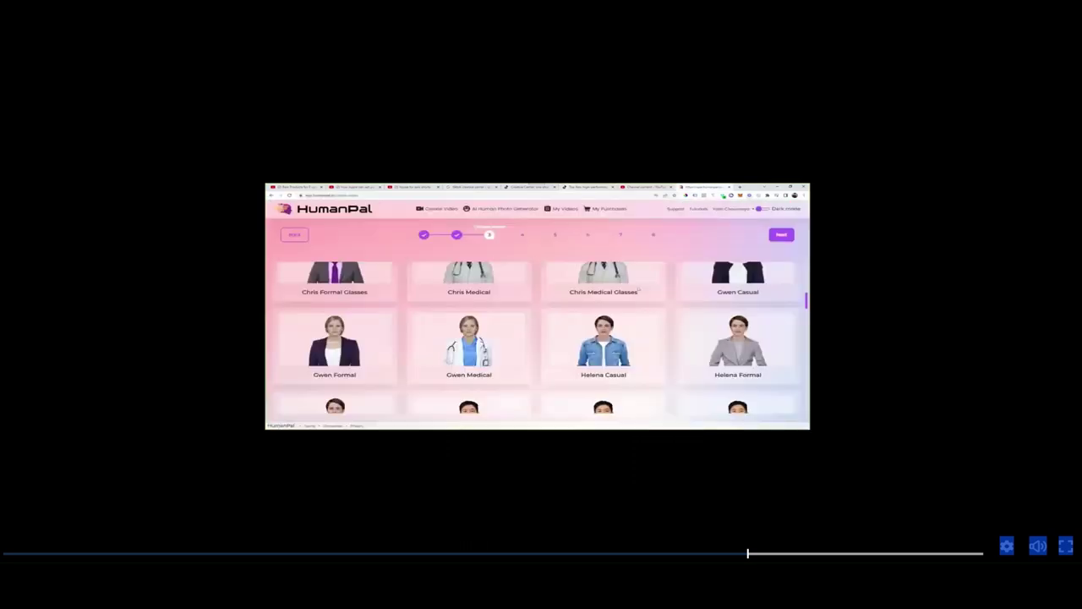
pyautogui.click(774, 555)
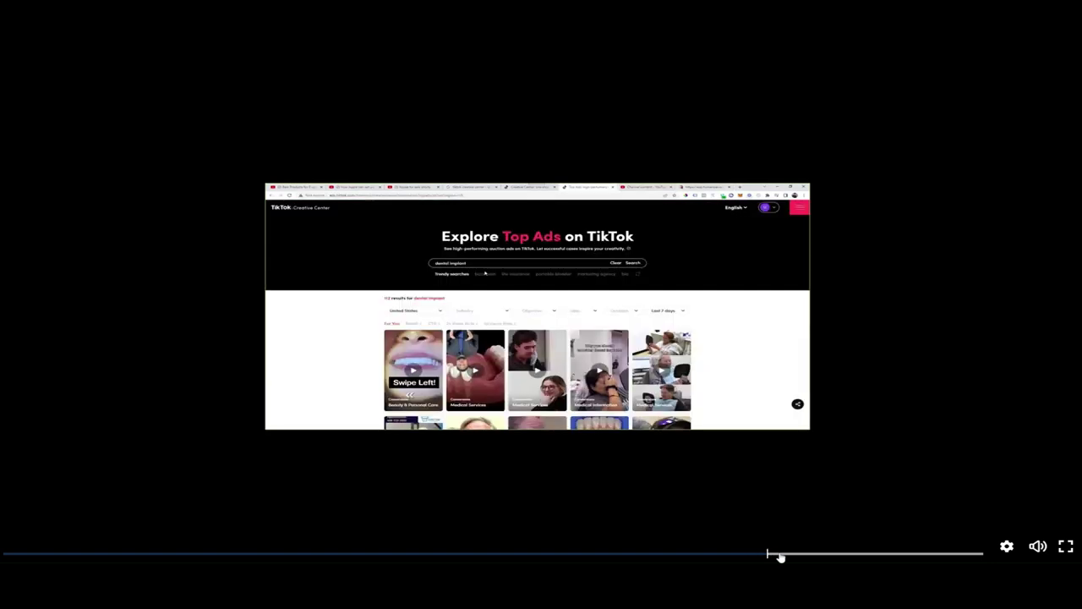
pyautogui.click(785, 555)
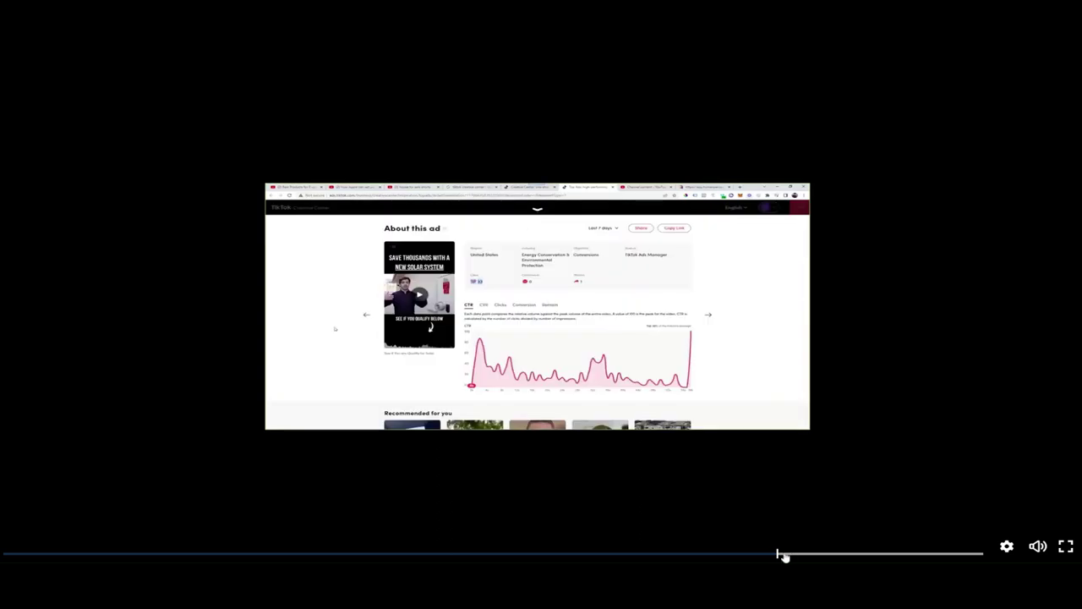
pyautogui.click(795, 555)
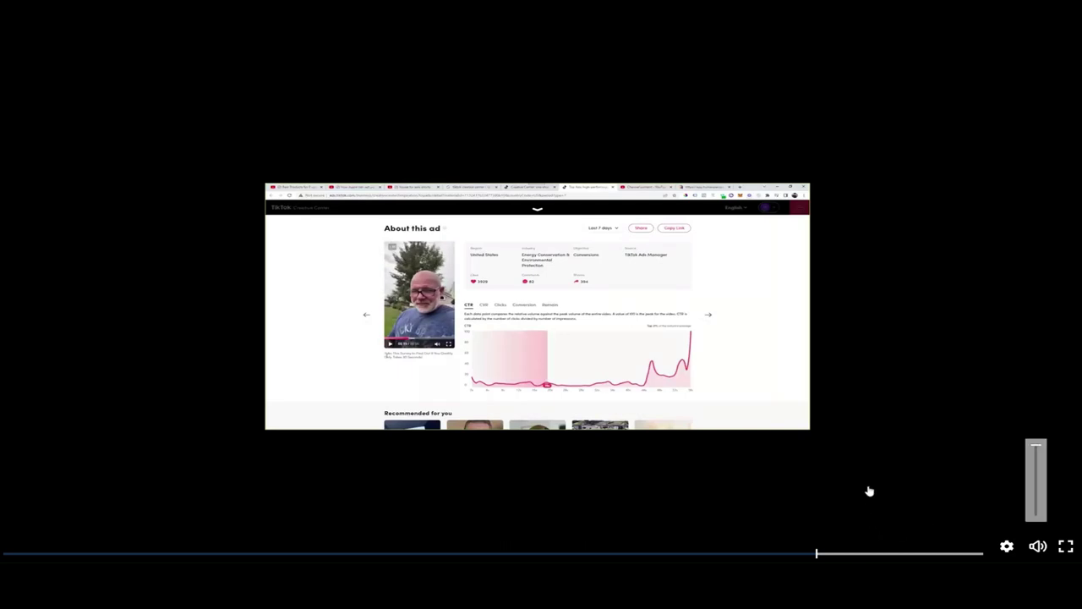
# Skim the remaining solar, roofing and housekeeping ad examples through to the end of the training video.
pyautogui.click(828, 555)
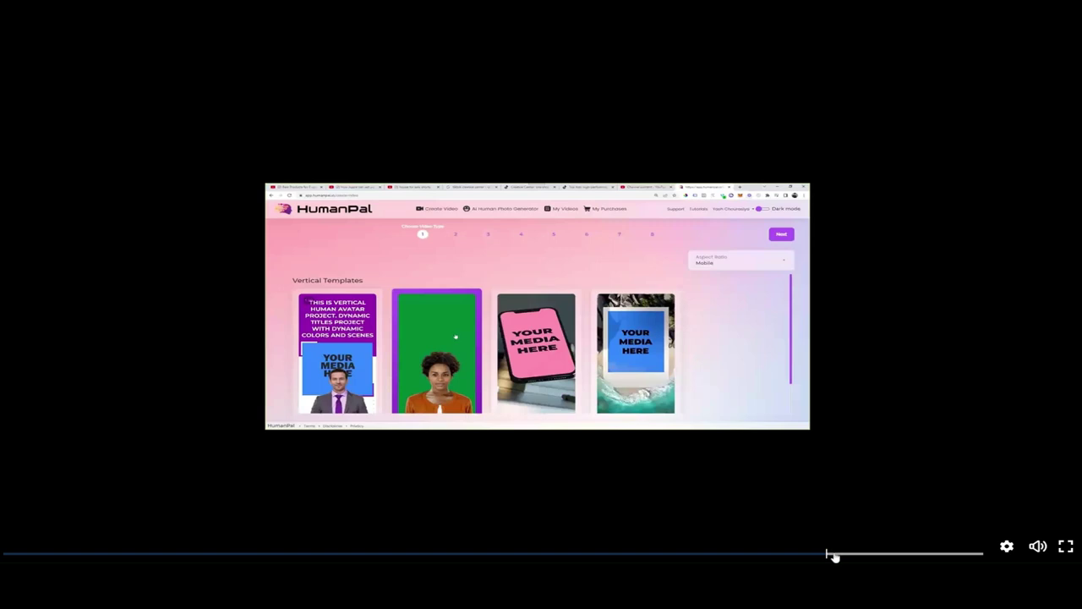
pyautogui.click(838, 555)
pyautogui.click(846, 554)
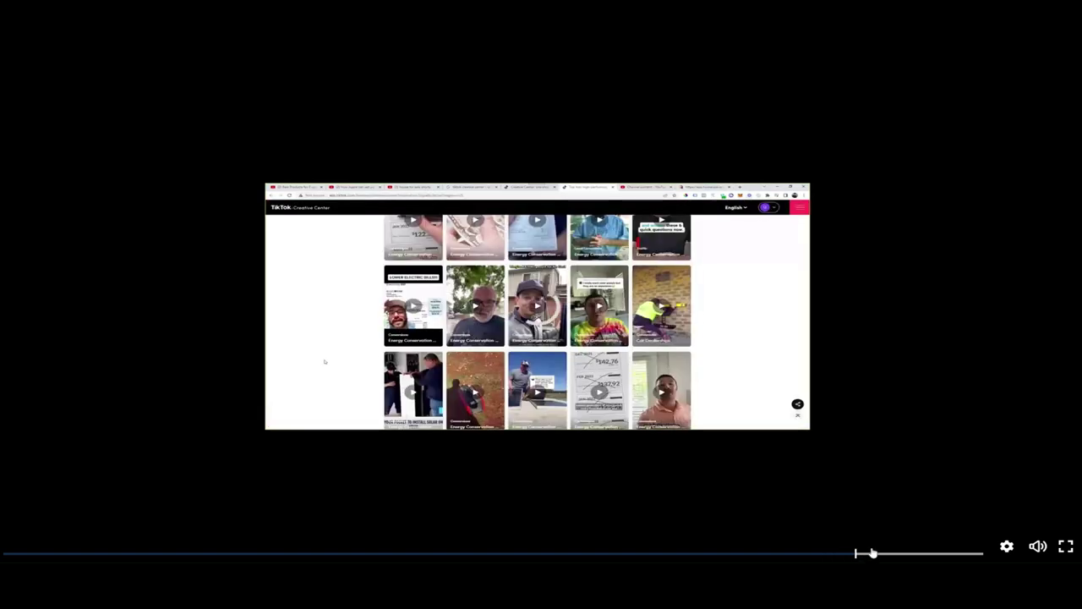
pyautogui.click(878, 554)
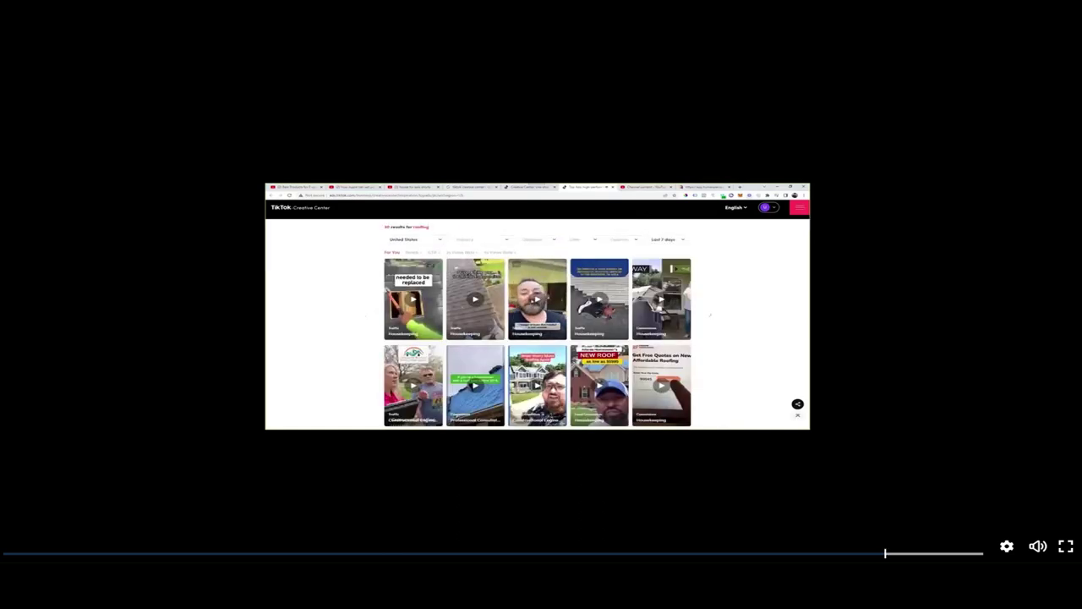
pyautogui.click(894, 554)
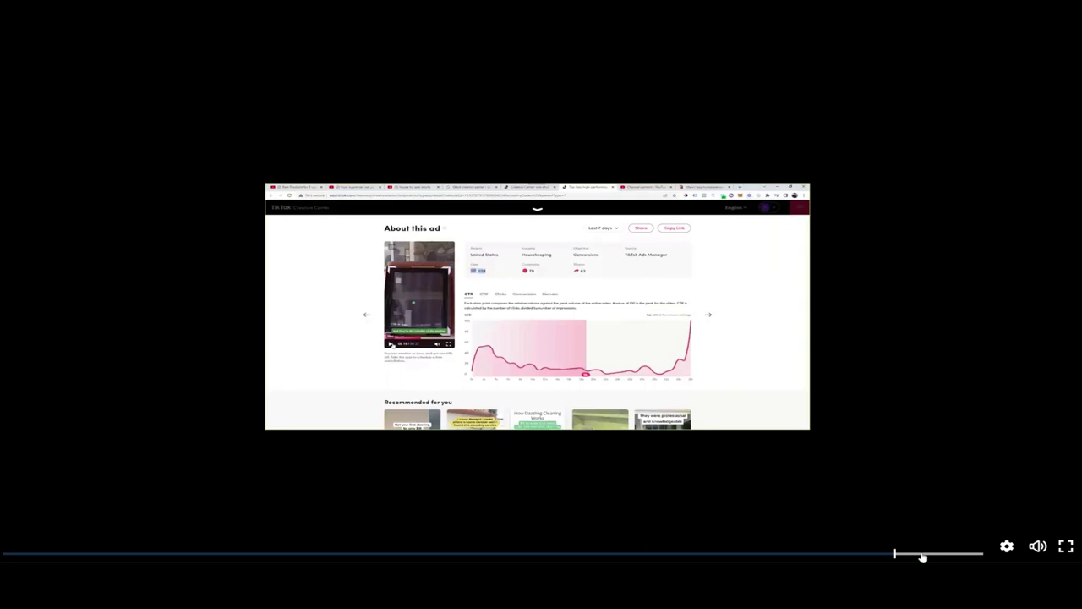
pyautogui.click(923, 554)
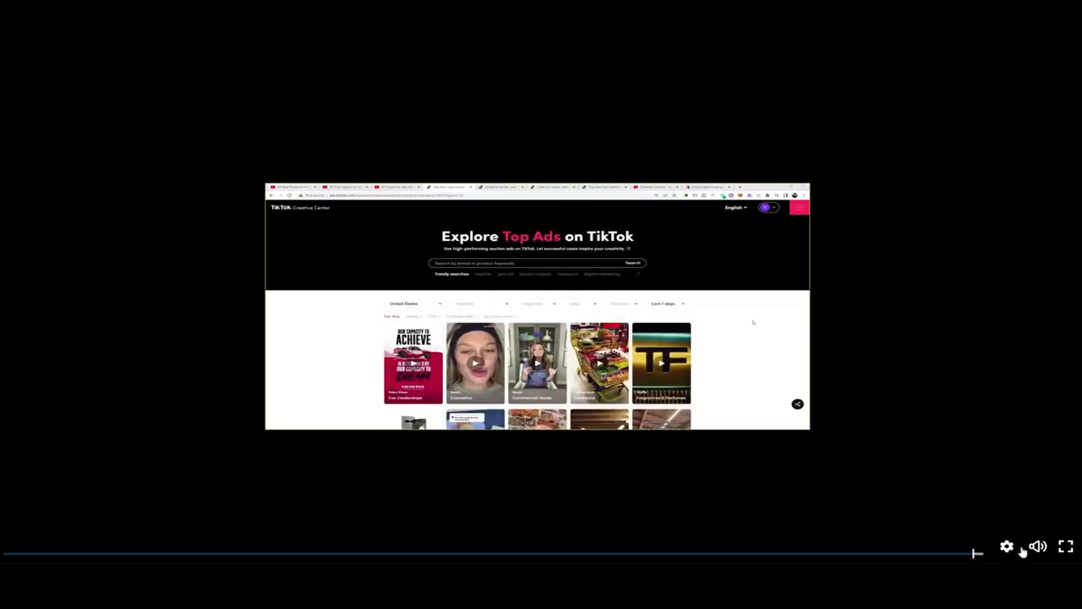
# Leave full-screen playback and start the Masterclass Training #4 video further down the page.
pyautogui.press('Escape')
pyautogui.scroll(-5, 687, 264)
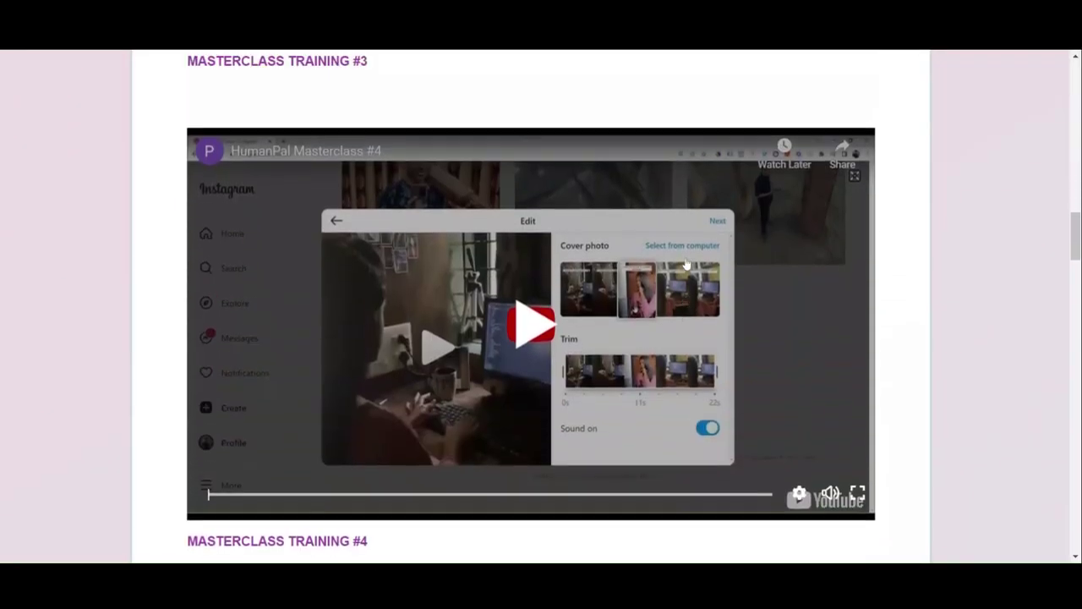
pyautogui.scroll(4, 518, 119)
pyautogui.scroll(-3, 526, 258)
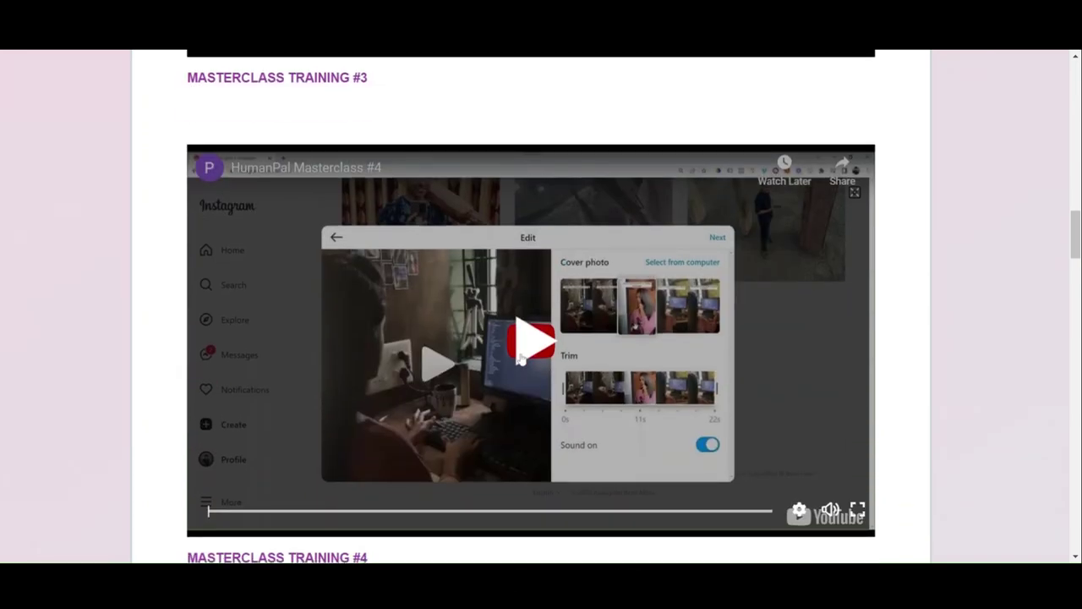
pyautogui.scroll(-1, 684, 313)
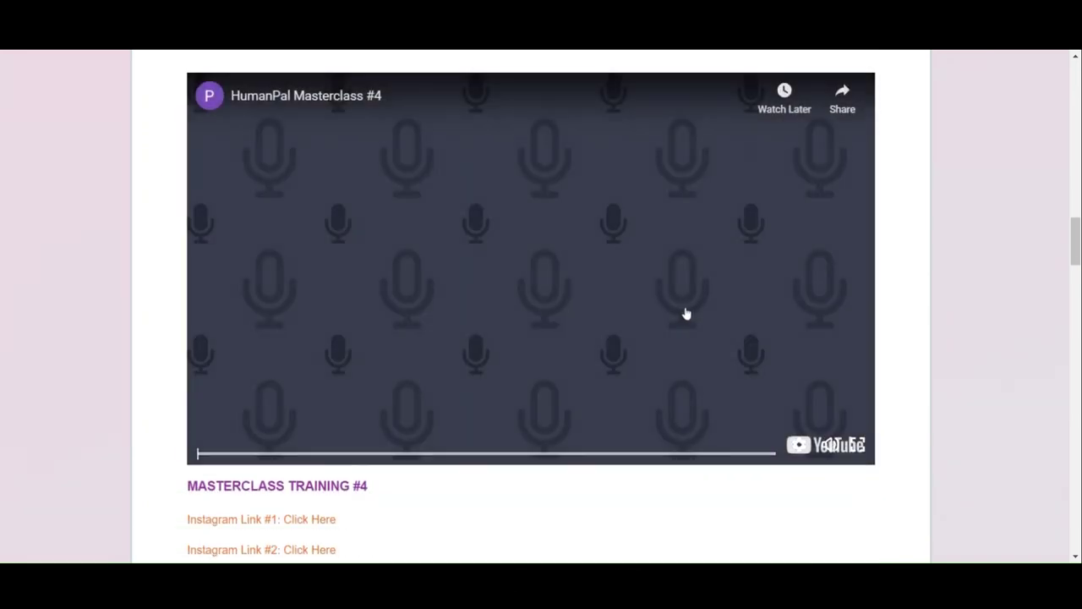
# Look over the Masterclass Training #4 section with its Instagram links and skip the video ahead to the Instagram profile demonstration.
pyautogui.scroll(1, 686, 314)
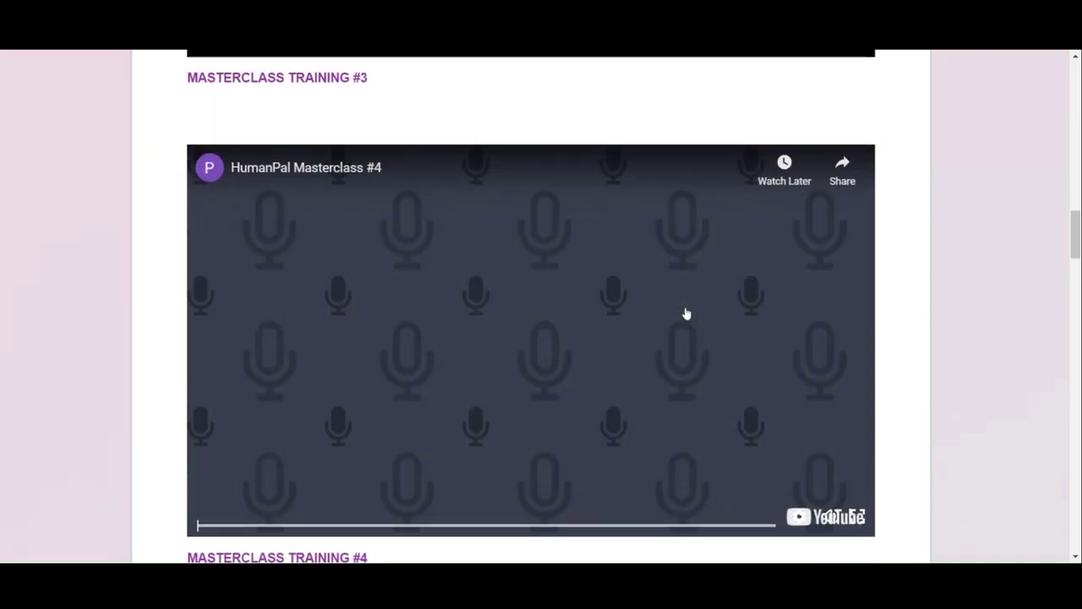
pyautogui.scroll(-1, 685, 315)
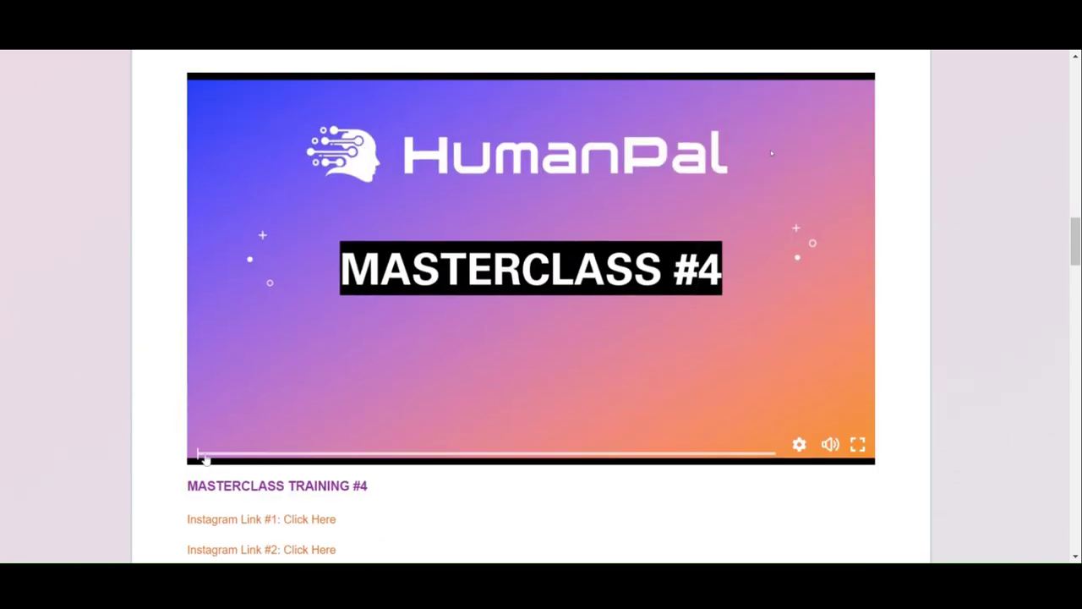
pyautogui.scroll(-5, 478, 451)
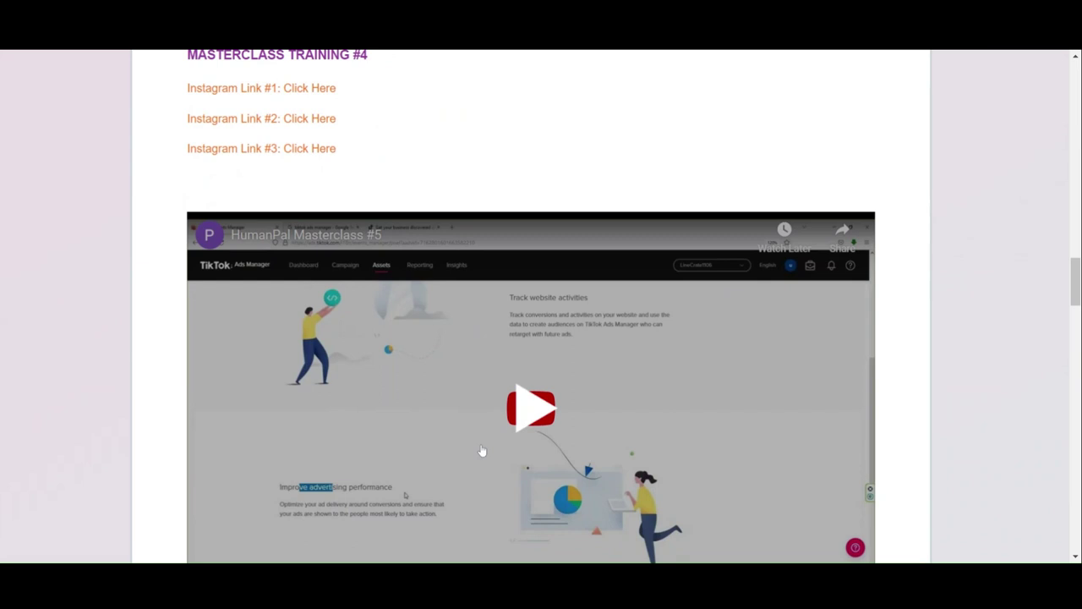
pyautogui.scroll(-2, 482, 450)
pyautogui.scroll(3, 477, 463)
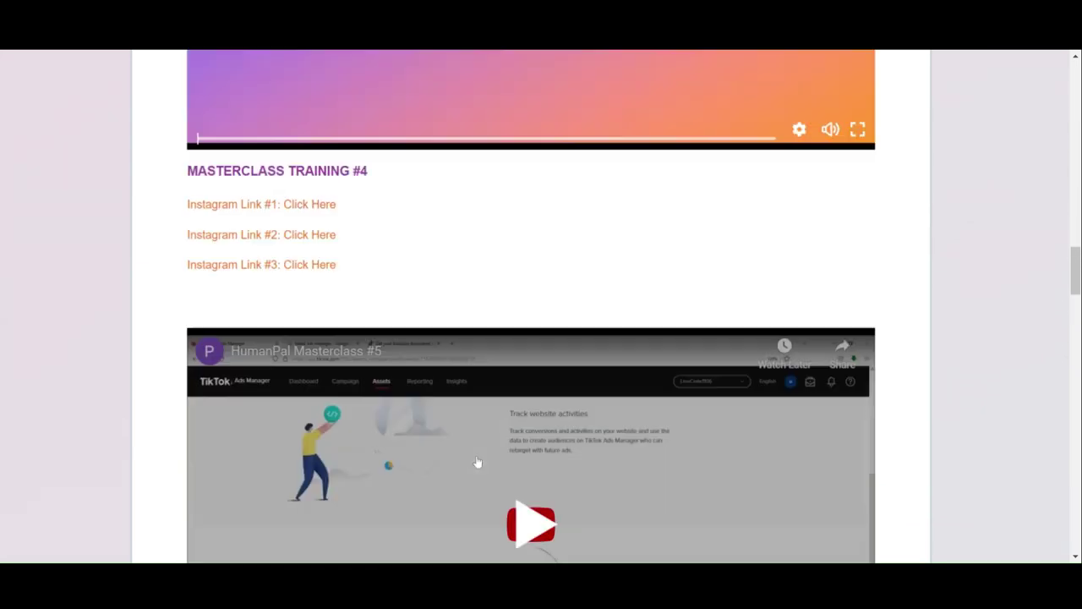
pyautogui.scroll(4, 478, 463)
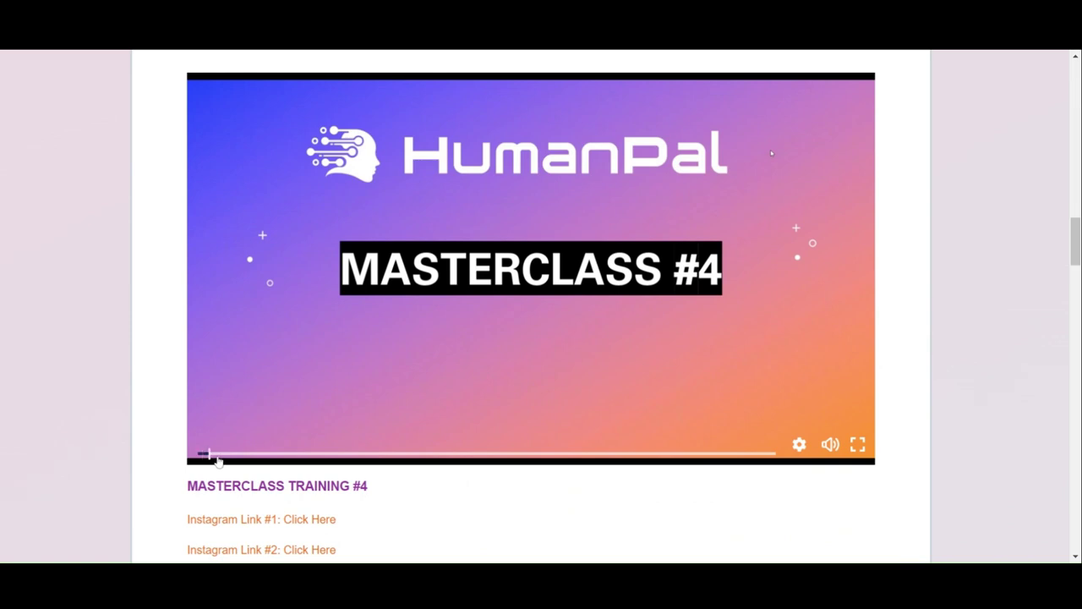
pyautogui.click(228, 456)
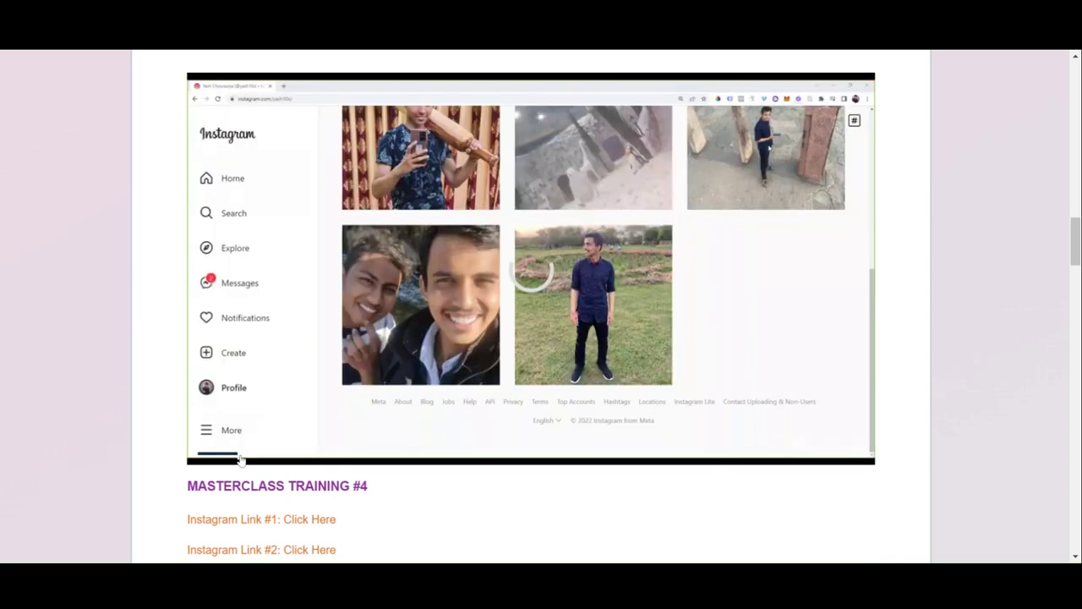
pyautogui.scroll(3, 290, 442)
pyautogui.scroll(-2, 357, 416)
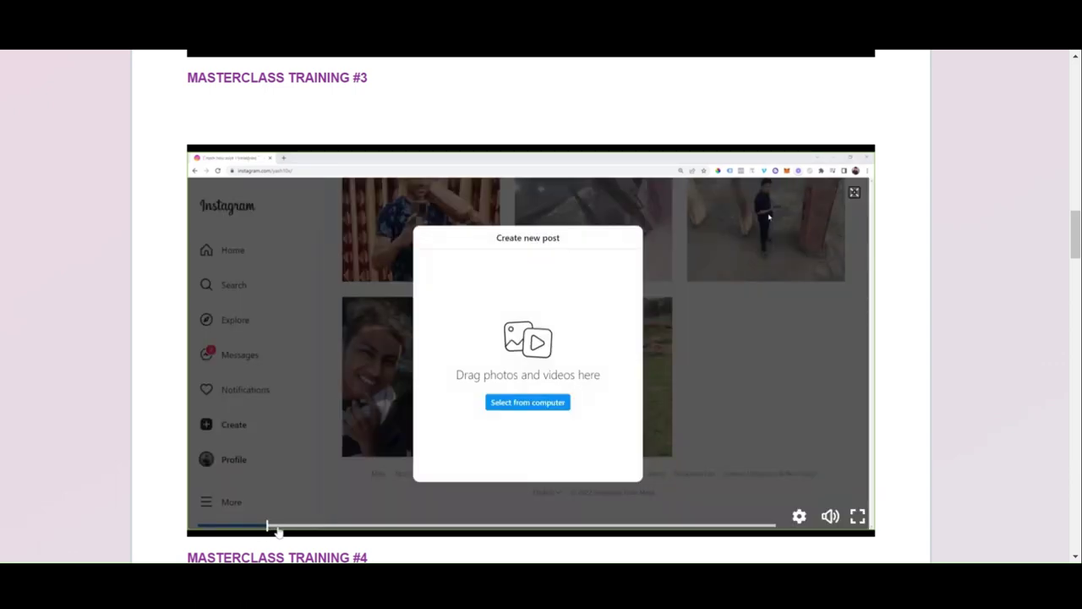
# Skim the part of the Training #4 video on creating a new Instagram post with a video.
pyautogui.click(336, 527)
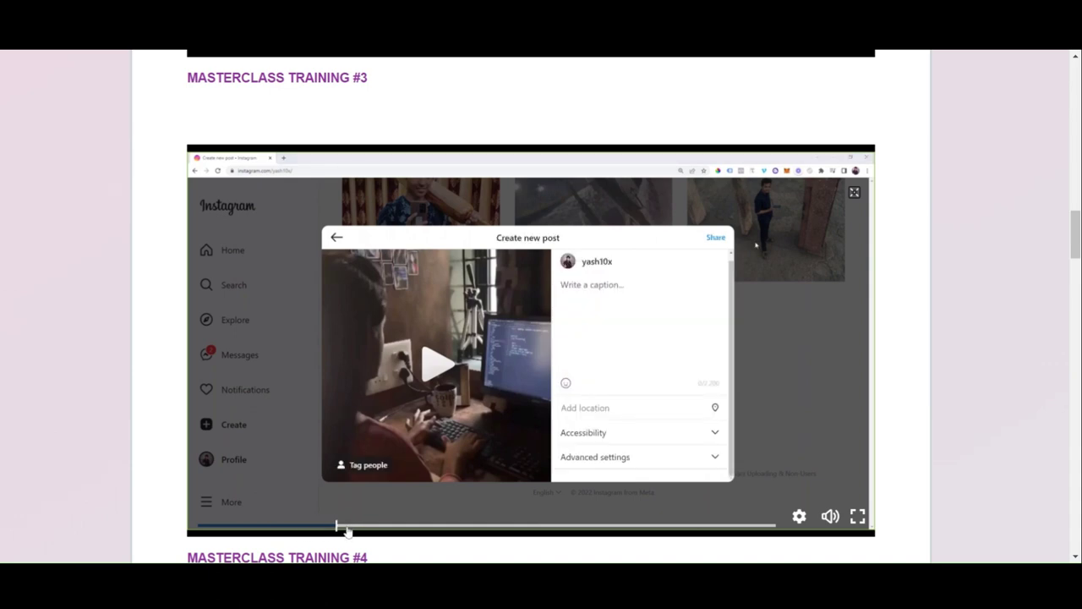
pyautogui.click(401, 527)
pyautogui.click(430, 528)
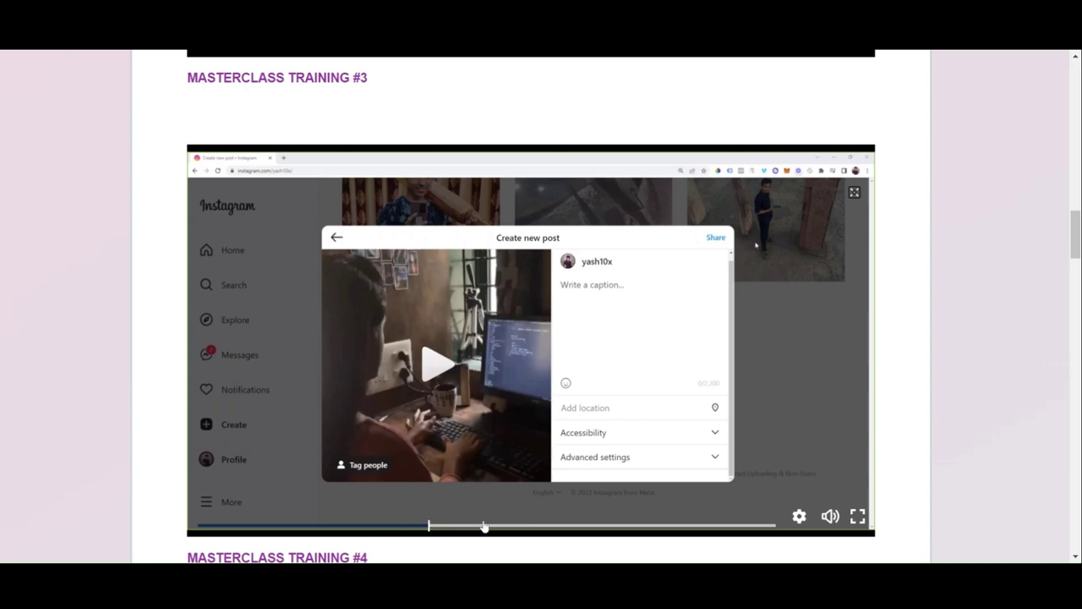
pyautogui.click(482, 526)
pyautogui.click(522, 527)
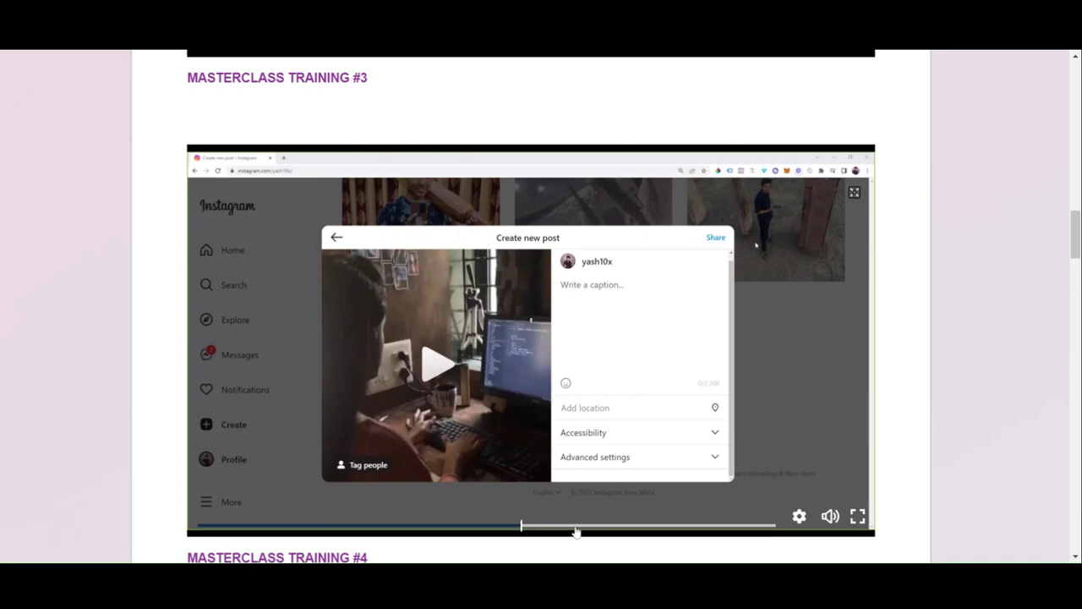
pyautogui.click(579, 528)
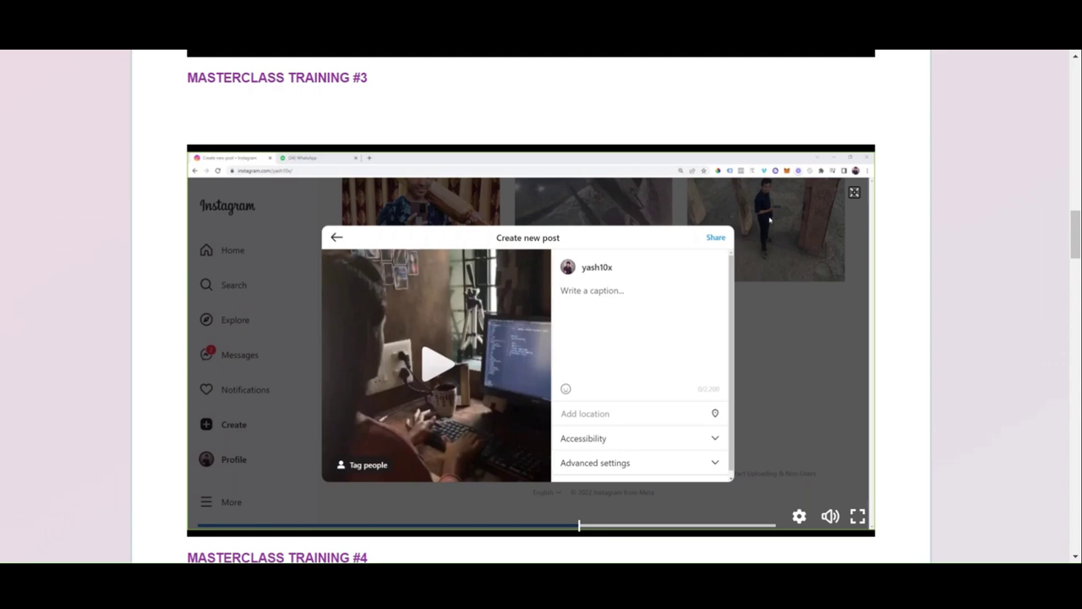
# Skim the Instagram reel and caption examples and the post's accessibility settings near the end of the Training #4 video.
pyautogui.click(595, 526)
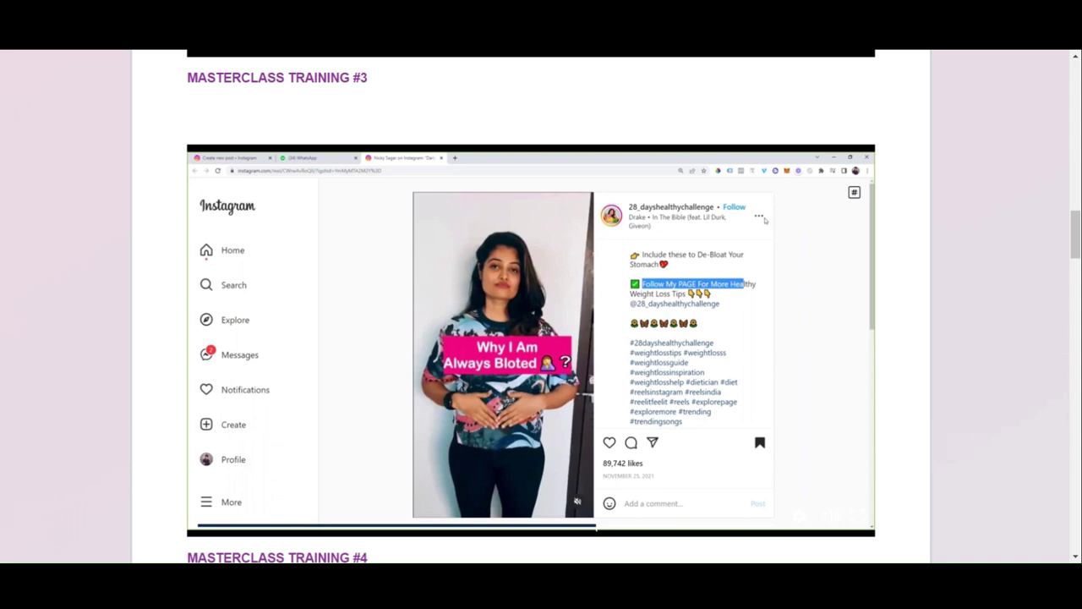
pyautogui.click(607, 527)
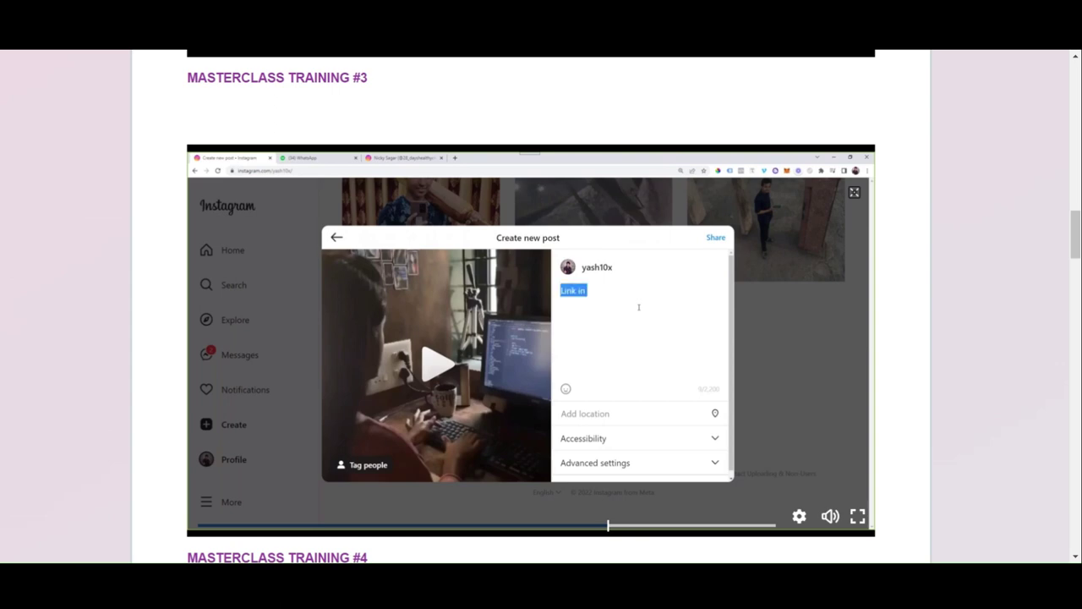
pyautogui.click(620, 525)
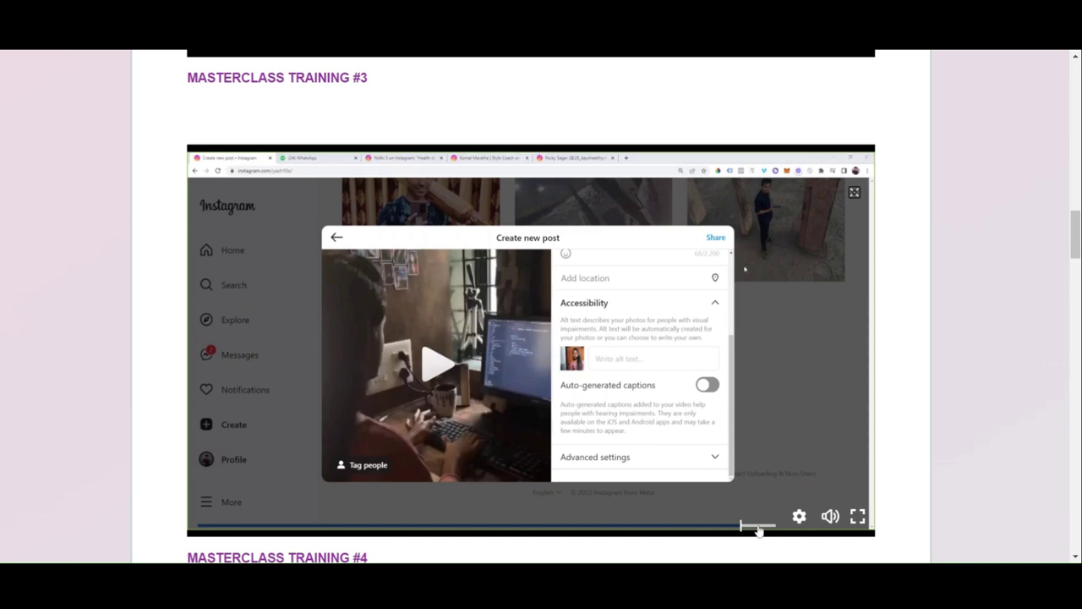
# Start the Masterclass Training #5 video further down the page and bring its player into view.
pyautogui.scroll(-9, 887, 313)
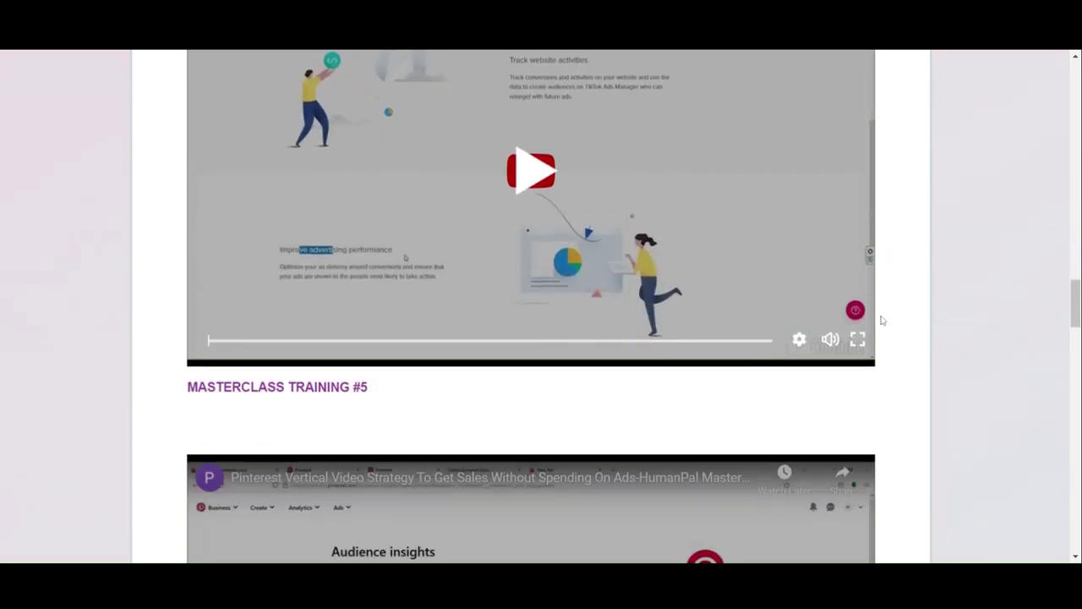
pyautogui.scroll(-1, 882, 320)
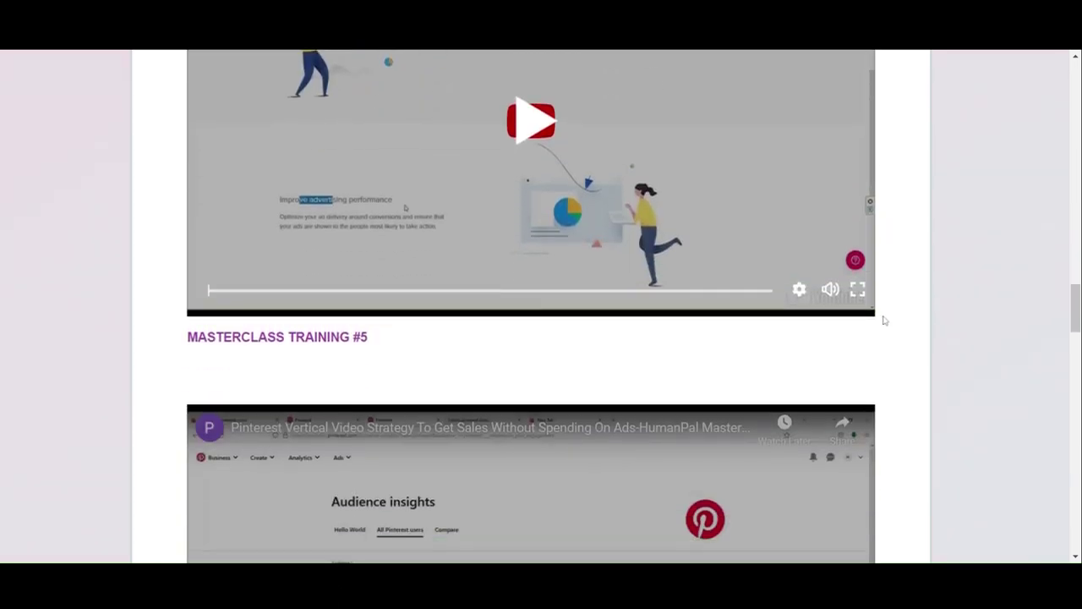
pyautogui.scroll(3, 882, 318)
pyautogui.click(518, 265)
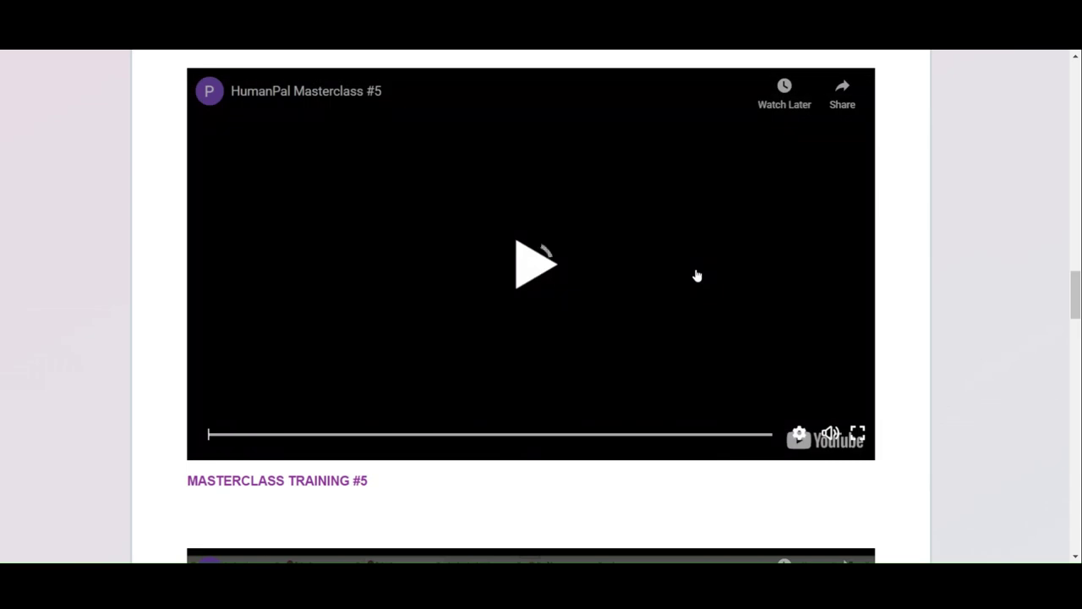
pyautogui.scroll(1, 696, 276)
pyautogui.scroll(5, 698, 274)
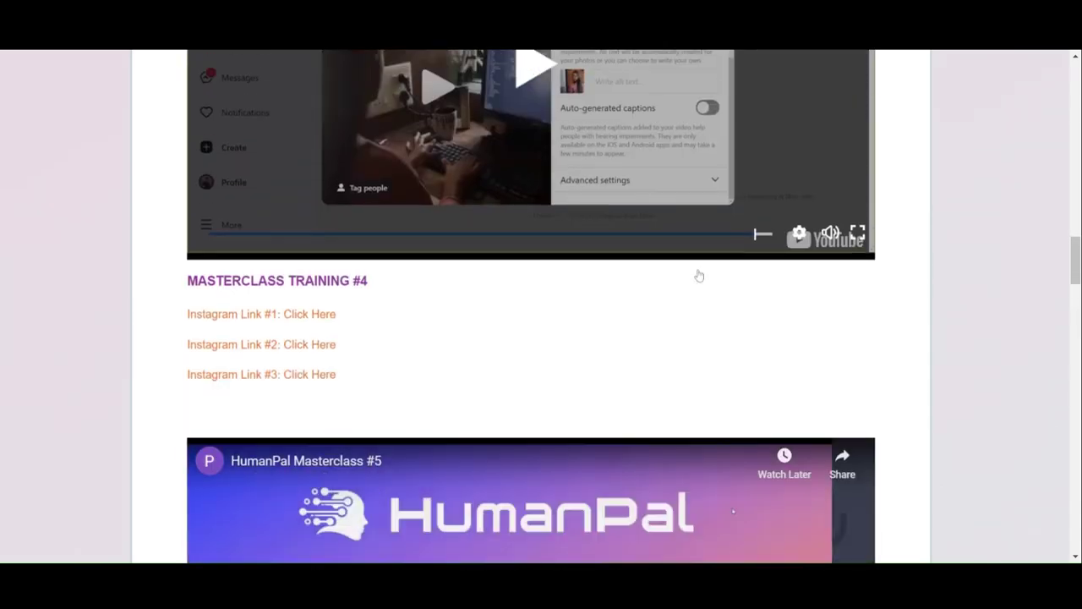
pyautogui.scroll(-1, 637, 256)
pyautogui.scroll(-4, 635, 253)
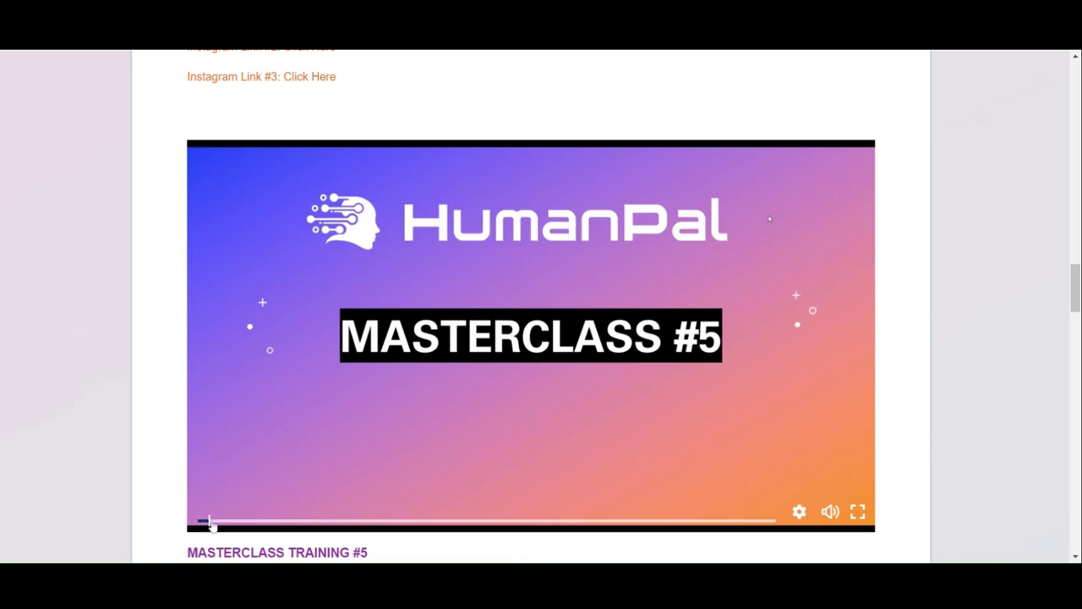
pyautogui.scroll(-3, 212, 524)
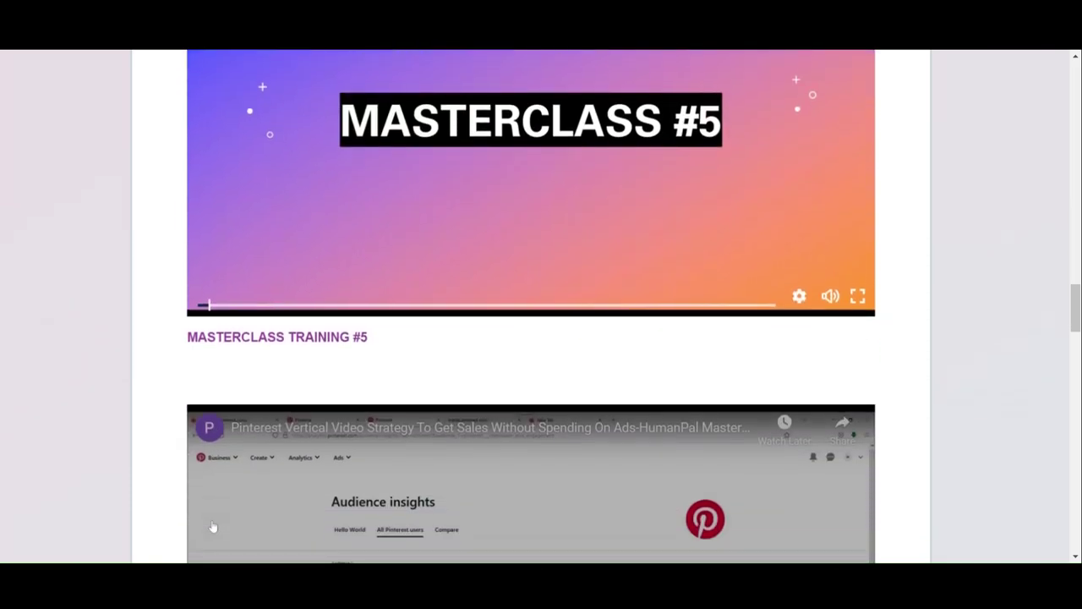
pyautogui.scroll(2, 211, 524)
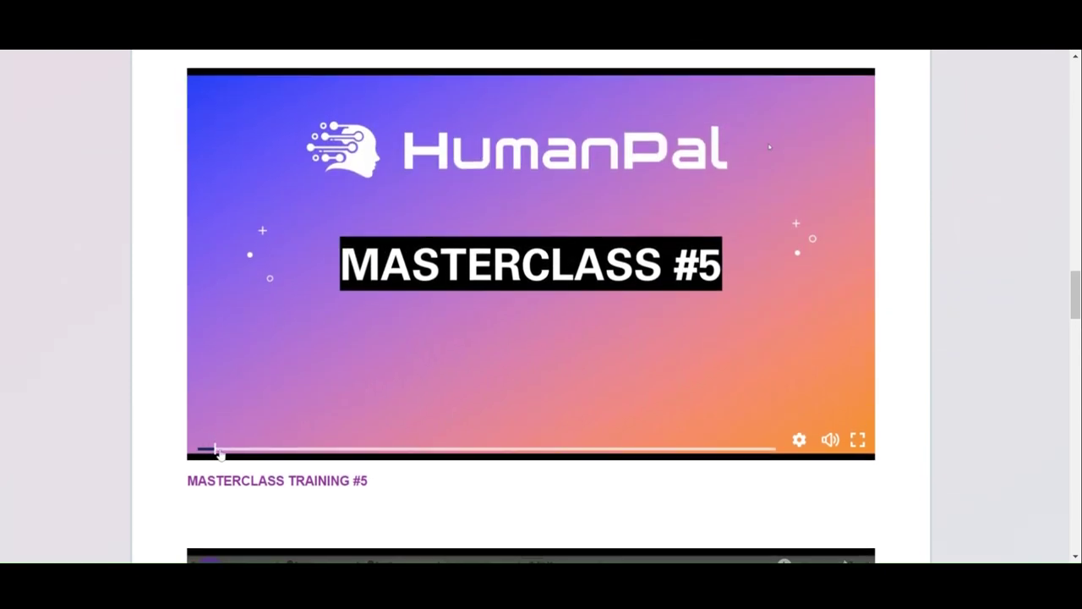
# Skim the TikTok advertiser sign-up, Ads Manager and pixel installation parts of the Training #5 video.
pyautogui.moveTo(228, 454); pyautogui.dragTo(265, 457)
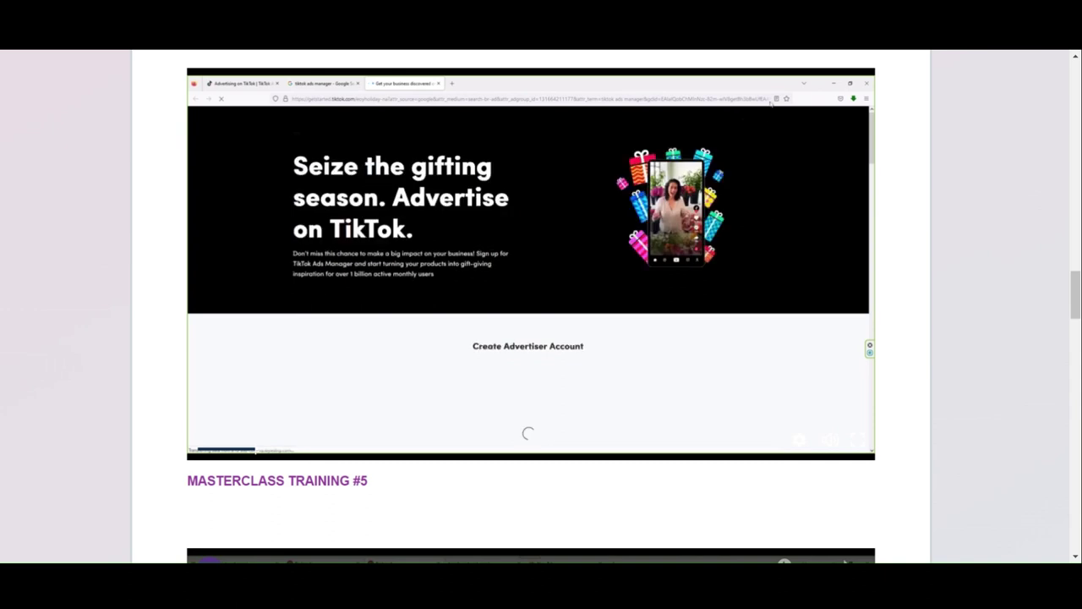
pyautogui.click(282, 454)
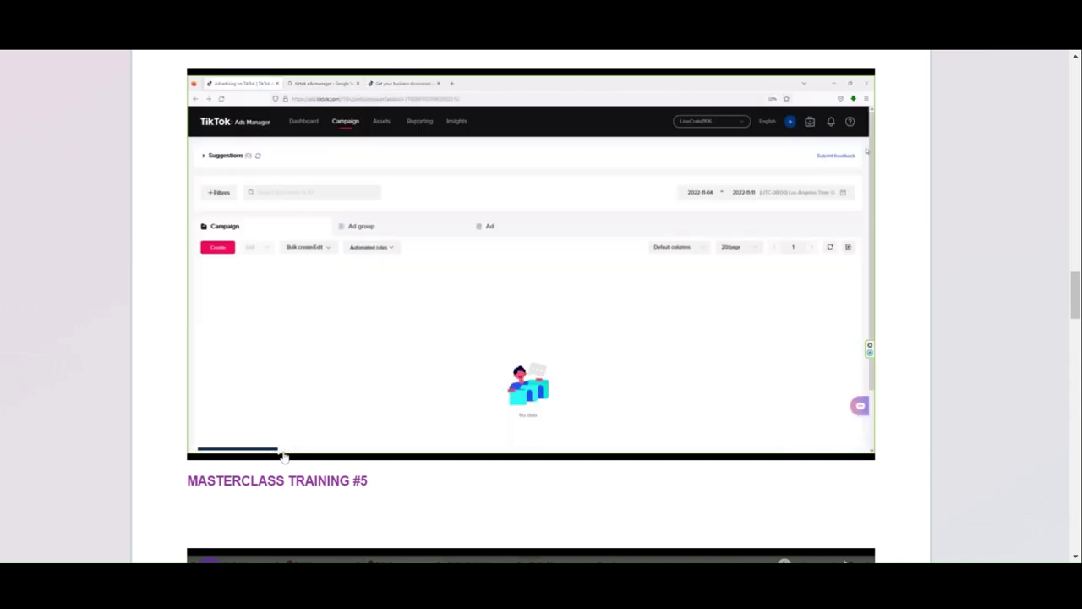
pyautogui.click(331, 452)
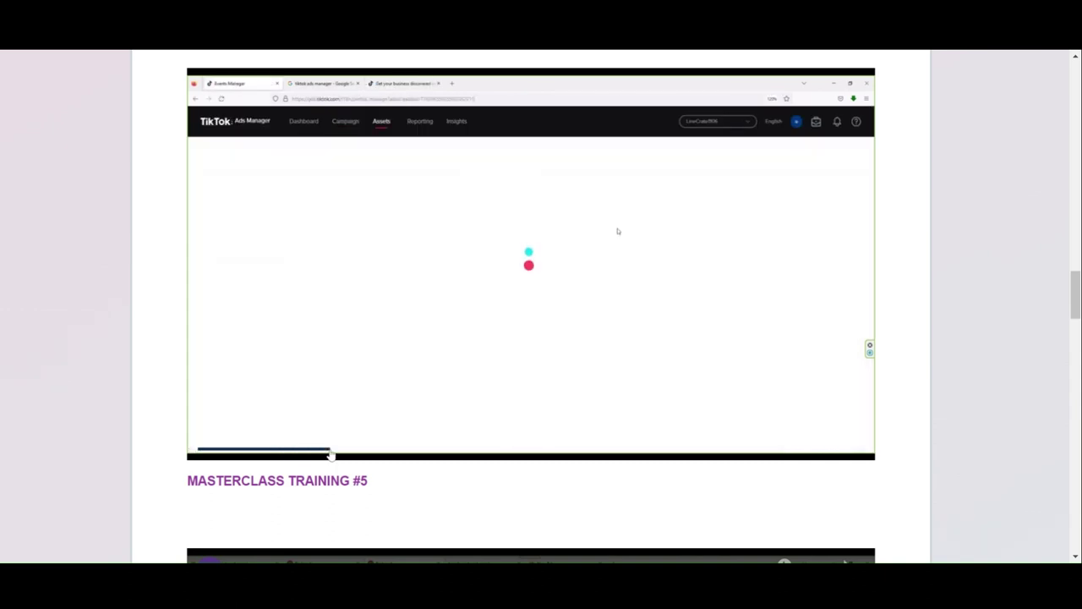
pyautogui.click(366, 453)
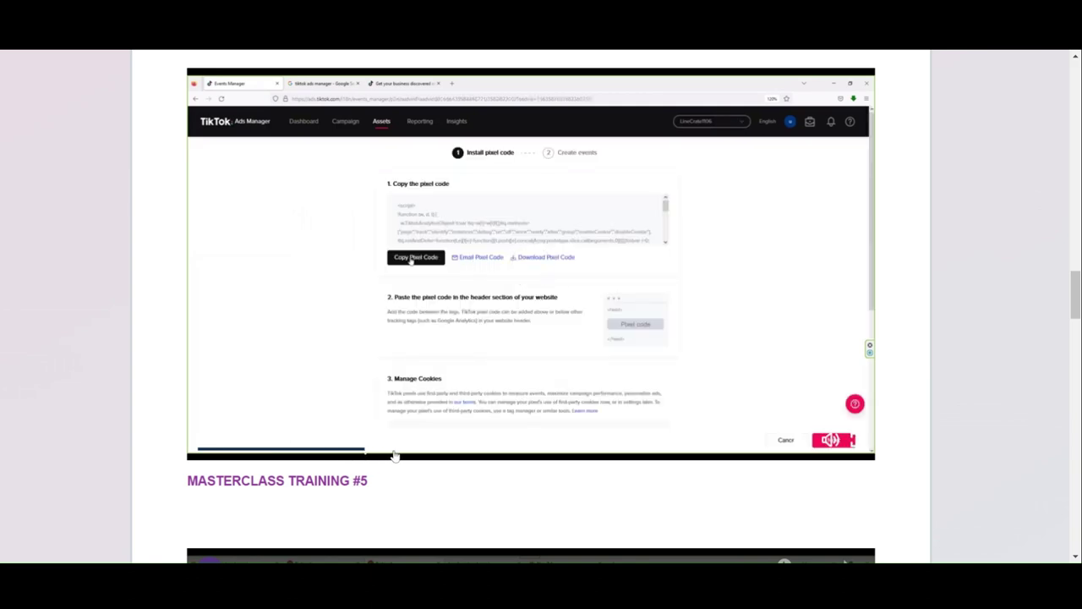
pyautogui.click(394, 452)
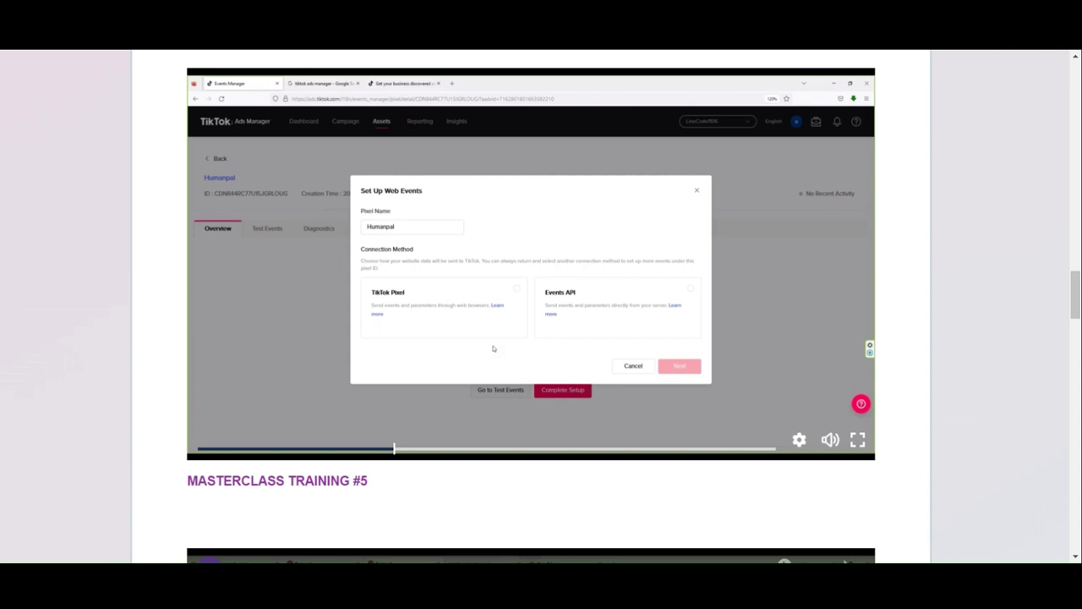
pyautogui.click(412, 450)
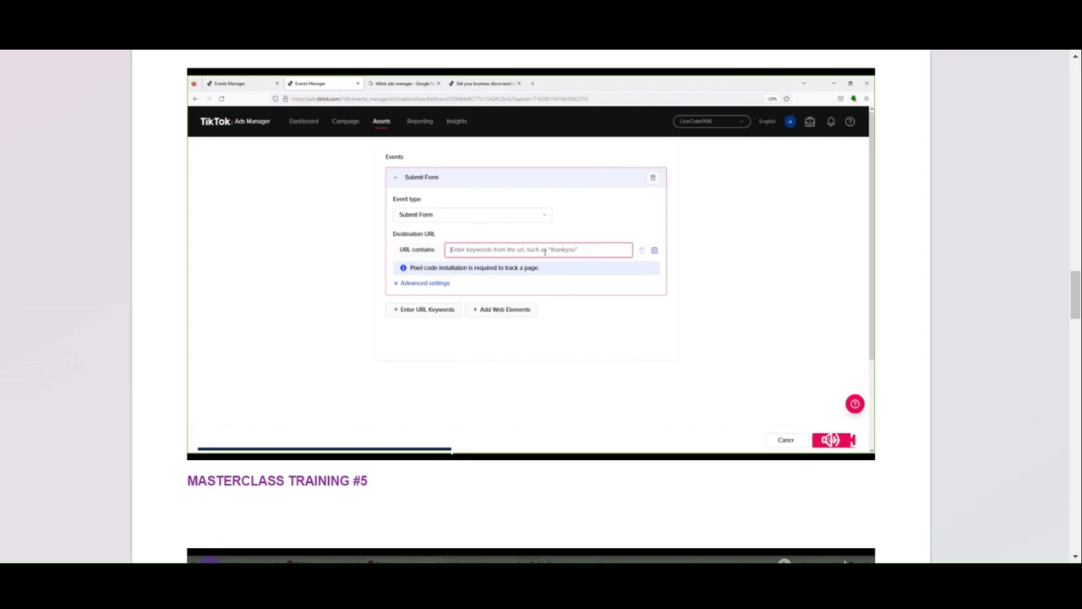
# Skim the TikTok order event setup and the ad group targeting section of the Training #5 video.
pyautogui.click(503, 455)
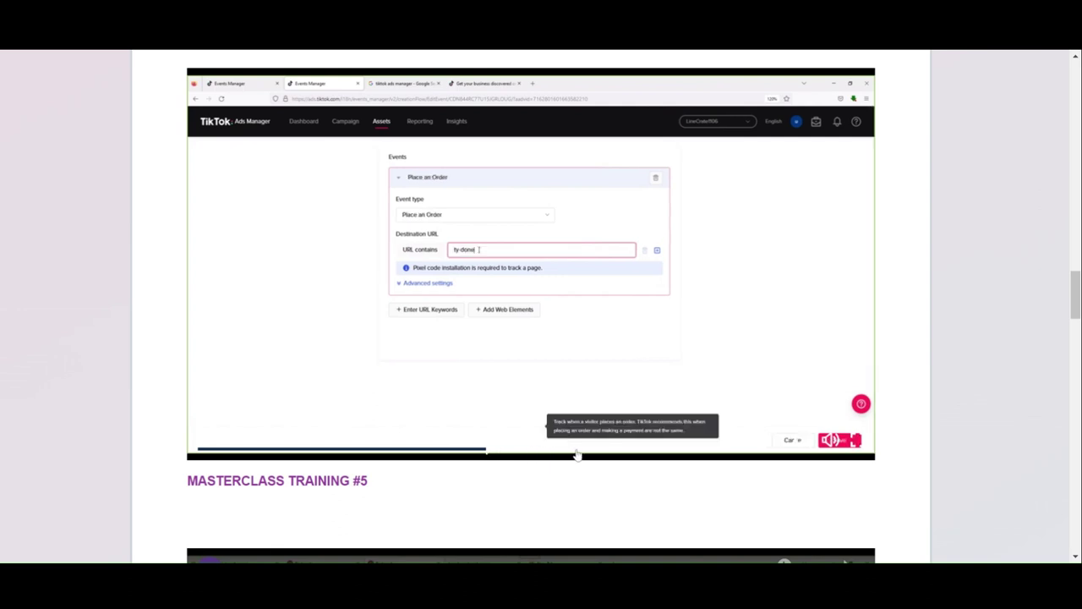
pyautogui.click(579, 455)
pyautogui.click(654, 455)
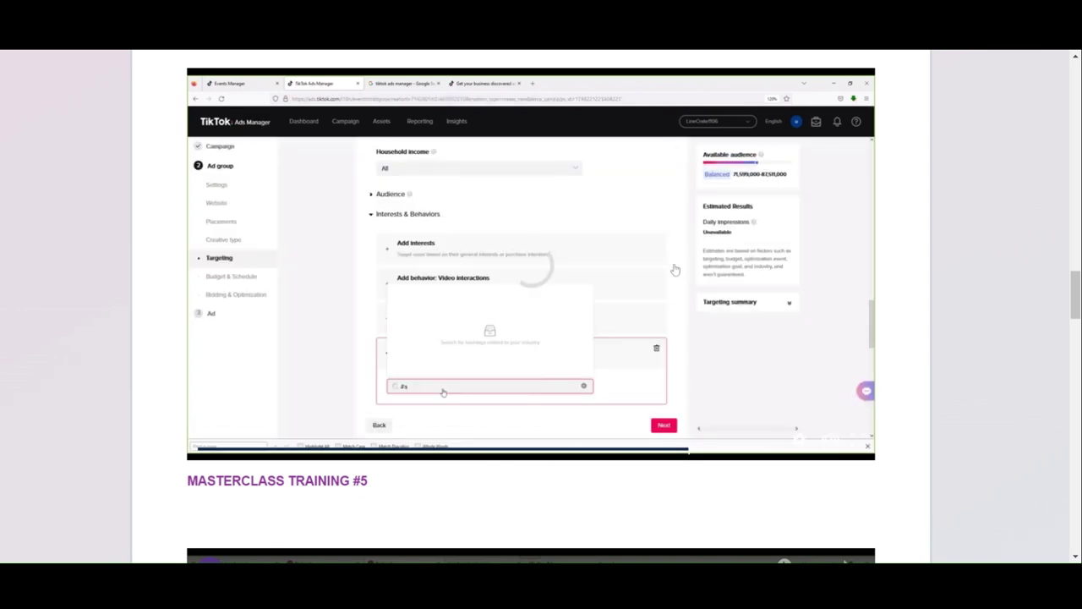
# Pass over the Training #6 video and start the Masterclass Training #7 video on high-ticket client generation.
pyautogui.scroll(-5, 664, 311)
pyautogui.scroll(-1, 664, 311)
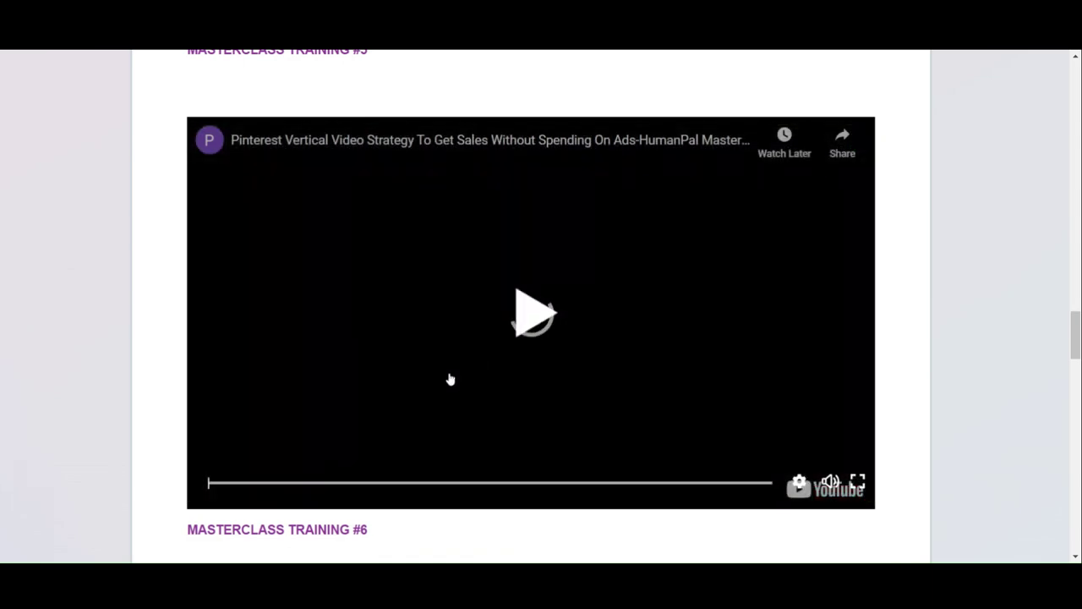
pyautogui.scroll(-5, 529, 341)
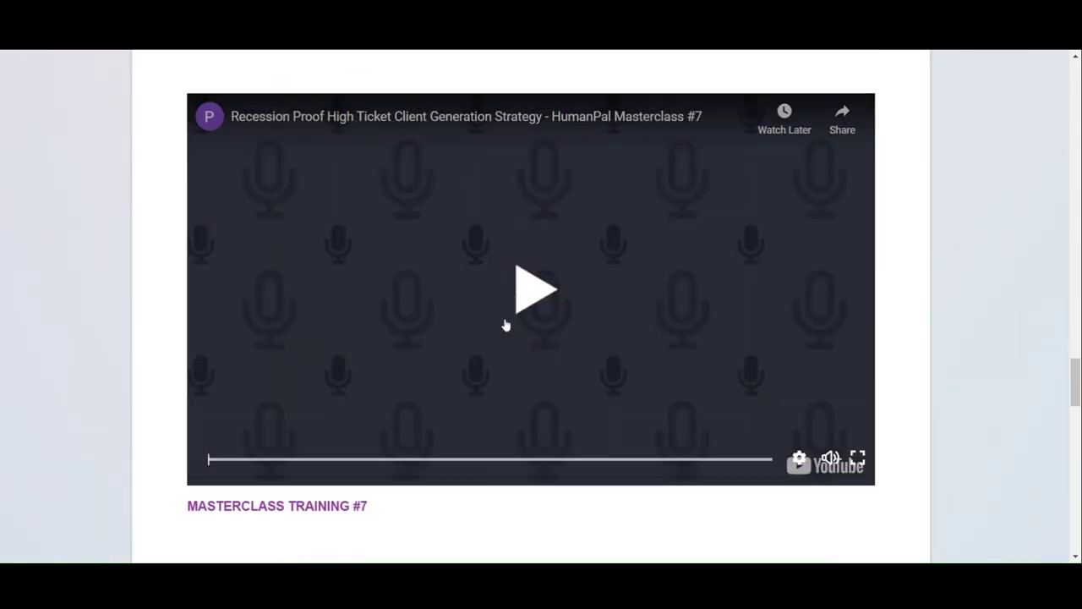
pyautogui.click(507, 320)
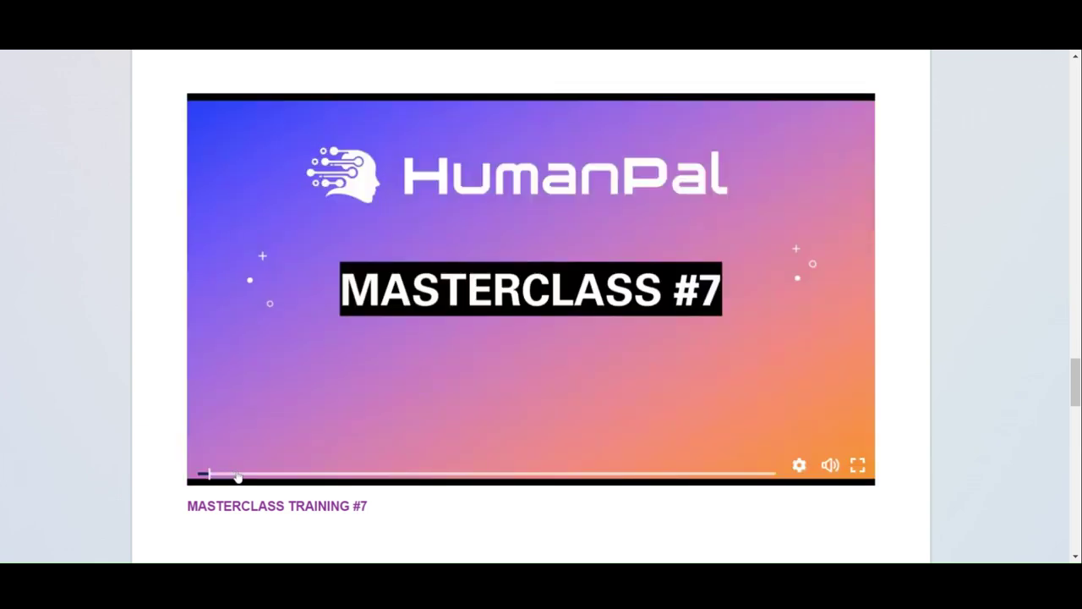
pyautogui.click(563, 256)
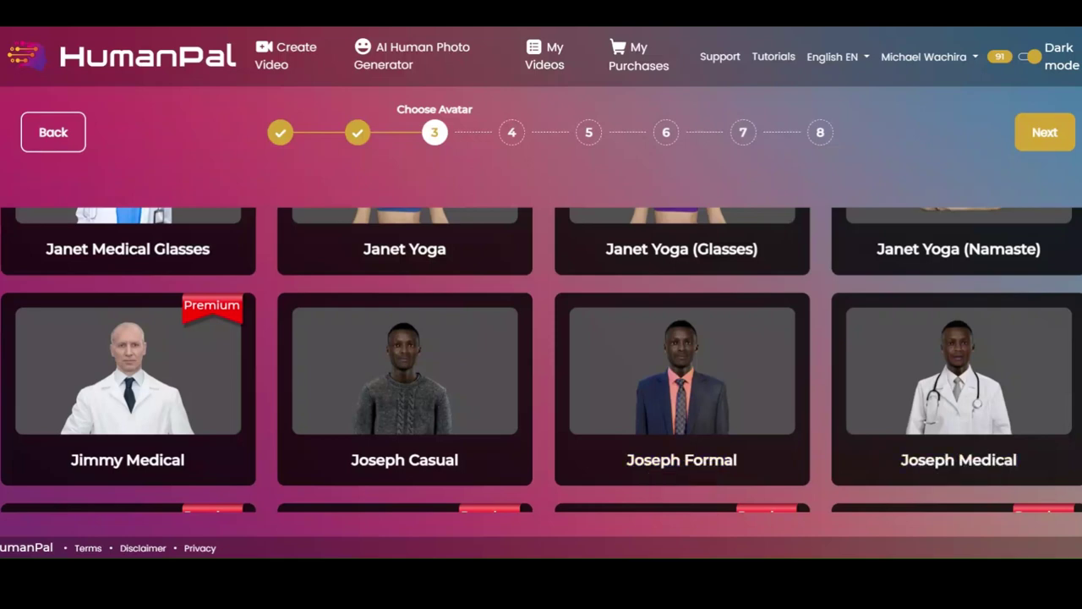
# Select the Aaron Formal avatar in the Choose Avatar stage of HumanPal's video creator.
pyautogui.scroll(15, 468, 218)
pyautogui.scroll(5, 467, 218)
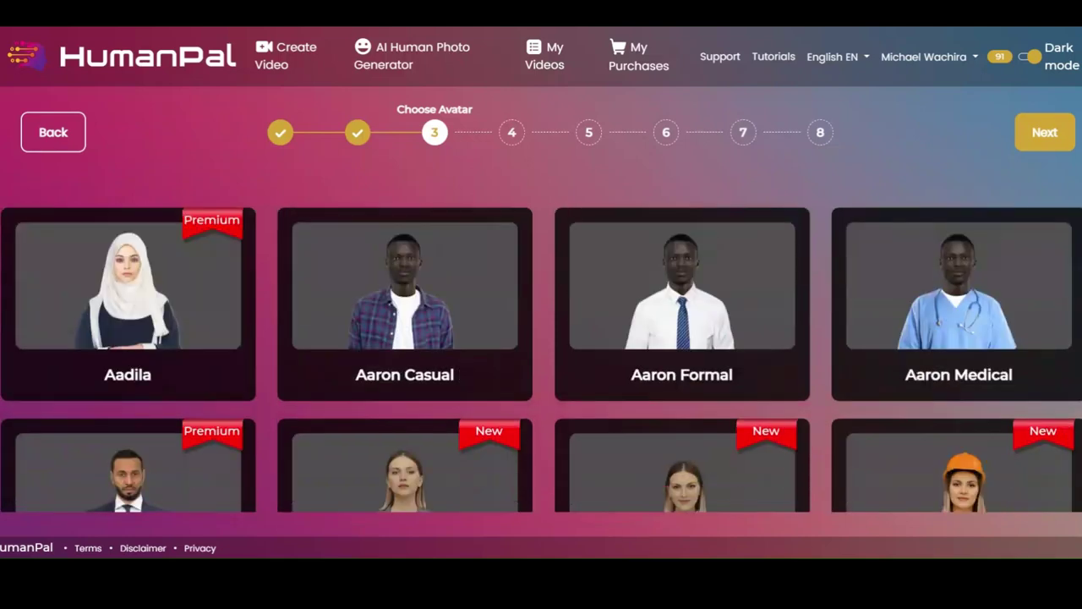
pyautogui.moveTo(959, 381)
pyautogui.click(701, 296)
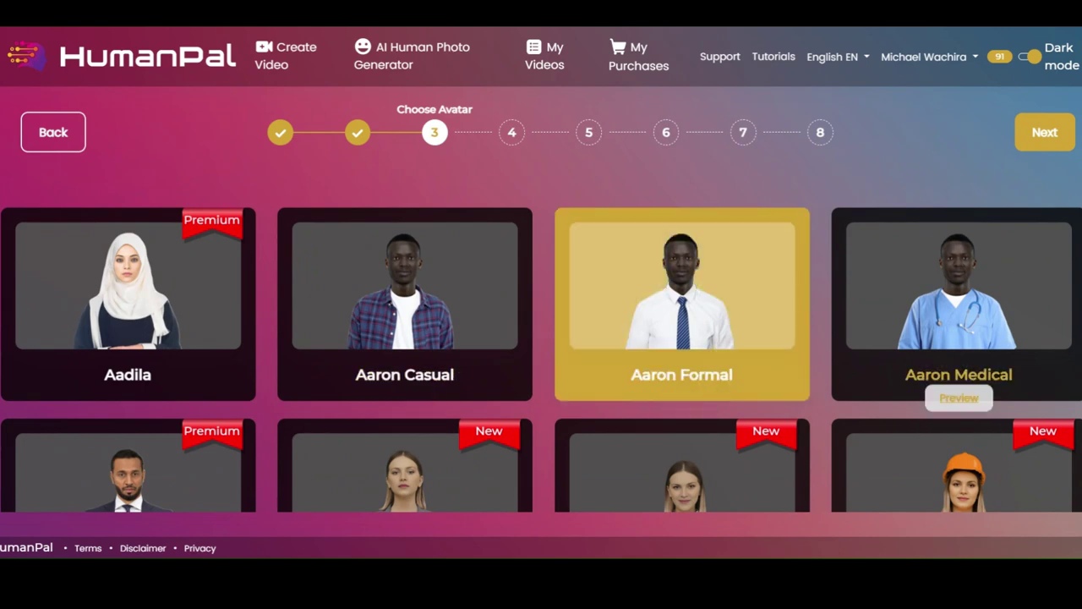
# Advance to the Choose Voice or TTS stage and switch the voice source to imported audio.
pyautogui.click(1045, 132)
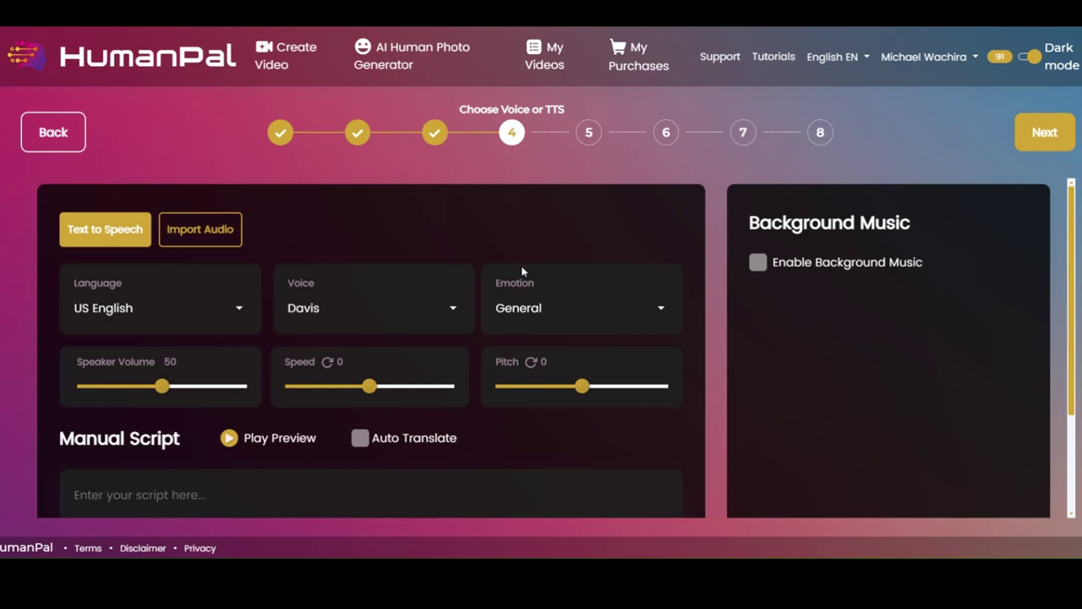
pyautogui.scroll(-3, 522, 271)
pyautogui.scroll(3, 475, 271)
pyautogui.click(229, 244)
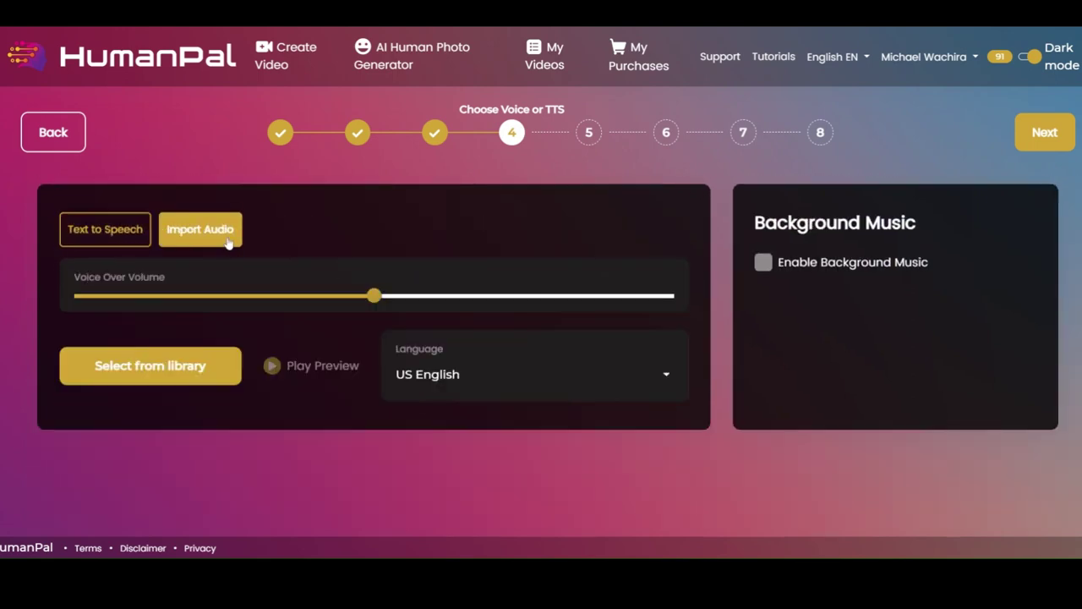
# Preview the s7 audio file from the media library and select it as the US English voice-over.
pyautogui.click(217, 364)
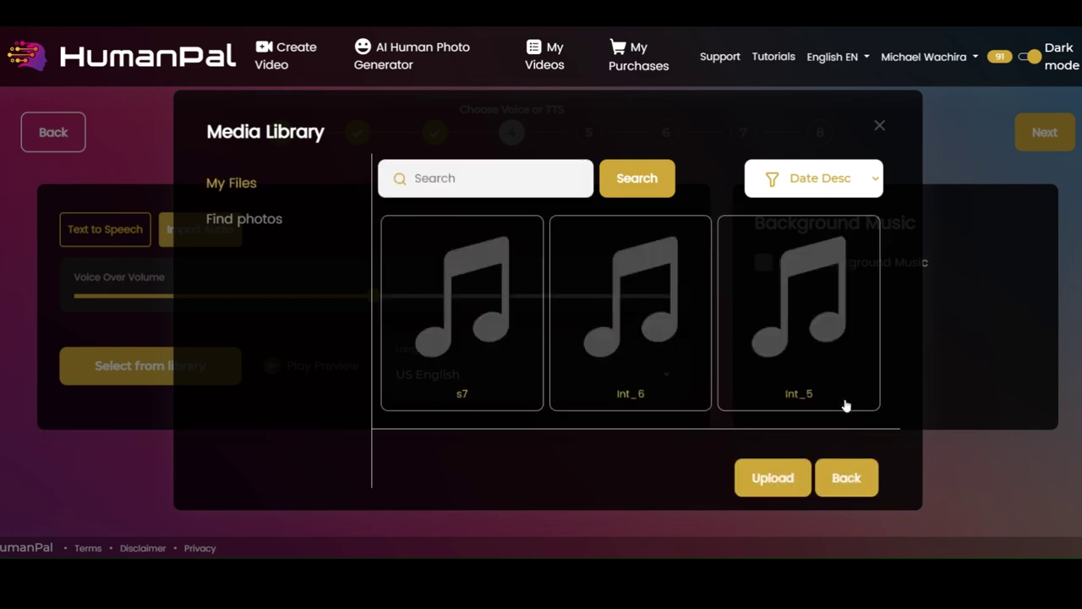
pyautogui.click(414, 292)
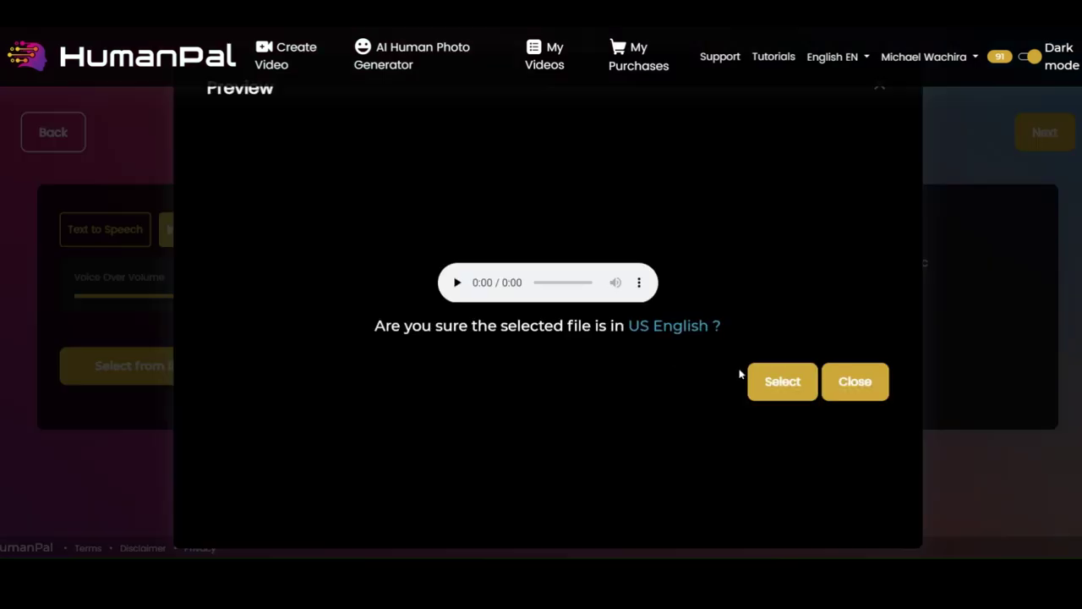
pyautogui.click(455, 283)
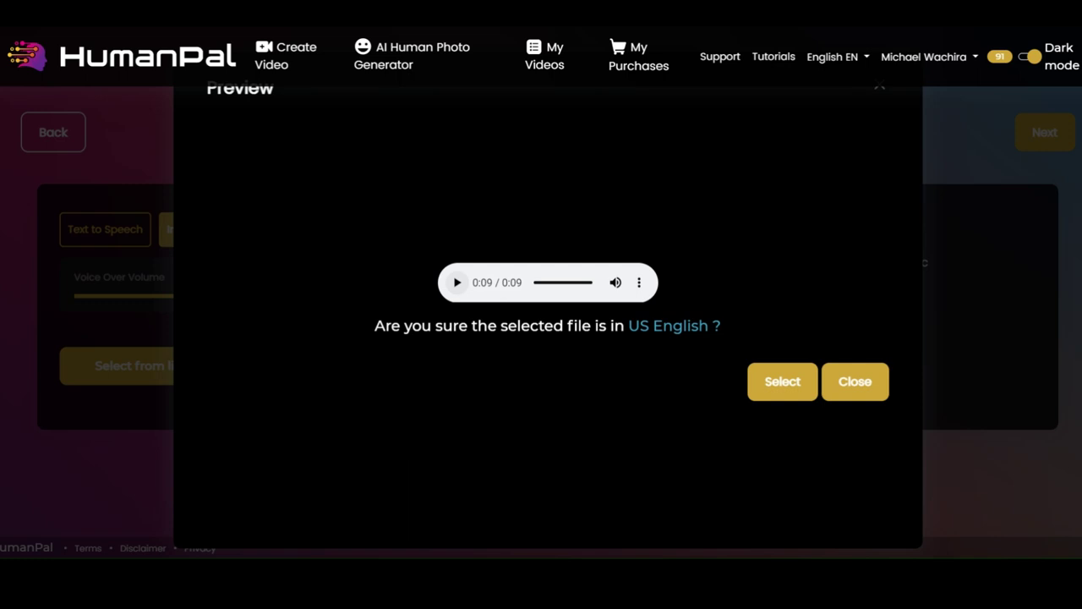
pyautogui.click(782, 382)
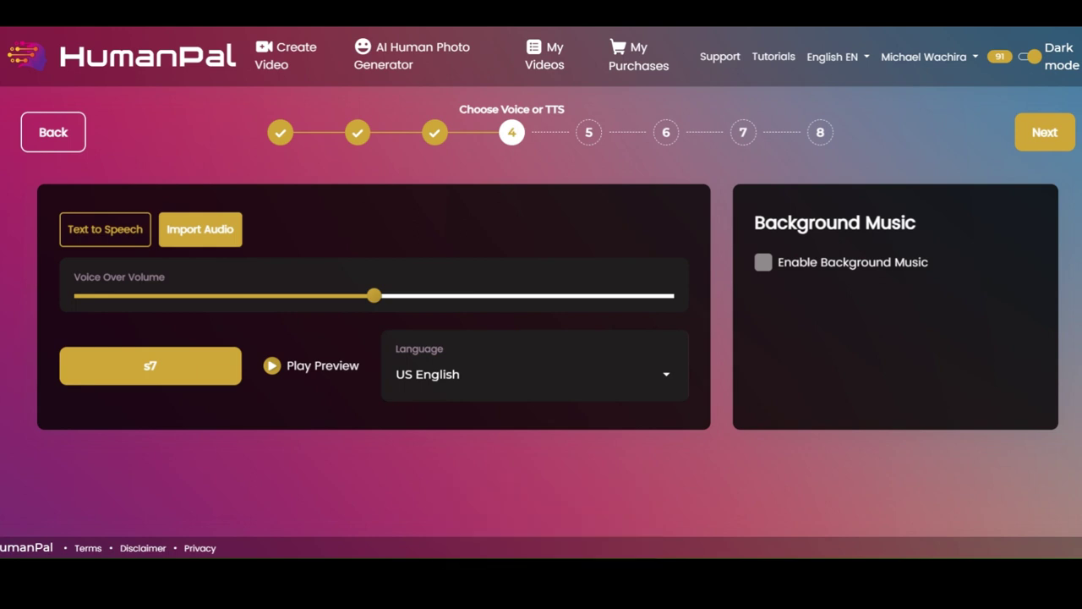
# Advance to the Text Position stage and compare the text preview with the Scene 1 and Scene 2 texts.
pyautogui.click(1057, 146)
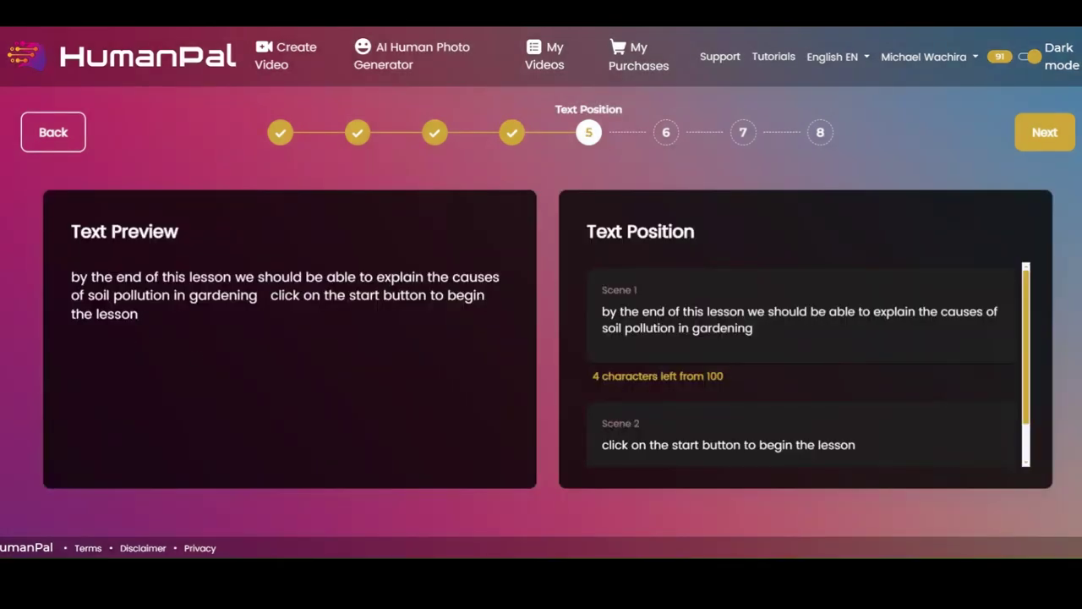
pyautogui.moveTo(141, 316); pyautogui.dragTo(37, 276)
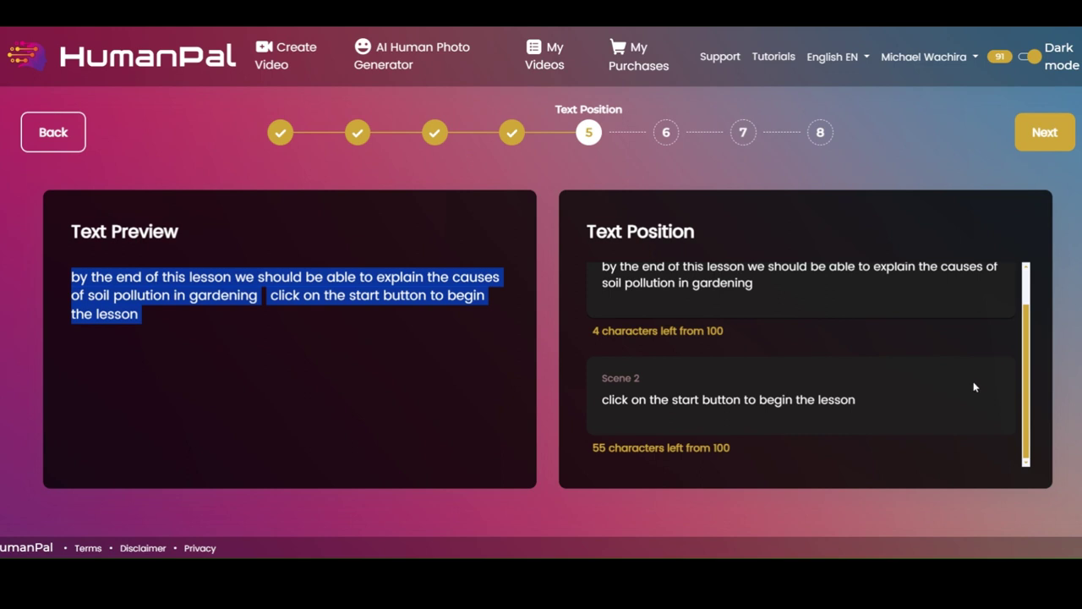
pyautogui.scroll(1, 974, 386)
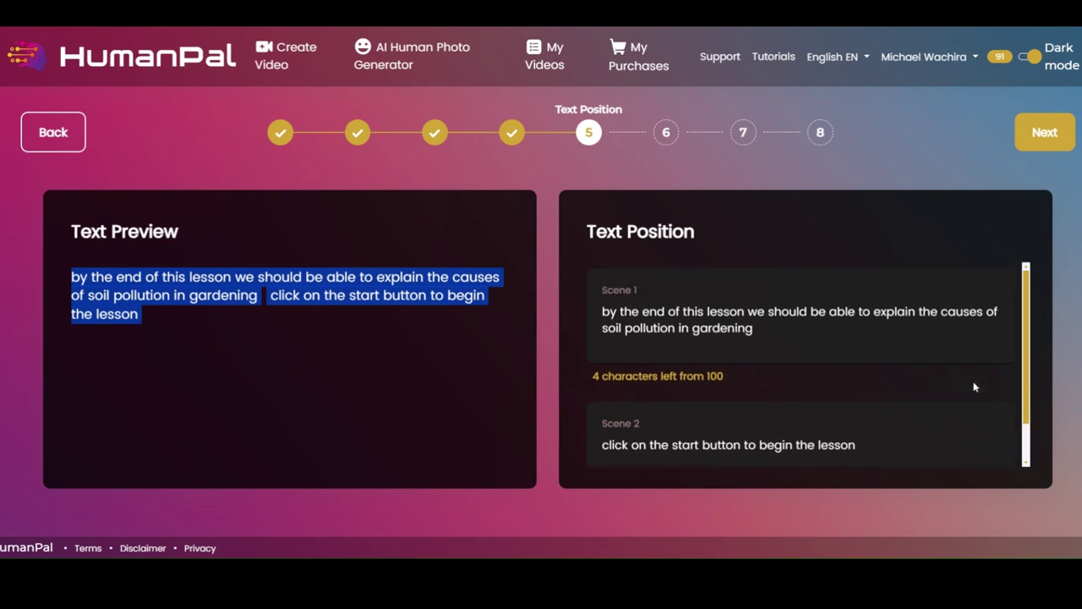
# Clear the script text of Scene 1 and Scene 2 in the Text Position stage.
pyautogui.click(600, 280)
pyautogui.hotkey('ctrl', 'a')
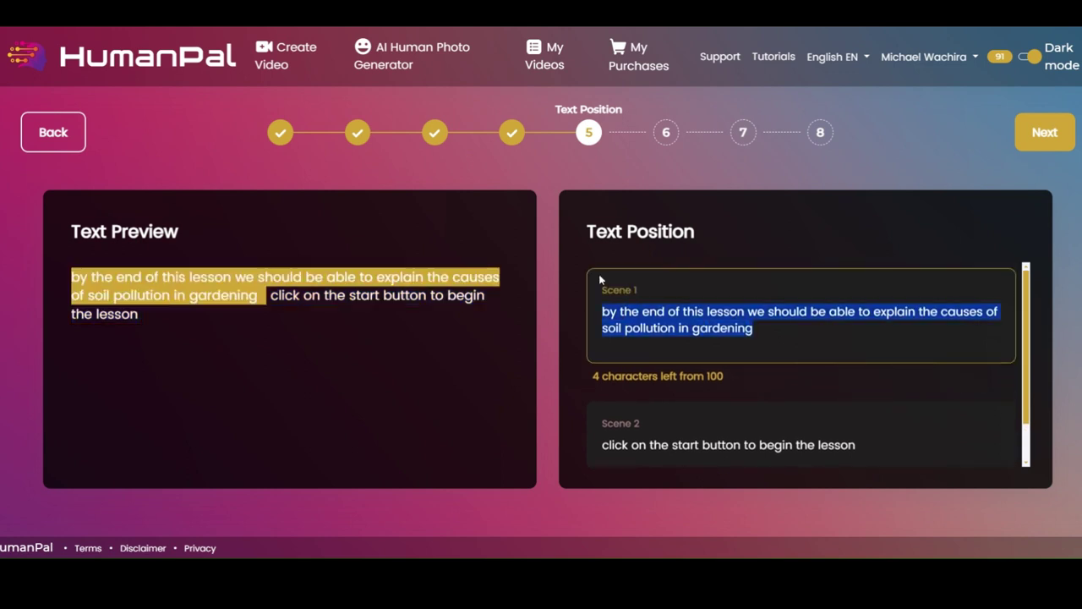
pyautogui.press('BackSpace')
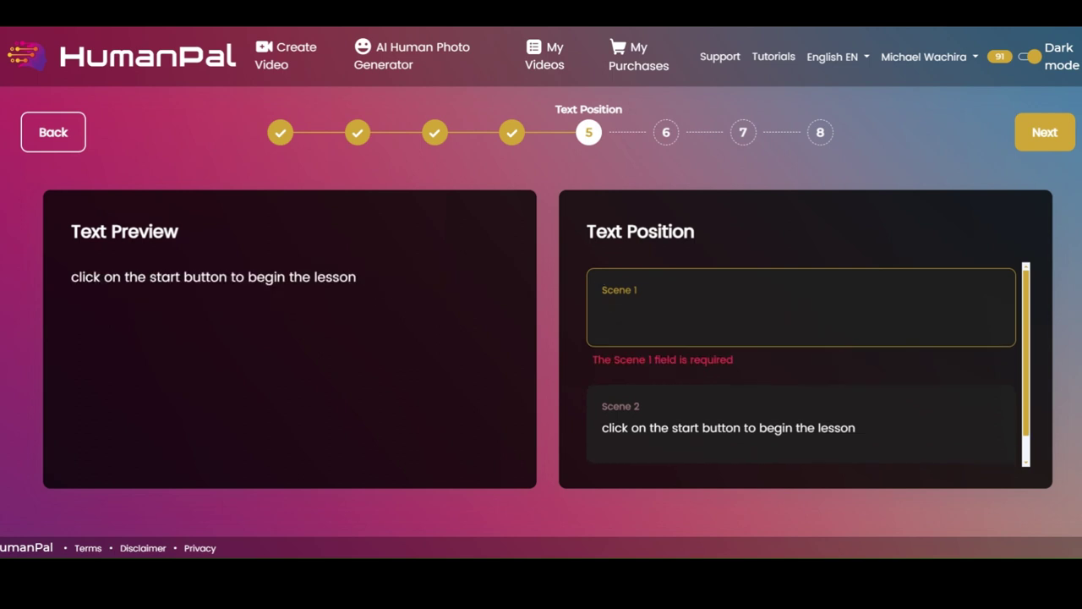
pyautogui.click(697, 427)
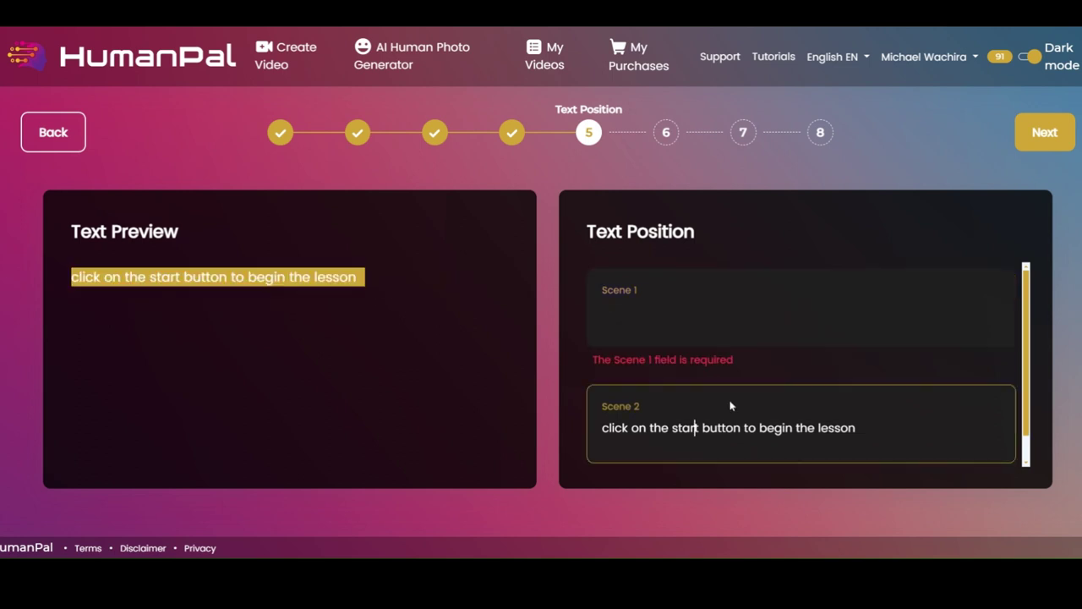
pyautogui.hotkey('ctrl', 'a')
pyautogui.press('BackSpace')
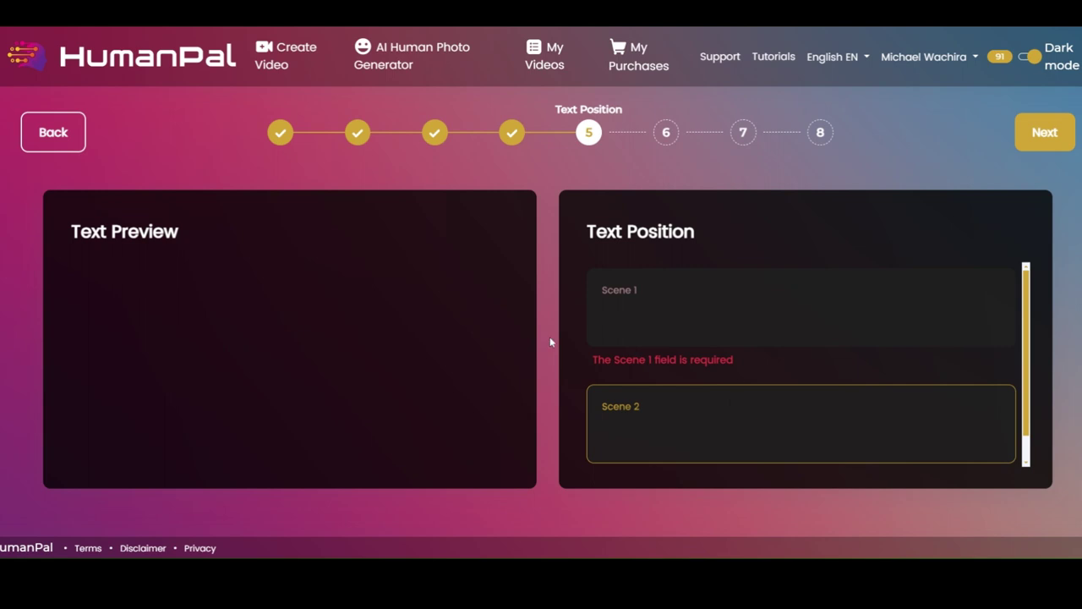
# Undo the deletion of the Scene 2 and Scene 1 texts and check both scenes.
pyautogui.click(551, 338)
pyautogui.click(718, 409)
pyautogui.hotkey('ctrl', 'z')
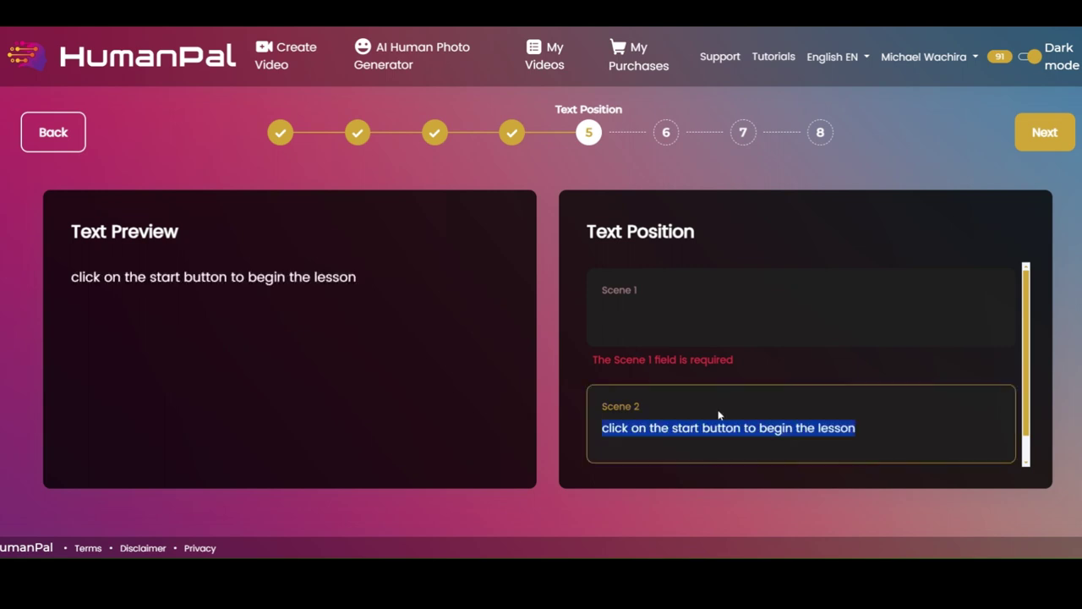
pyautogui.hotkey('ctrl', 'z')
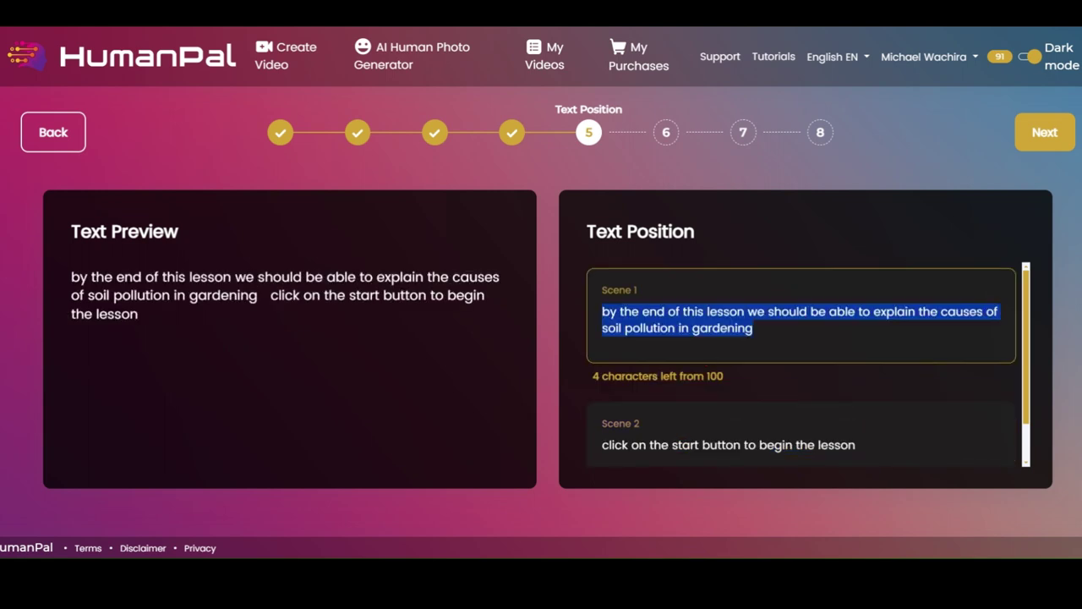
pyautogui.scroll(-1, 807, 364)
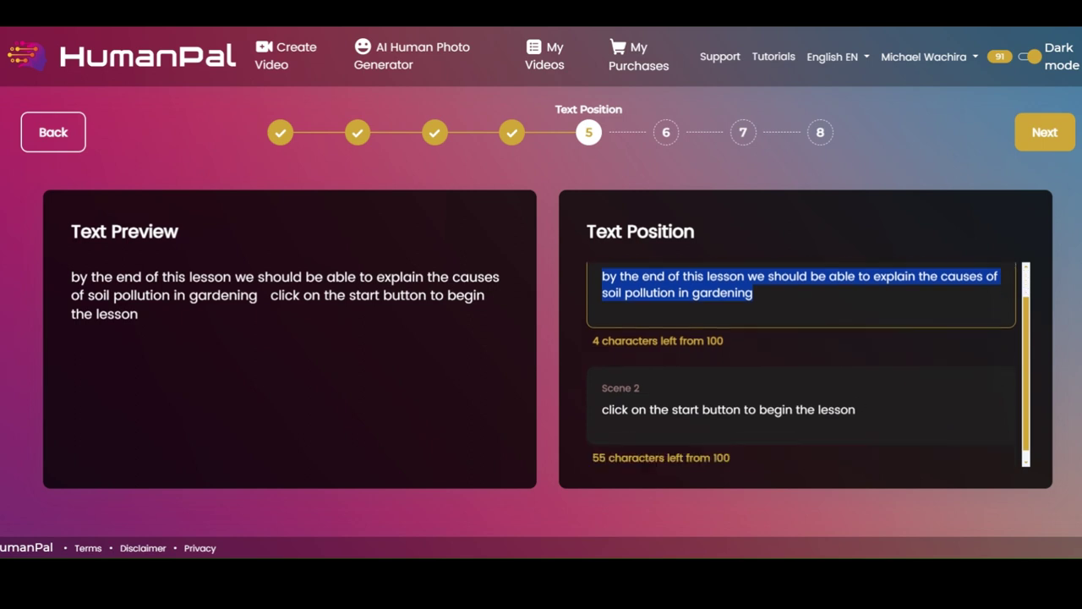
pyautogui.scroll(1, 900, 451)
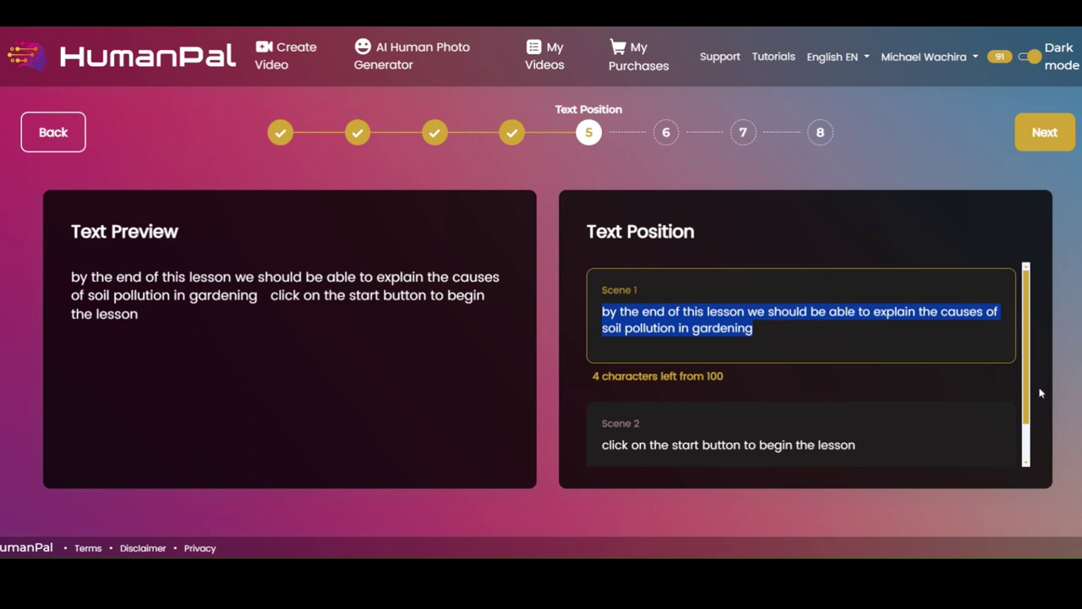
pyautogui.click(514, 139)
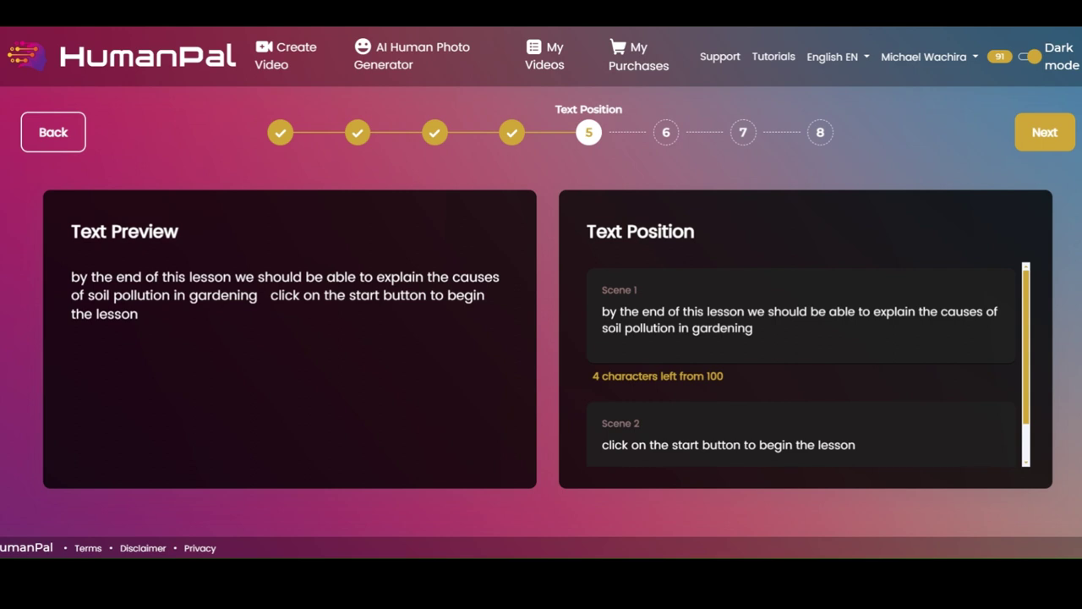
# In the Video Settings stage, replace the green background with the first classroom whiteboard image from the media library.
pyautogui.click(1051, 137)
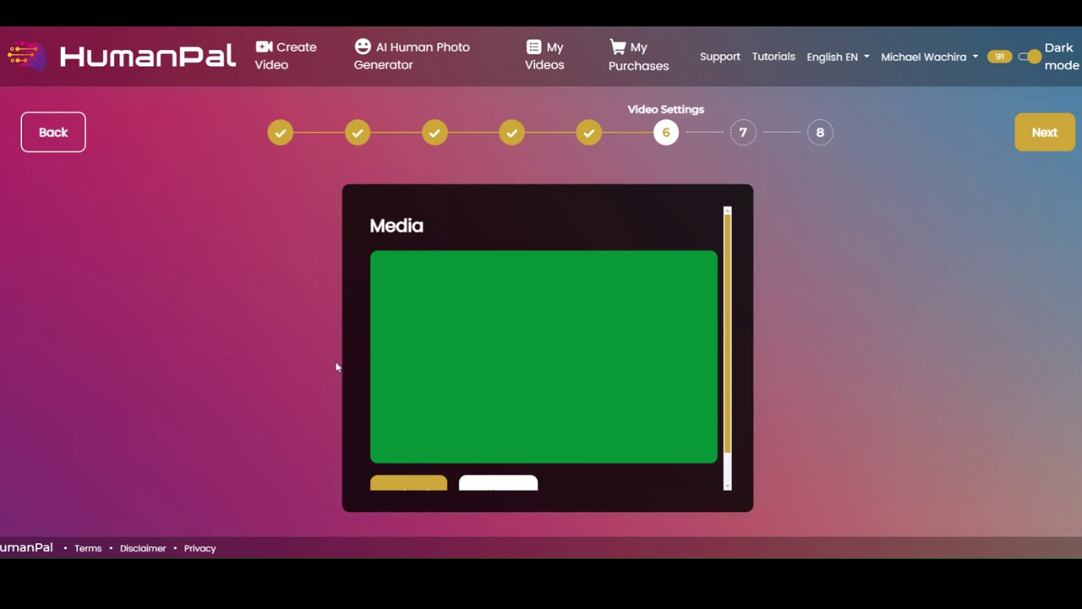
pyautogui.scroll(-2, 733, 411)
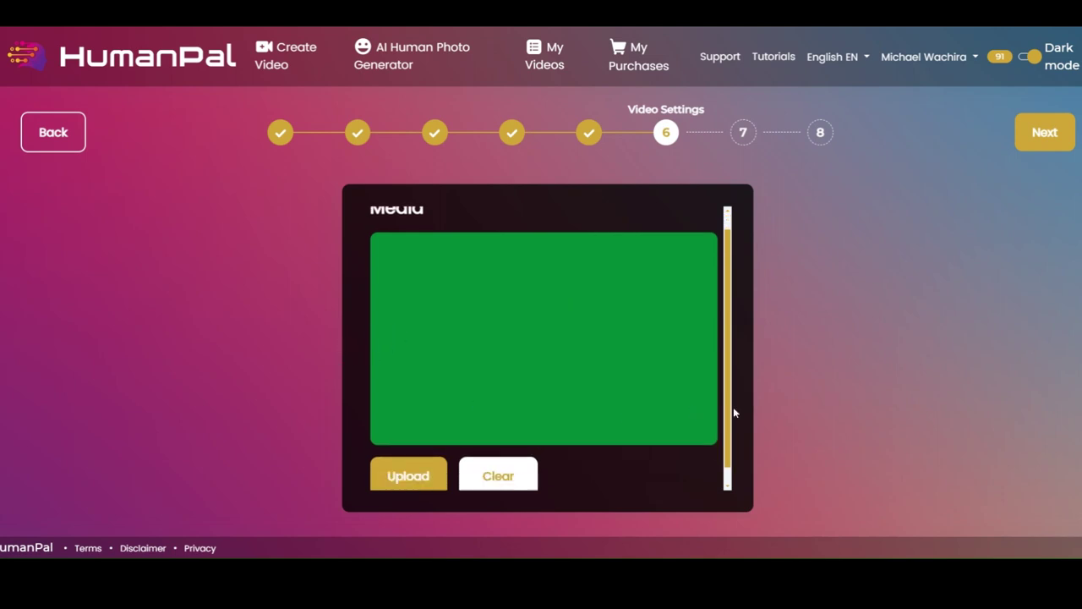
pyautogui.click(466, 481)
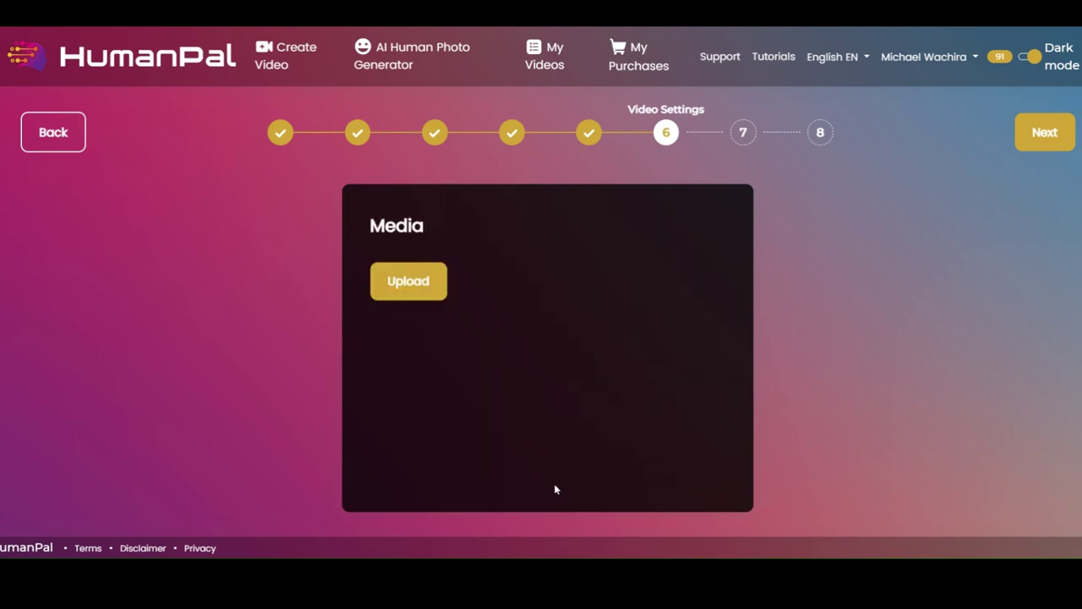
pyautogui.click(407, 282)
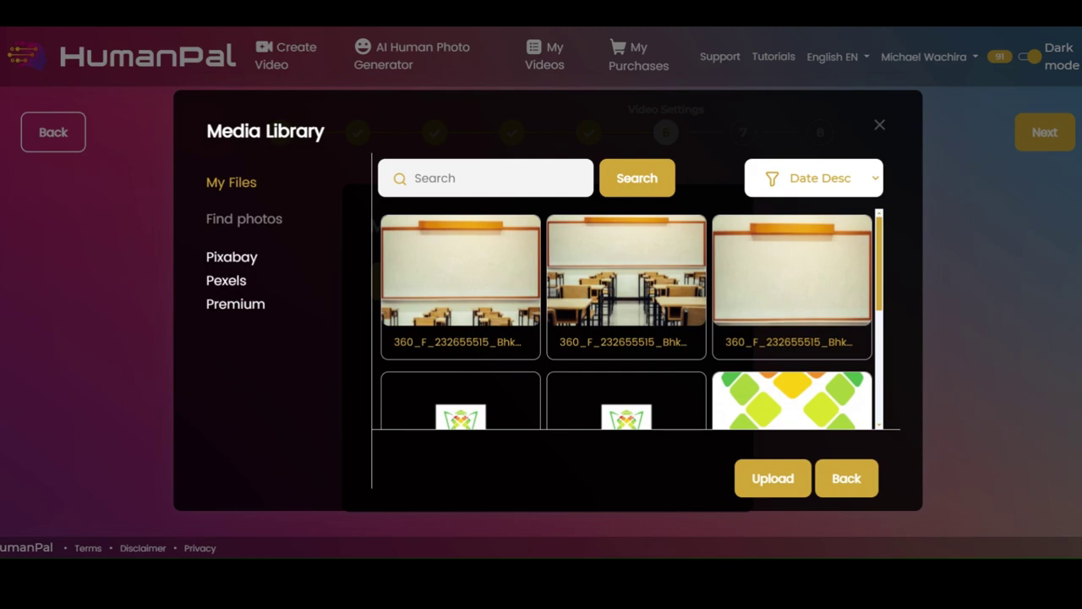
pyautogui.click(483, 282)
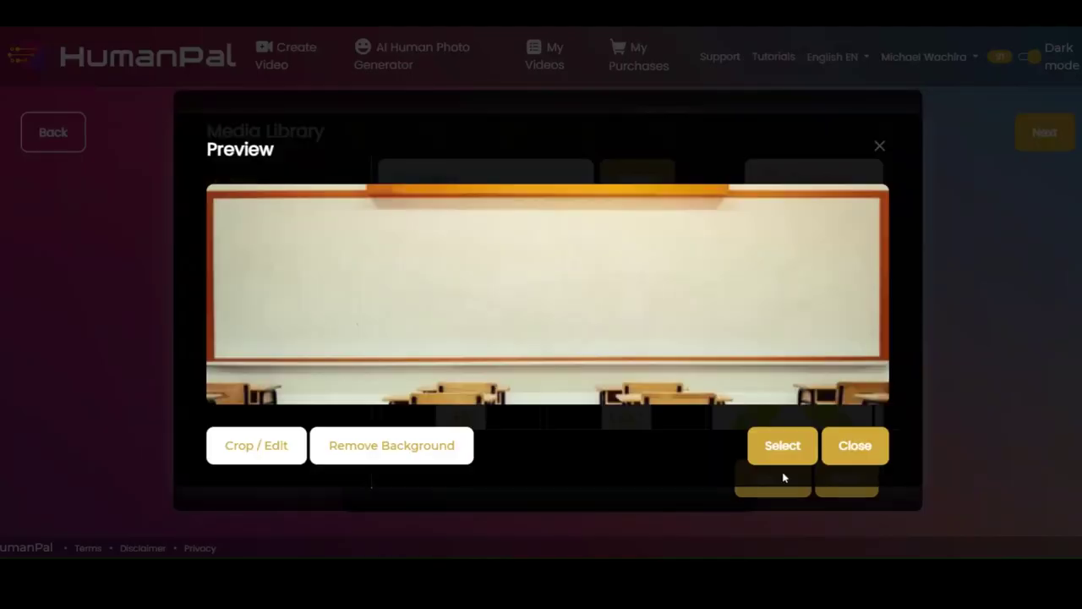
pyautogui.click(783, 446)
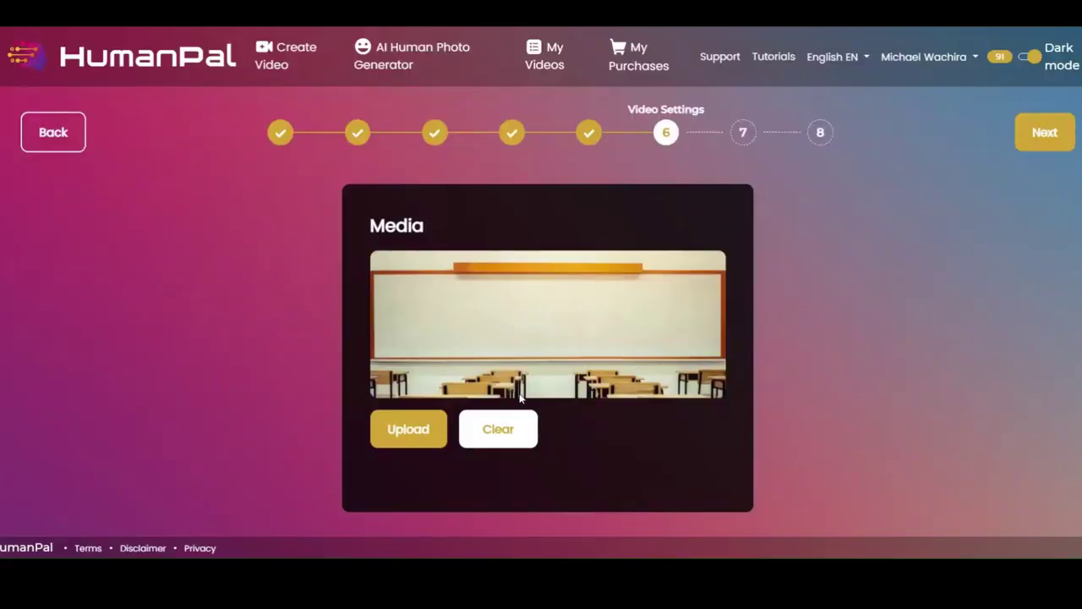
# Look through the other uploaded images in the media library, including the Msingi Pack Logo files.
pyautogui.click(414, 435)
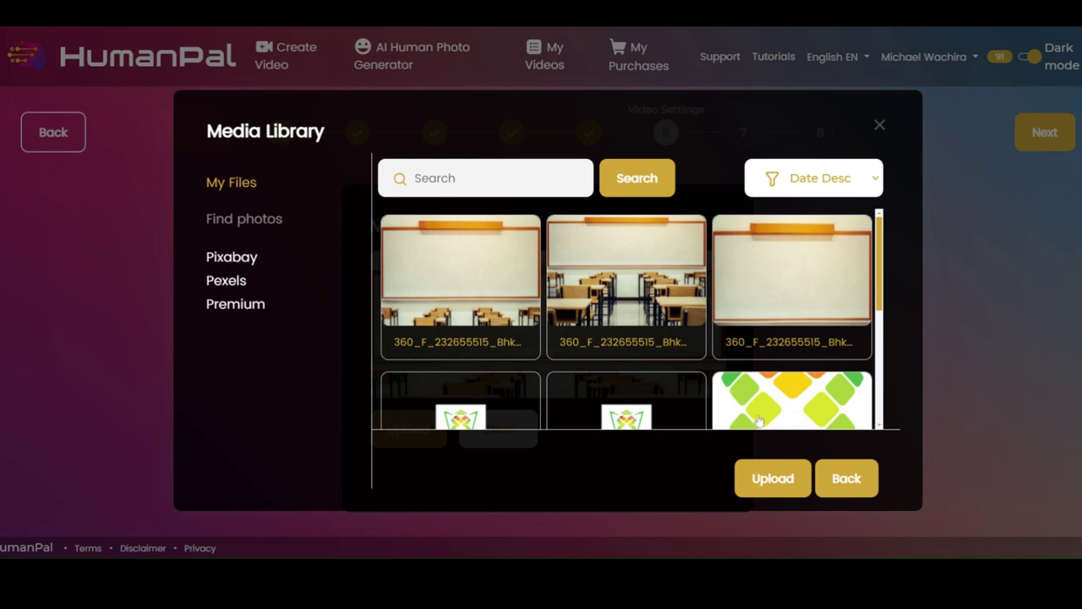
pyautogui.scroll(-2, 876, 486)
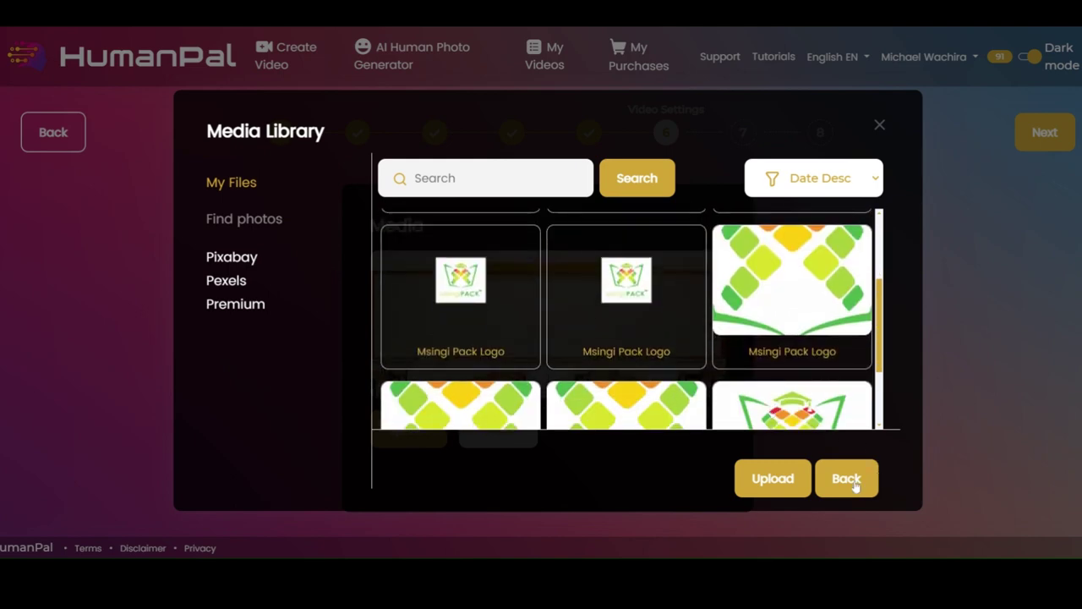
pyautogui.click(846, 479)
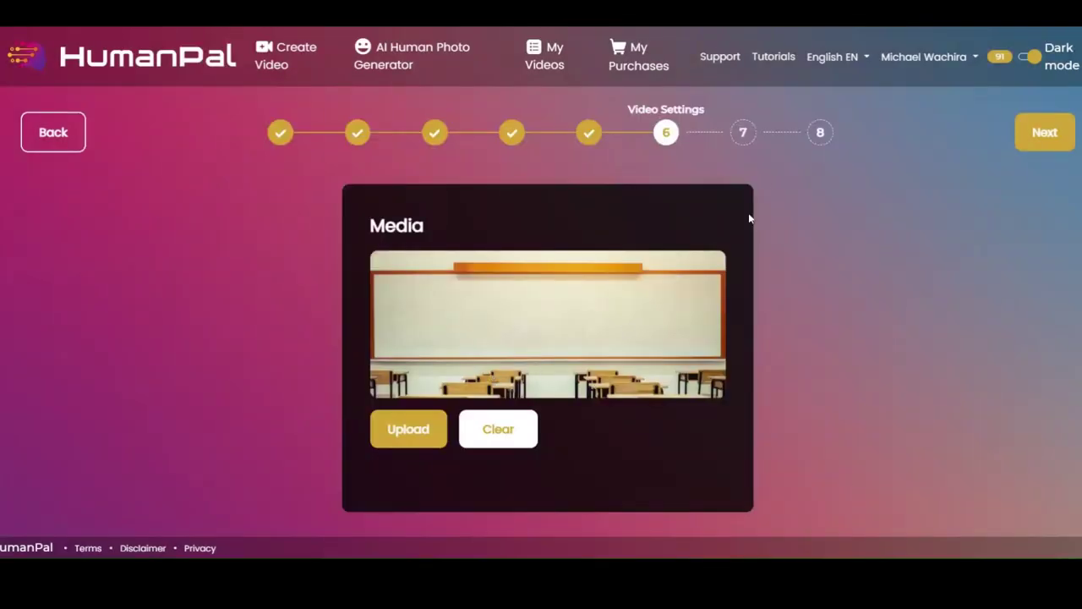
# Advance to the Create Your Video stage and examine the two scene previews and the Scene 1 settings.
pyautogui.click(1035, 138)
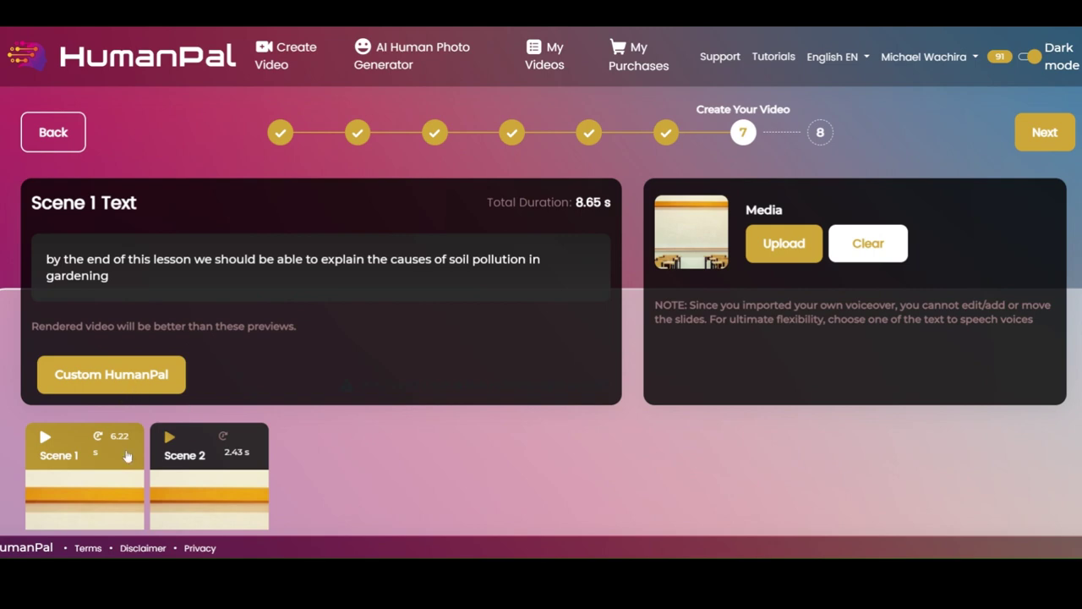
pyautogui.scroll(-1, 126, 457)
pyautogui.scroll(-2, 127, 457)
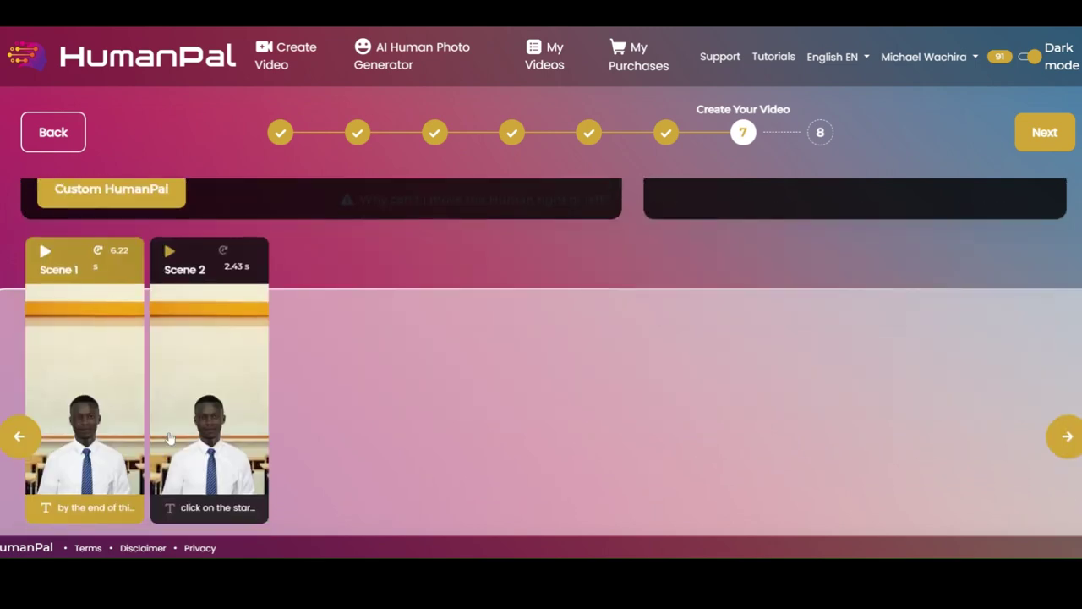
pyautogui.scroll(2, 211, 467)
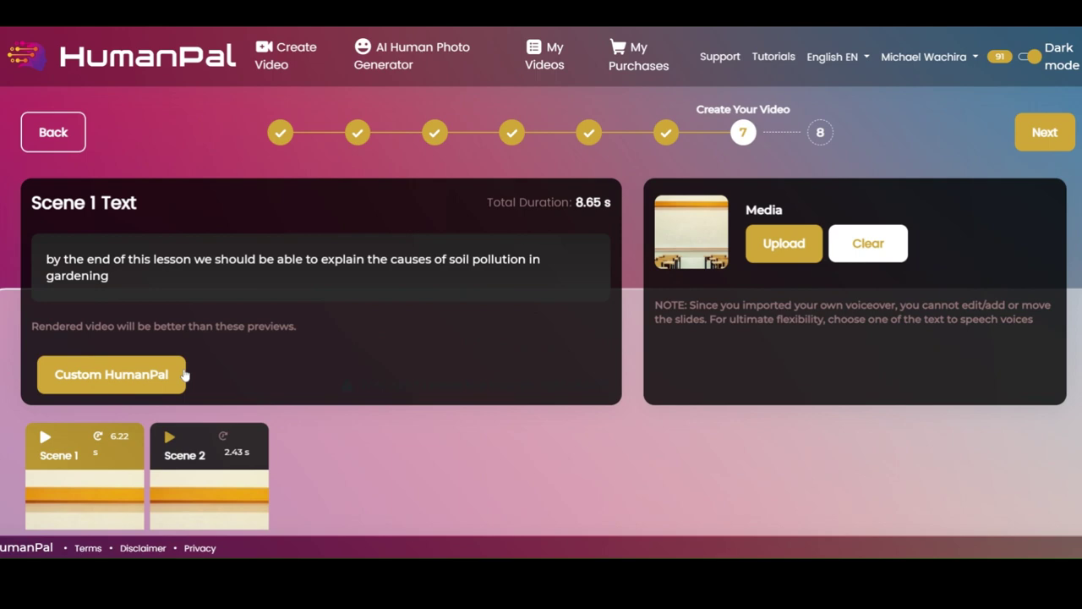
# Advance to the Finalize Video stage and name the project "soil pollution intro".
pyautogui.click(1044, 136)
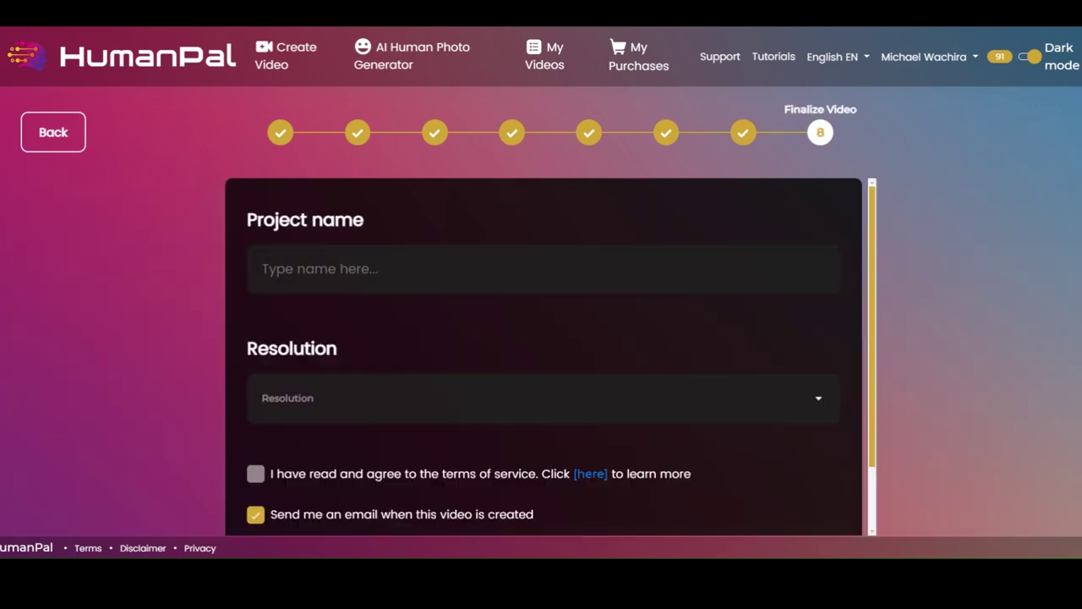
pyautogui.write('sou')
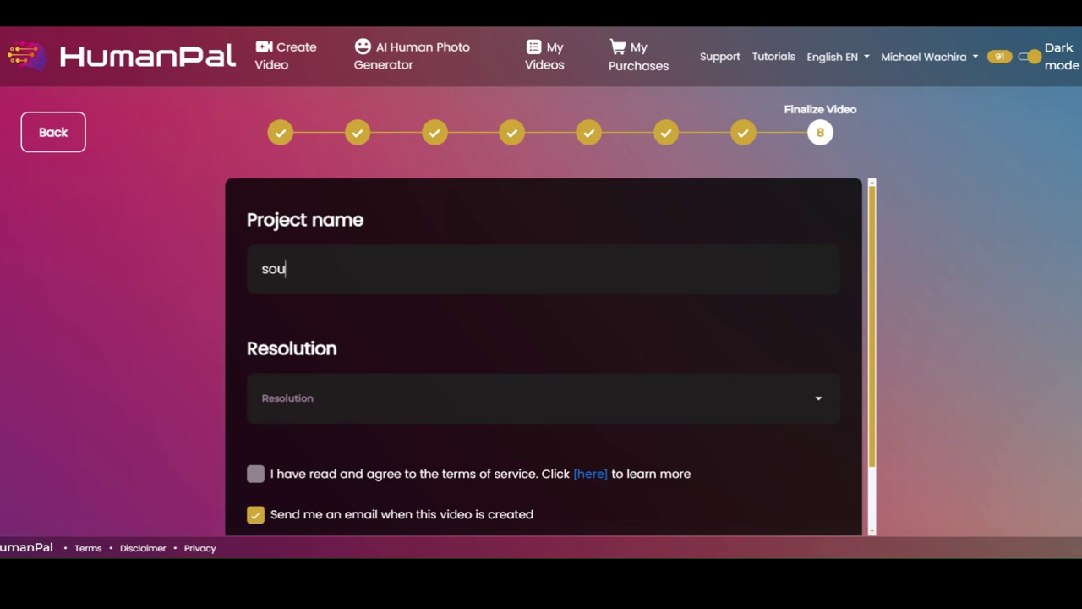
pyautogui.press('BackSpace')
pyautogui.write('il pollution in')
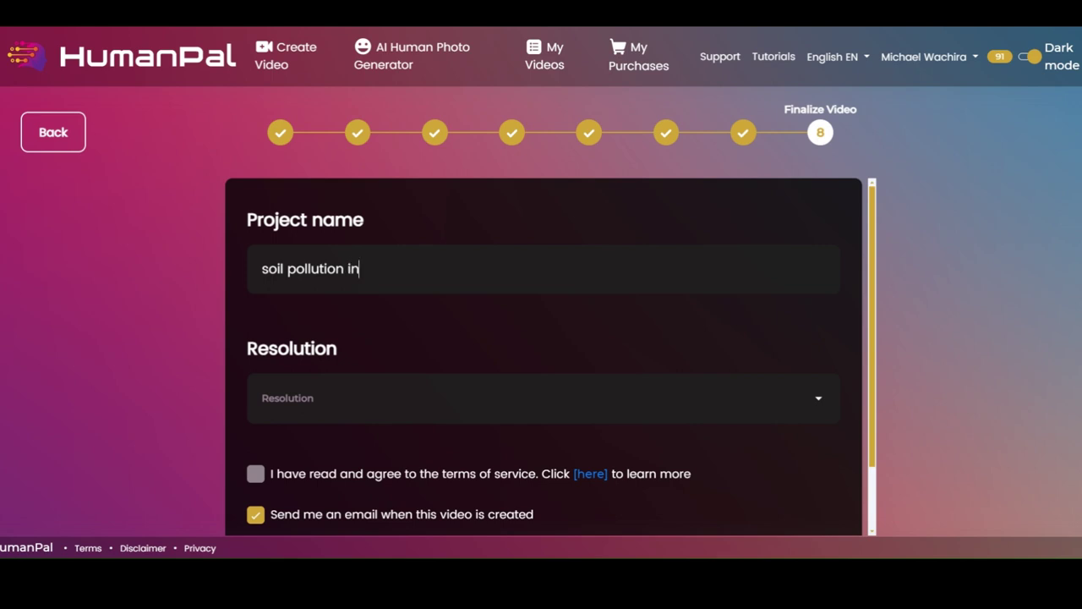
pyautogui.write('tro')
# Accept the terms of service, set the resolution to 720p and create the soil pollution intro video.
pyautogui.scroll(-1, 329, 313)
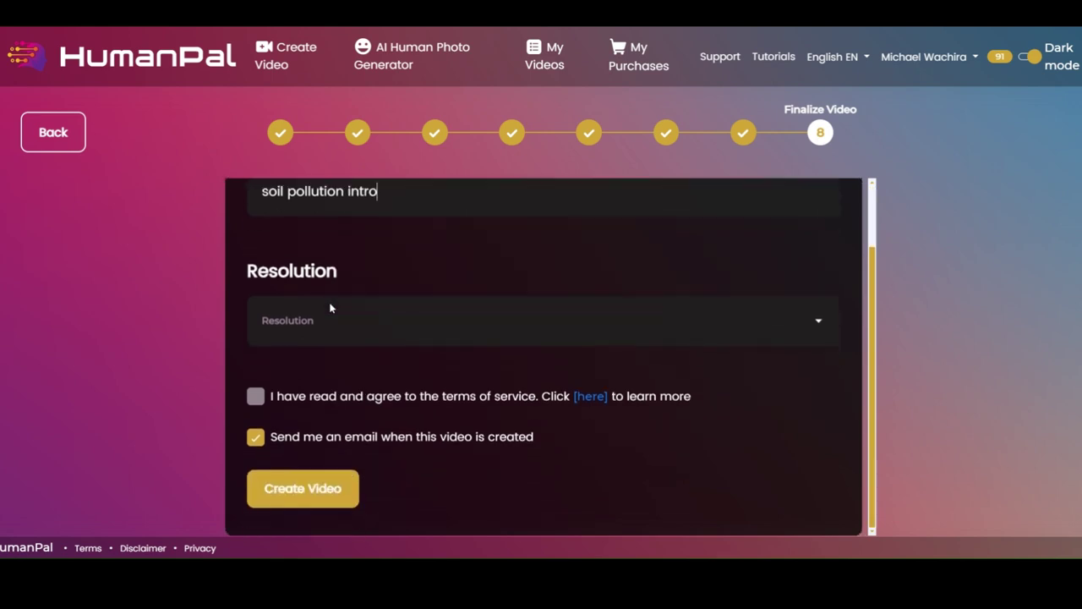
pyautogui.click(255, 398)
pyautogui.click(532, 325)
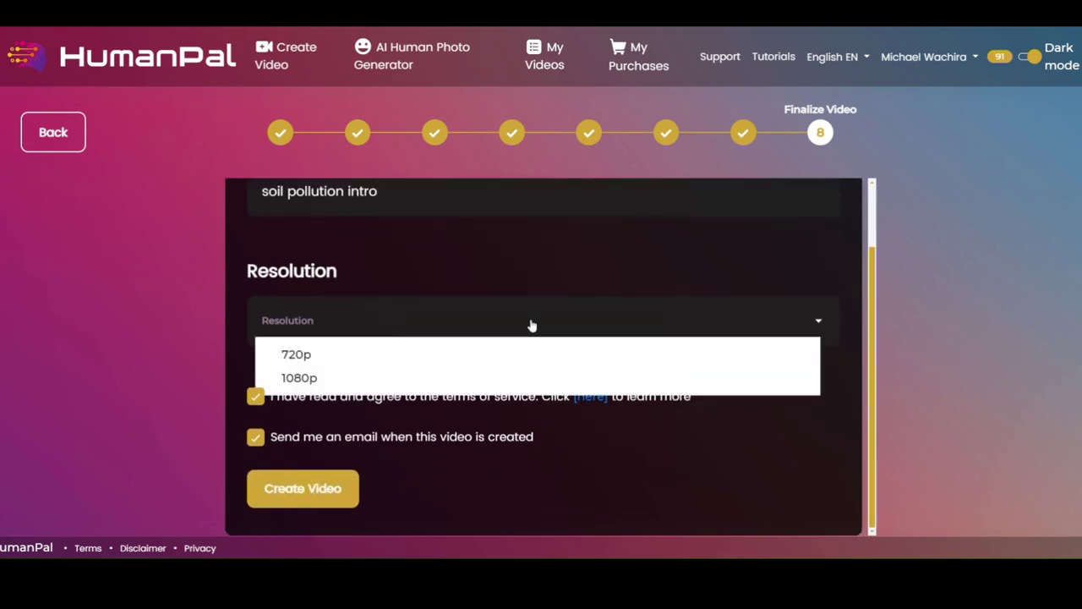
pyautogui.click(328, 356)
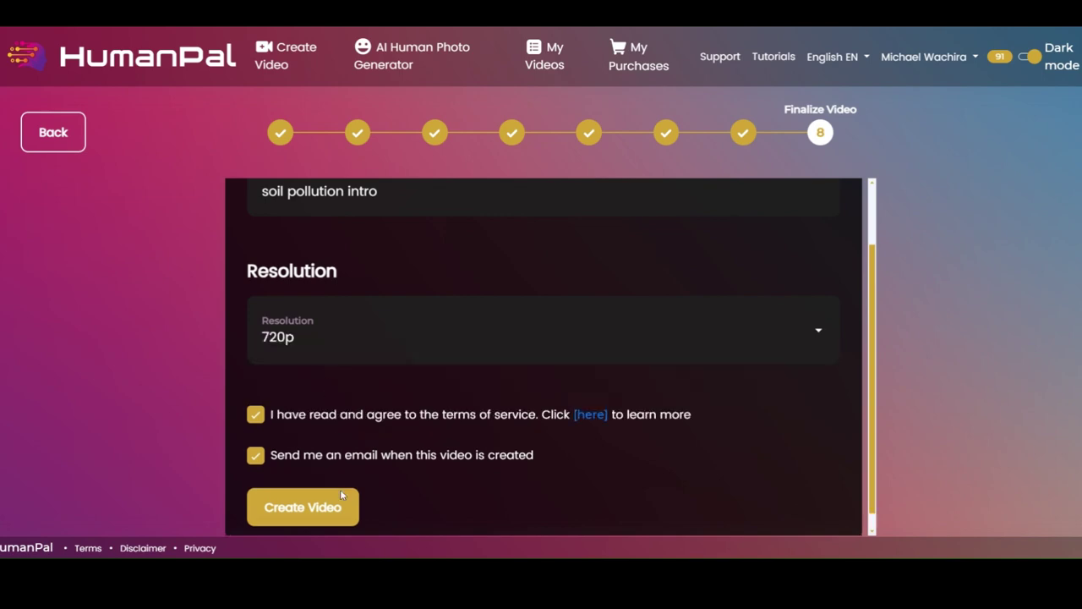
pyautogui.click(313, 515)
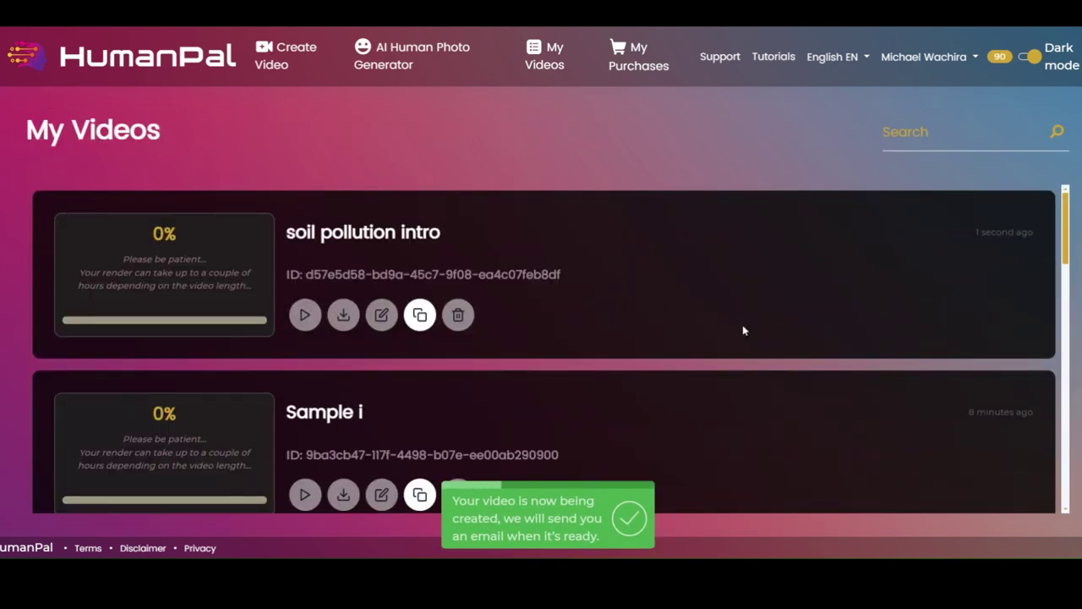
# Start a new video and look through the Boxed Texts and Mockups video types in landscape format.
pyautogui.click(287, 57)
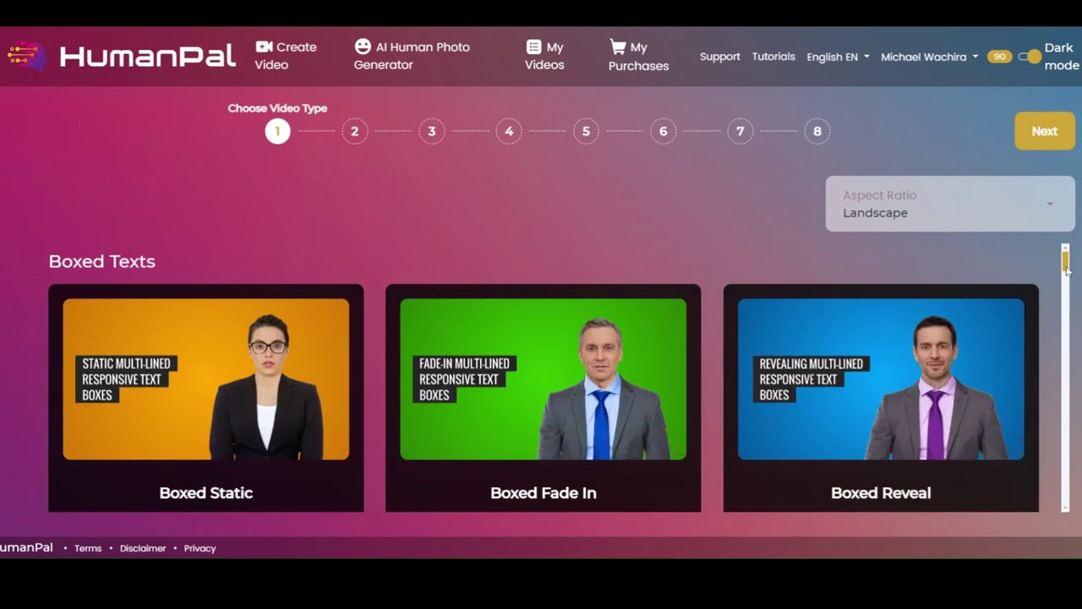
pyautogui.scroll(-2, 1071, 297)
pyautogui.scroll(-3, 1071, 297)
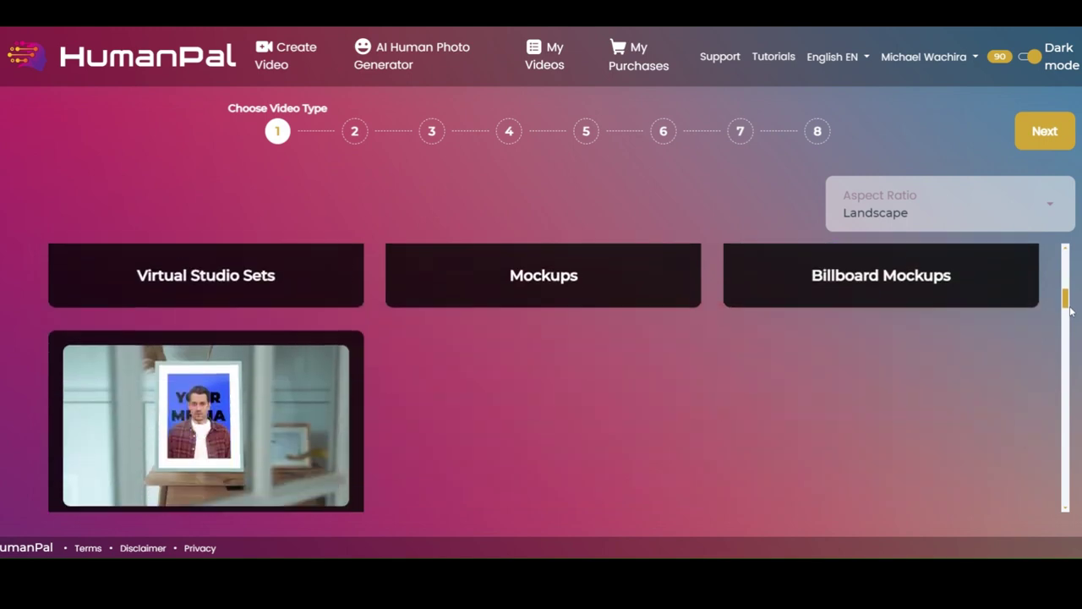
pyautogui.scroll(5, 1071, 300)
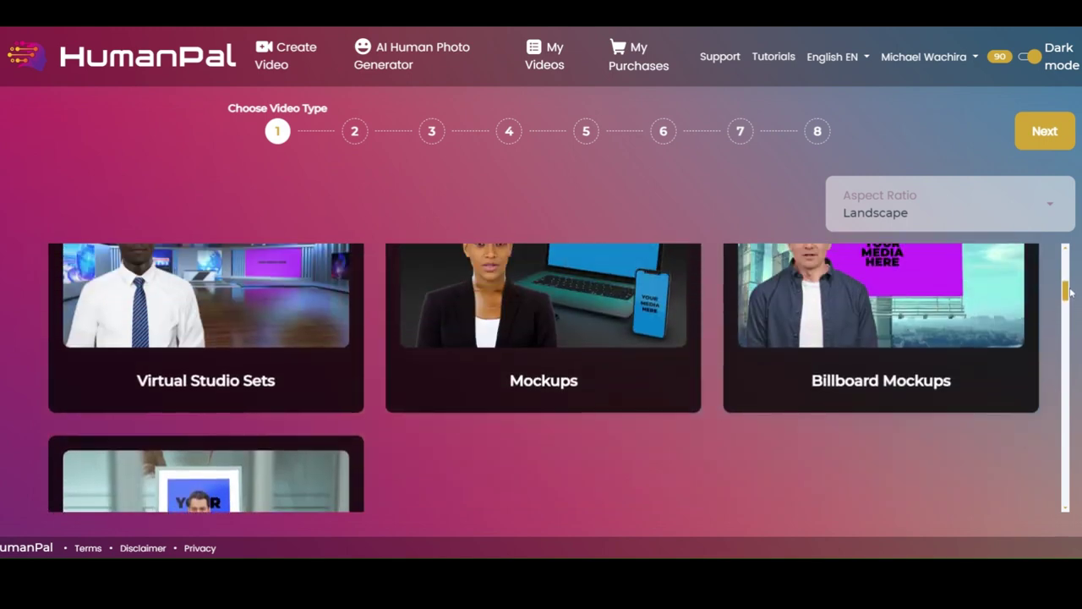
pyautogui.scroll(1, 1071, 289)
pyautogui.scroll(-1, 1070, 289)
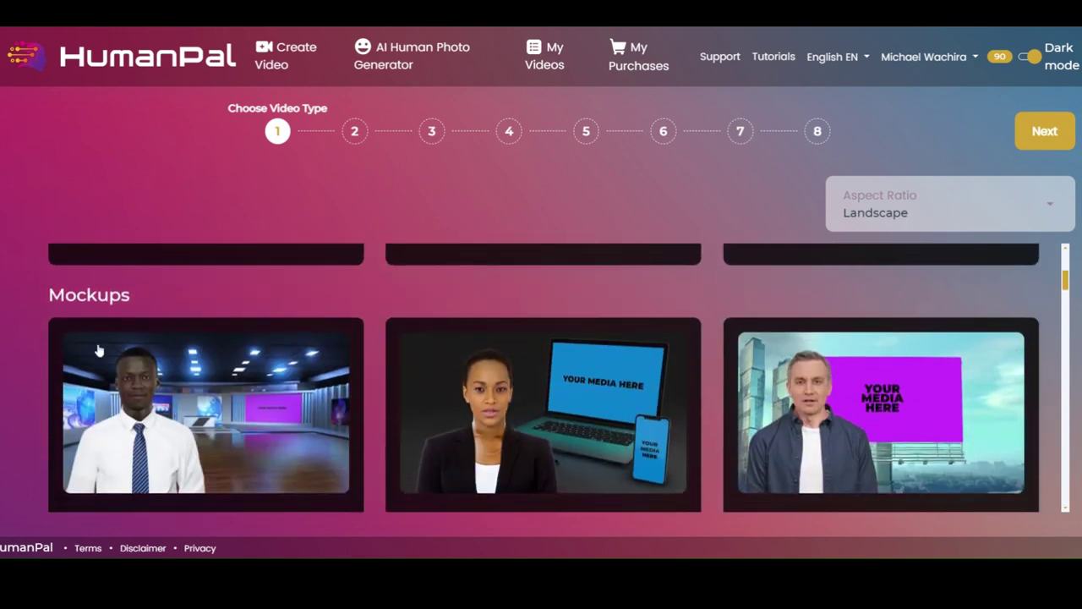
# Select the Virtual Studio Sets video type and compare it with the other Mockups and Boxed Texts types.
pyautogui.click(196, 419)
pyautogui.scroll(-3, 307, 411)
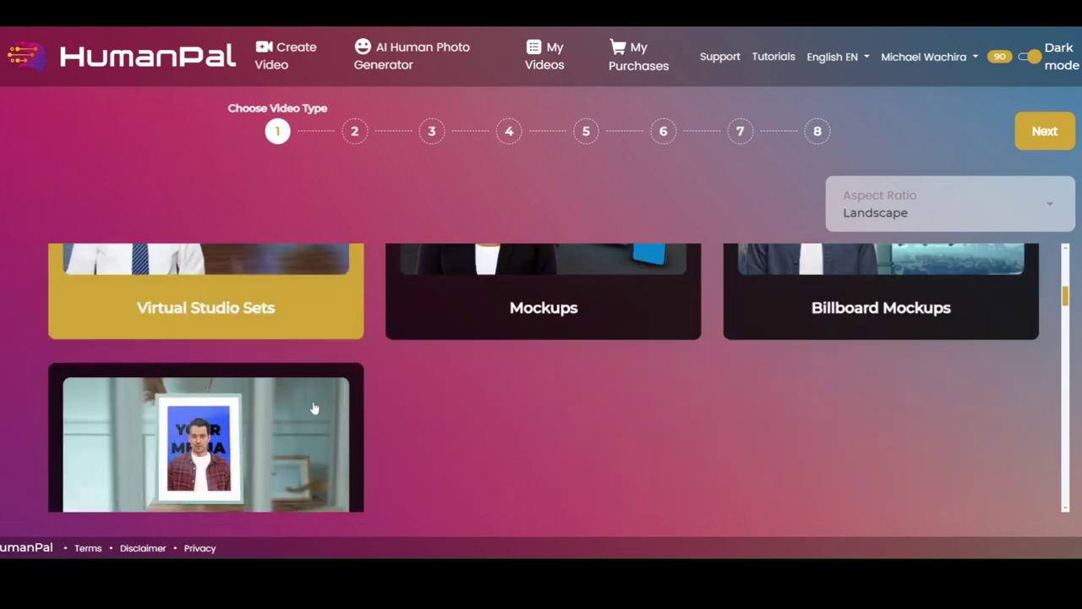
pyautogui.scroll(3, 242, 339)
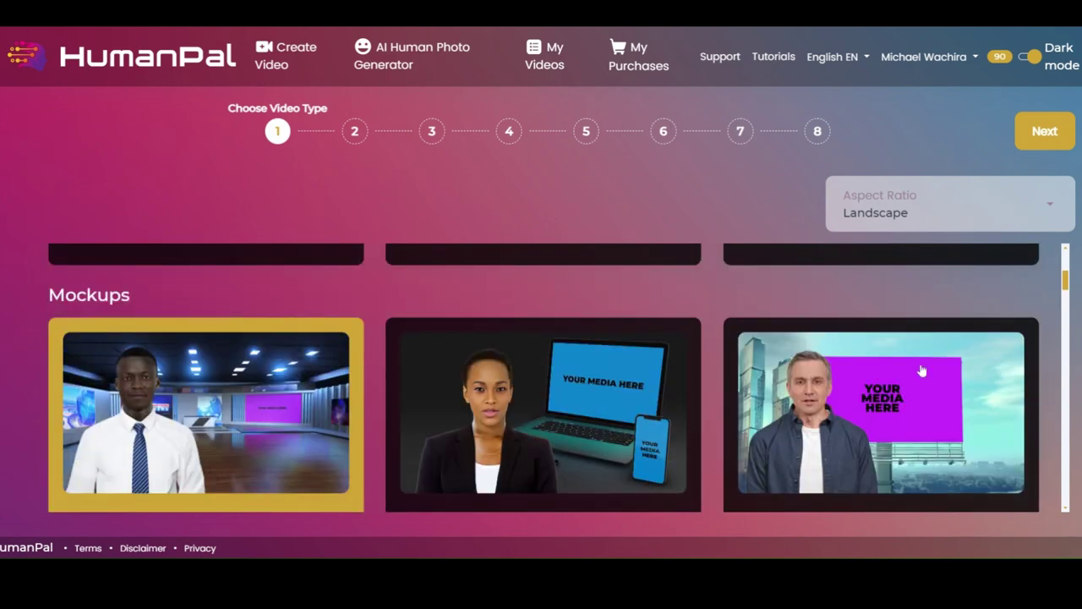
pyautogui.scroll(3, 895, 405)
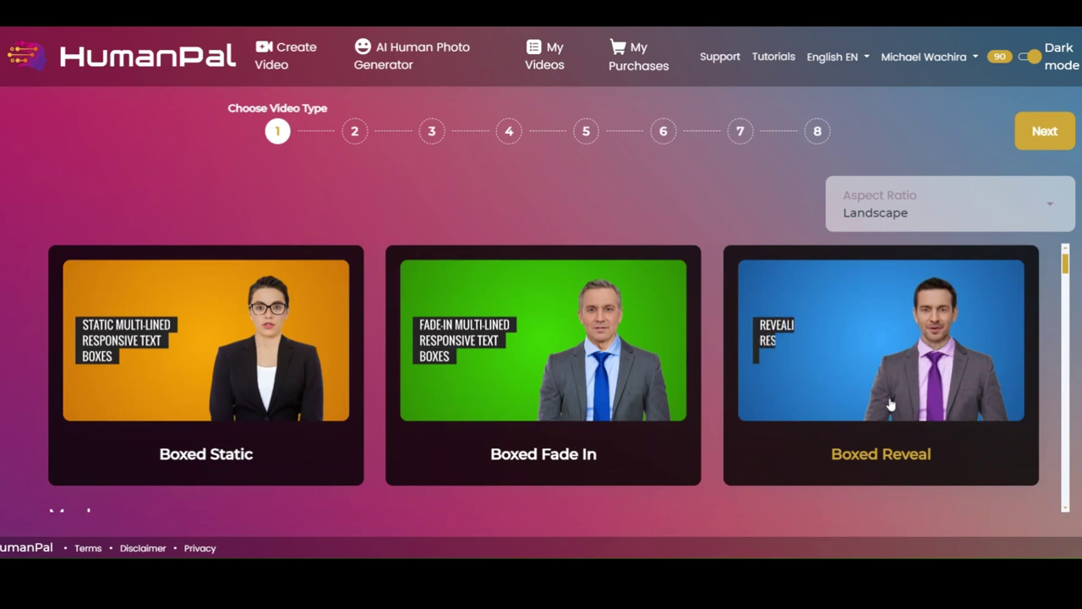
# Examine the remaining video types, from Mockups through Underlined Boxes, Typographic, Typewriter, Isometric Texts and Slideshows to Green Screen Wide.
pyautogui.scroll(-3, 372, 362)
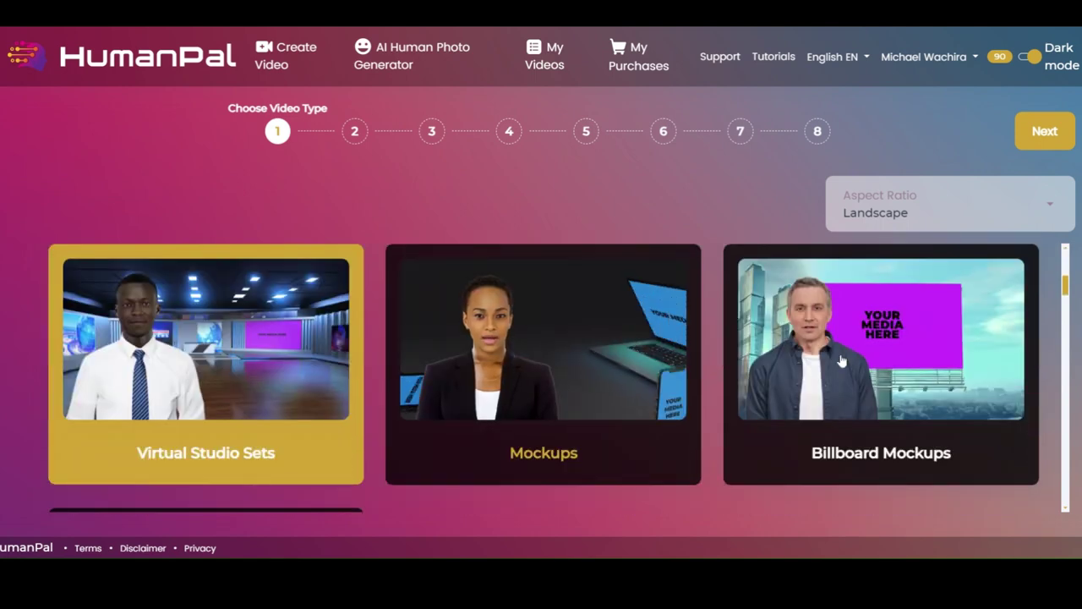
pyautogui.scroll(-3, 898, 361)
pyautogui.scroll(-2, 162, 343)
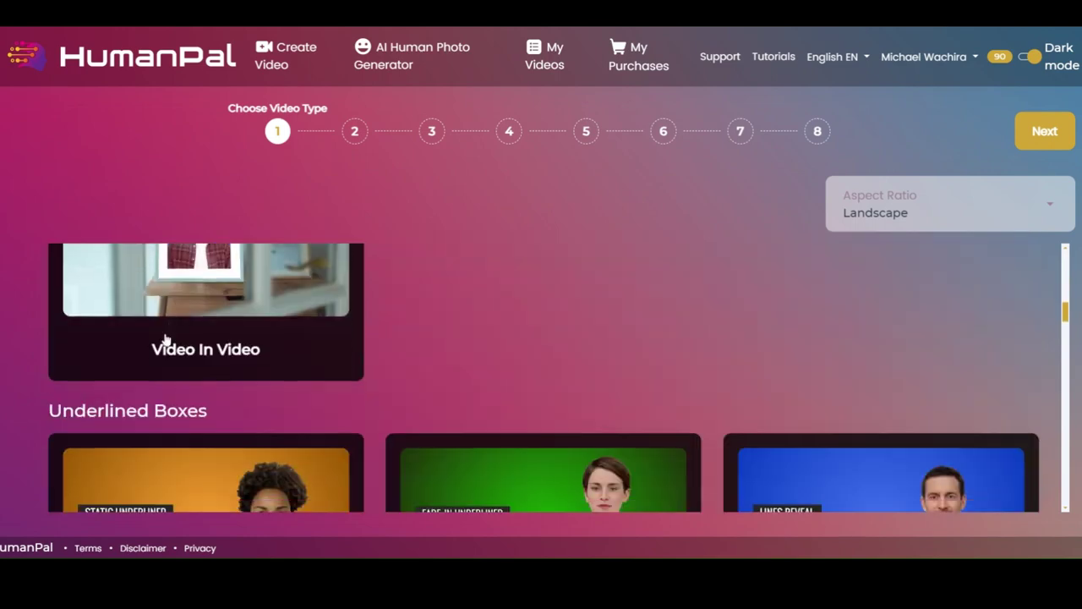
pyautogui.scroll(-2, 337, 347)
pyautogui.scroll(-4, 337, 347)
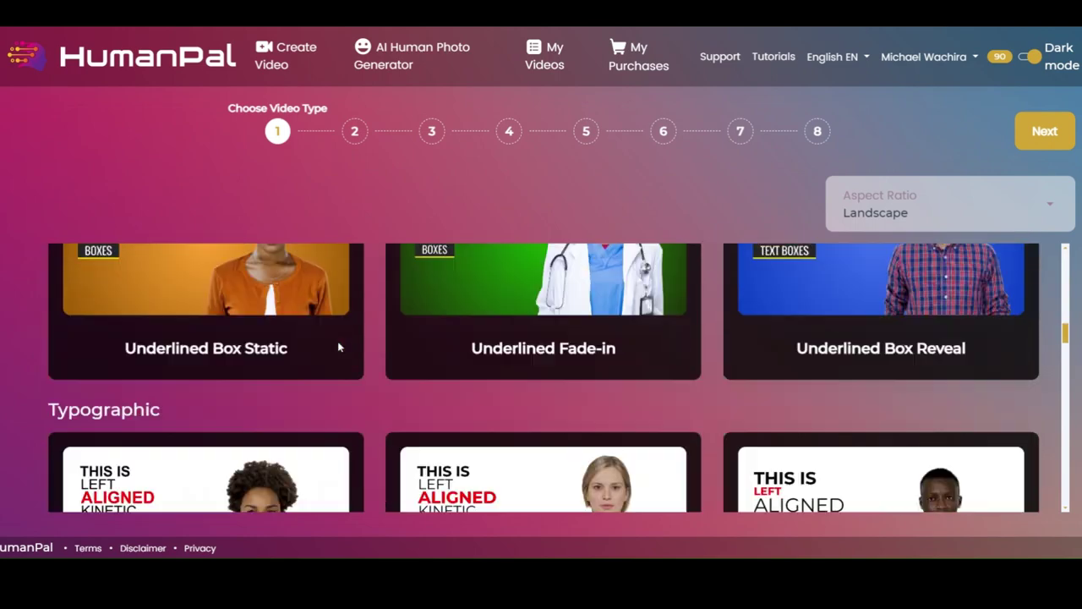
pyautogui.scroll(-2, 337, 347)
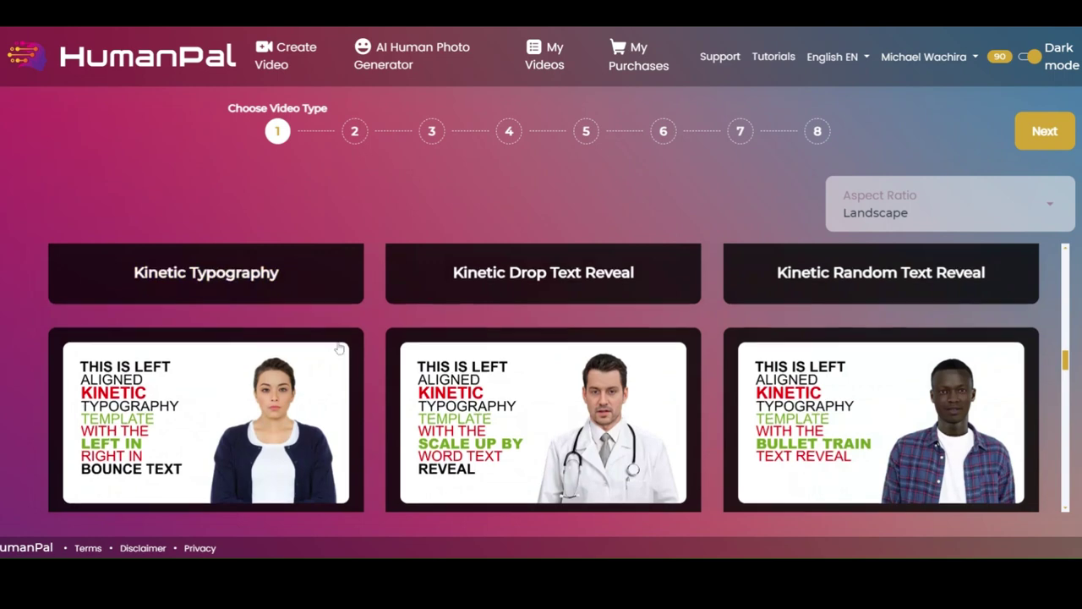
pyautogui.scroll(-2, 338, 347)
pyautogui.scroll(-6, 337, 346)
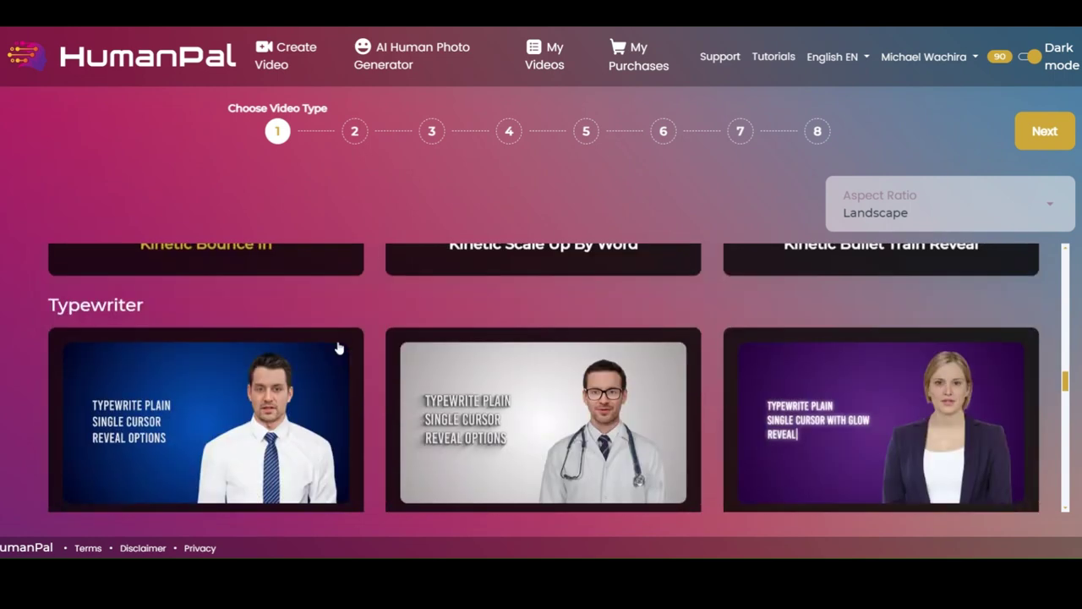
pyautogui.scroll(-4, 337, 346)
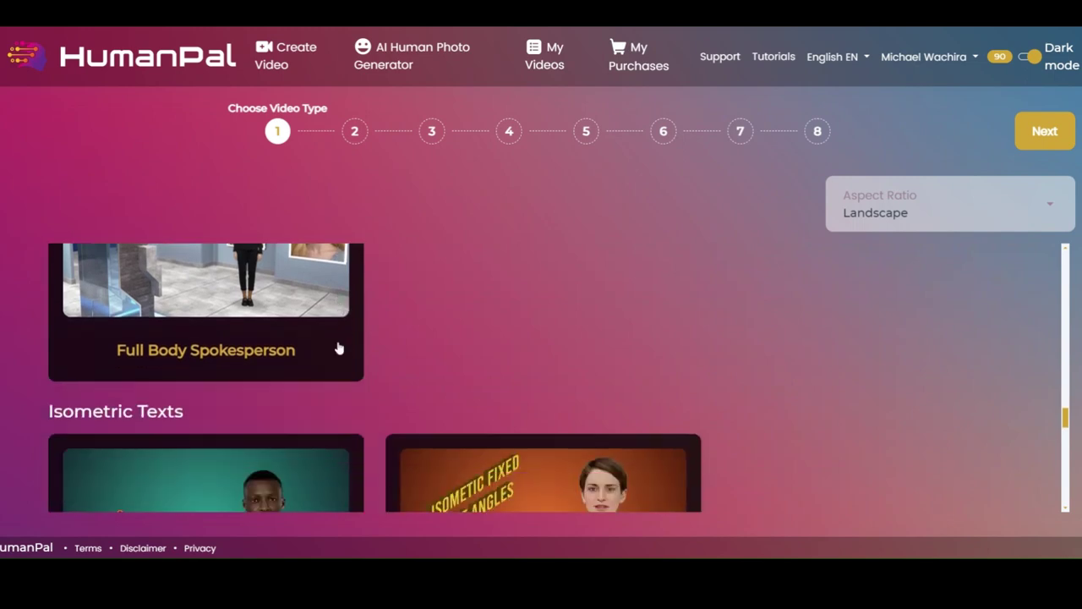
pyautogui.scroll(-8, 337, 347)
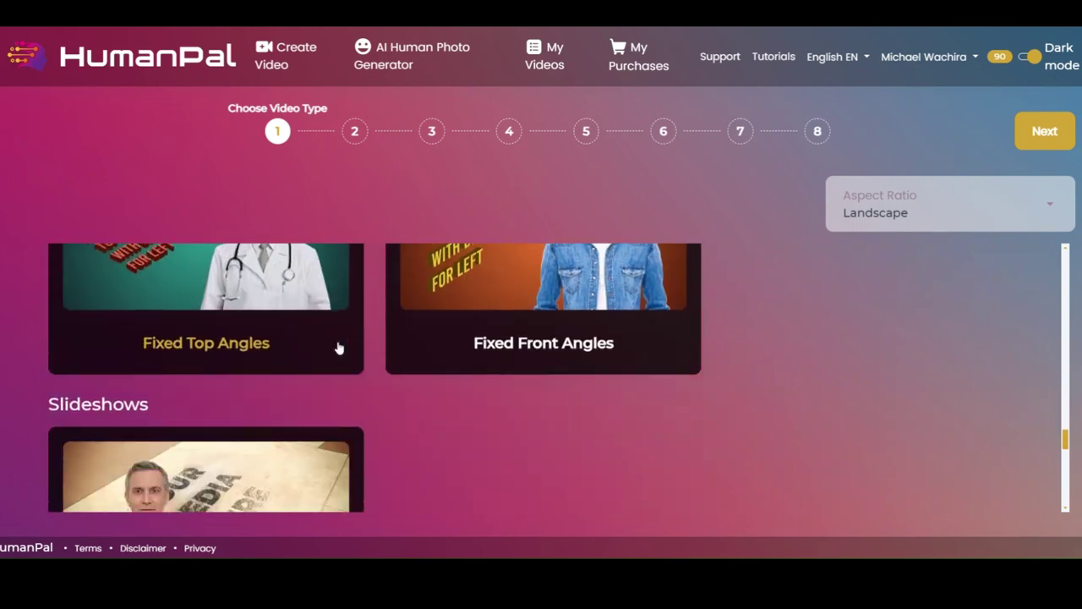
pyautogui.scroll(-3, 337, 347)
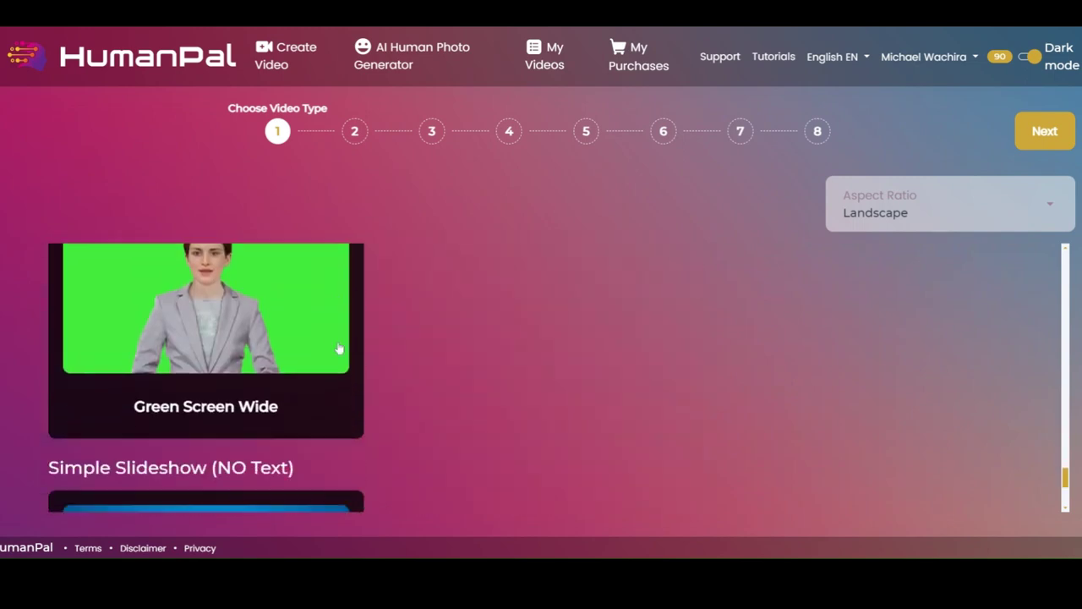
# Choose the Green Screen Wide video type and advance to the Choose Template stage.
pyautogui.scroll(2, 338, 347)
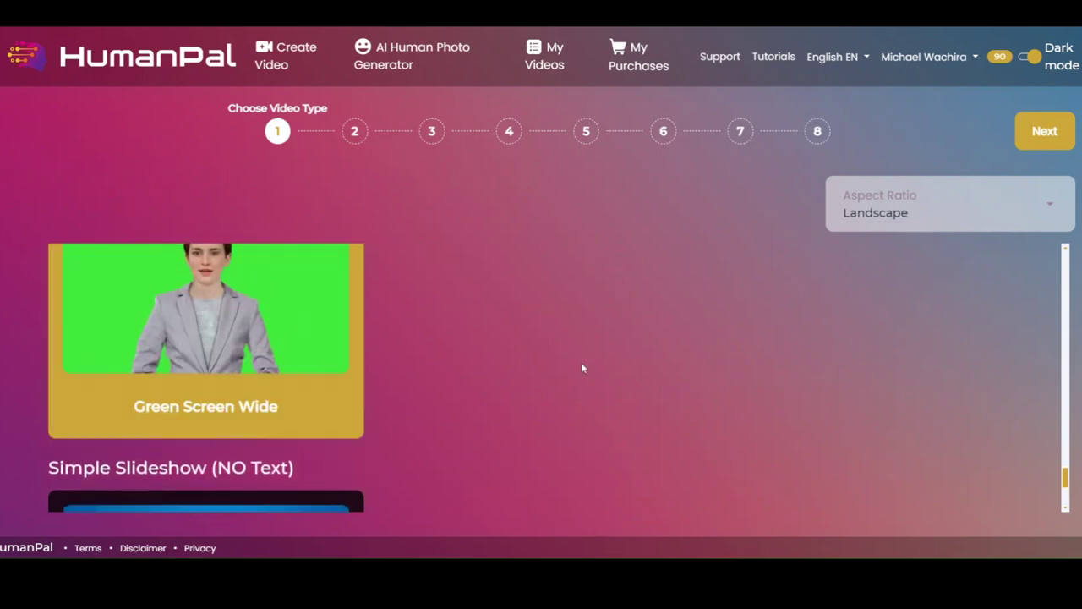
pyautogui.scroll(-3, 480, 368)
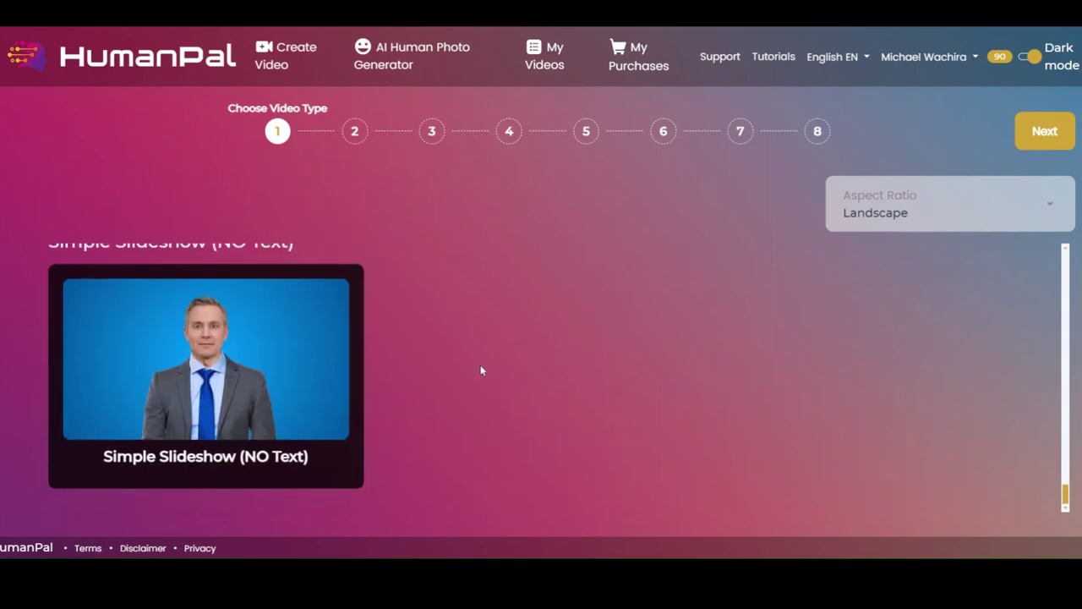
pyautogui.scroll(3, 153, 427)
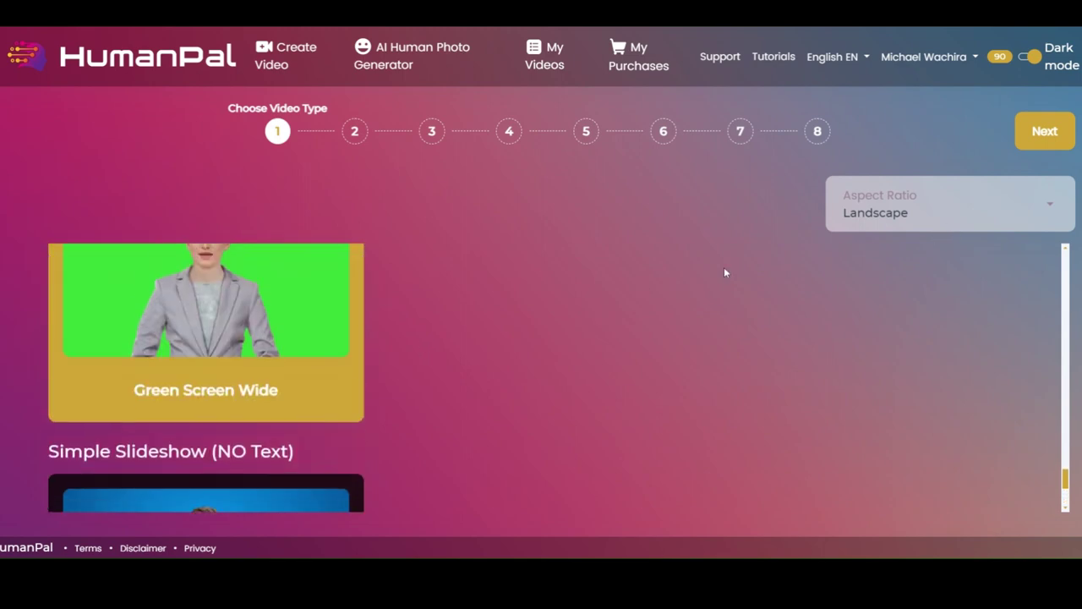
pyautogui.click(1044, 131)
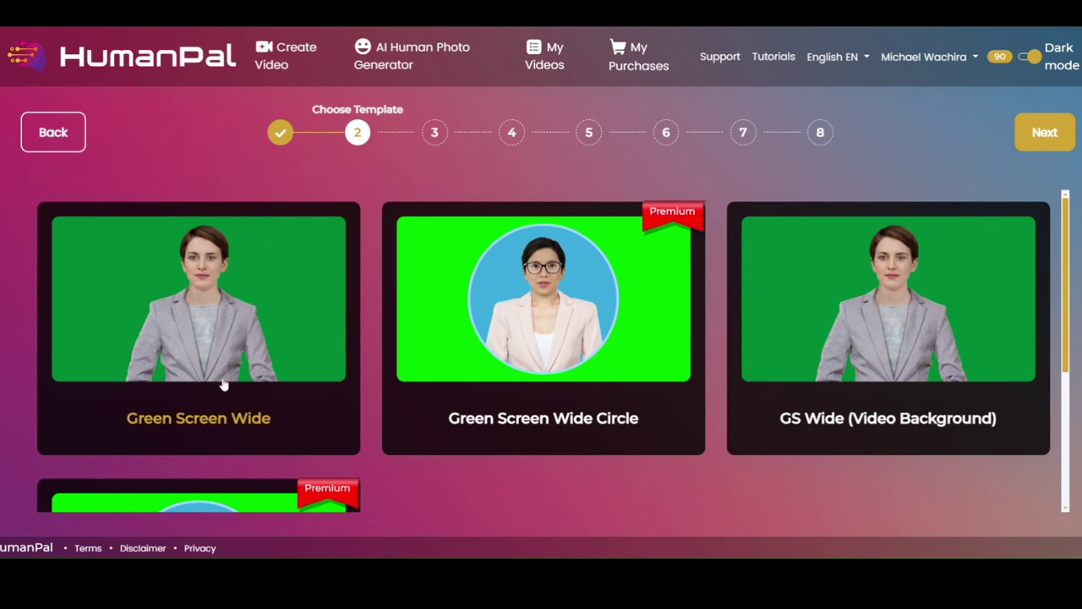
# Choose the Green Screen Wide template and the Aaron Formal avatar, advancing to the Choose Voice or TTS stage.
pyautogui.scroll(-3, 224, 384)
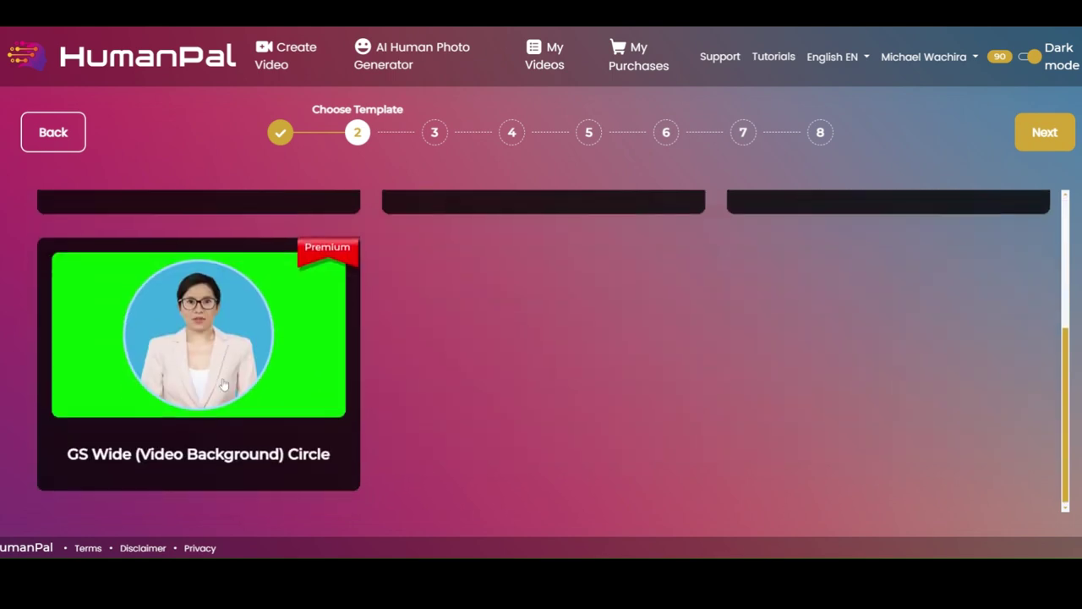
pyautogui.scroll(3, 224, 385)
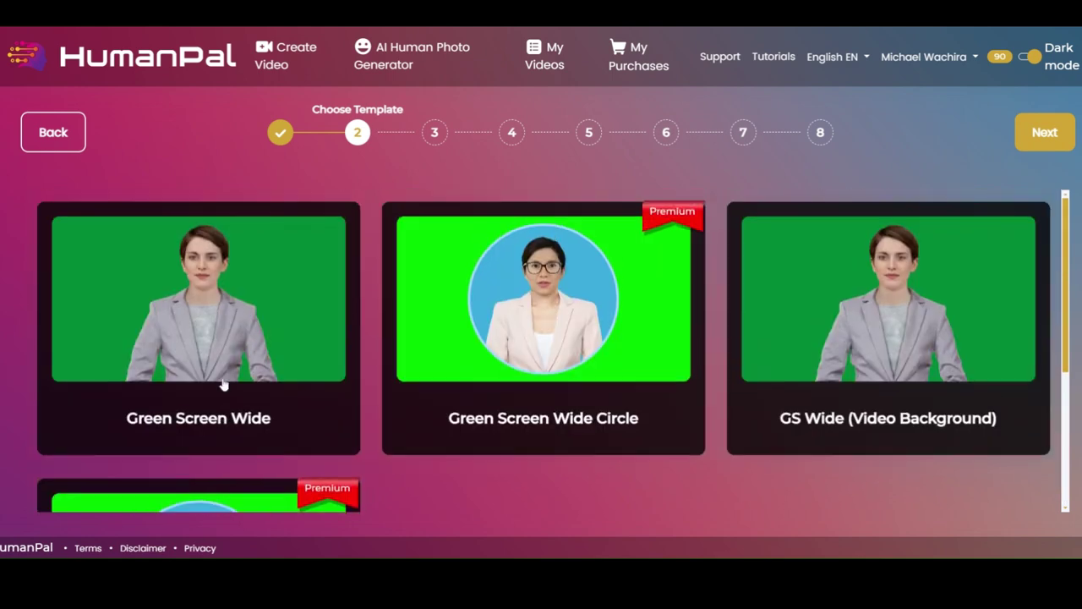
pyautogui.click(271, 340)
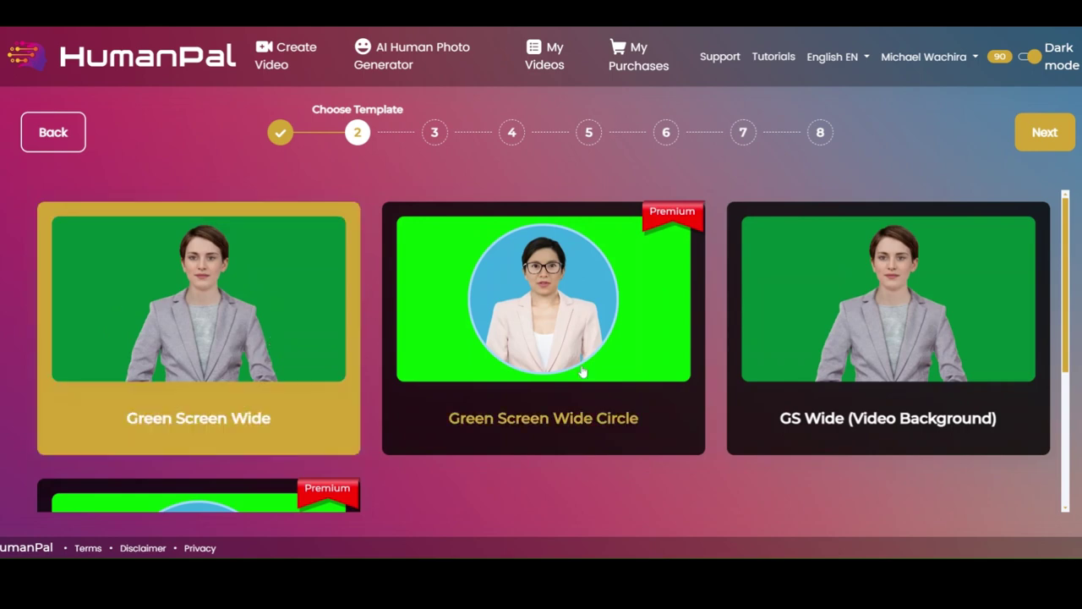
pyautogui.click(1044, 133)
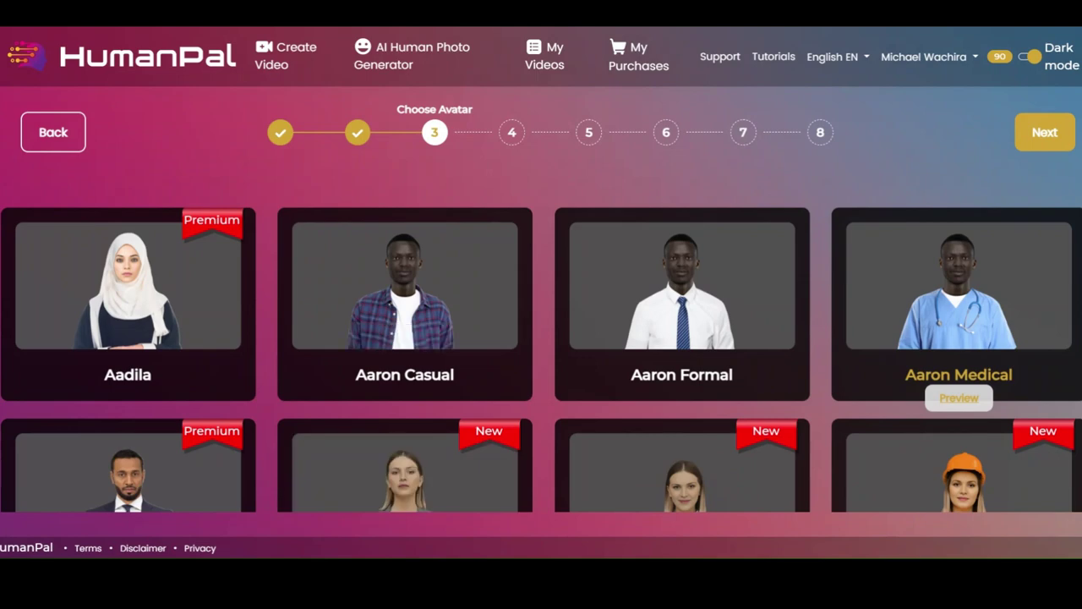
pyautogui.click(669, 308)
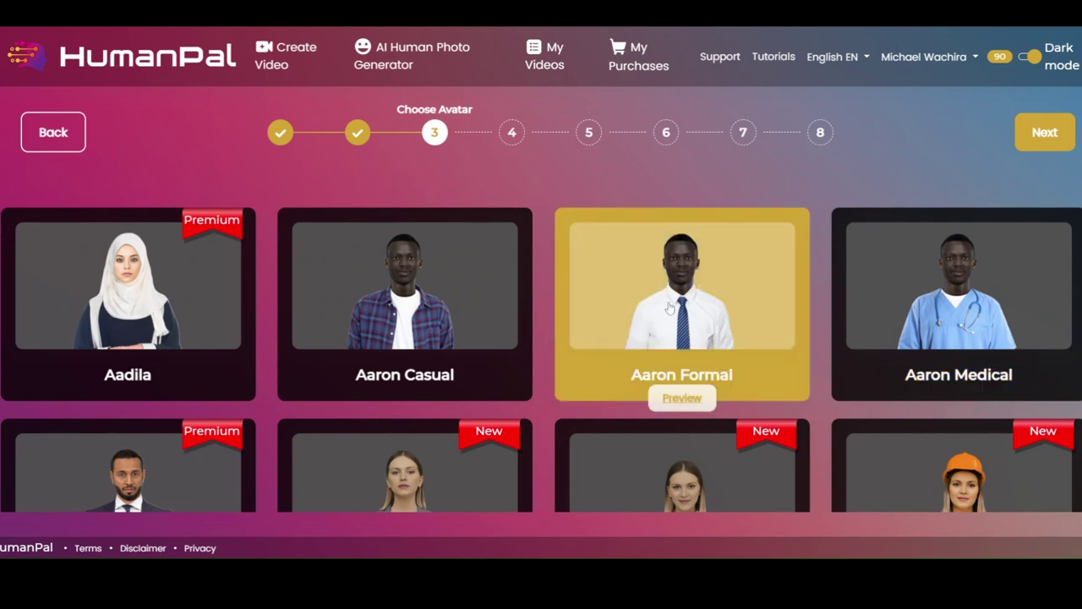
pyautogui.click(1043, 133)
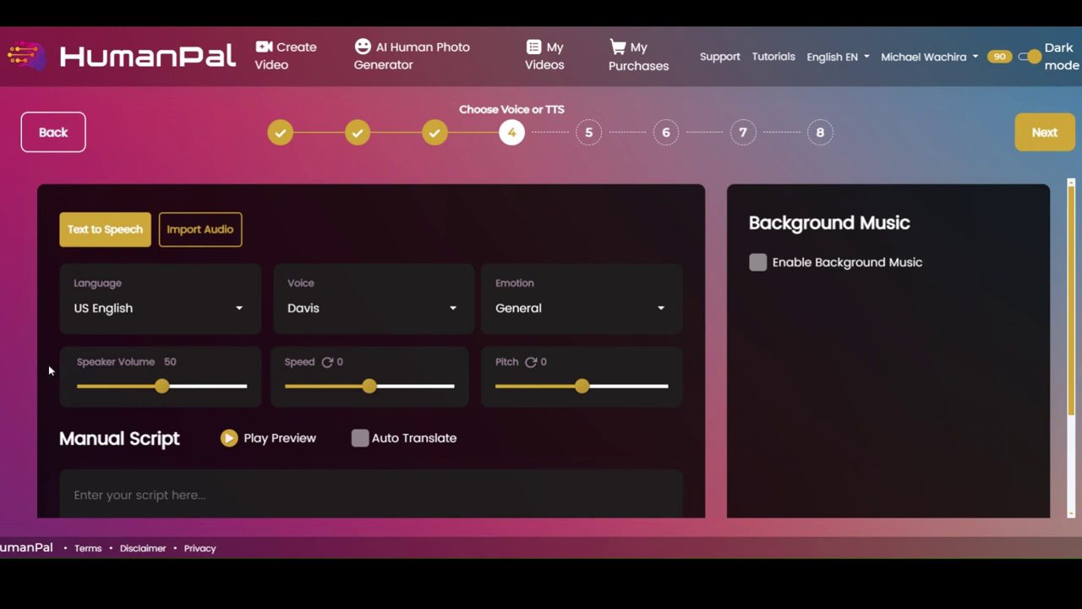
# Switch the voice source to imported audio and select the s7 file from the media library as US English.
pyautogui.scroll(-1, 476, 377)
pyautogui.scroll(-2, 541, 346)
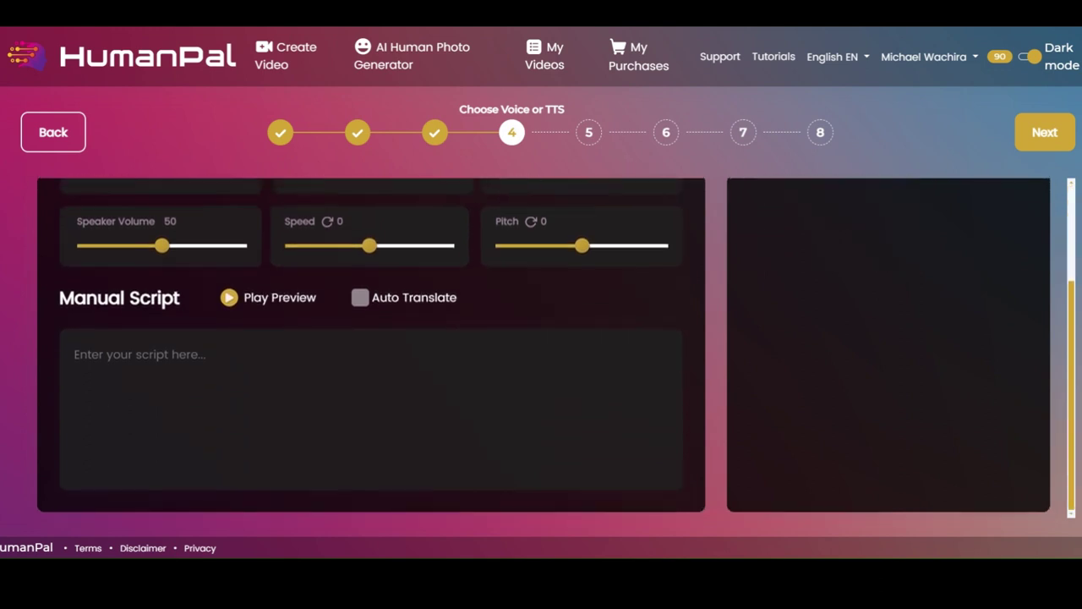
pyautogui.scroll(2, 372, 347)
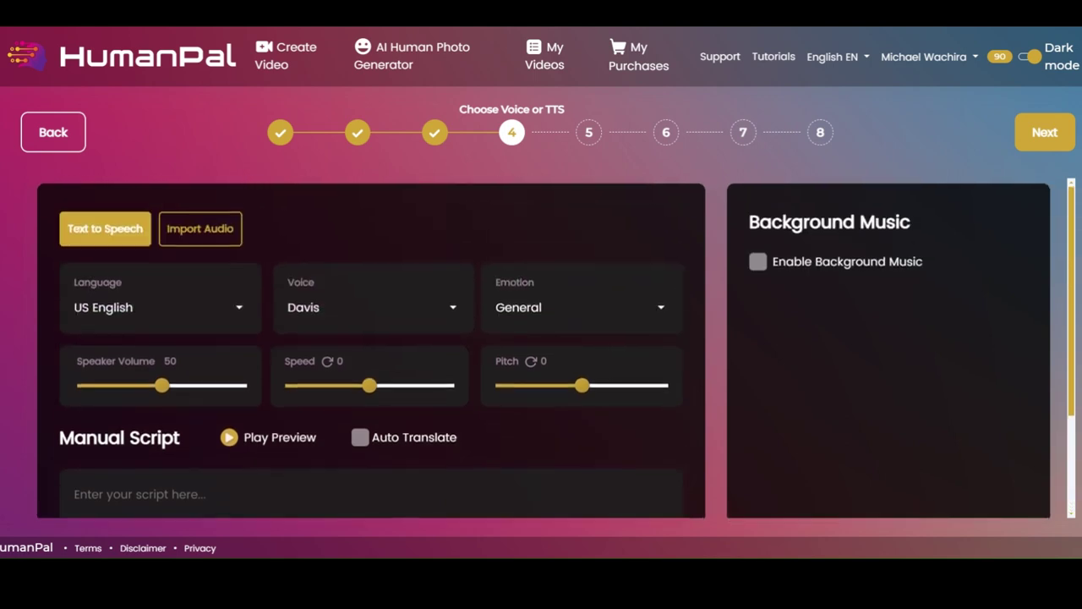
pyautogui.click(179, 235)
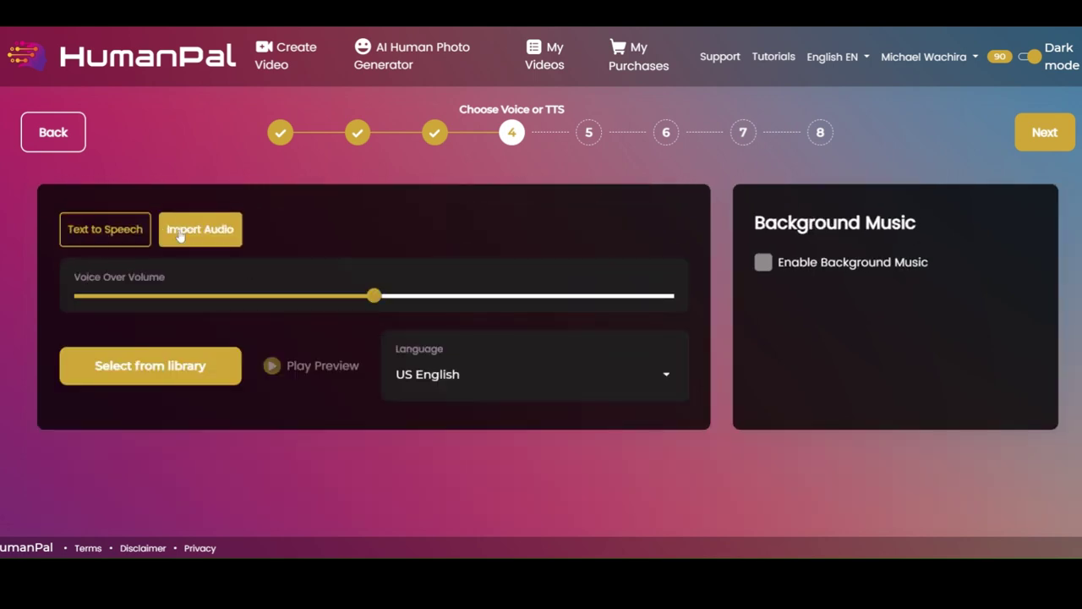
pyautogui.click(169, 369)
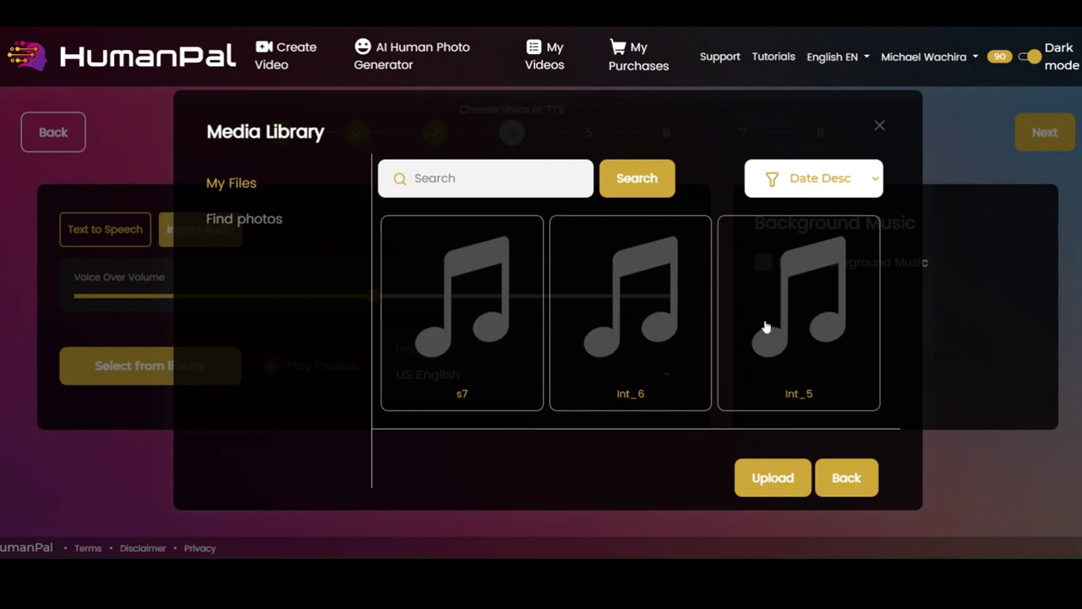
pyautogui.click(433, 330)
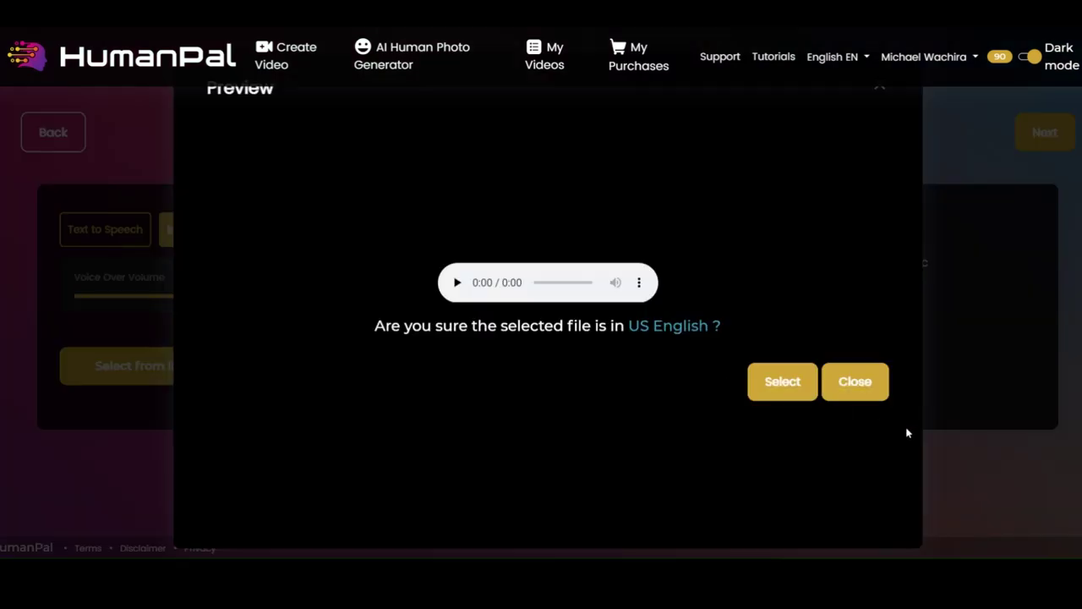
pyautogui.click(767, 385)
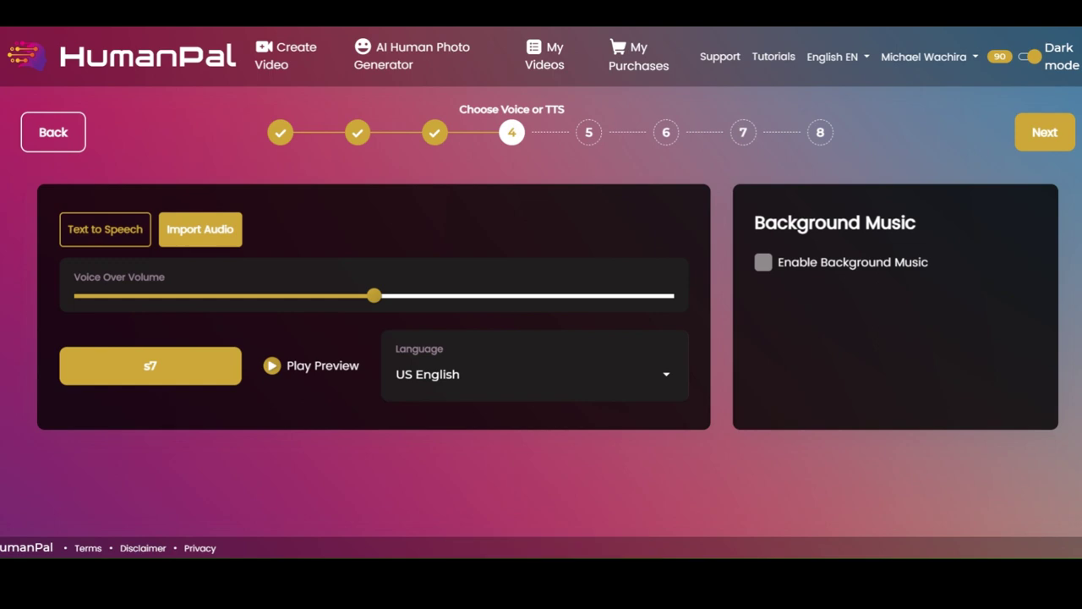
# Accept the imported voice-over and the two scene texts, advancing to the Video Settings stage.
pyautogui.click(1040, 137)
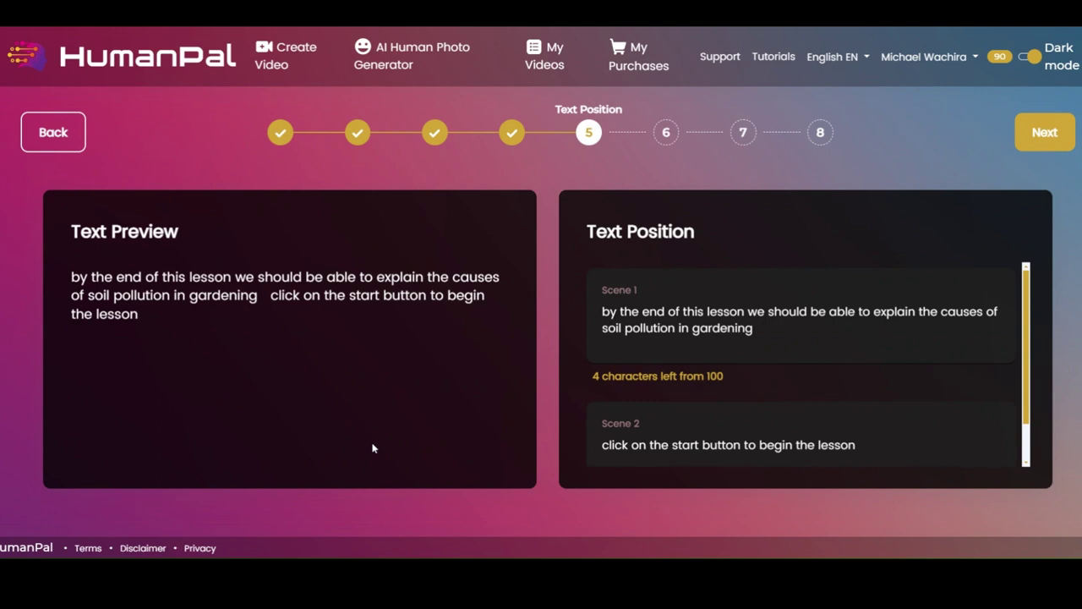
pyautogui.click(1053, 141)
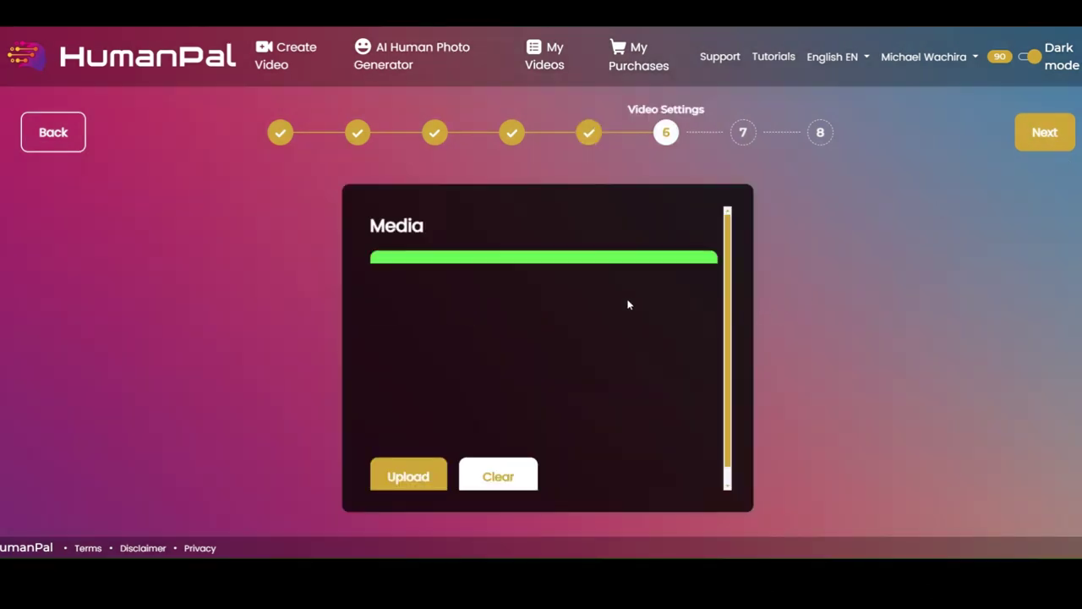
# Replace the green background with the close-up whiteboard image without desks from My Files in the media library.
pyautogui.scroll(-1, 423, 429)
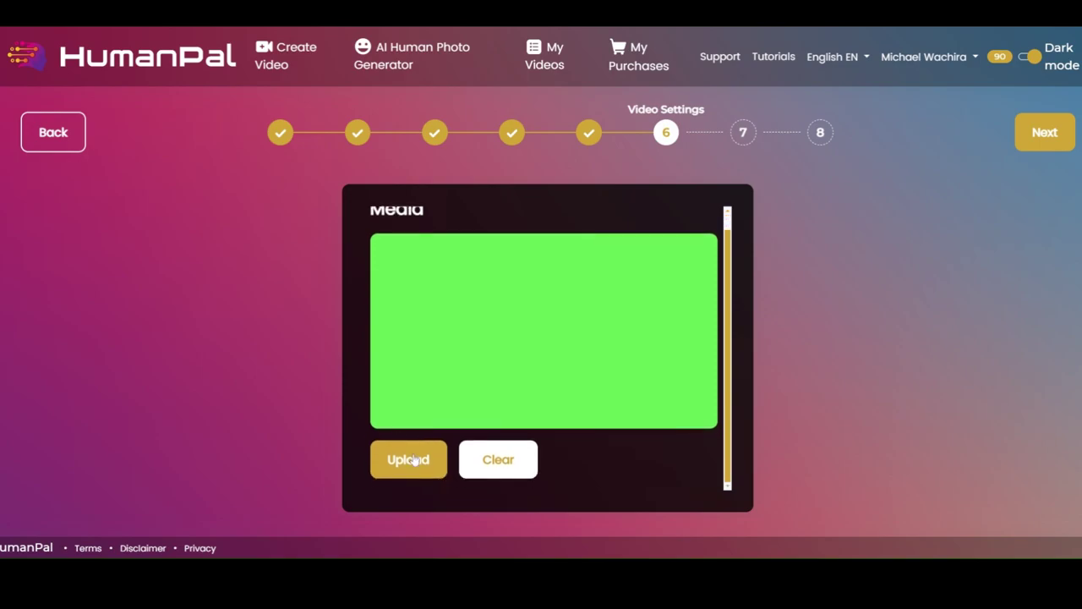
pyautogui.click(409, 460)
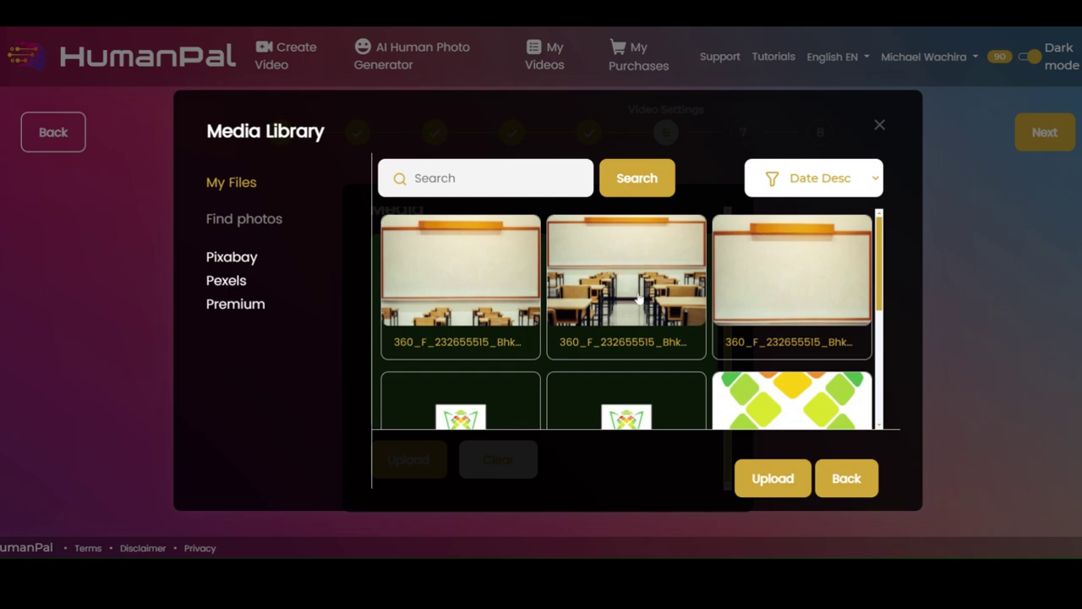
pyautogui.scroll(-5, 639, 299)
pyautogui.scroll(5, 638, 300)
pyautogui.click(756, 278)
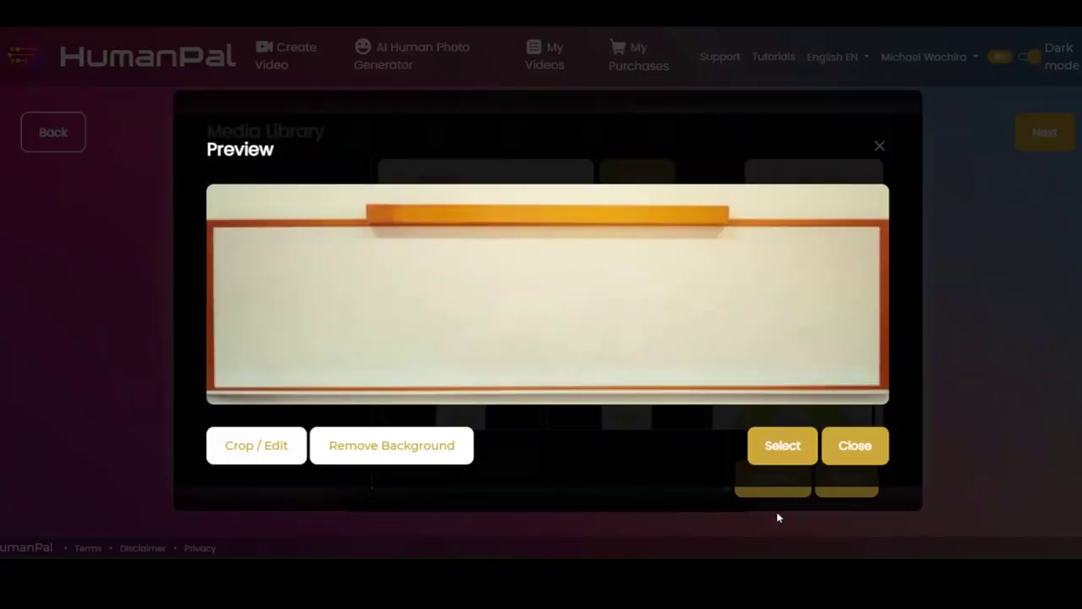
pyautogui.click(782, 446)
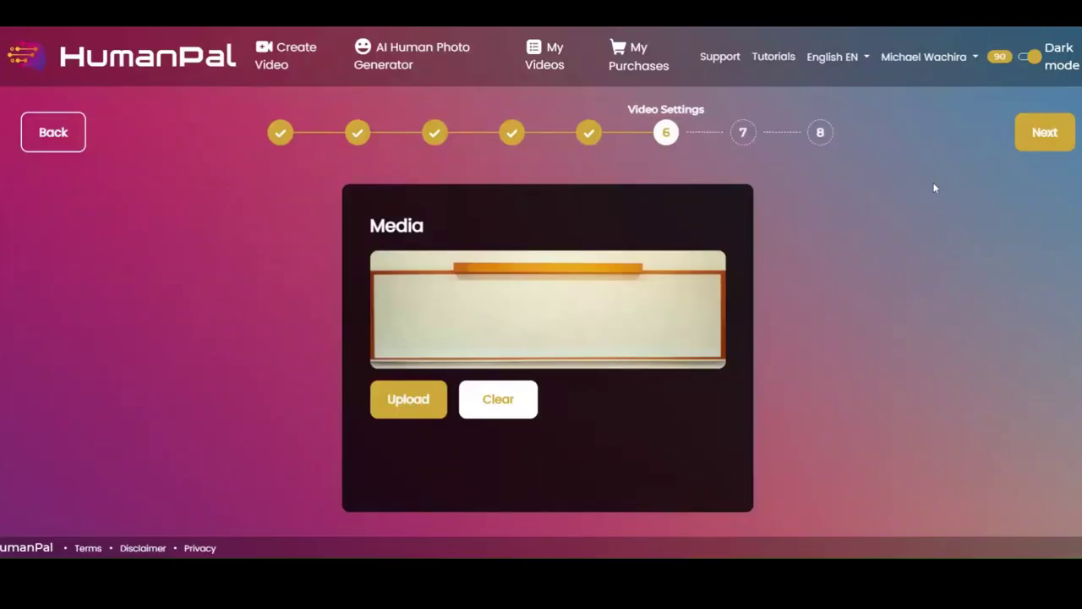
# Advance to the Create Your Video stage and replace the scene media with the whiteboard image showing the full rows of desks.
pyautogui.click(1036, 146)
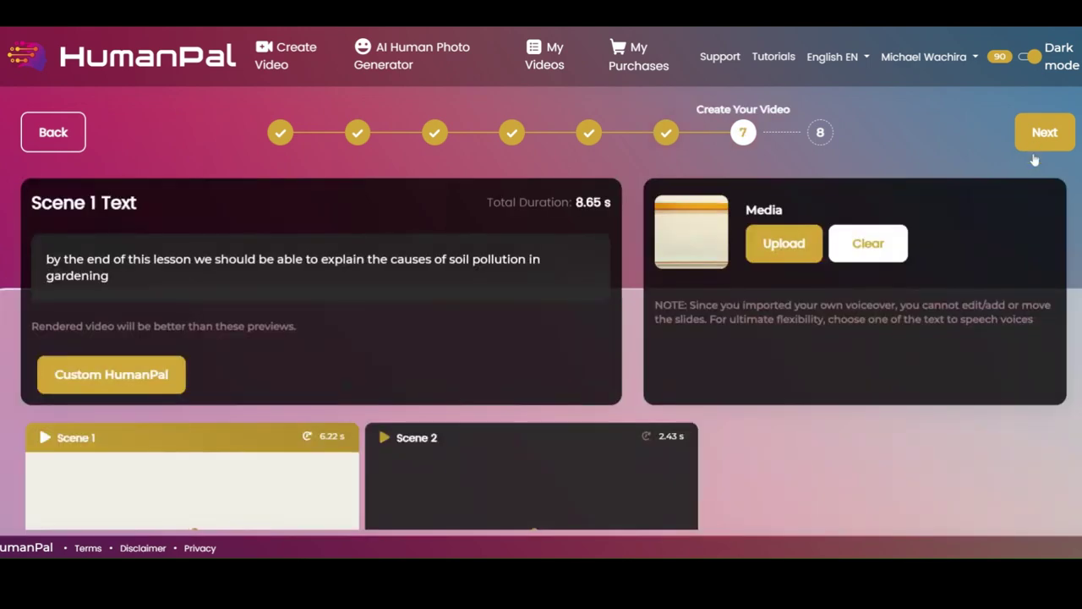
pyautogui.scroll(-2, 338, 414)
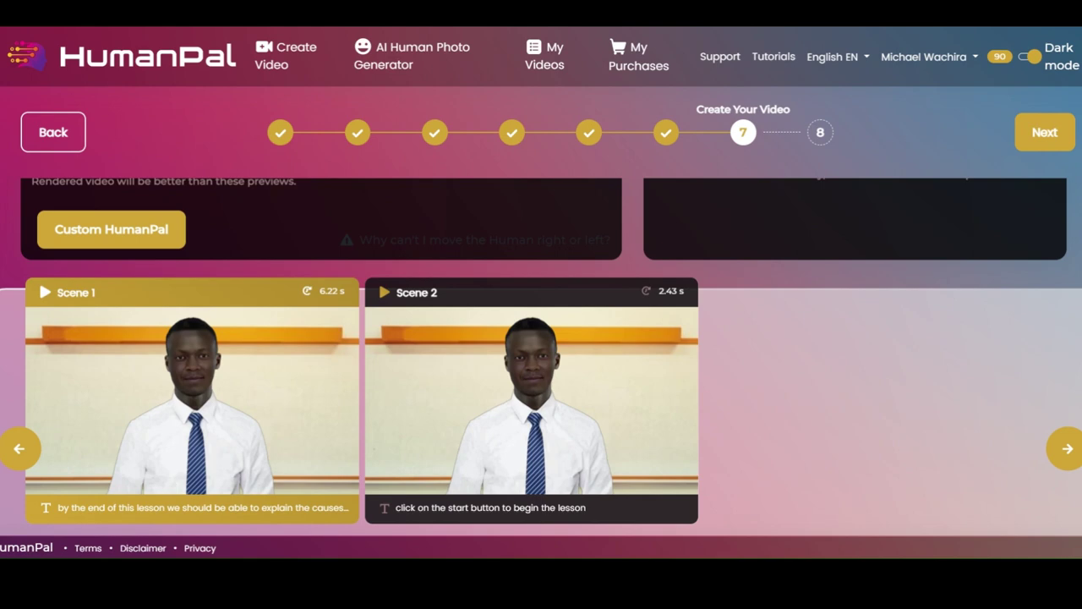
pyautogui.scroll(2, 559, 381)
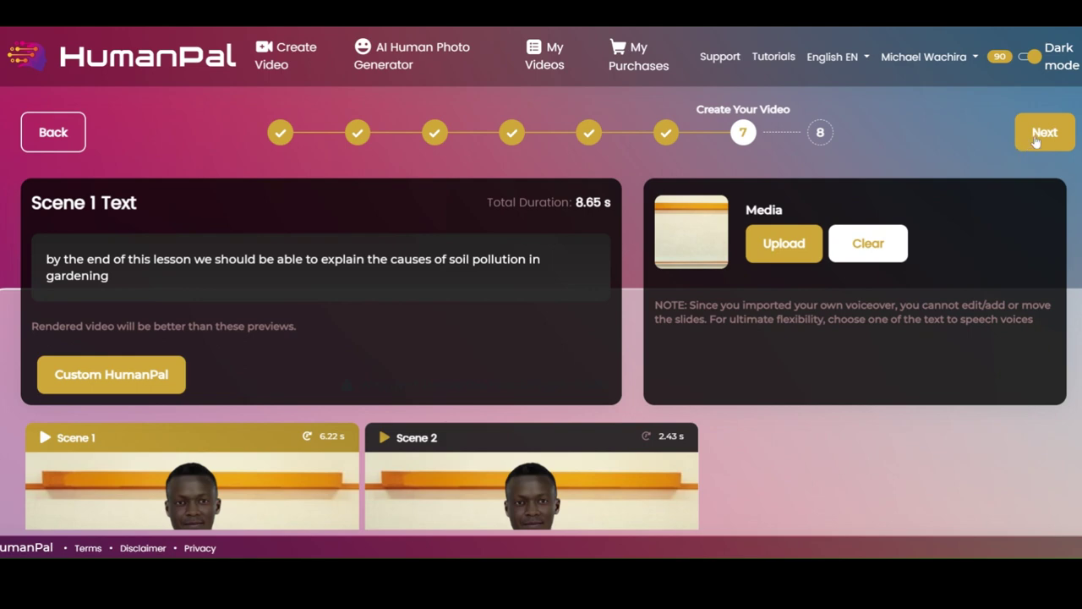
pyautogui.click(783, 243)
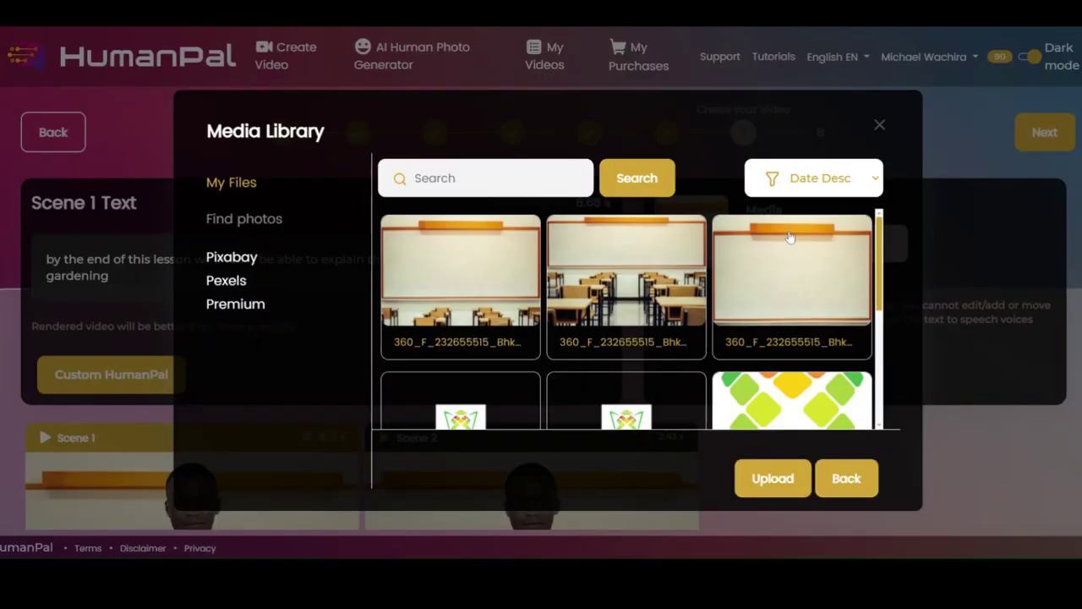
pyautogui.click(611, 296)
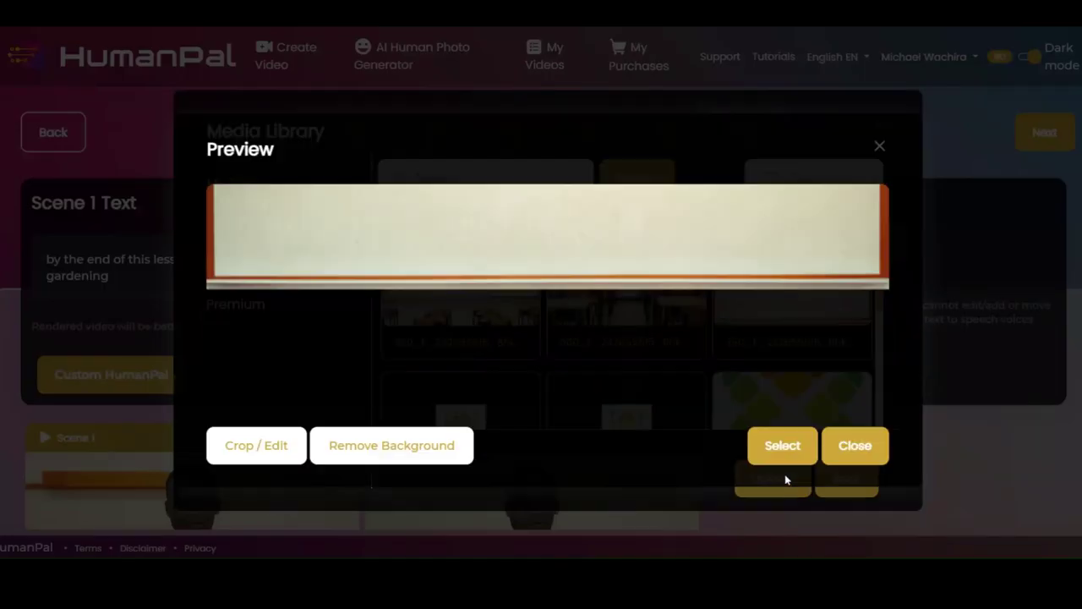
pyautogui.click(801, 450)
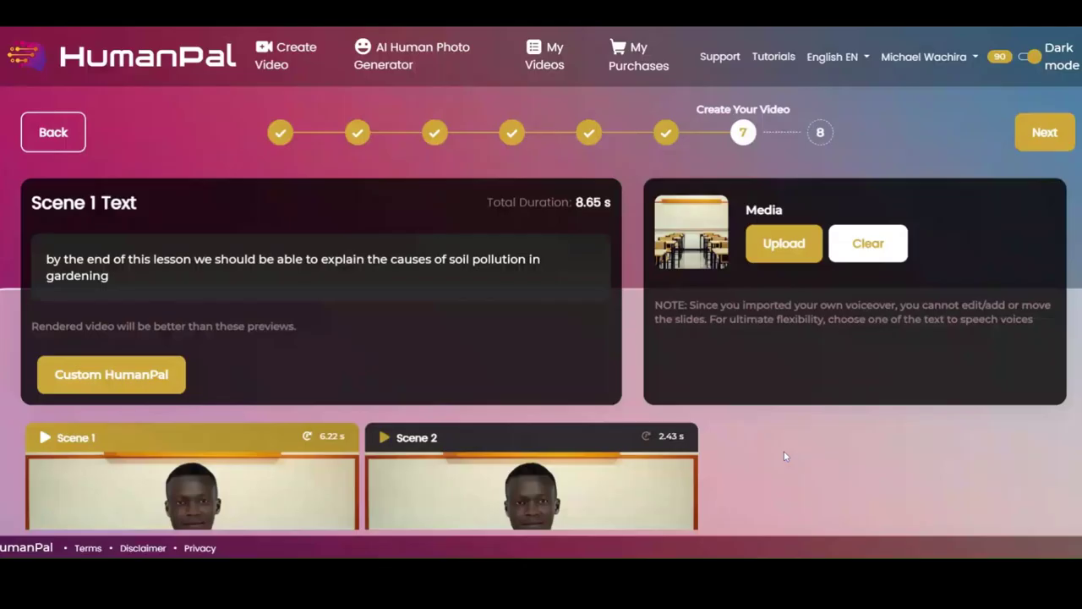
# Review both scene previews and the Scene 1 text, and advance to the Finalize Video stage.
pyautogui.scroll(-2, 613, 404)
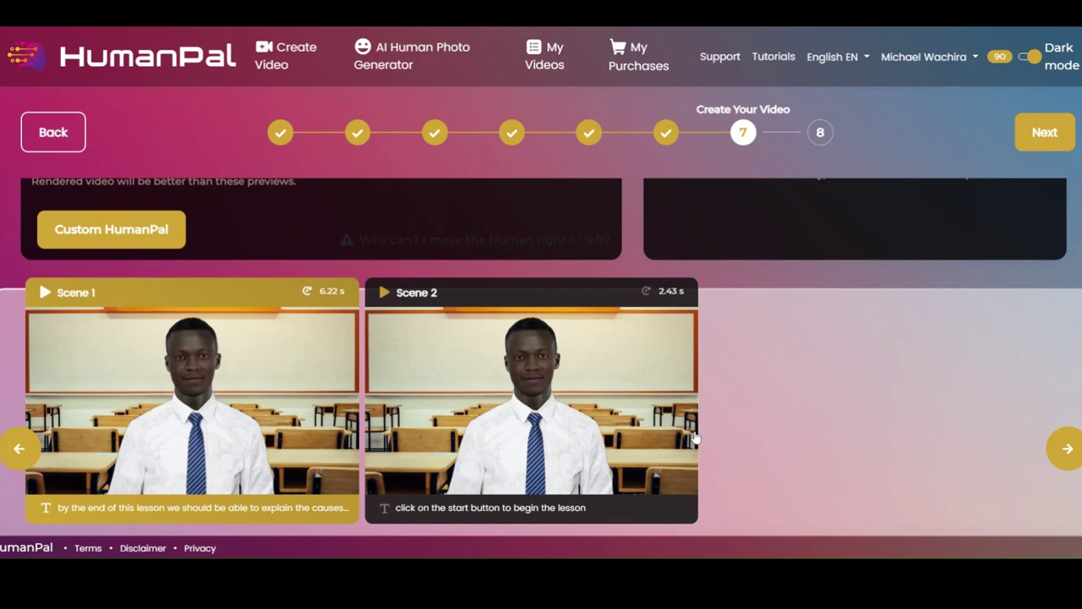
pyautogui.scroll(2, 695, 436)
pyautogui.scroll(-2, 697, 437)
pyautogui.scroll(2, 211, 413)
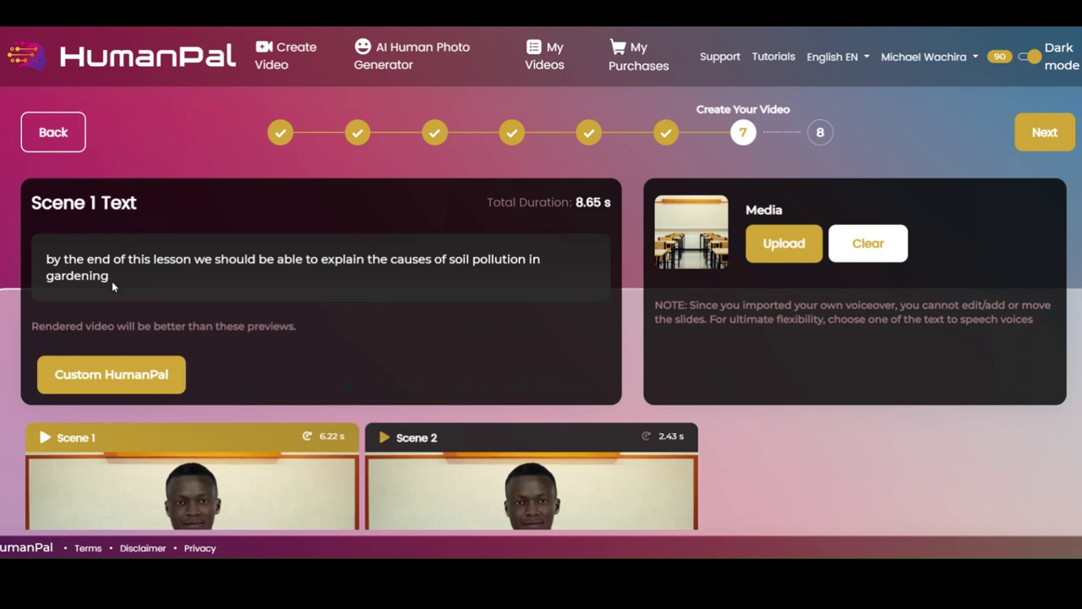
pyautogui.moveTo(112, 280); pyautogui.dragTo(34, 256)
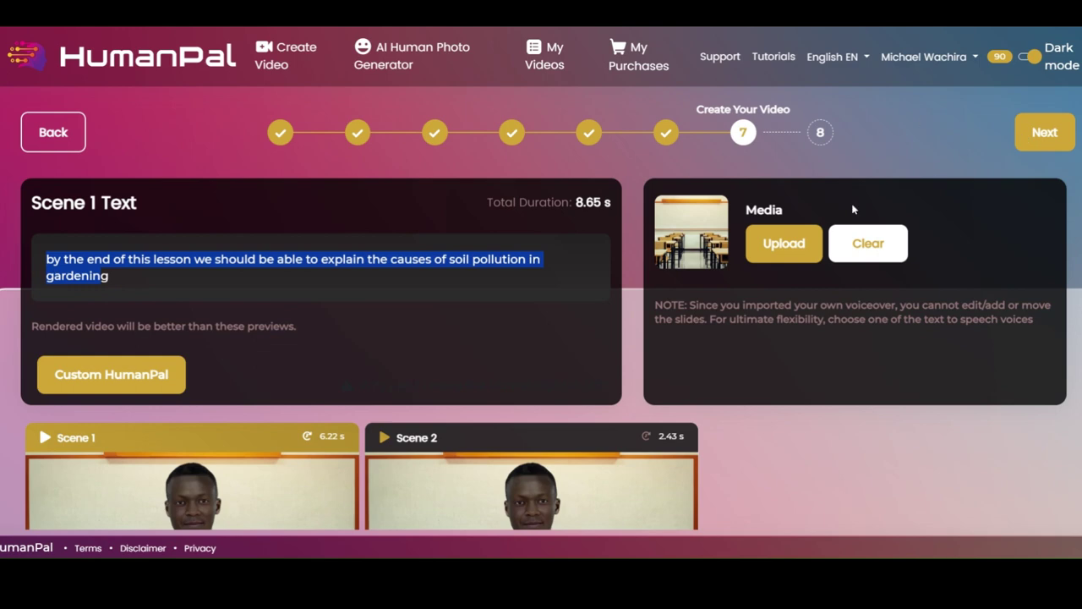
pyautogui.scroll(-1, 599, 276)
pyautogui.scroll(-2, 600, 279)
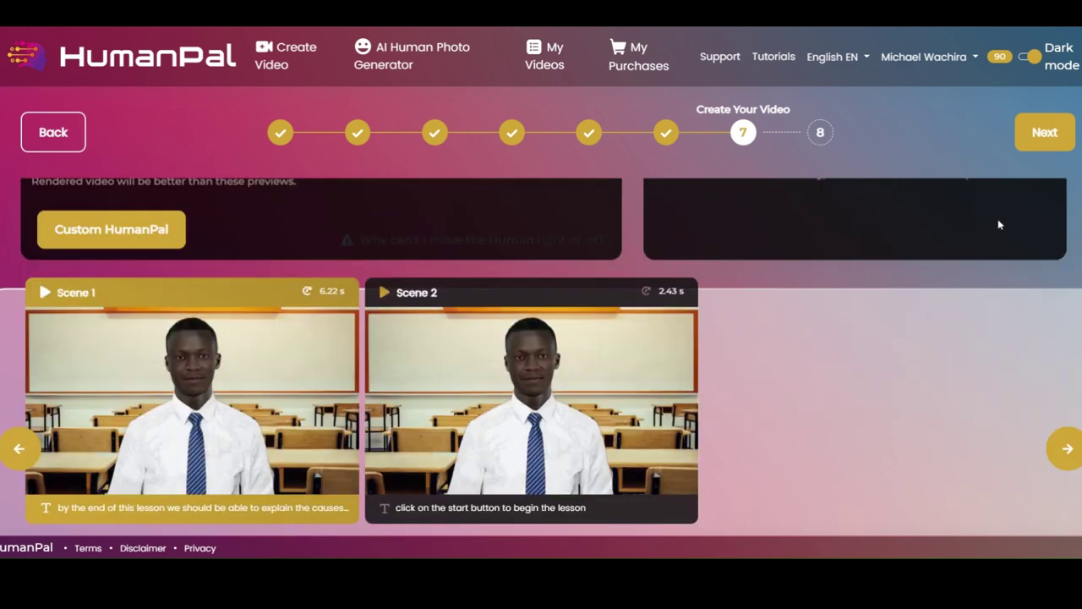
pyautogui.click(1044, 132)
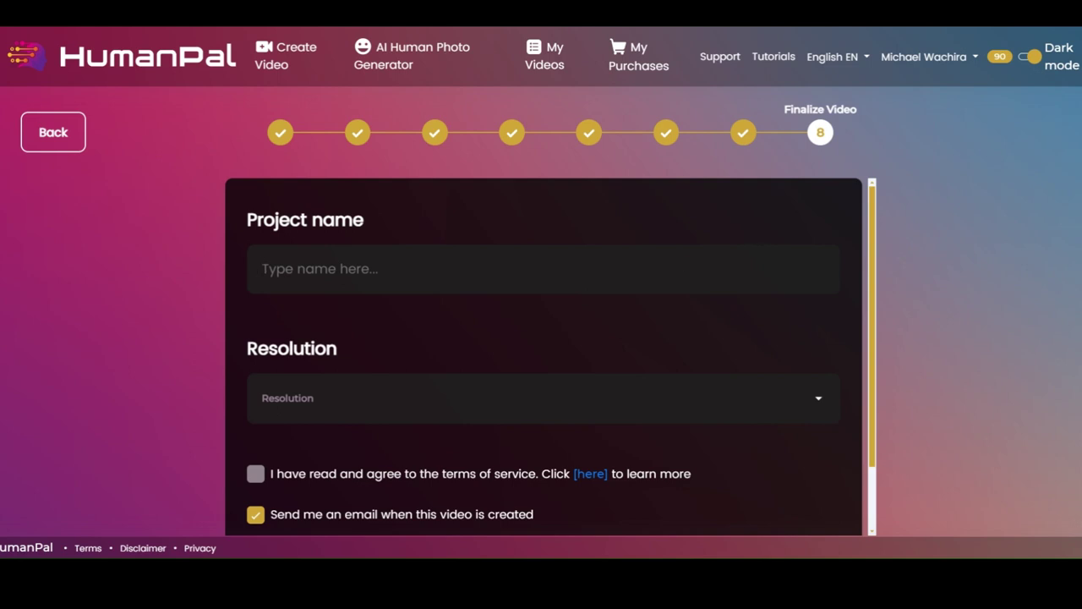
# Name the project "soil pollution intro v2".
pyautogui.press('Down')
pyautogui.press('Down')
pyautogui.press('Return')
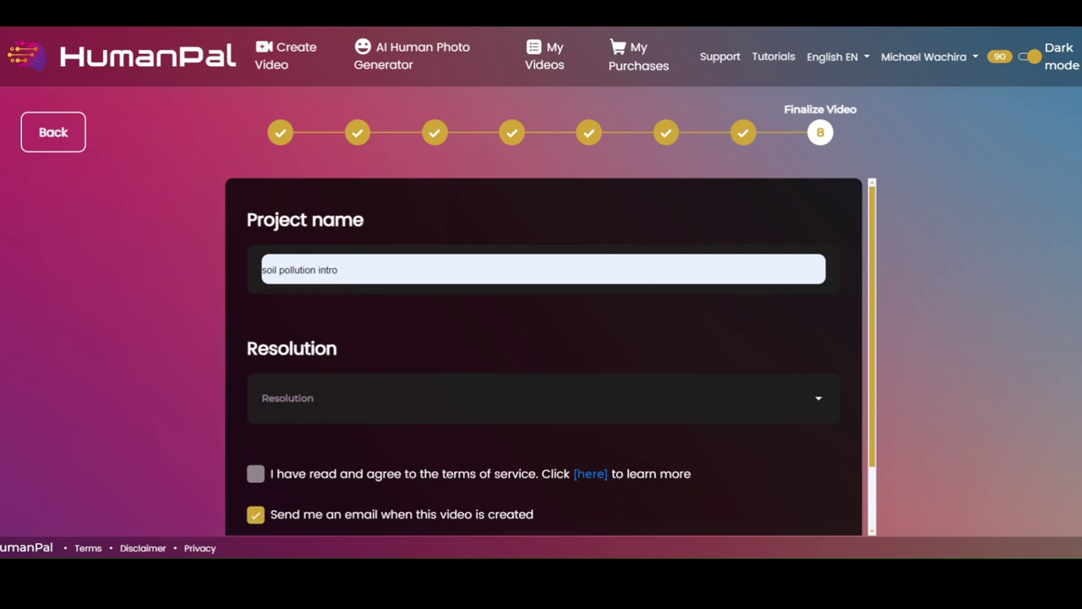
pyautogui.press('Escape')
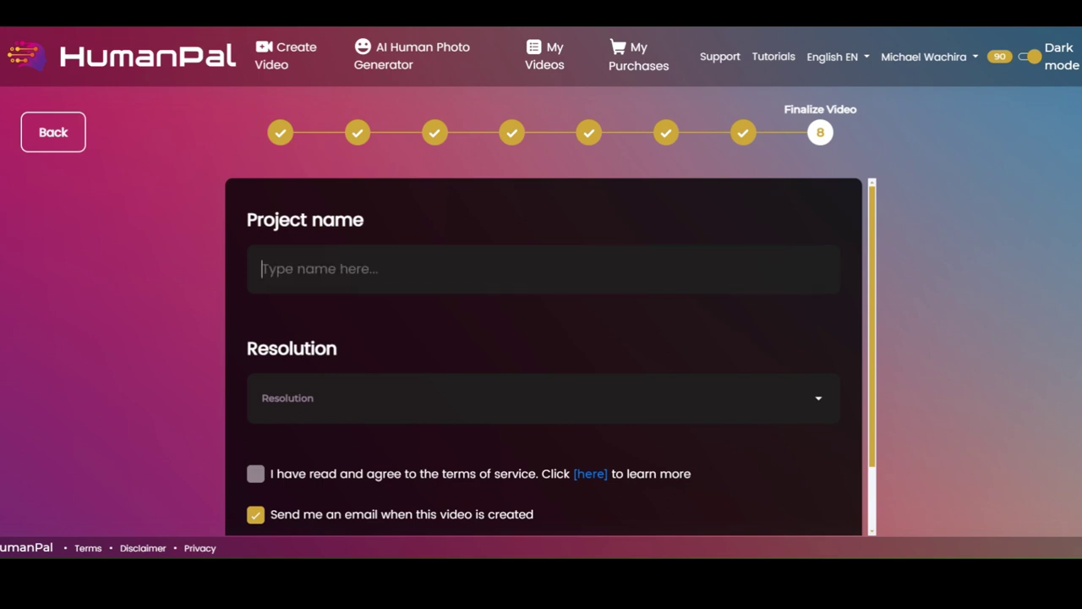
pyautogui.press('Down')
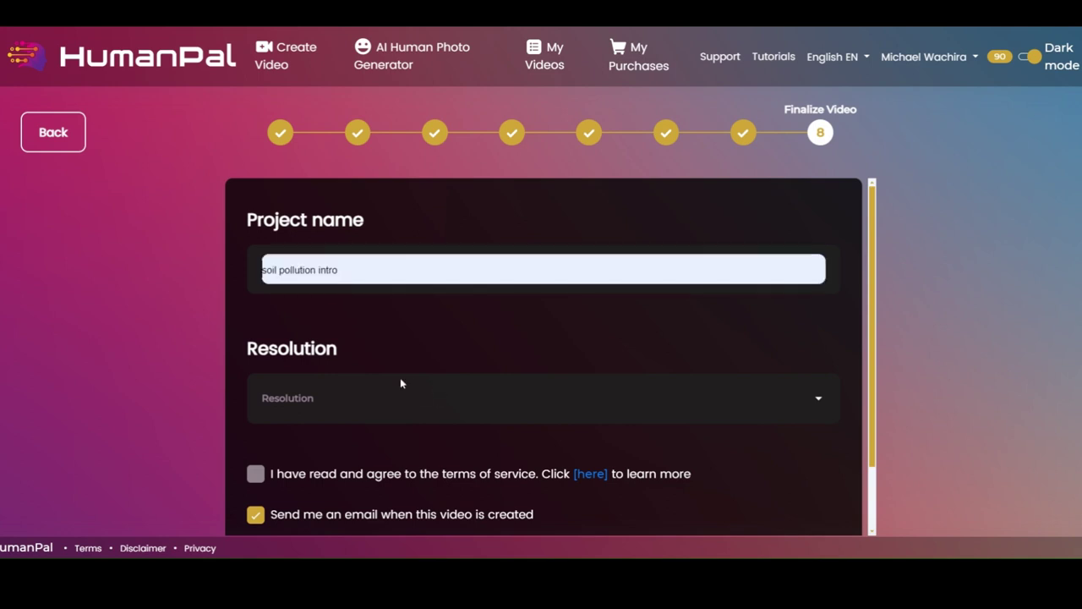
pyautogui.press('Return')
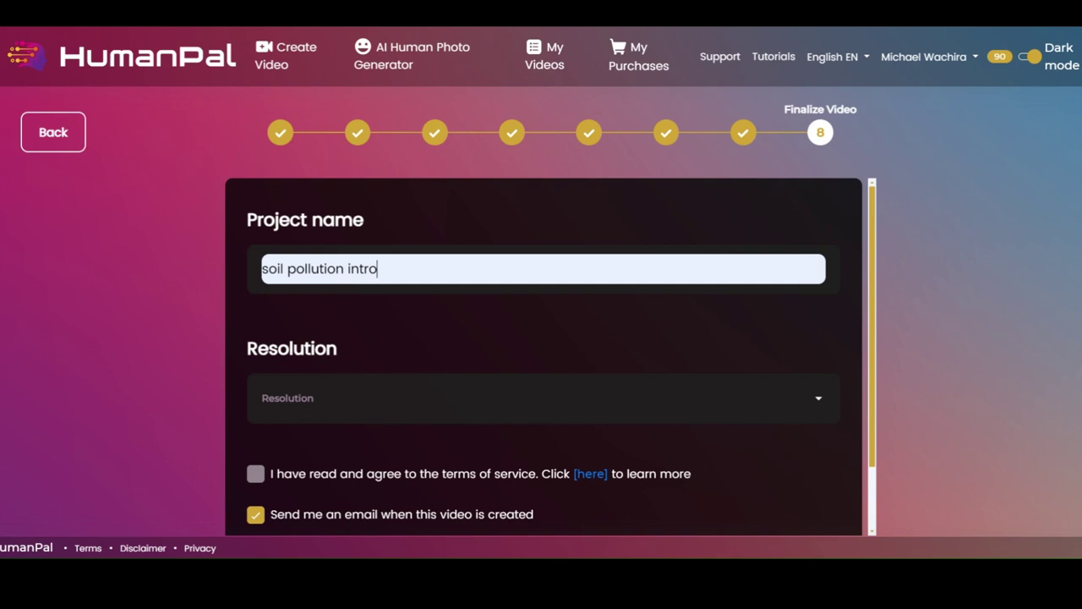
pyautogui.write('v2')
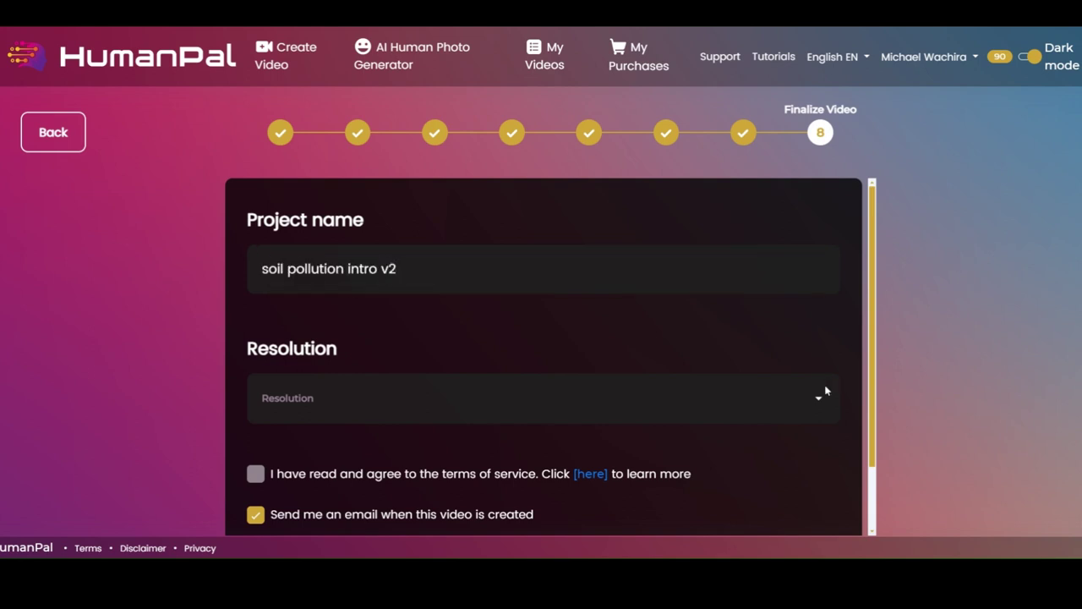
# Set the resolution to 720p, agree to the terms of service and create the video.
pyautogui.click(789, 409)
pyautogui.click(527, 438)
pyautogui.scroll(-2, 299, 413)
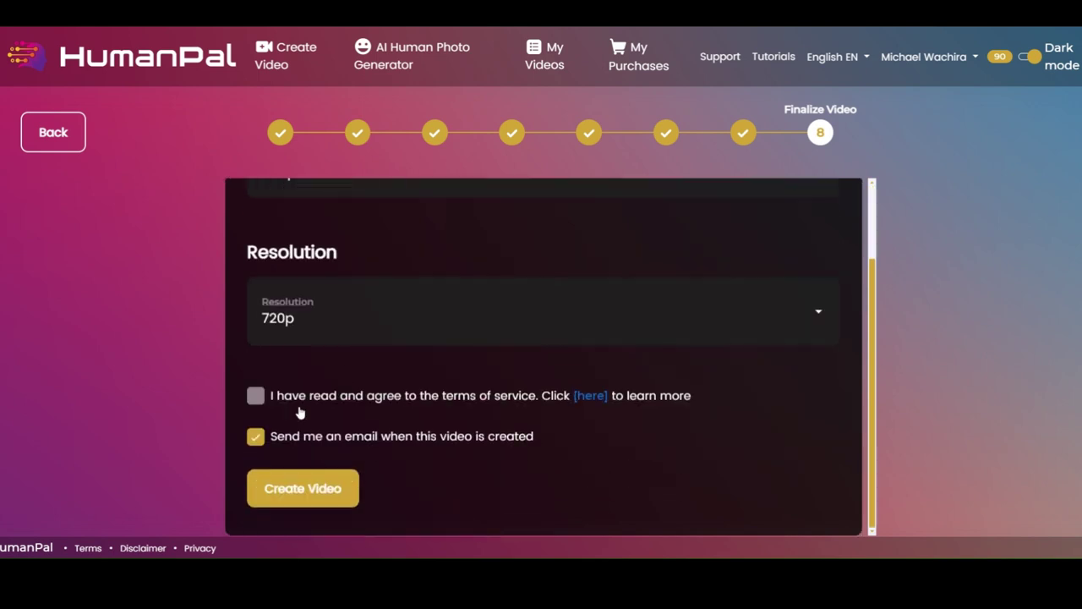
pyautogui.click(291, 398)
pyautogui.click(305, 490)
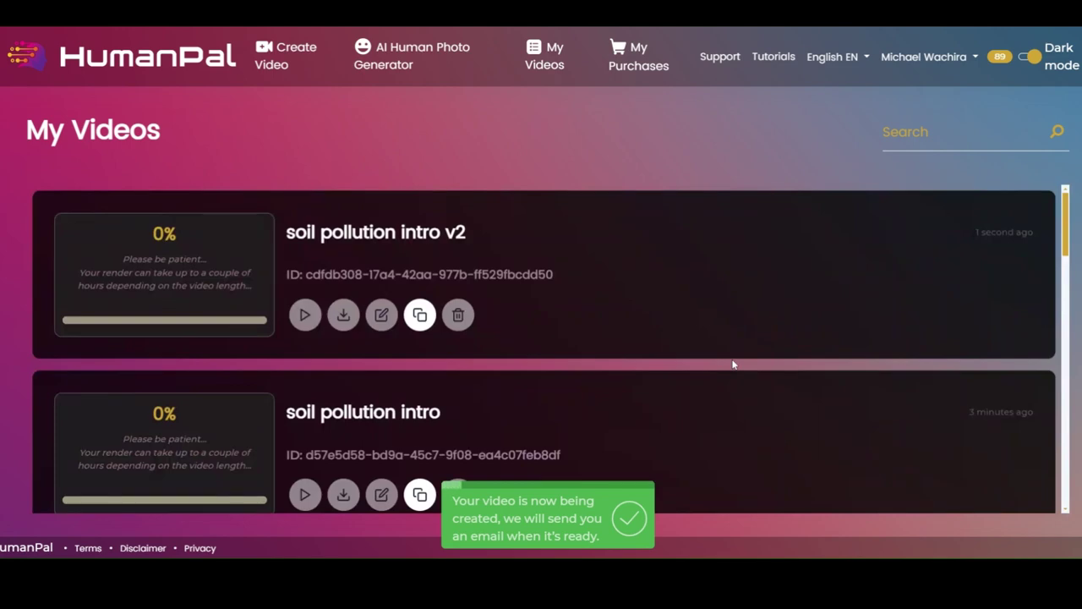
# Examine the My Videos list, comparing the videos still rendering with the finished ones further down.
pyautogui.scroll(-3, 653, 365)
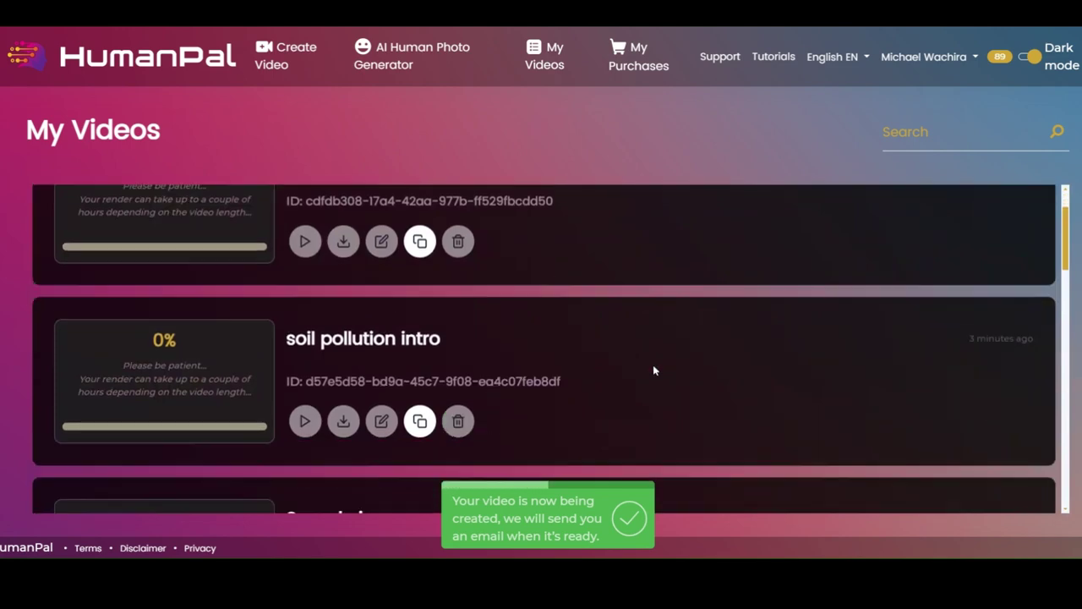
pyautogui.scroll(1, 652, 365)
pyautogui.scroll(1, 653, 370)
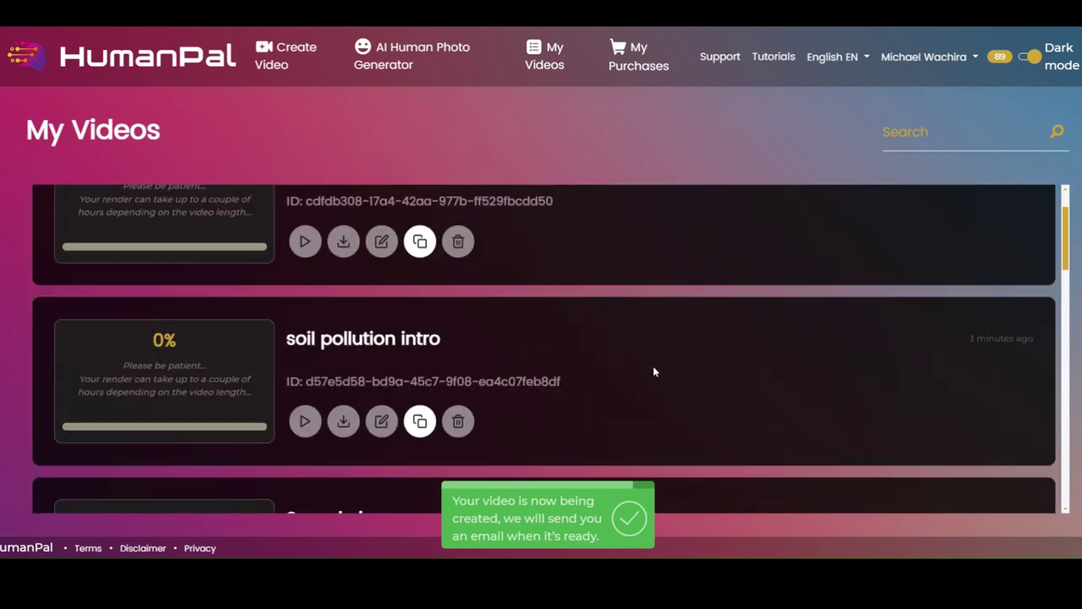
pyautogui.scroll(-4, 653, 370)
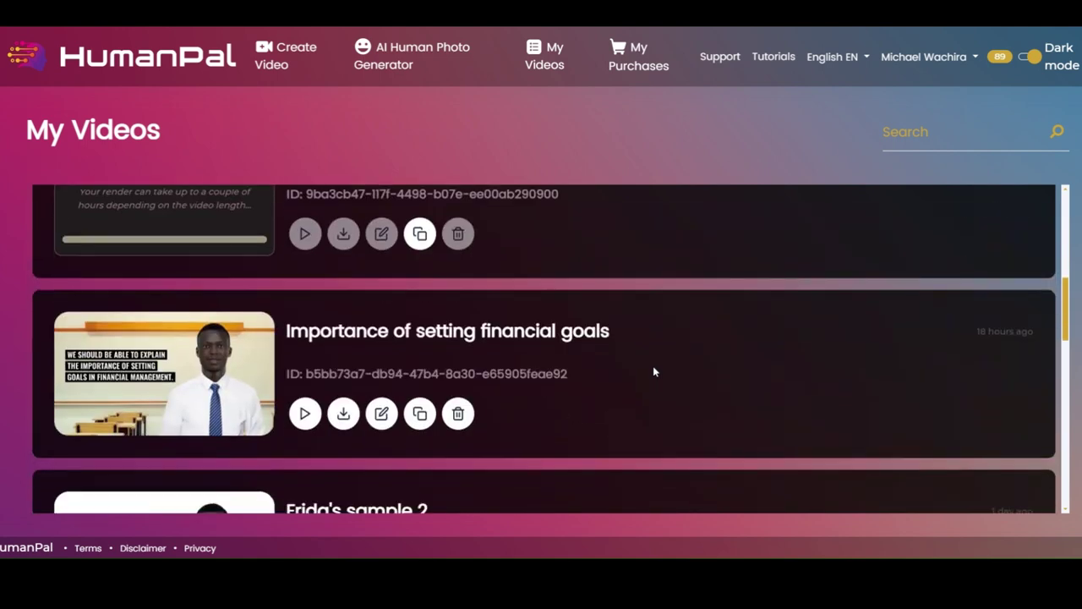
pyautogui.scroll(2, 653, 370)
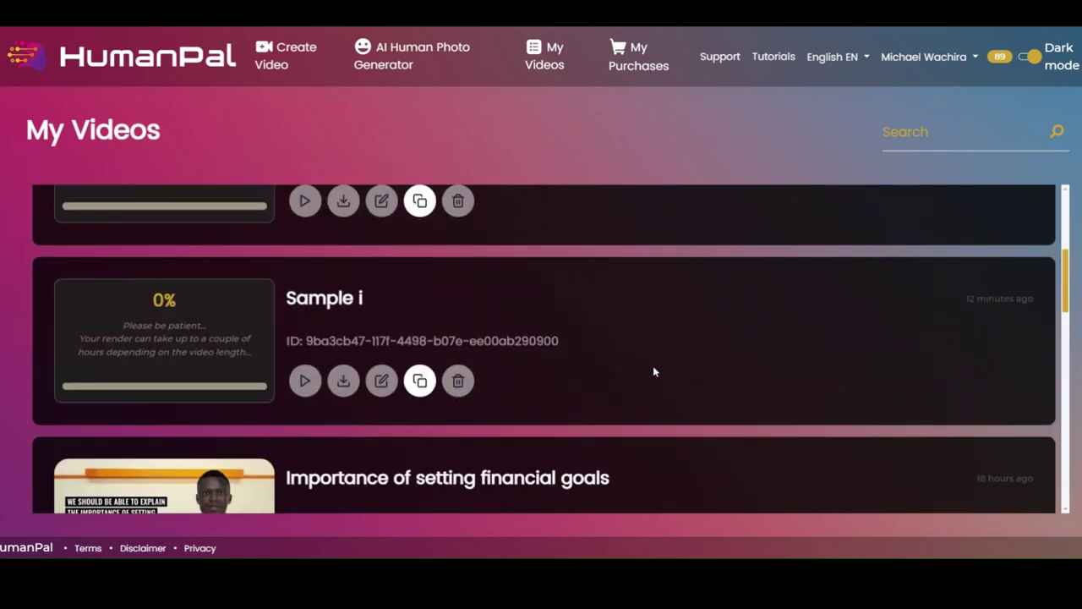
pyautogui.scroll(1, 653, 365)
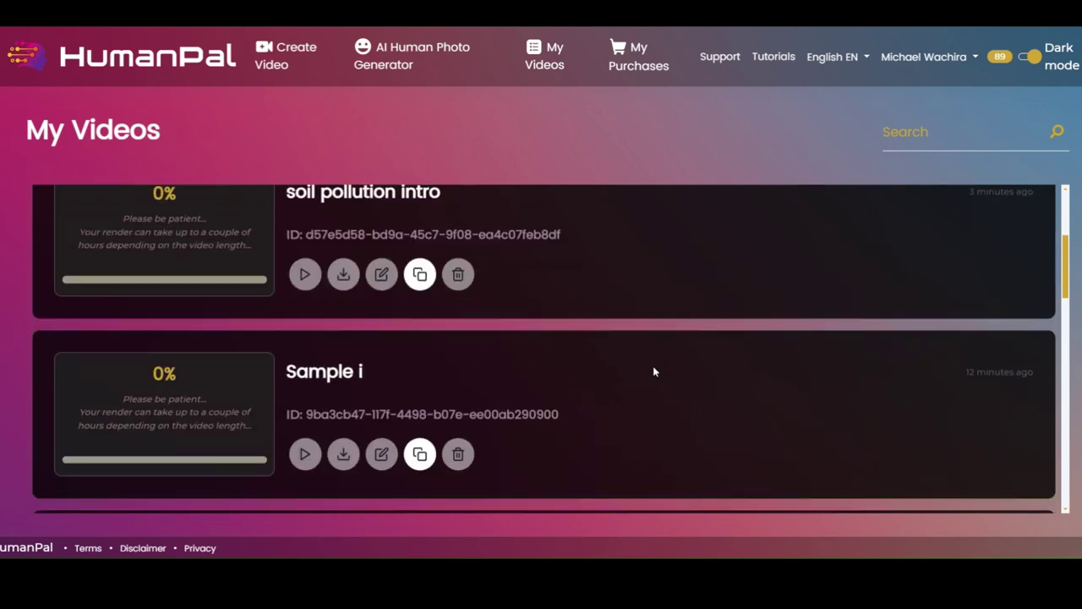
pyautogui.scroll(-2, 414, 430)
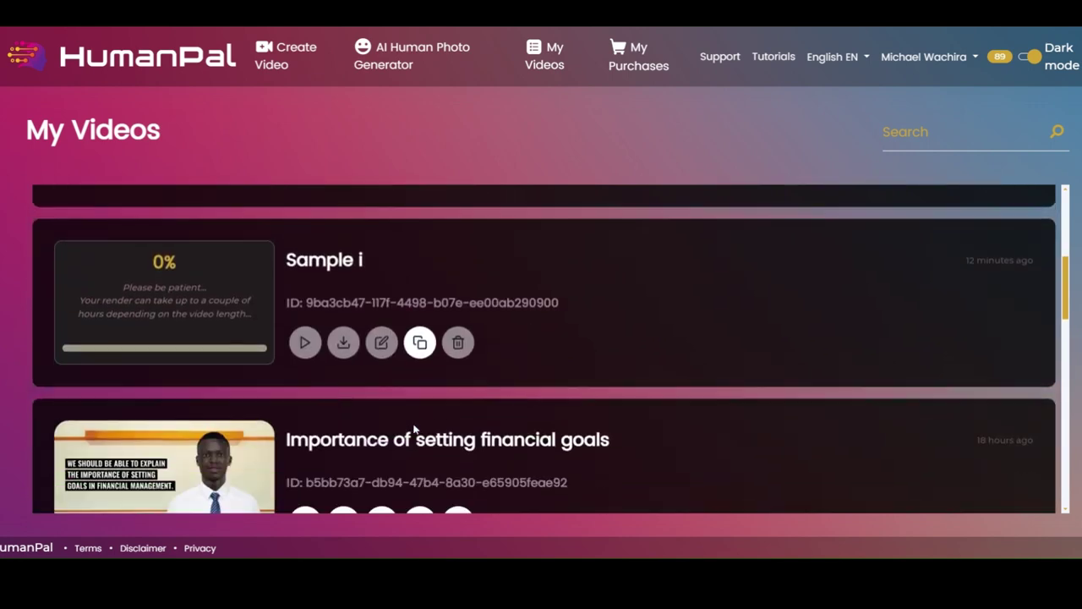
pyautogui.scroll(-3, 497, 416)
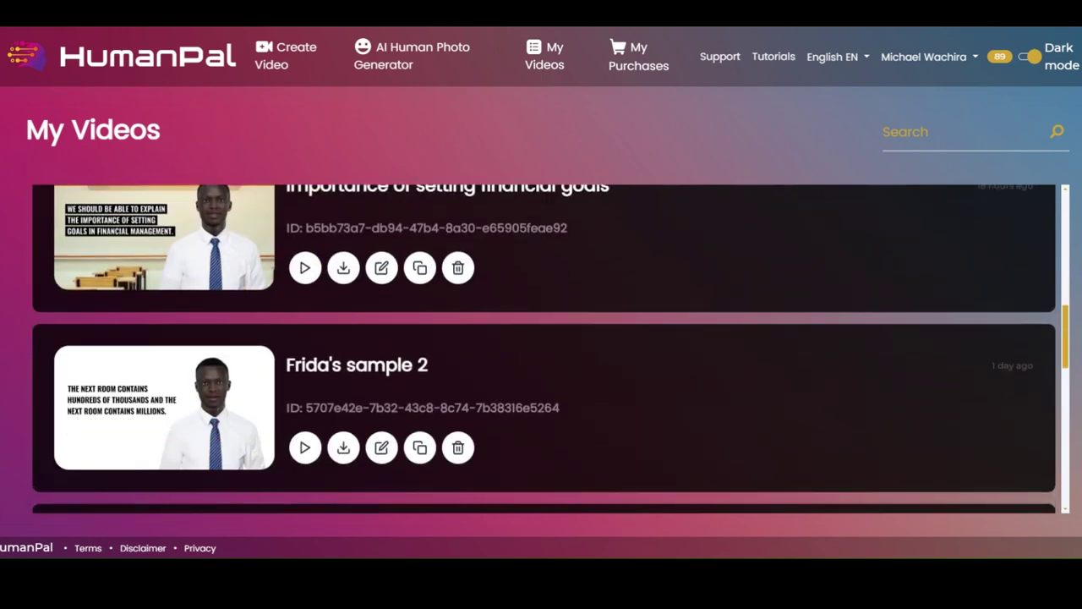
pyautogui.scroll(1, 544, 348)
pyautogui.scroll(6, 497, 415)
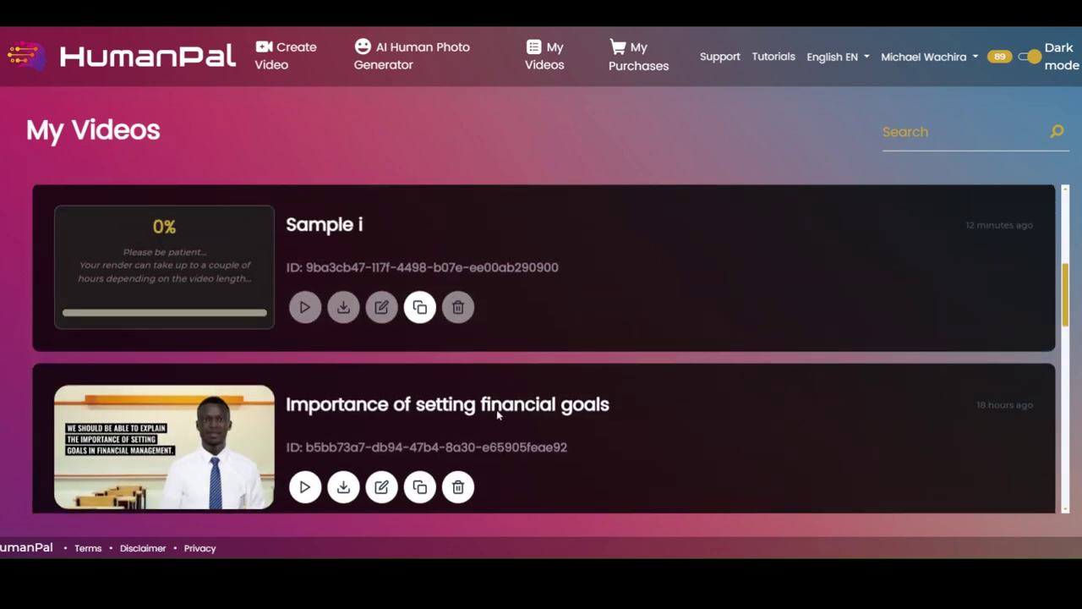
pyautogui.scroll(1, 496, 409)
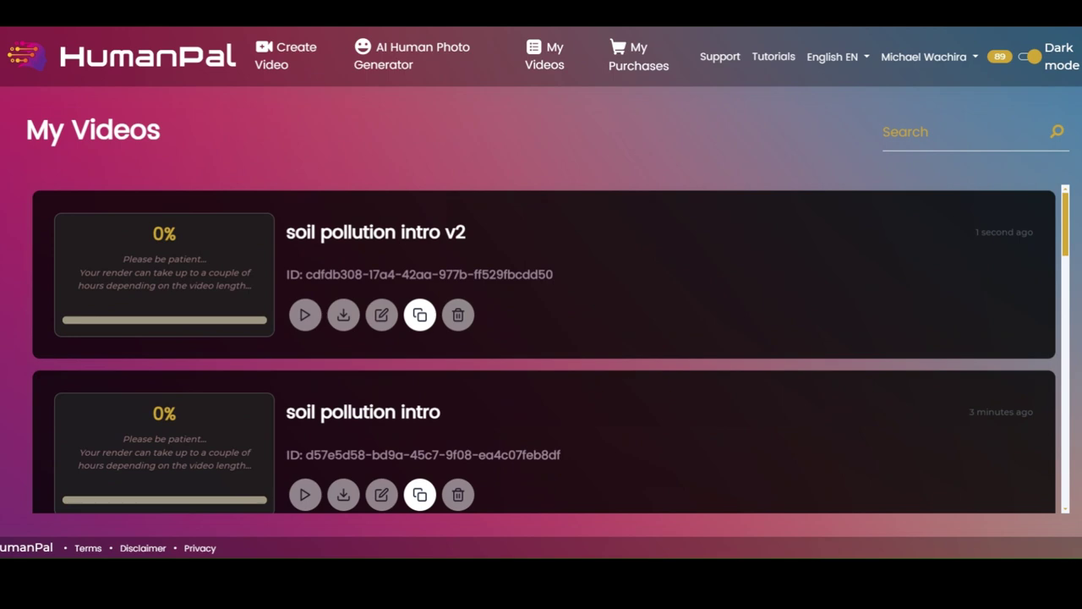
# Start a new landscape video with the Green Screen Wide video type and advance to choosing a template.
pyautogui.click(264, 60)
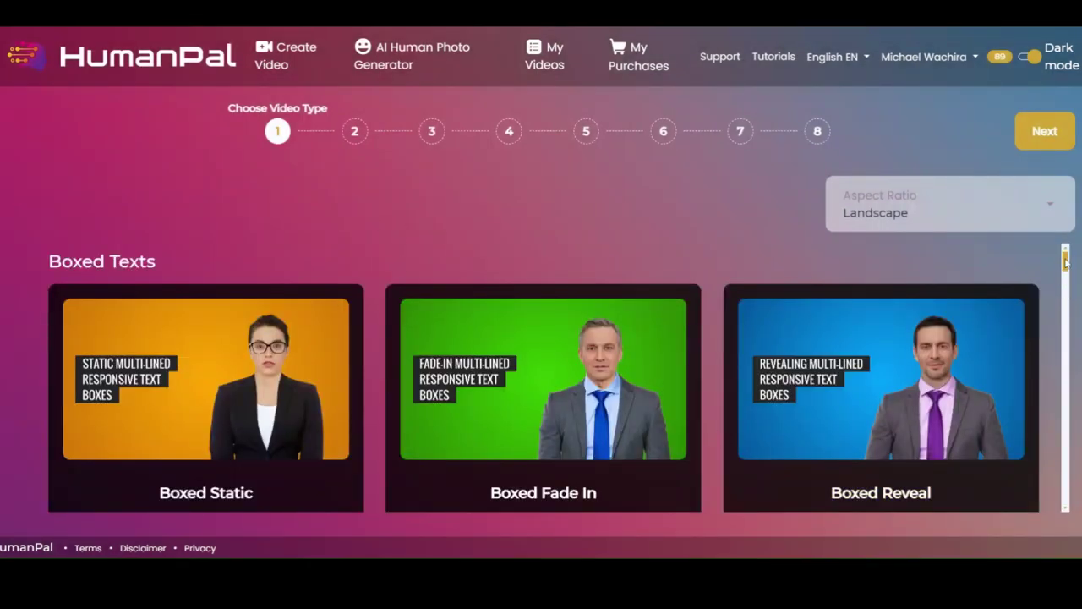
pyautogui.moveTo(1065, 262); pyautogui.dragTo(1080, 480)
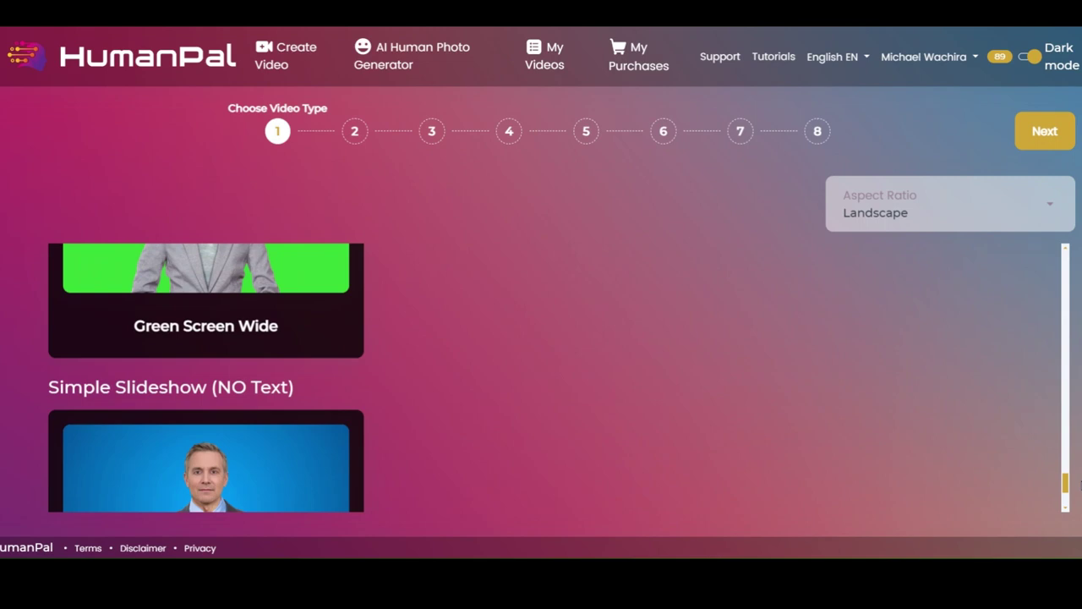
pyautogui.click(225, 338)
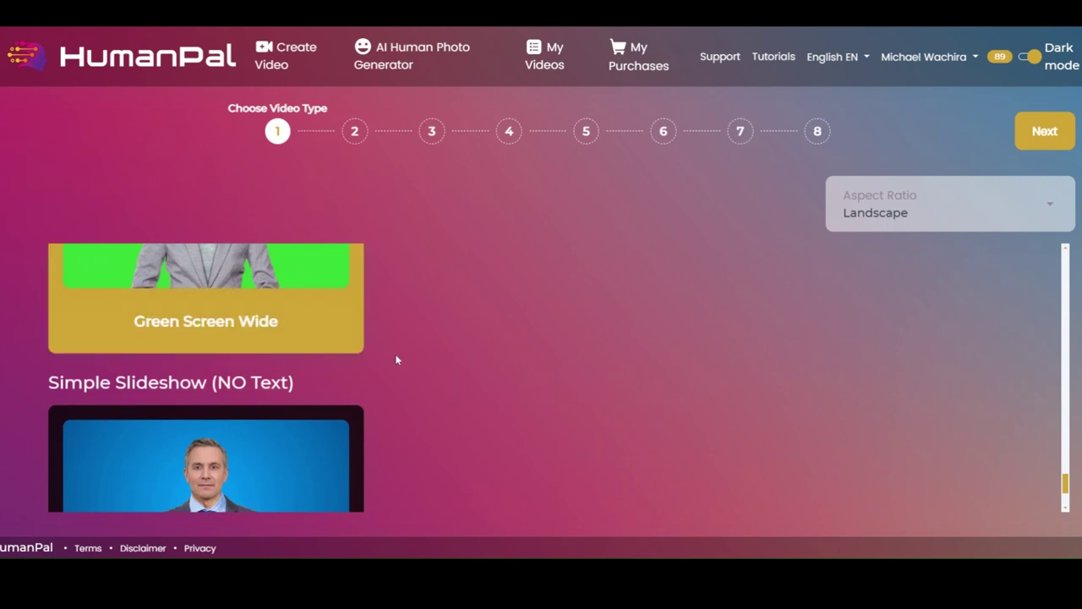
pyautogui.scroll(-2, 473, 372)
pyautogui.click(1045, 138)
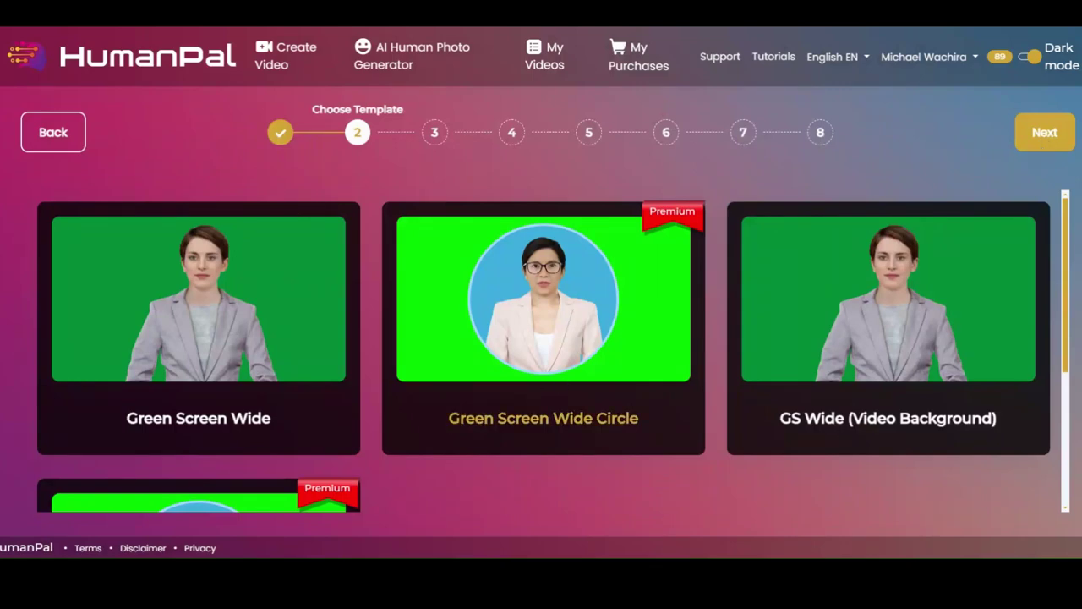
# Choose the Green Screen Wide template and the Aaron Formal avatar, and advance to the voice stage.
pyautogui.scroll(-3, 531, 396)
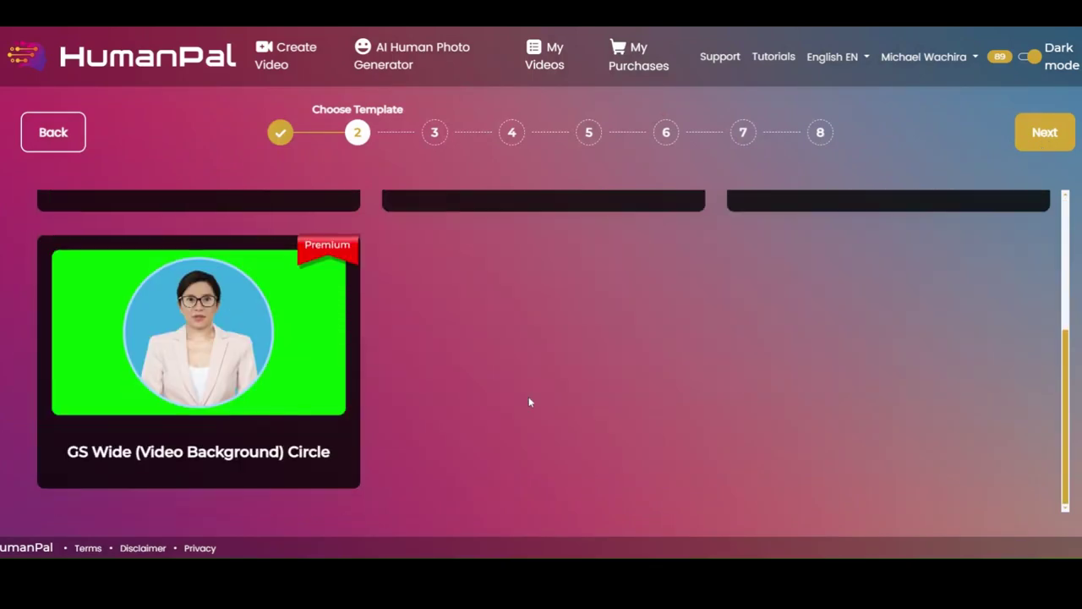
pyautogui.scroll(3, 528, 397)
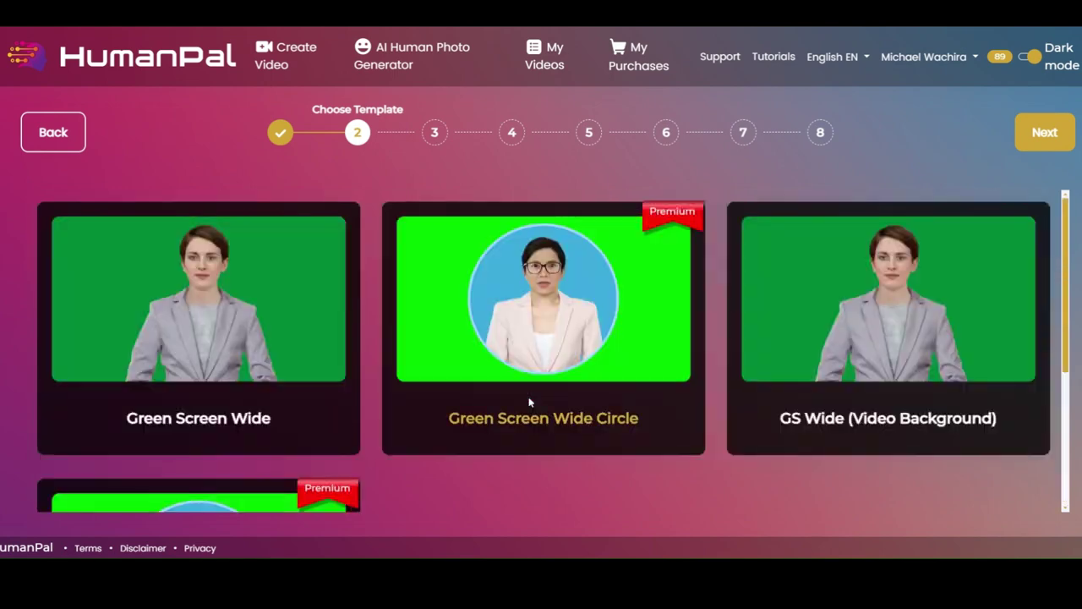
pyautogui.click(211, 314)
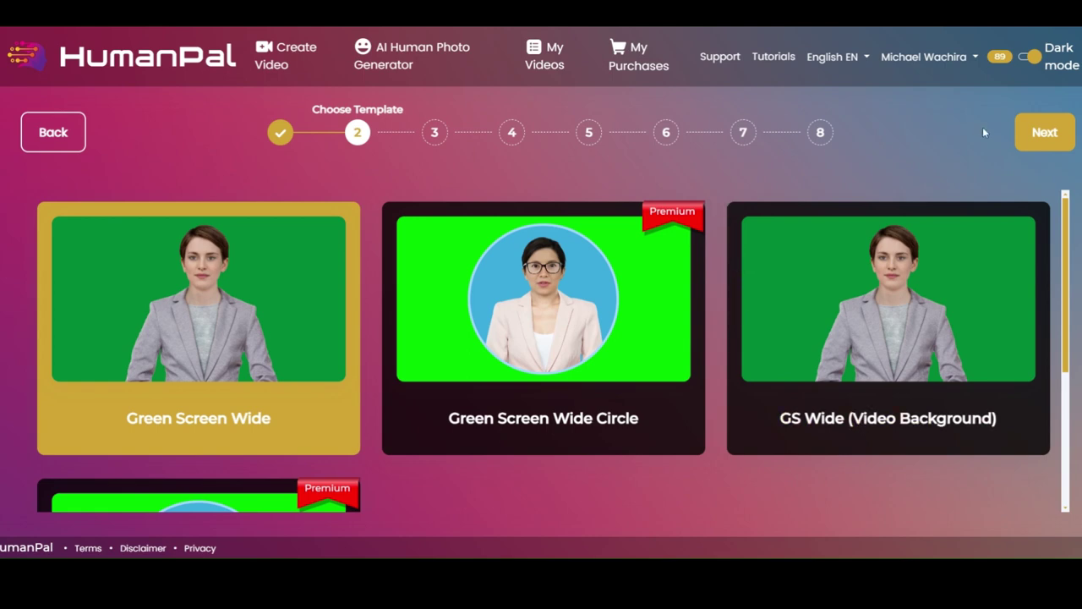
pyautogui.click(1032, 132)
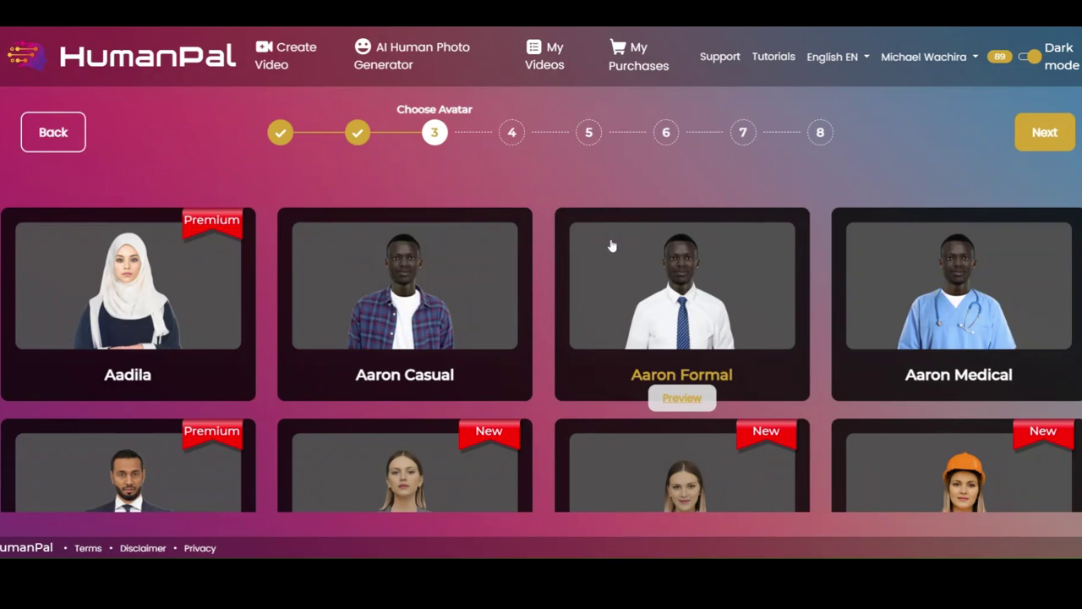
pyautogui.click(709, 328)
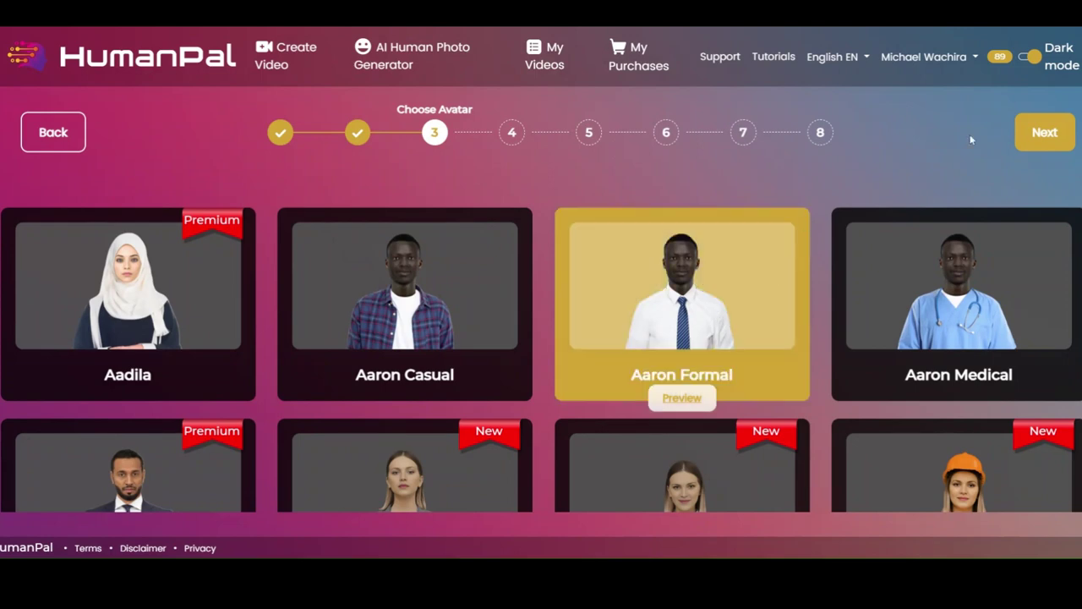
pyautogui.click(1044, 133)
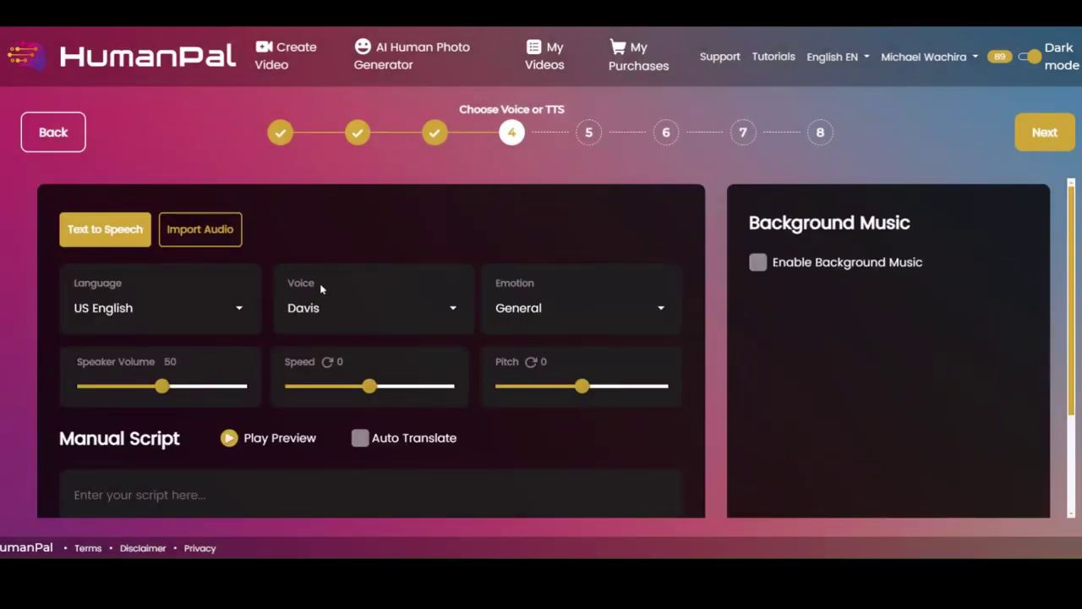
# Import the s10 audio from the media library as the US English voice-over and advance to the Text Position stage.
pyautogui.click(225, 234)
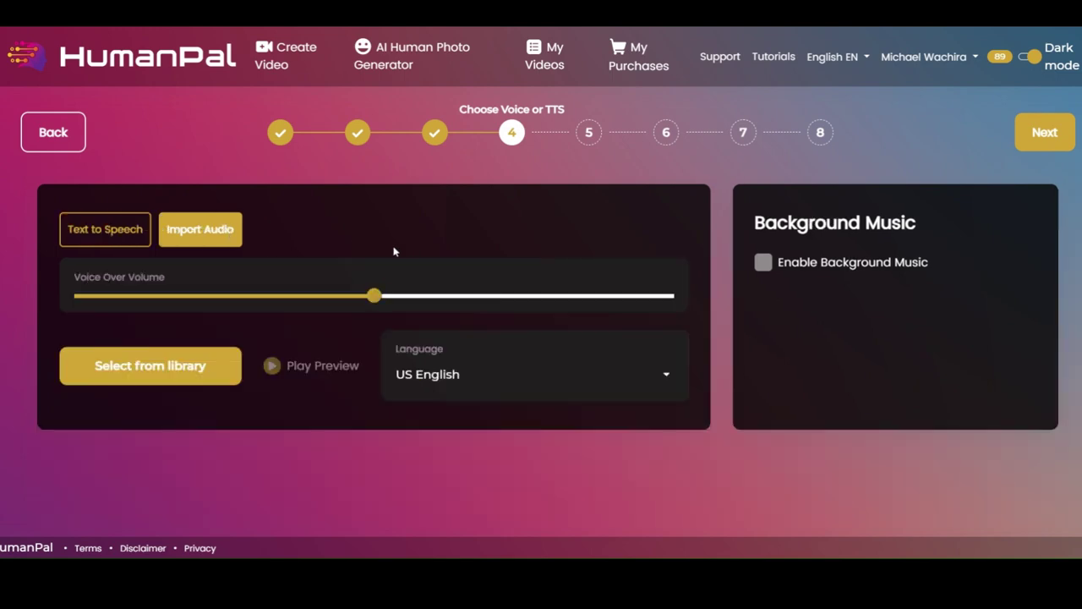
pyautogui.click(201, 380)
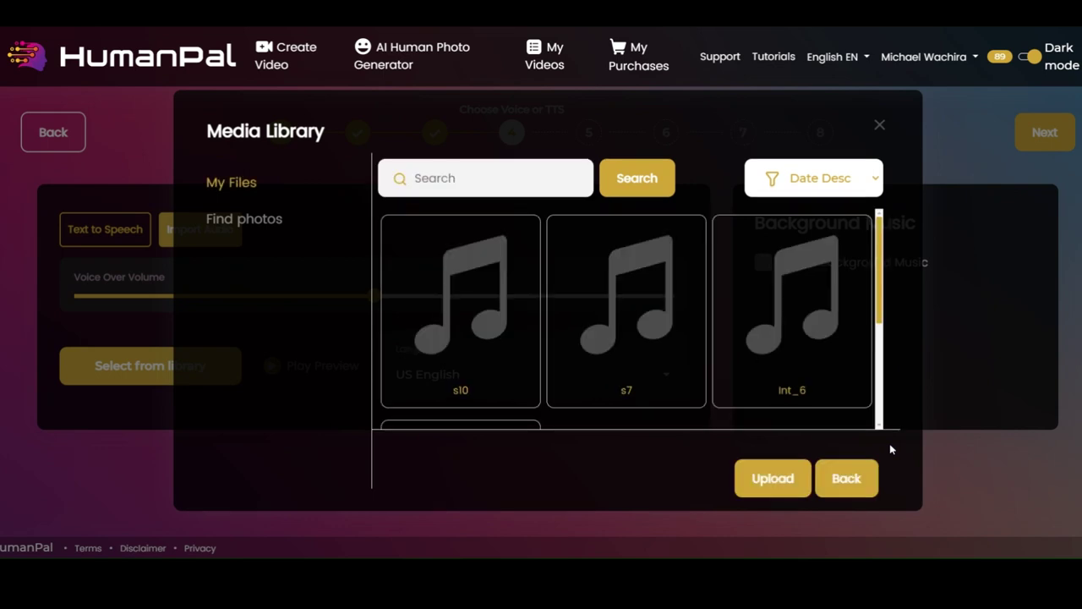
pyautogui.click(530, 304)
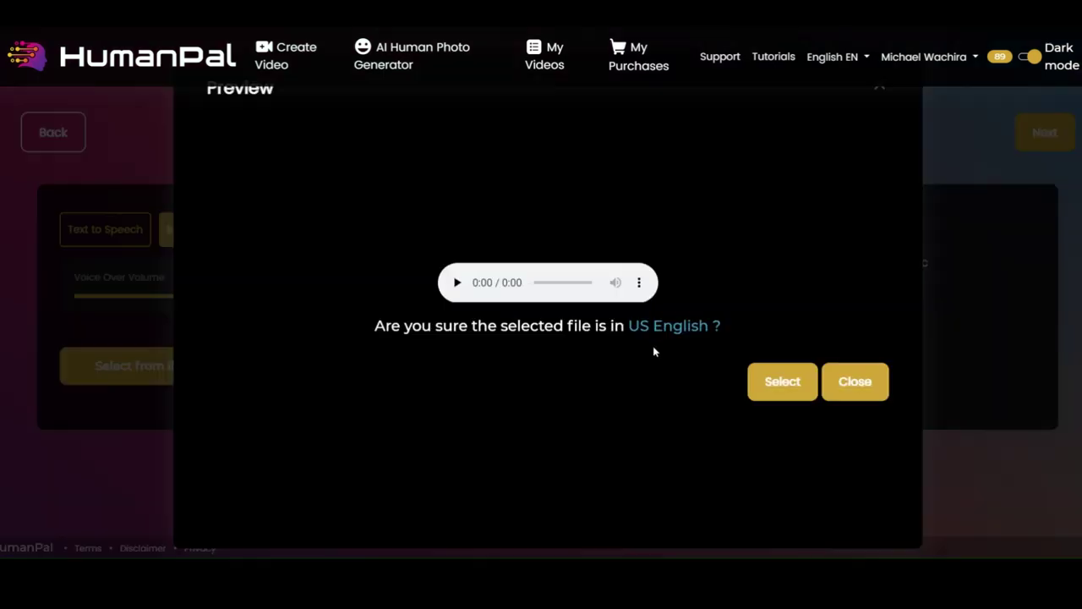
pyautogui.click(806, 393)
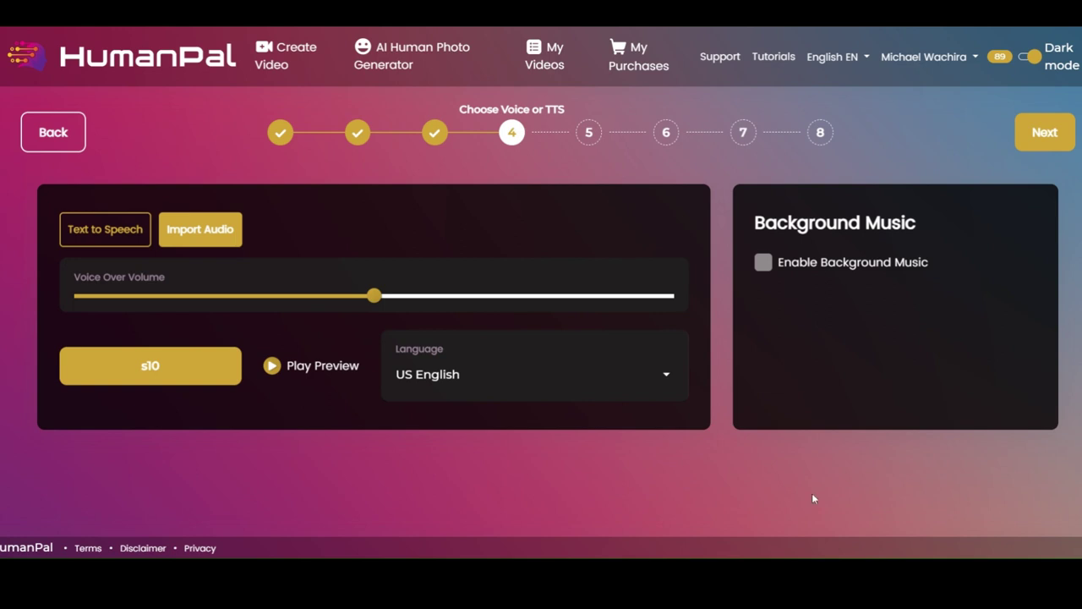
pyautogui.click(1042, 134)
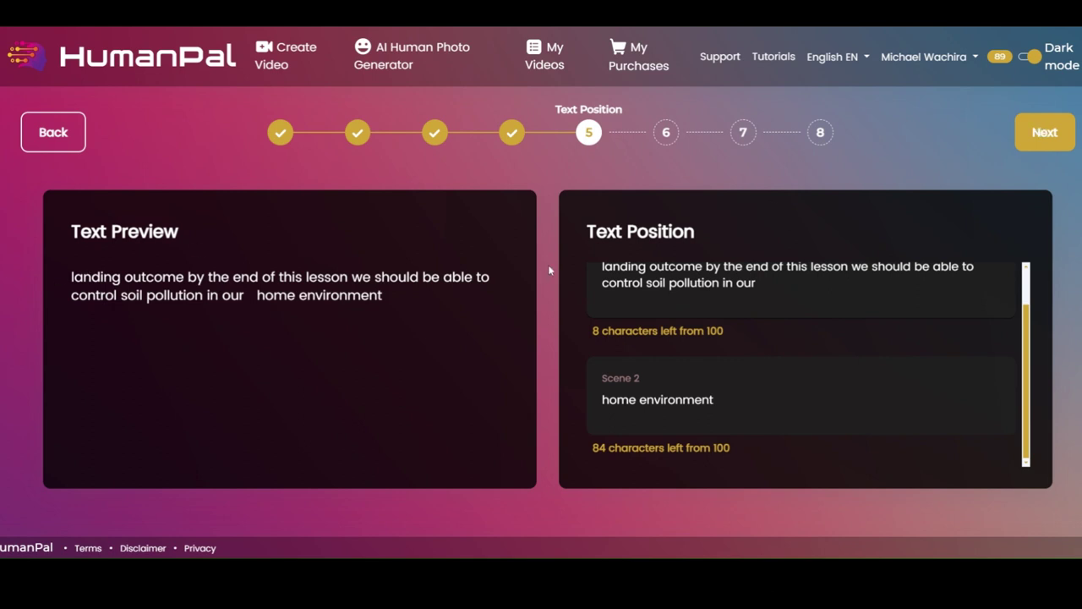
# Replace the word "landing" with "learning" at the start of the Scene 1 text.
pyautogui.click(638, 268)
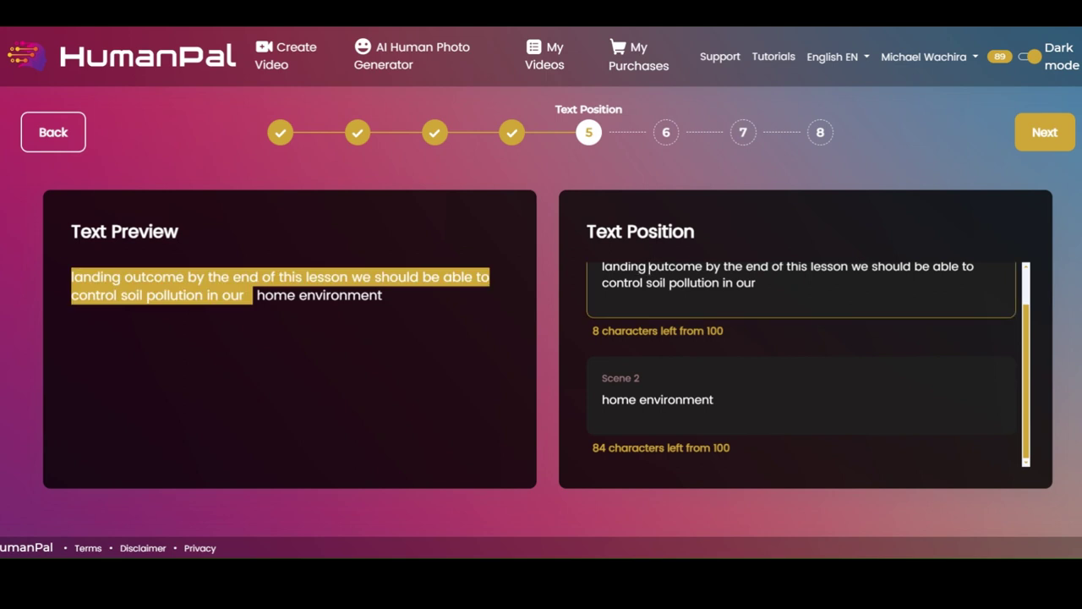
pyautogui.moveTo(648, 268); pyautogui.dragTo(611, 267)
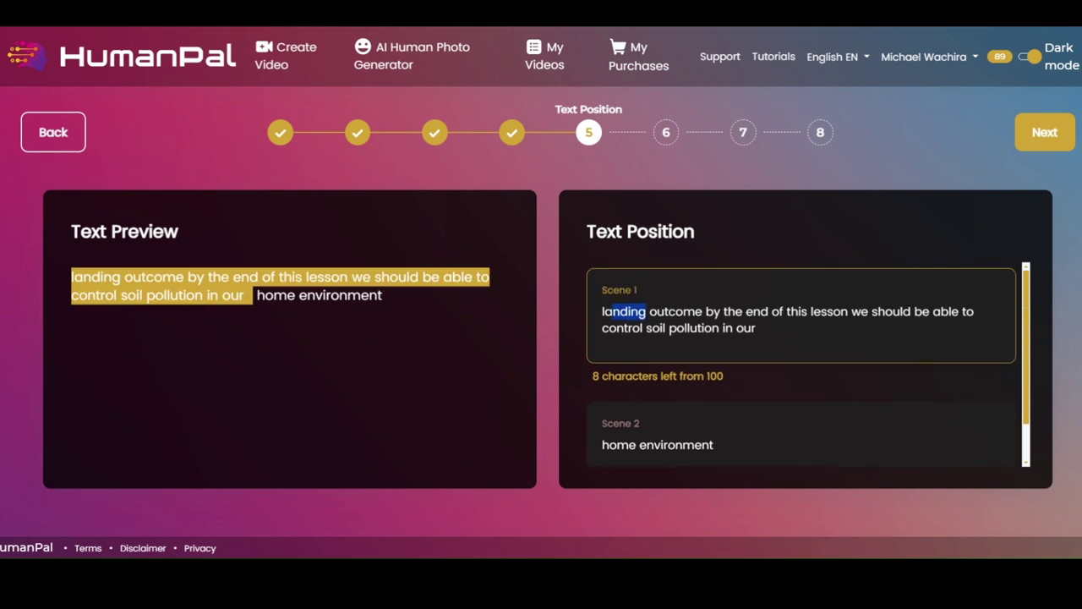
pyautogui.moveTo(609, 311); pyautogui.dragTo(596, 306)
pyautogui.write('learn')
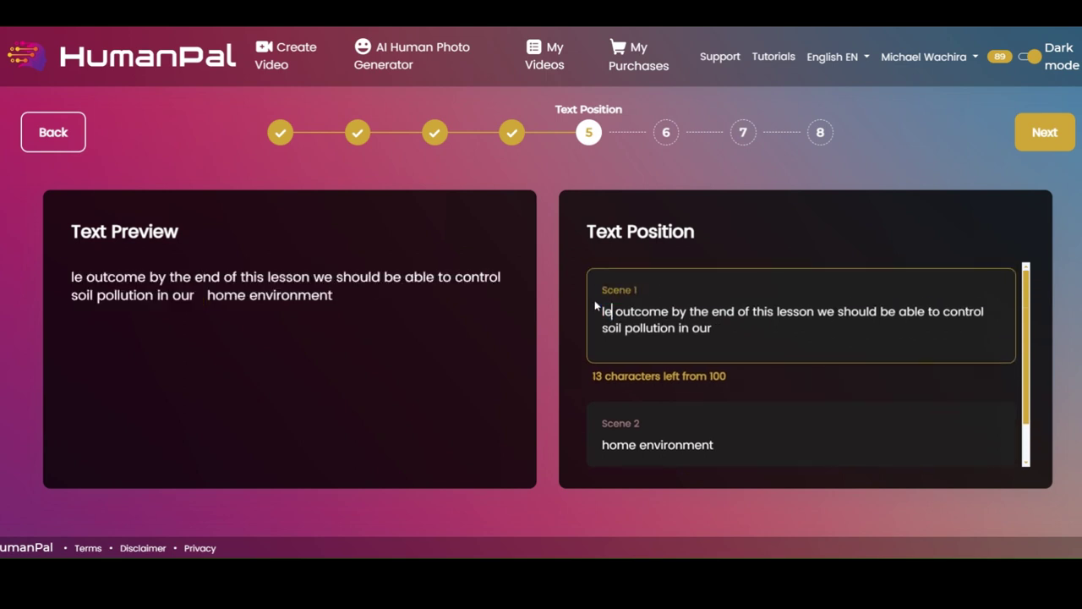
pyautogui.write('ing')
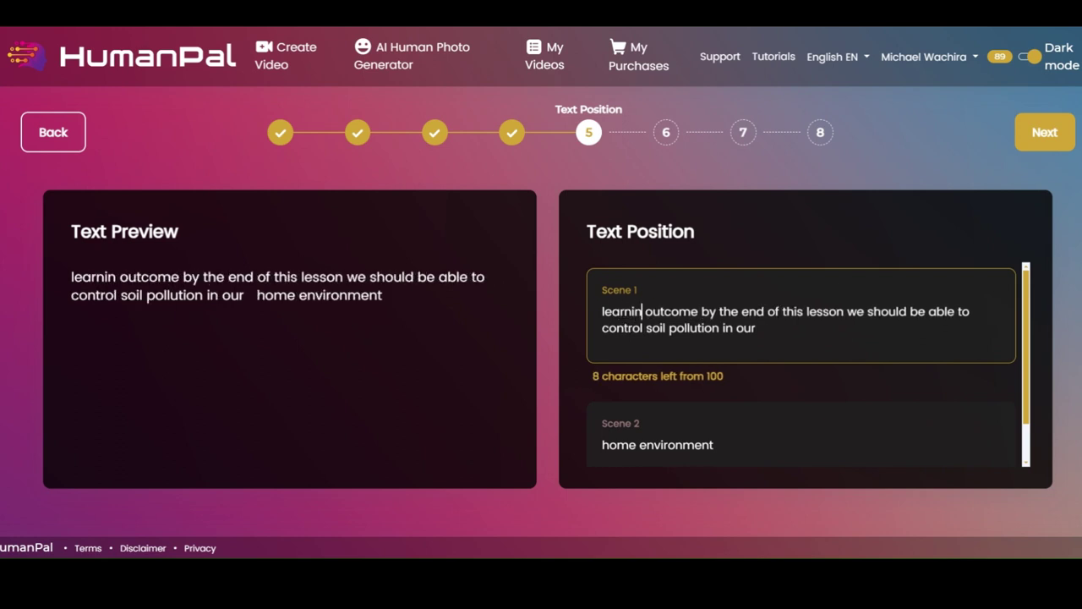
pyautogui.click(756, 328)
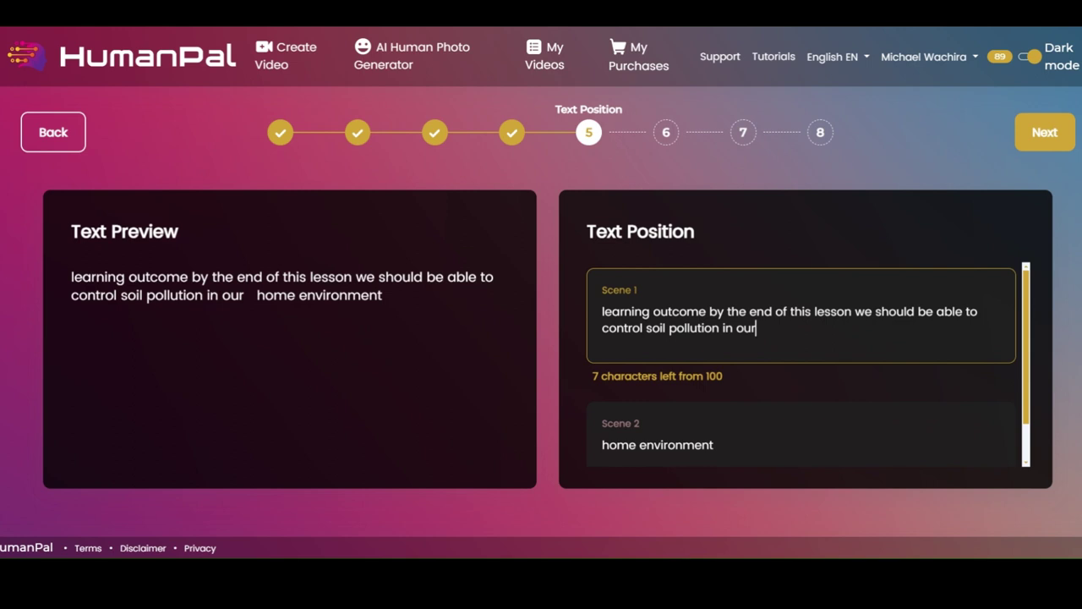
pyautogui.write('h')
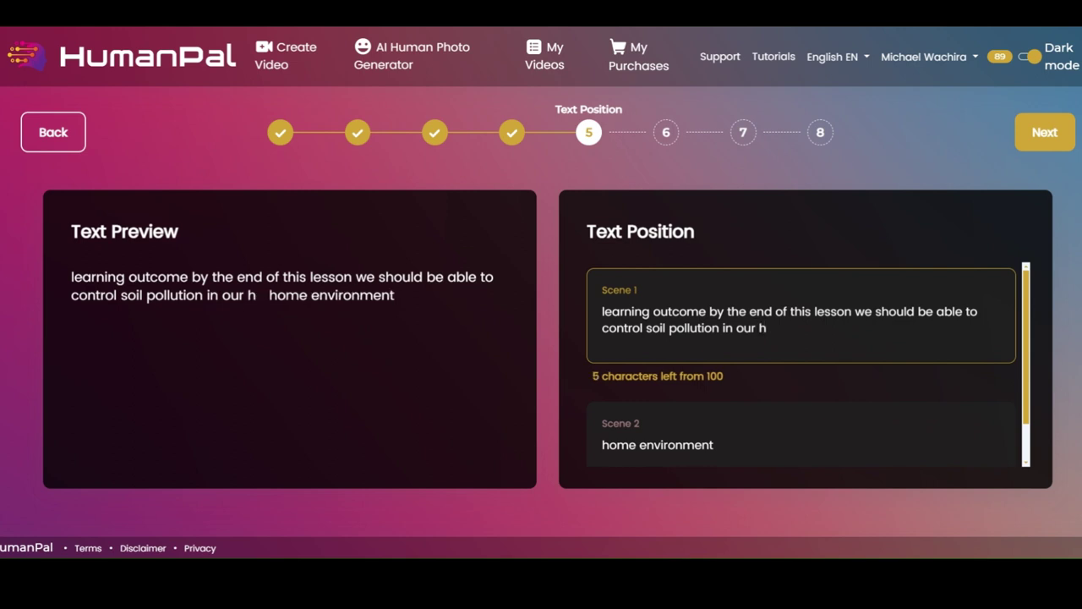
pyautogui.press('BackSpace')
pyautogui.press('BackSpace')
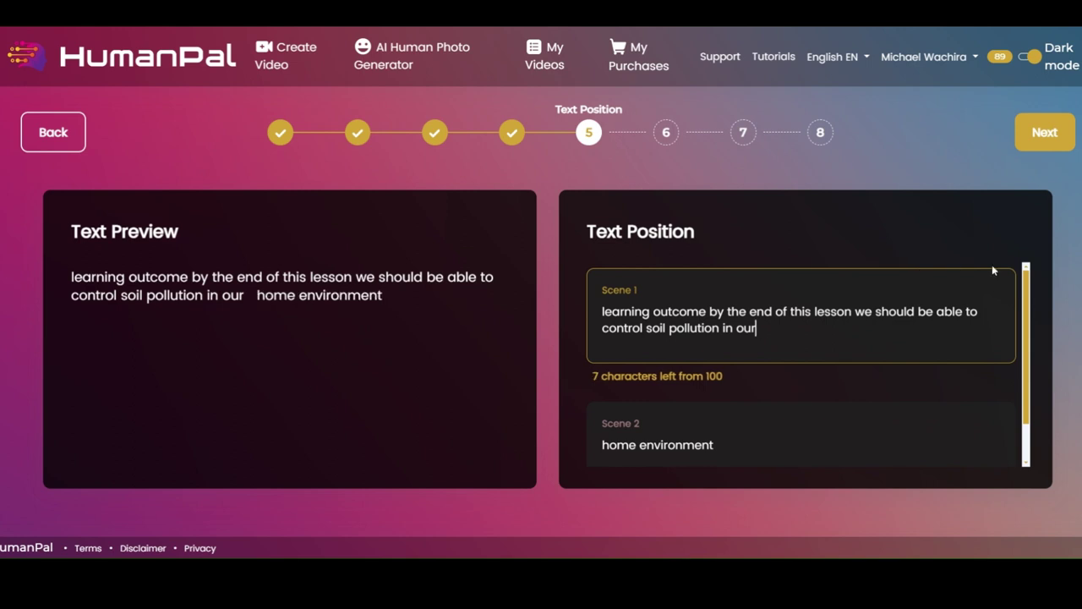
# Check the text of both scenes and advance to the Video Settings stage.
pyautogui.scroll(-2, 1029, 366)
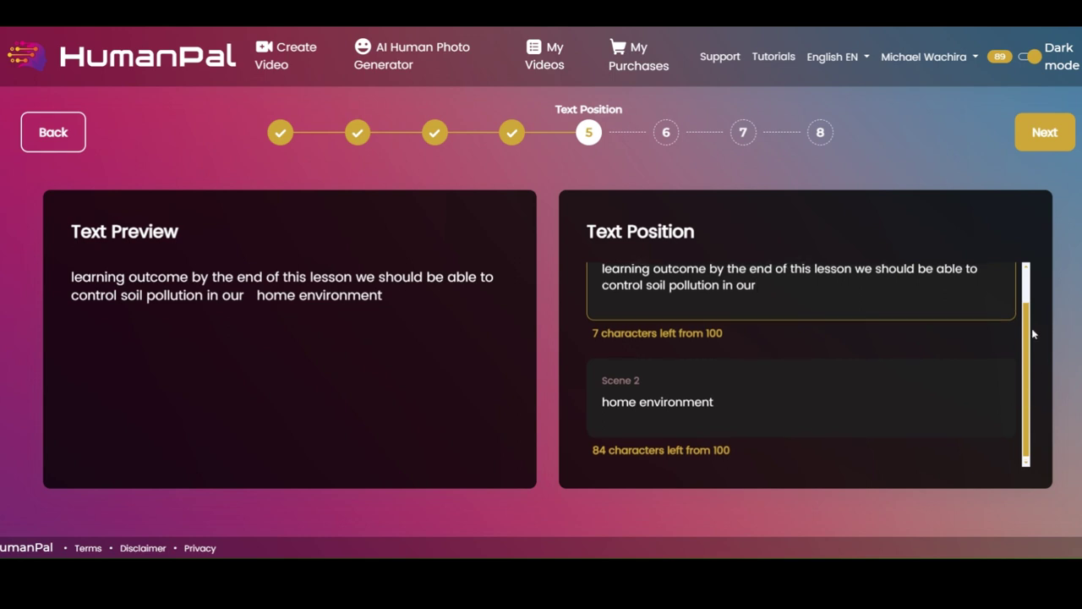
pyautogui.scroll(1, 1030, 288)
pyautogui.scroll(-1, 1037, 460)
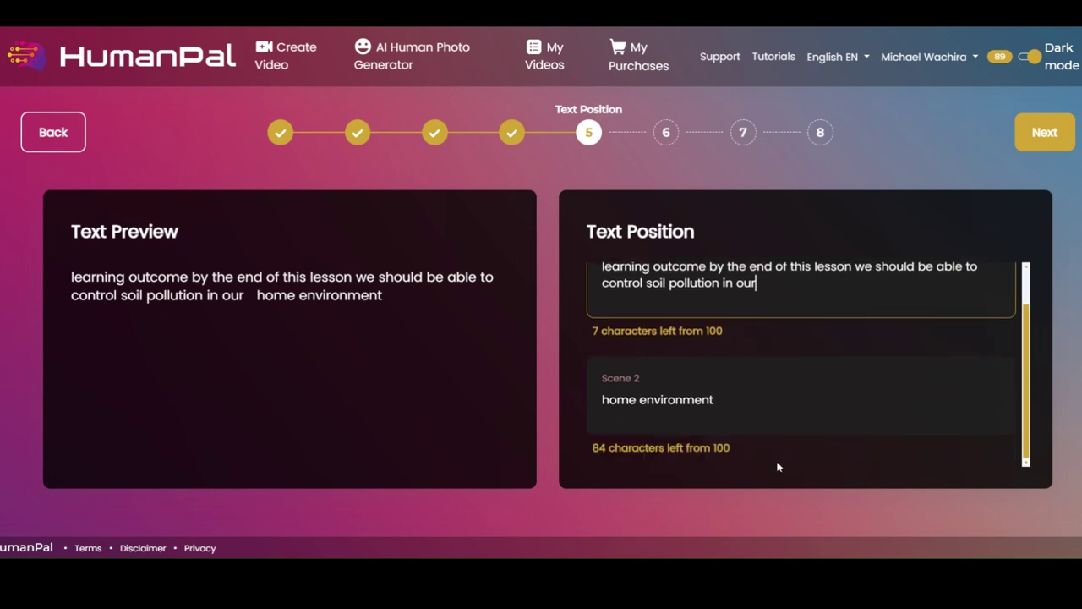
pyautogui.click(1057, 140)
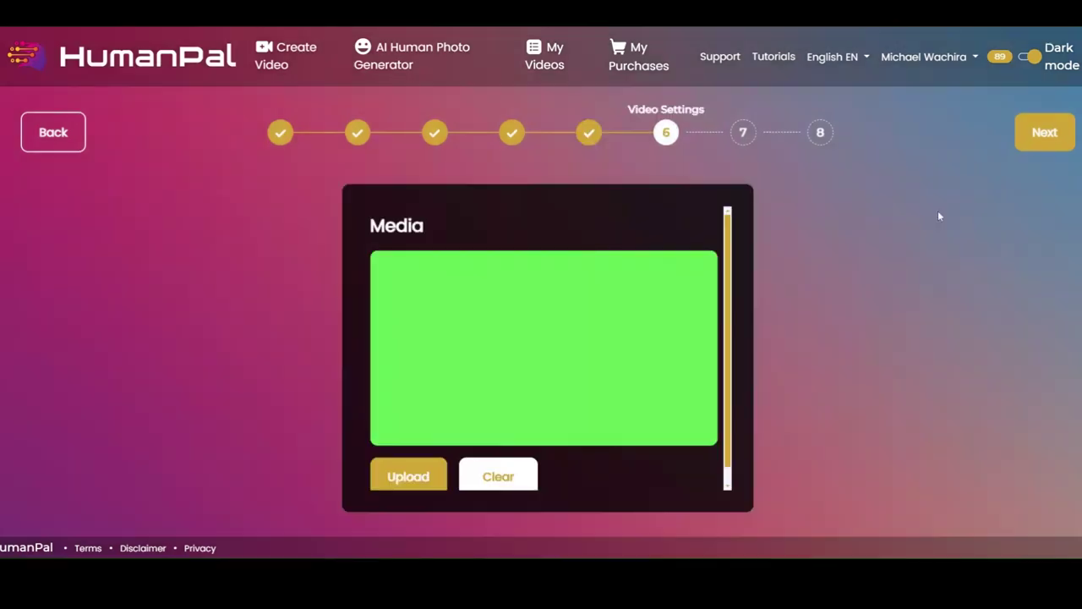
# Set the classroom whiteboard image with partly visible desks from the media library as the background, and advance to the Create Your Video stage.
pyautogui.scroll(-1, 598, 298)
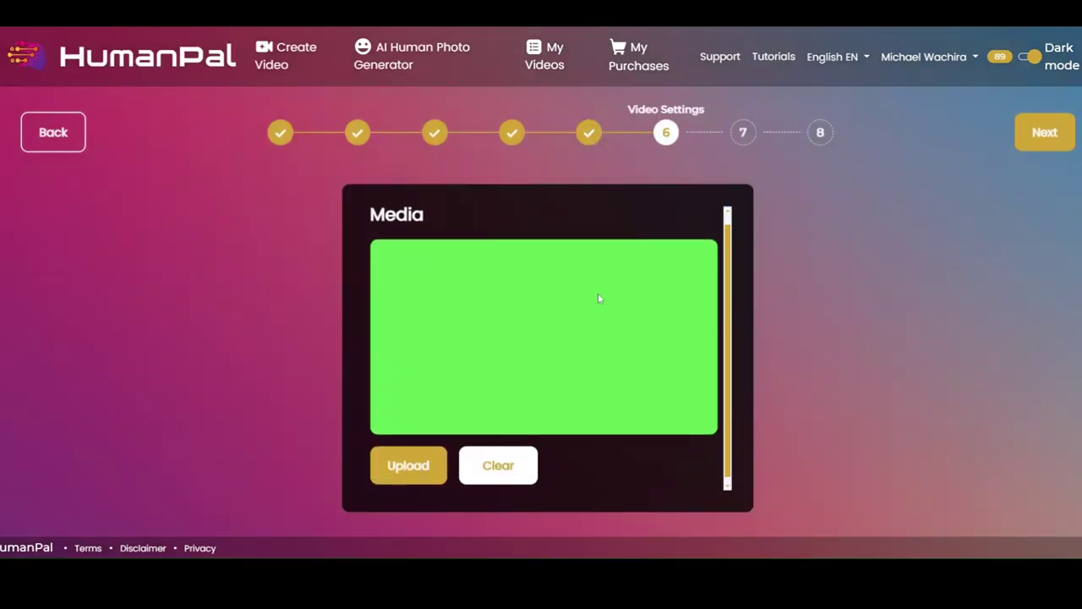
pyautogui.click(424, 467)
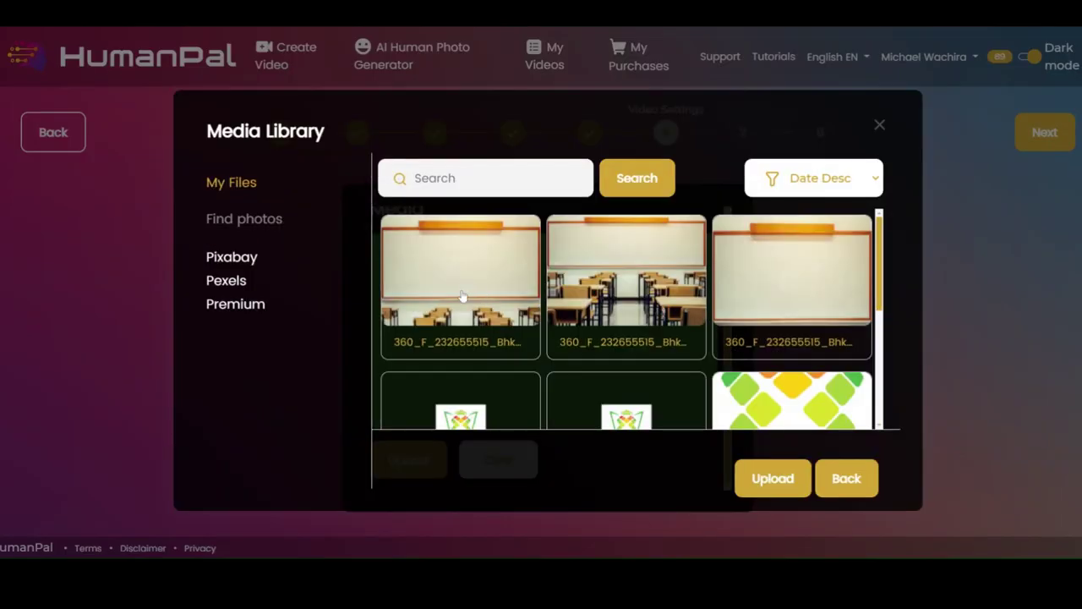
pyautogui.click(463, 295)
pyautogui.click(788, 450)
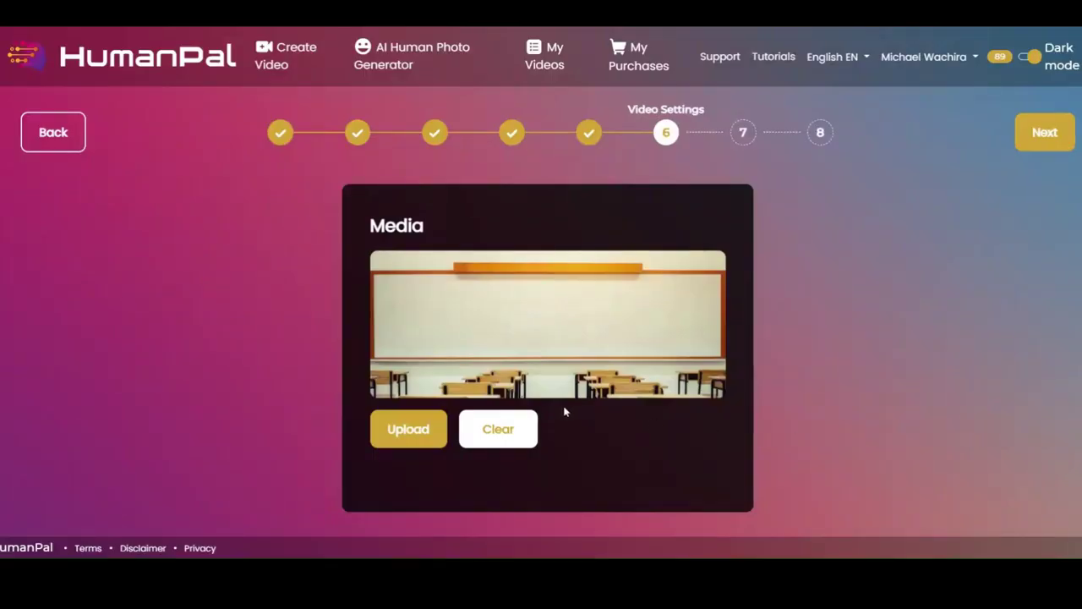
pyautogui.click(1028, 135)
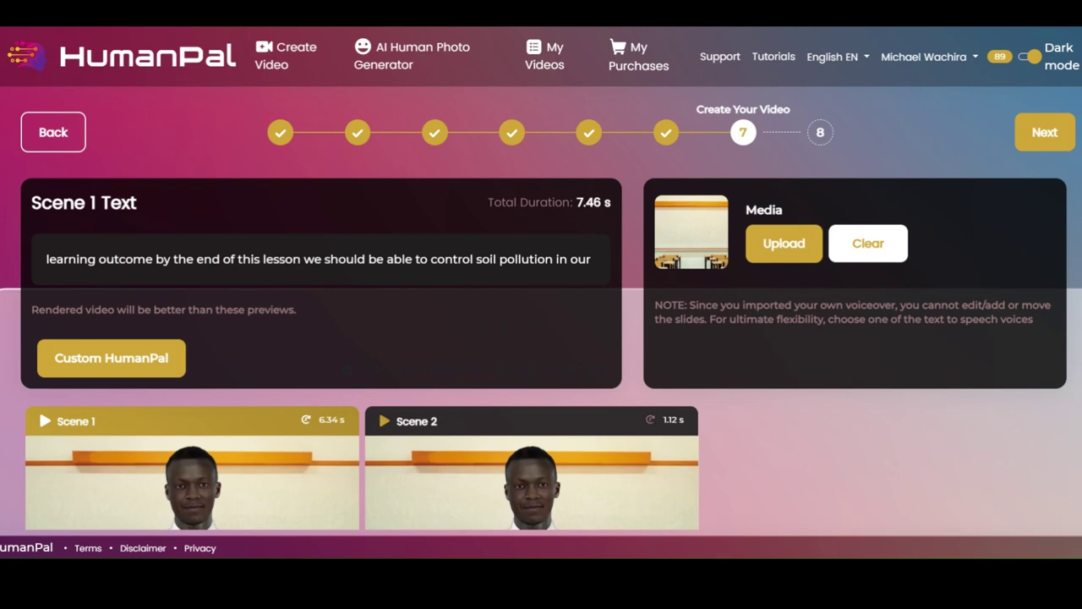
# Review the Scene 1 text and both scene previews, and advance to the Finalize Video stage.
pyautogui.scroll(-2, 808, 250)
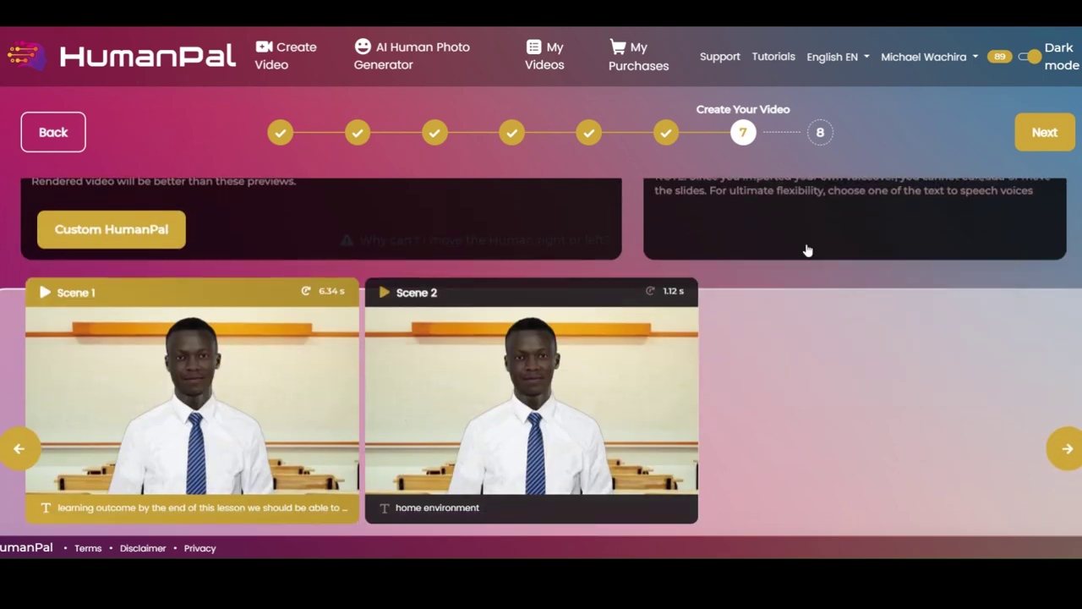
pyautogui.scroll(2, 808, 250)
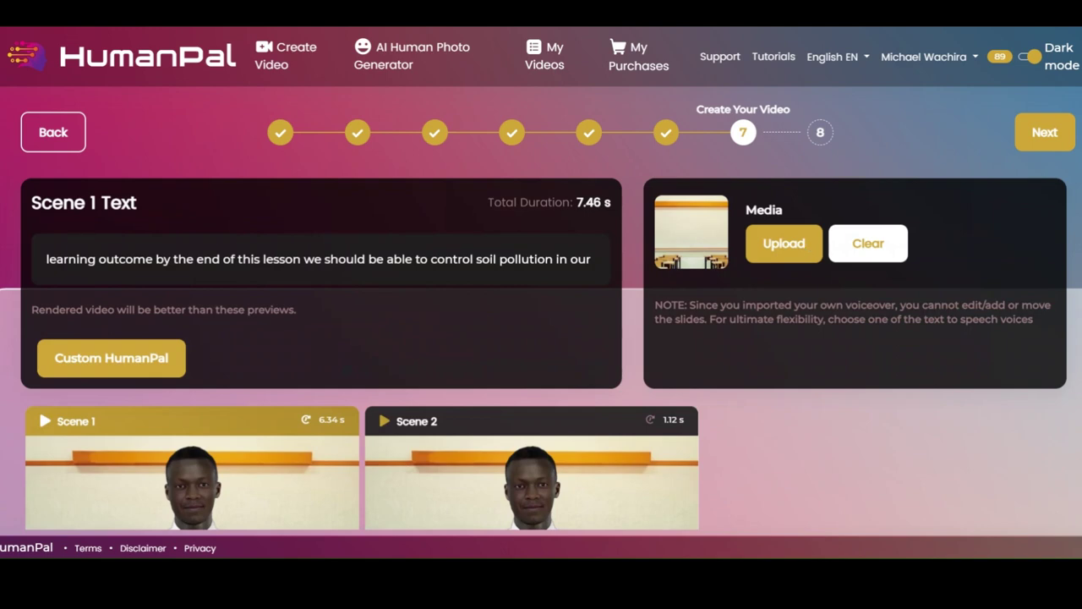
pyautogui.scroll(-2, 810, 251)
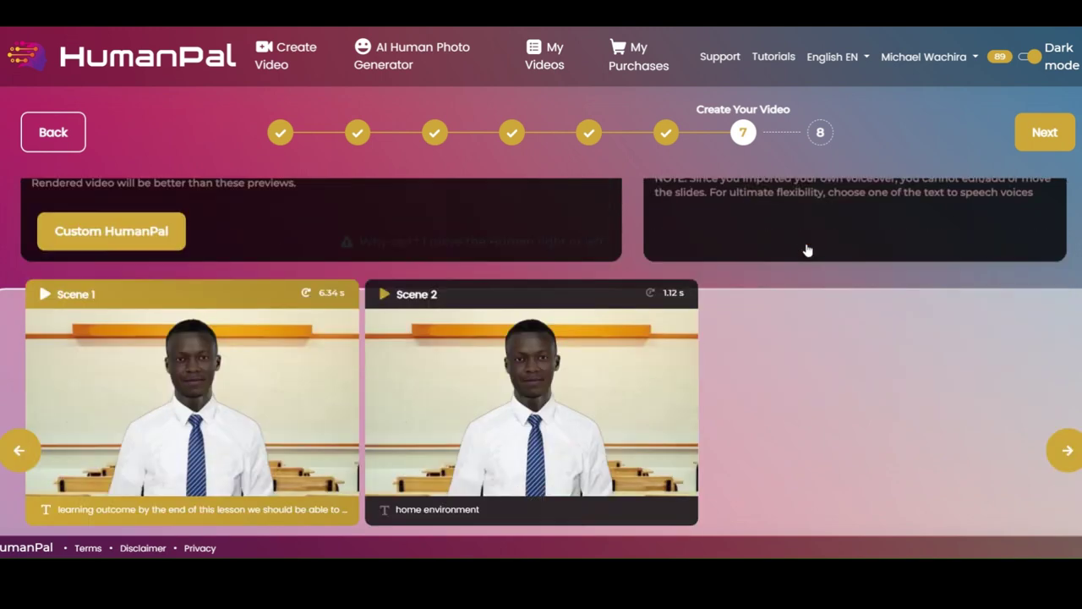
pyautogui.scroll(2, 810, 252)
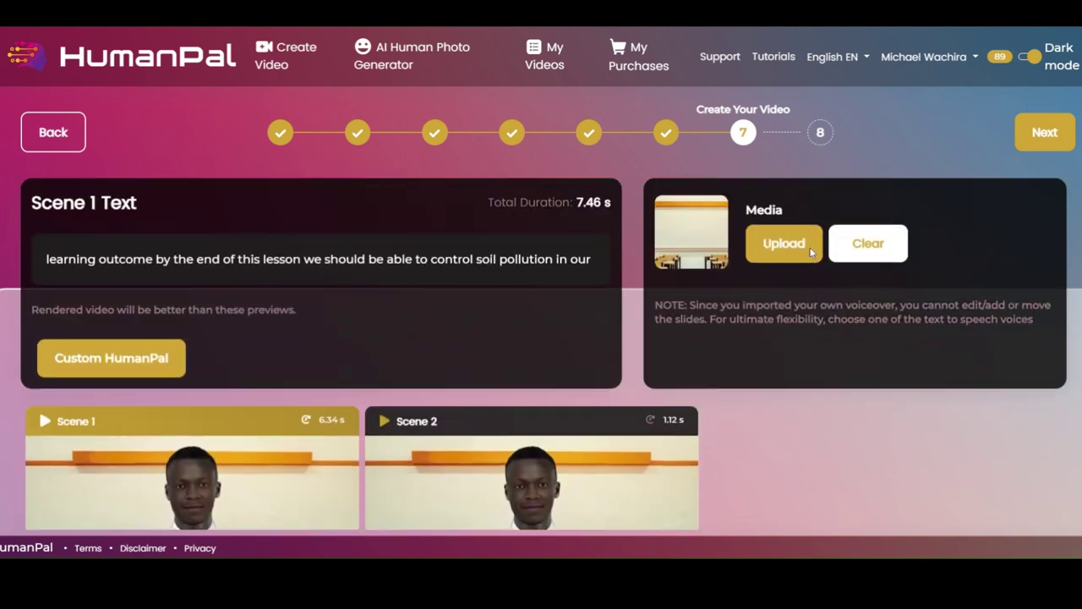
pyautogui.scroll(-2, 810, 252)
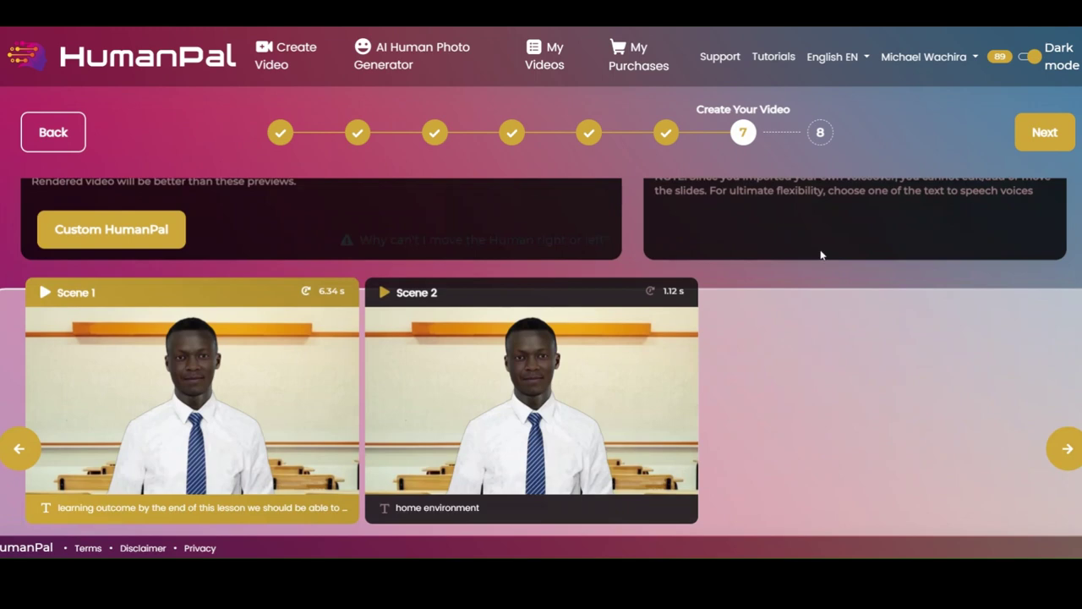
pyautogui.scroll(2, 820, 255)
pyautogui.click(1067, 145)
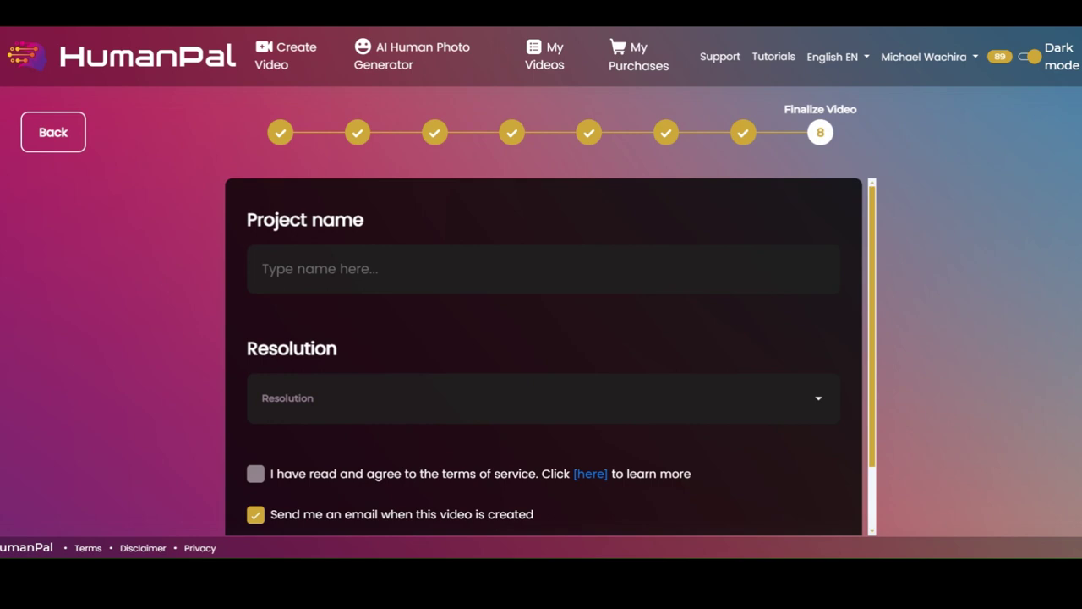
# Name the project "Controlling Soil Pollution lsn2 intro".
pyautogui.write('Controlling Soil Pollution')
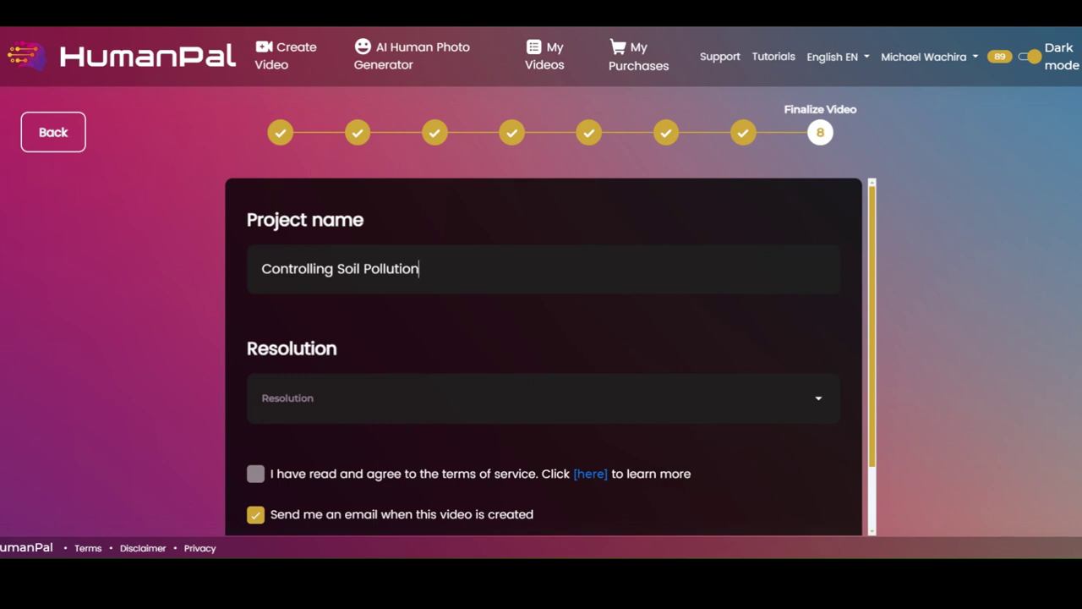
pyautogui.write('lsn2')
pyautogui.press('Left')
pyautogui.press('Left')
pyautogui.press('Left')
pyautogui.press('Left')
pyautogui.press('Right')
pyautogui.press('Right')
pyautogui.press('Right')
pyautogui.press('Right')
pyautogui.write('inr')
pyautogui.press('BackSpace')
pyautogui.write('tro')
# Set the resolution to 720p, agree to the terms of service and create the video.
pyautogui.click(716, 404)
pyautogui.click(403, 433)
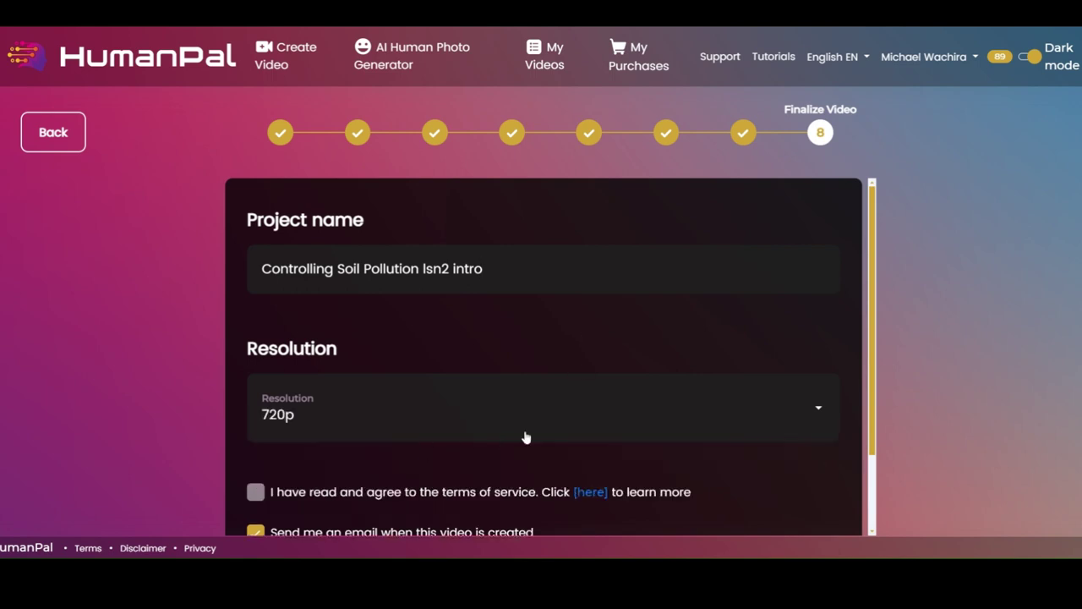
pyautogui.scroll(-1, 526, 435)
pyautogui.click(401, 398)
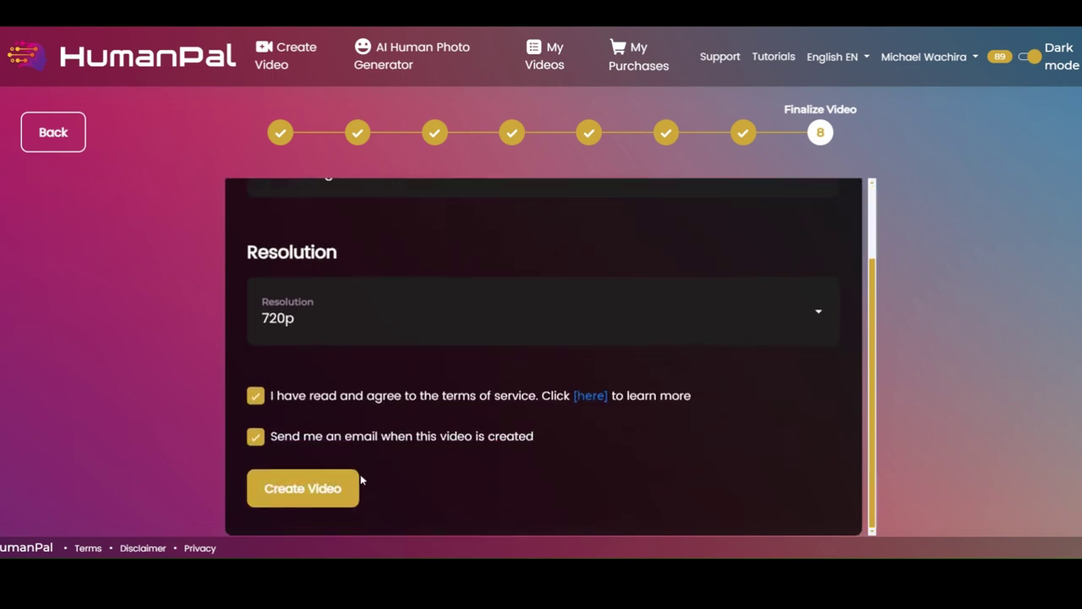
pyautogui.click(332, 495)
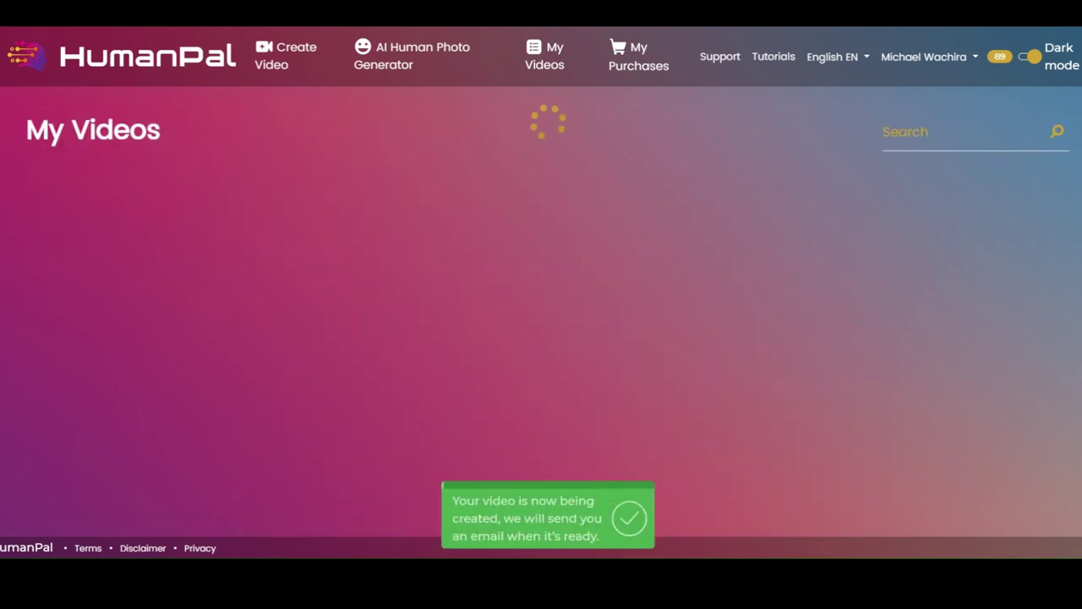
# Examine the rendering progress and age of the new and earlier projects in the My Videos list.
pyautogui.scroll(-3, 487, 256)
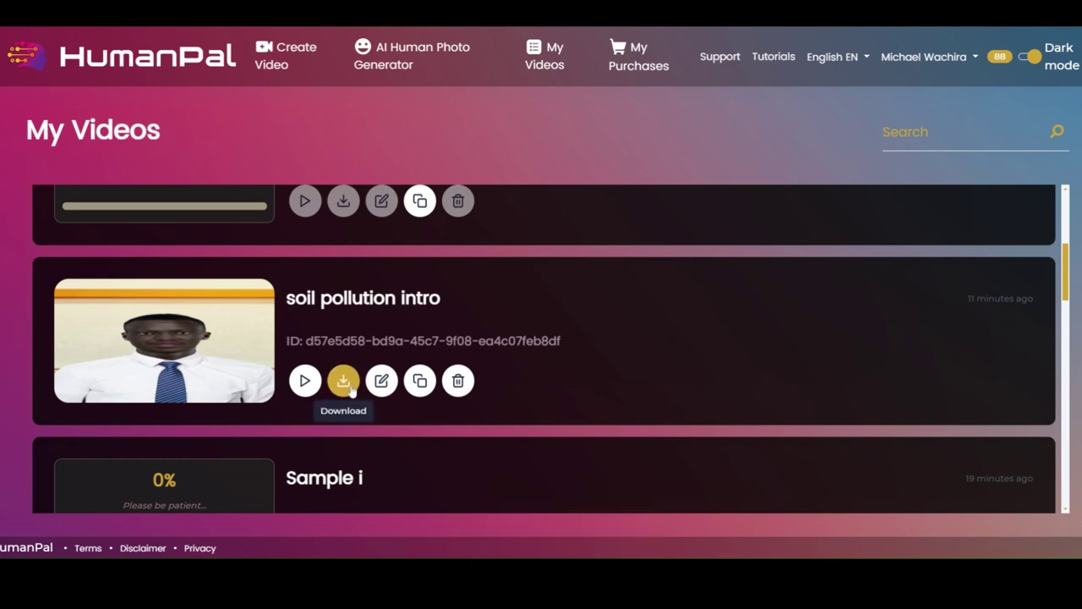
pyautogui.scroll(3, 351, 385)
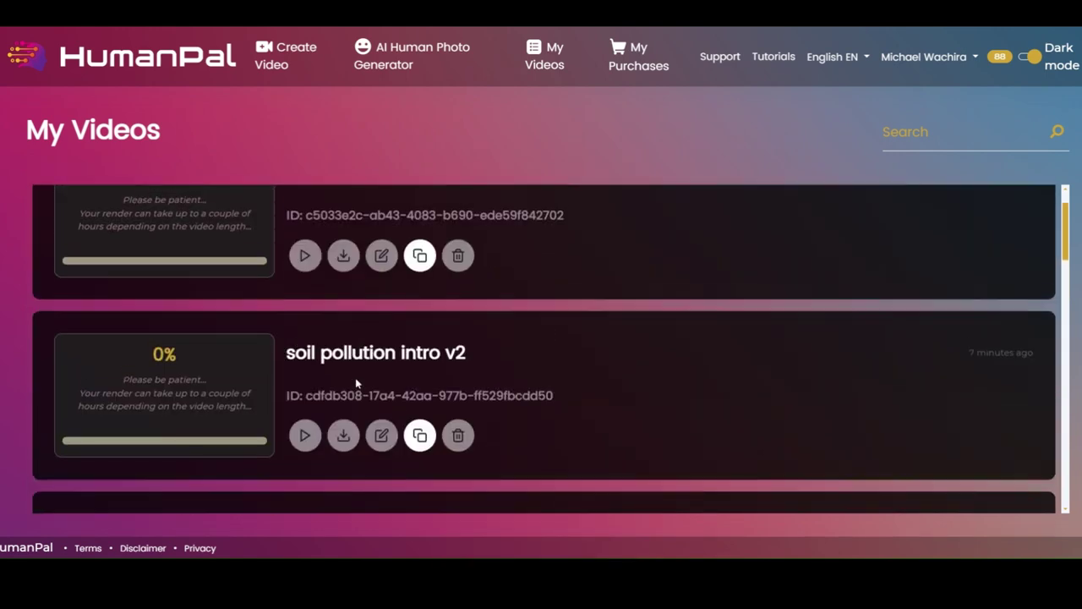
pyautogui.scroll(-5, 363, 387)
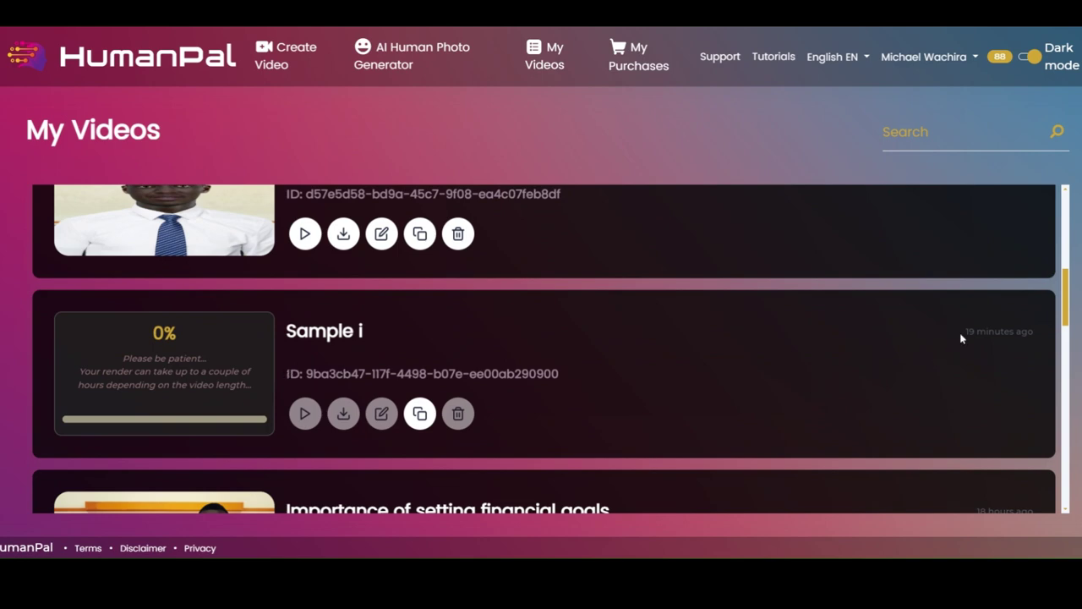
pyautogui.moveTo(962, 335); pyautogui.dragTo(1038, 337)
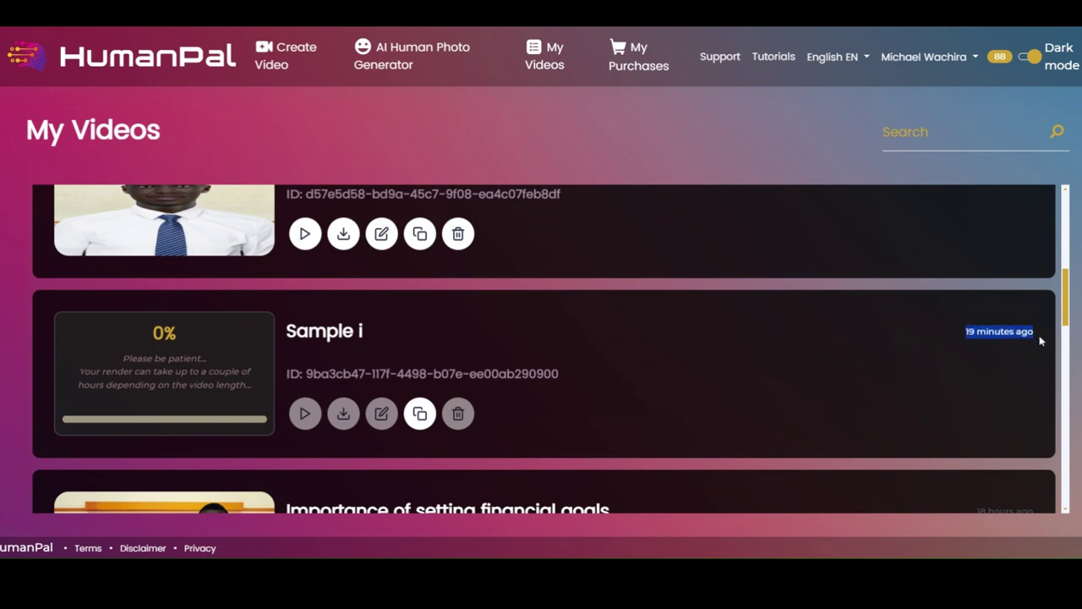
pyautogui.scroll(-2, 635, 411)
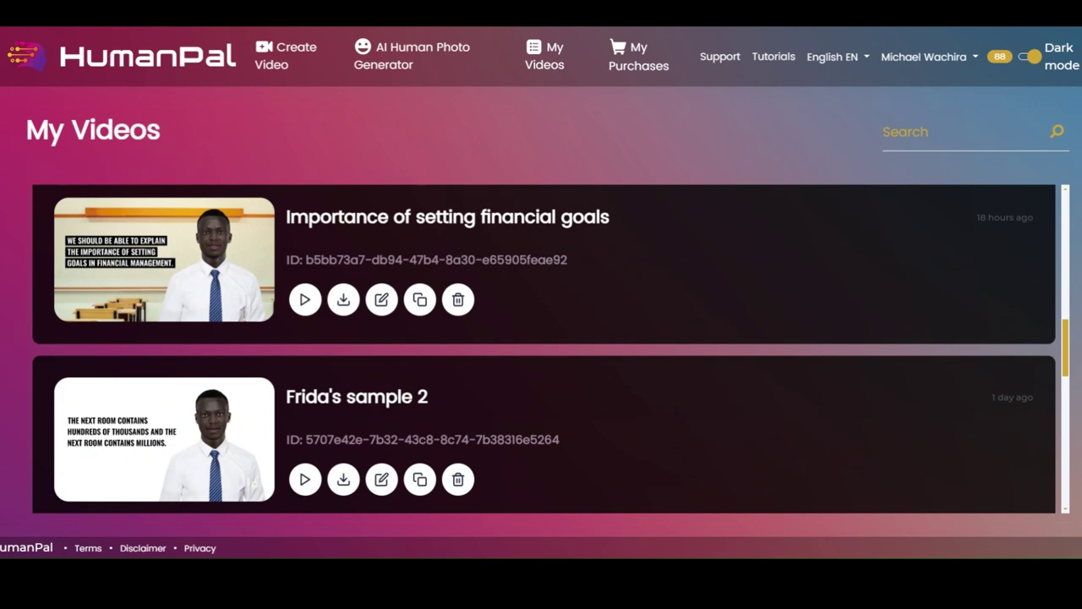
pyautogui.scroll(10, 677, 406)
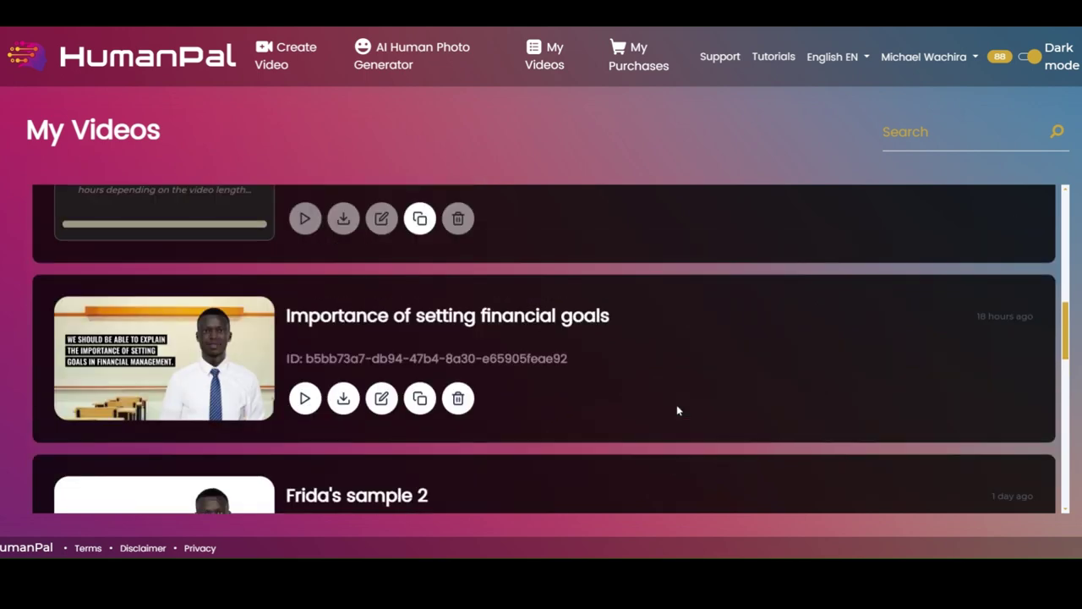
pyautogui.scroll(1, 679, 410)
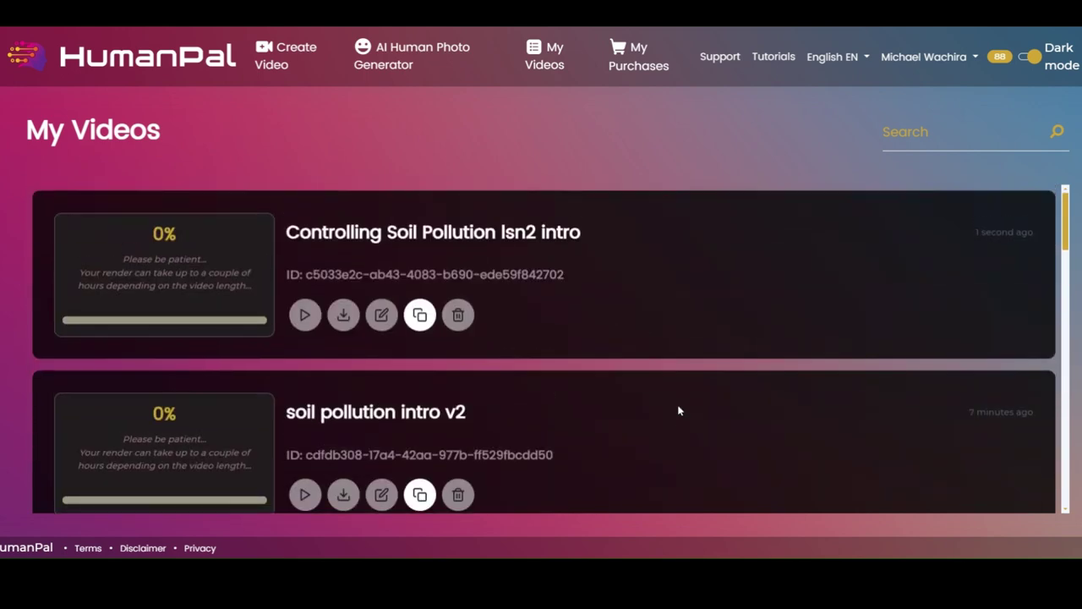
pyautogui.scroll(-2, 679, 410)
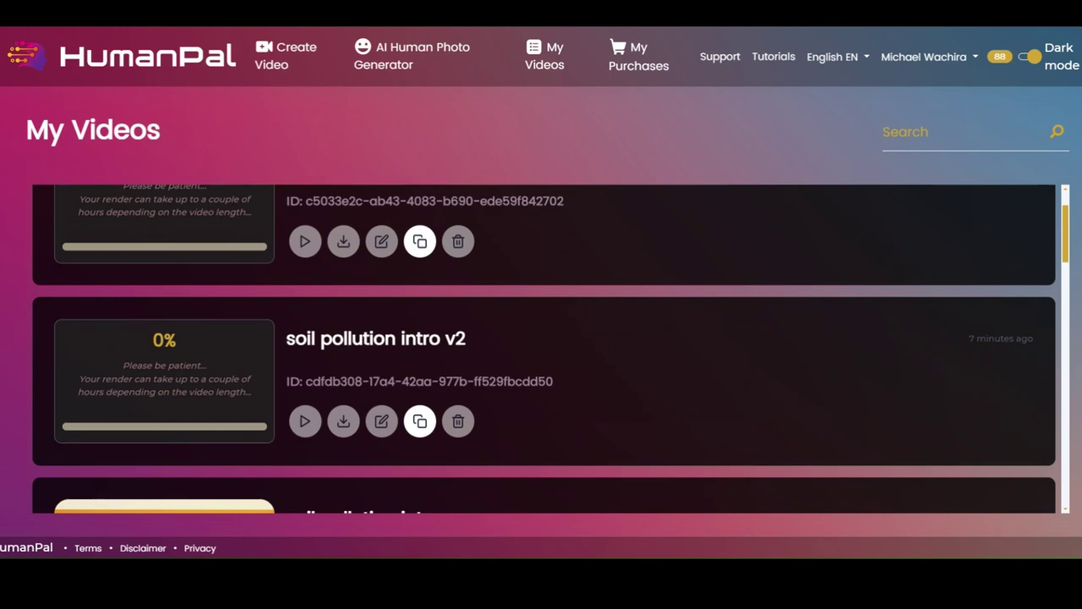
# Download the finished "soil pollution intro" video from the My Videos list.
pyautogui.scroll(2, 679, 410)
pyautogui.scroll(-2, 679, 410)
pyautogui.scroll(-8, 520, 416)
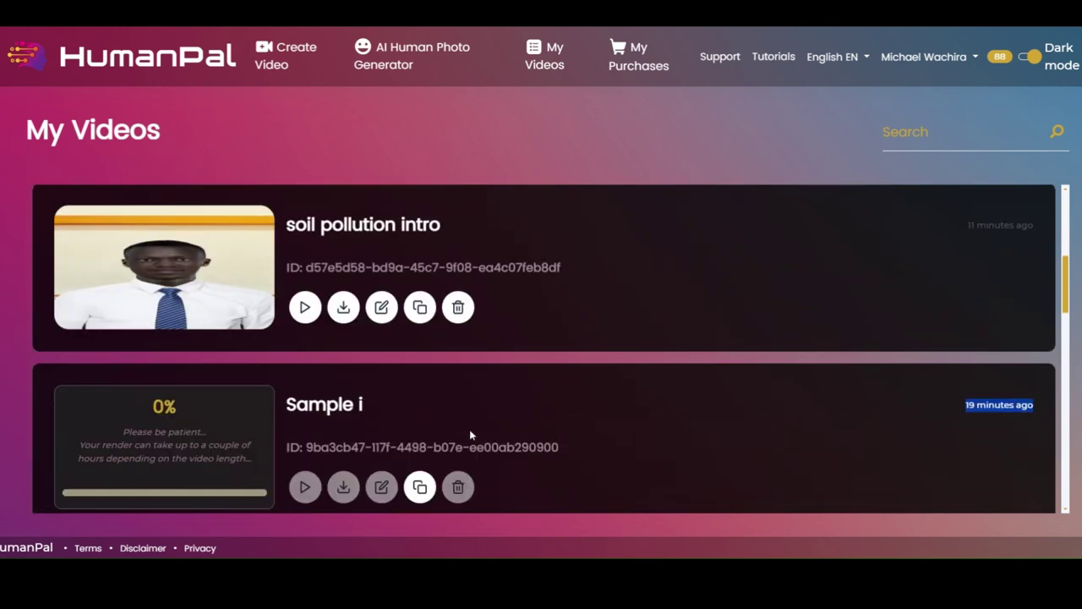
pyautogui.click(344, 308)
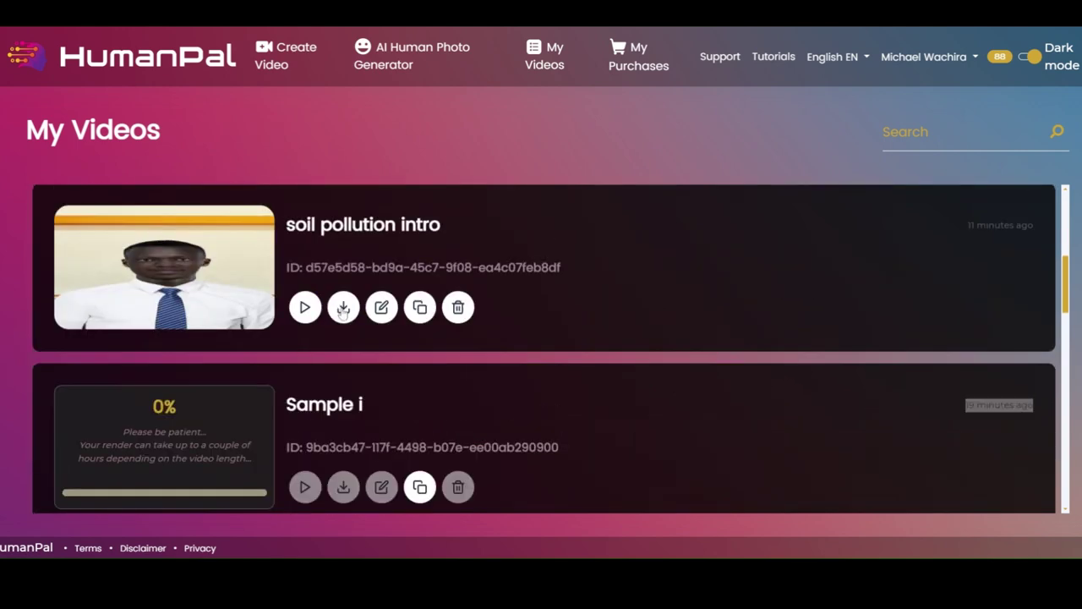
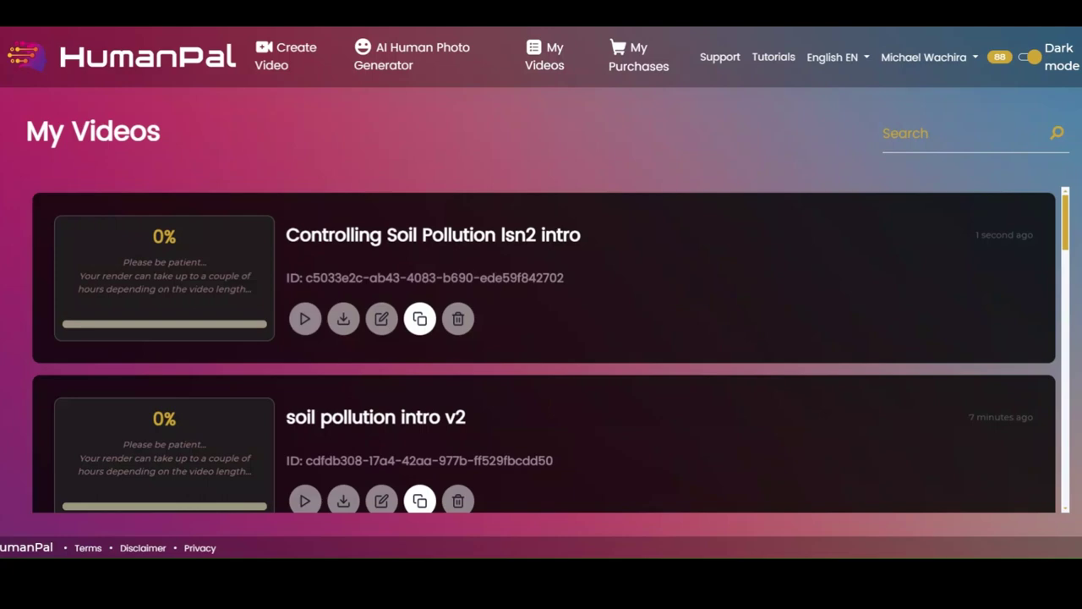
# Open the AI Human Photo Generator and set gender to Female, age to Young Adult and ethnicity to Black.
pyautogui.click(415, 64)
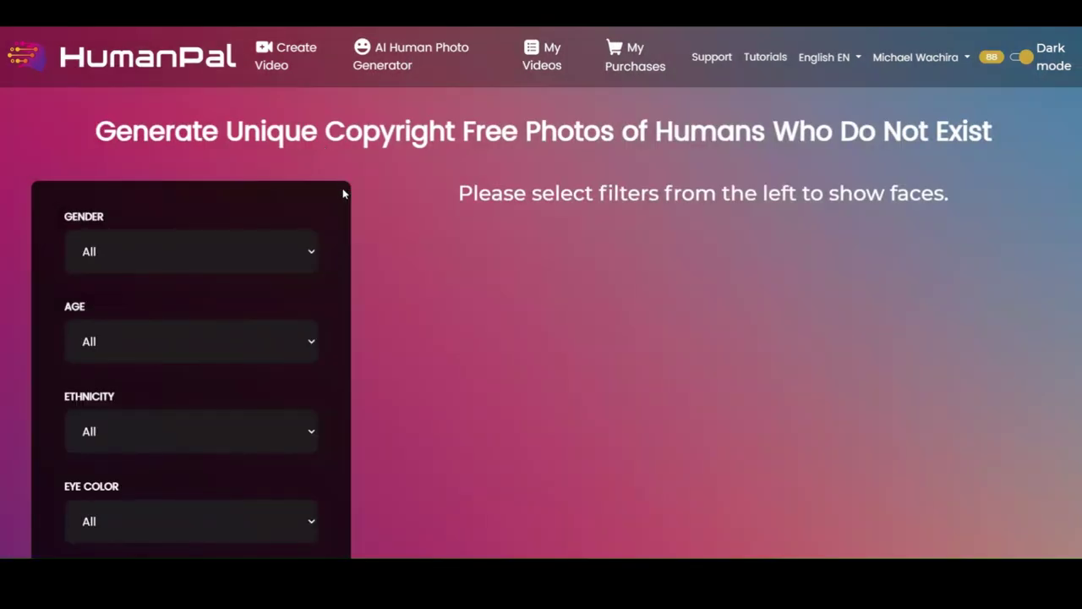
pyautogui.scroll(-1, 314, 268)
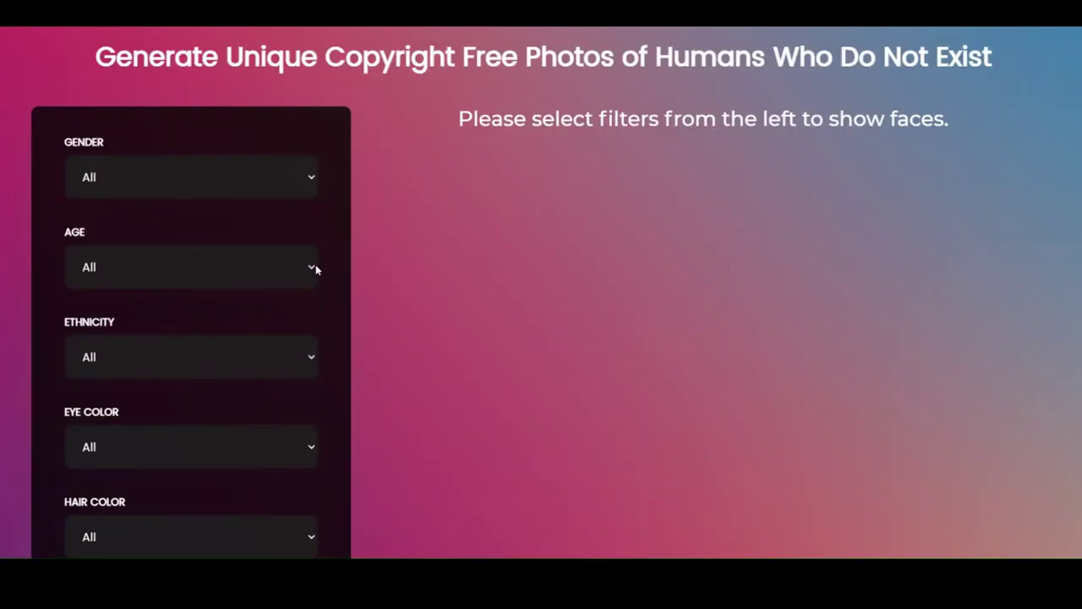
pyautogui.click(292, 199)
pyautogui.click(274, 290)
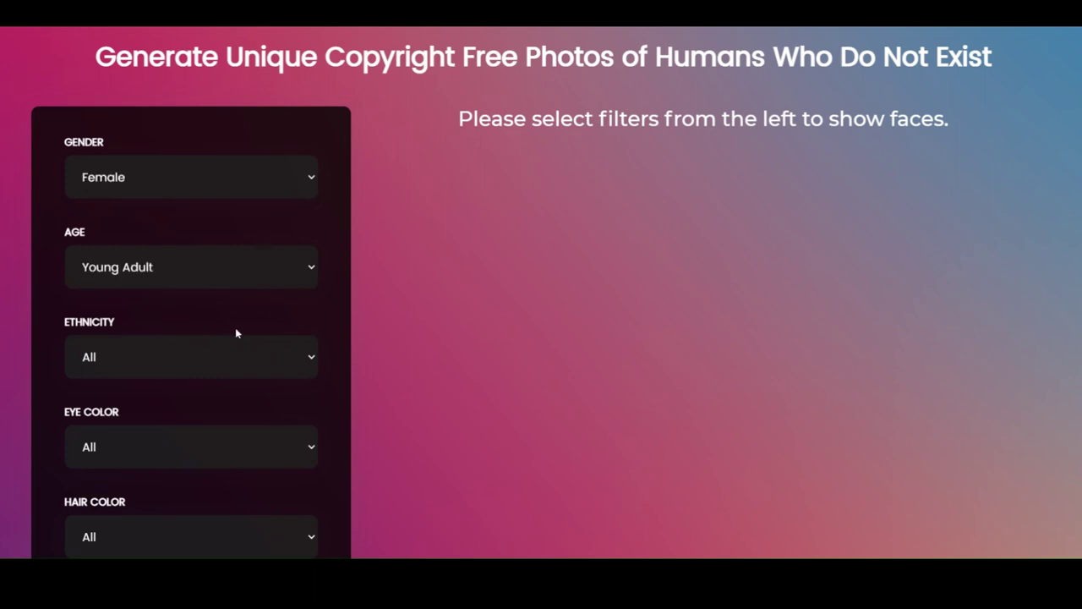
pyautogui.click(280, 384)
pyautogui.scroll(-3, 271, 382)
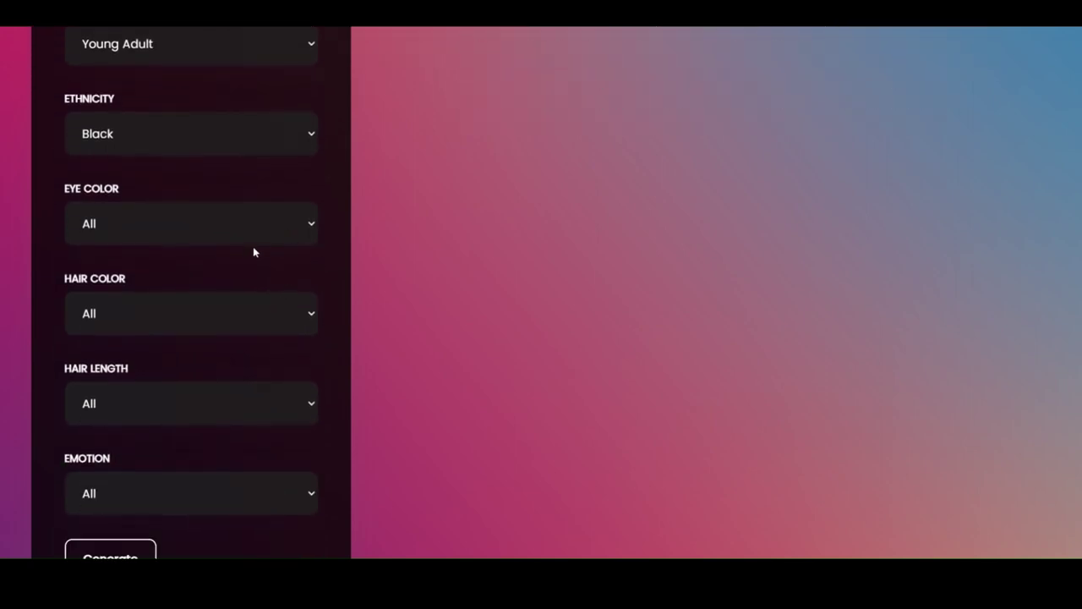
# Generate faces with eye color Brown, hair color Black, hair length Short and emotion Joy.
pyautogui.click(252, 251)
pyautogui.scroll(-2, 273, 283)
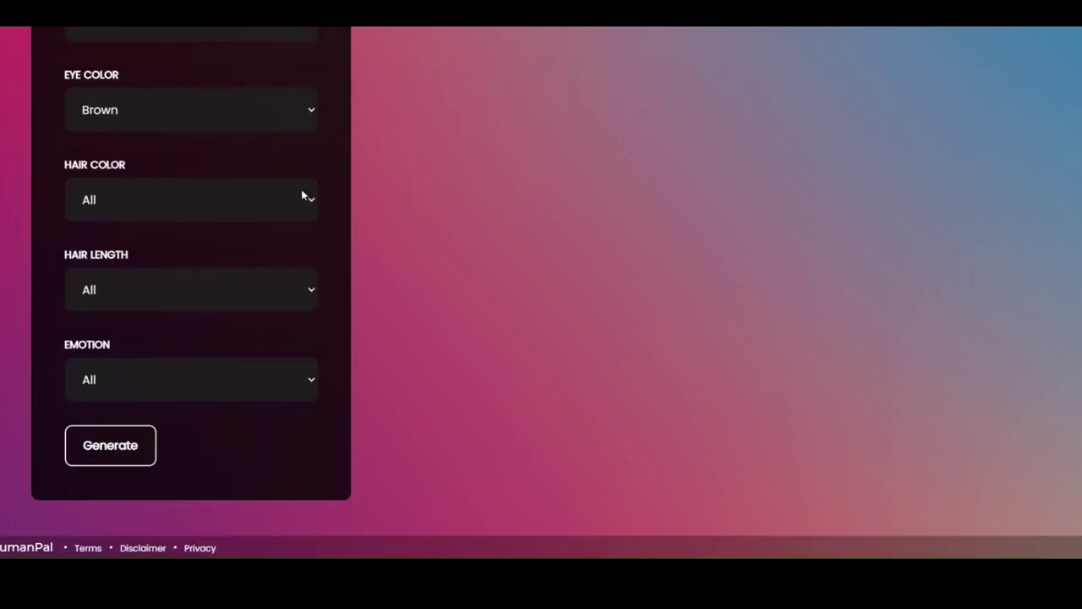
pyautogui.click(288, 228)
pyautogui.click(280, 316)
pyautogui.click(273, 408)
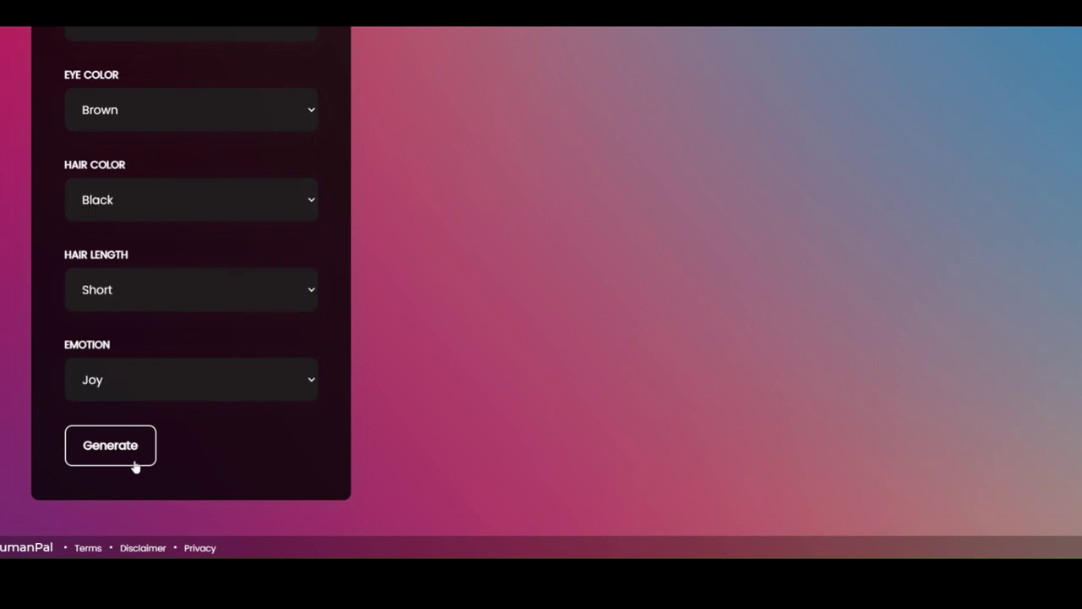
pyautogui.click(133, 462)
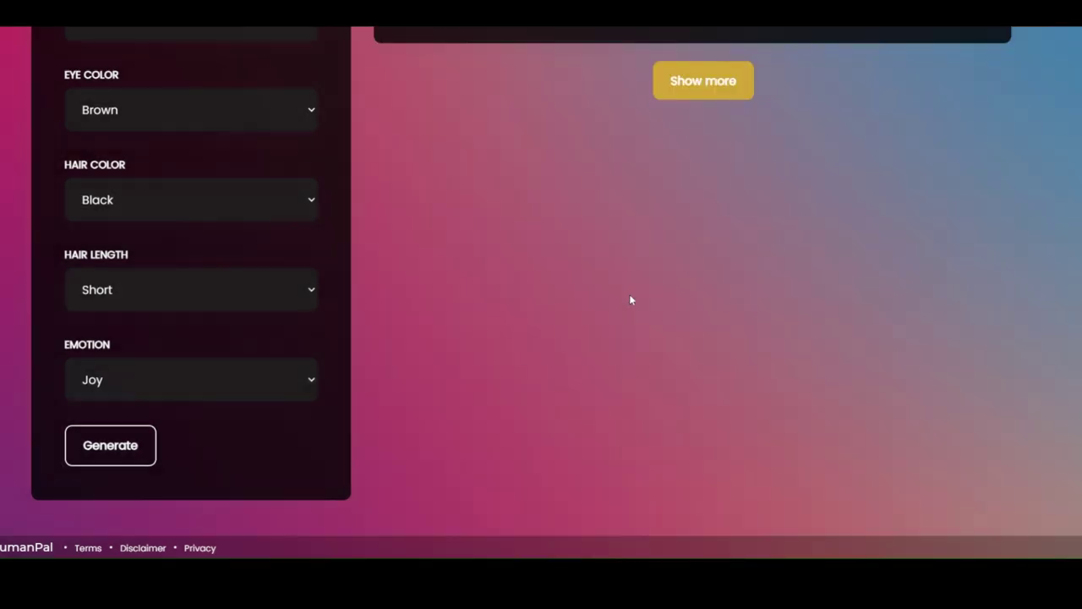
# Examine the generated faces to find suitable female portraits.
pyautogui.scroll(5, 641, 302)
pyautogui.scroll(1, 706, 355)
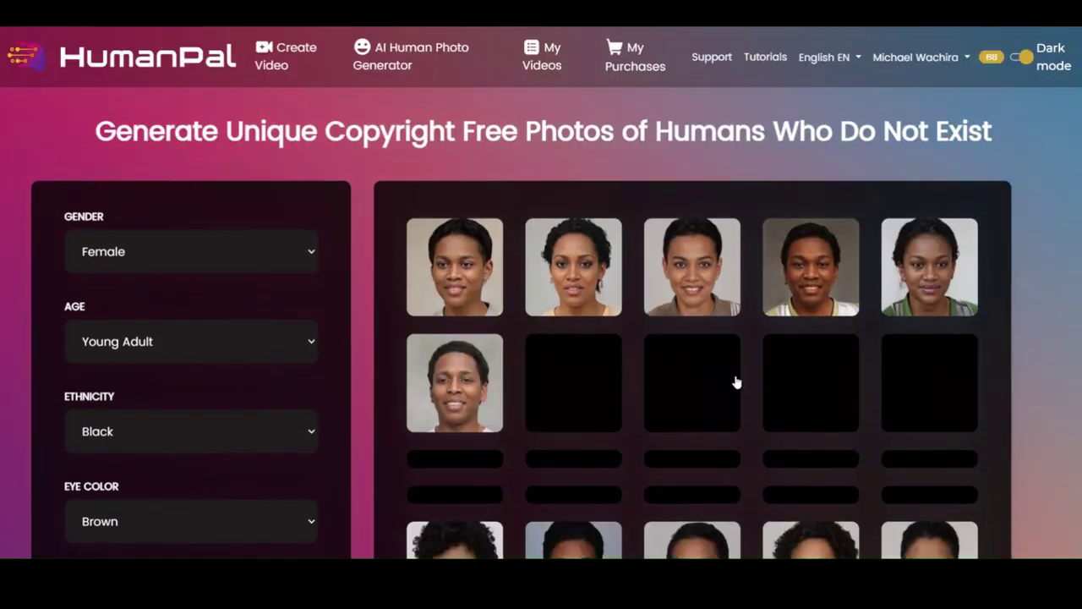
pyautogui.scroll(-1, 739, 373)
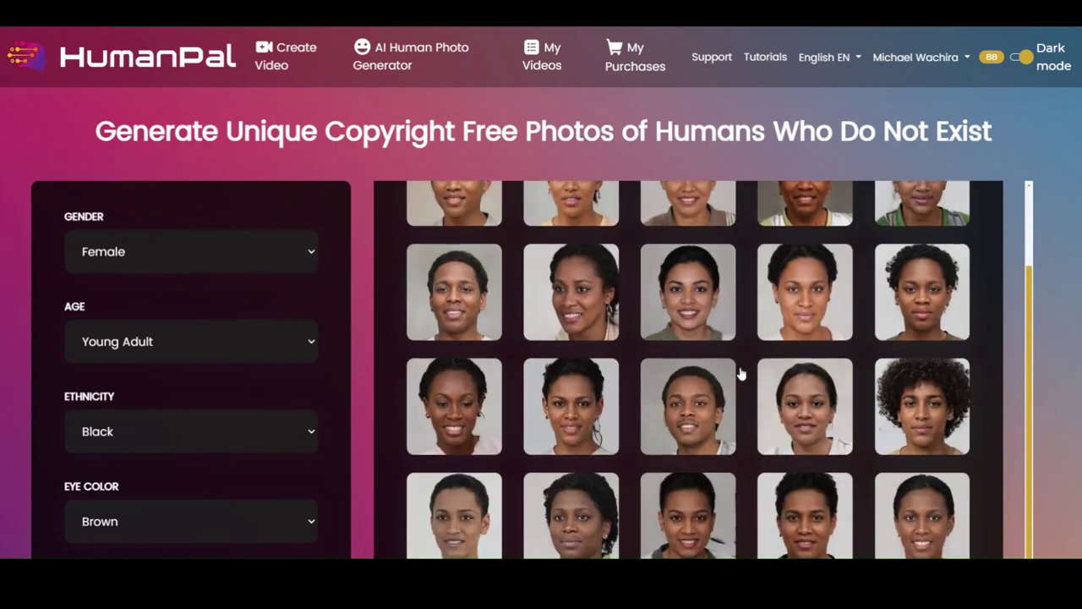
pyautogui.scroll(-2, 741, 373)
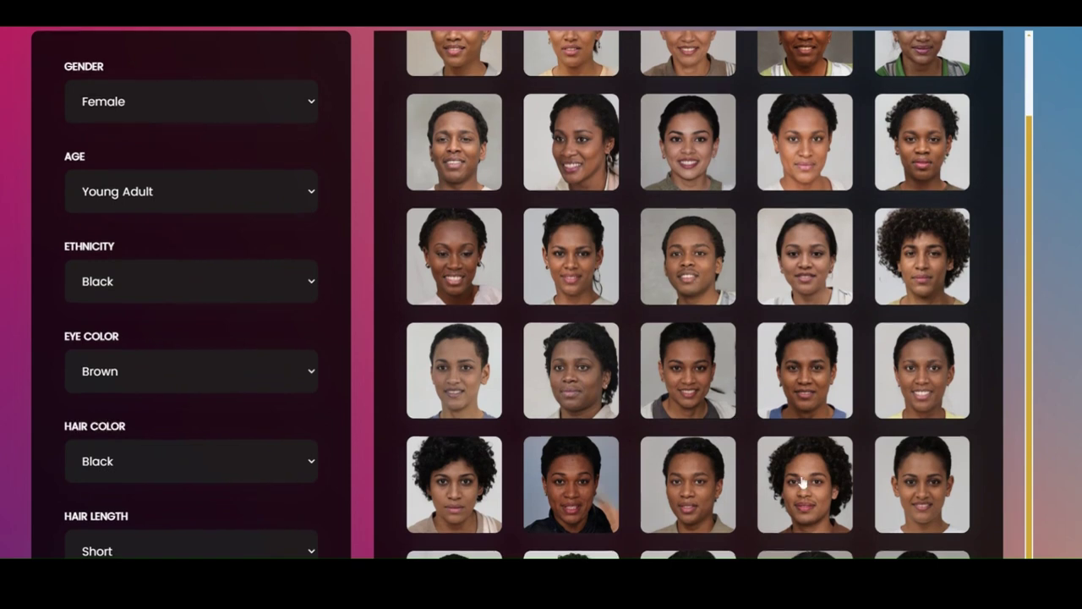
pyautogui.scroll(-3, 817, 464)
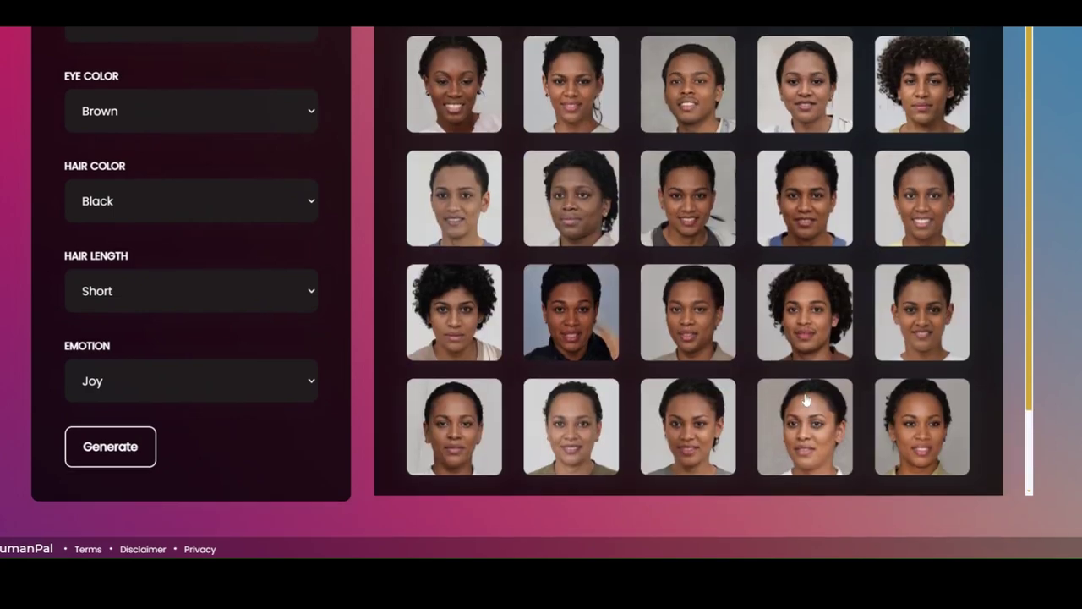
pyautogui.scroll(5, 805, 400)
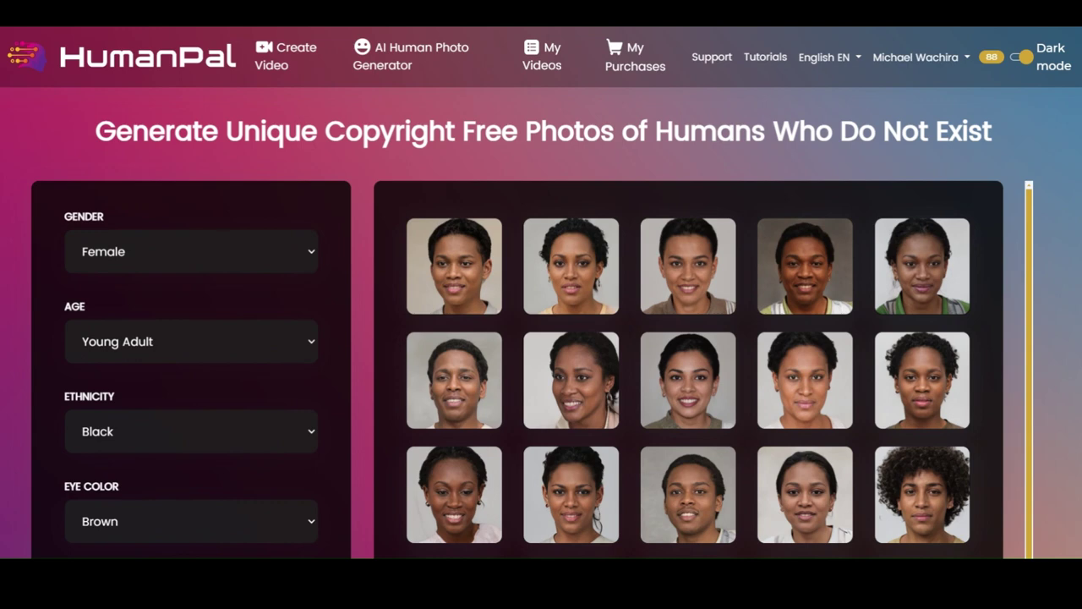
# Save the portraits of the smiling woman in the pale pink top and the curly-haired woman in the olive top to the gallery.
pyautogui.scroll(-1, 598, 279)
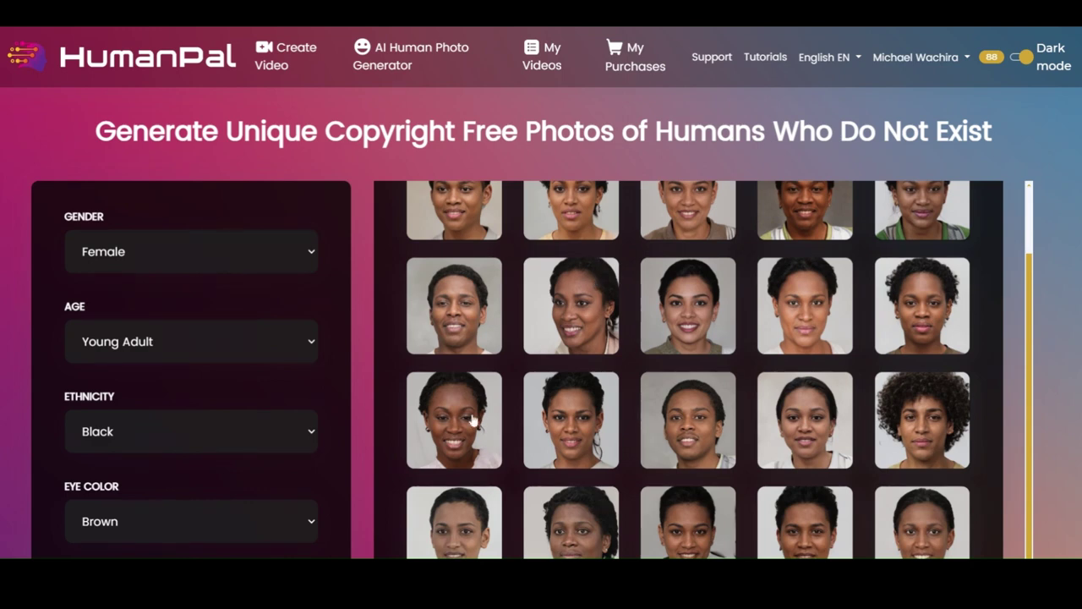
pyautogui.click(587, 375)
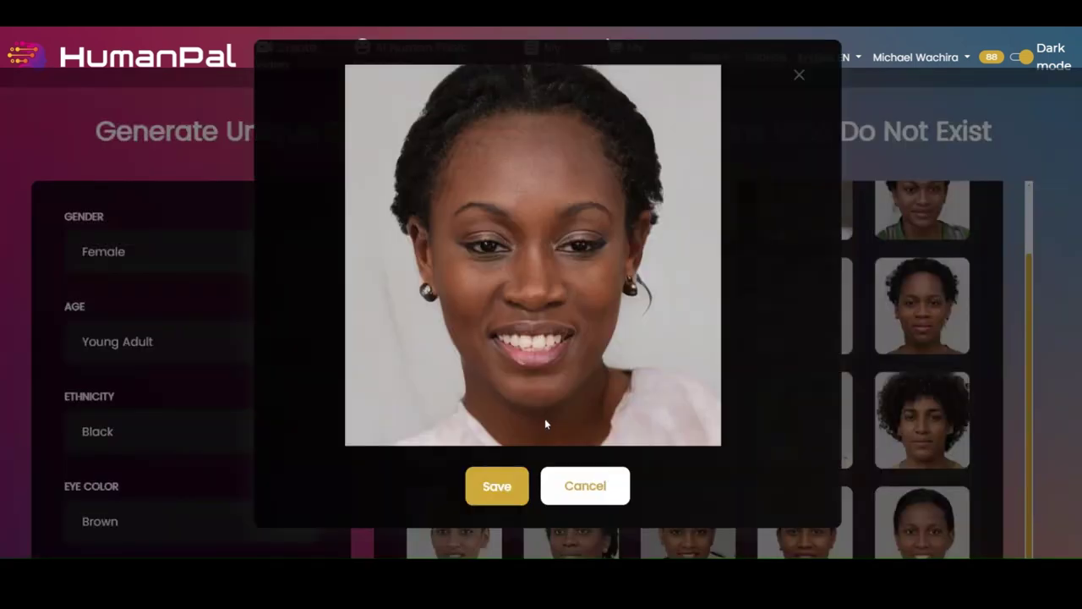
pyautogui.click(504, 494)
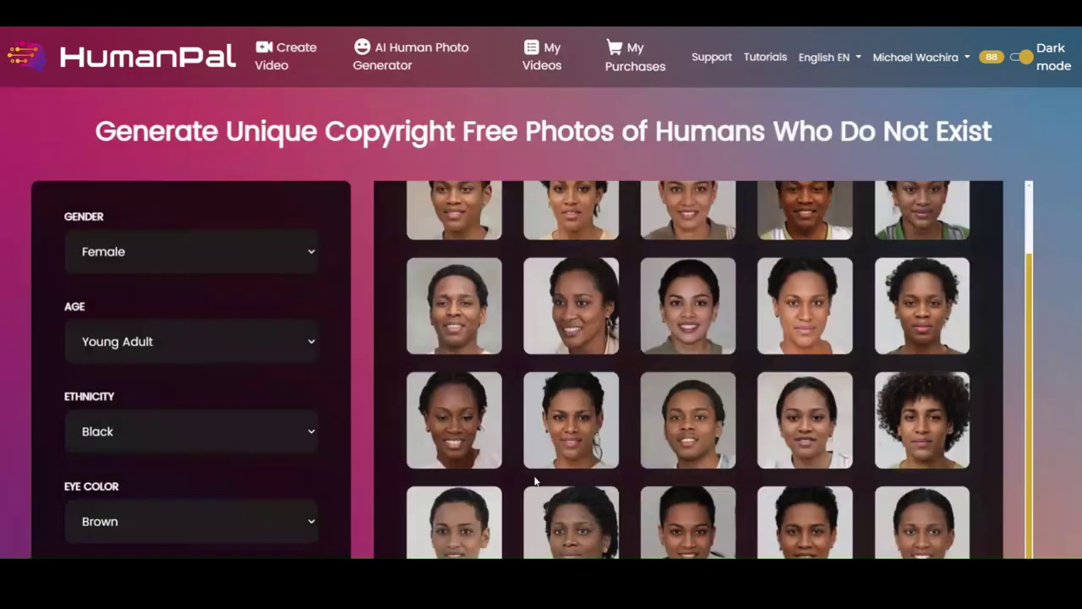
pyautogui.click(898, 307)
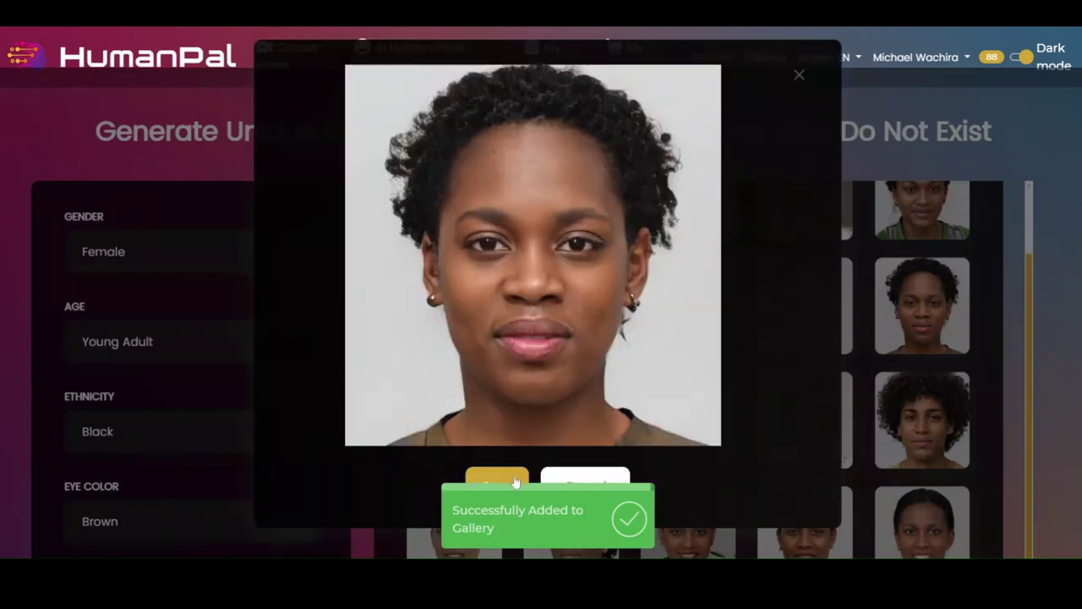
pyautogui.click(515, 484)
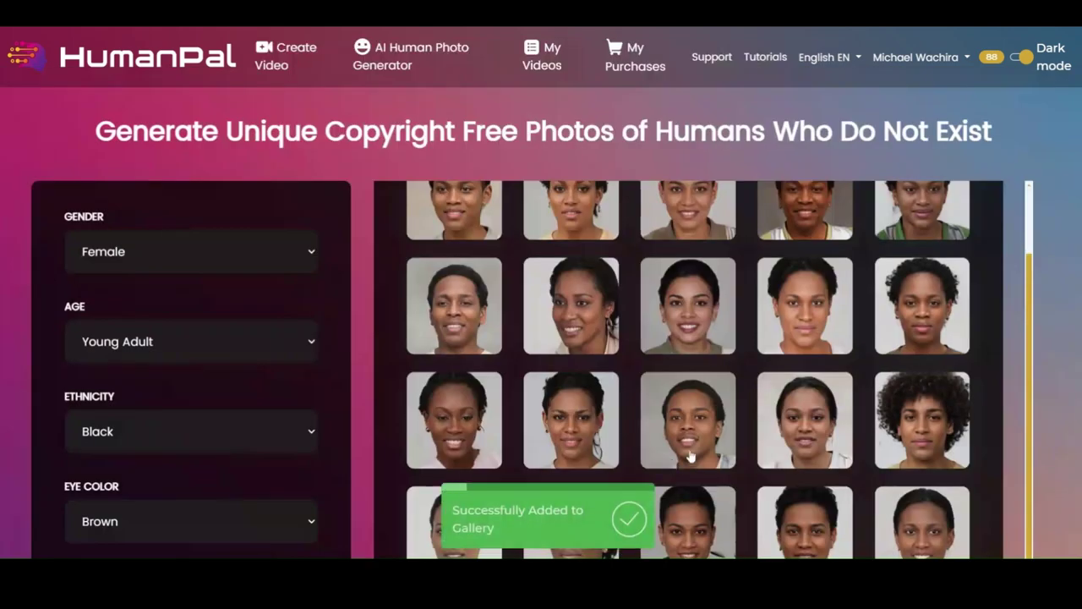
# Save the portrait of the woman with dangling earrings and a pale yellow top from the first row to the gallery.
pyautogui.scroll(1, 598, 234)
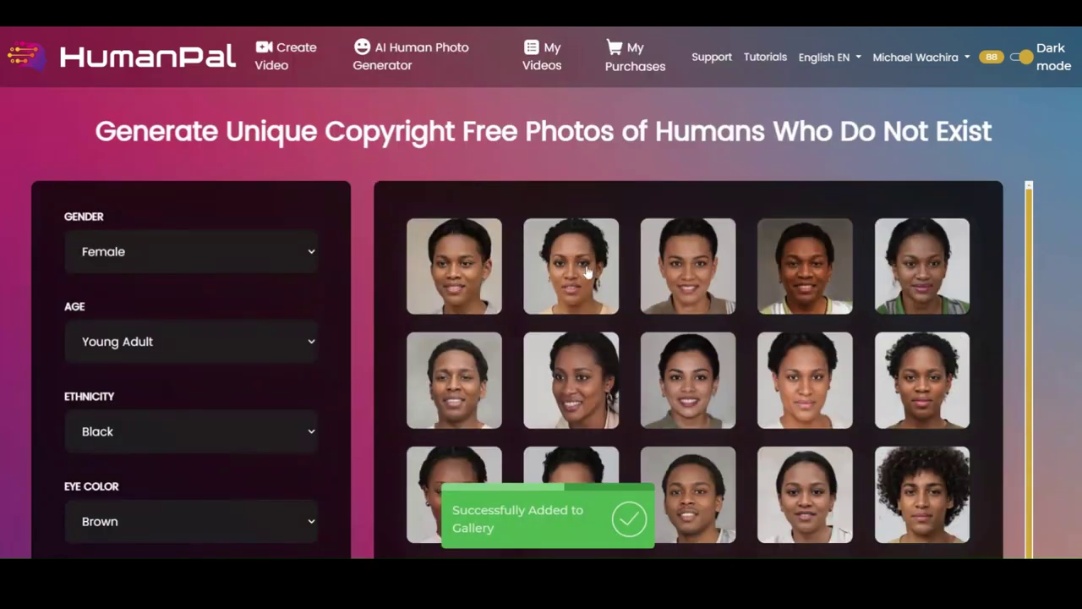
pyautogui.click(604, 273)
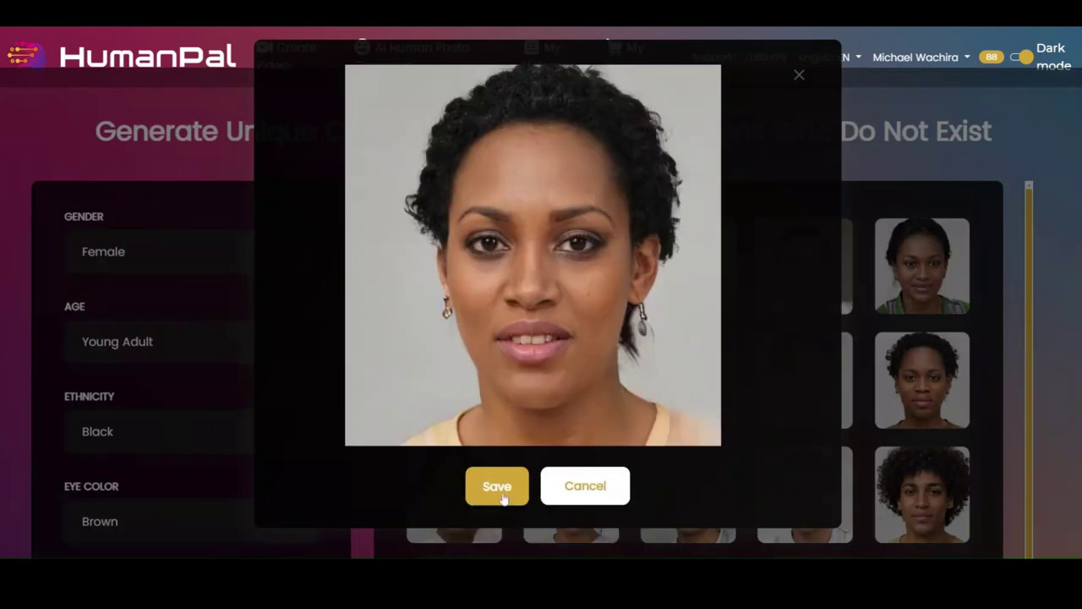
pyautogui.click(503, 499)
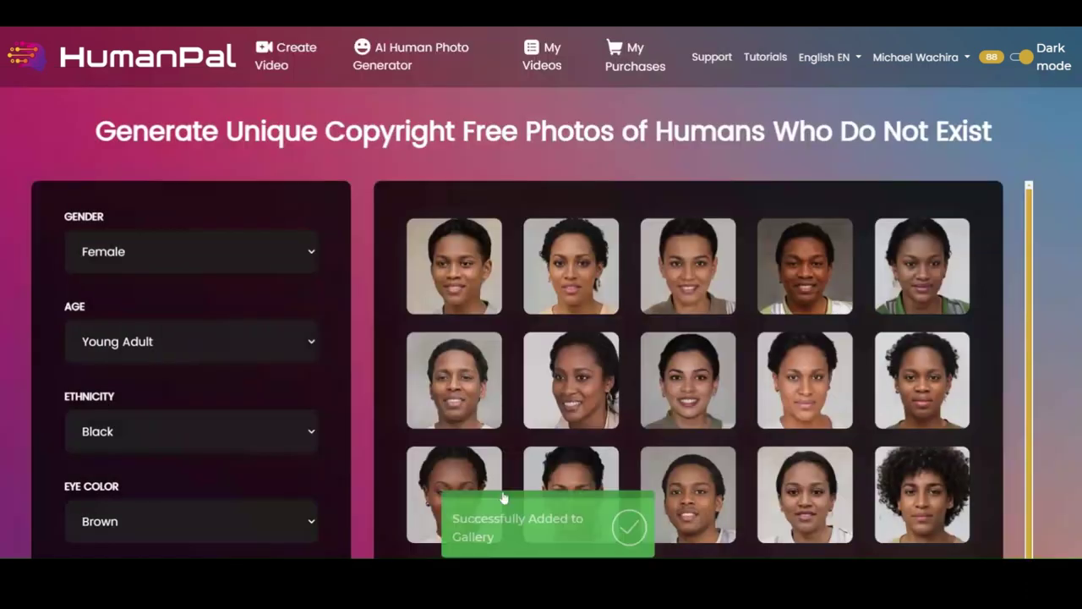
# Save the portrait of the woman with a stud earring and pale collared top from the fourth row to the gallery.
pyautogui.scroll(-1, 610, 448)
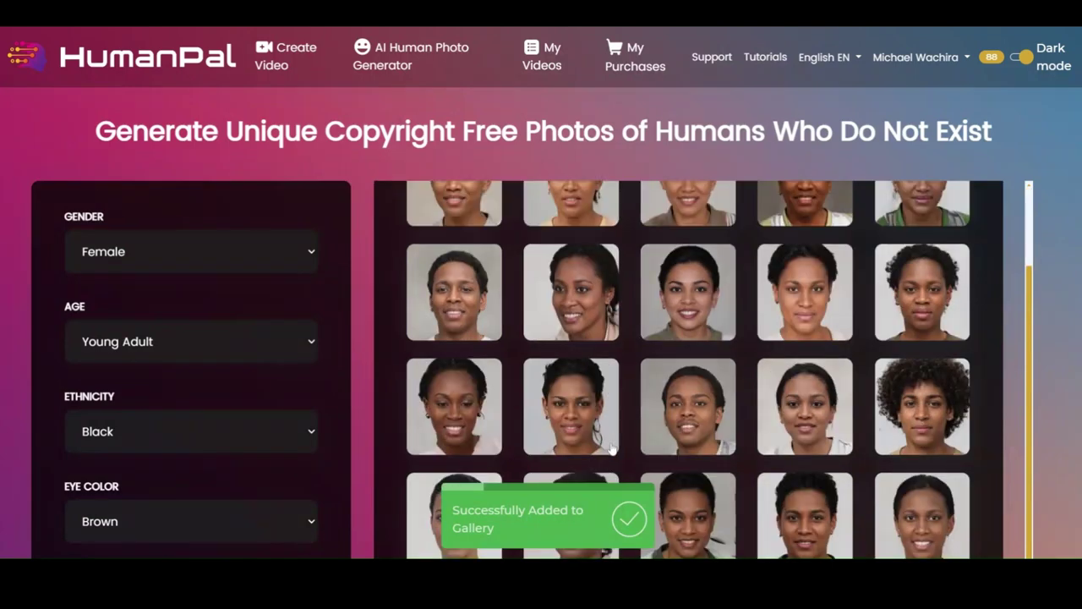
pyautogui.scroll(-1, 610, 448)
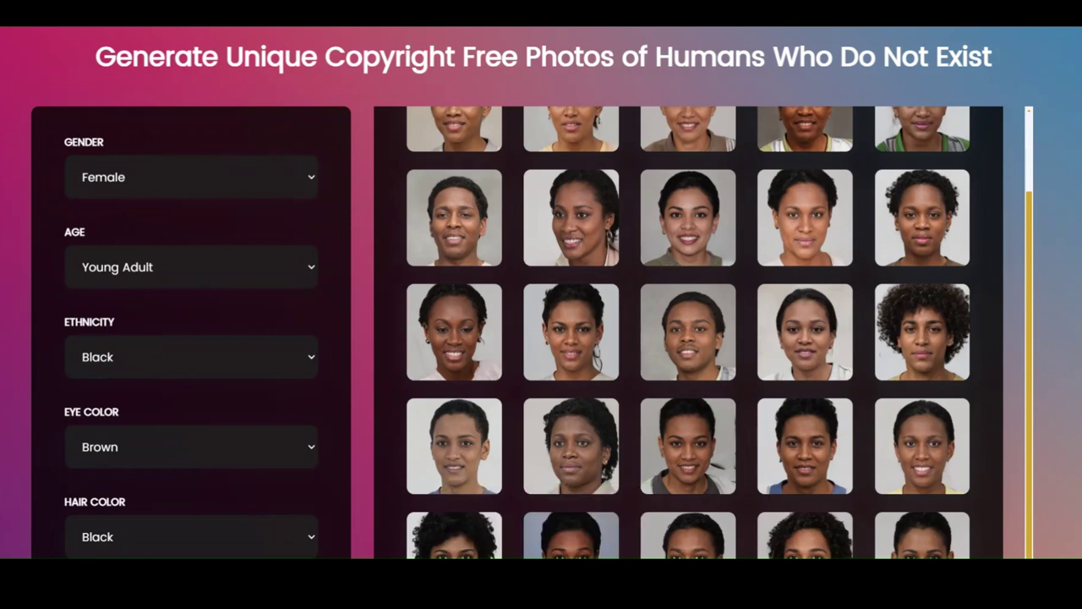
pyautogui.scroll(-2, 633, 442)
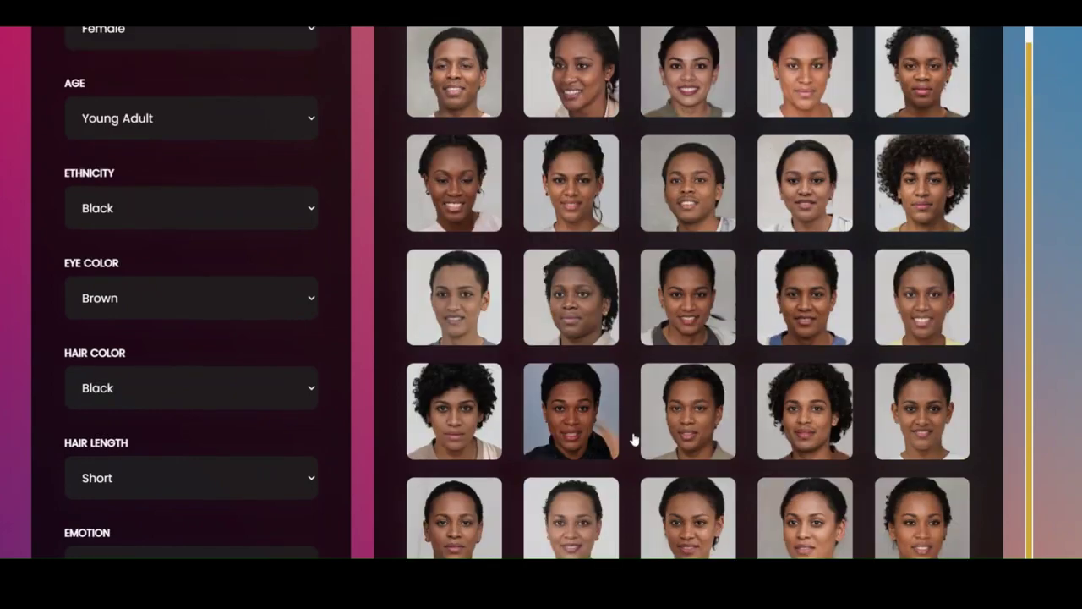
pyautogui.click(665, 323)
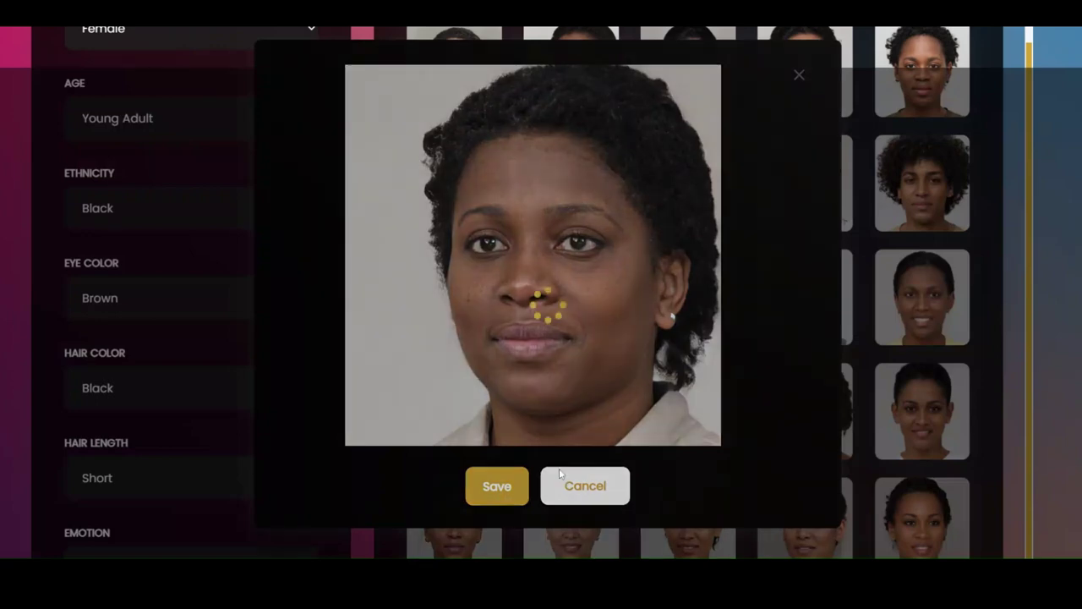
pyautogui.click(563, 473)
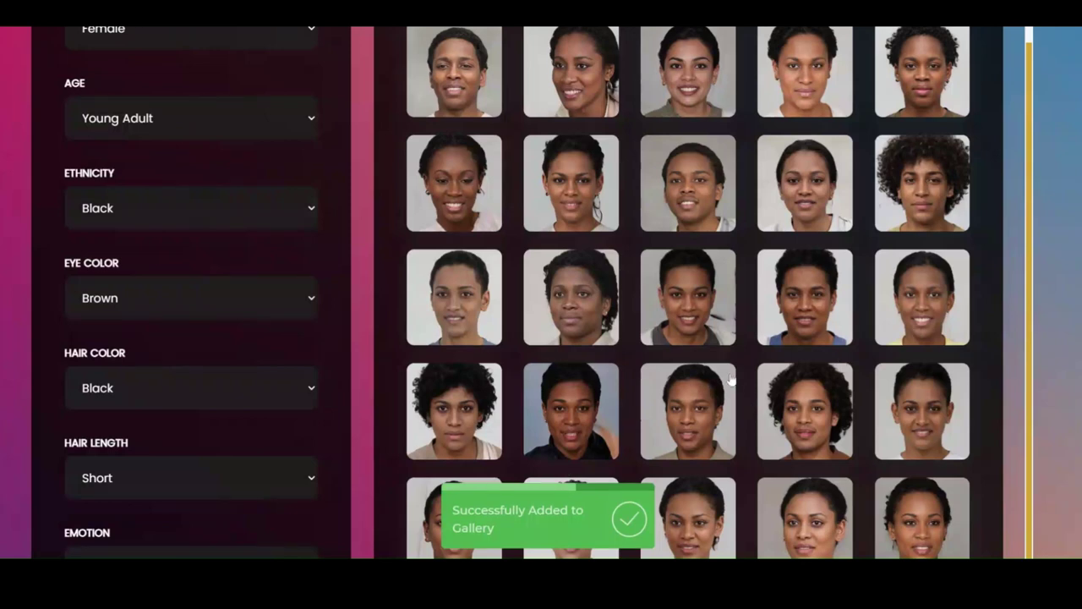
# Save the portrait of the woman in the grey-green top in the middle of the last row to the gallery.
pyautogui.scroll(-2, 731, 381)
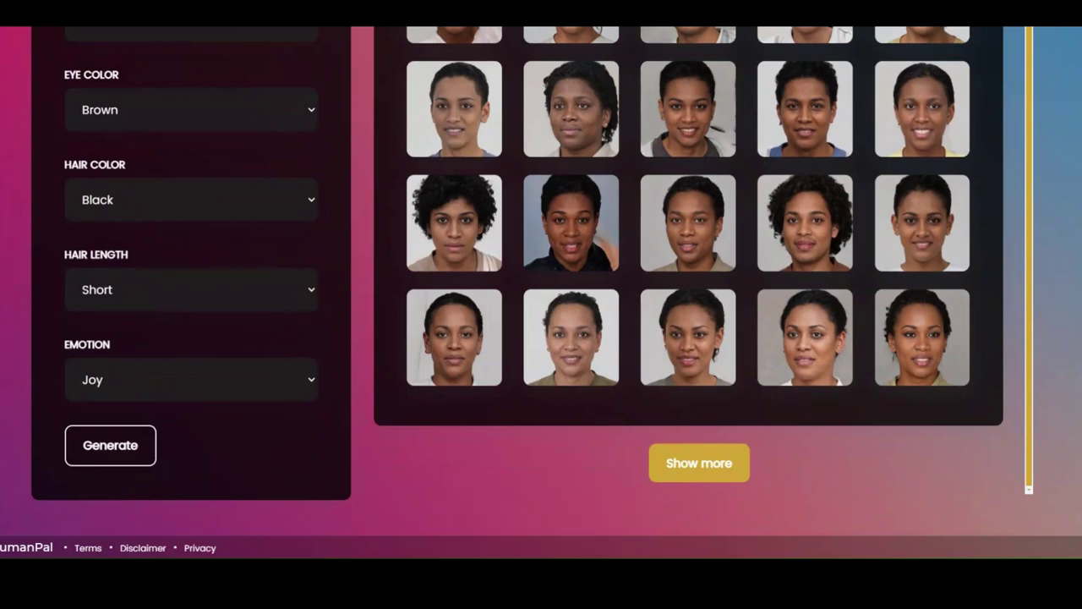
pyautogui.click(709, 357)
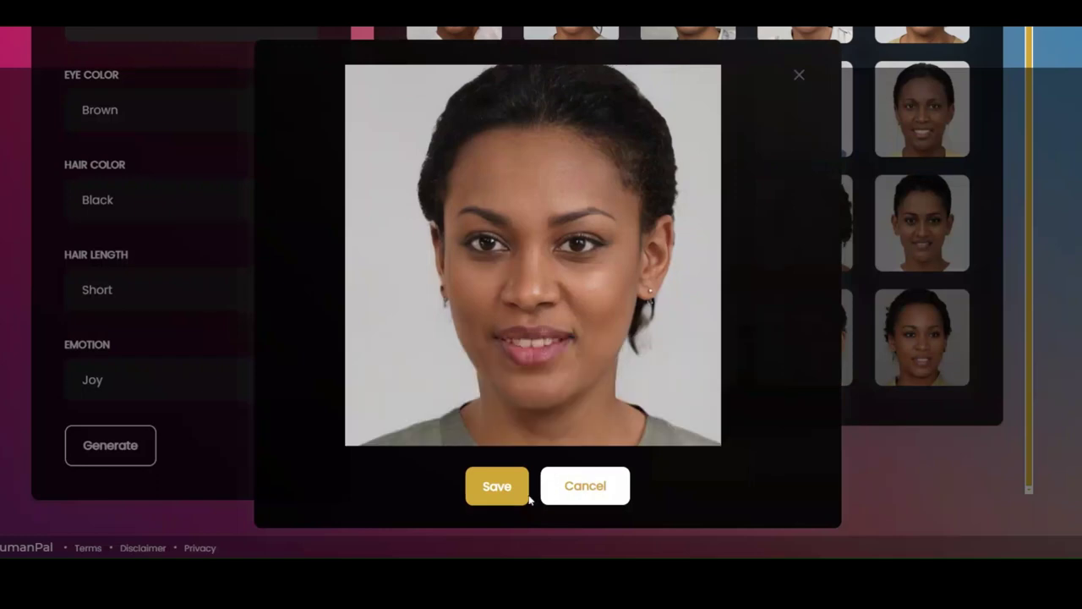
pyautogui.click(497, 486)
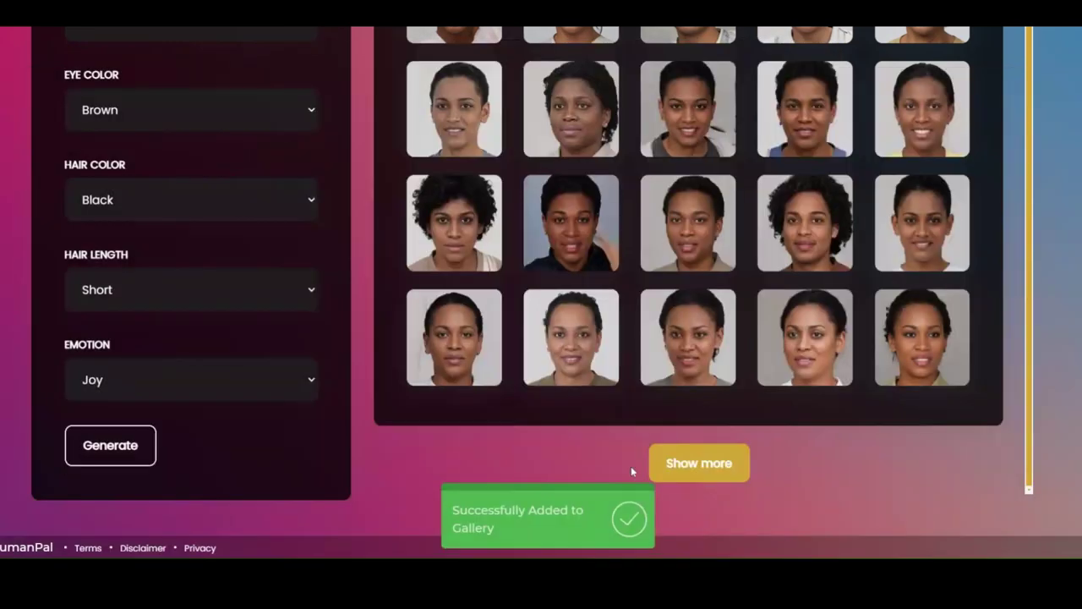
# Load more generated faces and save the portrait of the woman with gold earrings and a peach top to the gallery.
pyautogui.click(709, 459)
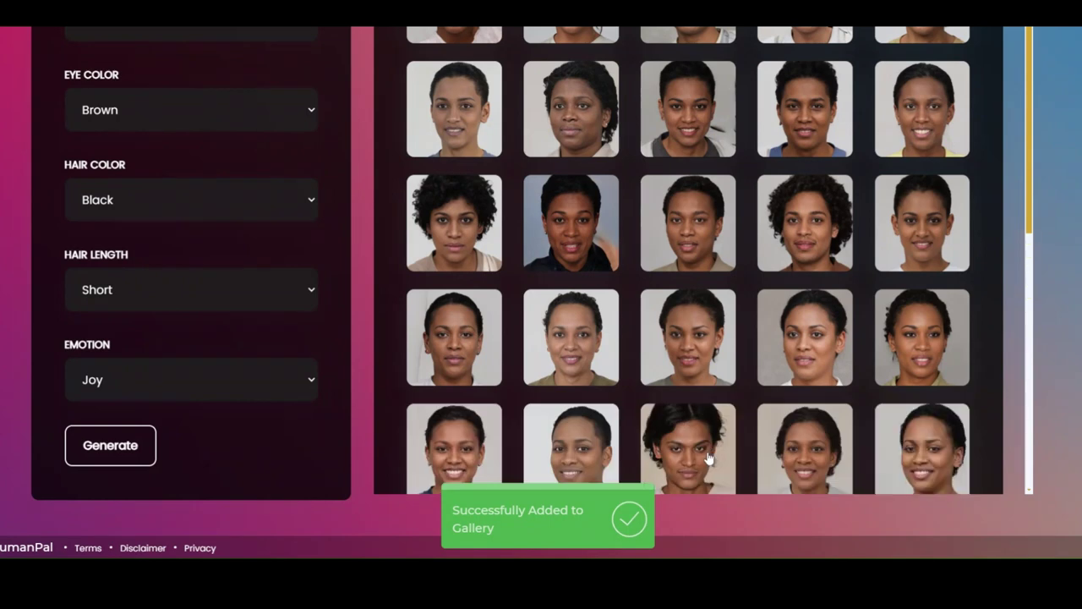
pyautogui.scroll(-2, 708, 458)
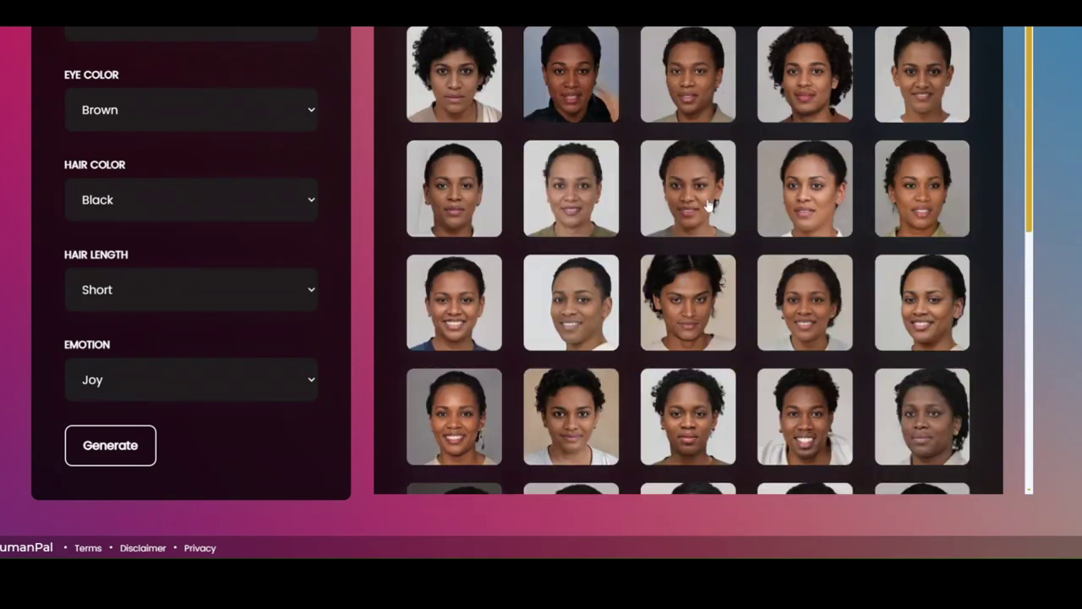
pyautogui.scroll(-3, 715, 228)
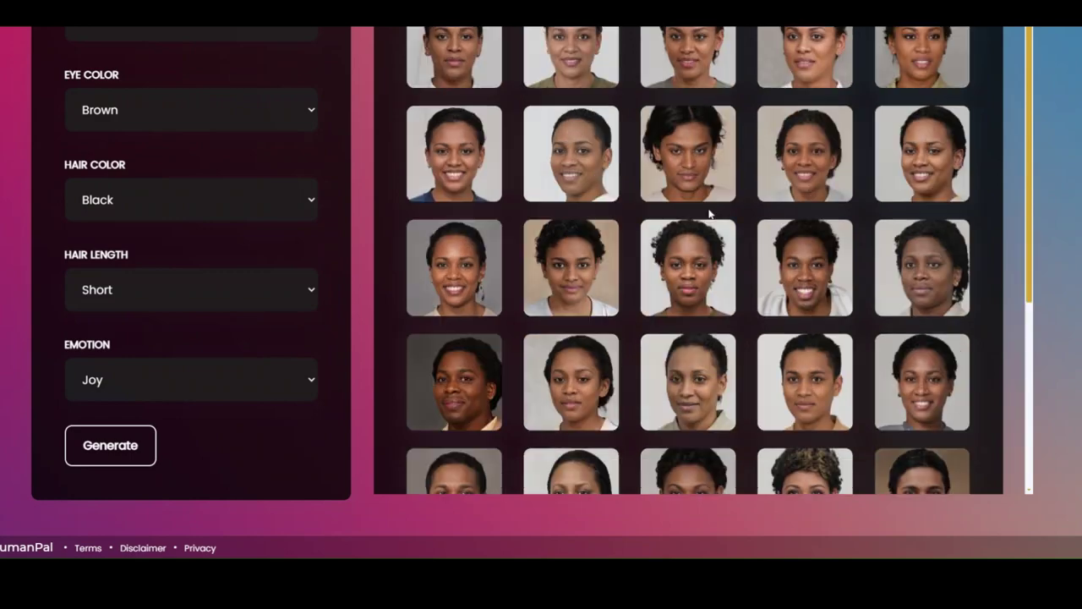
pyautogui.scroll(-2, 717, 250)
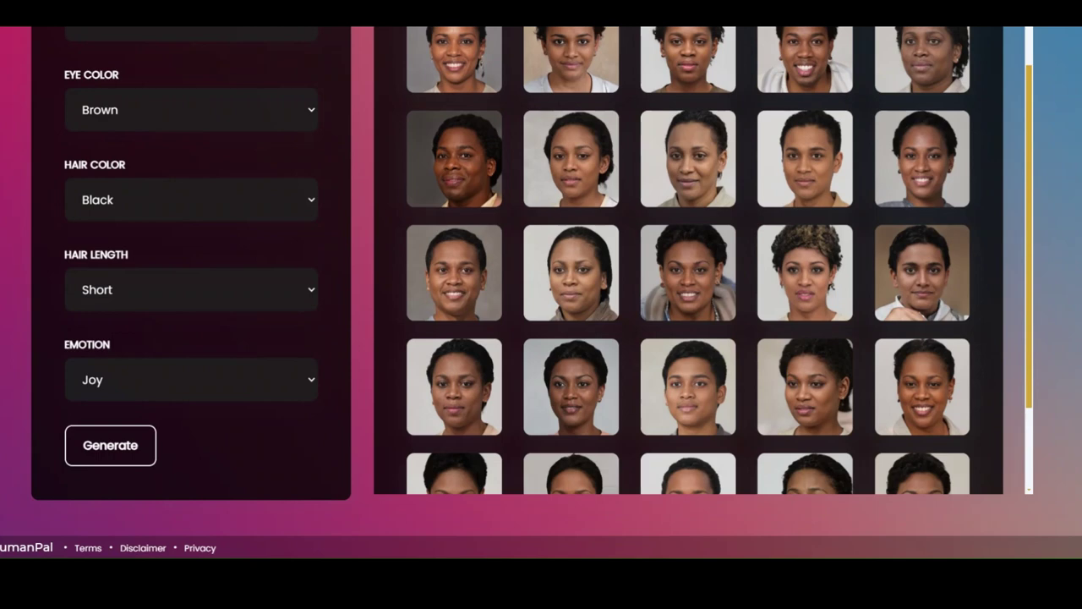
pyautogui.scroll(-1, 720, 245)
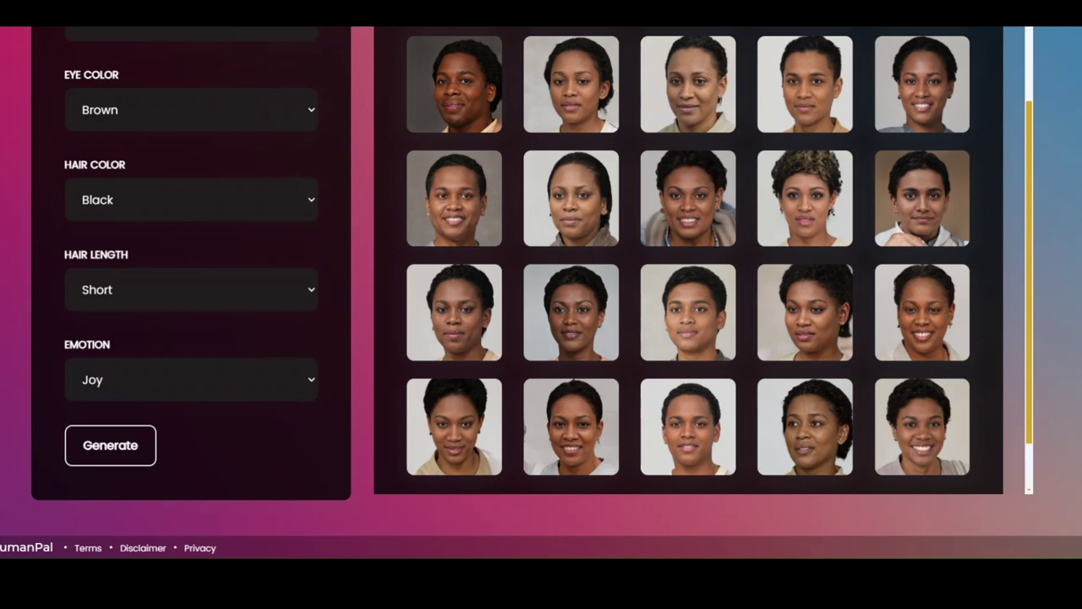
pyautogui.click(581, 337)
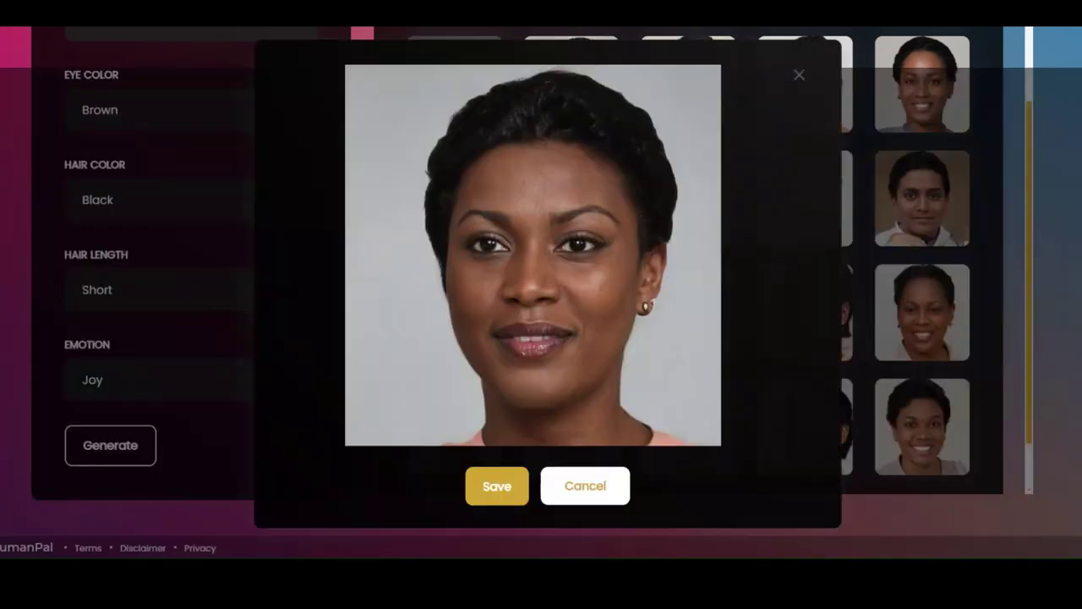
pyautogui.click(494, 489)
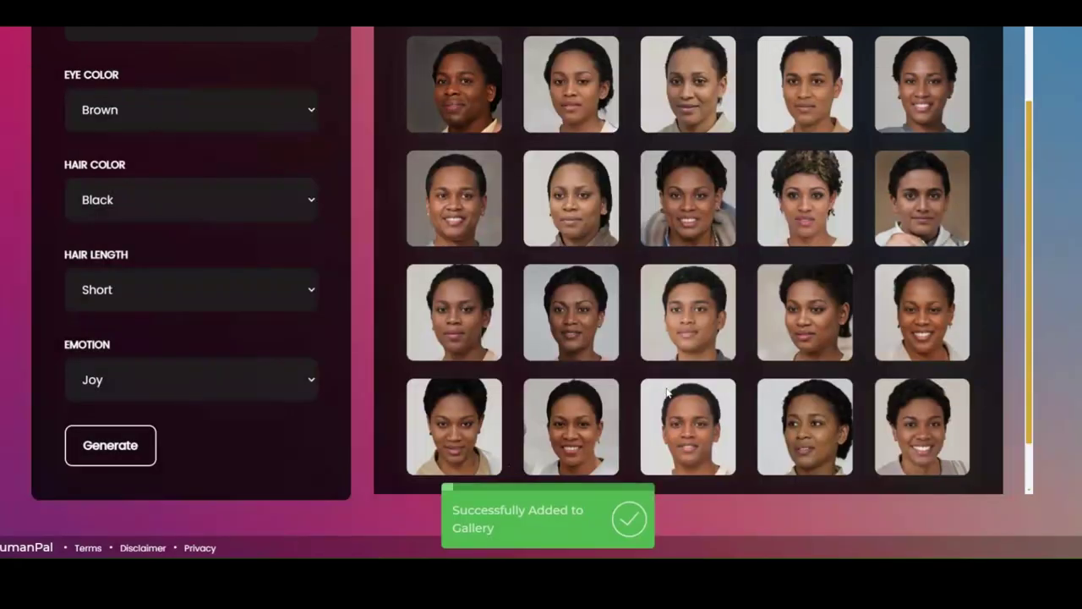
# Open the portrait of the smiling short-haired woman at the end of the last row for a closer look.
pyautogui.scroll(-1, 717, 390)
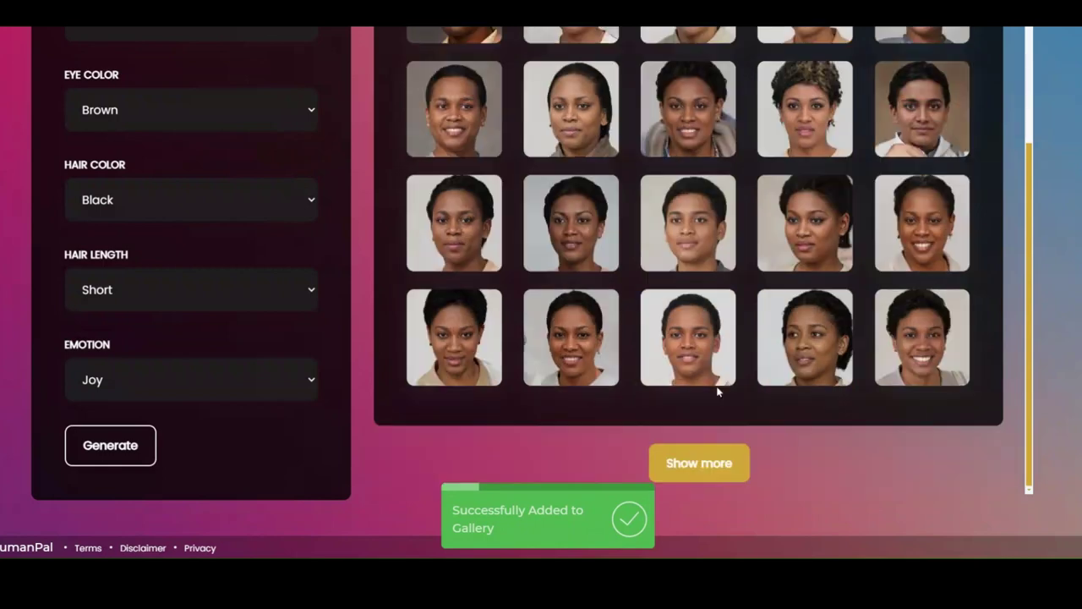
pyautogui.click(912, 342)
# Generate a fresh set of young adult Black female faces using the same settings.
pyautogui.scroll(10, 578, 191)
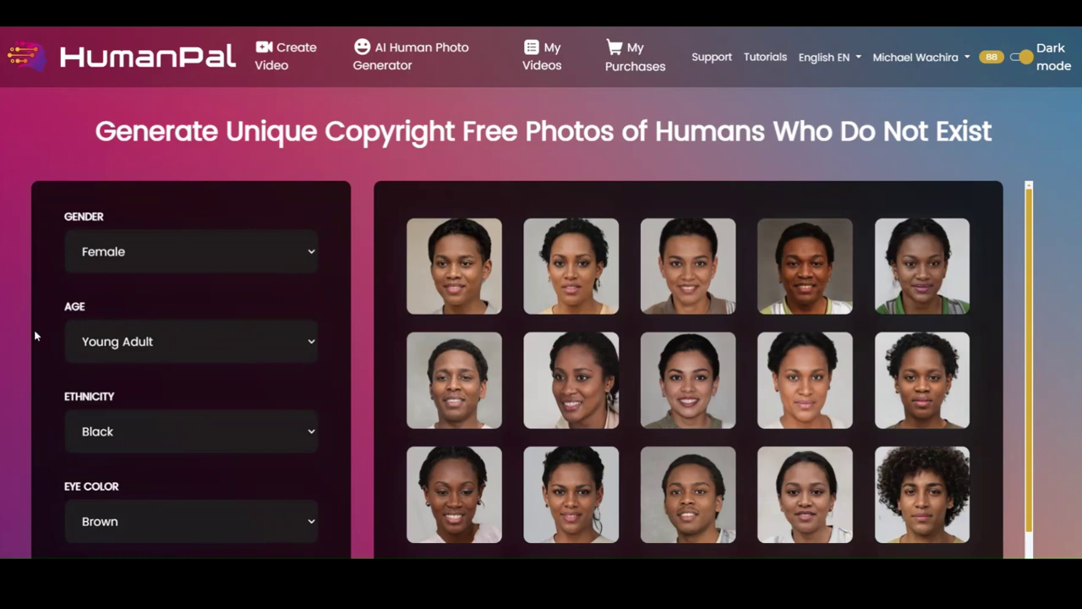
pyautogui.scroll(-3, 192, 472)
pyautogui.scroll(-1, 192, 472)
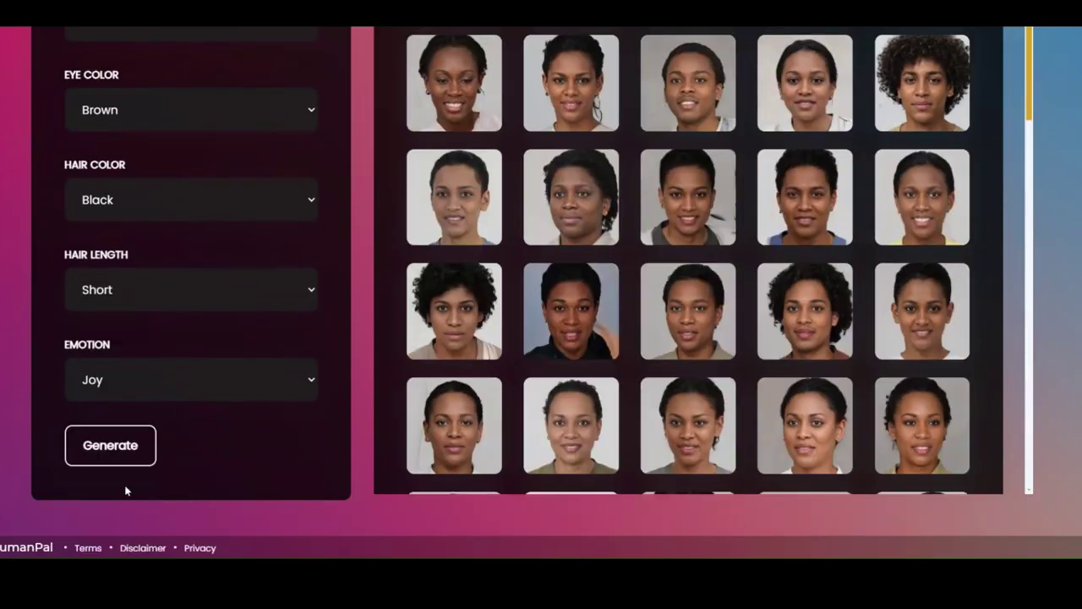
pyautogui.click(117, 453)
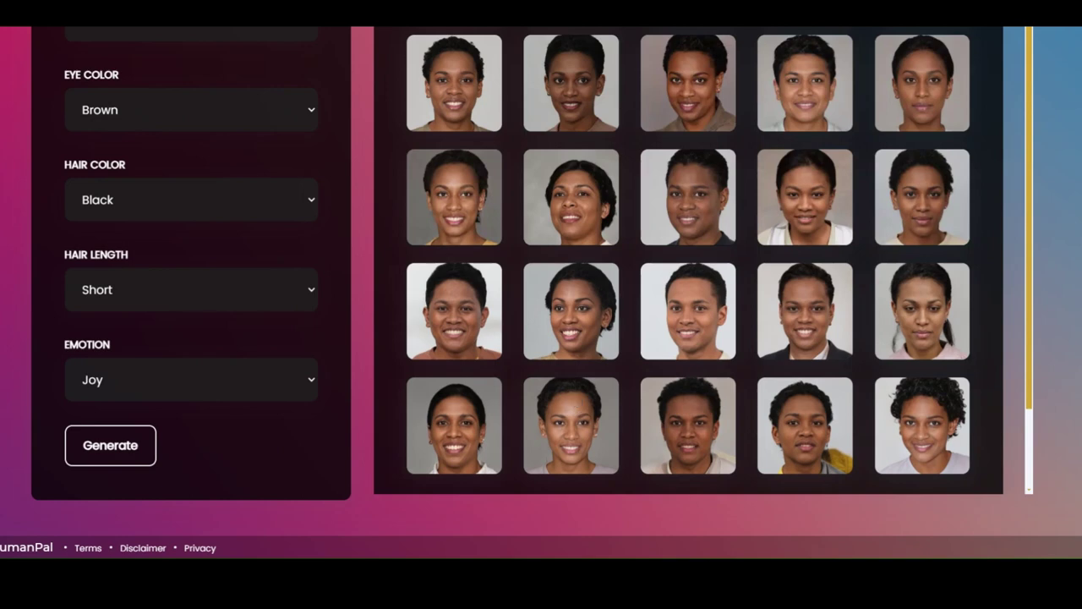
# Preview the portraits with the pale mint top, the yellow-accented background and the rust top, dismissing each, and look over the remaining faces.
pyautogui.click(829, 89)
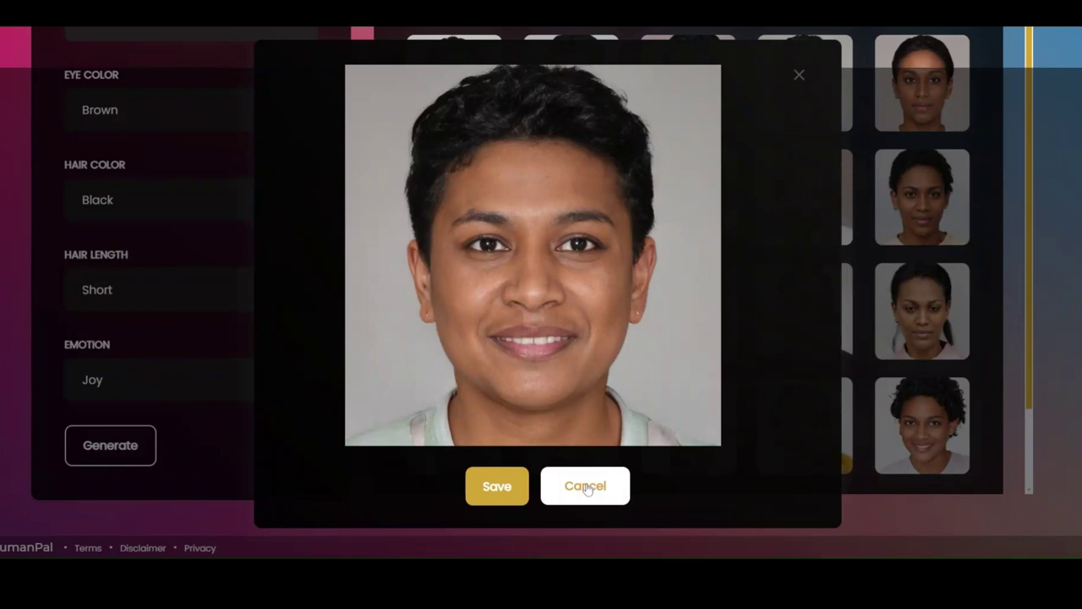
pyautogui.click(586, 488)
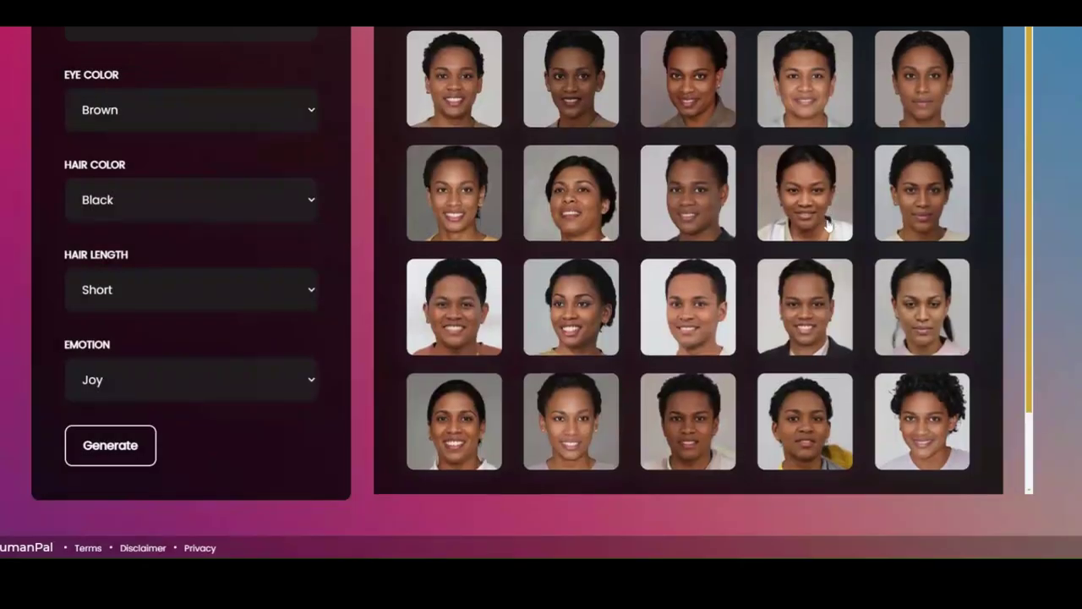
pyautogui.scroll(-1, 828, 224)
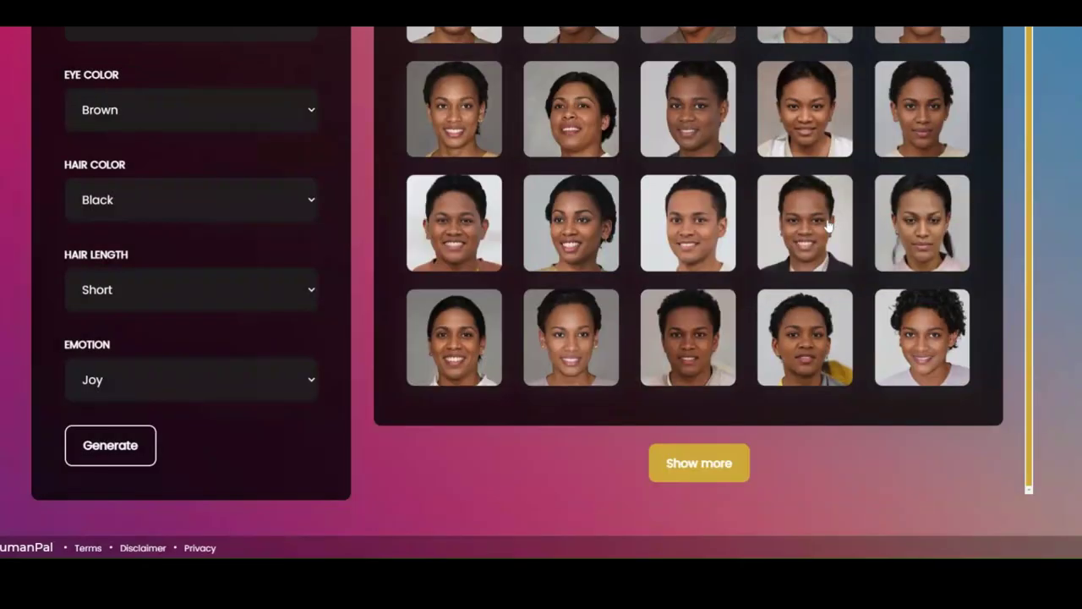
pyautogui.click(798, 330)
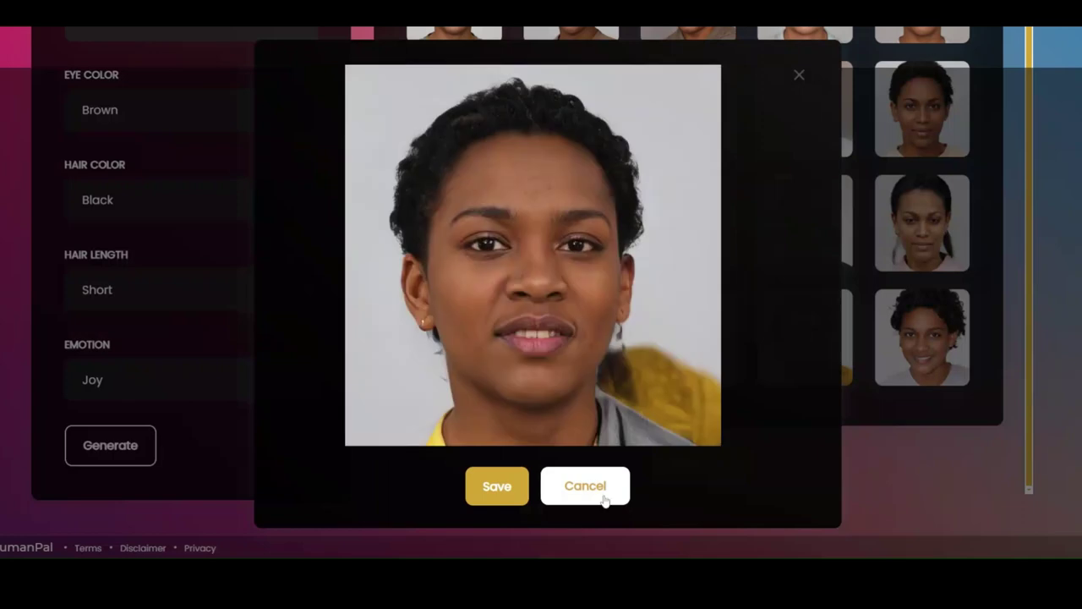
pyautogui.click(604, 501)
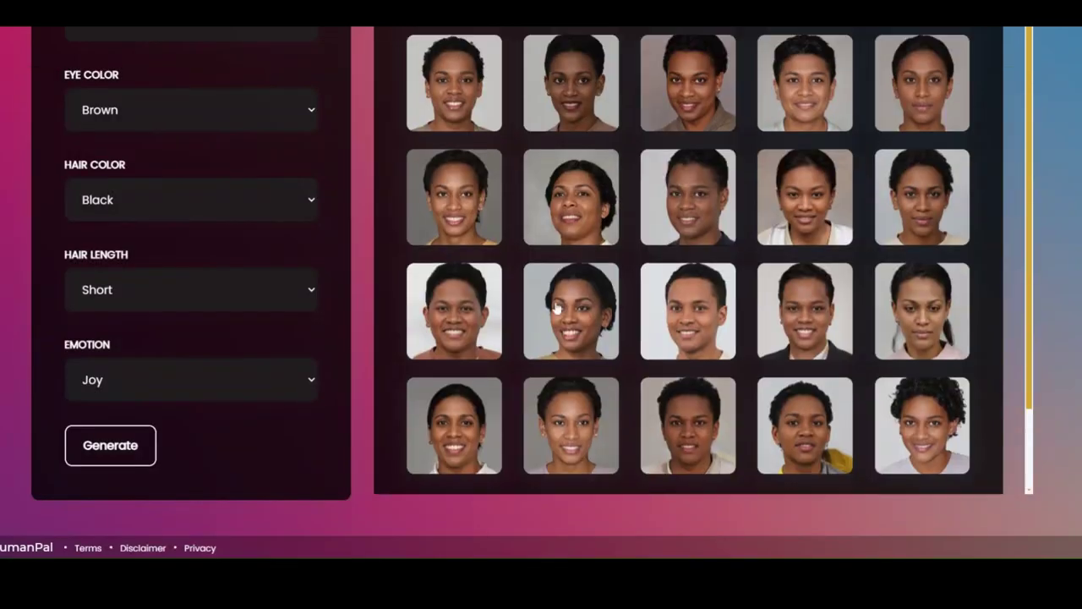
pyautogui.click(497, 342)
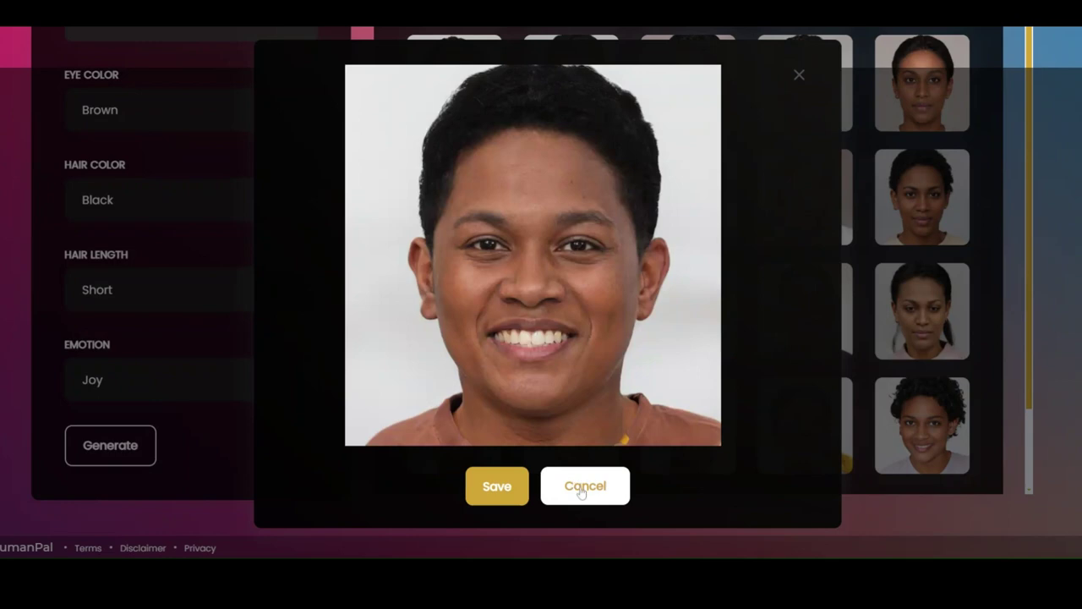
pyautogui.click(585, 493)
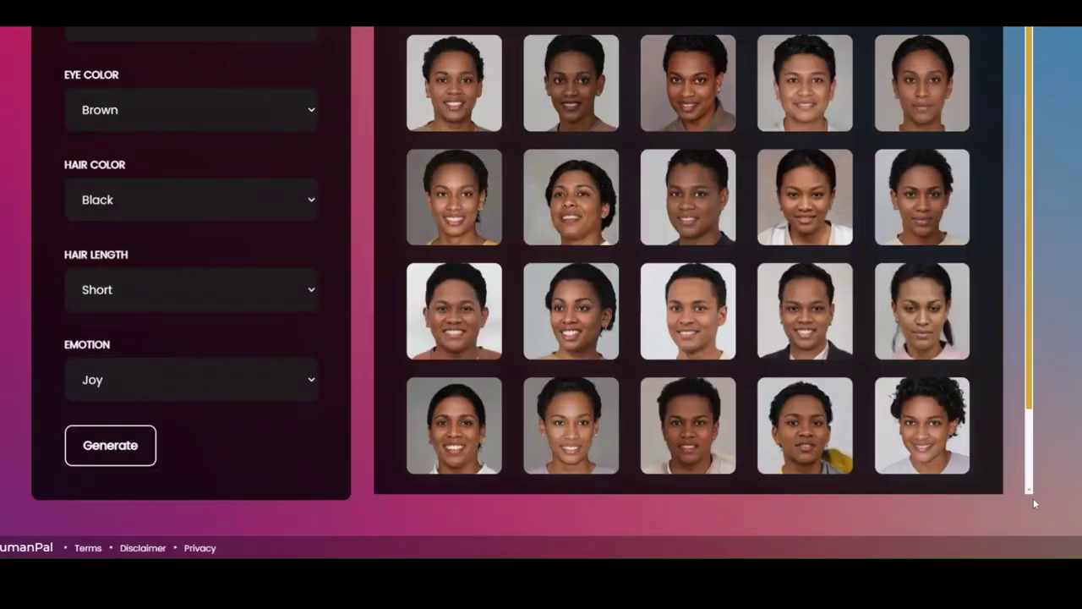
pyautogui.scroll(-2, 1033, 498)
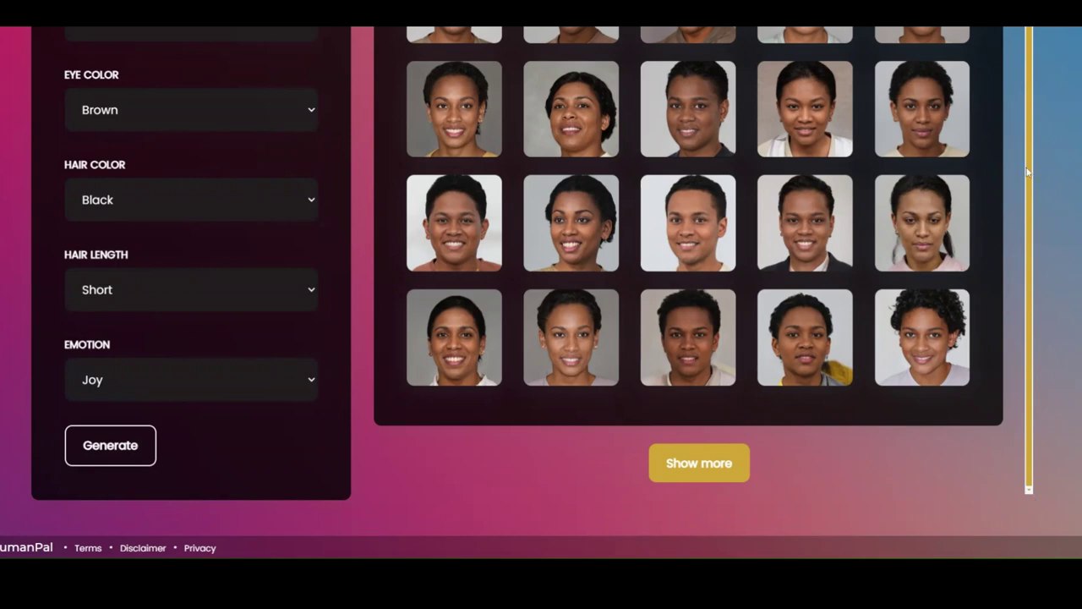
pyautogui.scroll(2, 1029, 173)
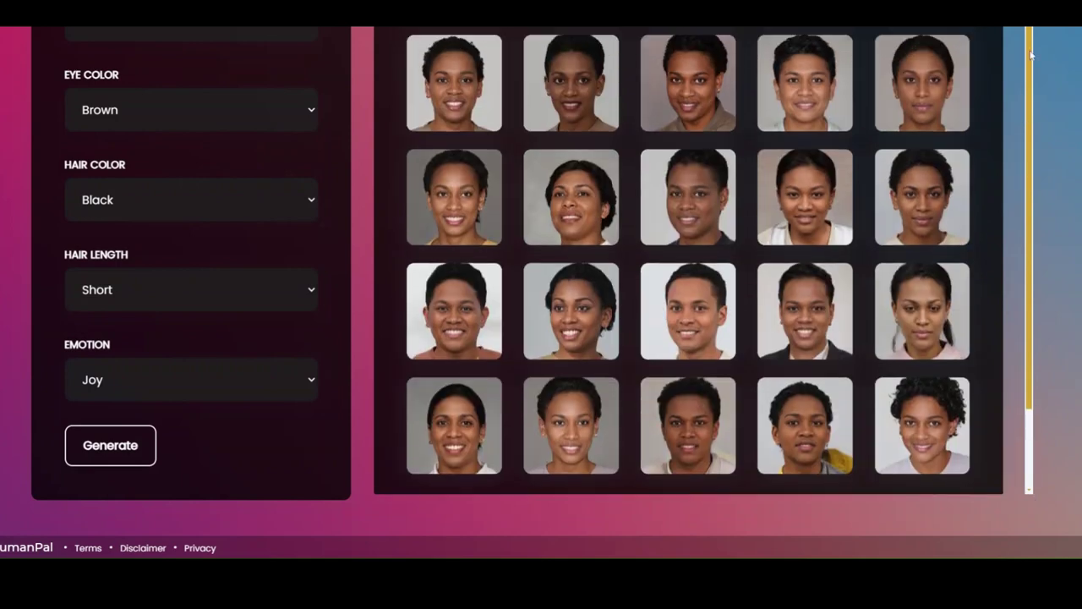
# Change the gender to Male and generate a new set of faces with the other settings kept.
pyautogui.scroll(1, 983, 145)
pyautogui.scroll(5, 983, 148)
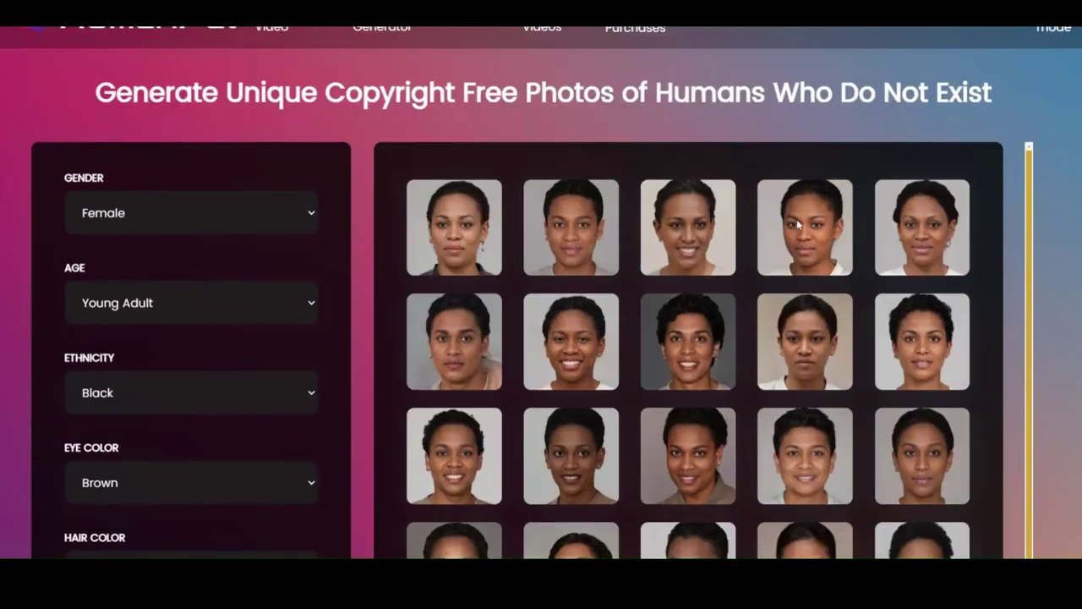
pyautogui.scroll(1, 797, 223)
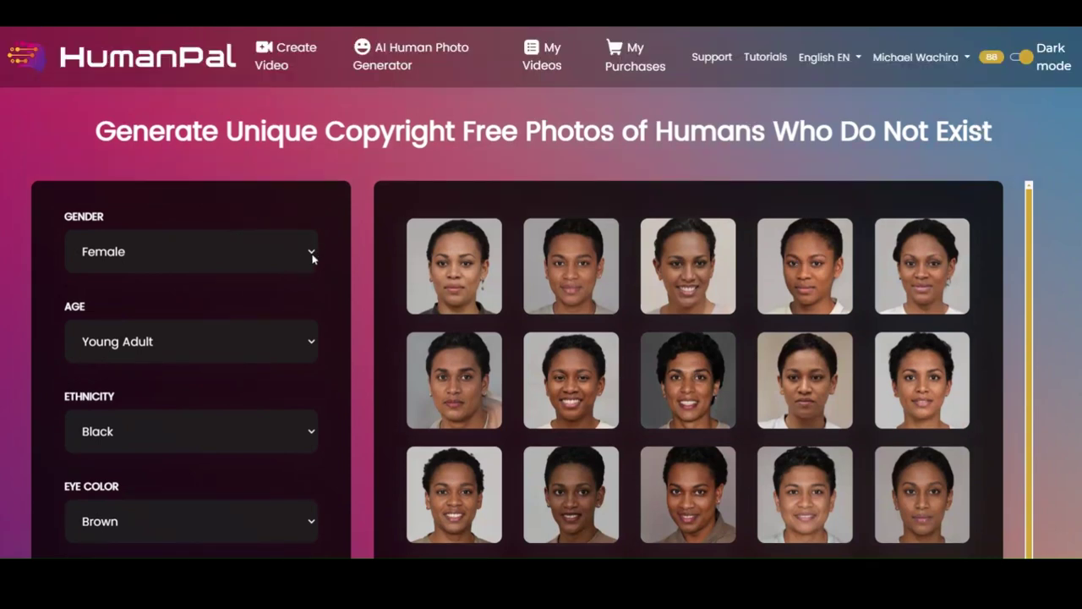
pyautogui.click(281, 277)
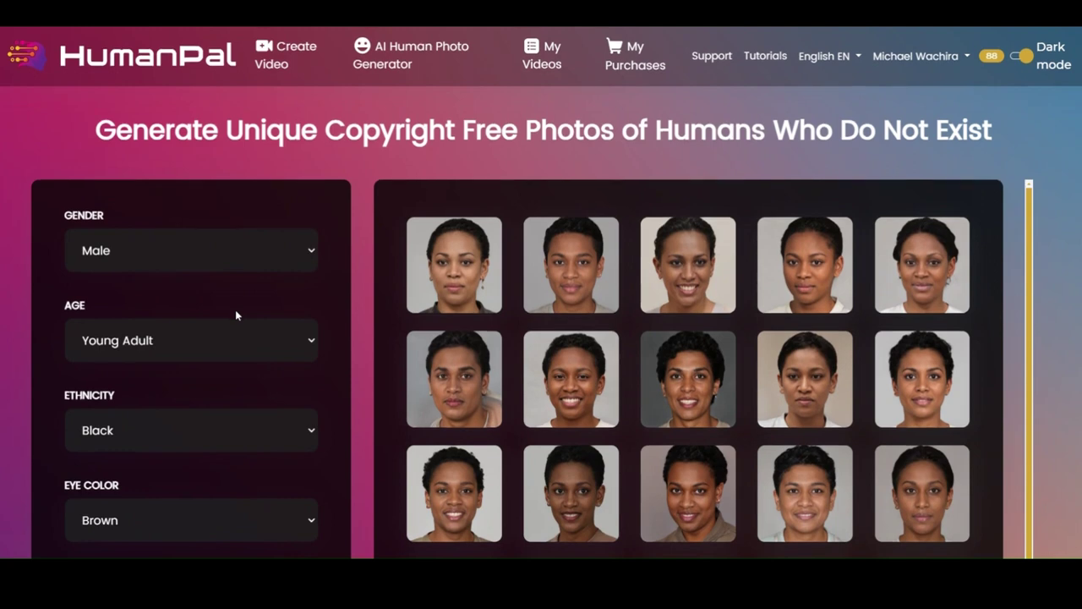
pyautogui.scroll(-5, 235, 309)
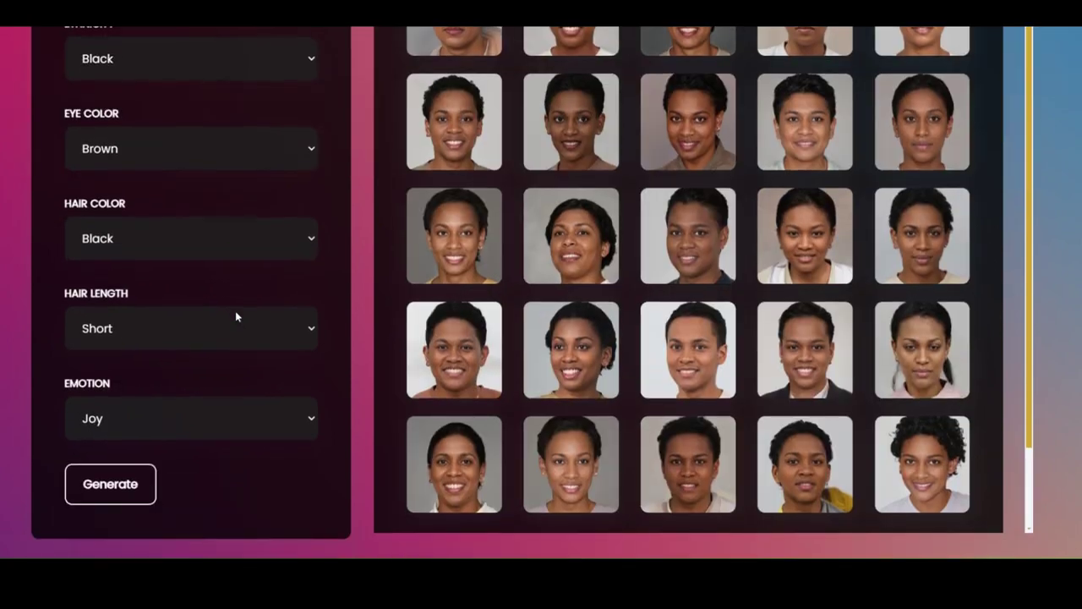
pyautogui.scroll(-1, 235, 312)
pyautogui.click(132, 454)
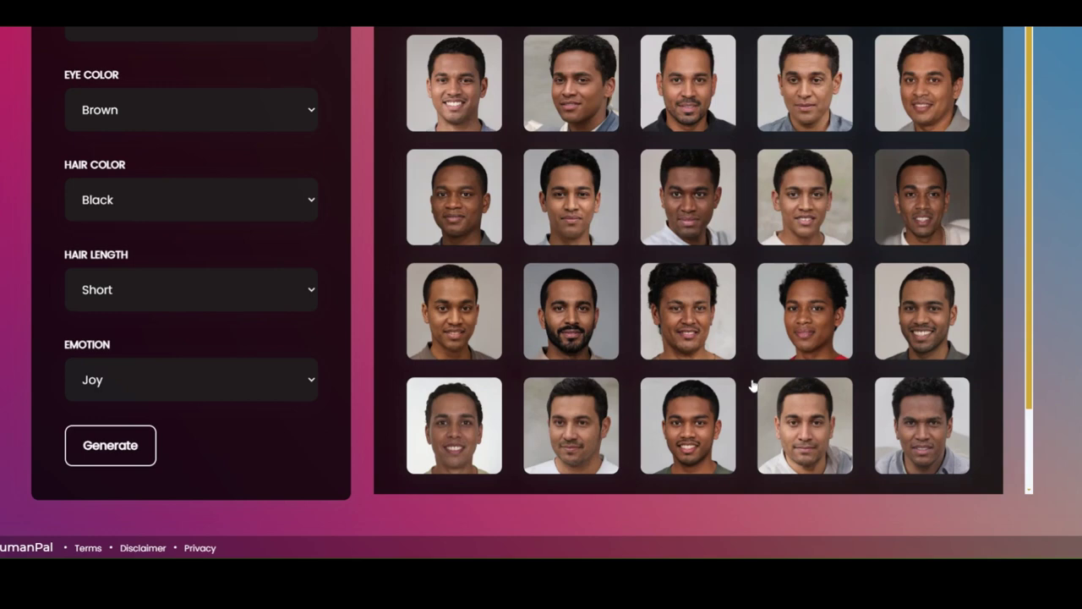
# Save the last-row portrait of the smiling man in the green top and the short-haired man in the dark grey collar to the gallery.
pyautogui.scroll(-2, 753, 385)
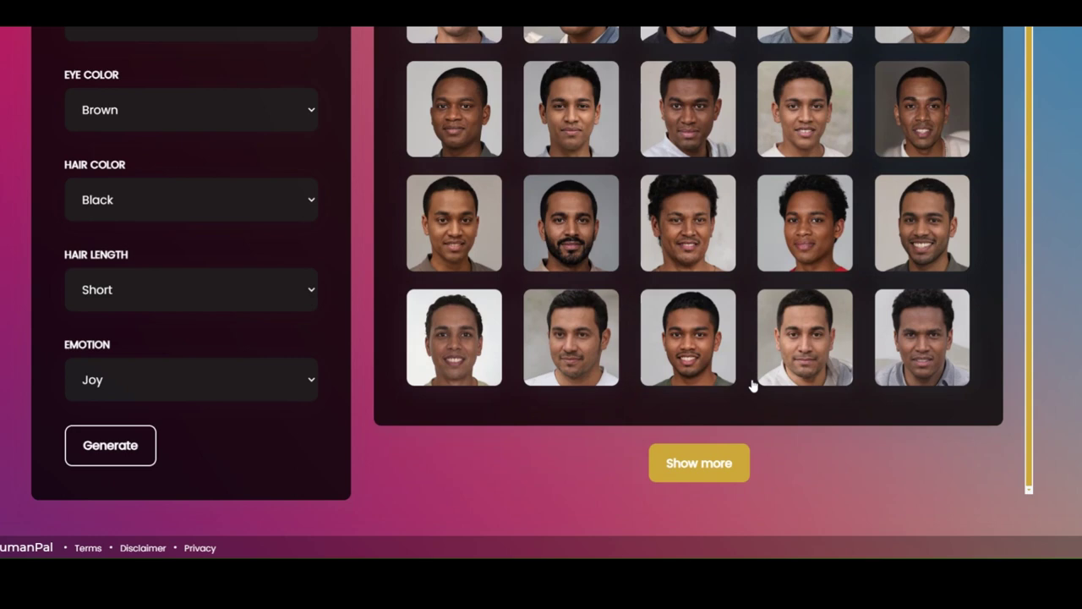
pyautogui.click(701, 359)
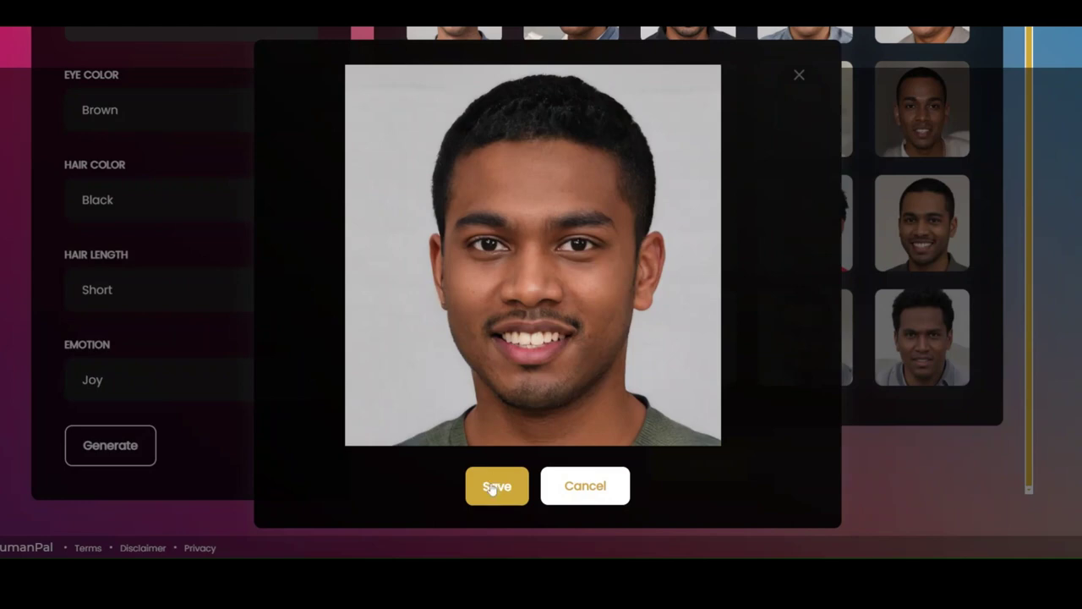
pyautogui.click(495, 487)
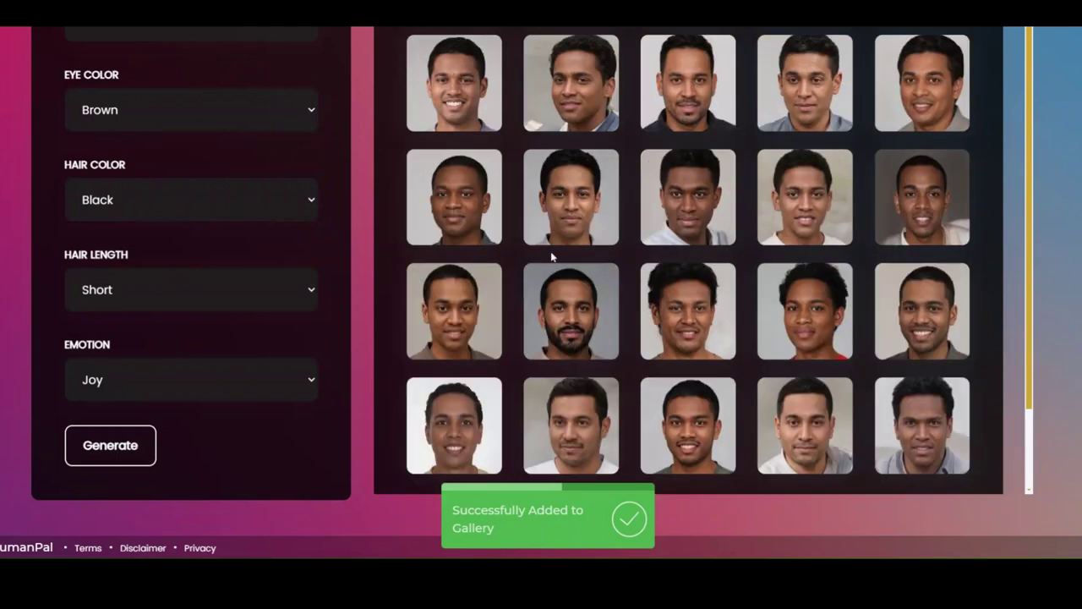
pyautogui.click(556, 253)
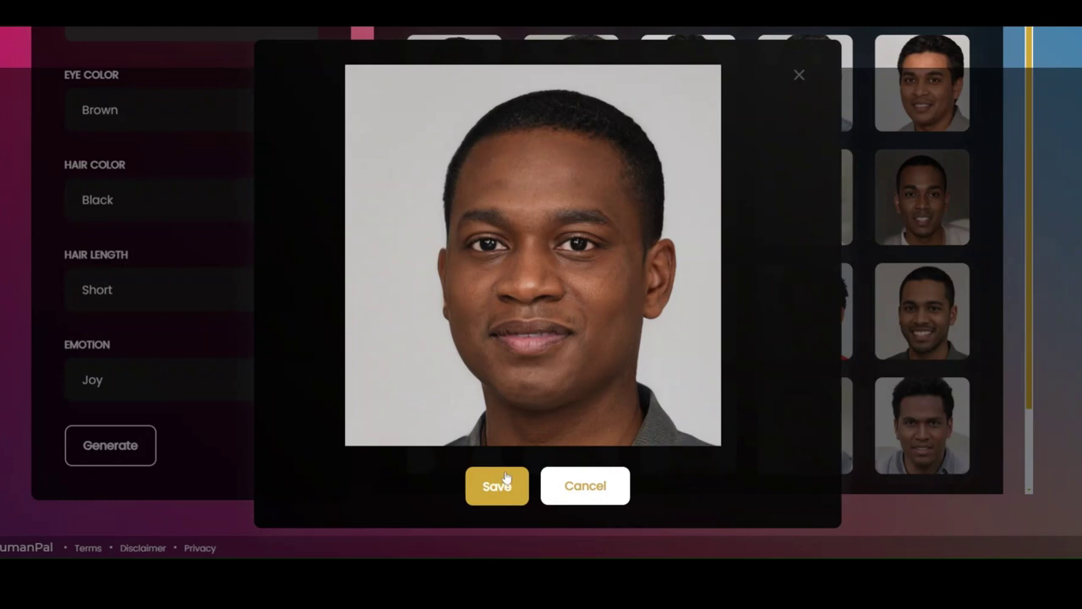
pyautogui.click(506, 479)
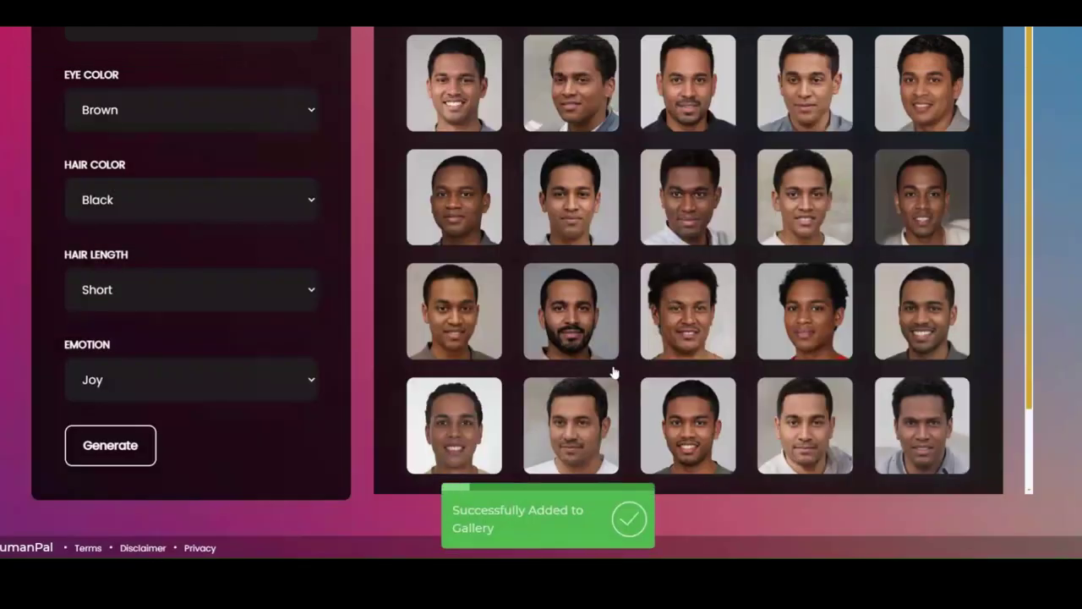
pyautogui.scroll(1, 615, 368)
pyautogui.scroll(3, 614, 370)
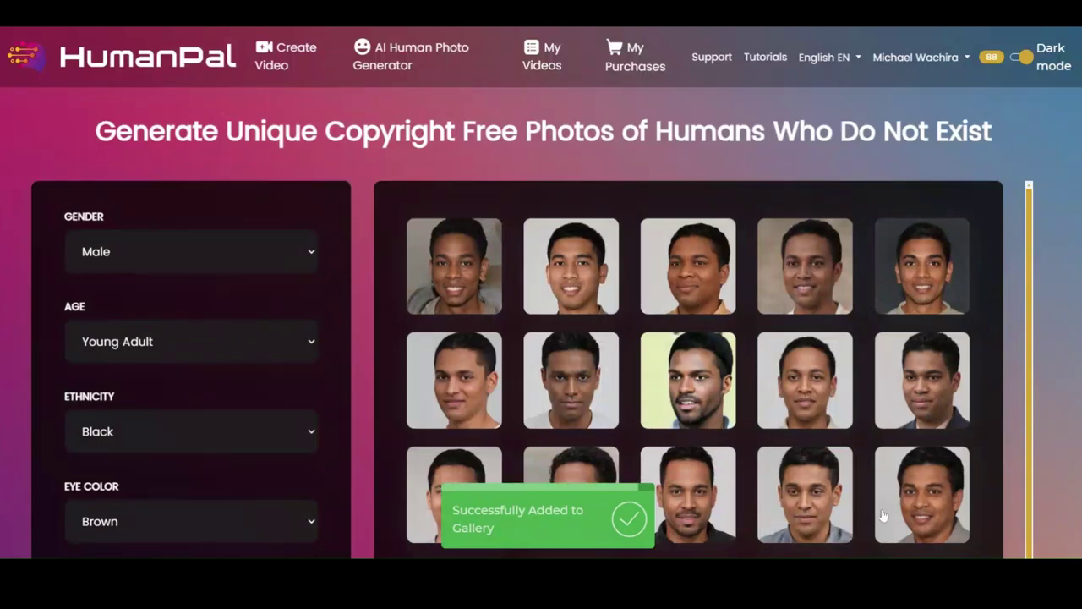
pyautogui.scroll(-1, 882, 512)
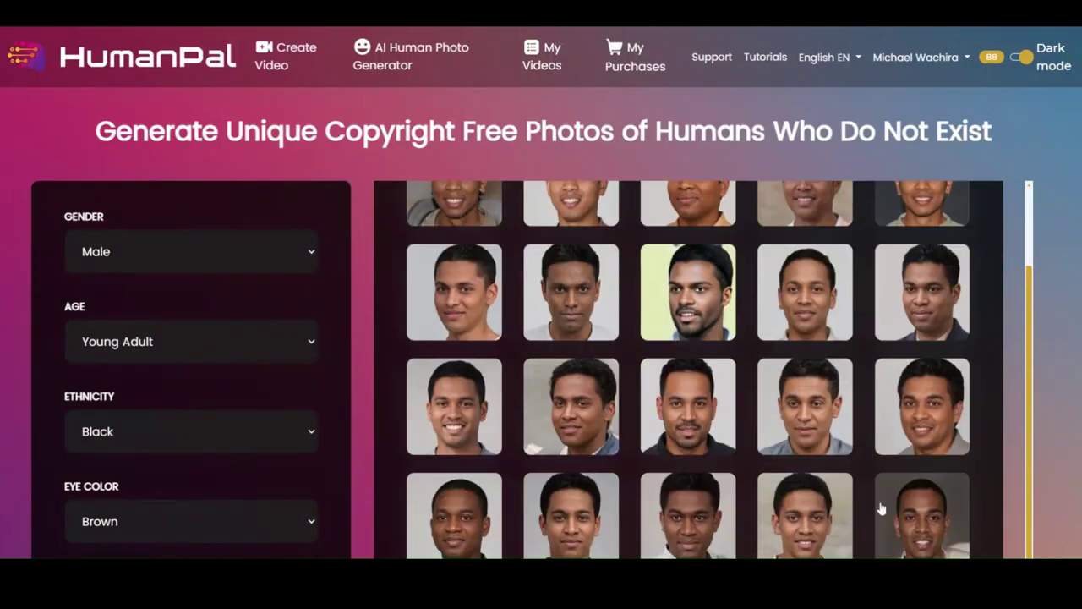
pyautogui.scroll(-4, 882, 507)
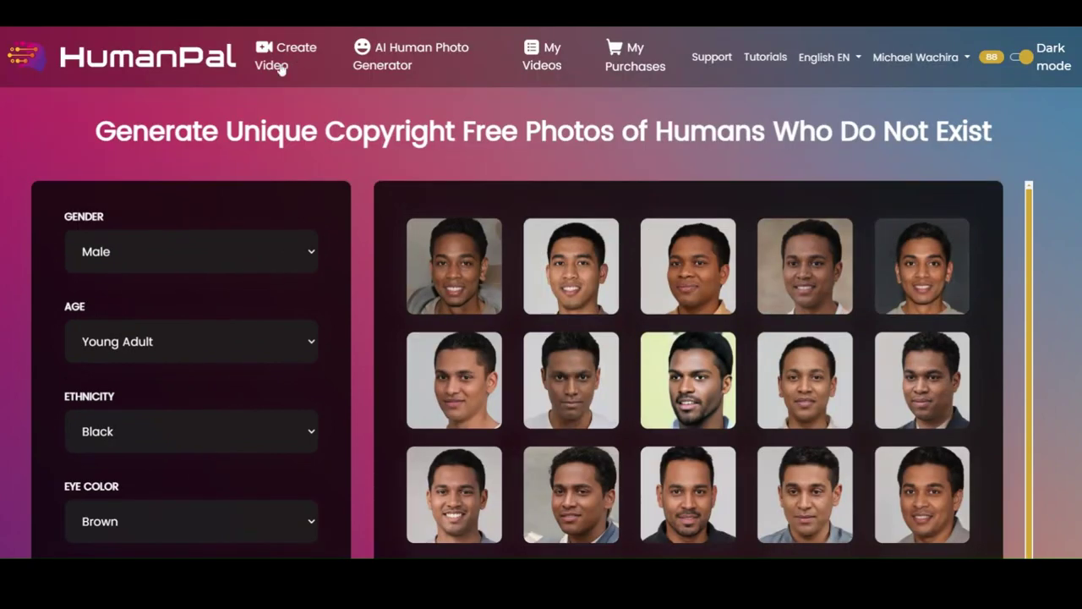
# Start a new video, choose the Green Screen Wide video type and continue to the template choice.
pyautogui.click(282, 67)
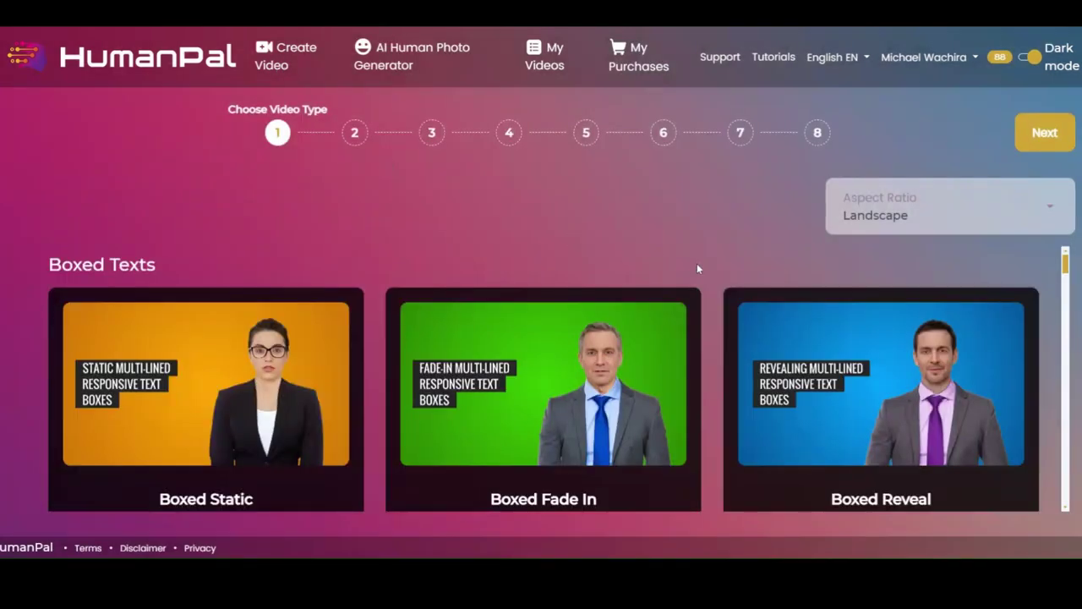
pyautogui.scroll(-2, 698, 267)
pyautogui.scroll(-1, 698, 271)
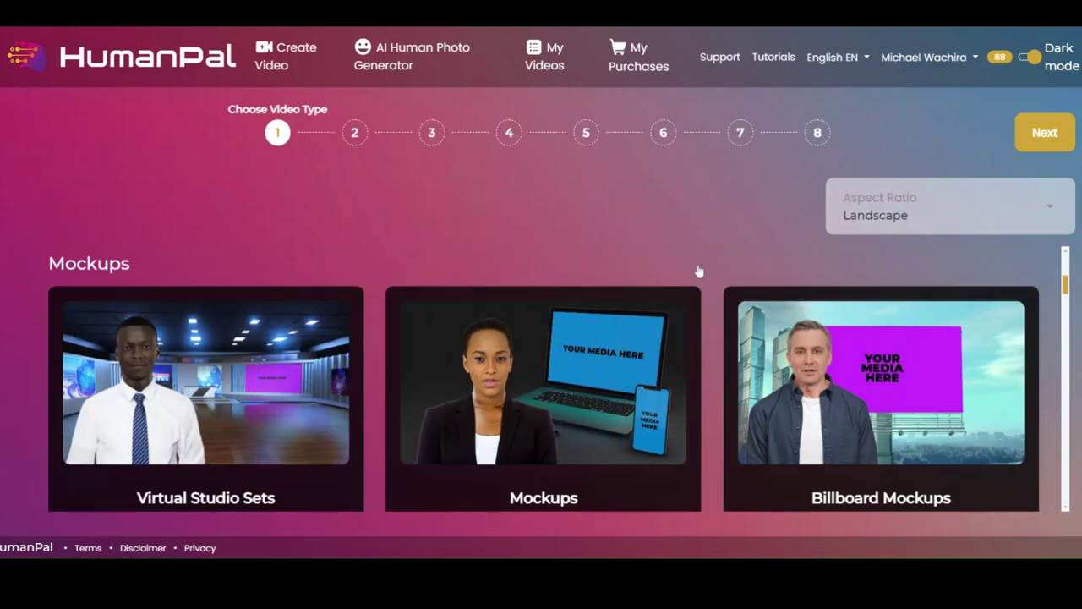
pyautogui.scroll(-5, 698, 271)
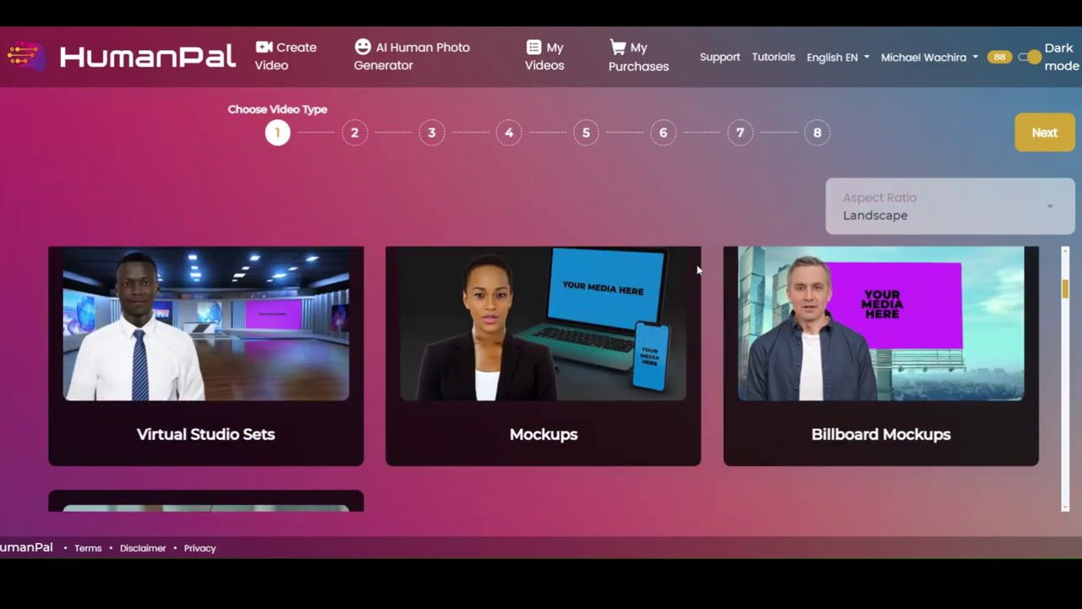
pyautogui.scroll(-10, 698, 276)
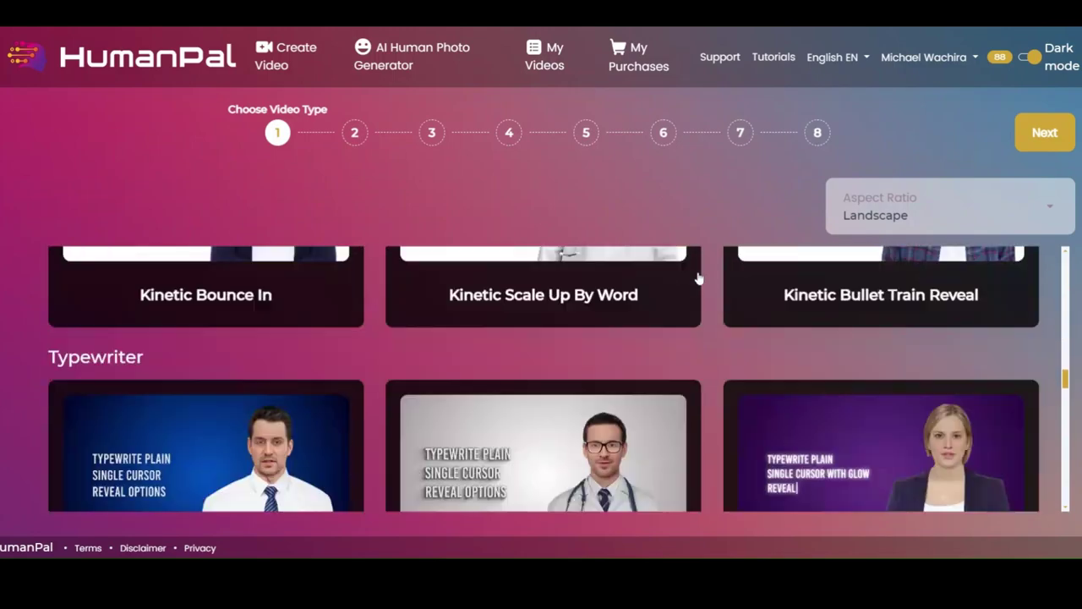
pyautogui.scroll(-8, 698, 278)
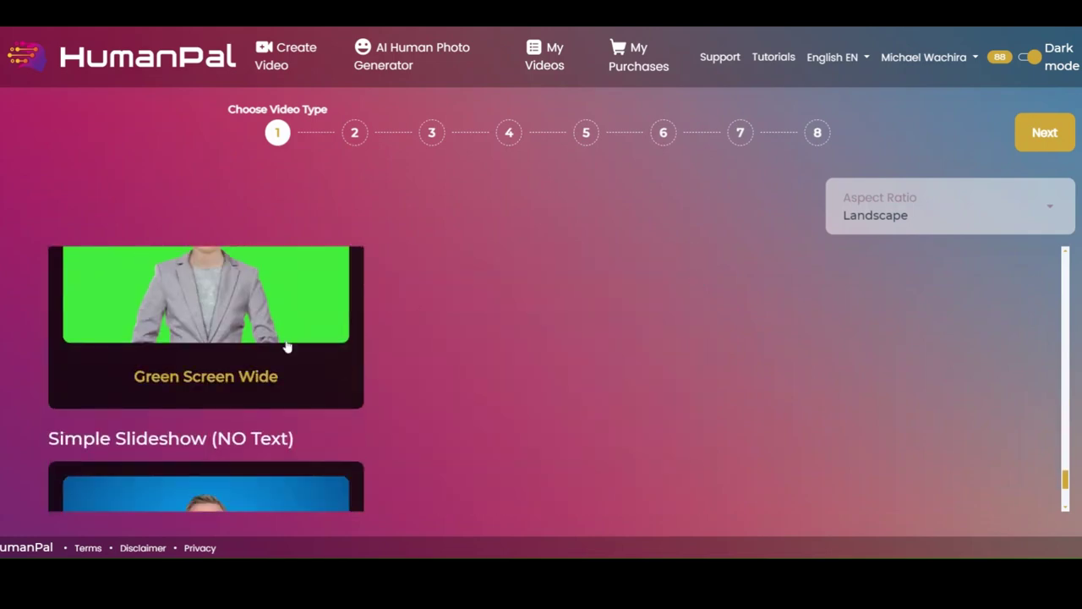
pyautogui.scroll(-3, 335, 367)
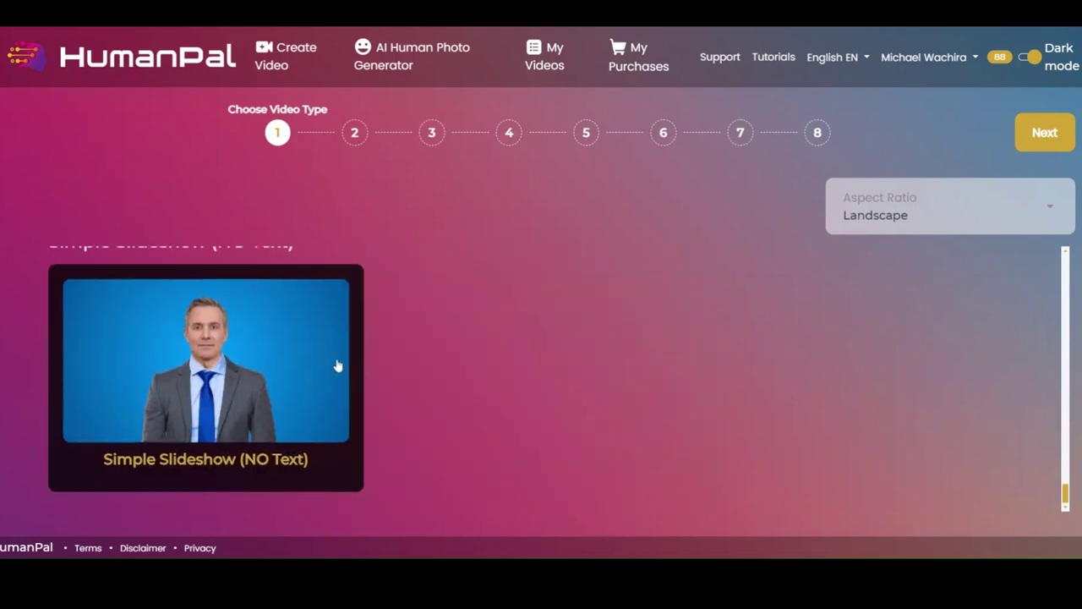
pyautogui.scroll(5, 337, 365)
pyautogui.scroll(-3, 337, 366)
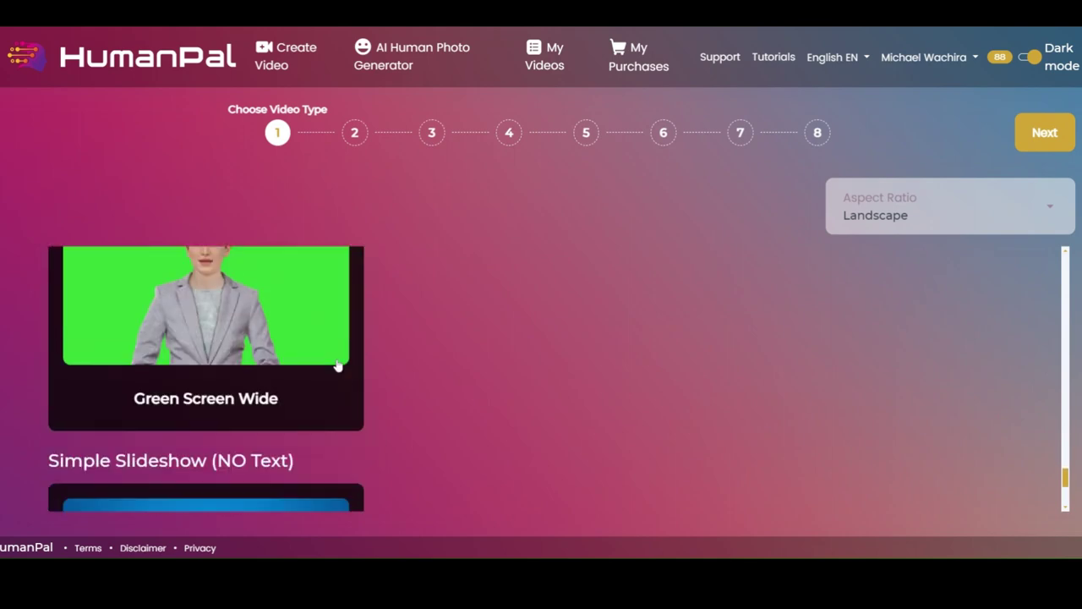
pyautogui.click(337, 301)
pyautogui.click(1063, 126)
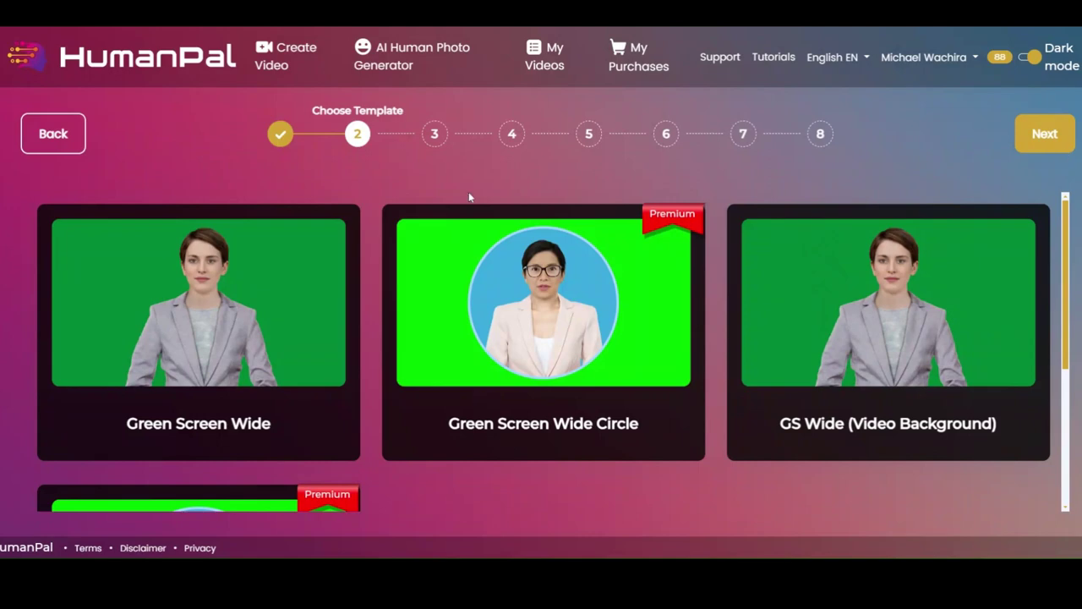
# Select the plain Green Screen Wide template and continue to the avatar choice.
pyautogui.click(236, 291)
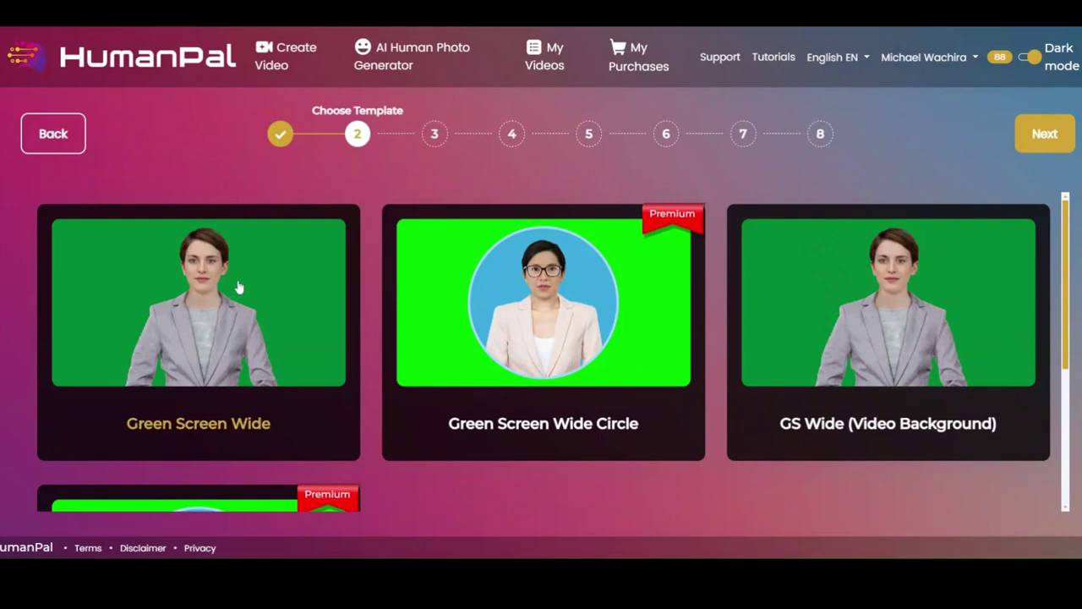
pyautogui.click(238, 288)
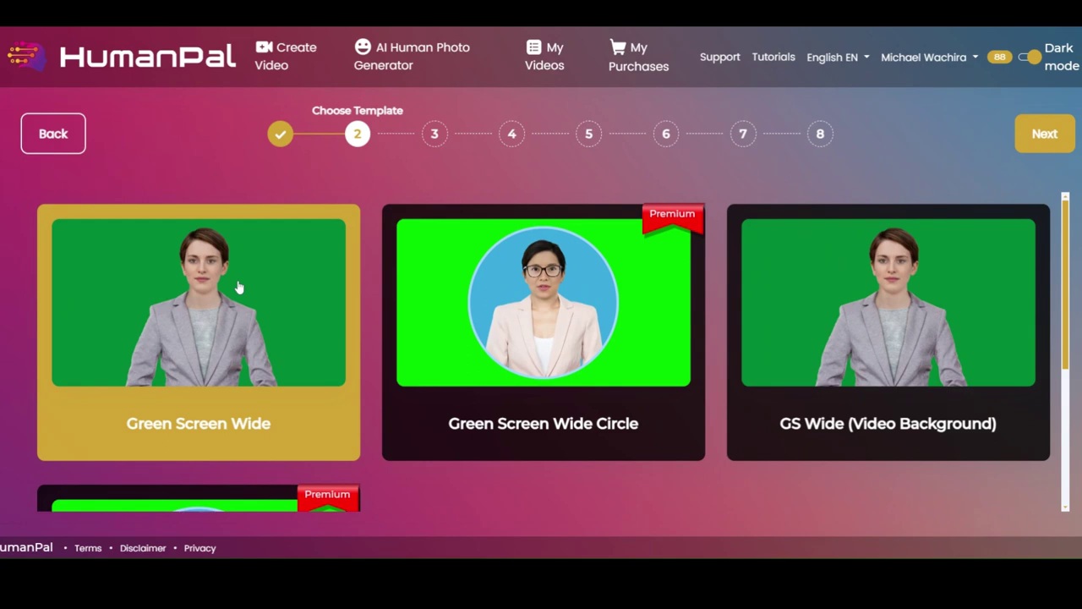
pyautogui.click(1070, 137)
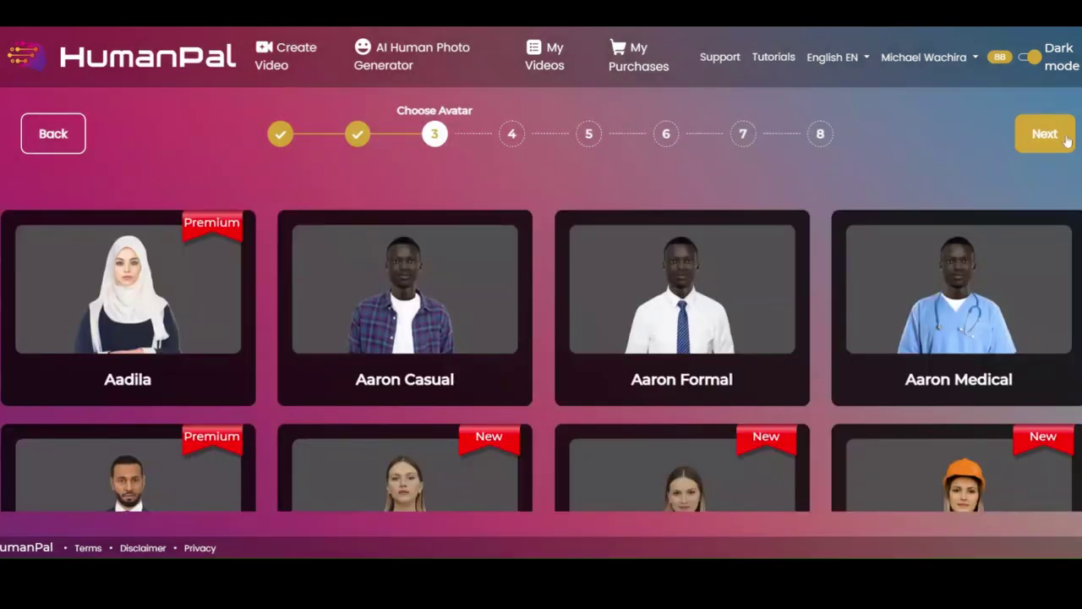
# Look through the whole avatar list down to Yumiko Formal and return to the first row.
pyautogui.moveTo(707, 256)
pyautogui.scroll(-1, 698, 263)
pyautogui.scroll(-15, 698, 263)
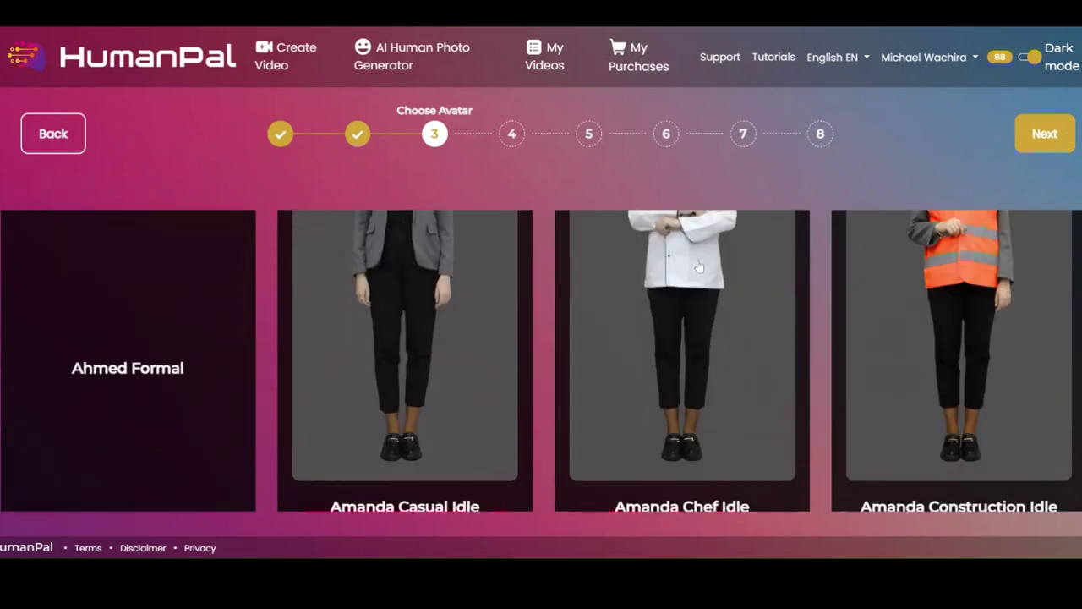
pyautogui.scroll(-10, 701, 280)
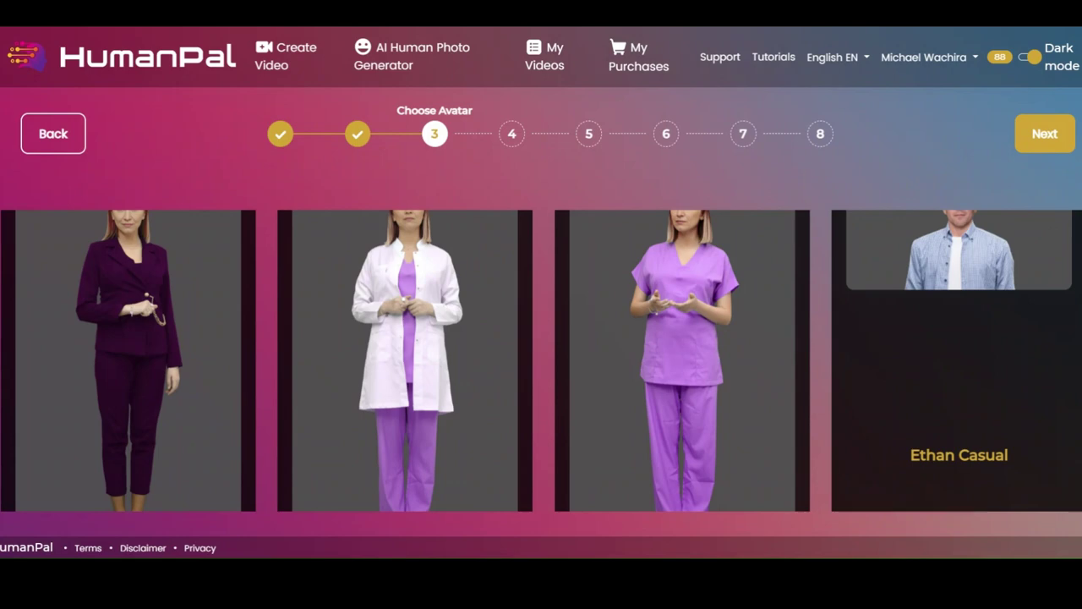
pyautogui.scroll(-6, 541, 361)
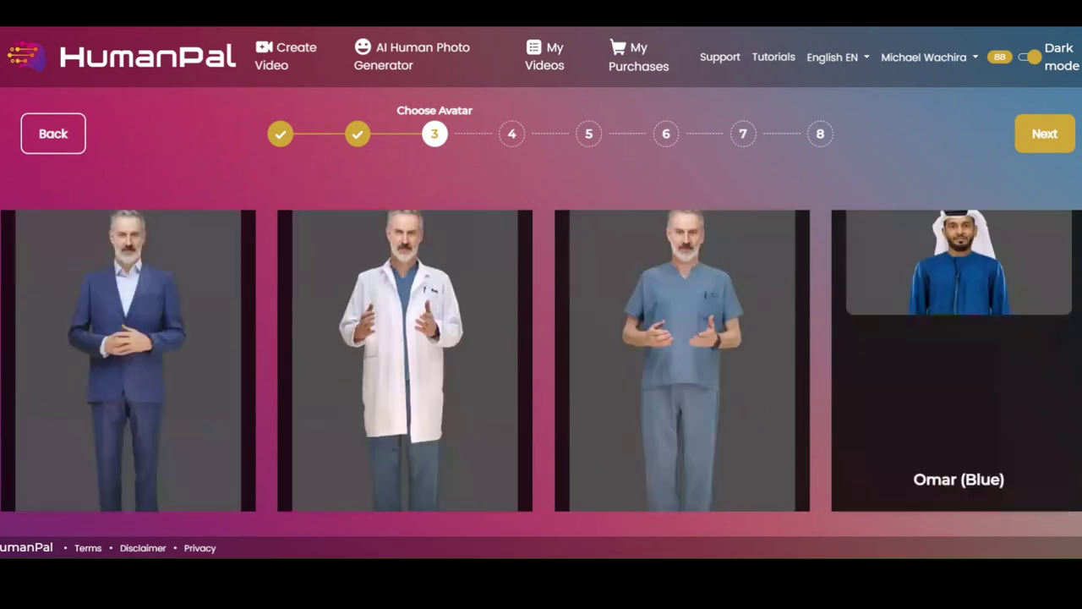
pyautogui.scroll(-6, 541, 361)
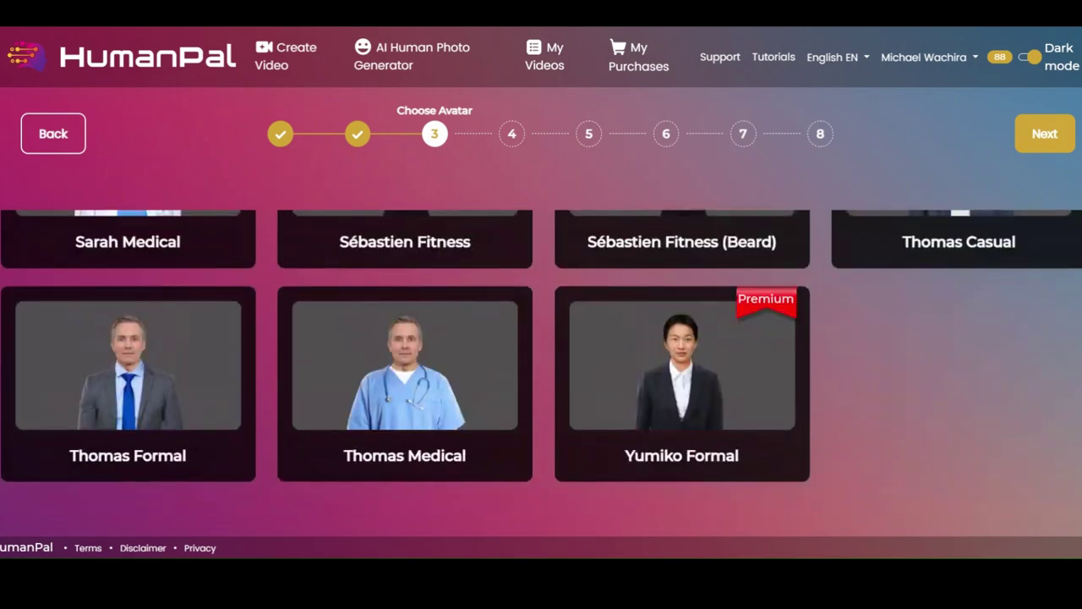
pyautogui.scroll(15, 541, 361)
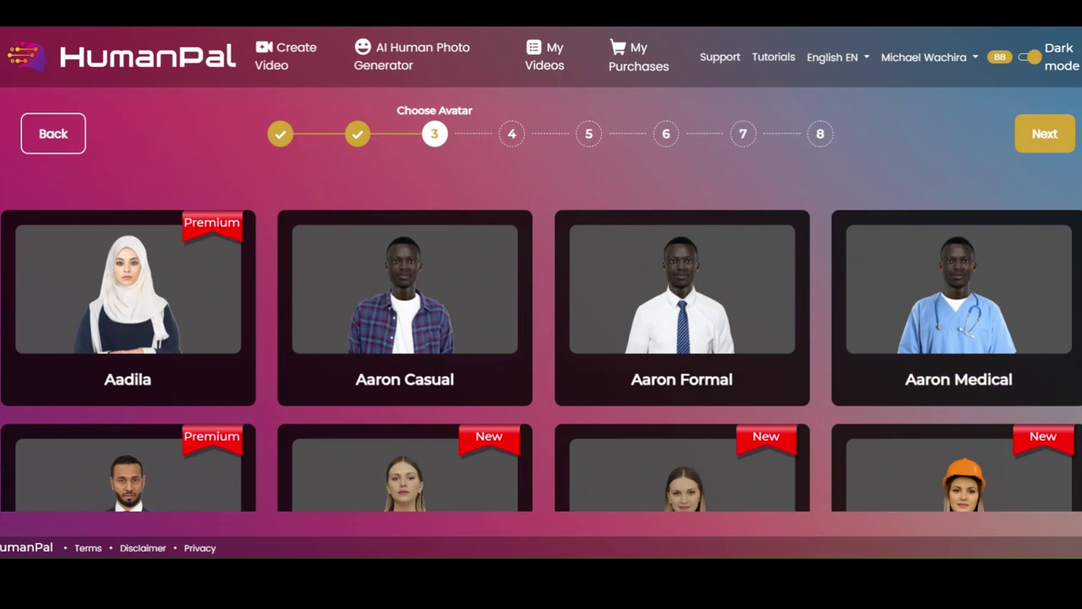
# Compare the half-body avatars such as Aaron and Ahmed Formal with the full-length Amanda avatars in the first rows.
pyautogui.scroll(-1, 542, 361)
pyautogui.scroll(-4, 541, 361)
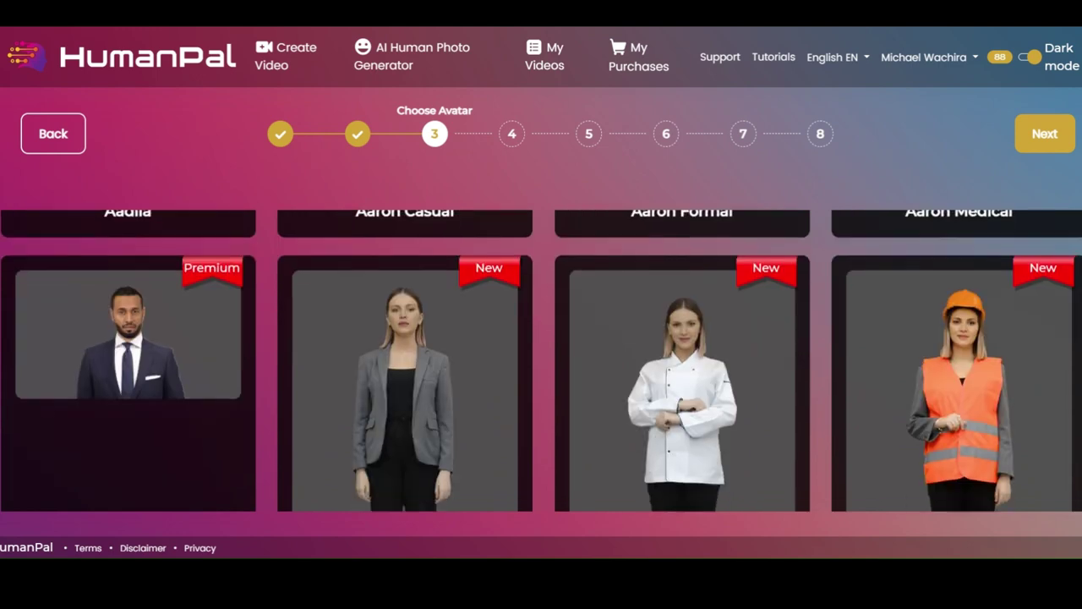
pyautogui.scroll(-2, 541, 361)
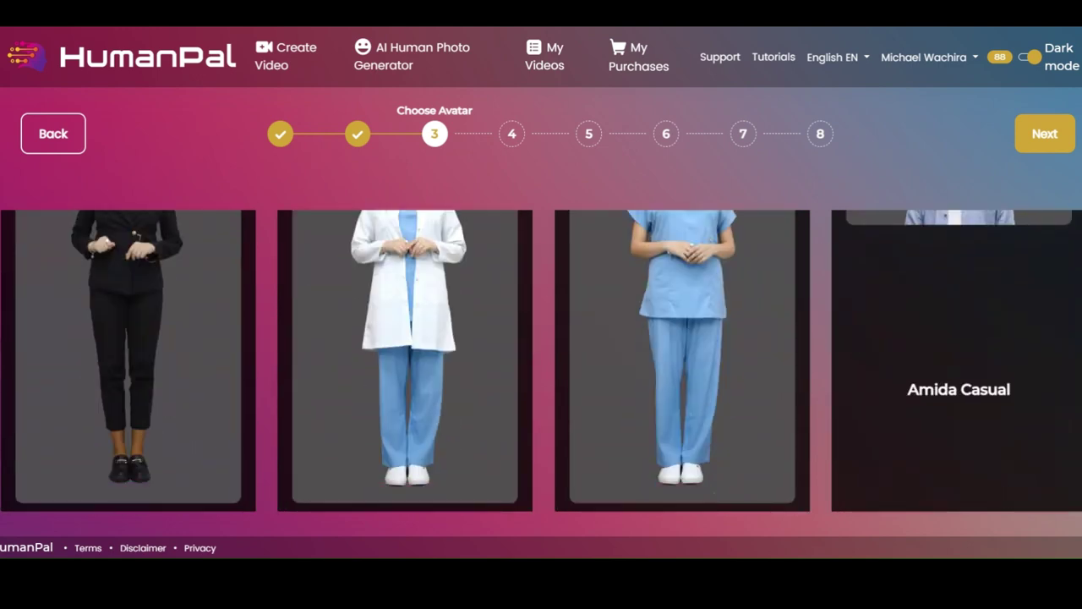
pyautogui.scroll(2, 541, 361)
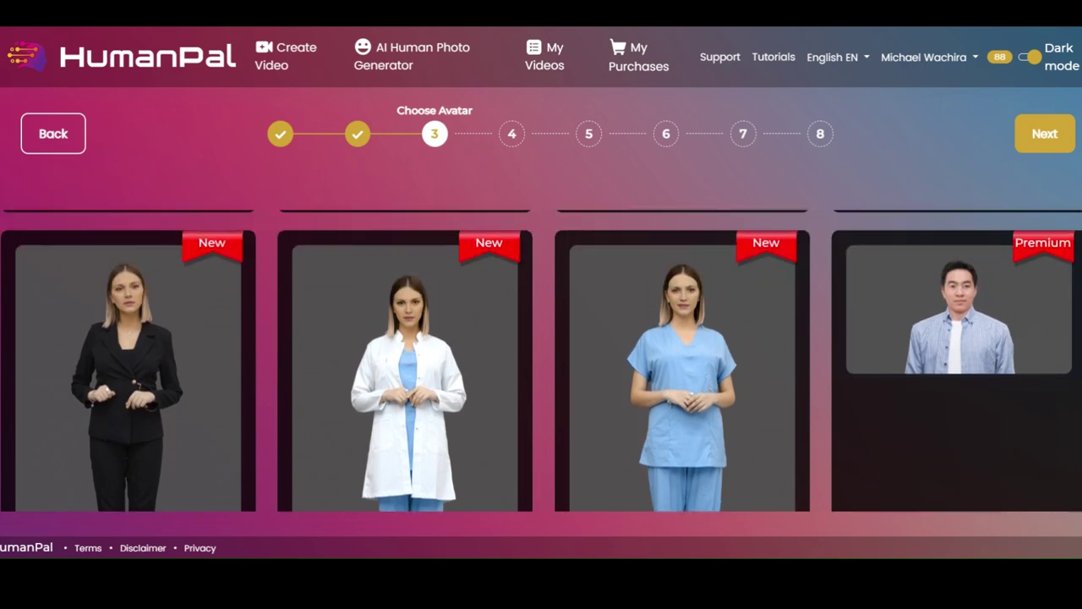
pyautogui.scroll(2, 541, 361)
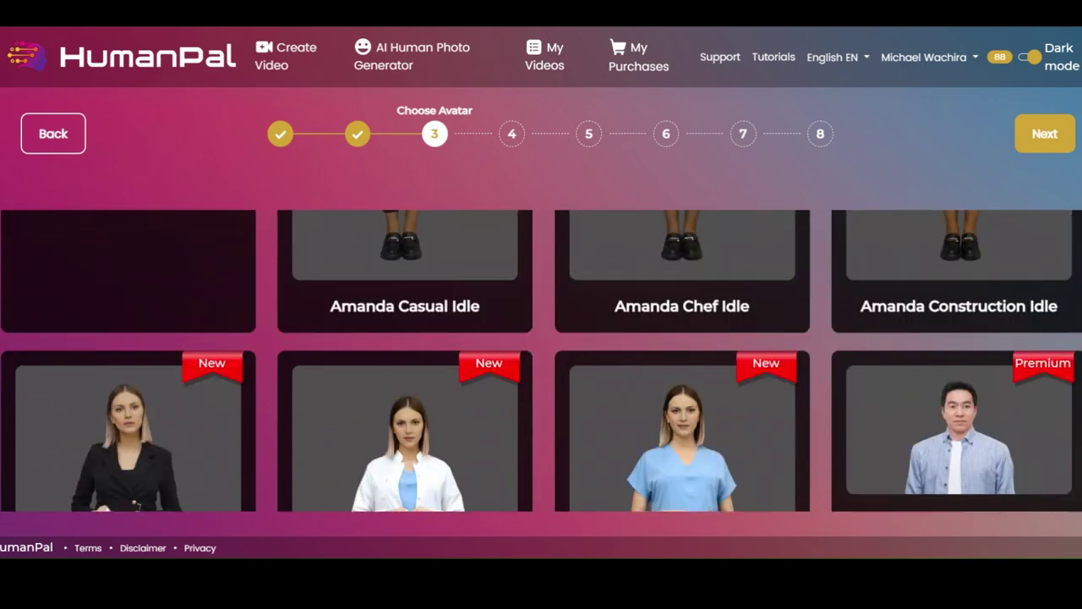
pyautogui.scroll(3, 542, 361)
pyautogui.scroll(2, 541, 361)
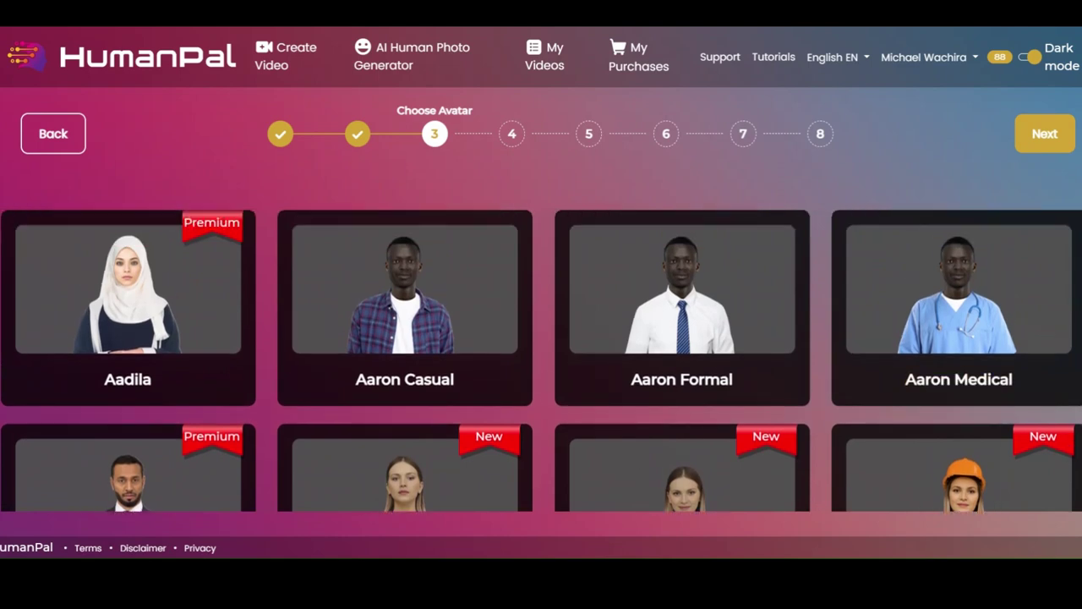
pyautogui.scroll(-3, 541, 361)
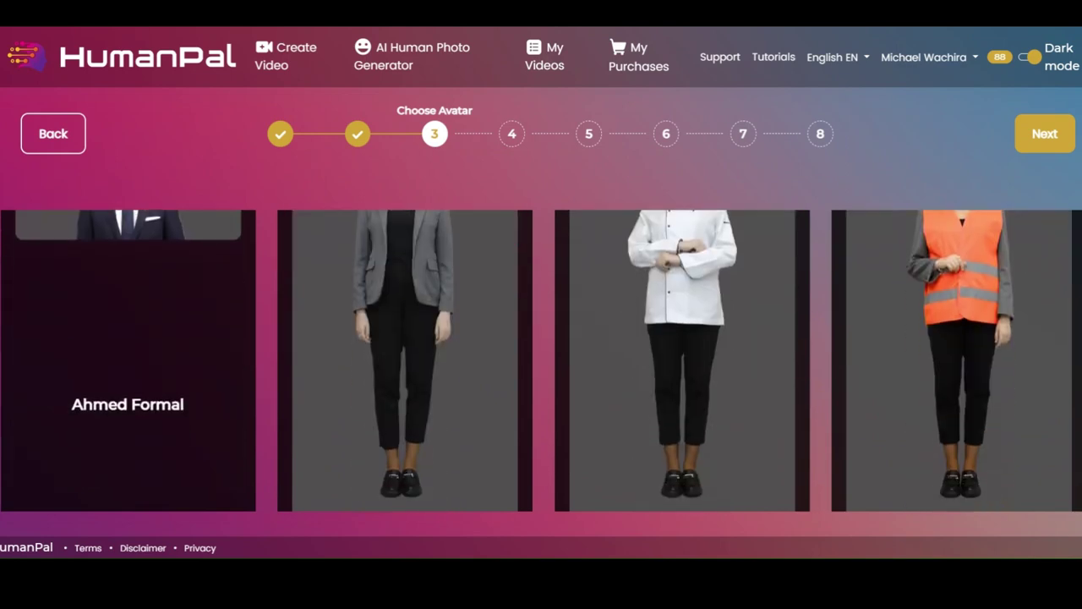
pyautogui.scroll(-2, 541, 361)
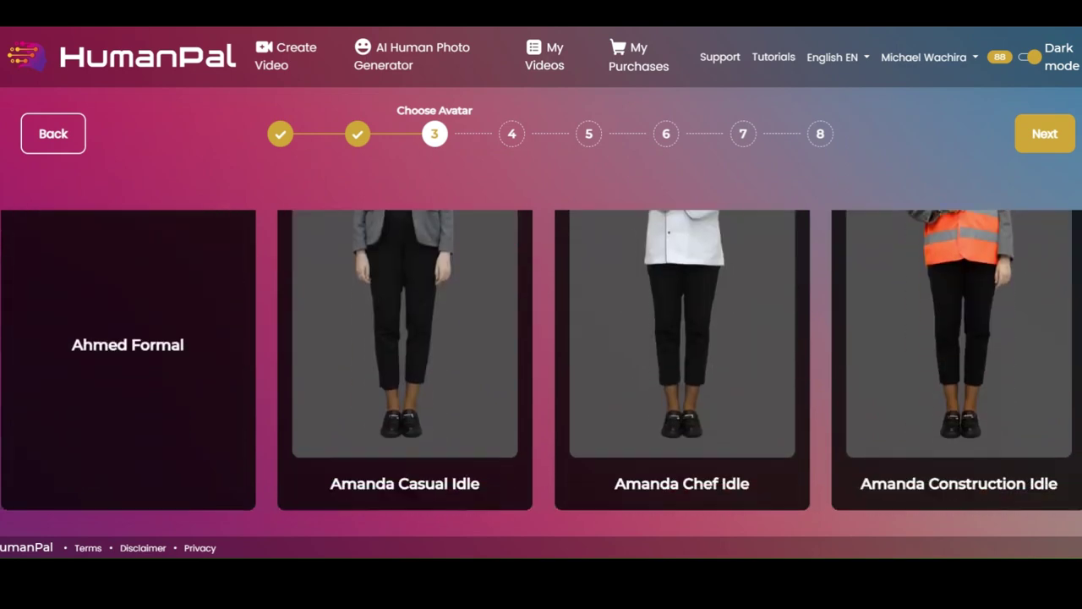
pyautogui.scroll(5, 778, 338)
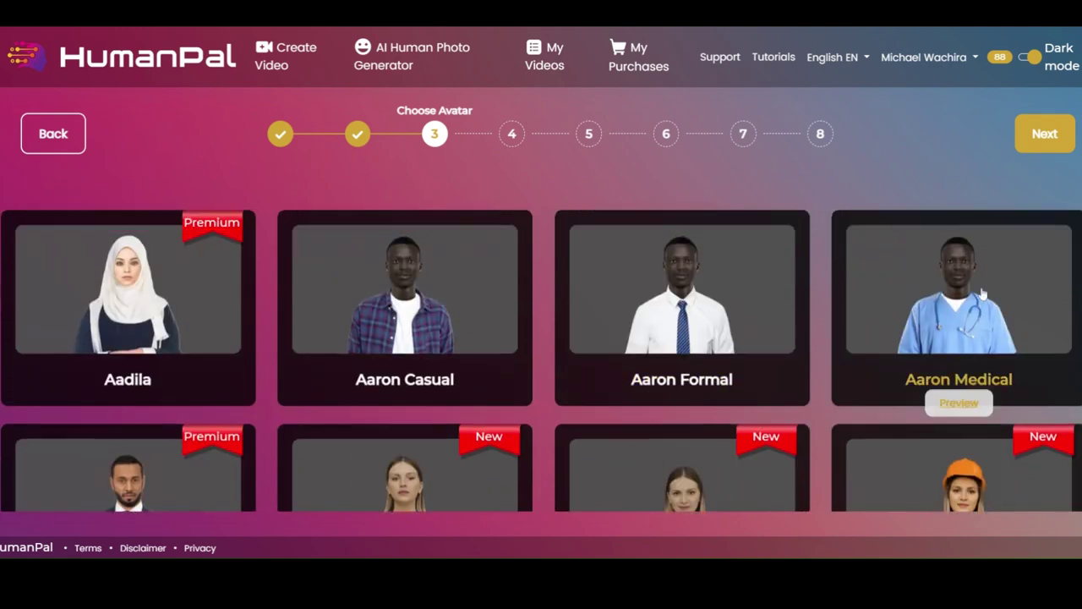
pyautogui.scroll(-4, 766, 283)
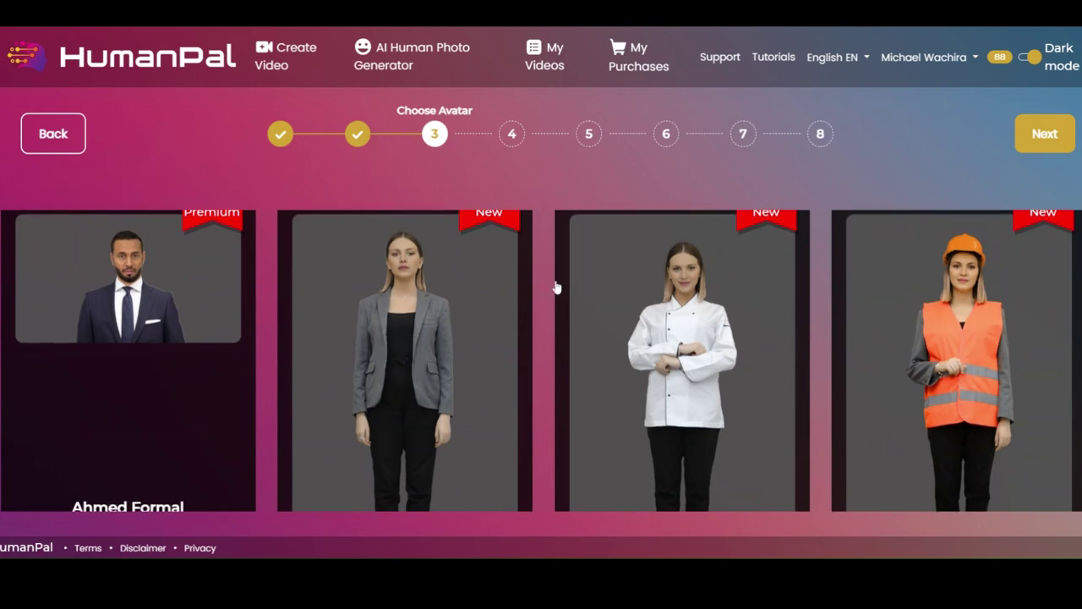
pyautogui.scroll(-3, 514, 292)
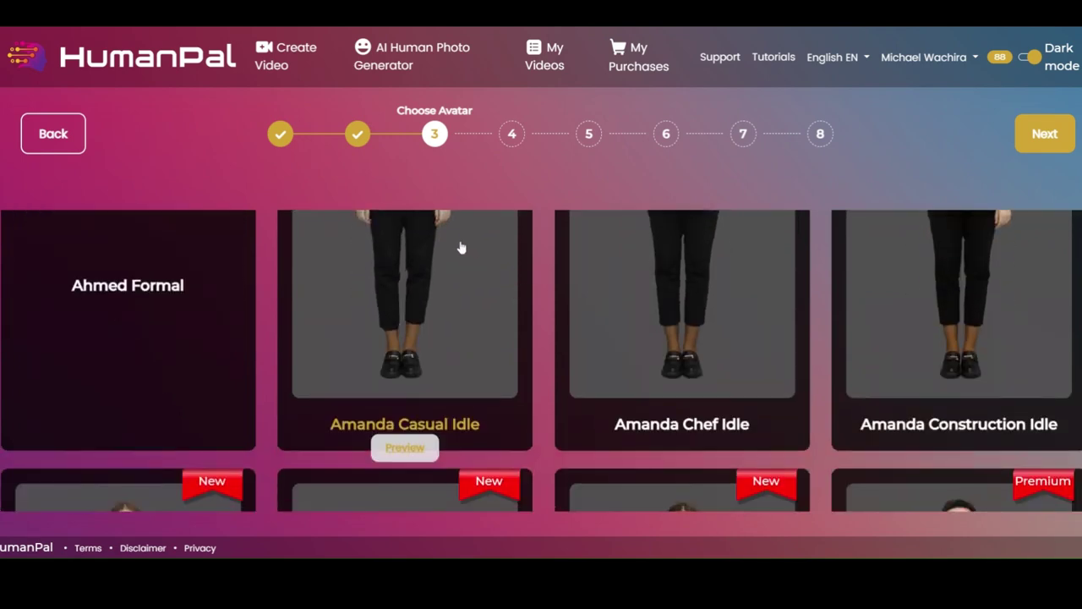
pyautogui.scroll(-2, 460, 247)
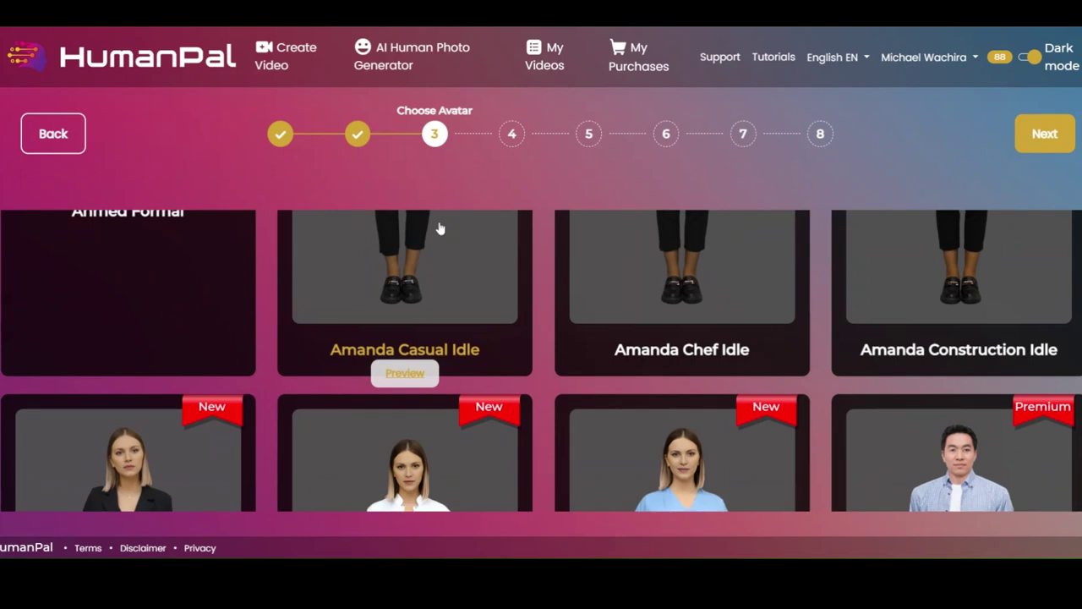
# Select the Amanda Casual Idle avatar and continue to the voice choice.
pyautogui.click(438, 234)
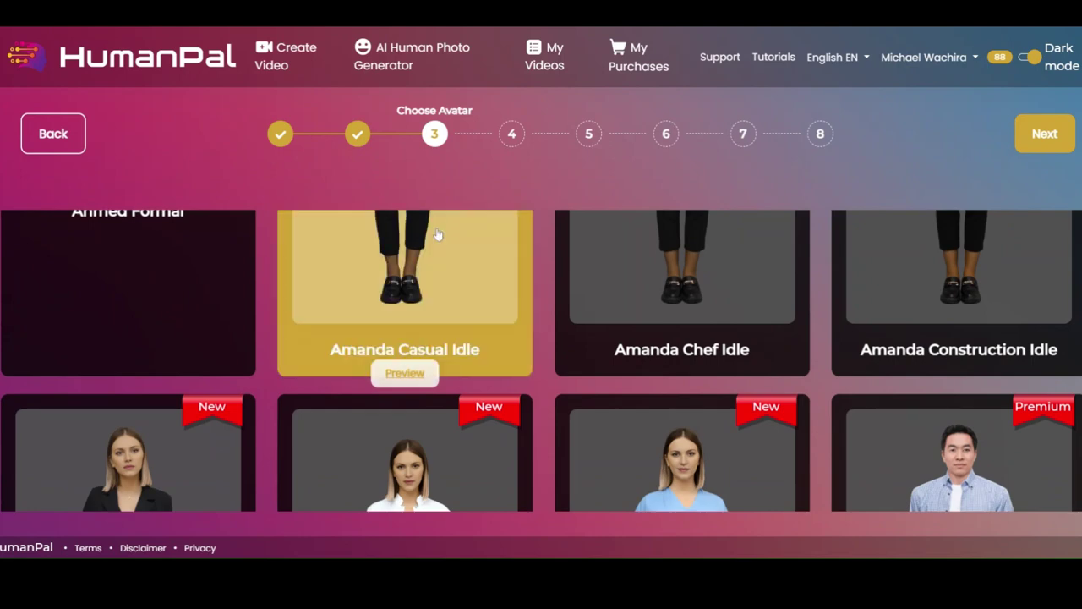
pyautogui.click(1059, 134)
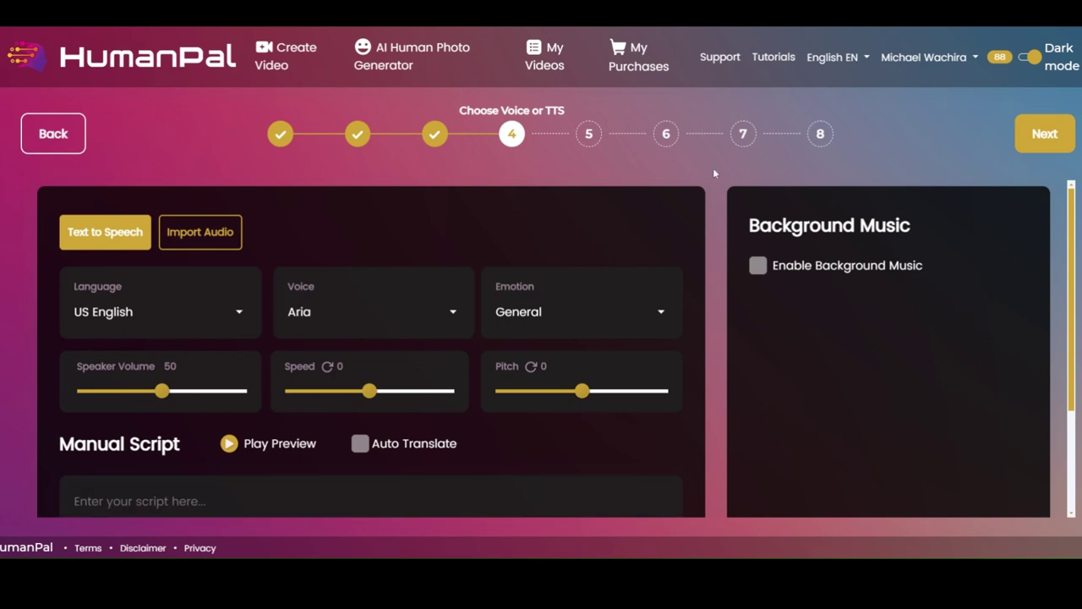
# Use imported audio for the voice, choosing the newest s10 file from the library as US English, and continue to the text positions.
pyautogui.scroll(-1, 417, 206)
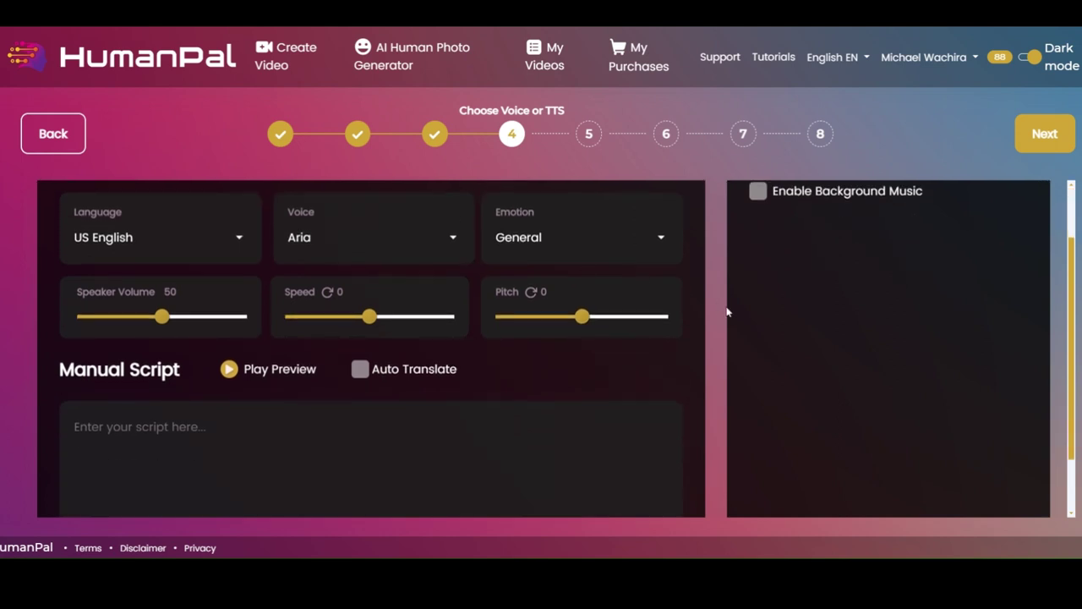
pyautogui.scroll(1, 724, 309)
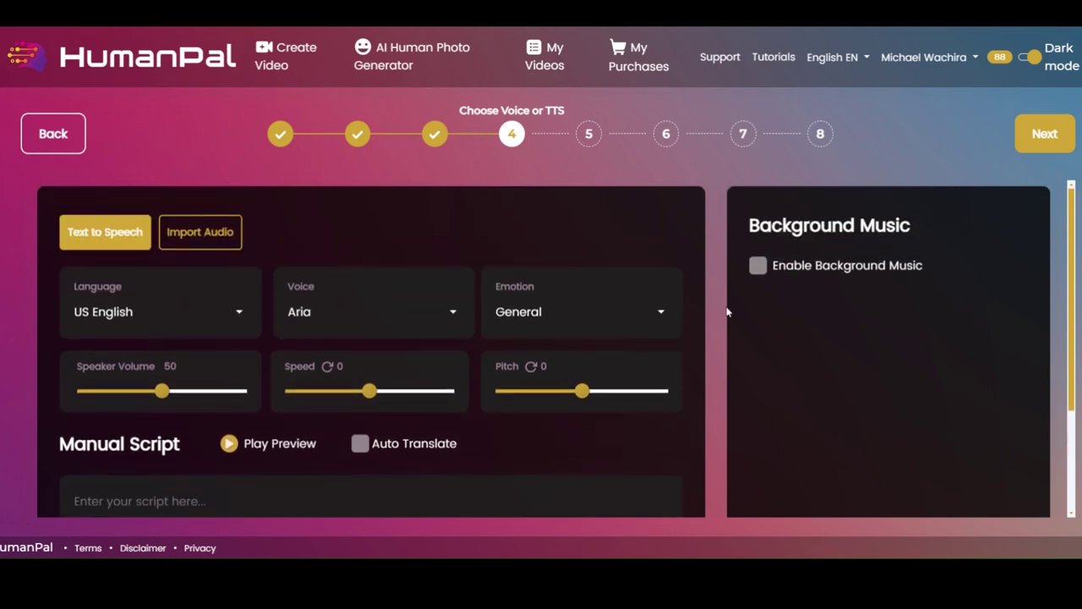
pyautogui.click(224, 234)
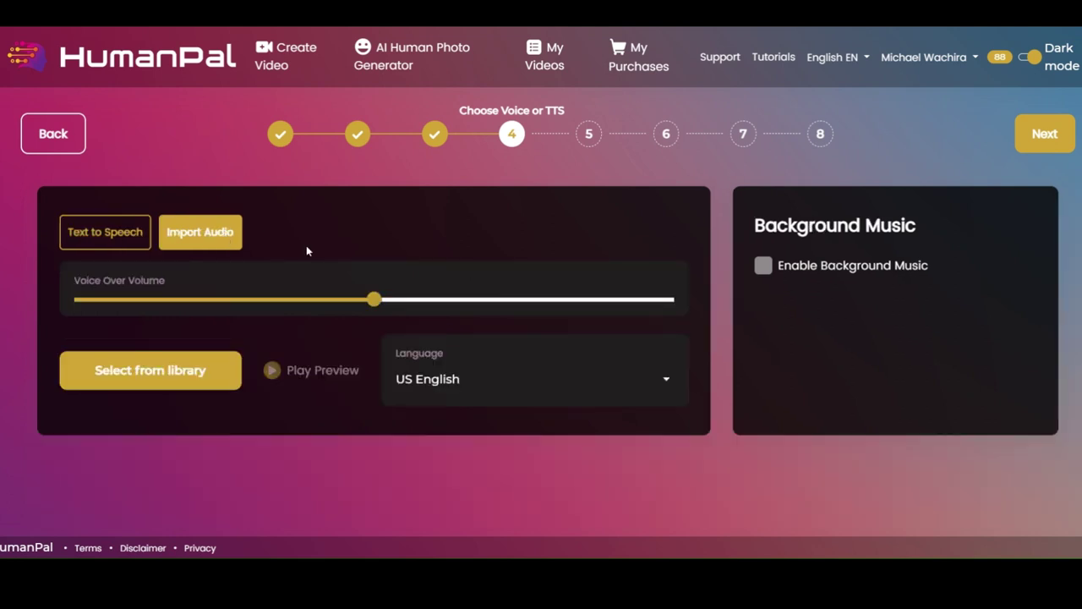
pyautogui.click(188, 362)
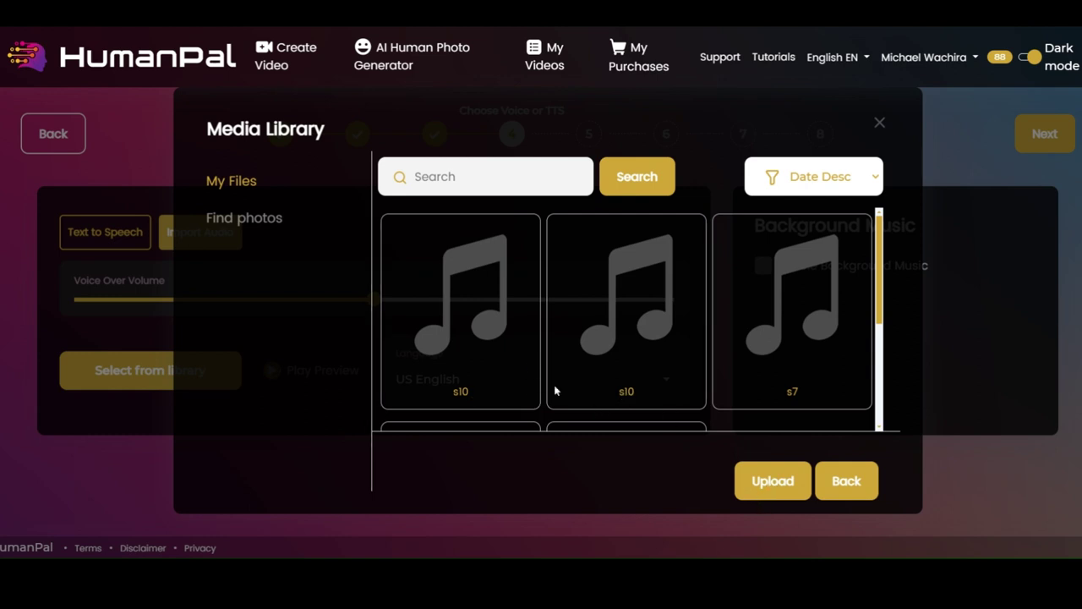
pyautogui.click(496, 338)
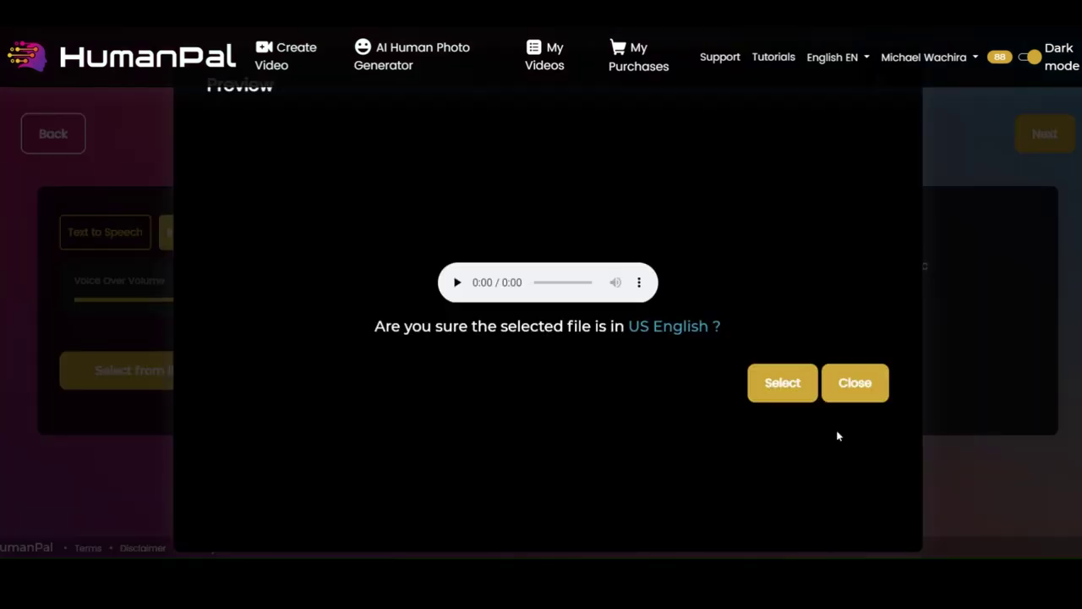
pyautogui.click(782, 383)
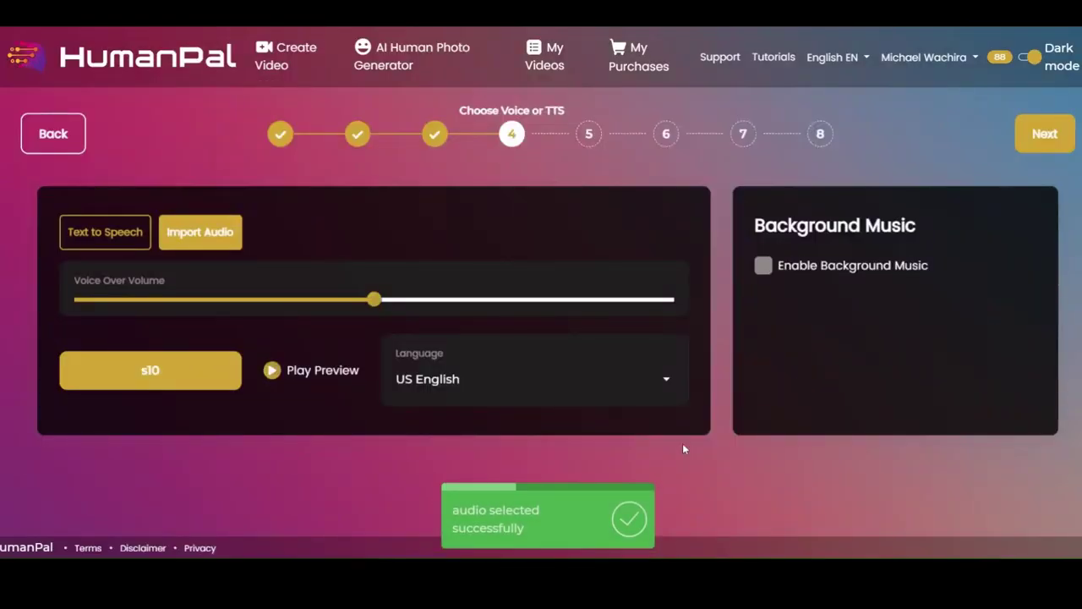
pyautogui.click(1057, 137)
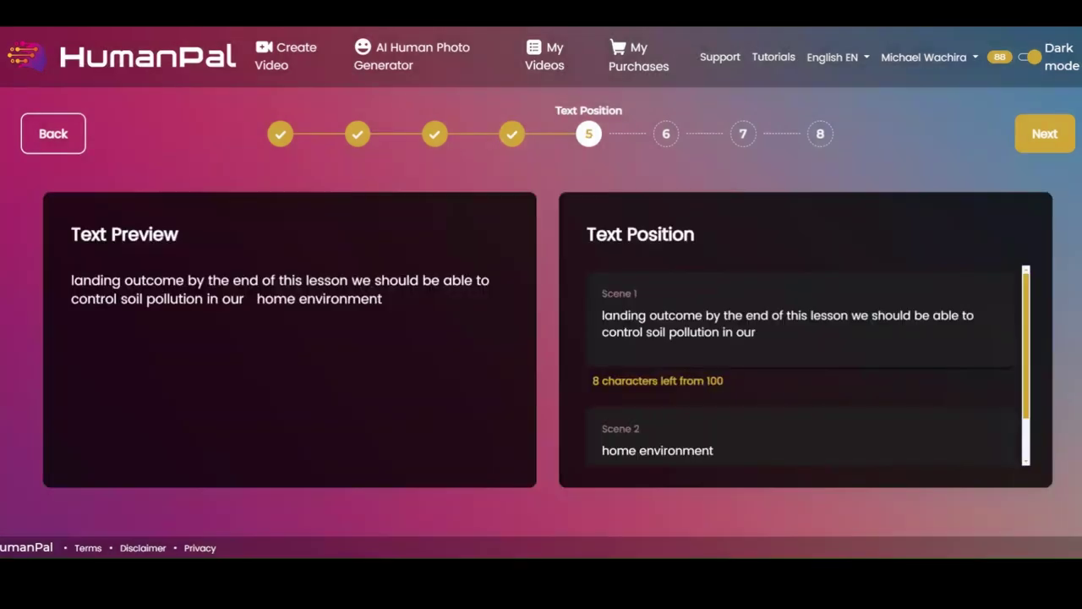
# Correct the word "landing" to "learning" in the Scene 1 text and continue to the video settings.
pyautogui.scroll(-1, 981, 406)
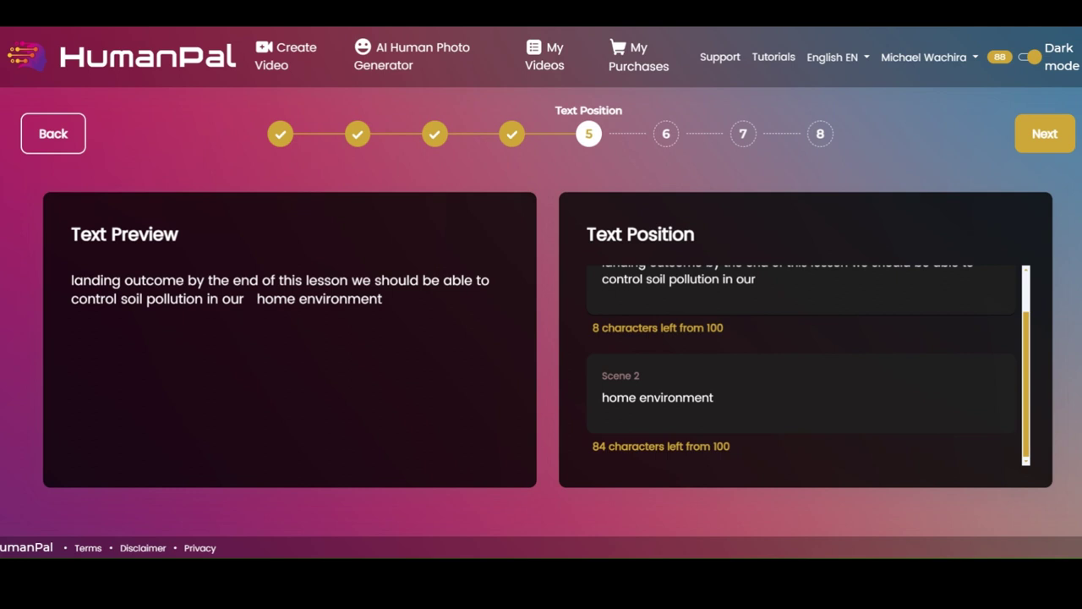
pyautogui.moveTo(121, 280); pyautogui.dragTo(74, 280)
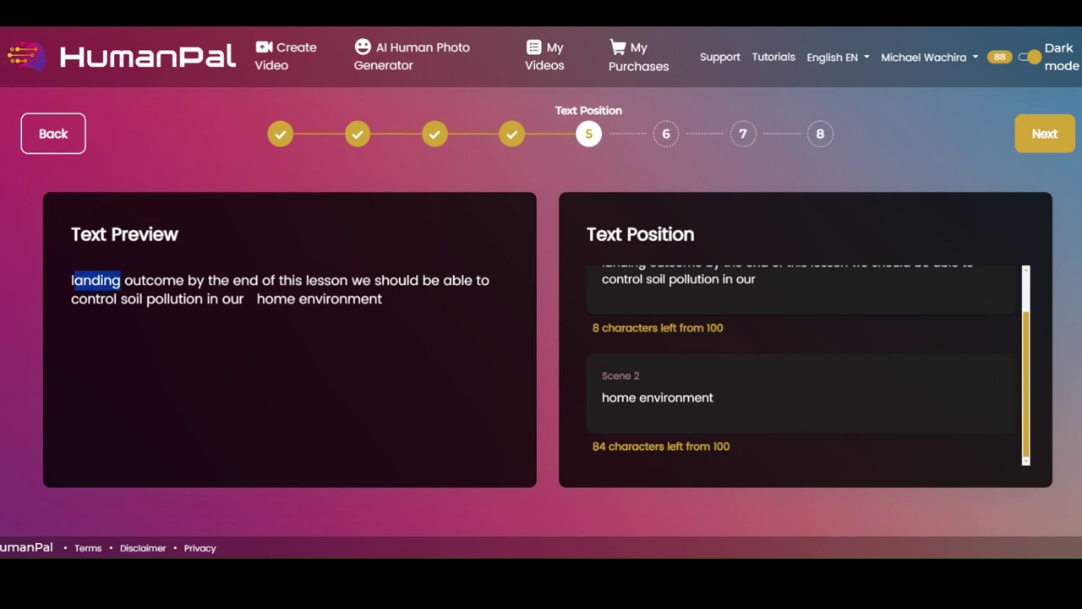
pyautogui.click(637, 295)
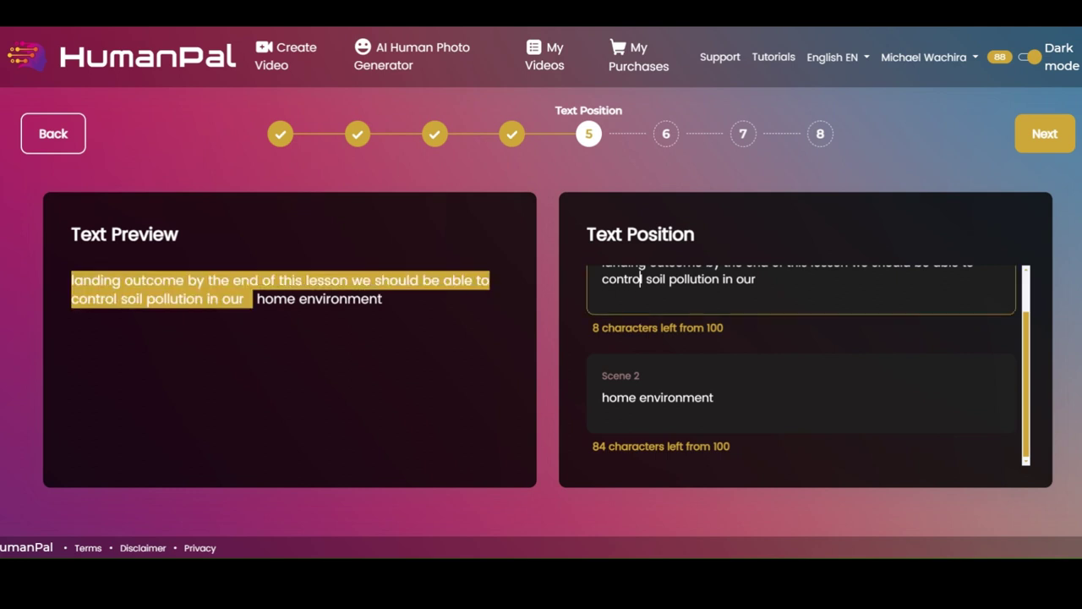
pyautogui.click(642, 331)
pyautogui.moveTo(646, 316); pyautogui.dragTo(602, 316)
pyautogui.write('learnin')
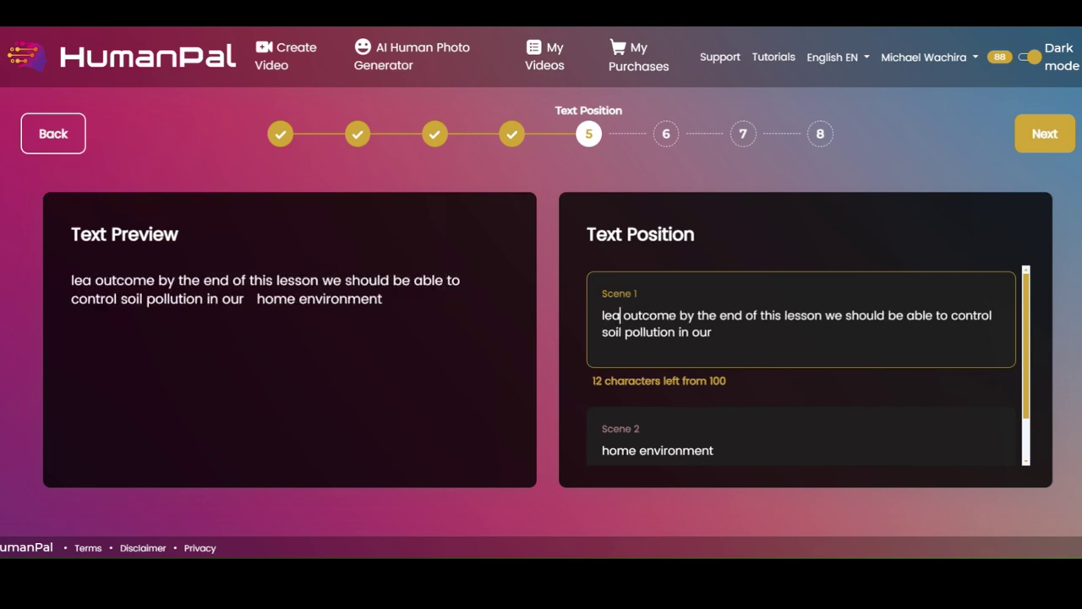
pyautogui.write('g')
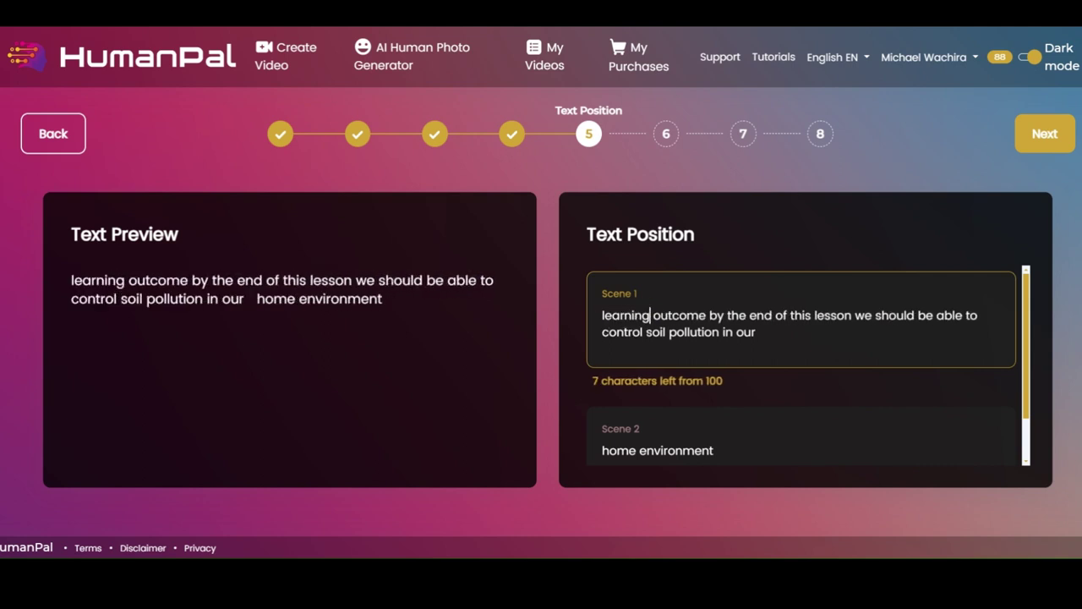
pyautogui.scroll(-1, 785, 364)
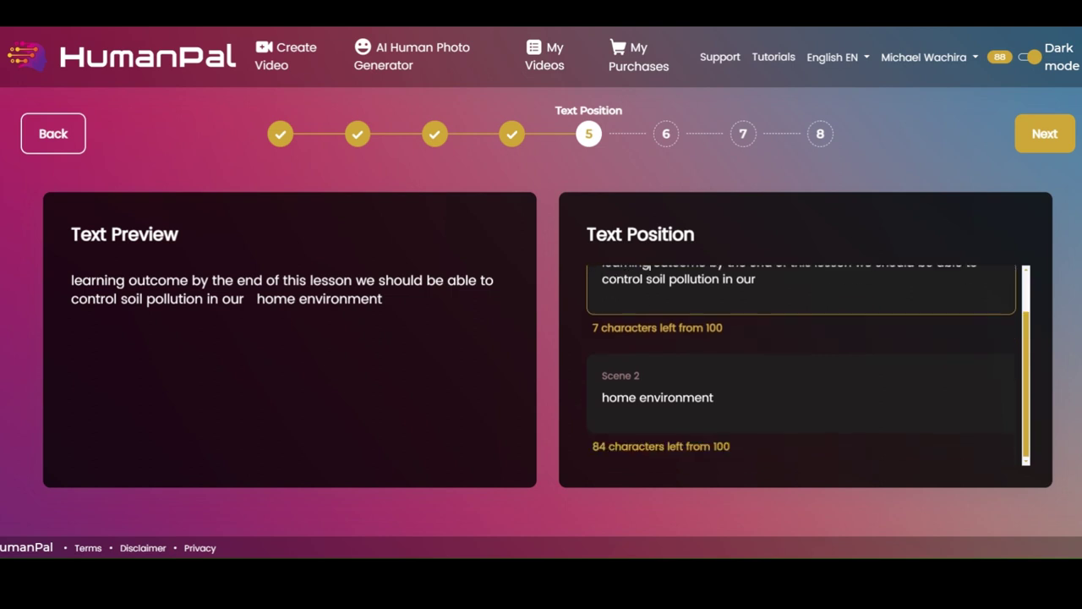
pyautogui.click(1047, 145)
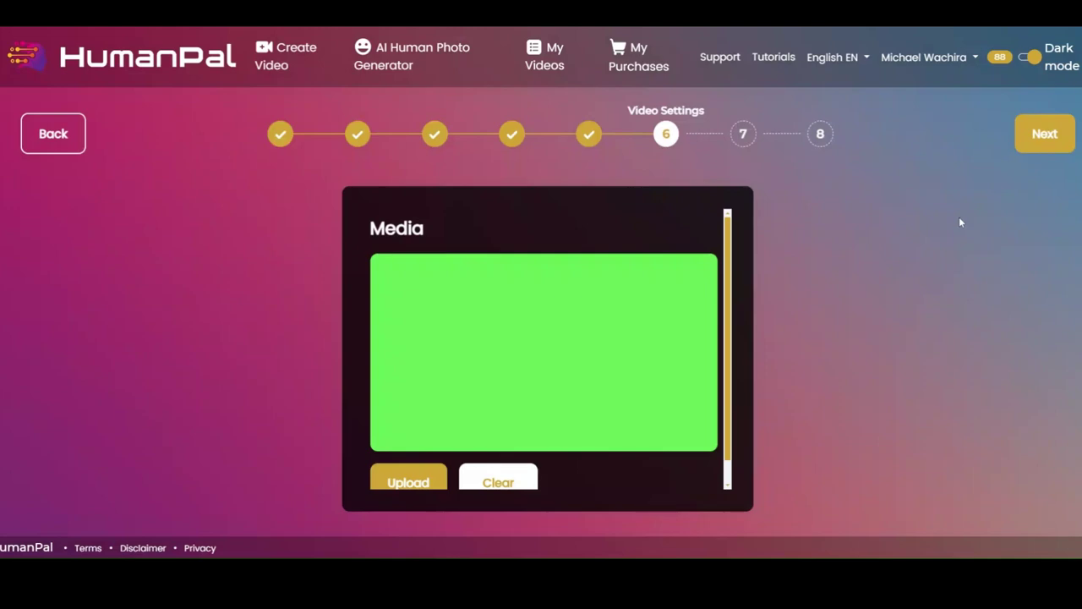
# Set the first classroom whiteboard image from the uploaded files as the video background and continue to the scene editor.
pyautogui.scroll(-1, 441, 420)
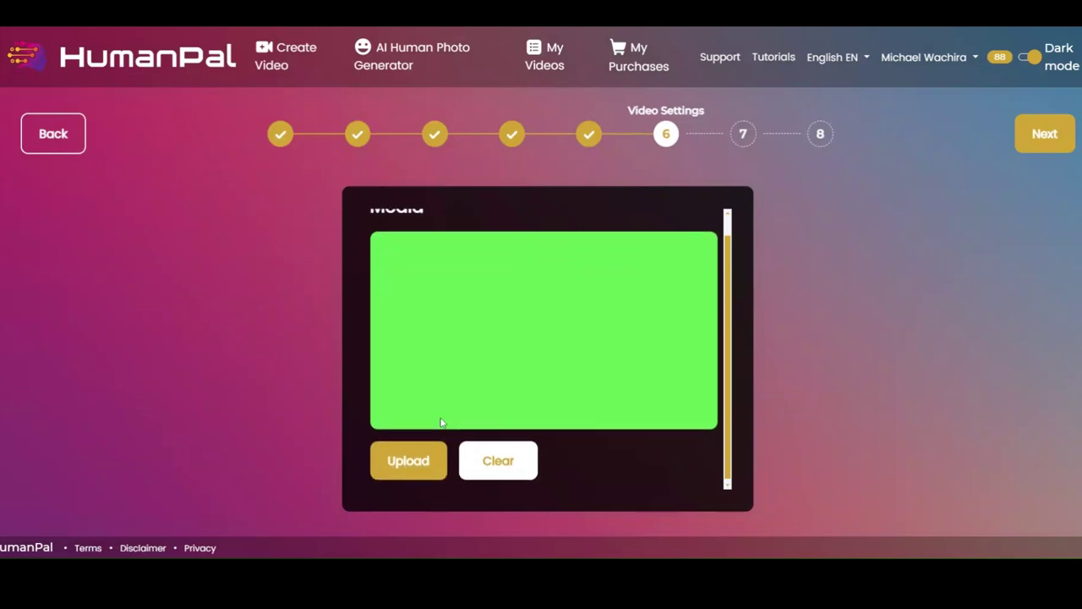
pyautogui.click(412, 456)
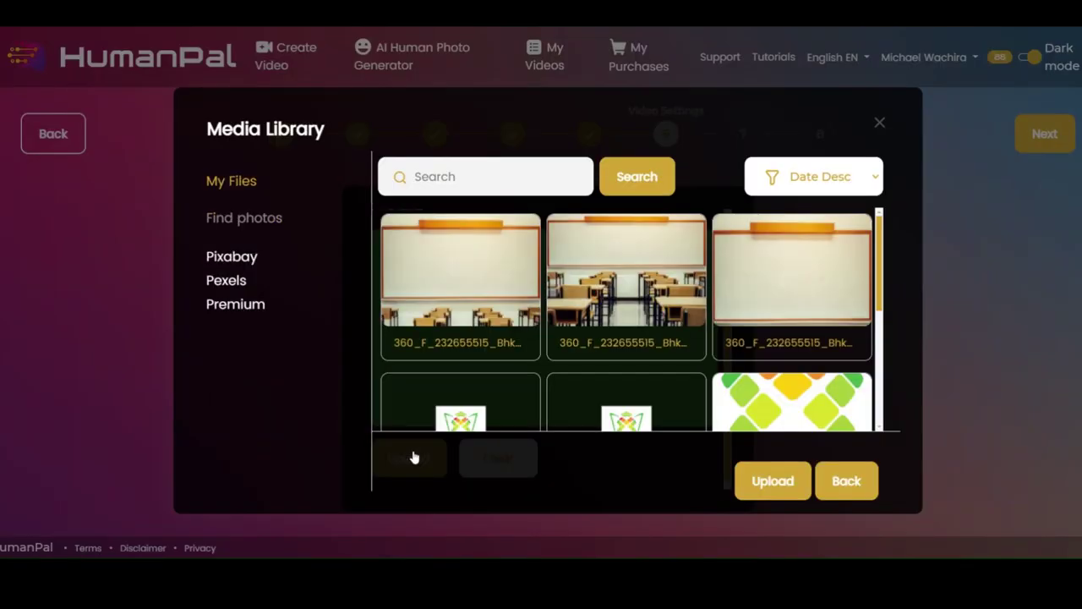
pyautogui.click(498, 311)
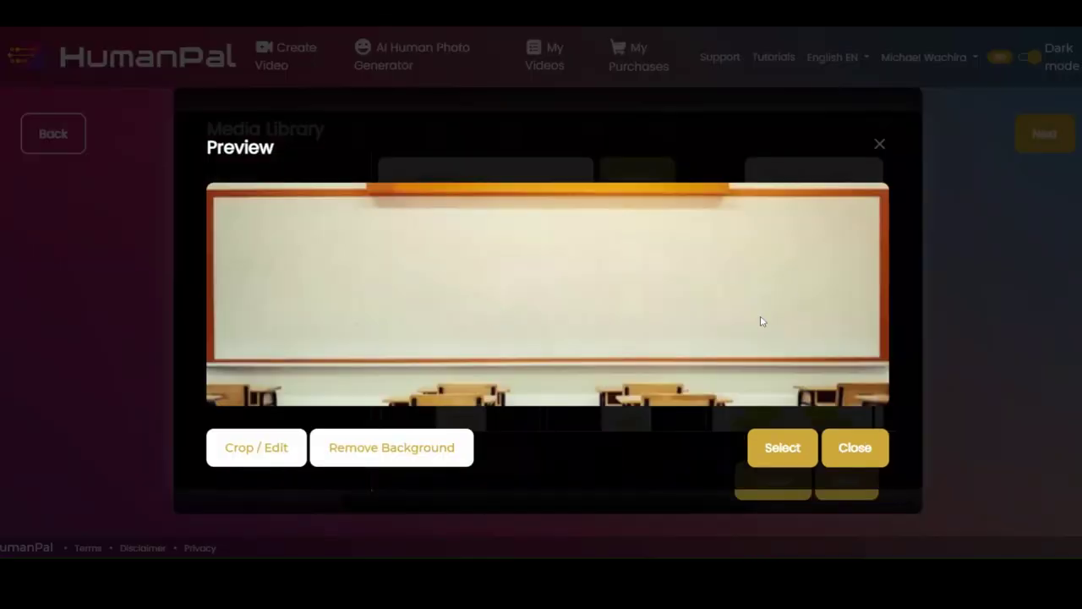
pyautogui.click(788, 457)
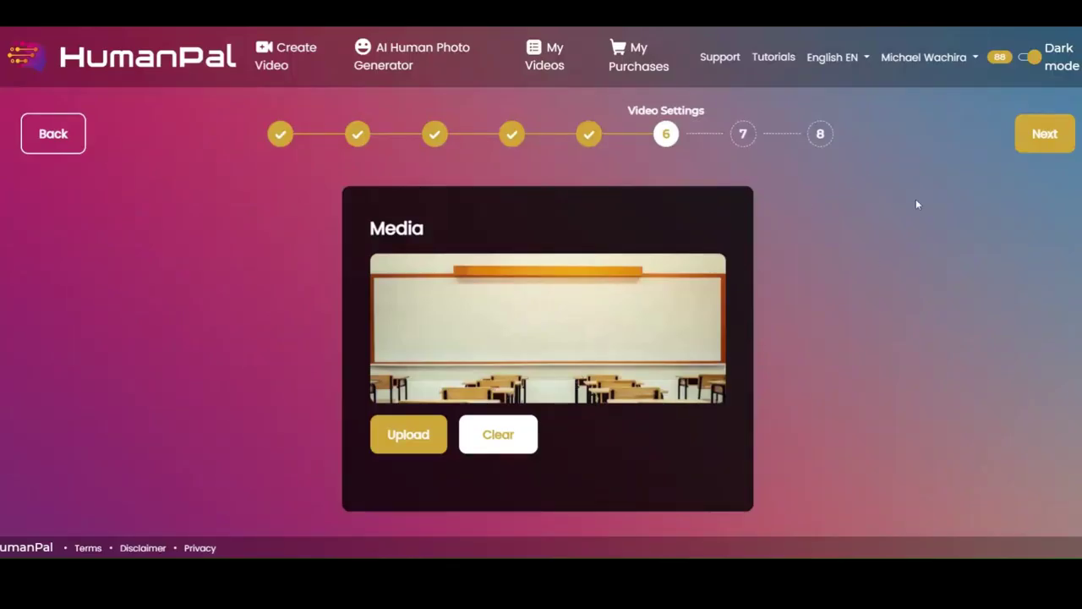
pyautogui.click(1033, 135)
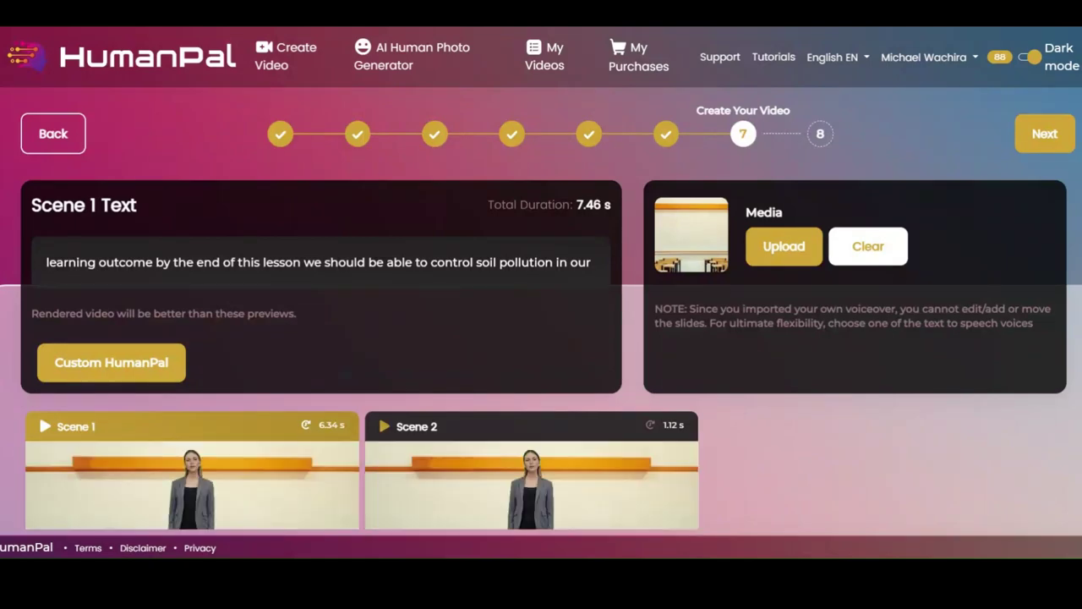
# Review the text, media and layout of both scenes and try to play the Scene 1 and Scene 2 previews.
pyautogui.scroll(-2, 493, 352)
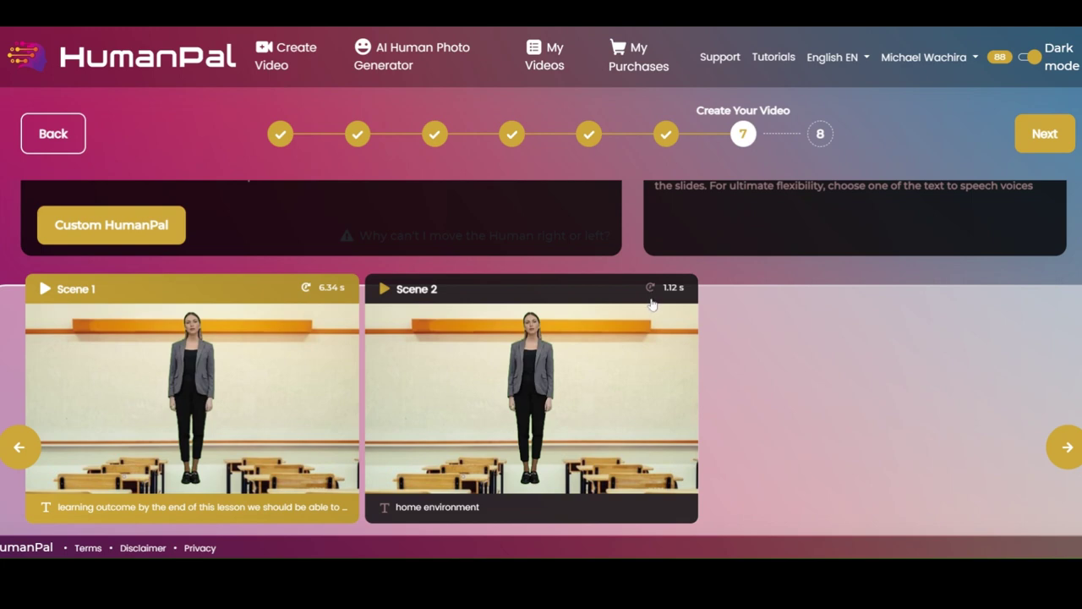
pyautogui.scroll(2, 652, 310)
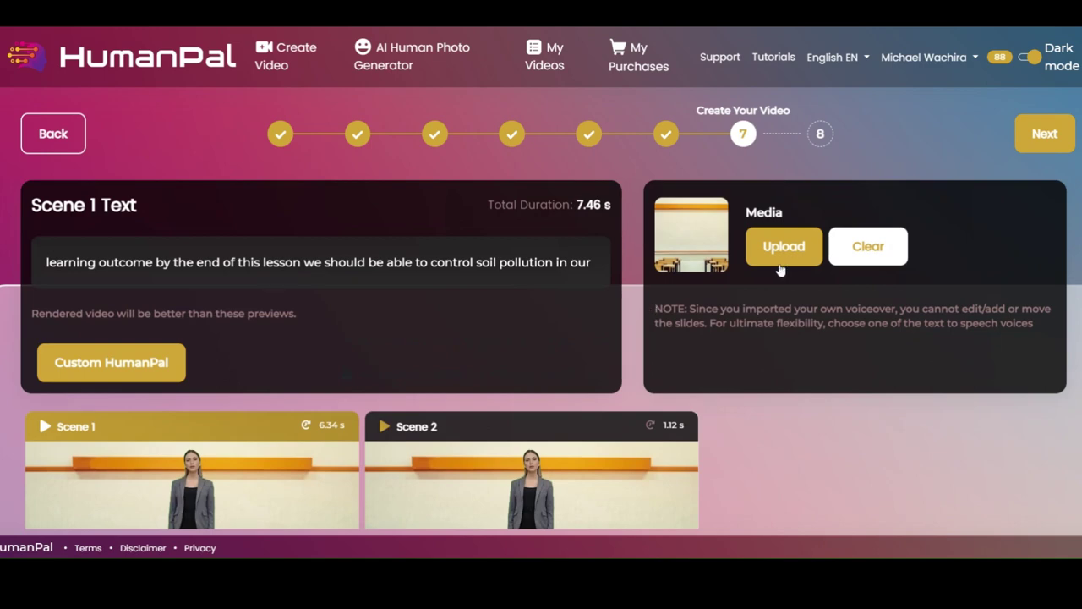
pyautogui.scroll(-2, 452, 352)
pyautogui.click(49, 289)
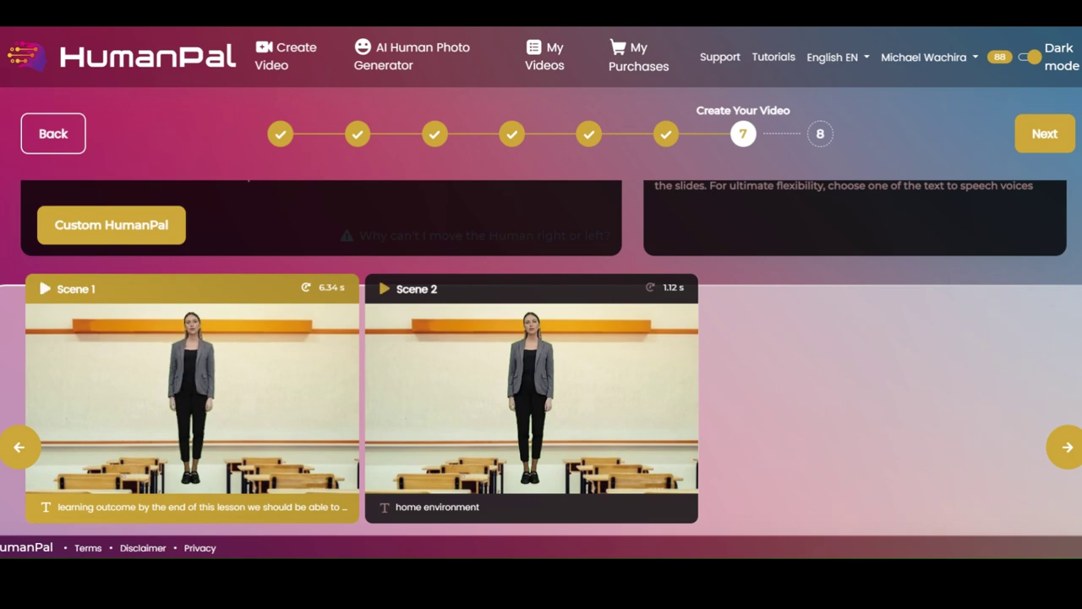
pyautogui.click(386, 289)
pyautogui.scroll(2, 807, 321)
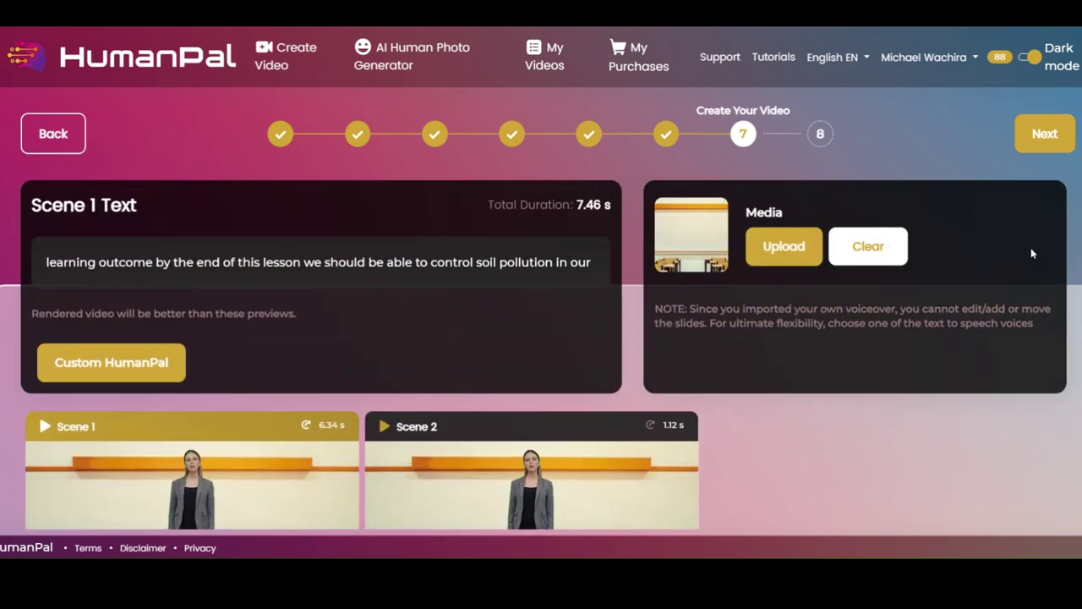
# Look through the uploaded images available for Scene 1 and leave the media library without choosing one.
pyautogui.click(765, 246)
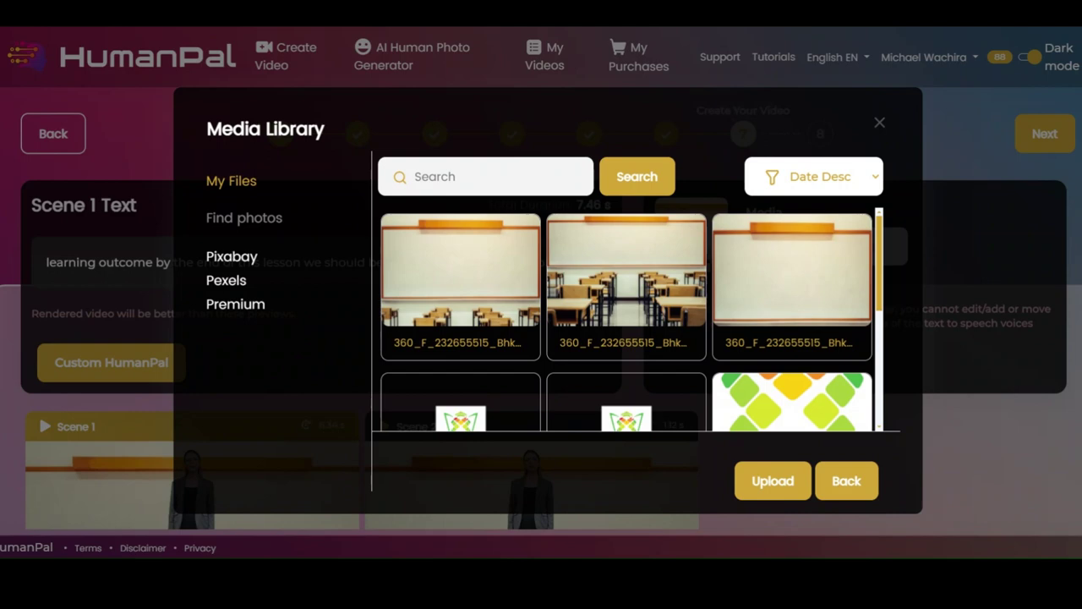
pyautogui.scroll(-5, 691, 287)
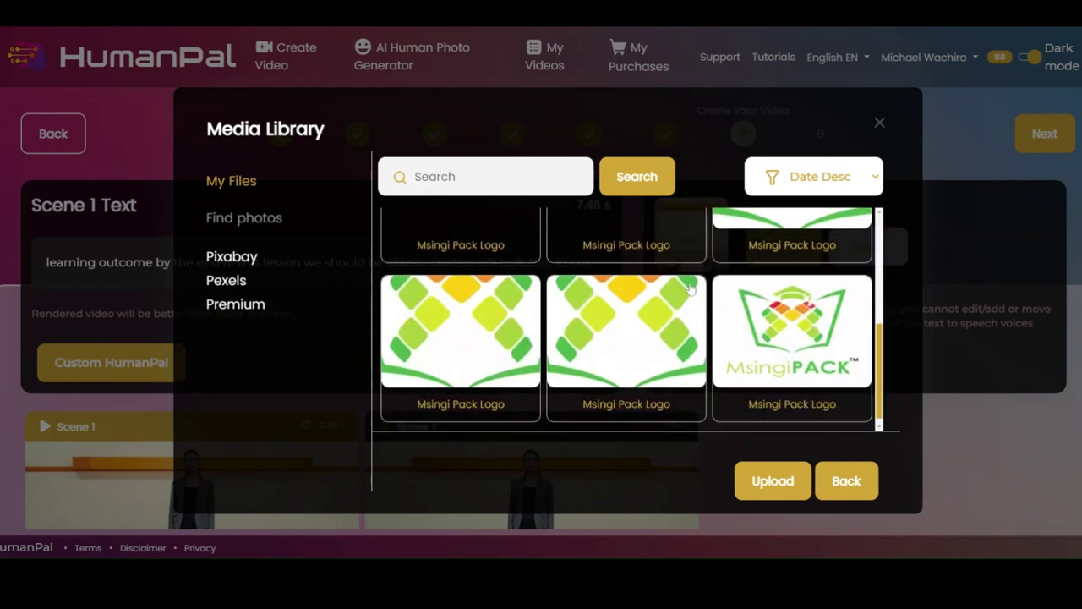
pyautogui.click(839, 486)
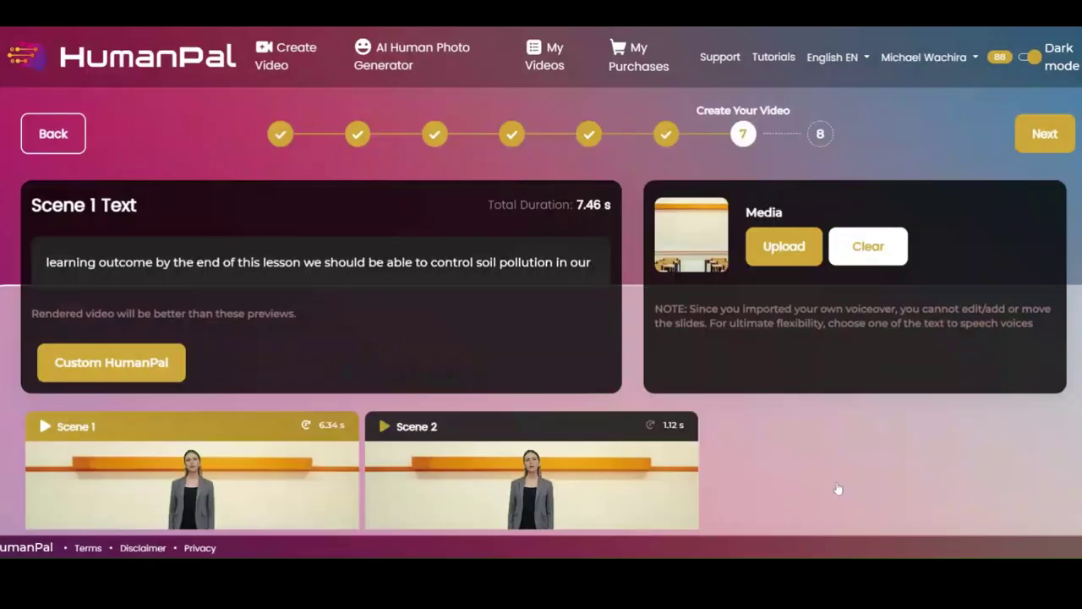
# Check the avatar's placement in both scenes, continue to finalizing the video and start entering the project name.
pyautogui.scroll(-2, 722, 440)
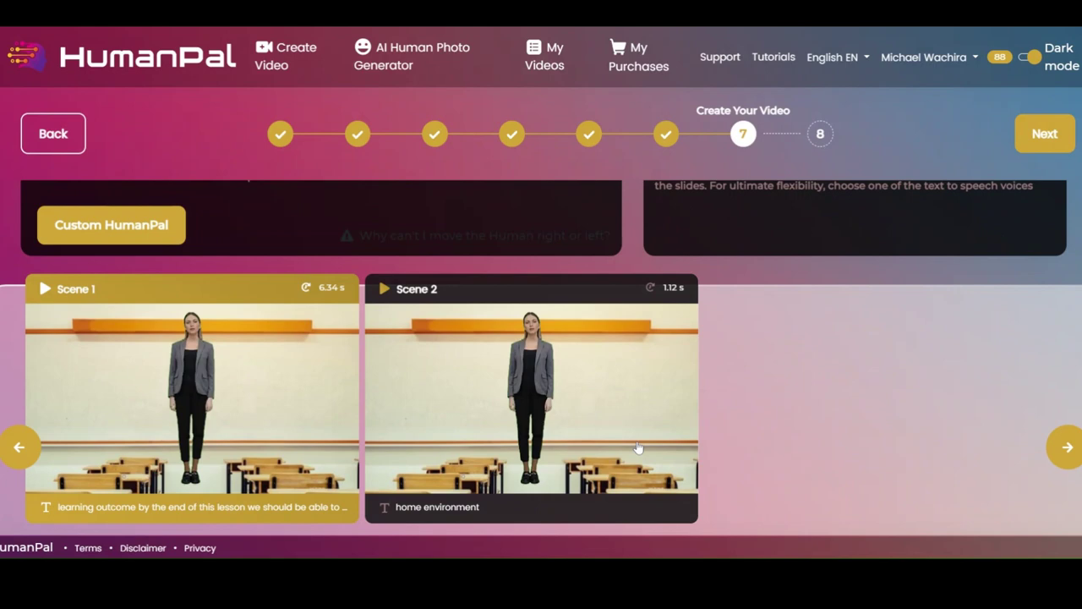
pyautogui.scroll(1, 878, 384)
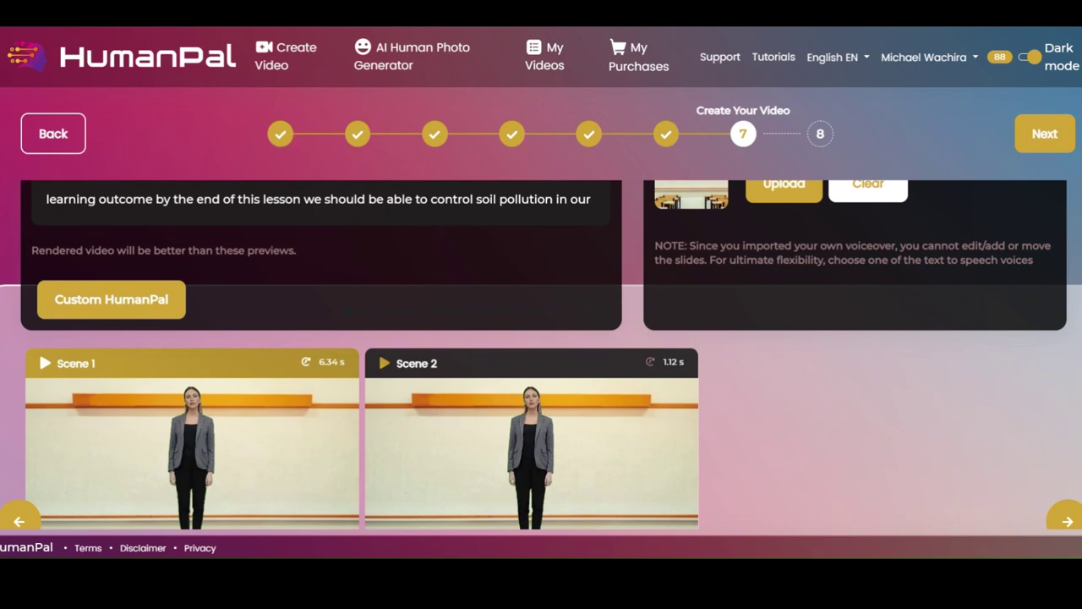
pyautogui.click(1044, 135)
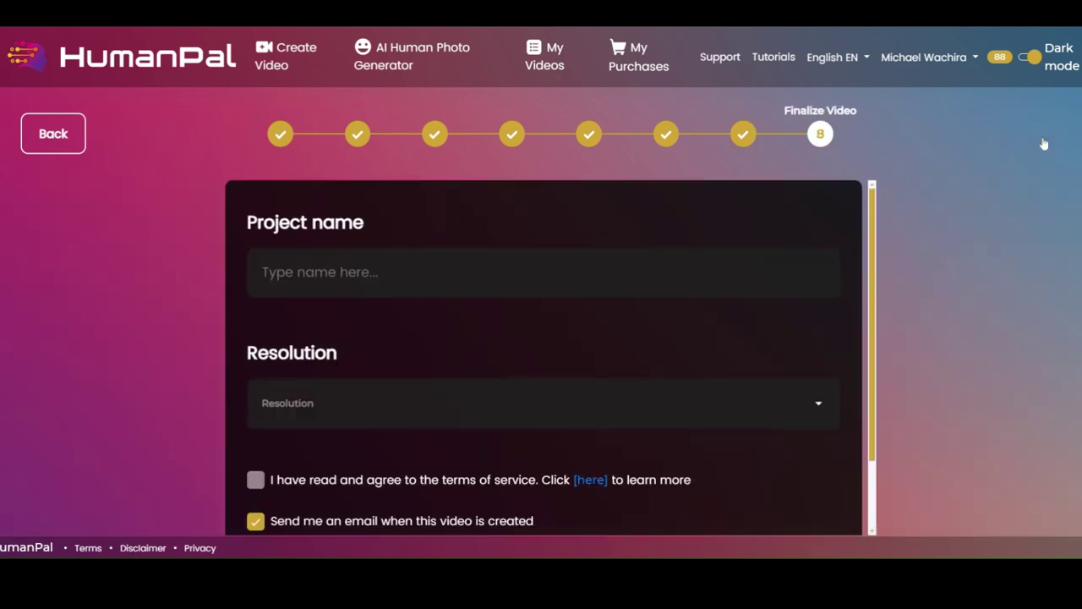
pyautogui.click(438, 296)
pyautogui.write('soil pollution intro v2')
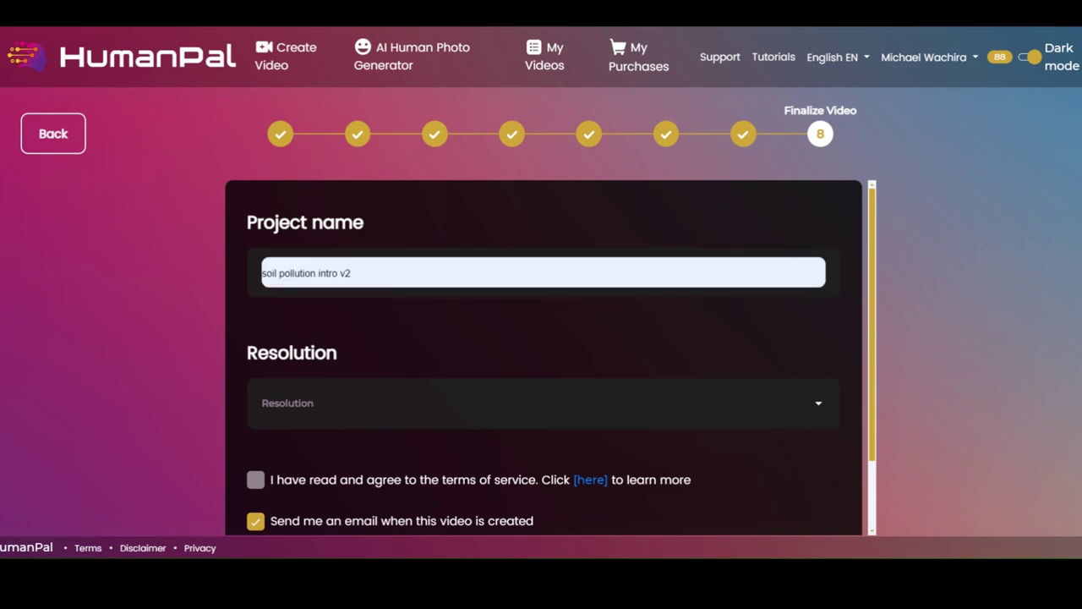
pyautogui.press('BackSpace')
pyautogui.press('BackSpace')
pyautogui.press('BackSpace')
pyautogui.write('int 9 lesson 2 outcomes')
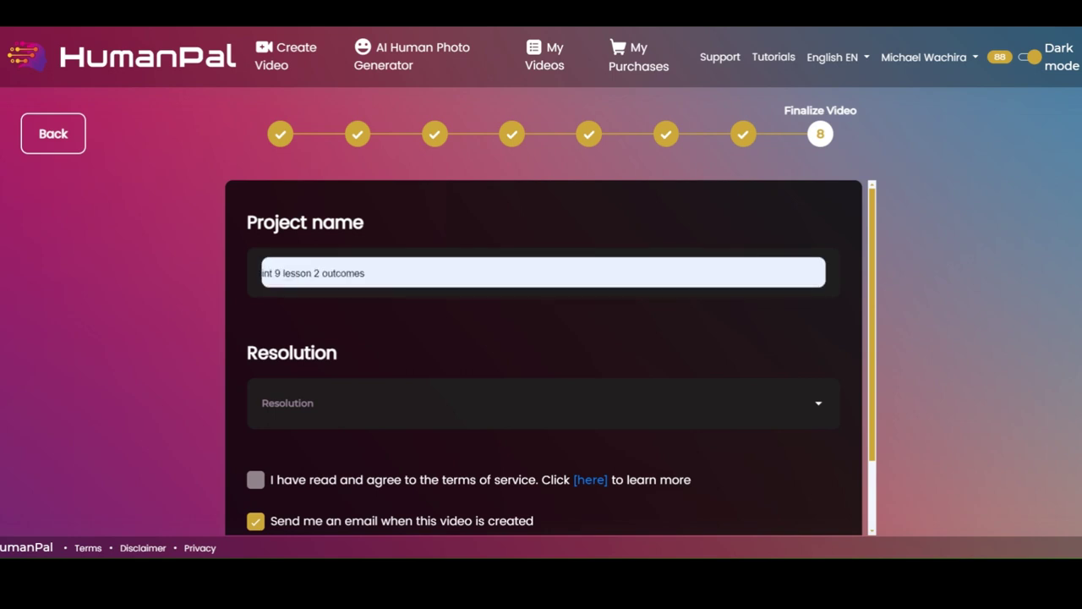
# Name the project "Controlling Soil Pollution lsn2 intro fem".
pyautogui.hotkey('ctrl', 'a')
pyautogui.write('Controlling Soil Pollution lsn2 intro')
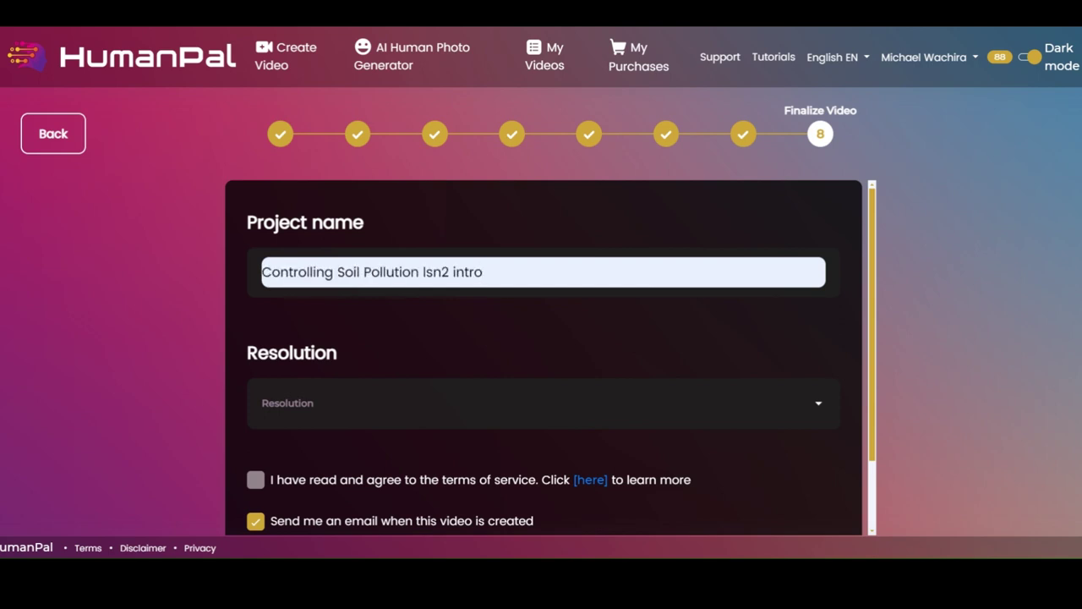
pyautogui.write('fem')
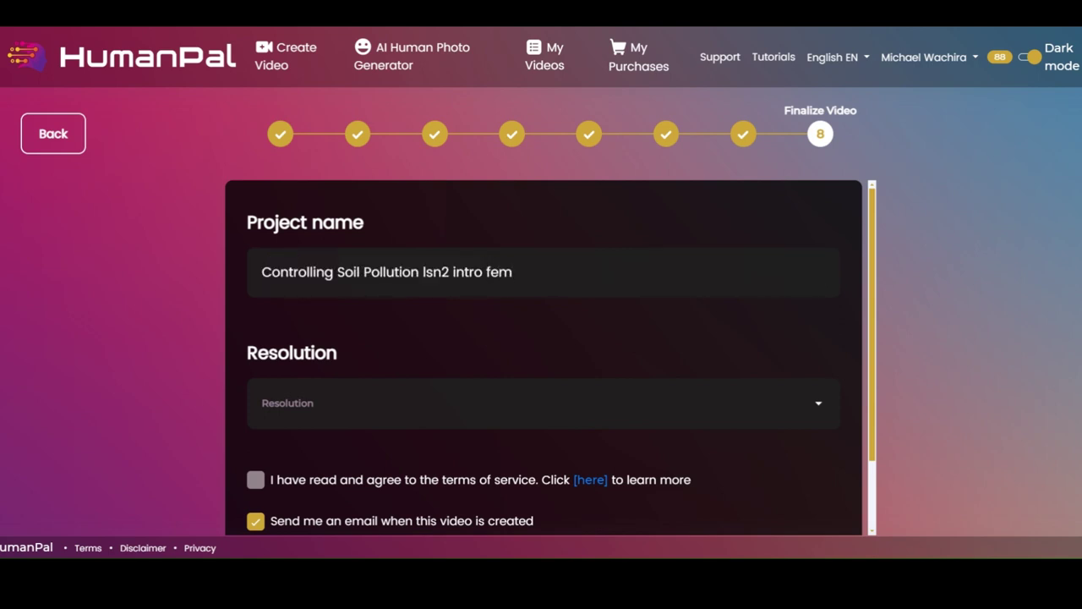
# Complete the project name as "Controlling Soil Pollution lsn2 intro female" and set the resolution to 720p.
pyautogui.write('ale')
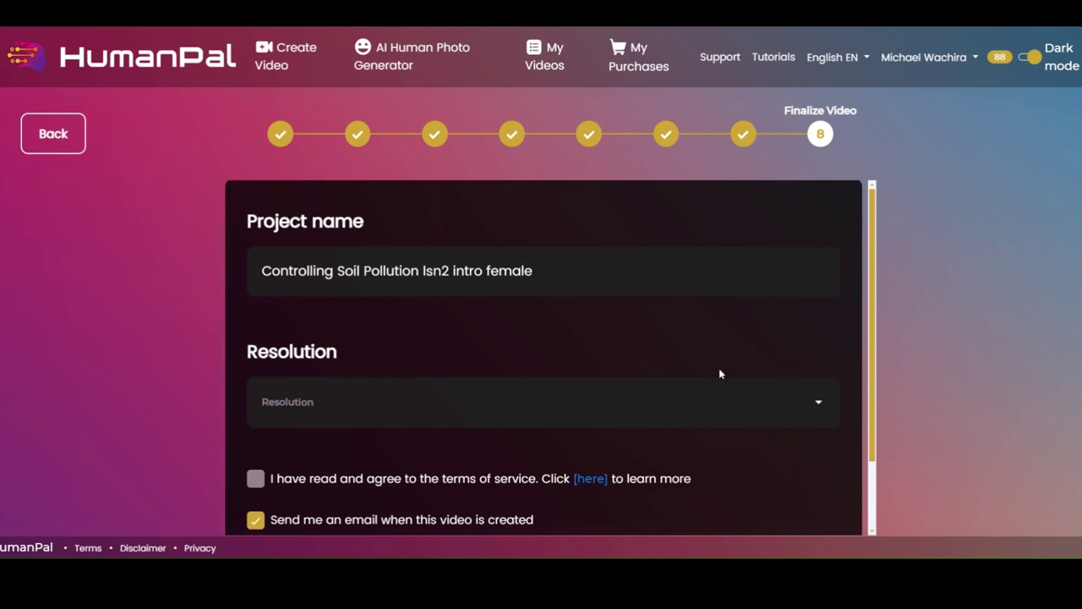
pyautogui.scroll(-1, 720, 373)
pyautogui.click(761, 328)
pyautogui.click(508, 362)
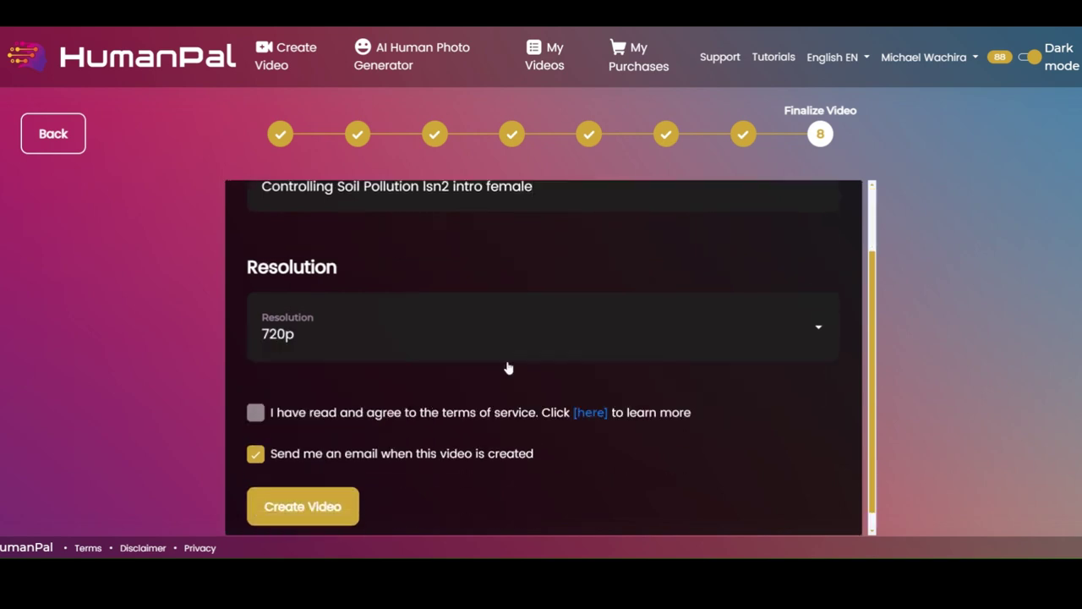
# Agree to the terms of service and submit the video for creation.
pyautogui.click(343, 414)
pyautogui.click(303, 503)
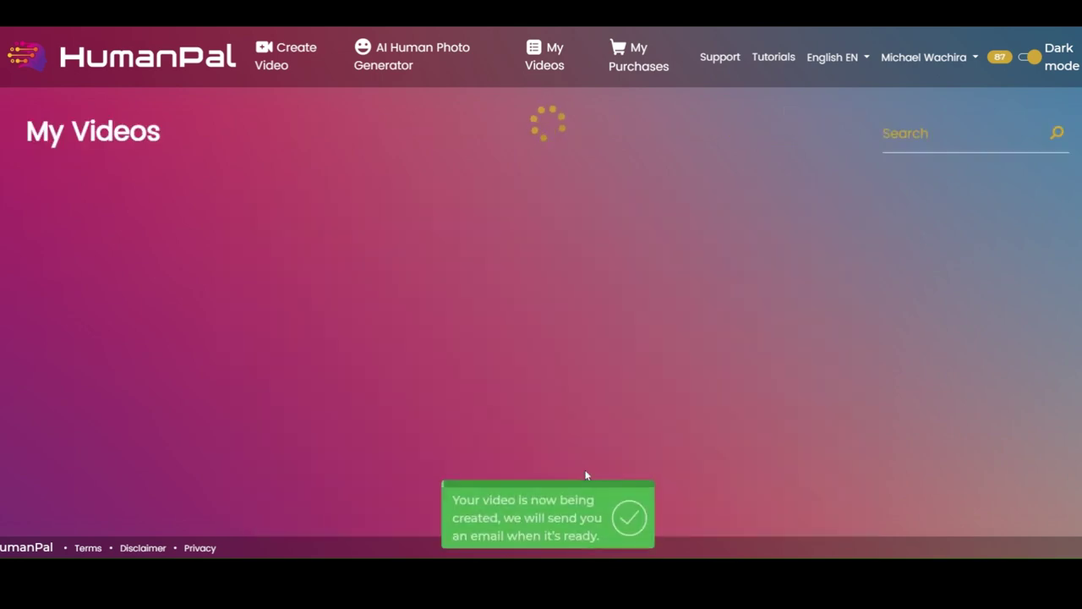
# Find the "soil pollution intro" video among the created videos, play it through and close the player.
pyautogui.scroll(-1, 597, 410)
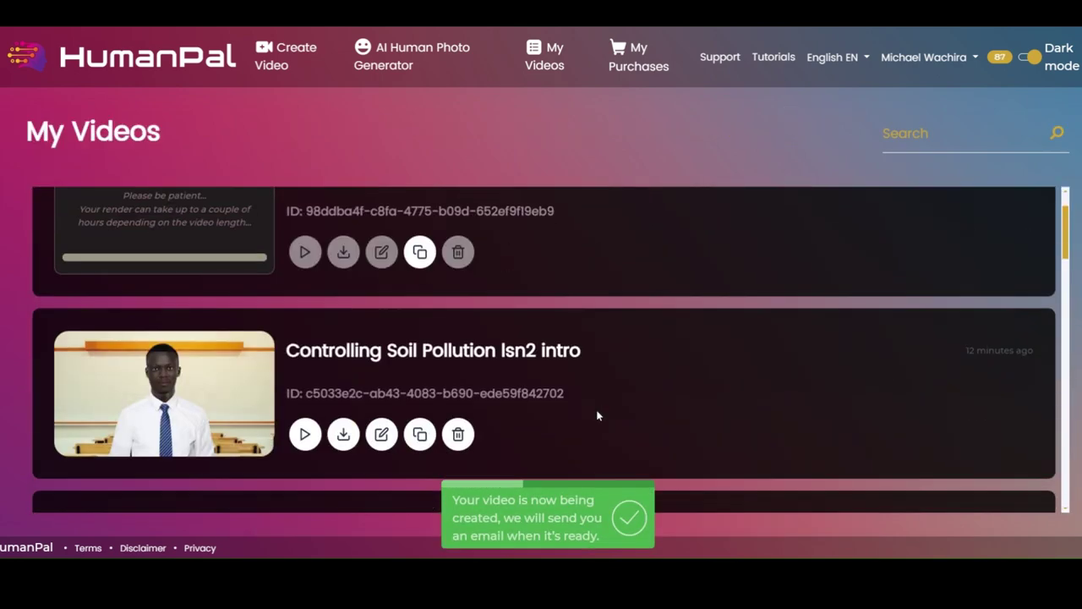
pyautogui.scroll(-3, 597, 415)
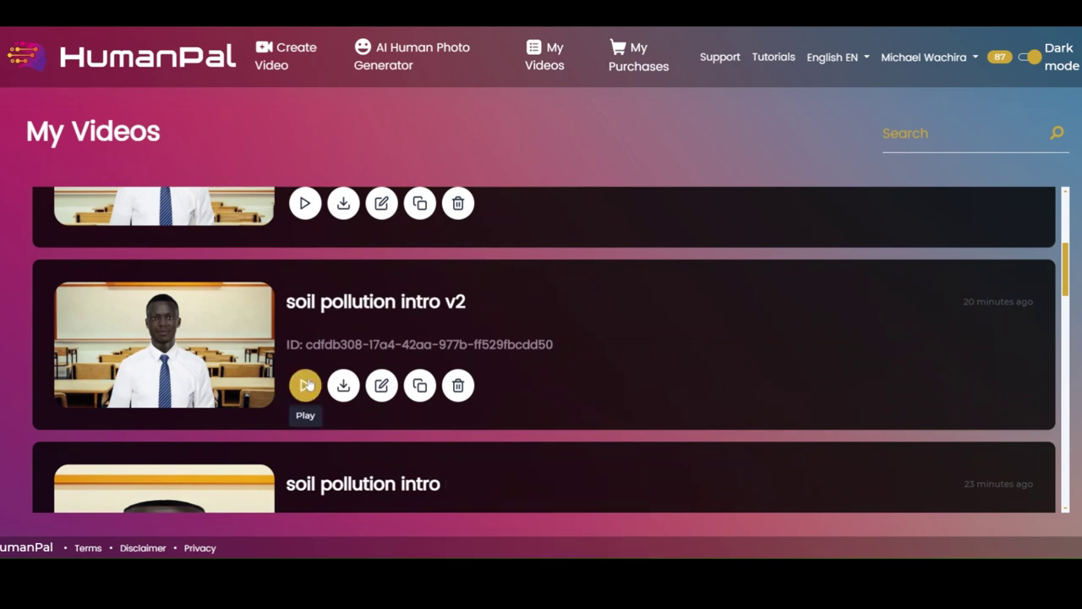
pyautogui.scroll(-4, 306, 385)
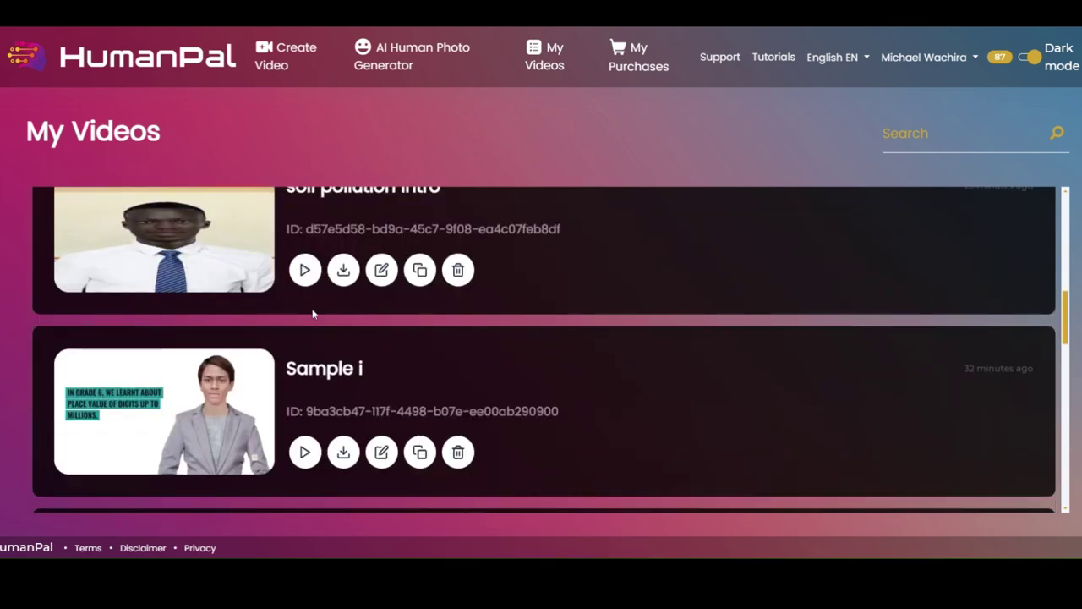
pyautogui.click(311, 269)
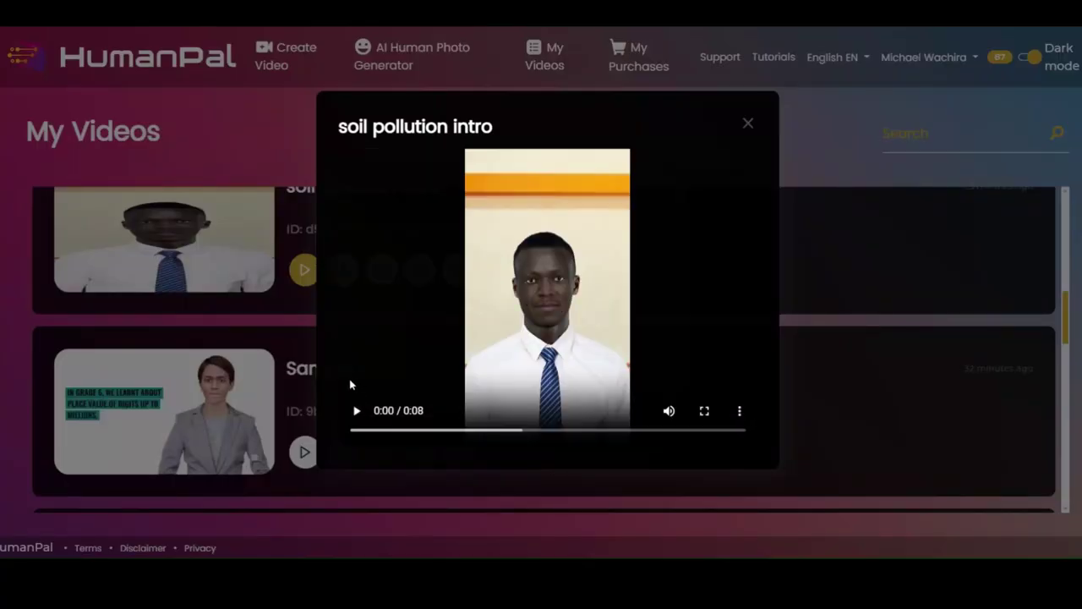
pyautogui.click(356, 410)
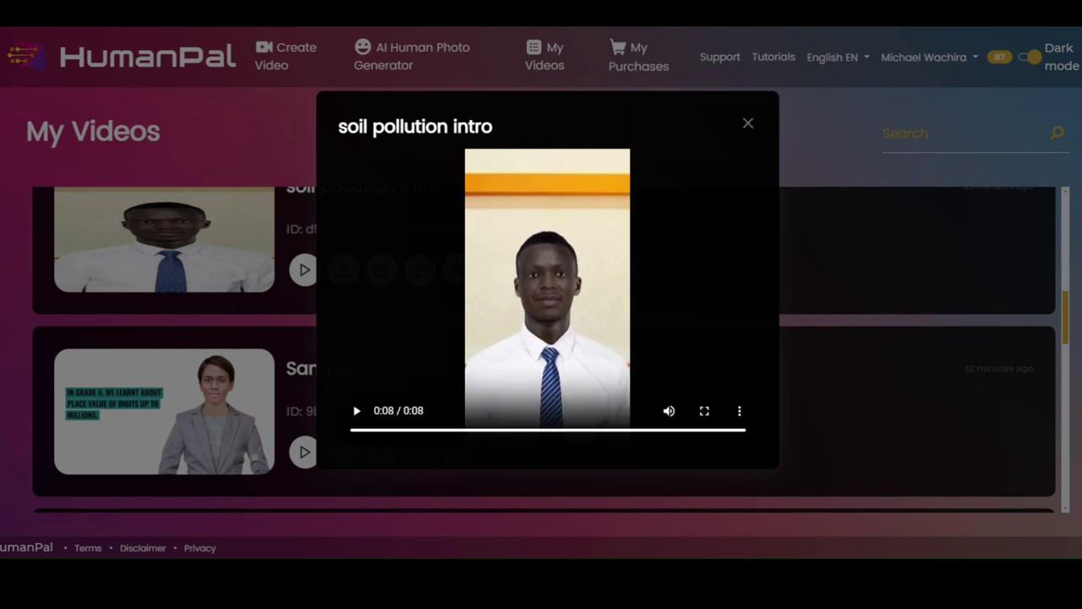
pyautogui.click(758, 125)
# Play the "soil pollution intro v2" video, close its player and return toward the newer videos in the list.
pyautogui.scroll(3, 292, 312)
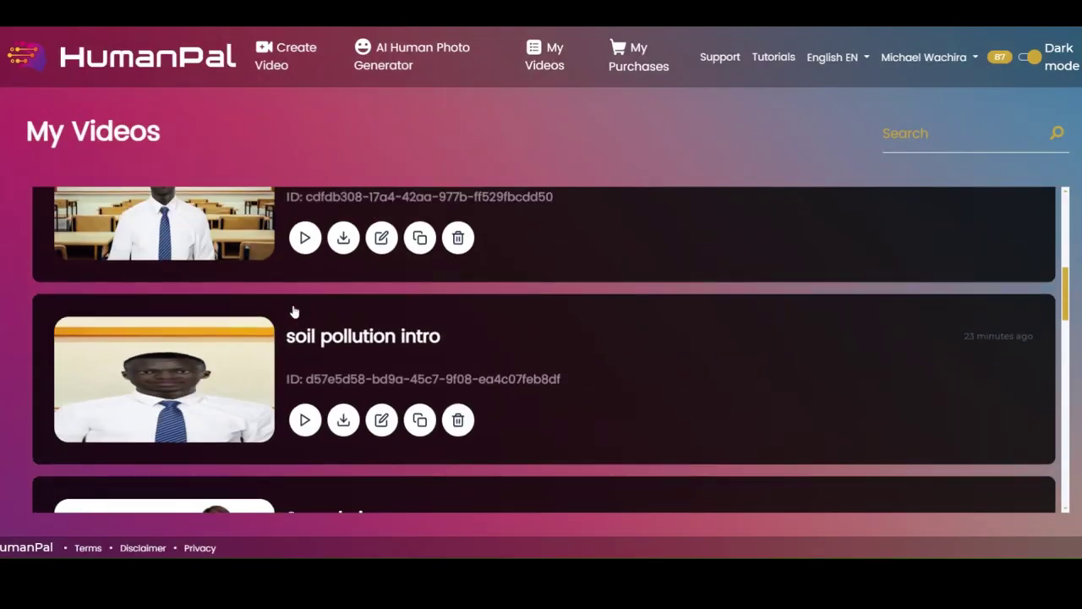
pyautogui.click(305, 312)
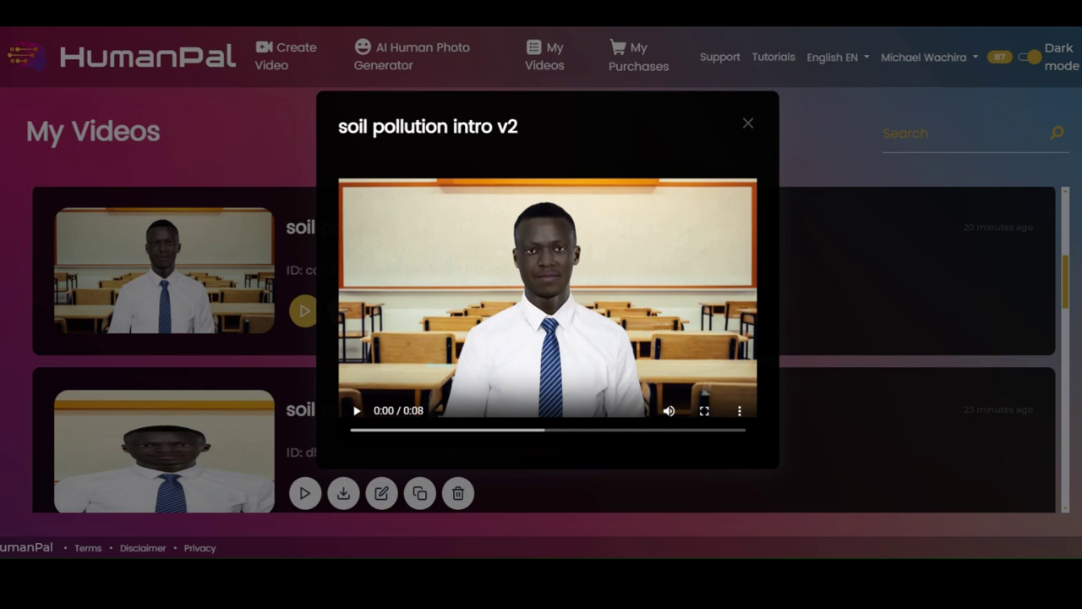
pyautogui.click(355, 411)
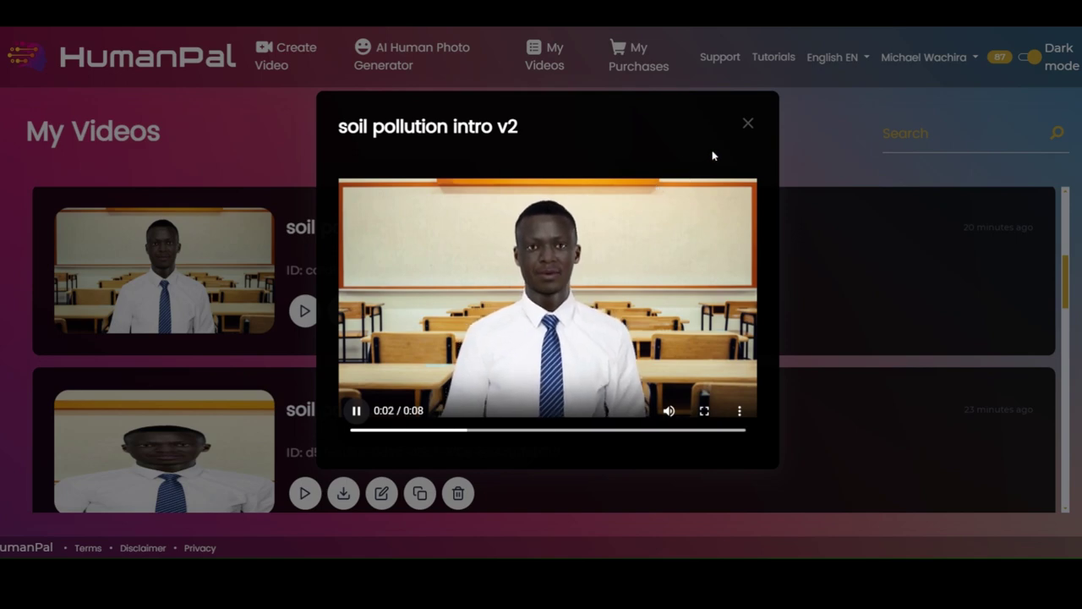
pyautogui.click(748, 123)
pyautogui.scroll(5, 397, 338)
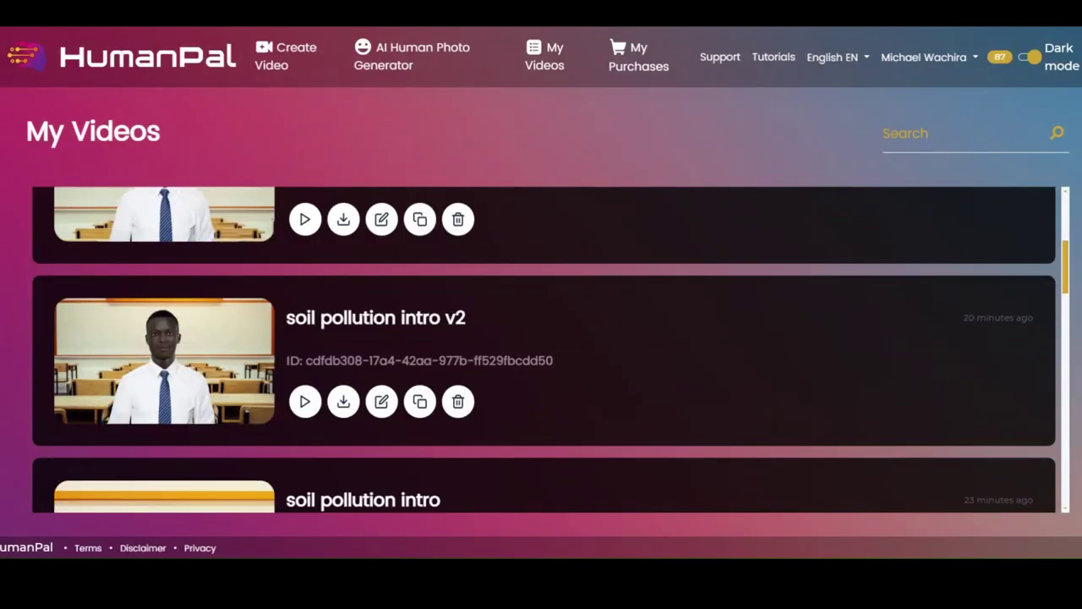
# Play the preview of the "Controlling Soil Pollution lsn2 intro" video, then close it.
pyautogui.click(305, 426)
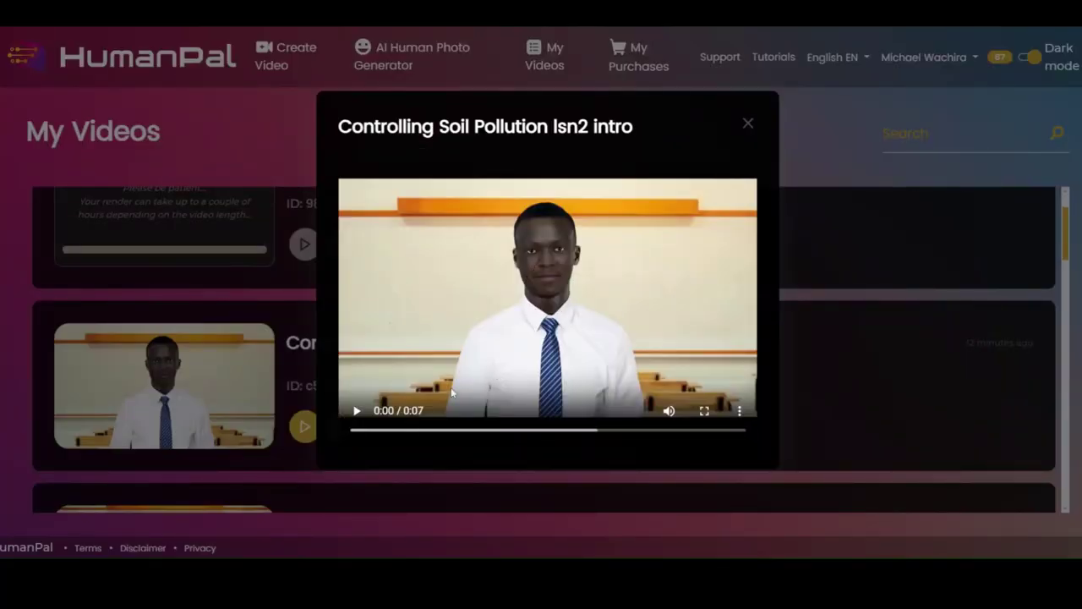
pyautogui.click(356, 410)
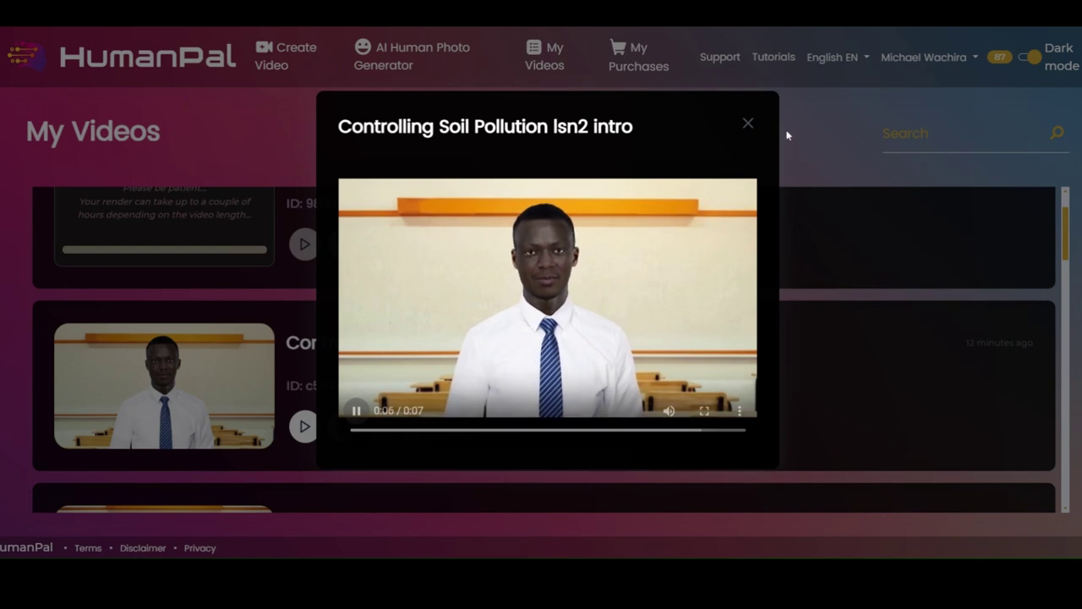
pyautogui.click(752, 127)
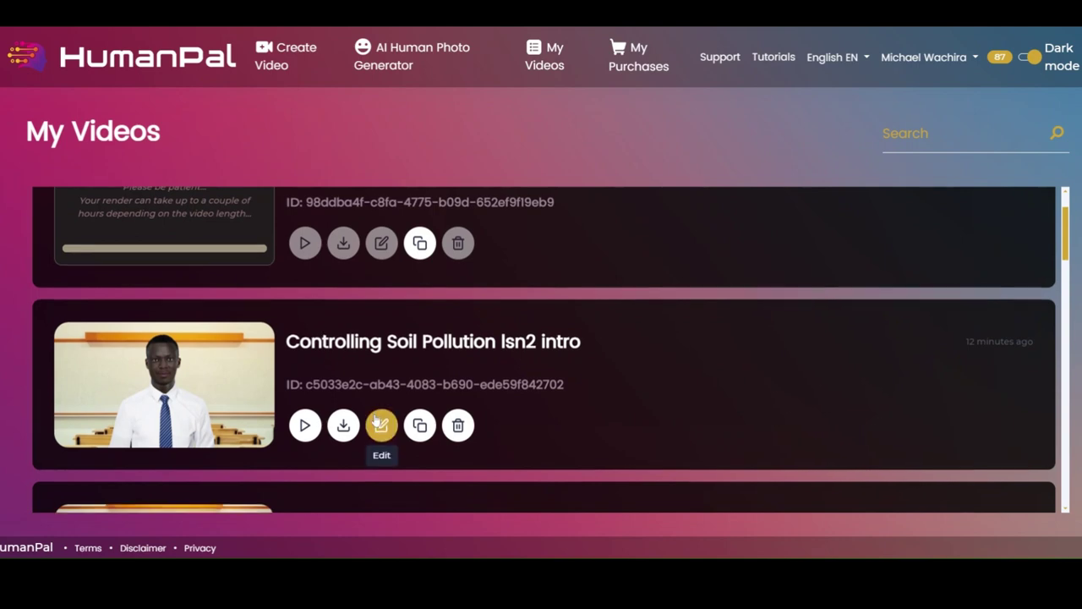
# Open the "soil pollution intro v2" video for editing, accept the script-change warning, and return to the Choose Avatar stage.
pyautogui.scroll(-1, 377, 422)
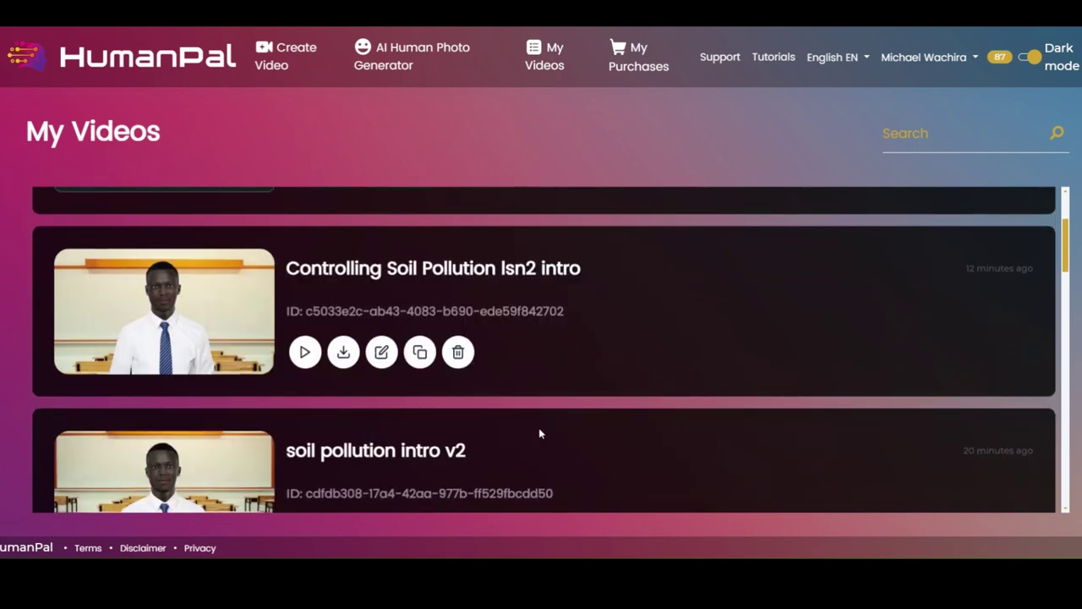
pyautogui.scroll(-3, 540, 433)
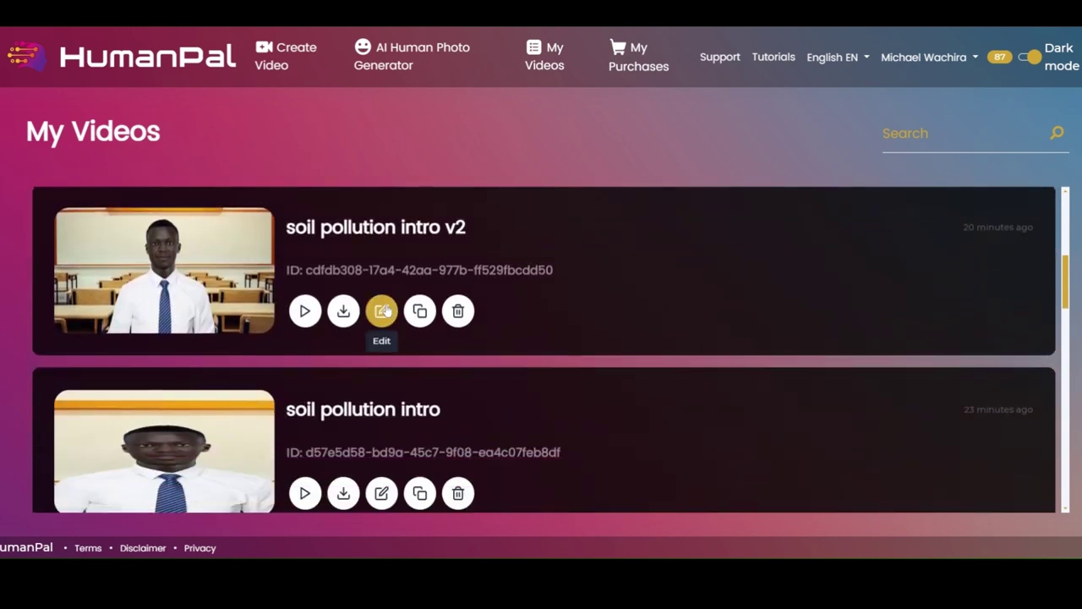
pyautogui.click(383, 312)
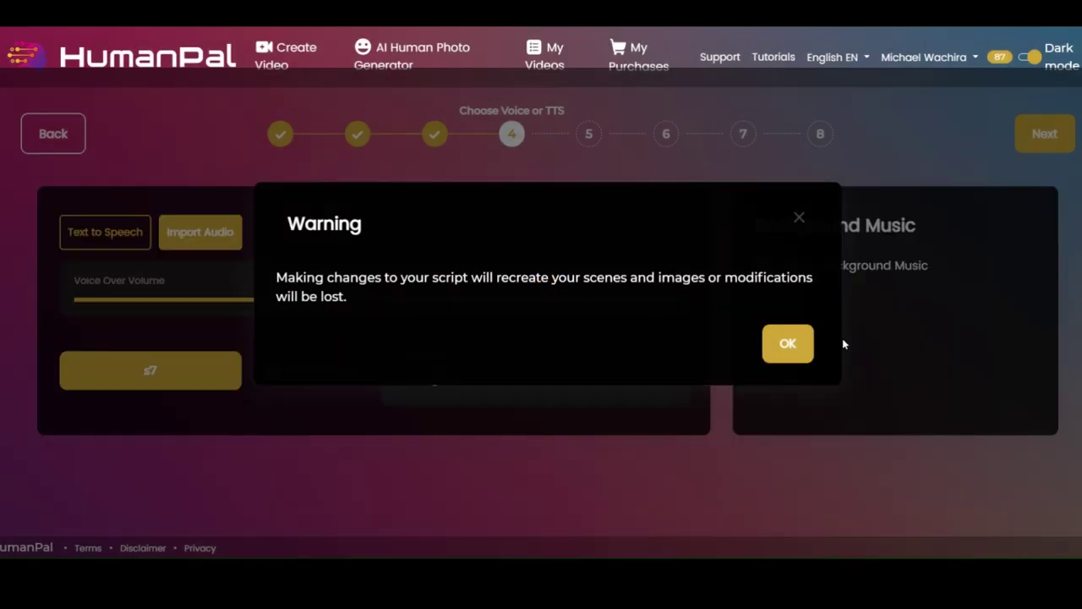
pyautogui.click(788, 344)
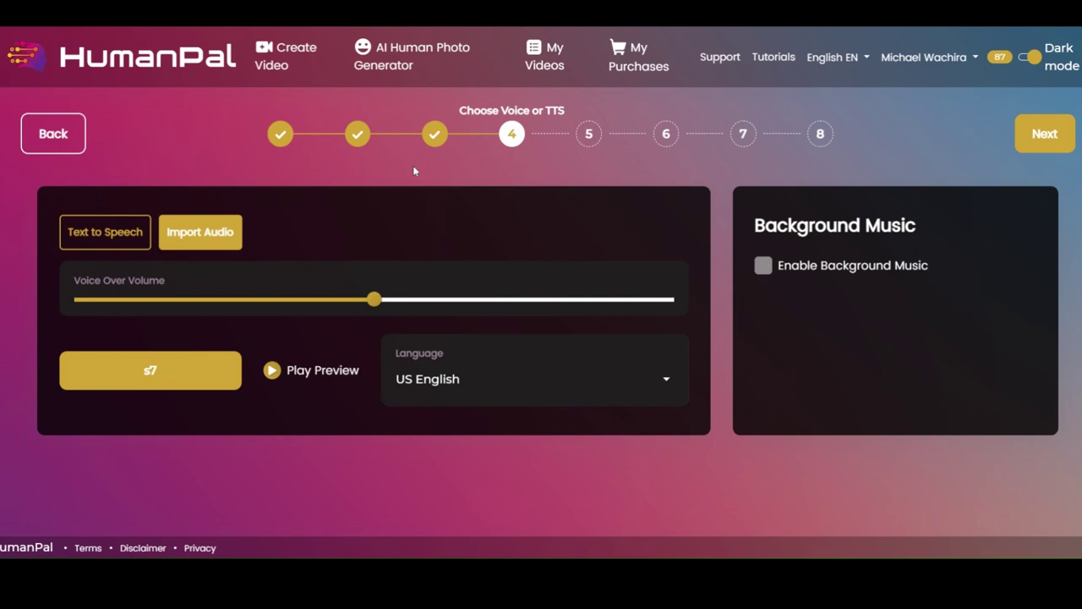
pyautogui.click(53, 135)
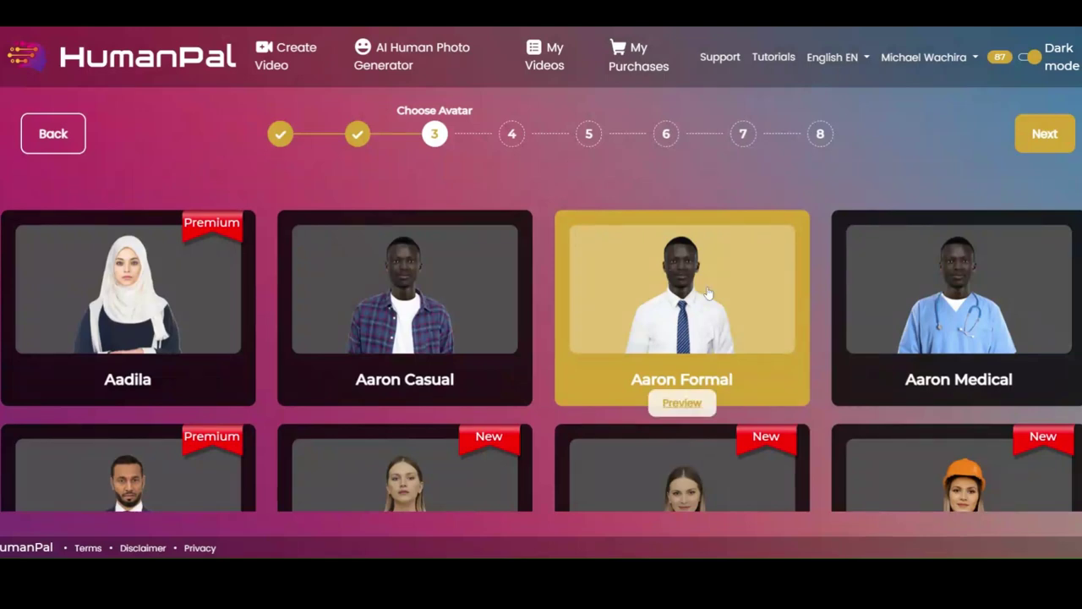
# Browse the avatar gallery from Aadila through the Kate and Keisha avatars, examining the available characters and their outfit variants.
pyautogui.moveTo(910, 323)
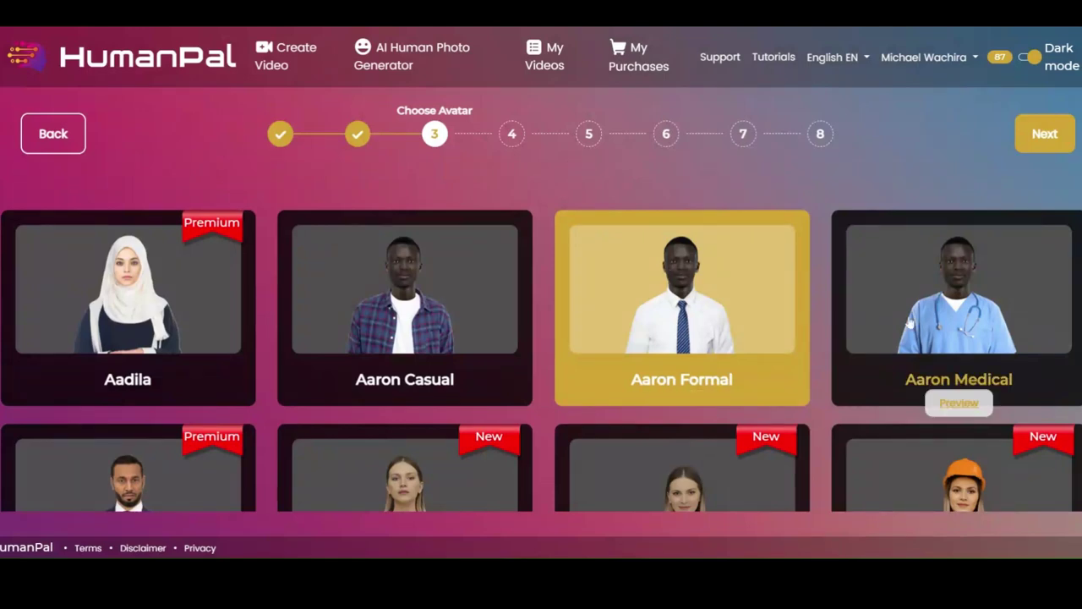
pyautogui.scroll(-20, 541, 361)
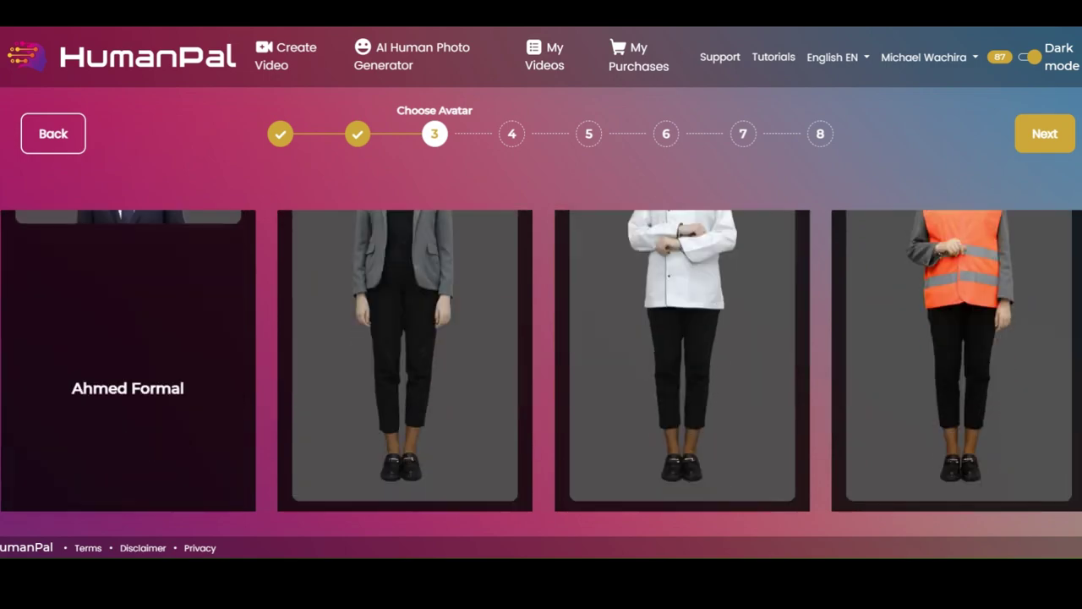
pyautogui.scroll(5, 541, 361)
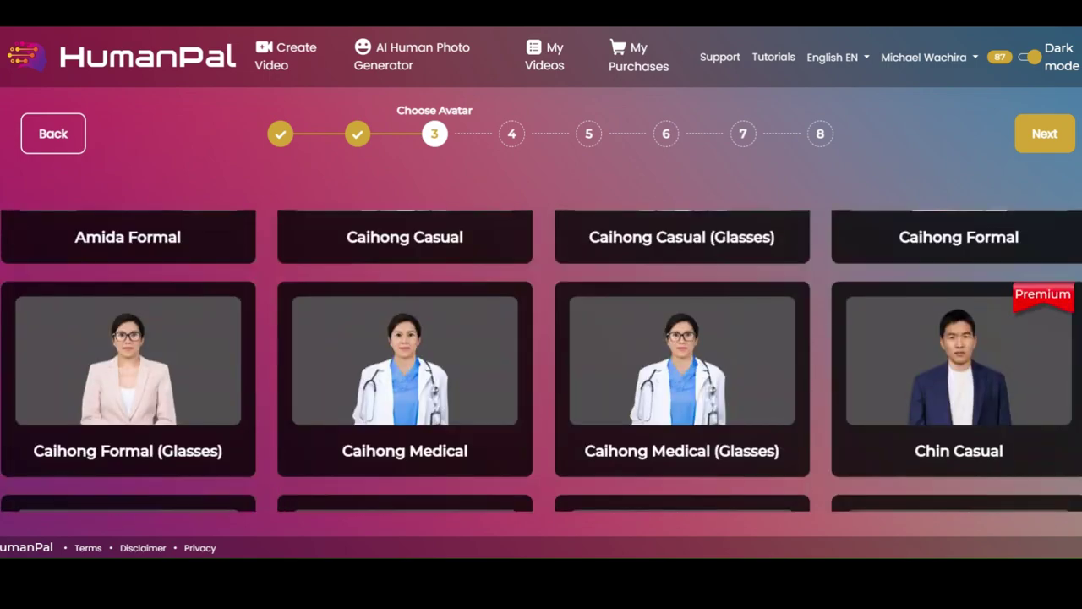
pyautogui.scroll(2, 541, 361)
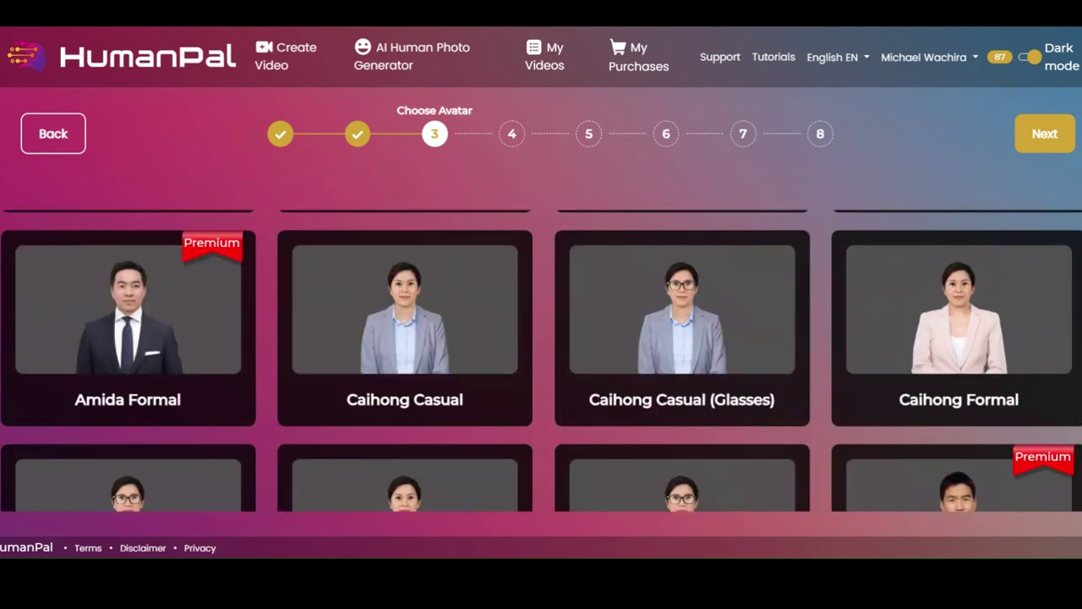
pyautogui.scroll(-3, 541, 361)
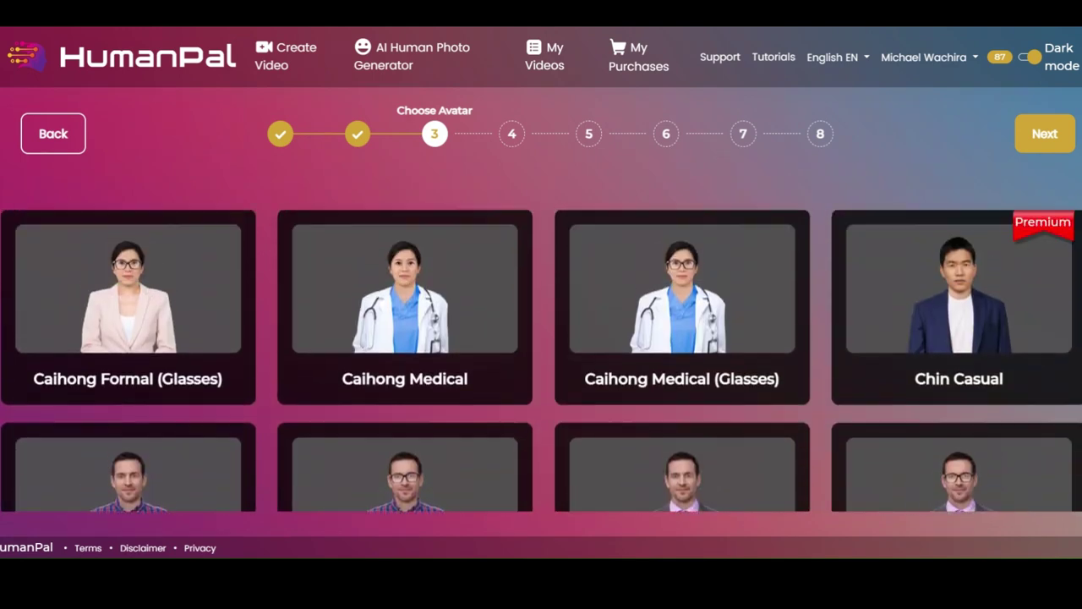
pyautogui.scroll(5, 541, 361)
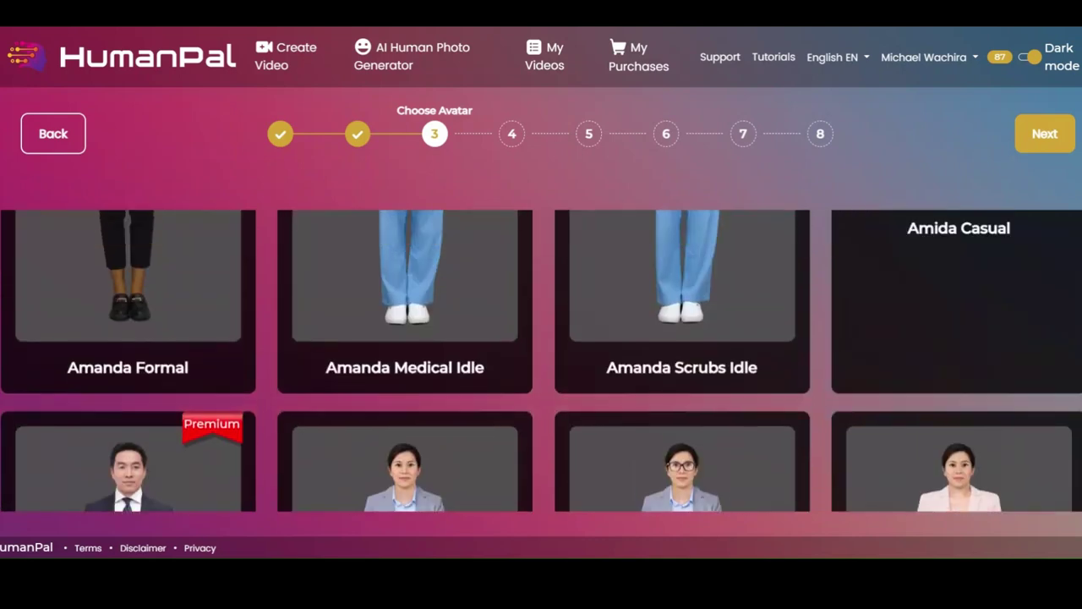
pyautogui.scroll(-2, 541, 361)
pyautogui.scroll(6, 541, 361)
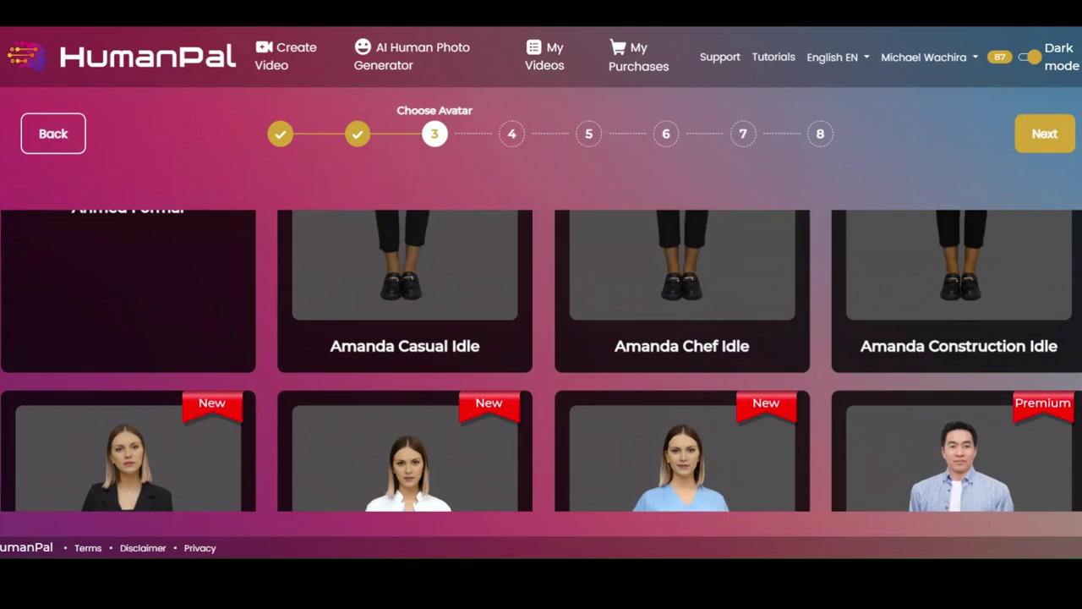
pyautogui.scroll(6, 541, 361)
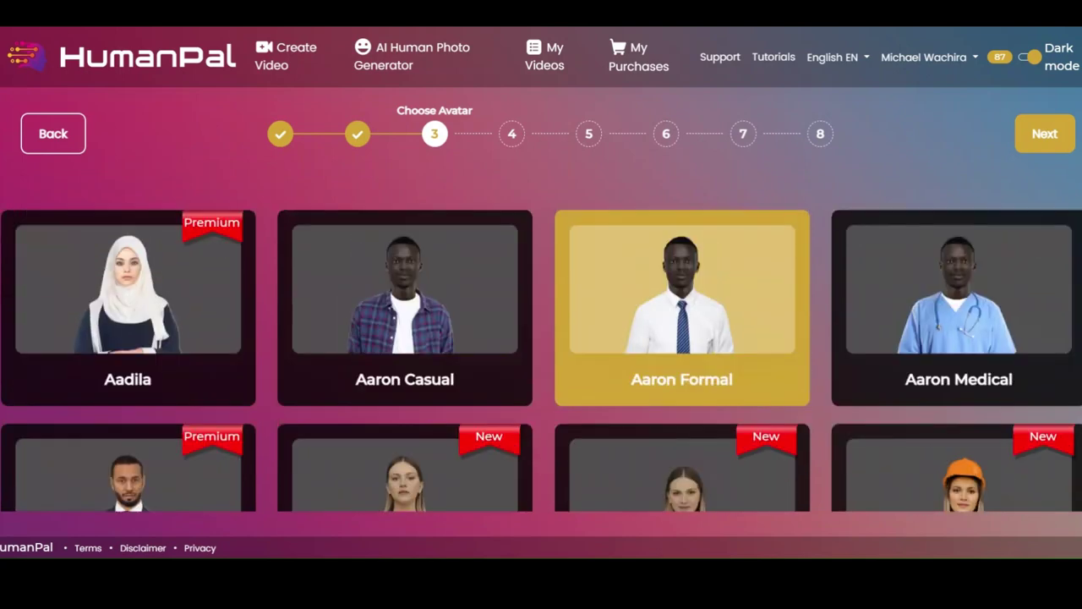
pyautogui.scroll(-6, 541, 361)
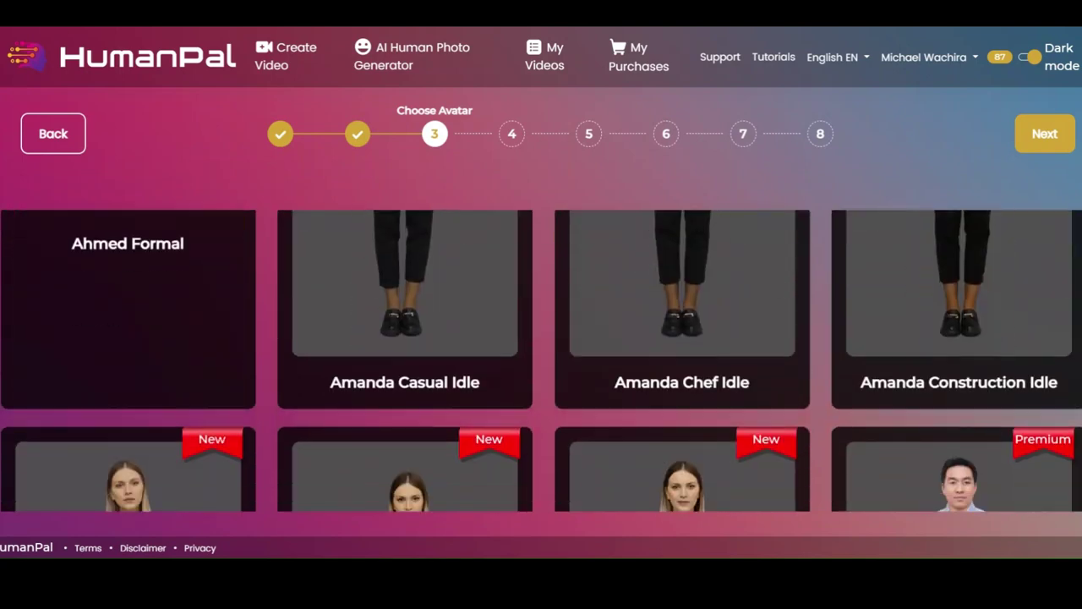
pyautogui.scroll(3, 541, 361)
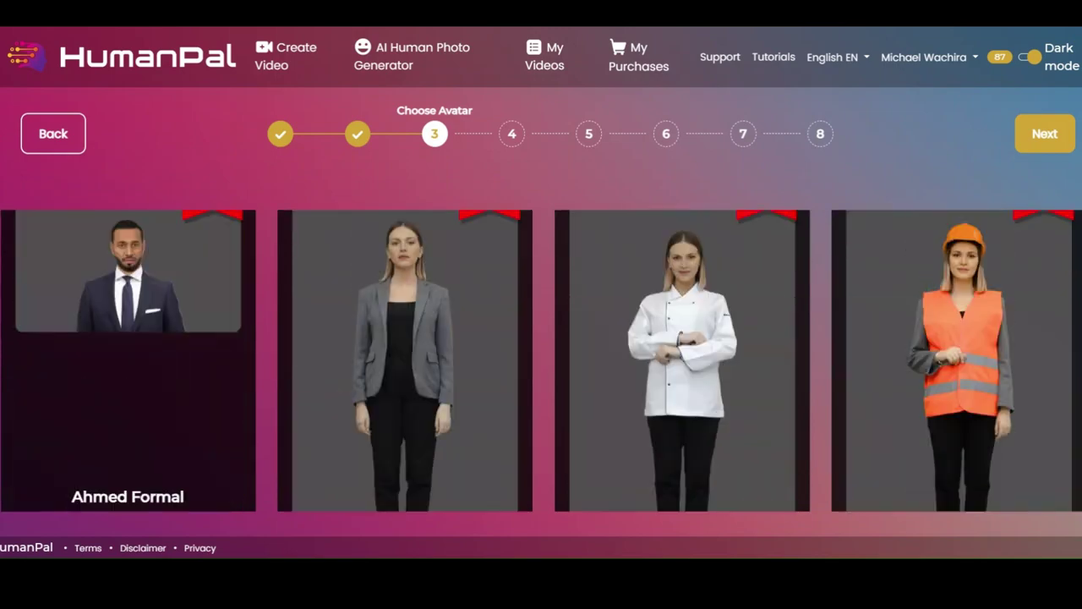
pyautogui.scroll(-5, 541, 361)
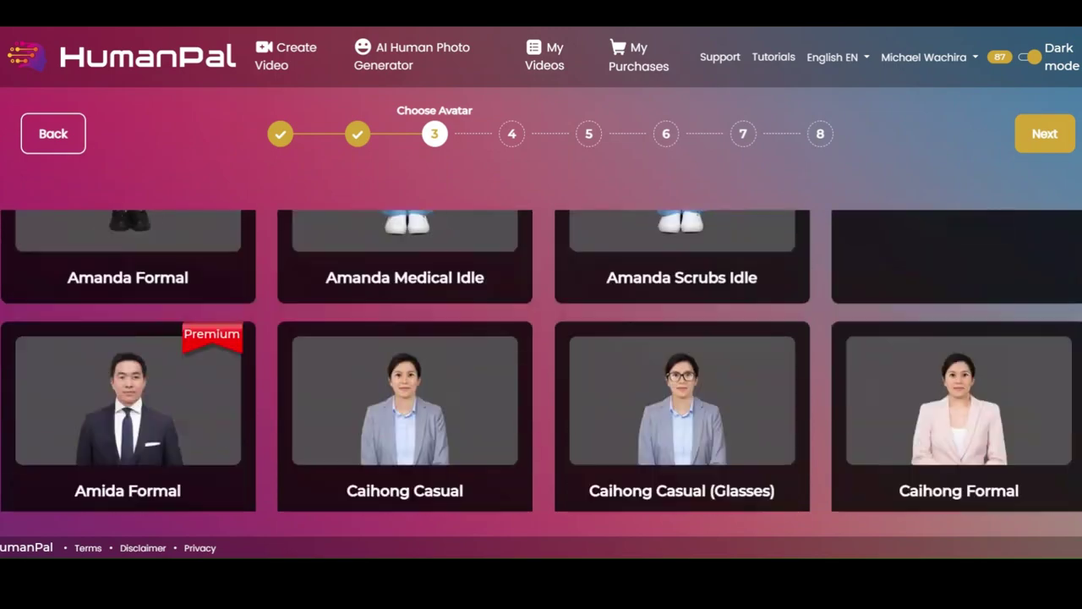
pyautogui.scroll(4, 541, 361)
pyautogui.scroll(6, 541, 361)
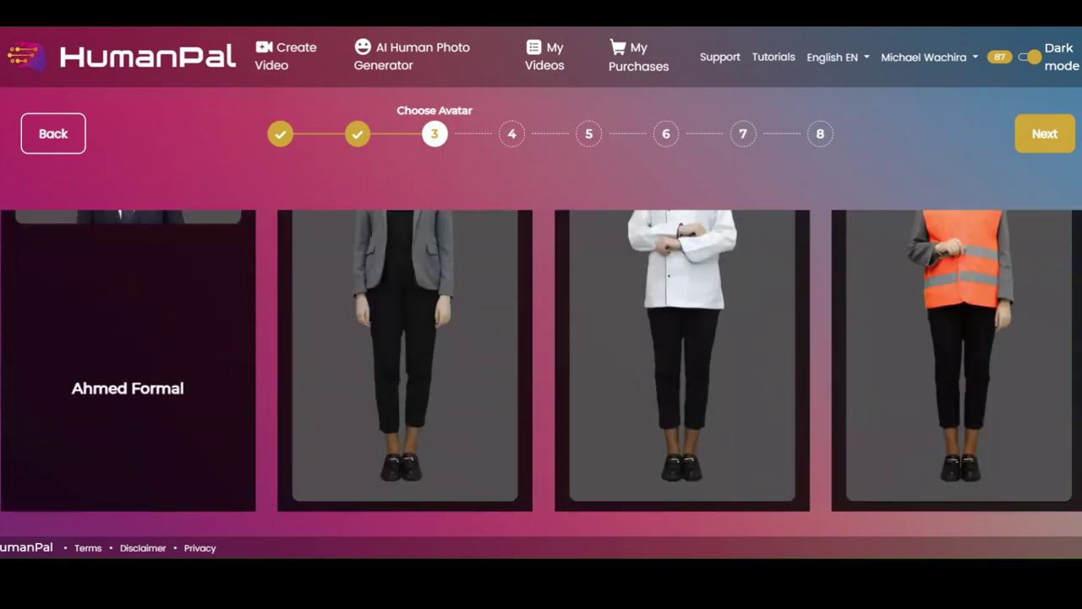
pyautogui.scroll(1, 541, 361)
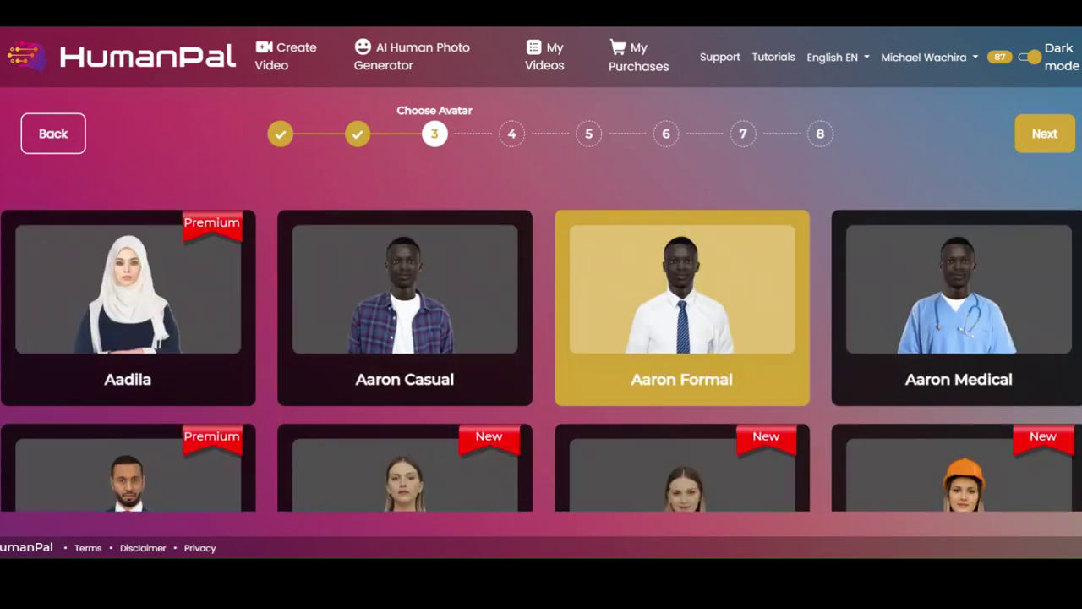
pyautogui.scroll(-4, 541, 361)
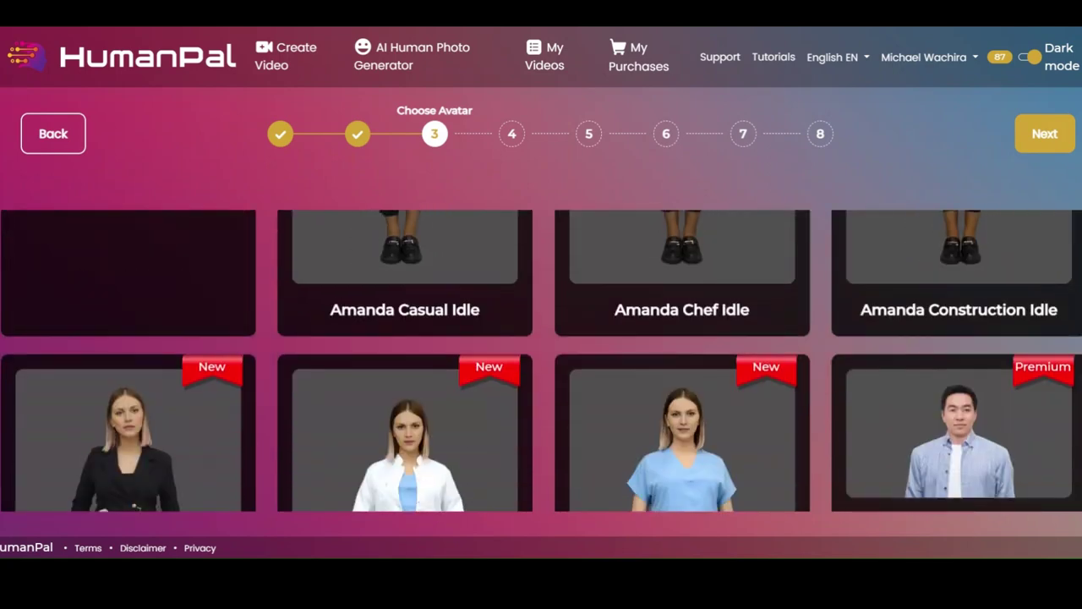
pyautogui.scroll(-4, 541, 361)
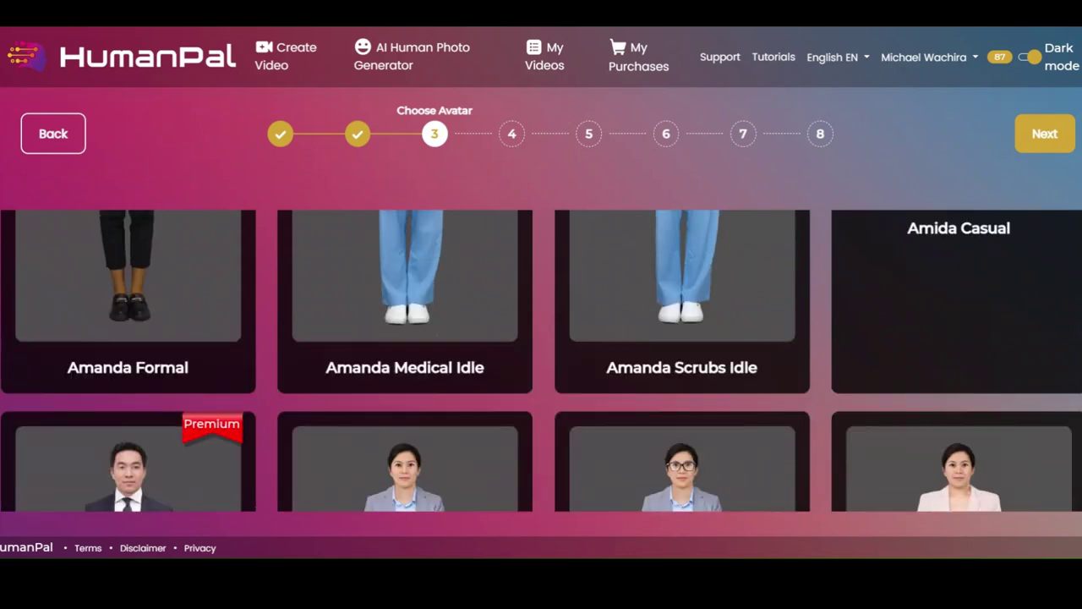
pyautogui.scroll(4, 541, 361)
pyautogui.scroll(-12, 541, 361)
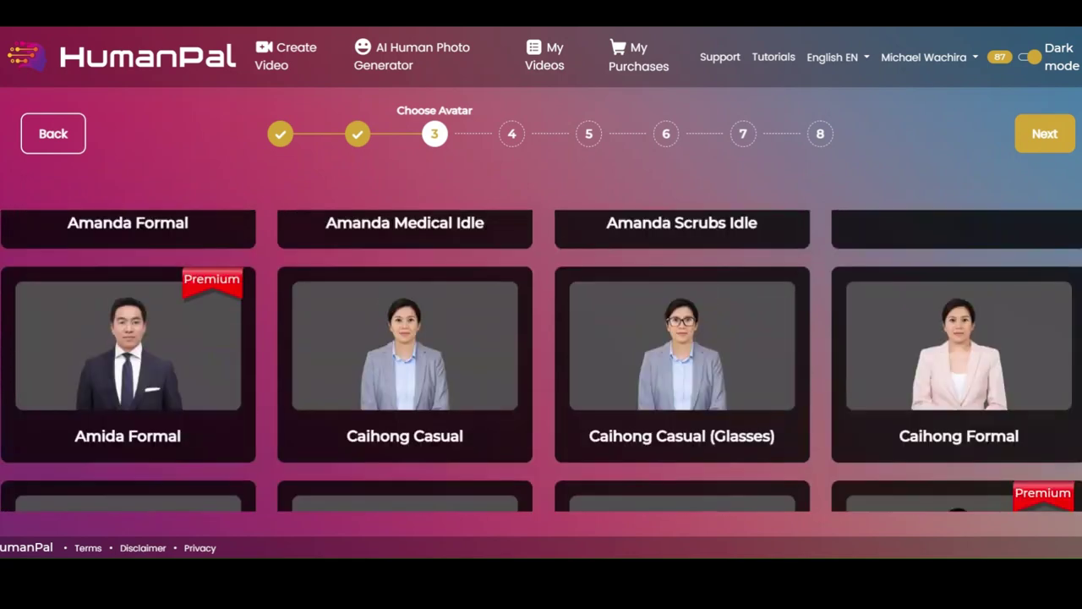
pyautogui.scroll(-6, 541, 361)
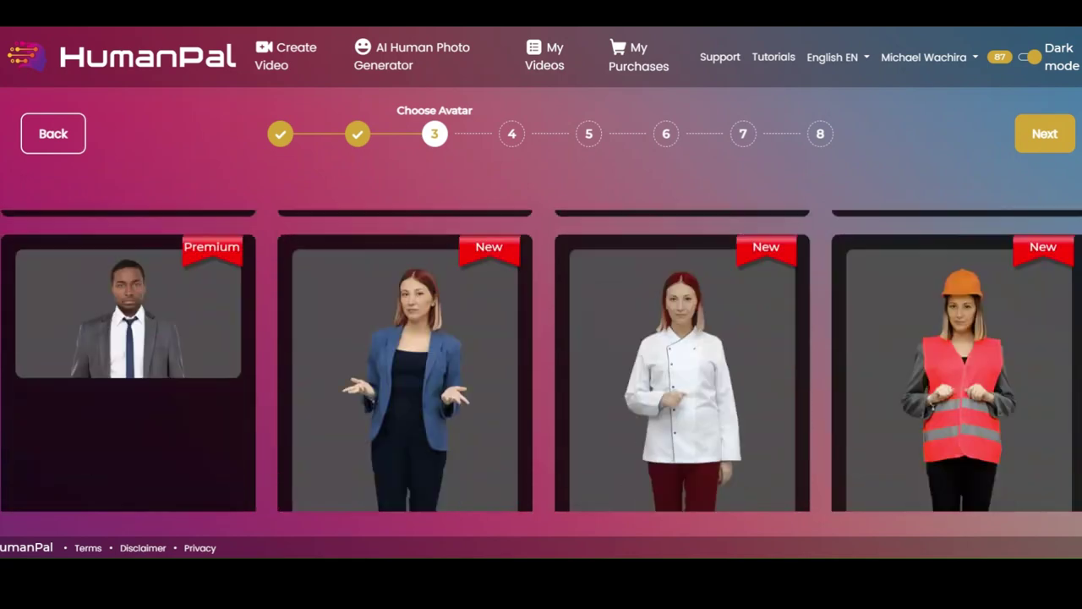
pyautogui.scroll(3, 541, 361)
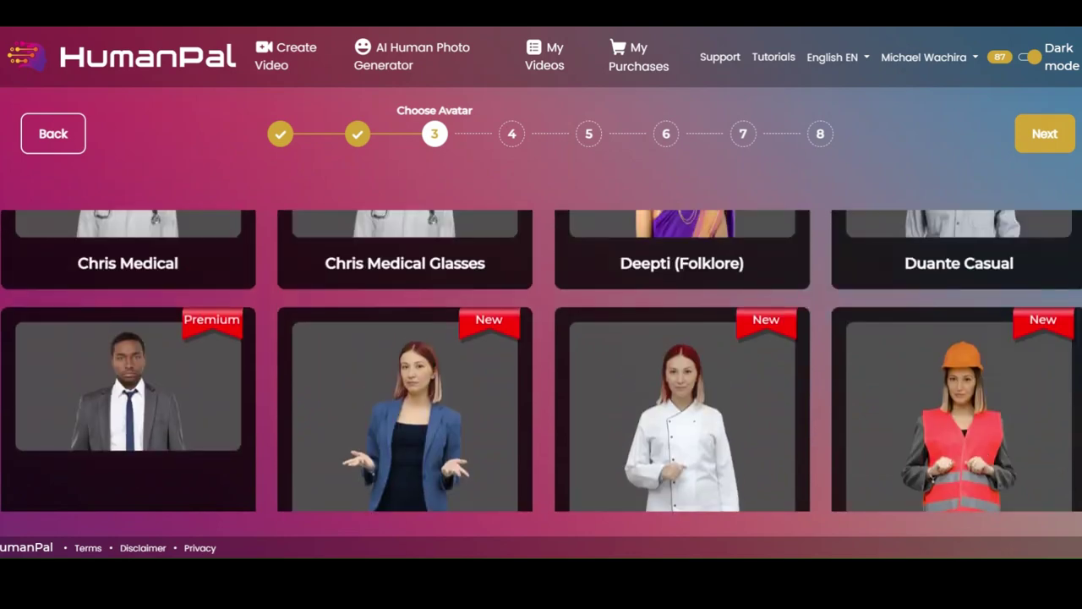
pyautogui.scroll(-5, 541, 361)
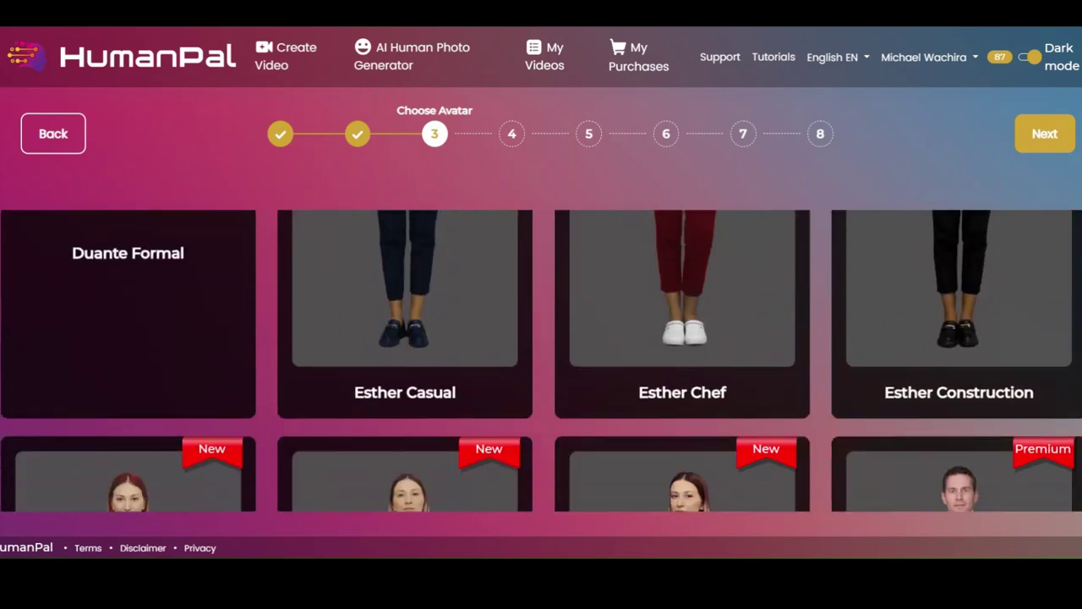
pyautogui.scroll(-6, 542, 362)
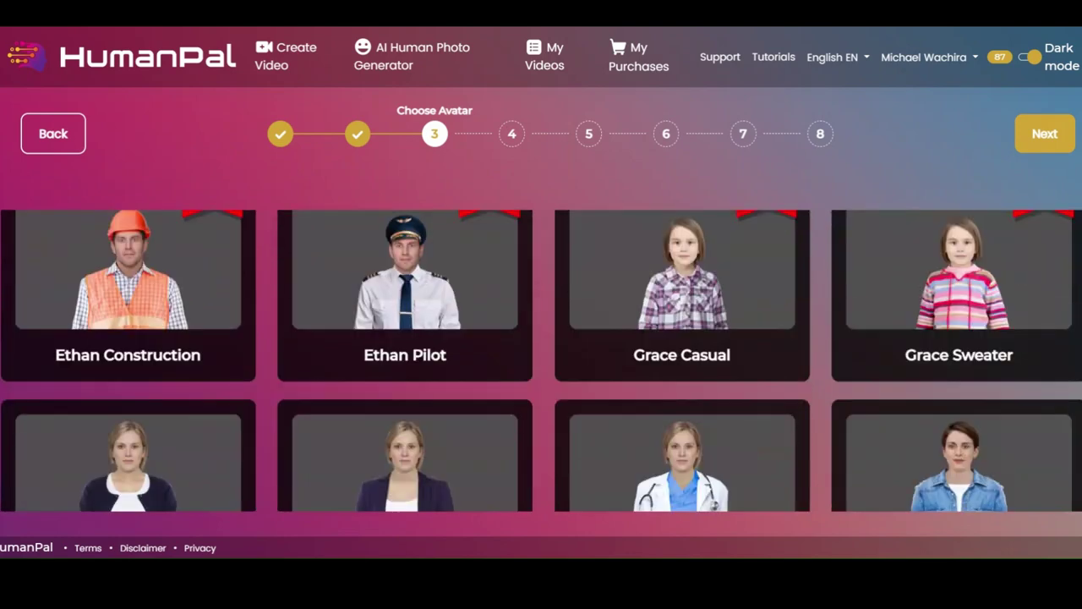
pyautogui.scroll(-4, 541, 361)
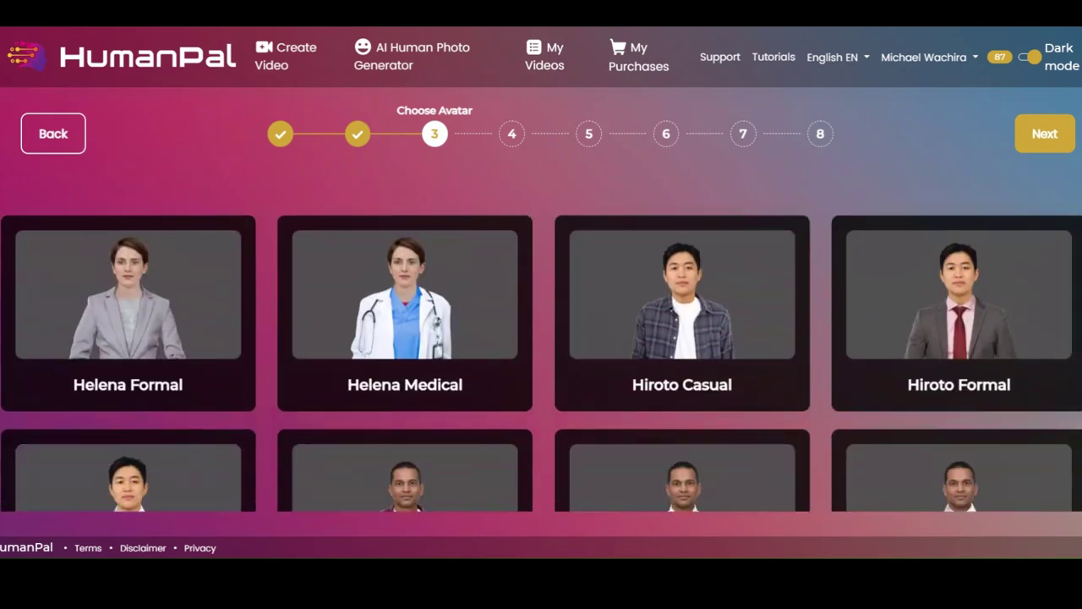
pyautogui.scroll(-4, 541, 361)
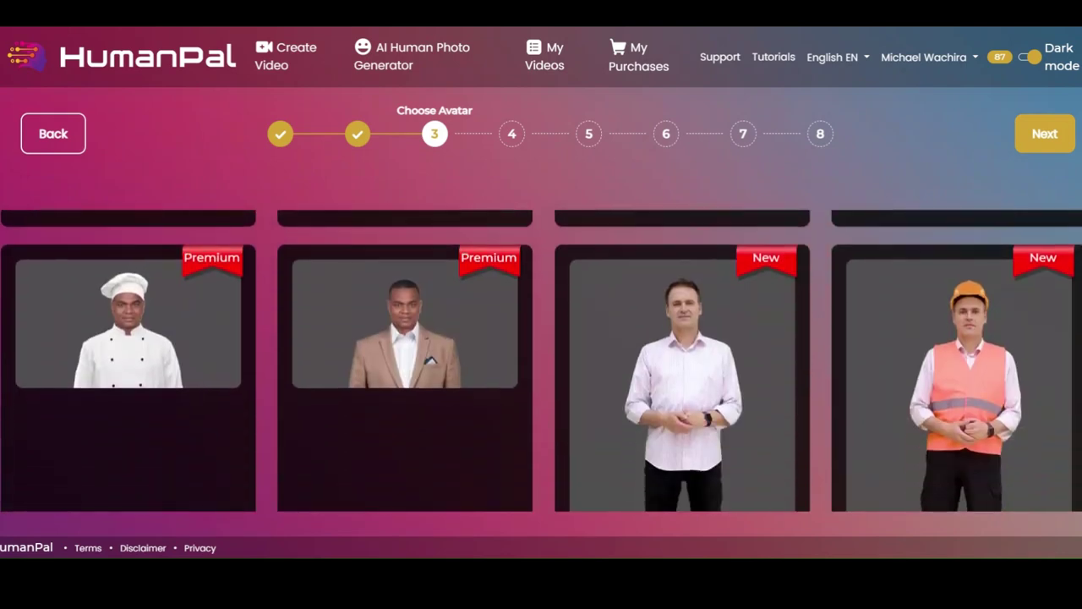
pyautogui.scroll(-5, 541, 361)
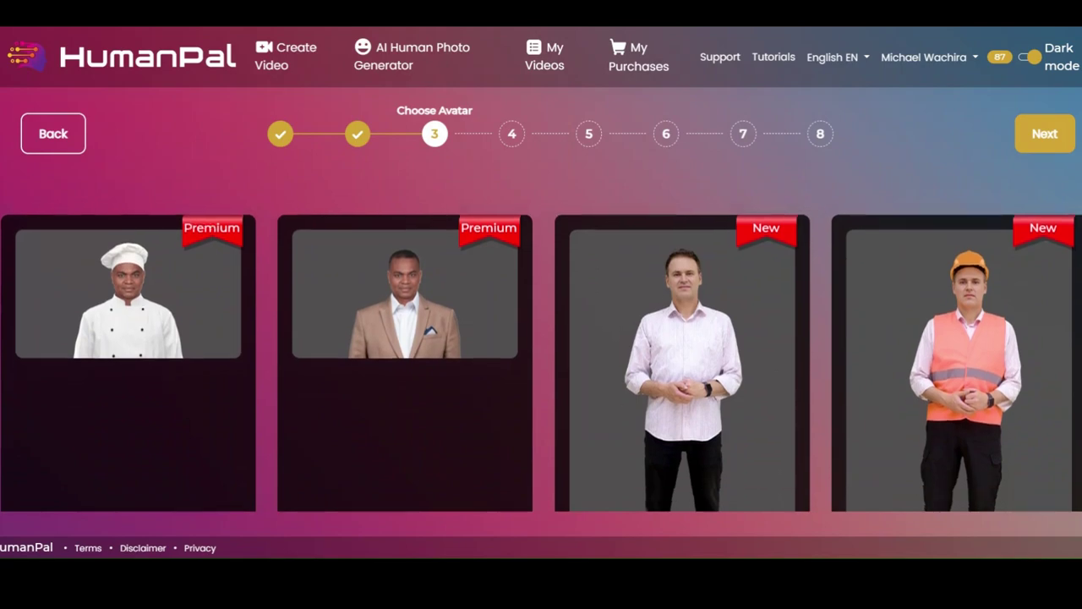
pyautogui.scroll(-6, 541, 361)
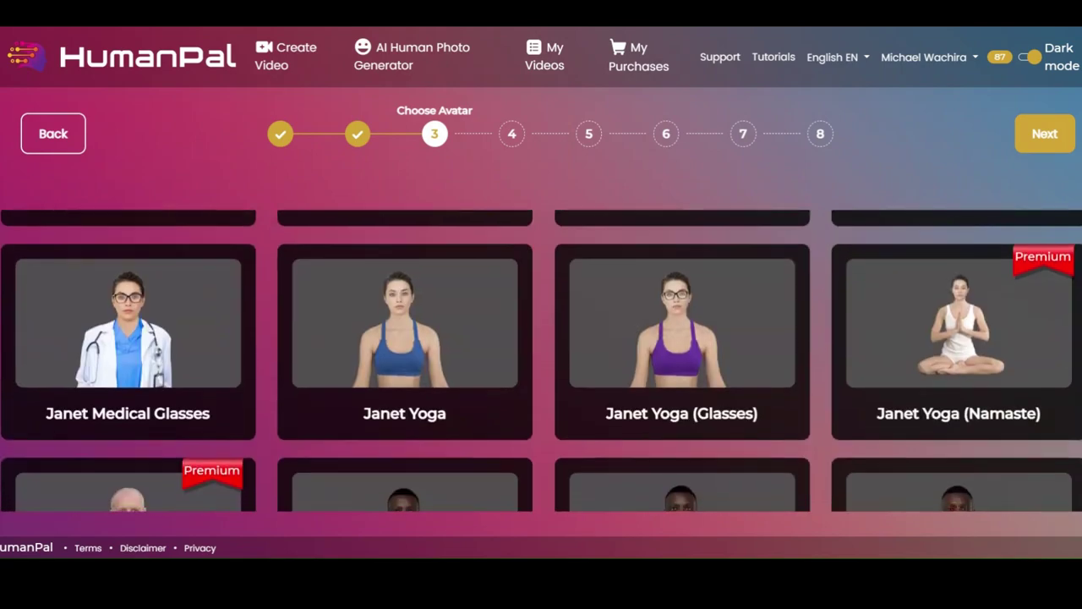
pyautogui.scroll(-3, 541, 361)
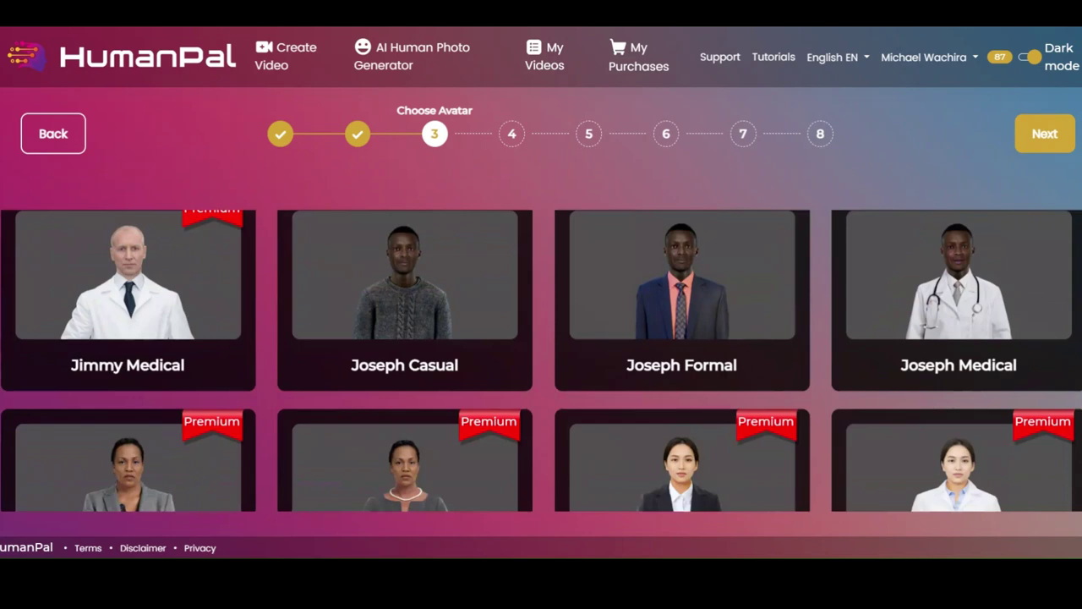
pyautogui.scroll(-3, 541, 361)
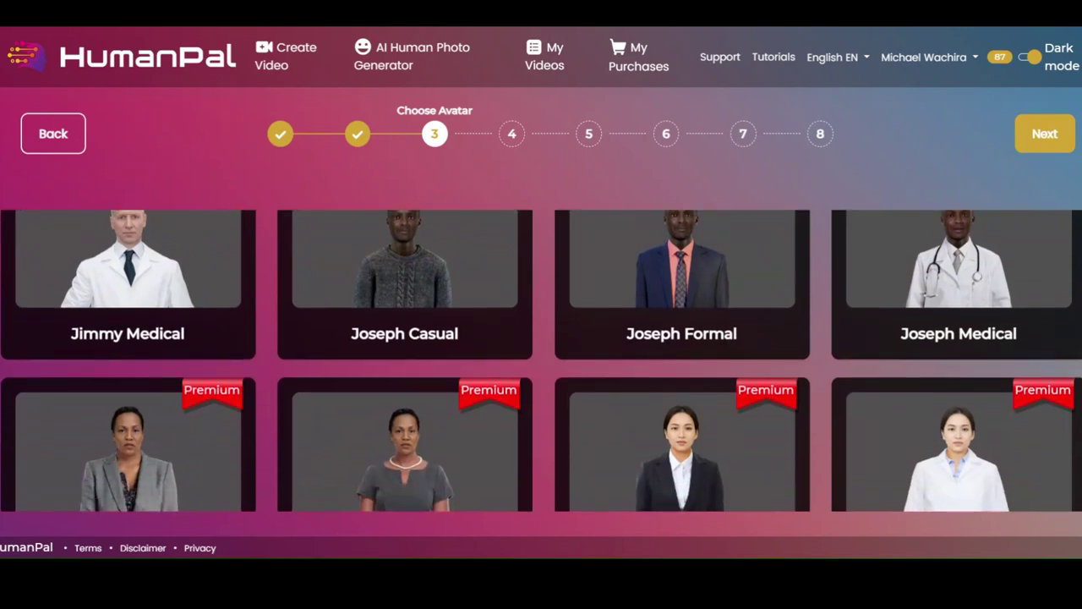
pyautogui.scroll(-5, 541, 361)
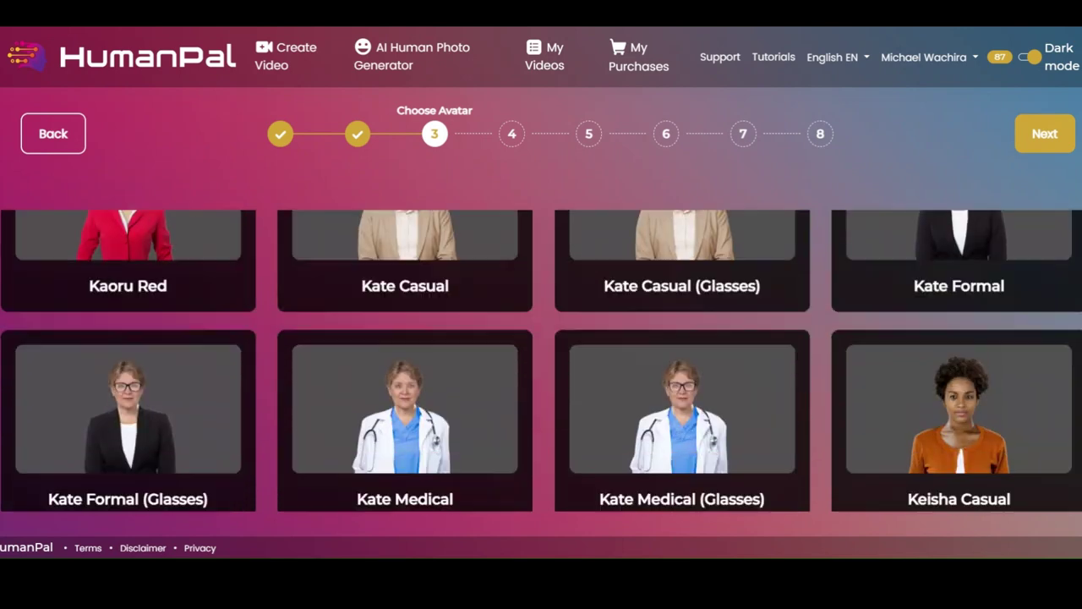
# Look through the avatar gallery from the Kate avatars through Mark Casual, examining the Keisha, Lanelle and Marcus outfit variants.
pyautogui.scroll(-4, 541, 361)
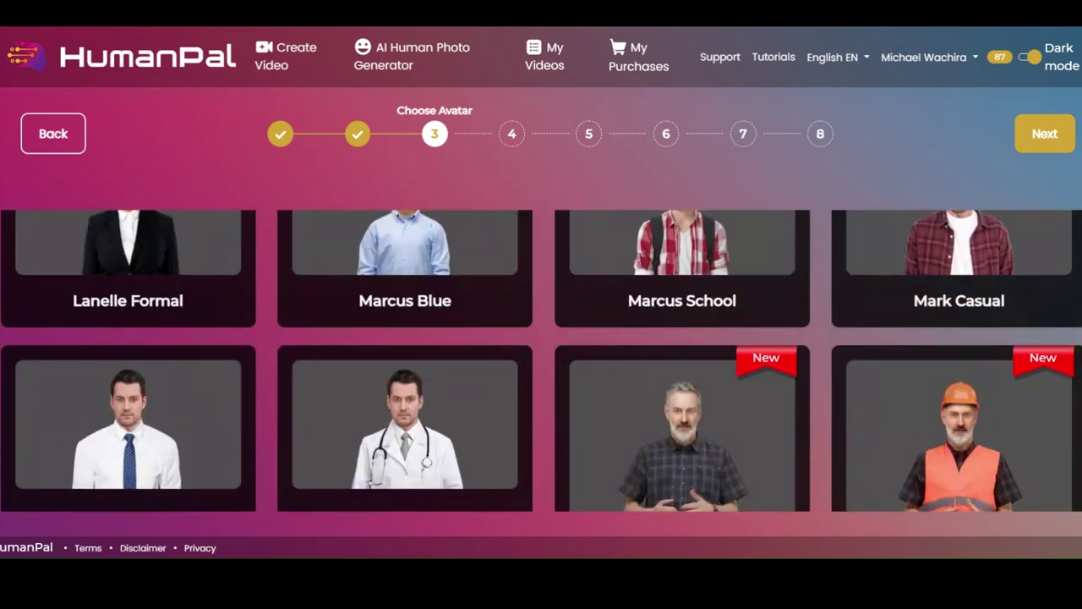
pyautogui.scroll(2, 542, 361)
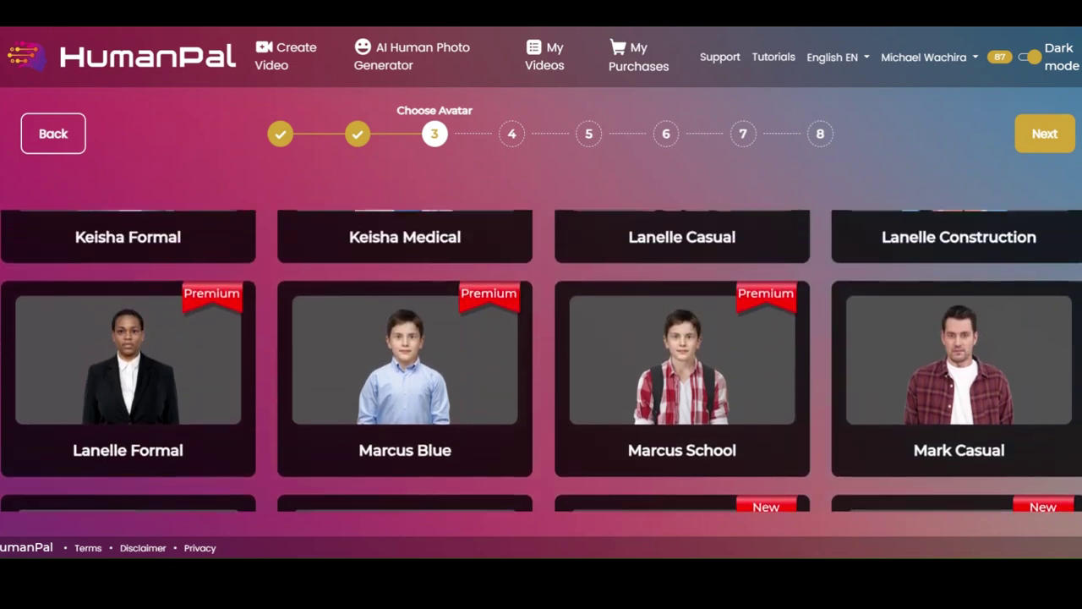
pyautogui.scroll(5, 541, 361)
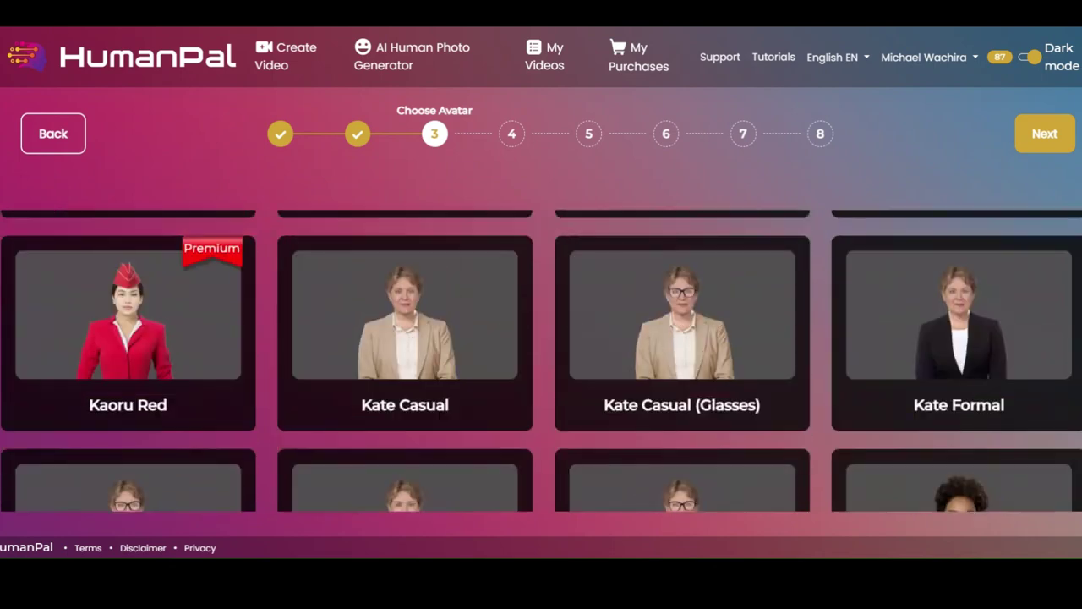
pyautogui.scroll(-1, 541, 361)
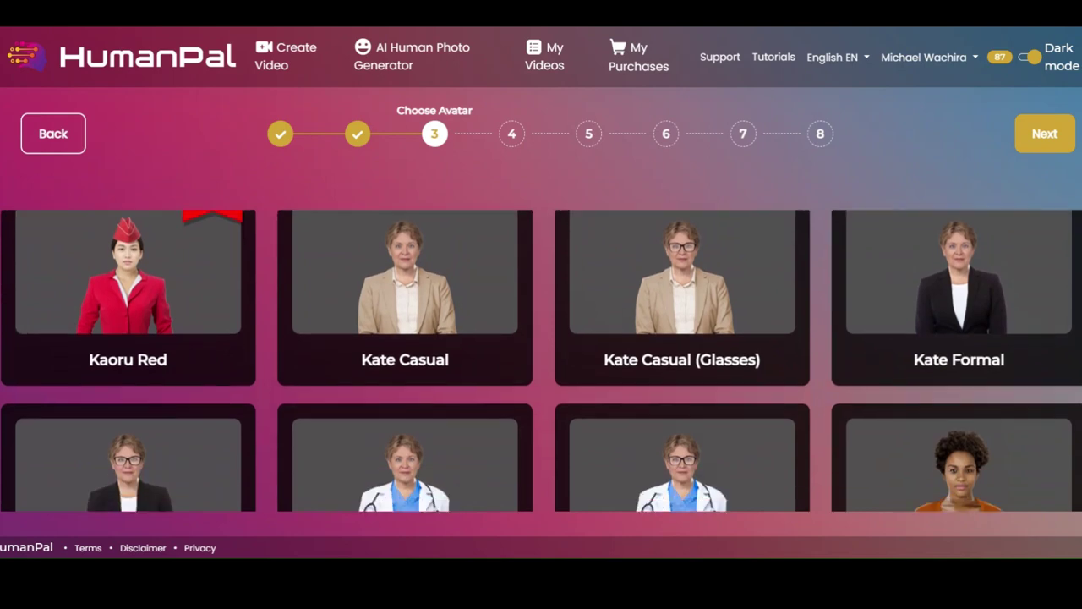
pyautogui.scroll(-3, 541, 362)
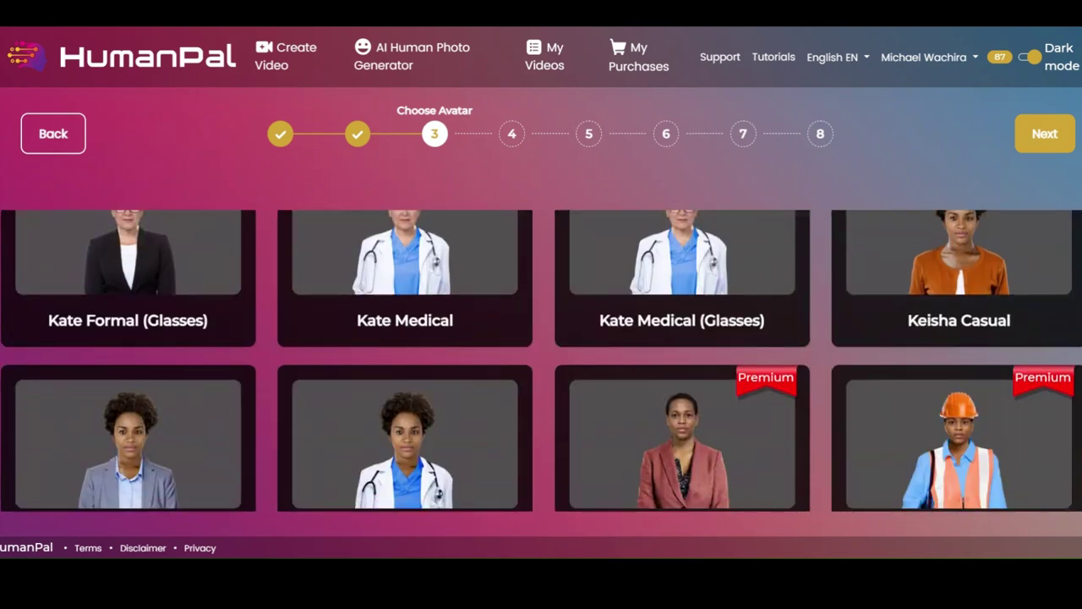
pyautogui.scroll(-1, 542, 361)
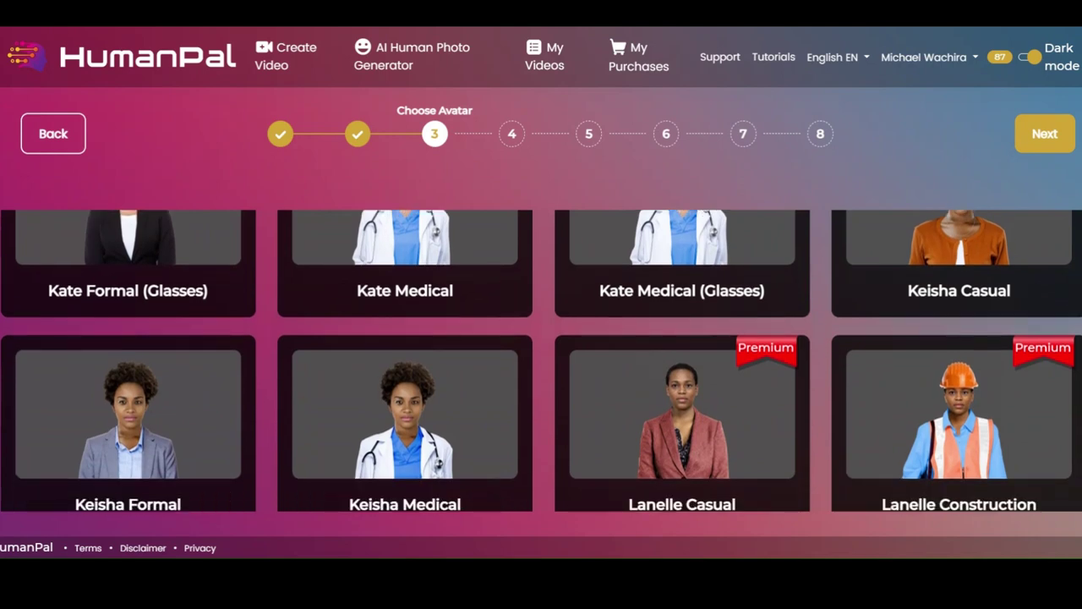
pyautogui.scroll(-1, 541, 361)
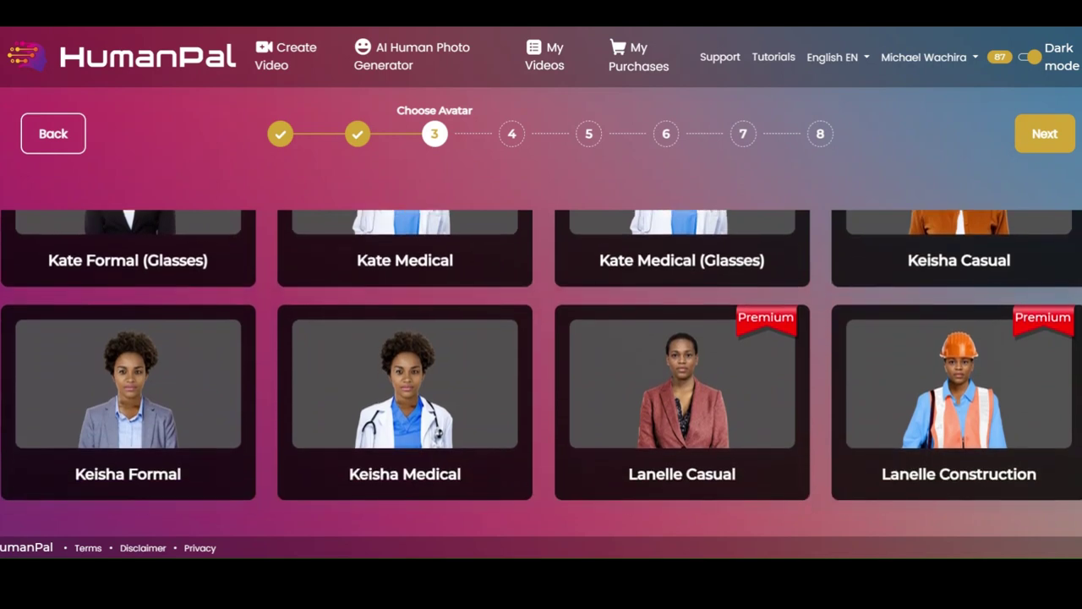
pyautogui.scroll(-1, 541, 361)
pyautogui.scroll(-1, 541, 361)
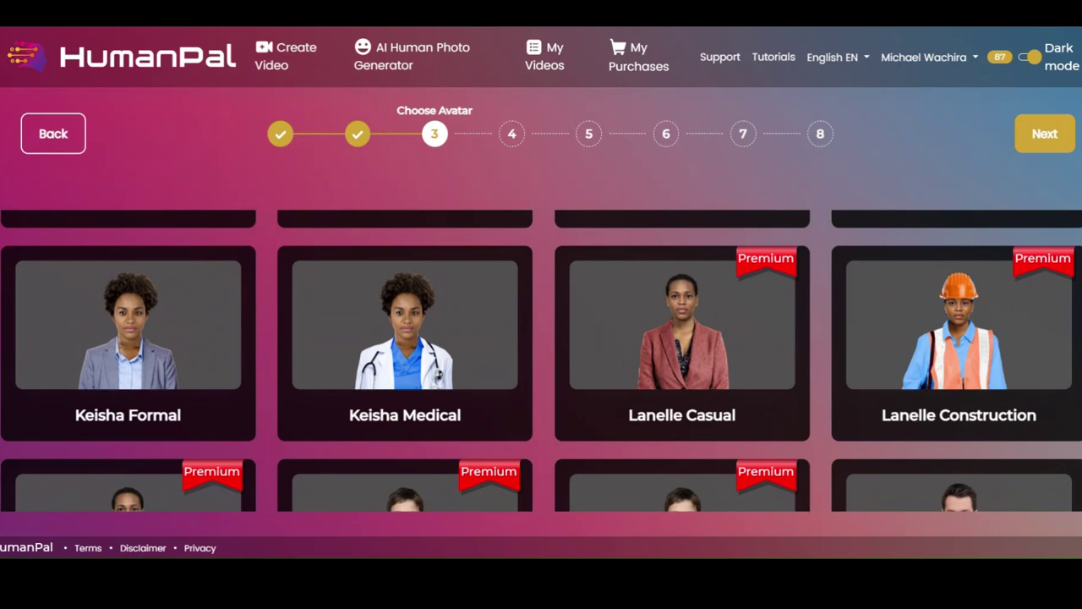
pyautogui.scroll(-1, 541, 361)
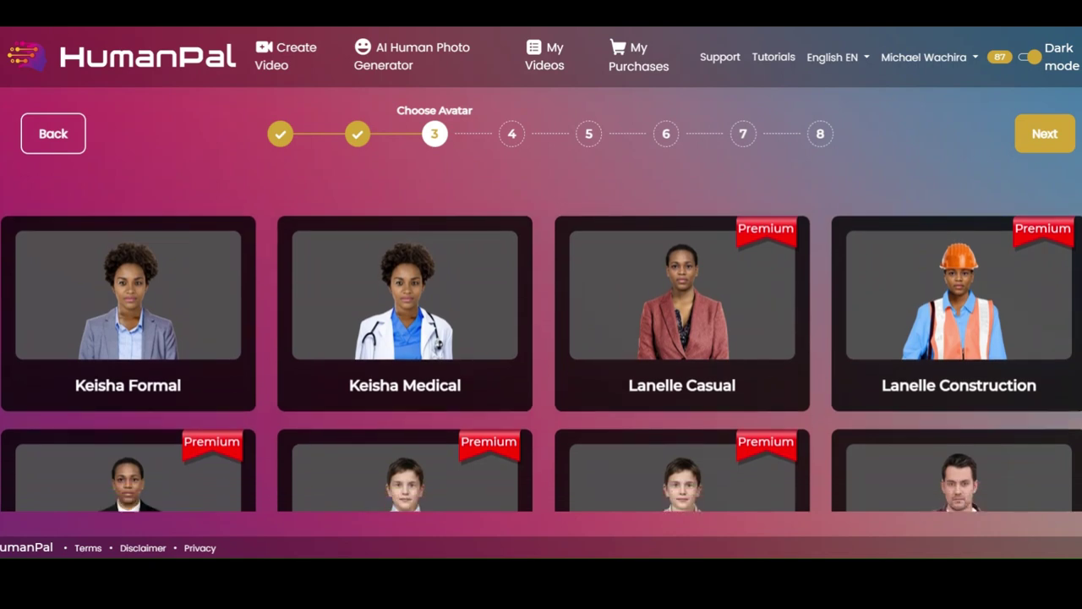
pyautogui.scroll(-1, 541, 361)
pyautogui.scroll(-4, 541, 361)
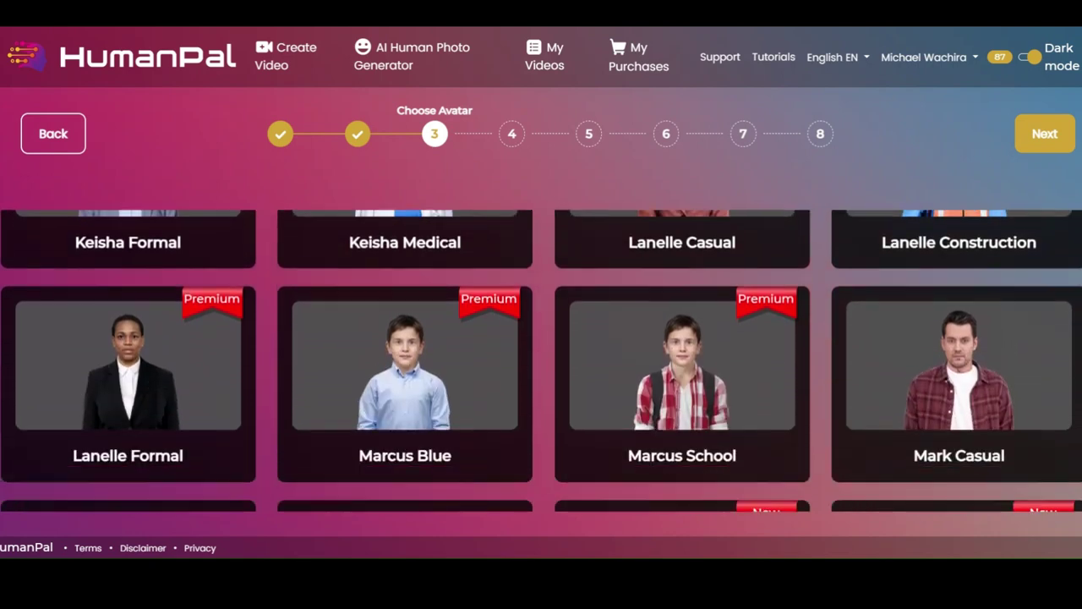
# Browse the rest of the avatar gallery, from the Mark variants through Nathan, Omar, Sarah and Thomas to Yumiko Formal.
pyautogui.scroll(-2, 541, 361)
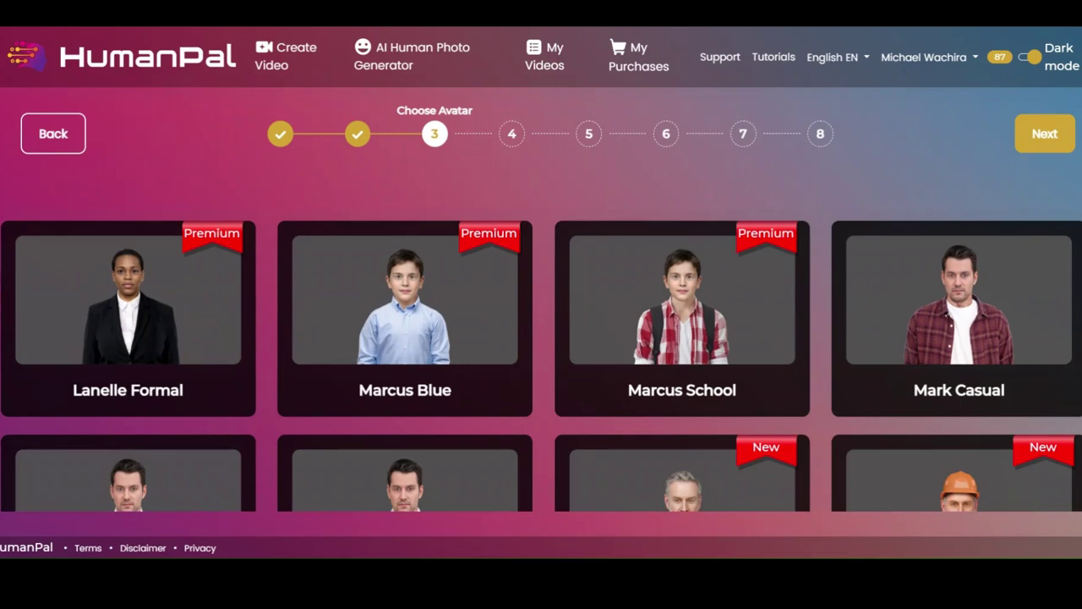
pyautogui.scroll(-5, 541, 361)
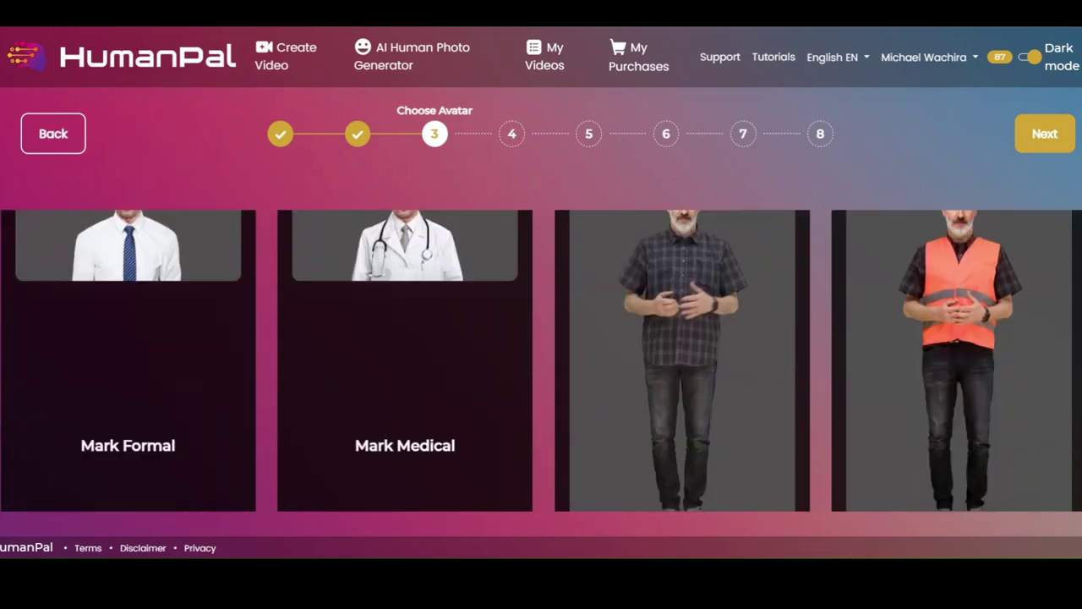
pyautogui.scroll(-8, 541, 361)
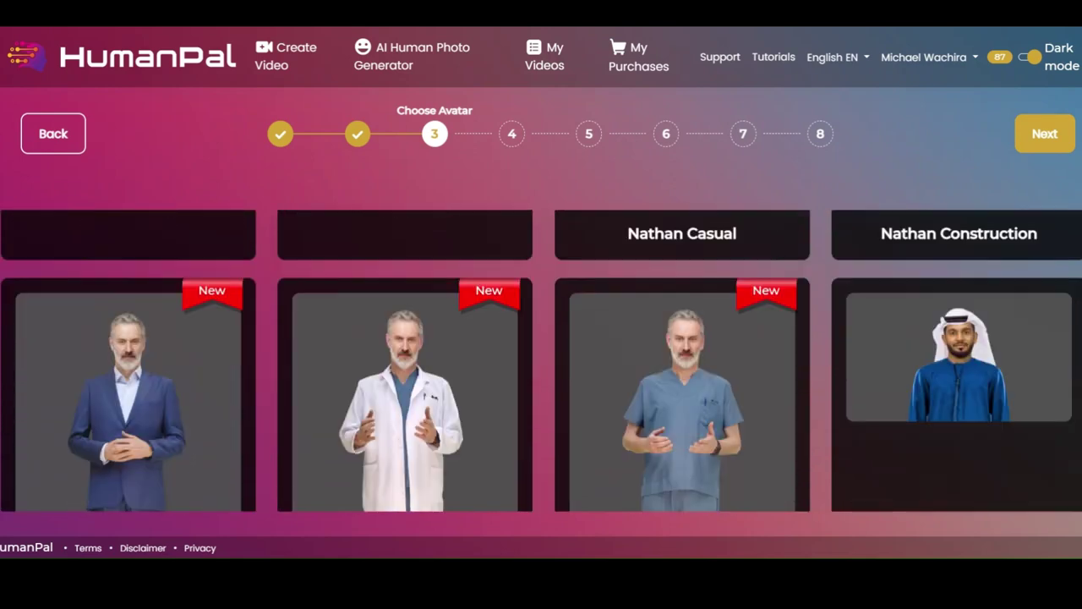
pyautogui.scroll(-15, 541, 361)
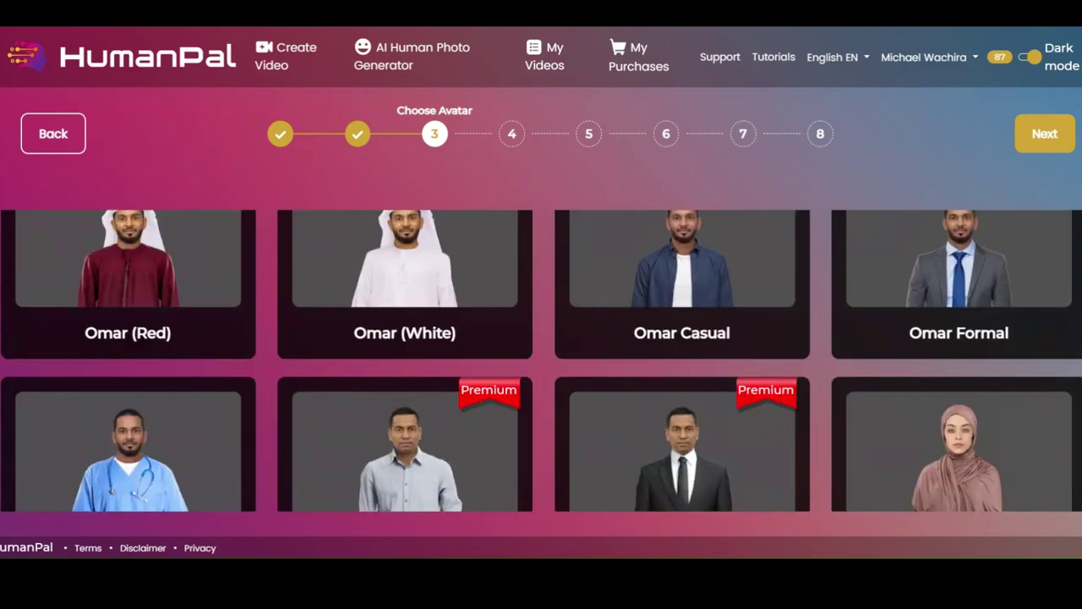
pyautogui.scroll(-5, 541, 361)
pyautogui.scroll(-7, 541, 361)
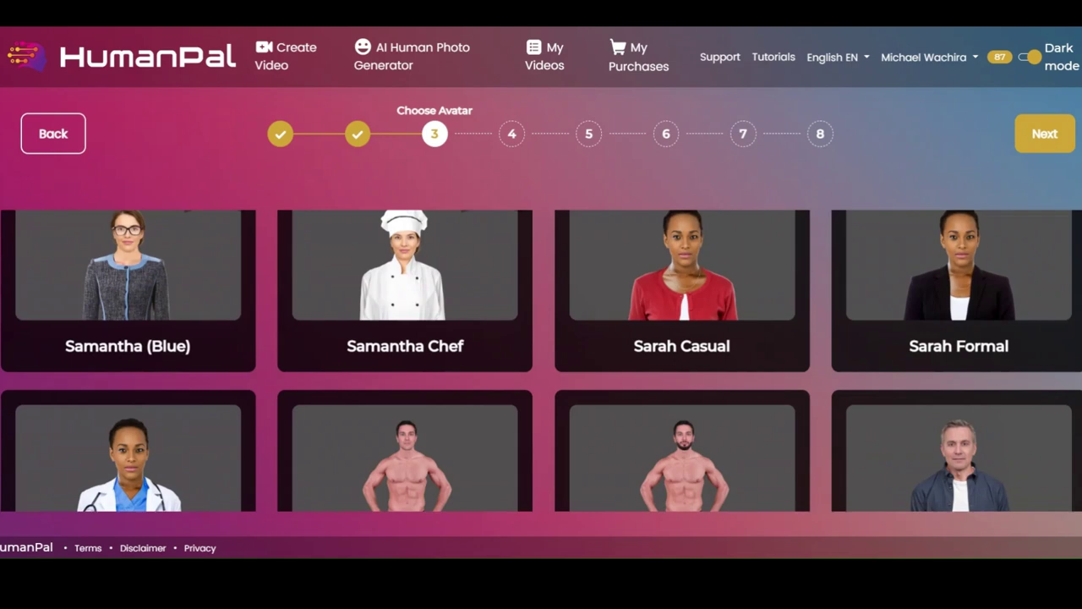
pyautogui.scroll(-2, 541, 361)
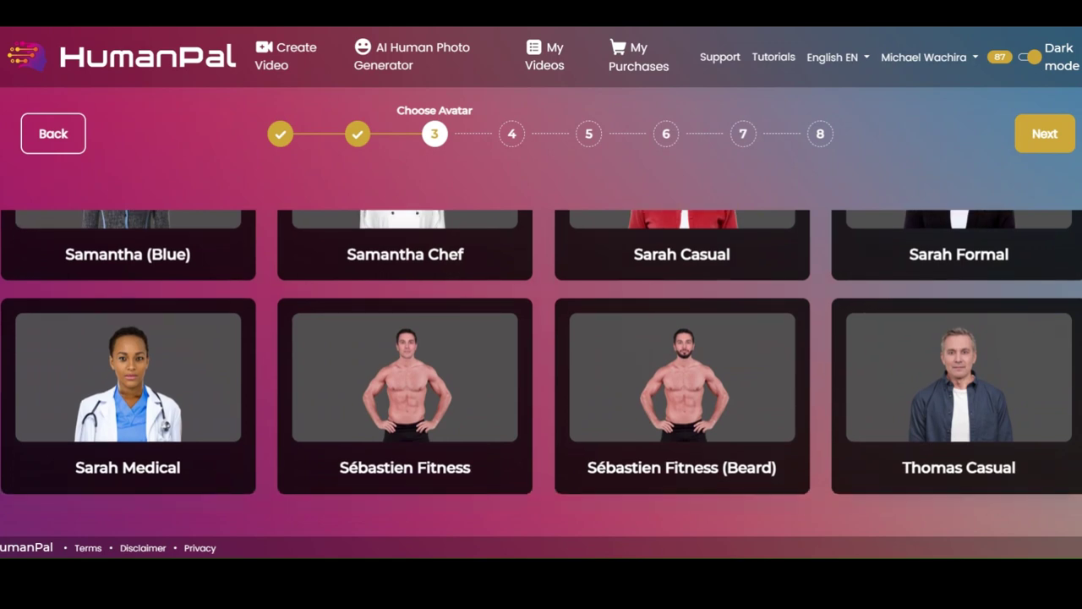
pyautogui.scroll(-8, 541, 361)
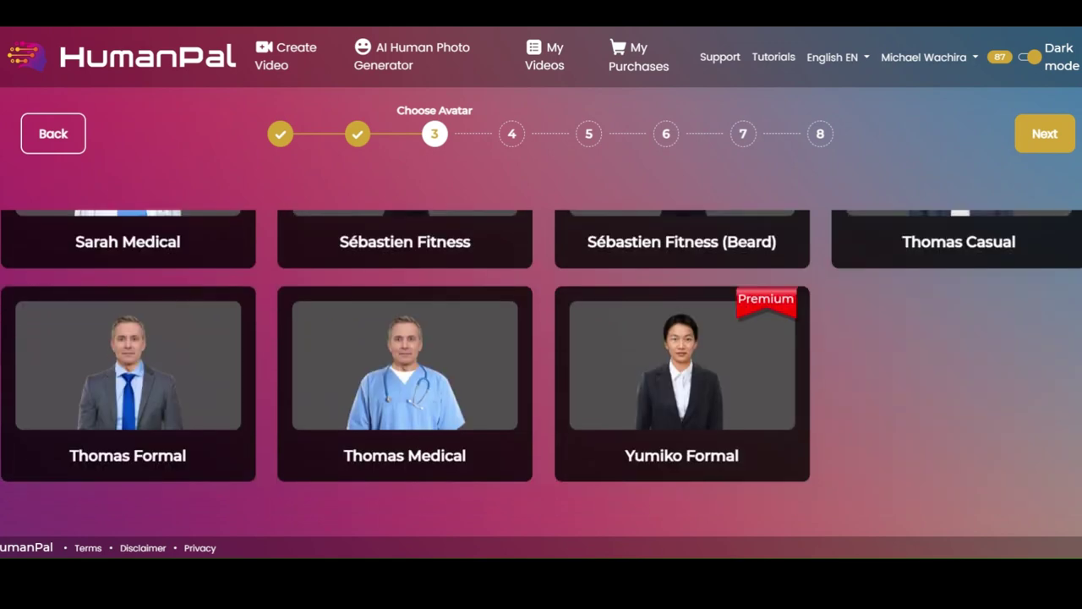
# Choose the Sarah Formal avatar, accept the warning about losing old data, and continue to the Choose Voice or TTS stage.
pyautogui.scroll(2, 541, 356)
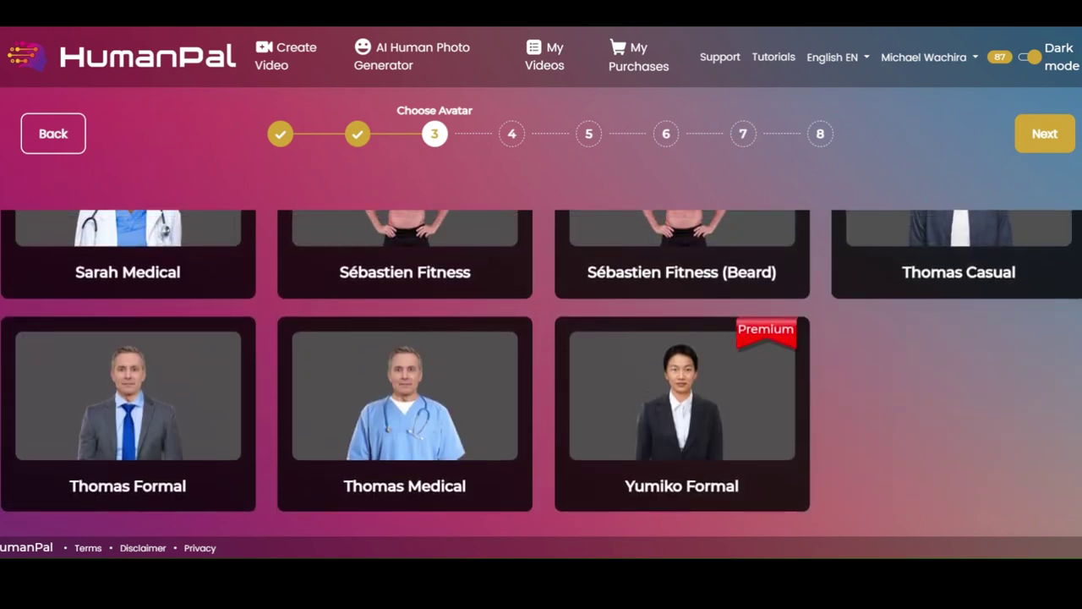
pyautogui.scroll(2, 541, 356)
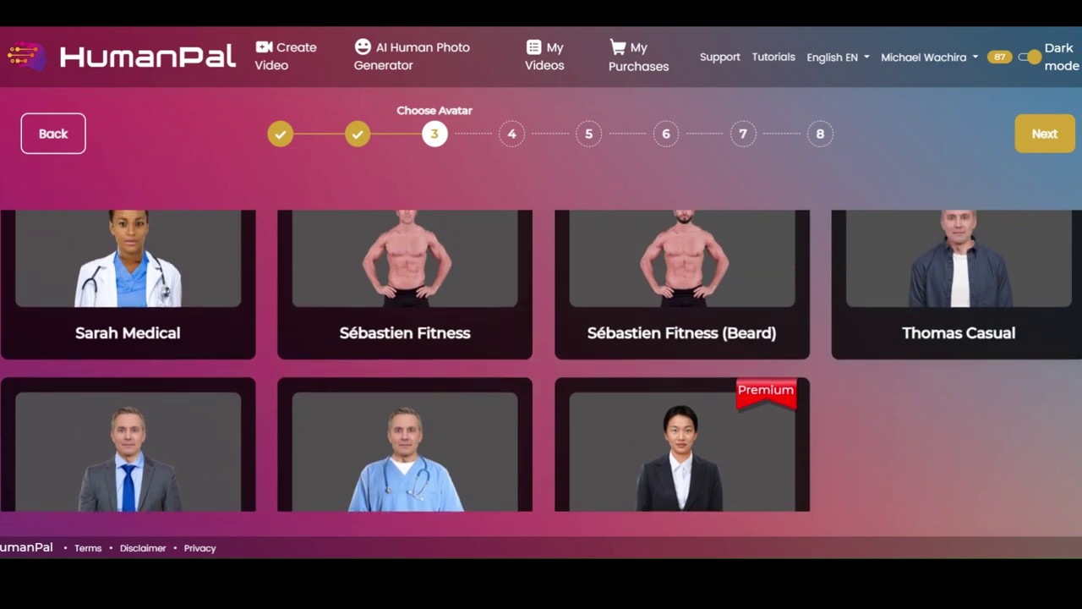
pyautogui.scroll(2, 542, 356)
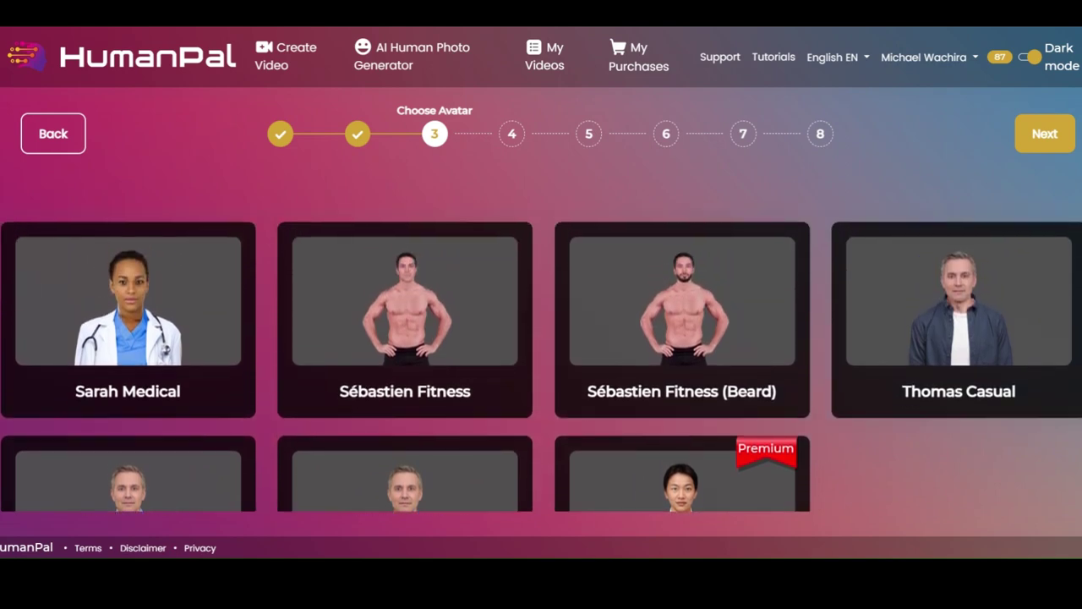
pyautogui.scroll(5, 542, 361)
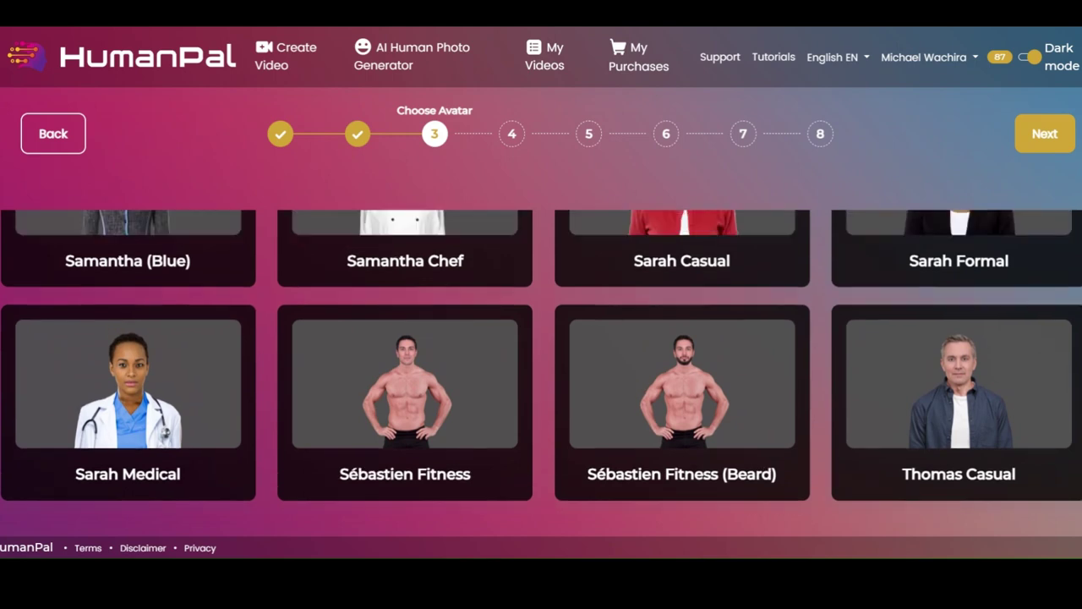
pyautogui.scroll(7, 541, 361)
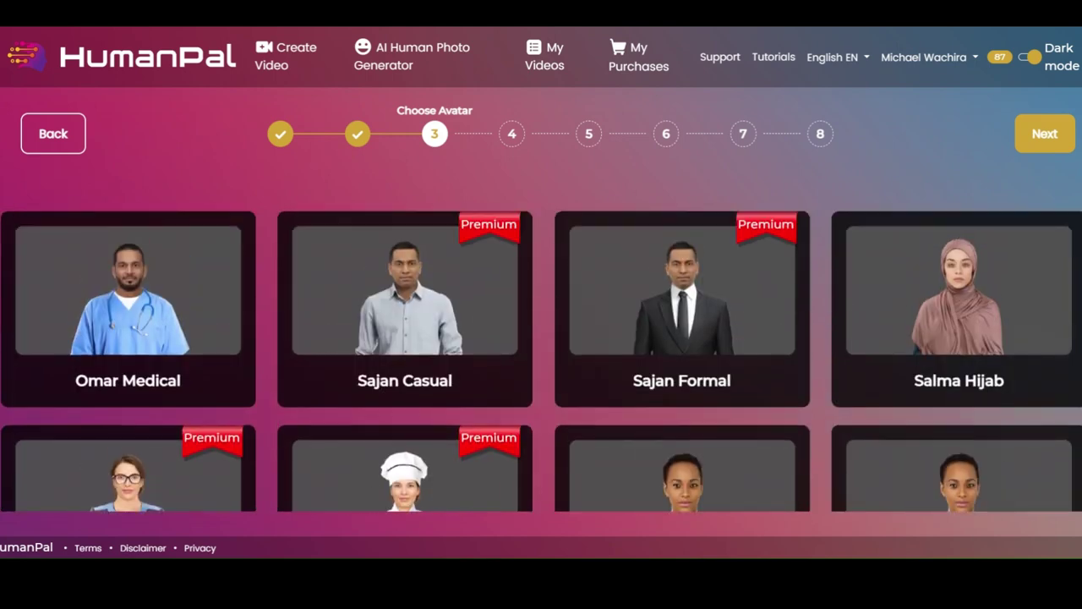
pyautogui.scroll(-2, 541, 361)
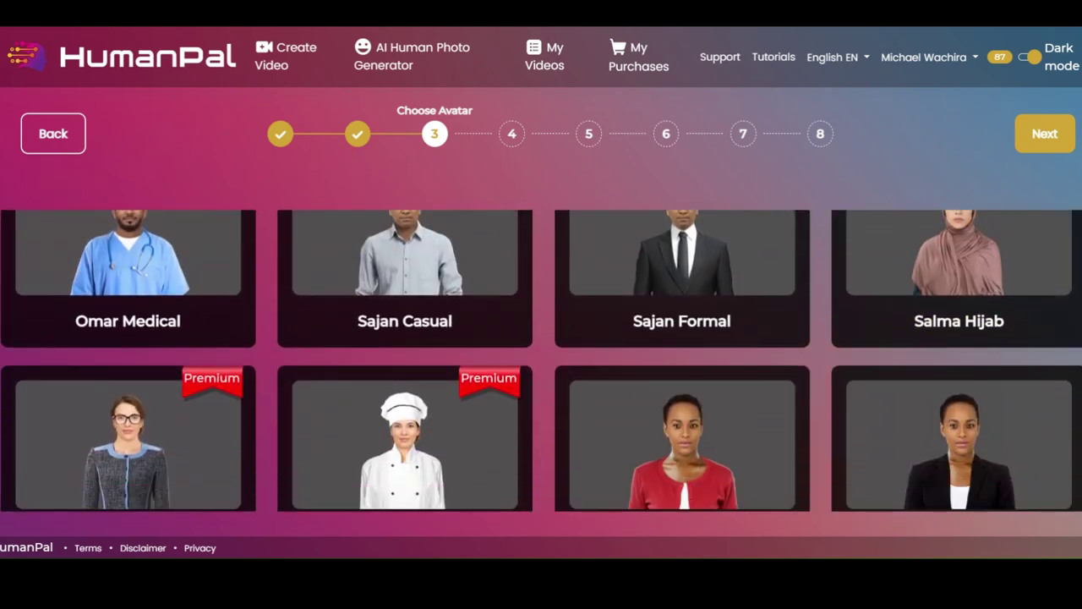
pyautogui.scroll(-1, 541, 361)
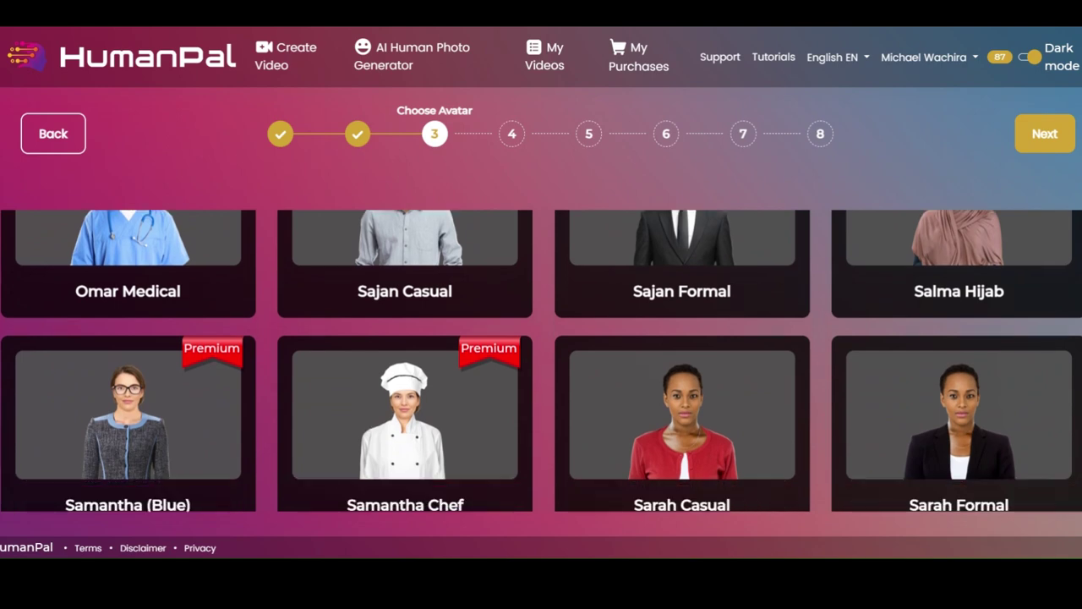
pyautogui.click(991, 414)
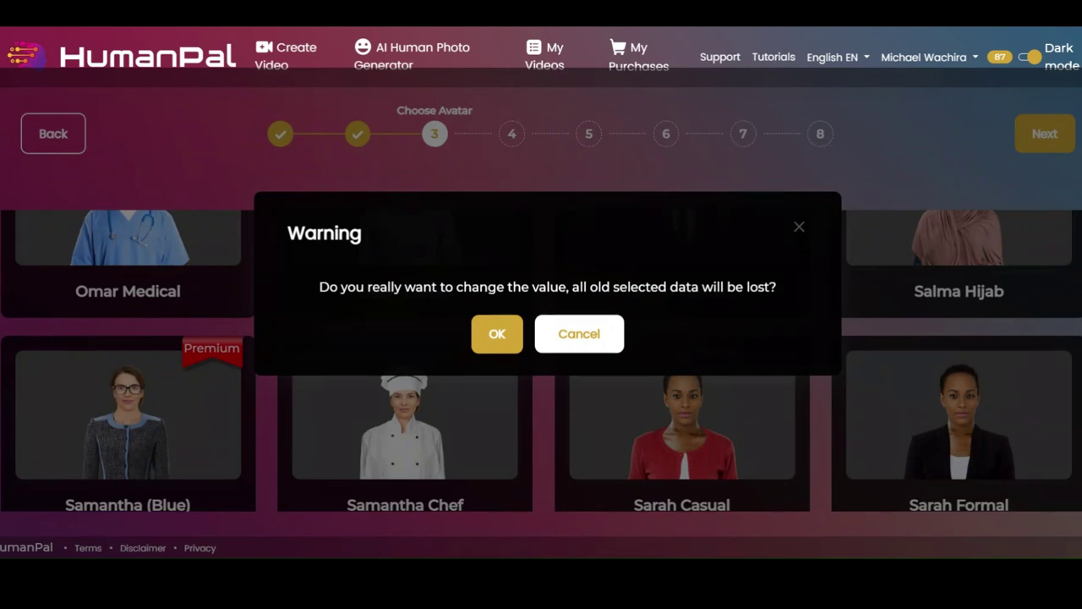
pyautogui.click(498, 338)
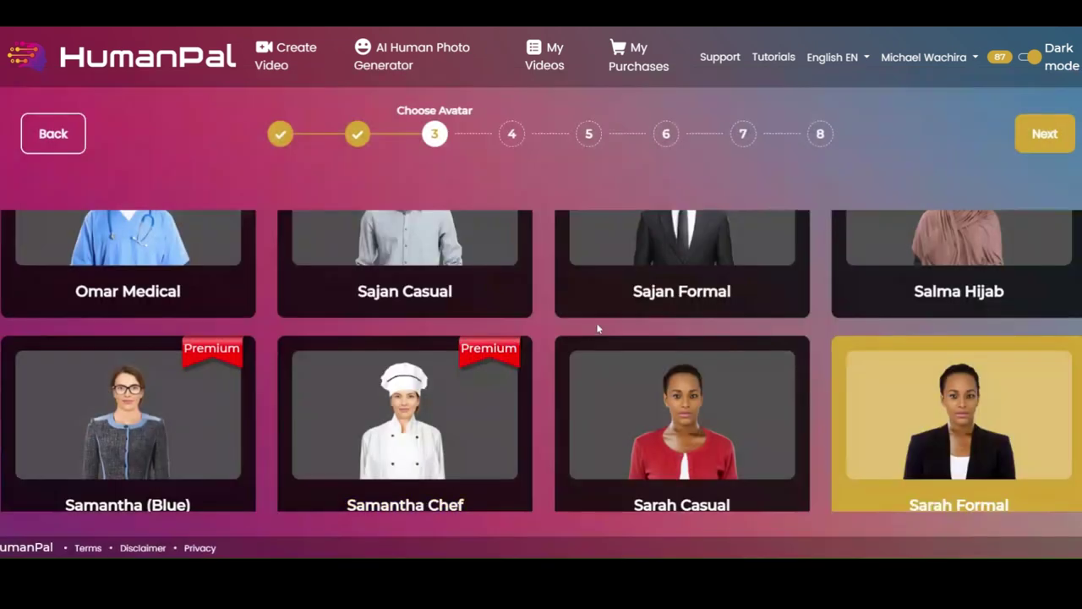
pyautogui.moveTo(604, 325)
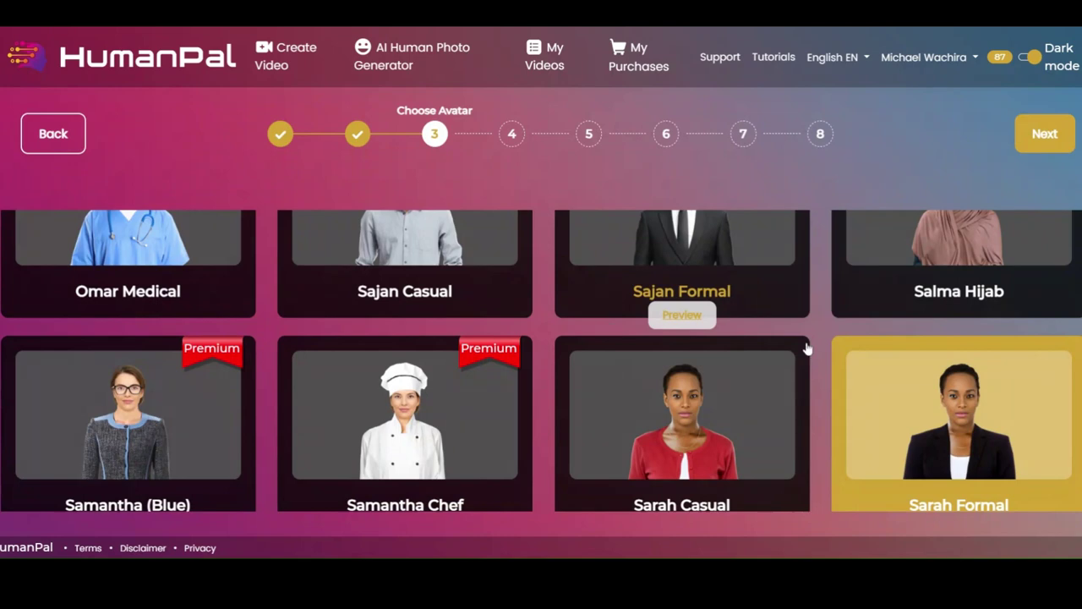
pyautogui.scroll(-4, 812, 347)
pyautogui.moveTo(964, 374)
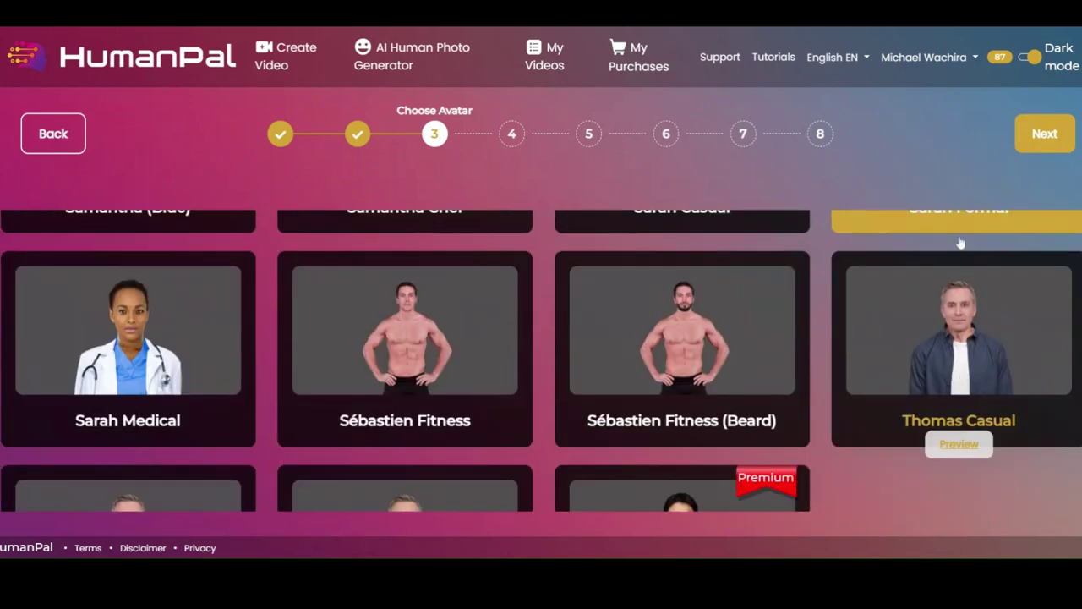
pyautogui.click(1045, 134)
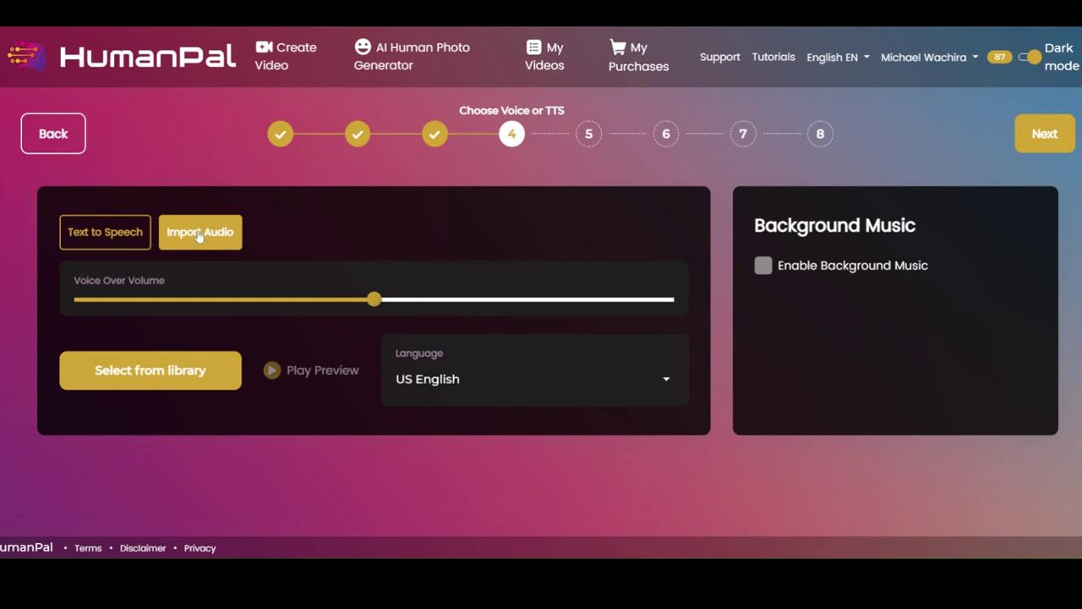
# Browse the audio files in the media library, play a preview of s7, and select it as the voice-over.
pyautogui.click(186, 372)
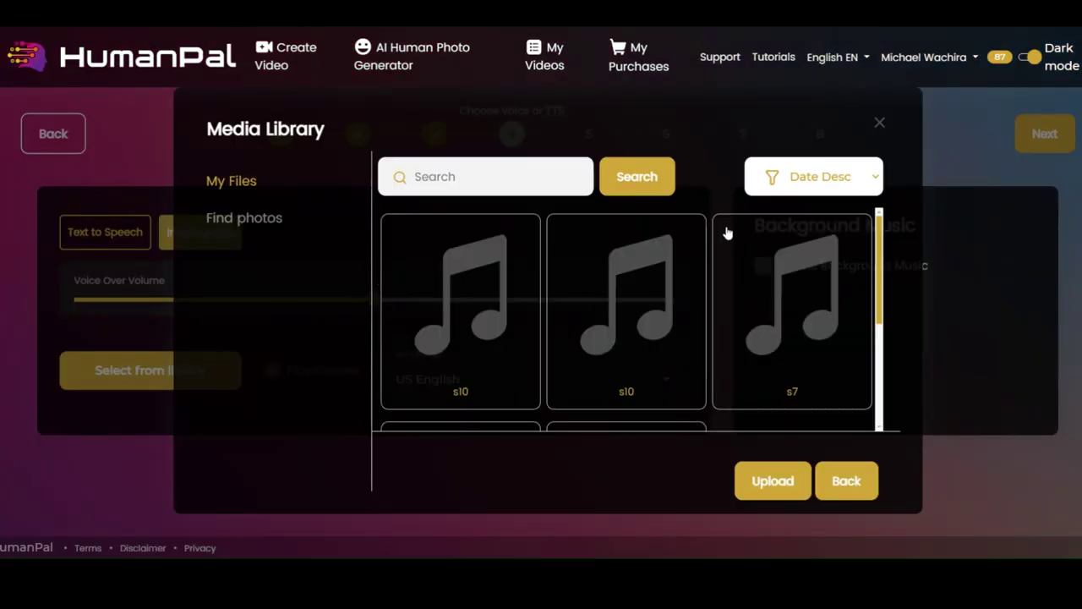
pyautogui.scroll(-2, 822, 337)
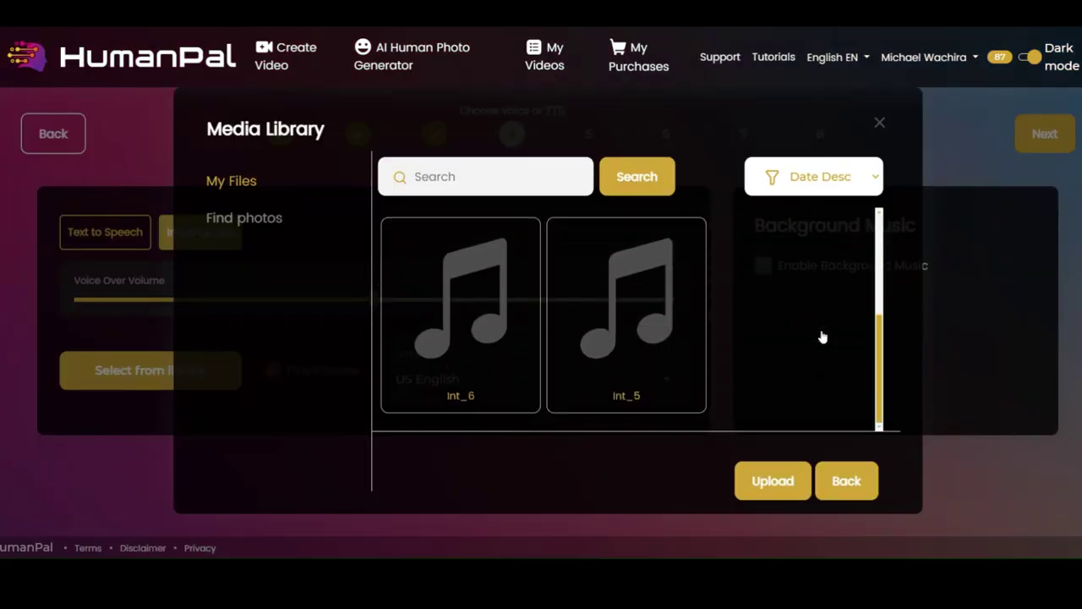
pyautogui.scroll(3, 818, 321)
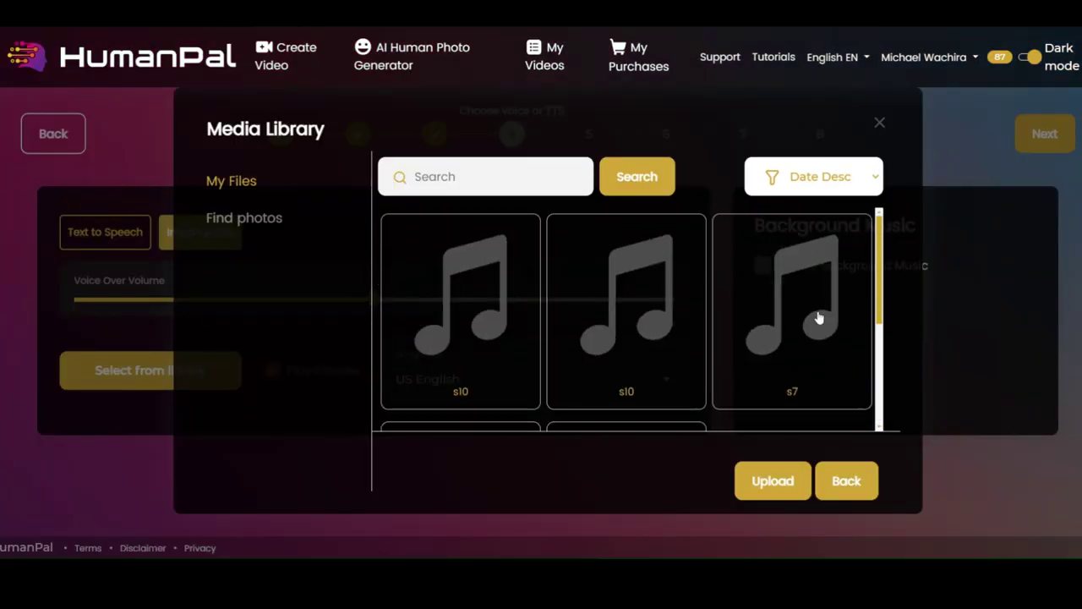
pyautogui.scroll(-3, 818, 318)
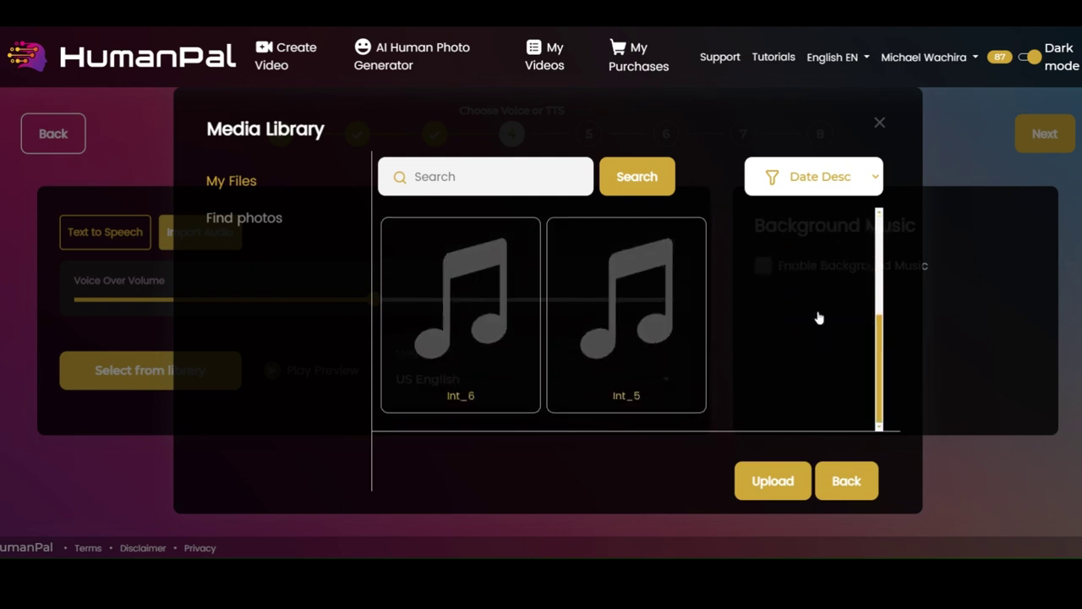
pyautogui.scroll(3, 818, 318)
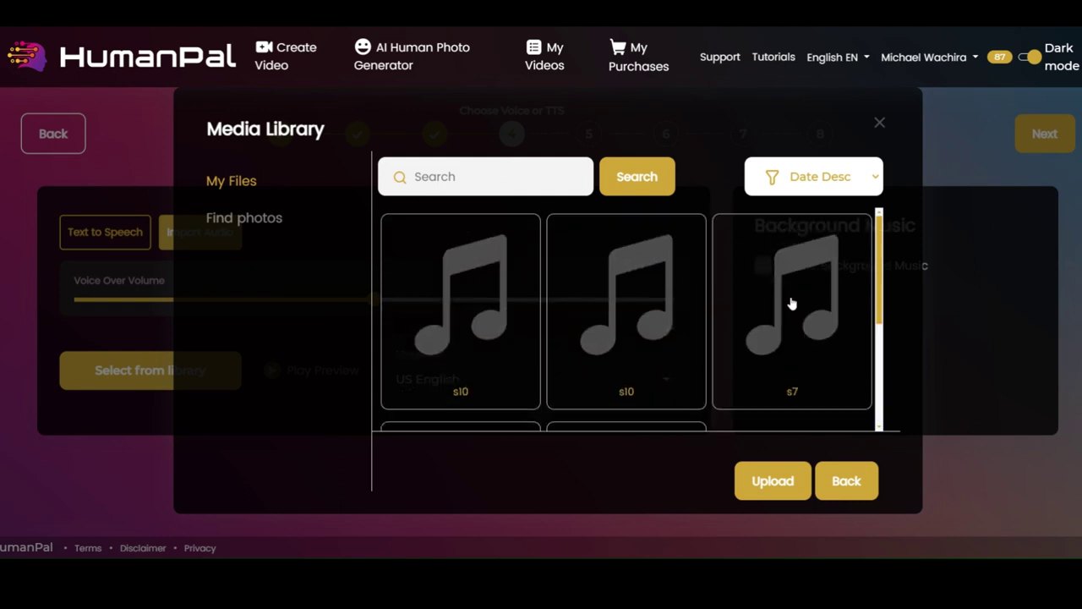
pyautogui.click(792, 303)
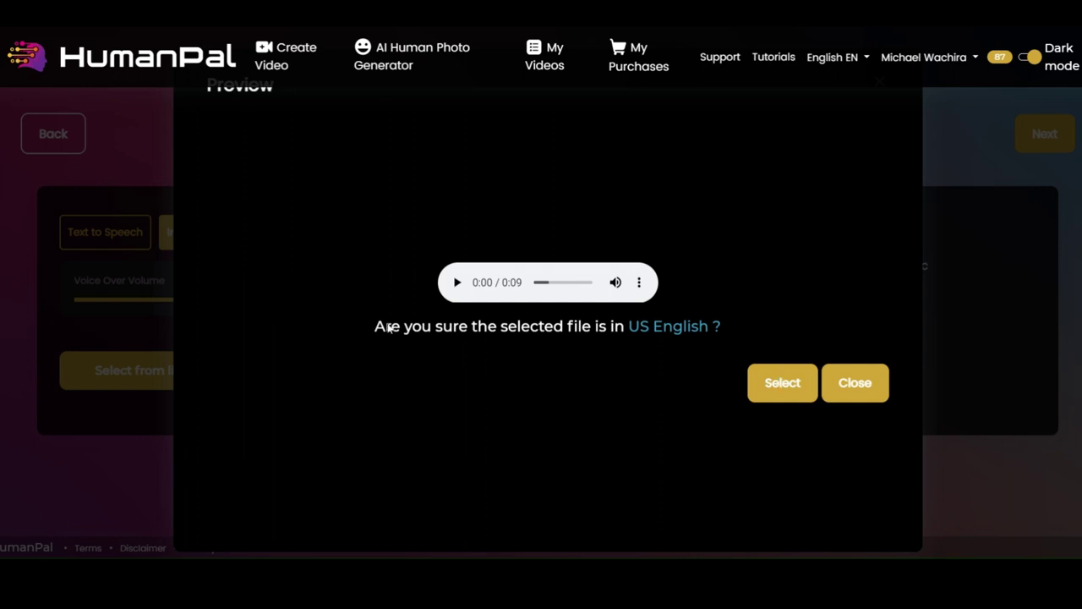
pyautogui.click(460, 284)
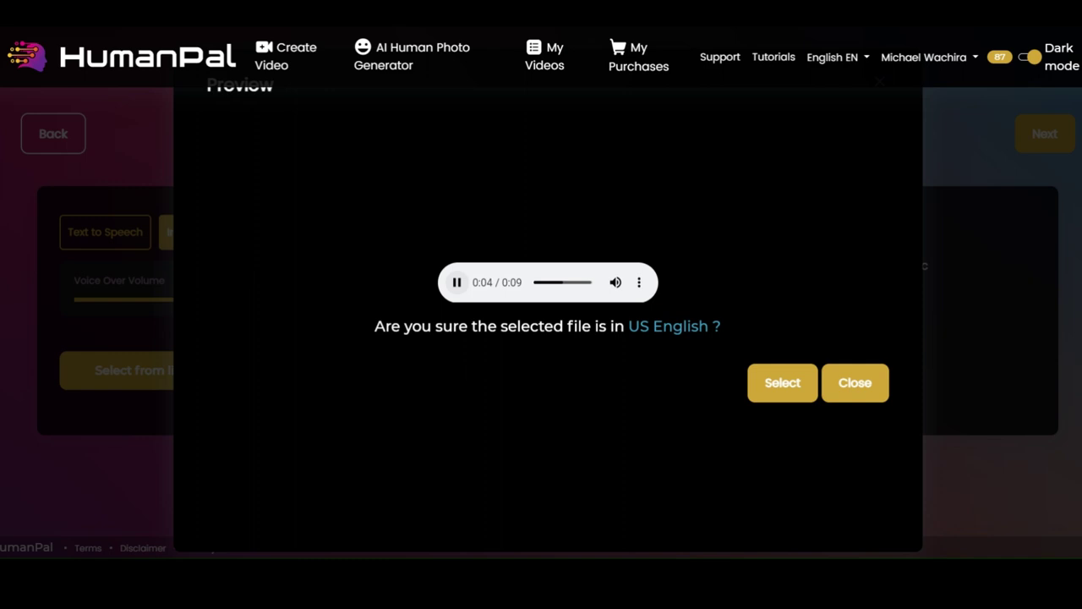
pyautogui.click(457, 283)
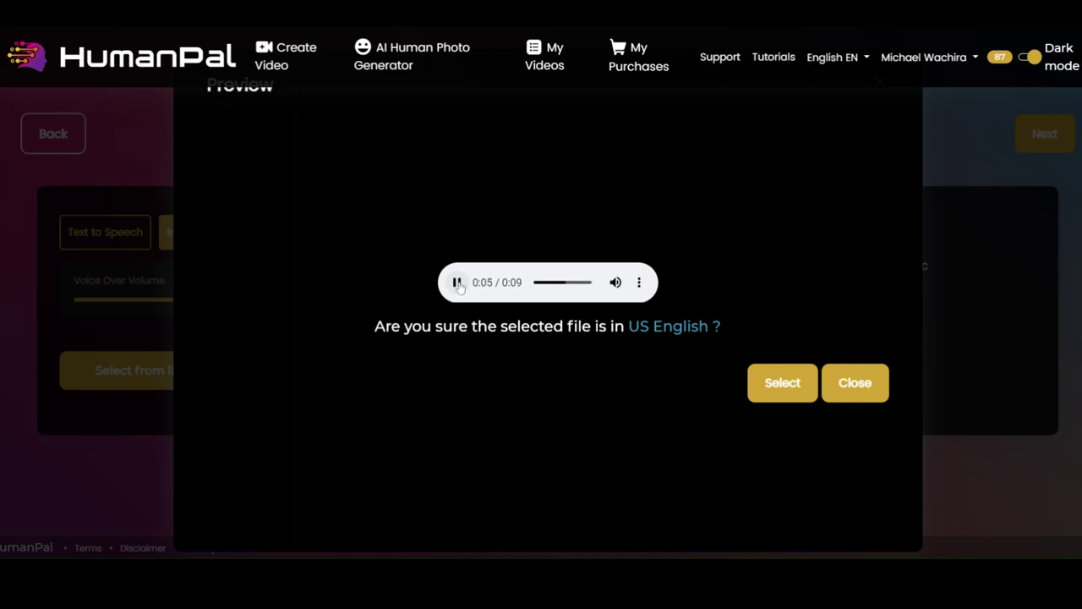
pyautogui.click(782, 384)
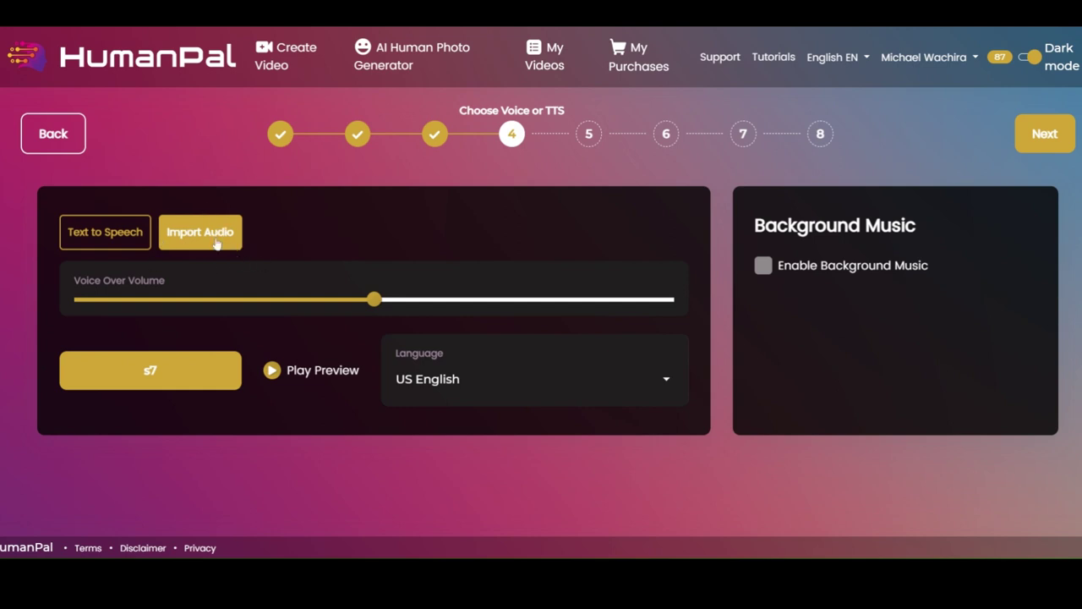
# Replace the voice-over with the SP_5 ed audio file after playing its preview, and continue to the Text Position stage.
pyautogui.click(157, 391)
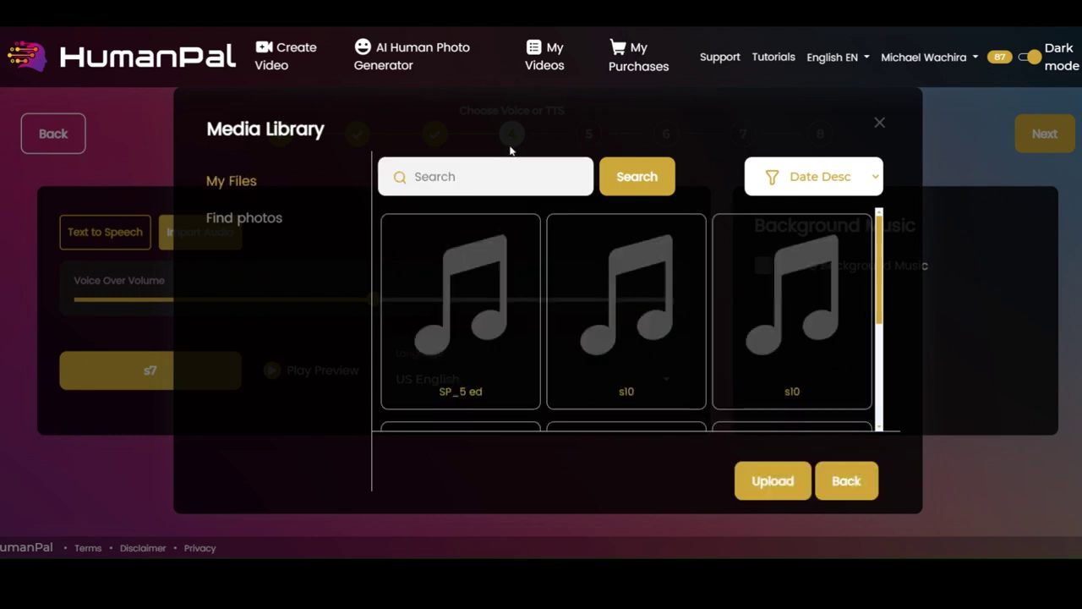
pyautogui.scroll(-1, 612, 376)
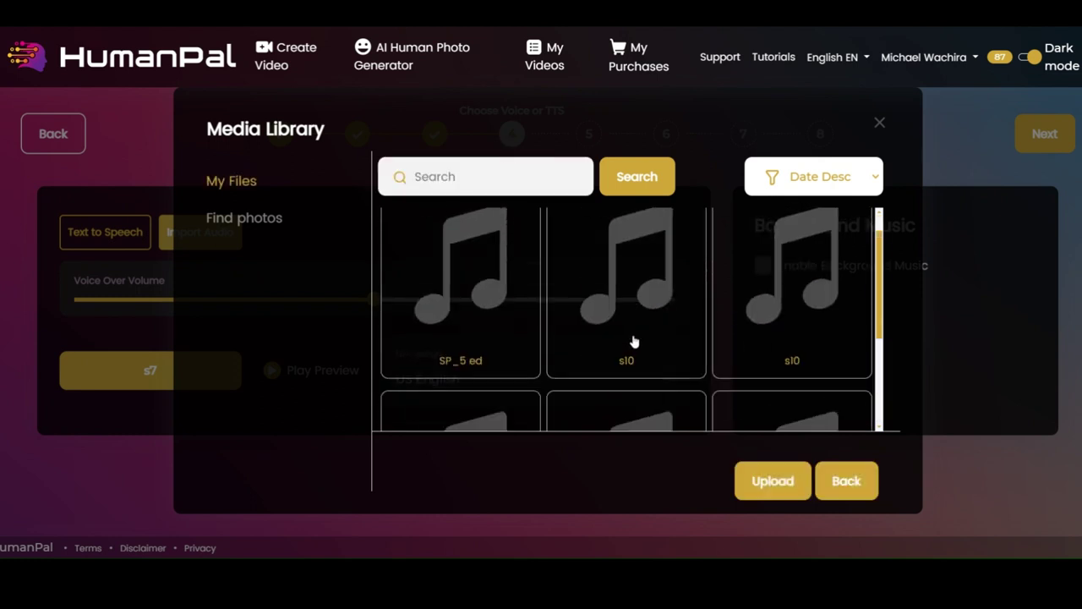
pyautogui.click(447, 311)
pyautogui.click(458, 283)
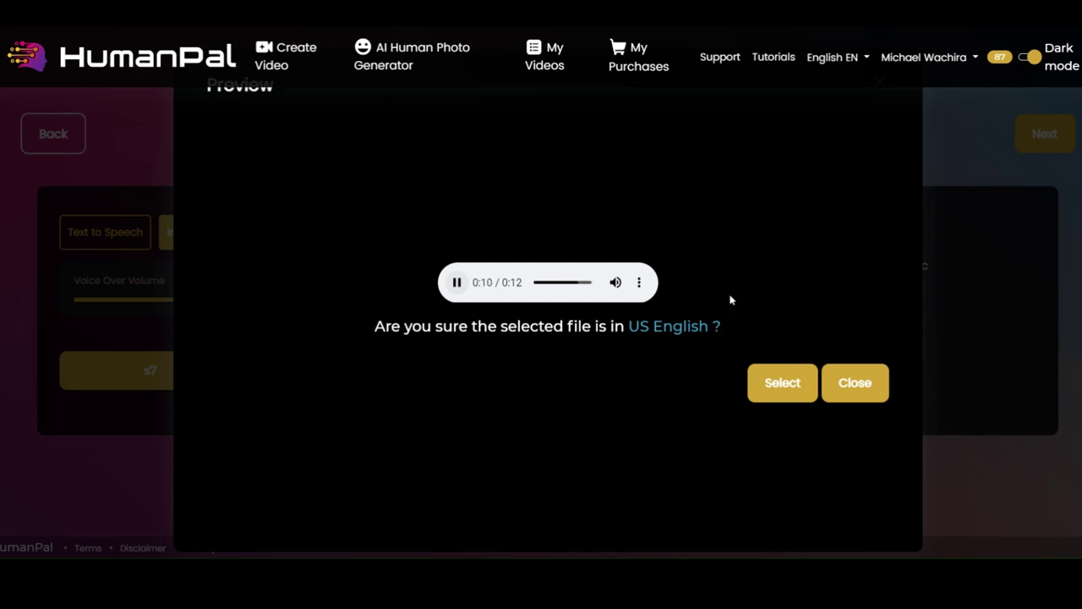
pyautogui.click(763, 385)
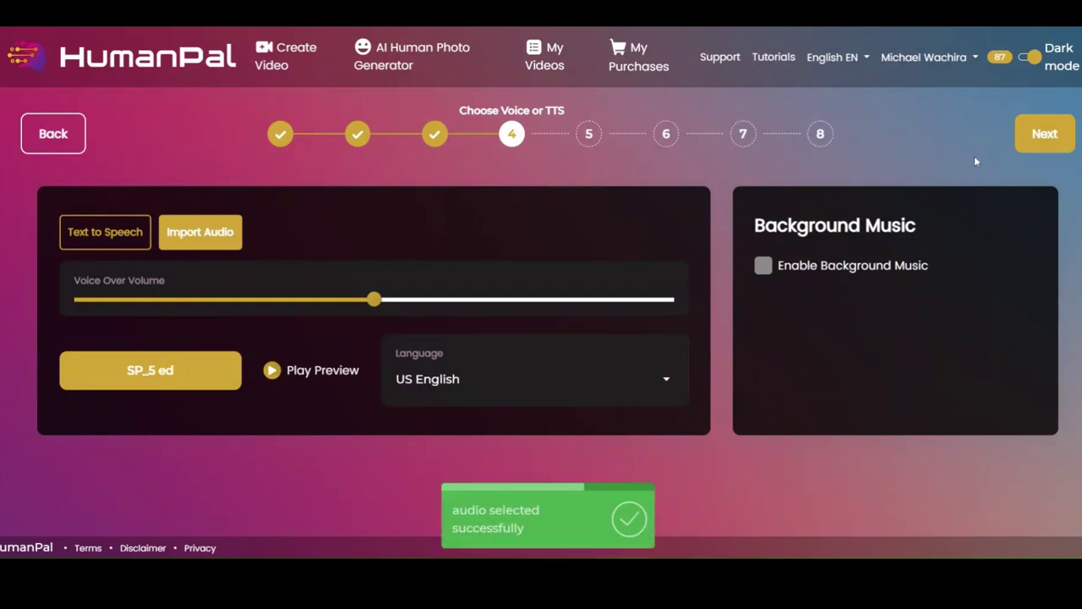
pyautogui.click(1038, 134)
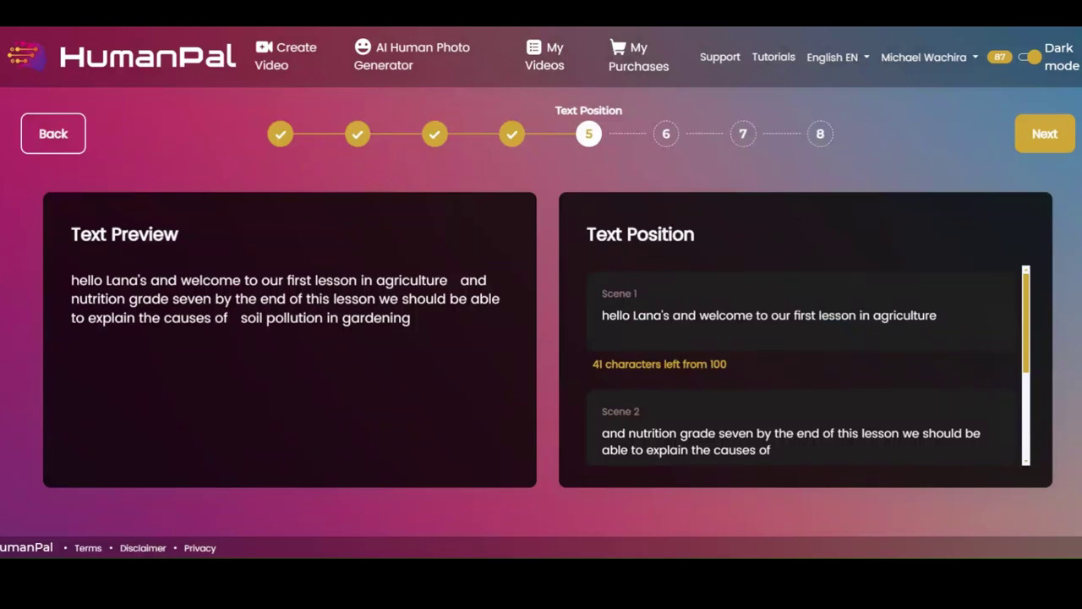
# Correct the word after "hello" in the Scene 1 text to "Learners", check Scenes 2 and 3, and continue to Video Settings.
pyautogui.moveTo(148, 280); pyautogui.dragTo(107, 280)
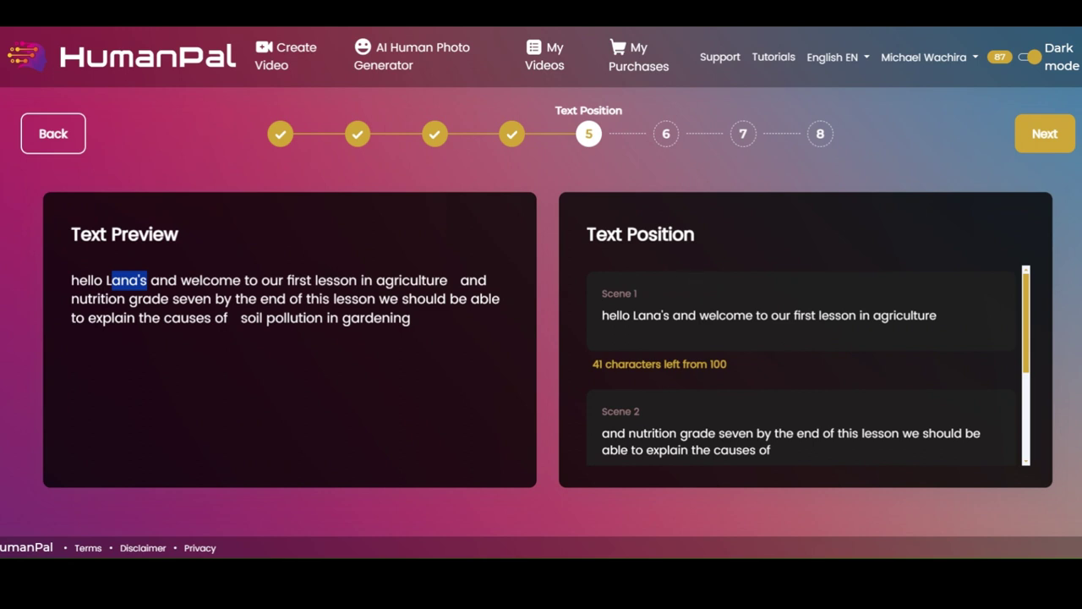
pyautogui.moveTo(669, 315); pyautogui.dragTo(634, 315)
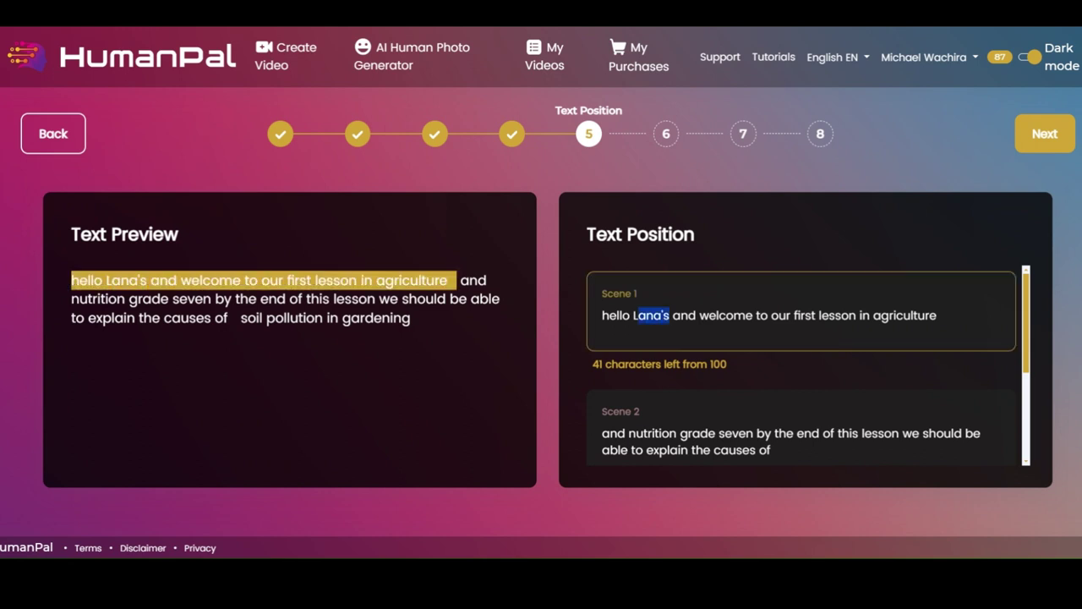
pyautogui.write('Learners')
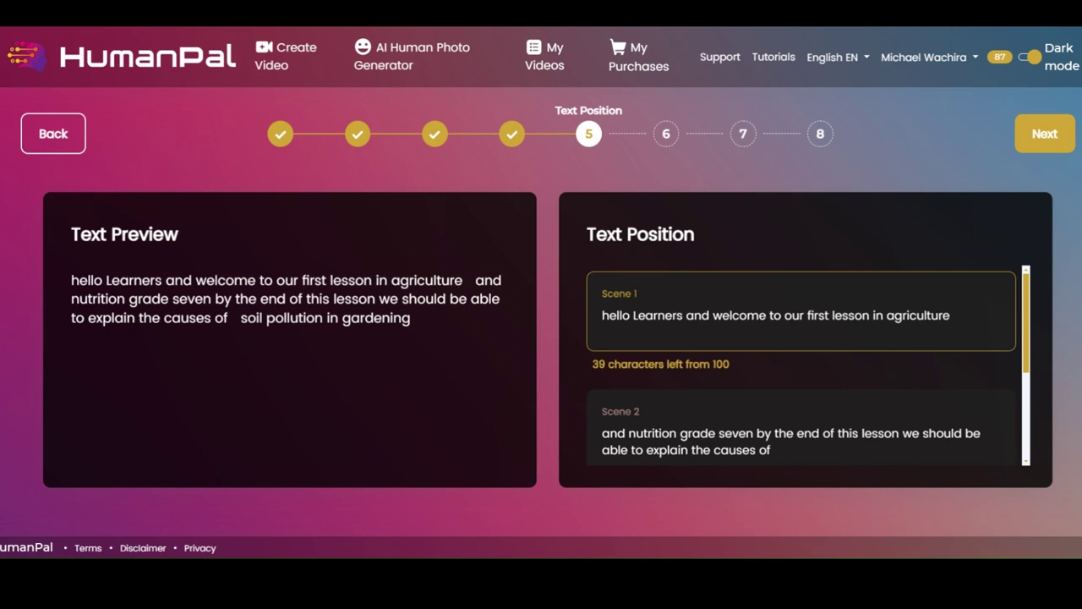
pyautogui.click(862, 316)
pyautogui.scroll(-1, 784, 412)
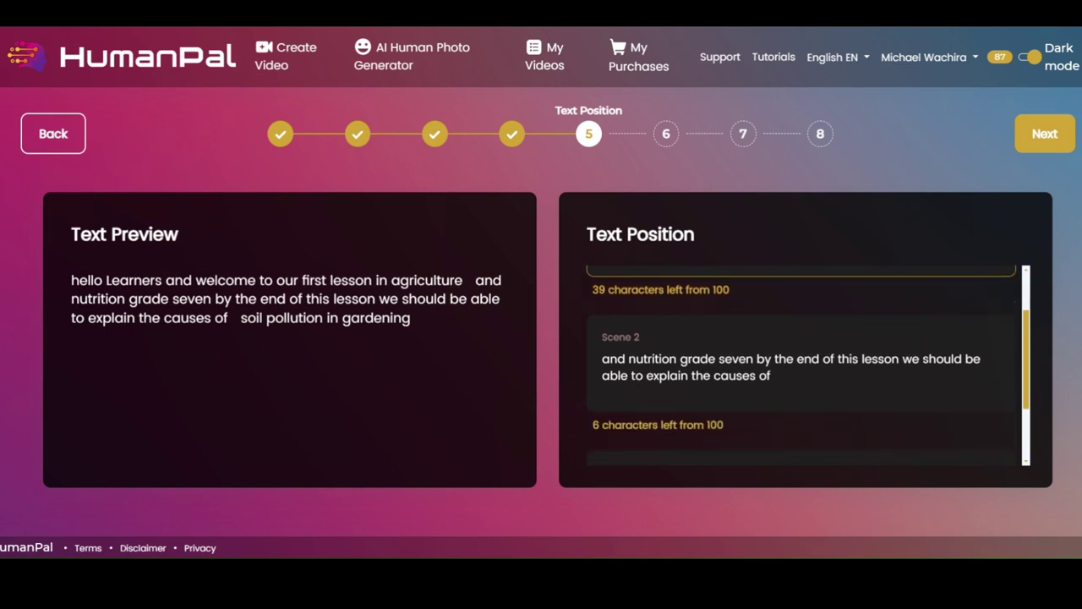
pyautogui.click(771, 375)
pyautogui.scroll(-1, 803, 363)
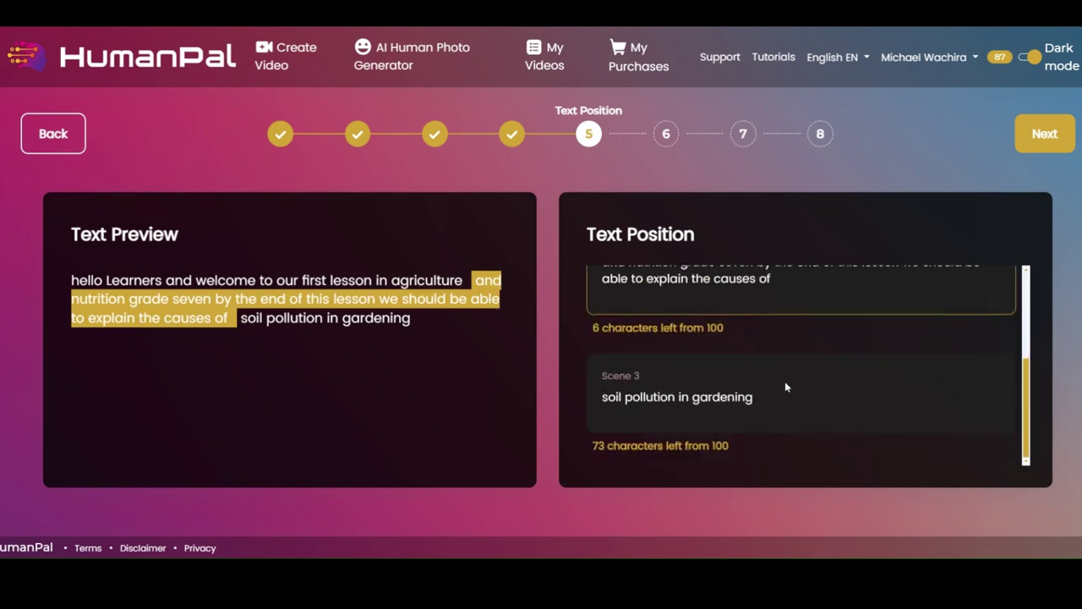
pyautogui.click(1046, 136)
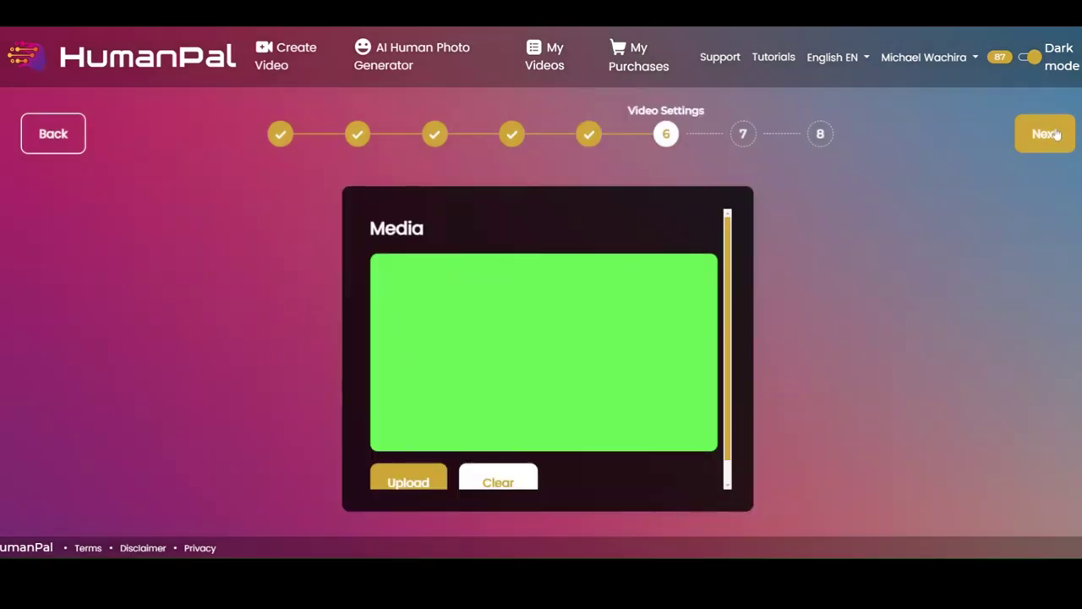
# Set the first classroom whiteboard image from the media library as the background media, and continue to Create Your Video.
pyautogui.scroll(-1, 541, 339)
pyautogui.click(405, 471)
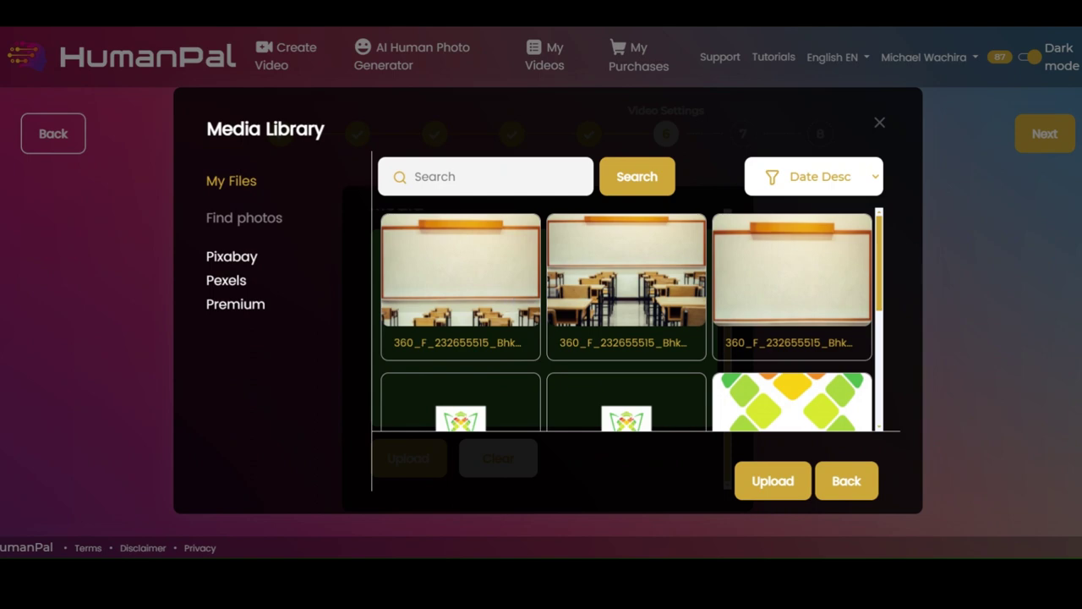
pyautogui.click(507, 295)
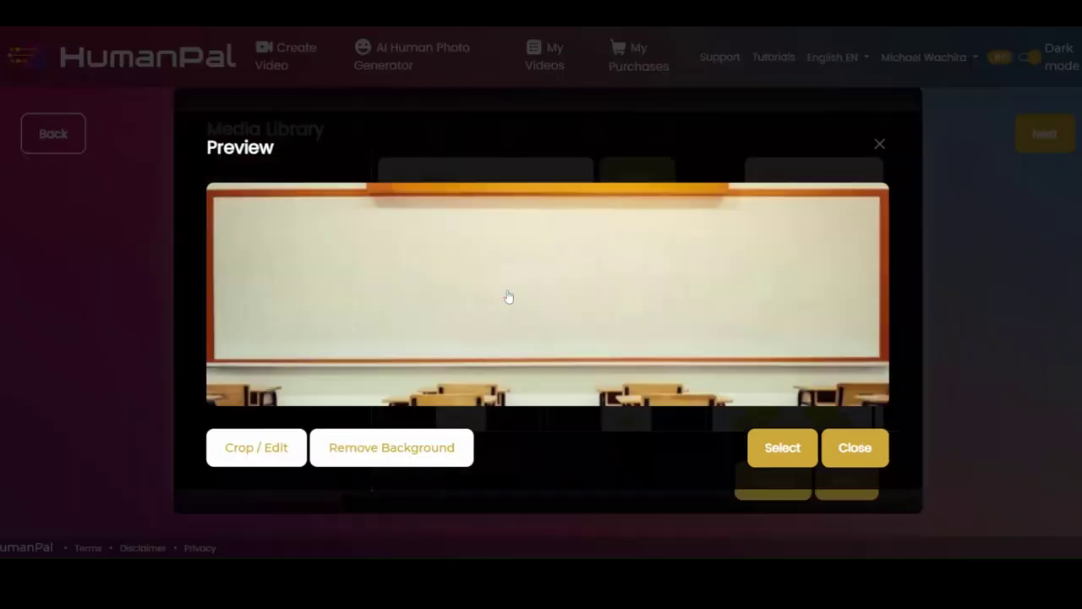
pyautogui.click(779, 451)
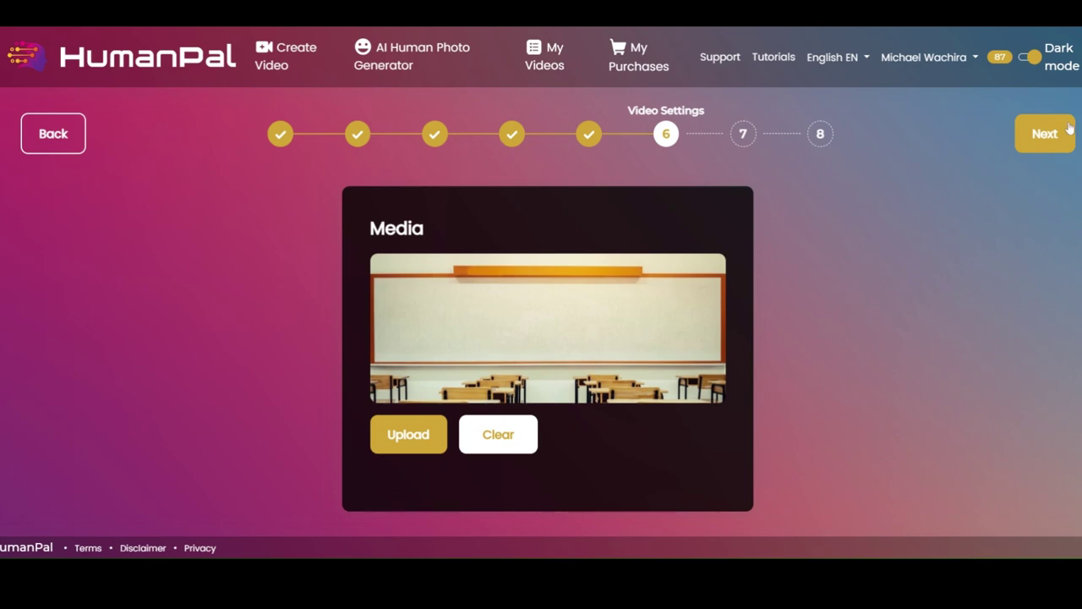
pyautogui.click(1048, 139)
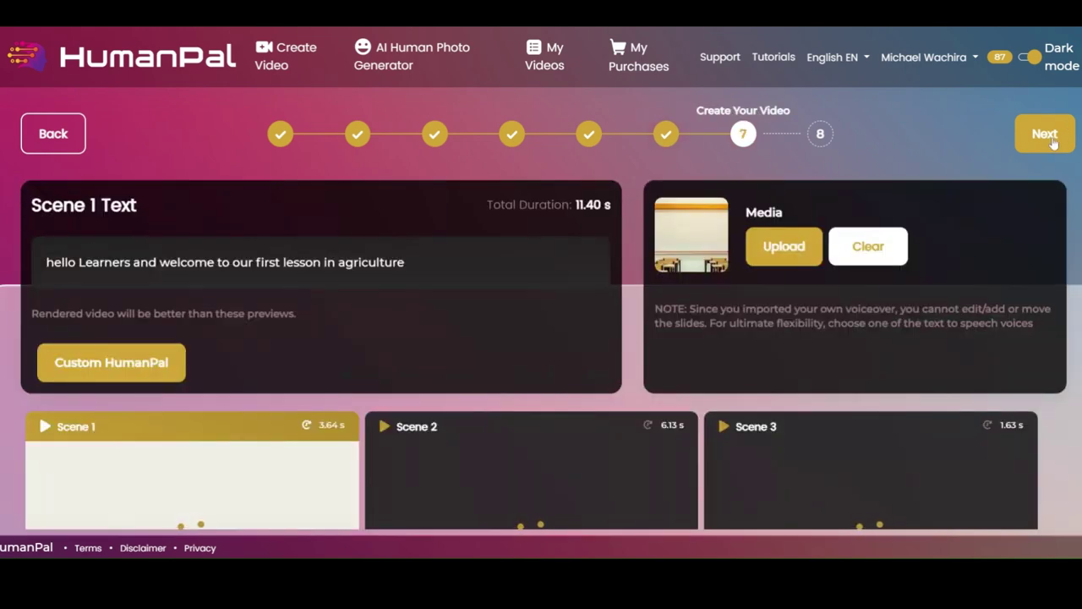
# Play the previews of Scenes 1, 2 and 3 to check the avatar, background and voice-over.
pyautogui.scroll(-2, 771, 243)
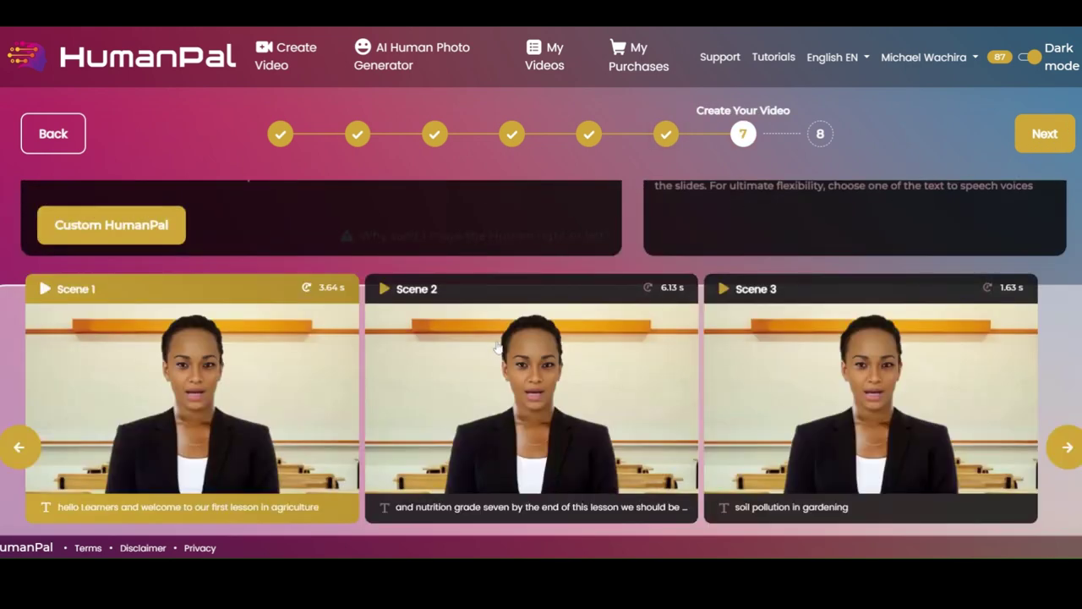
pyautogui.click(44, 288)
pyautogui.click(384, 291)
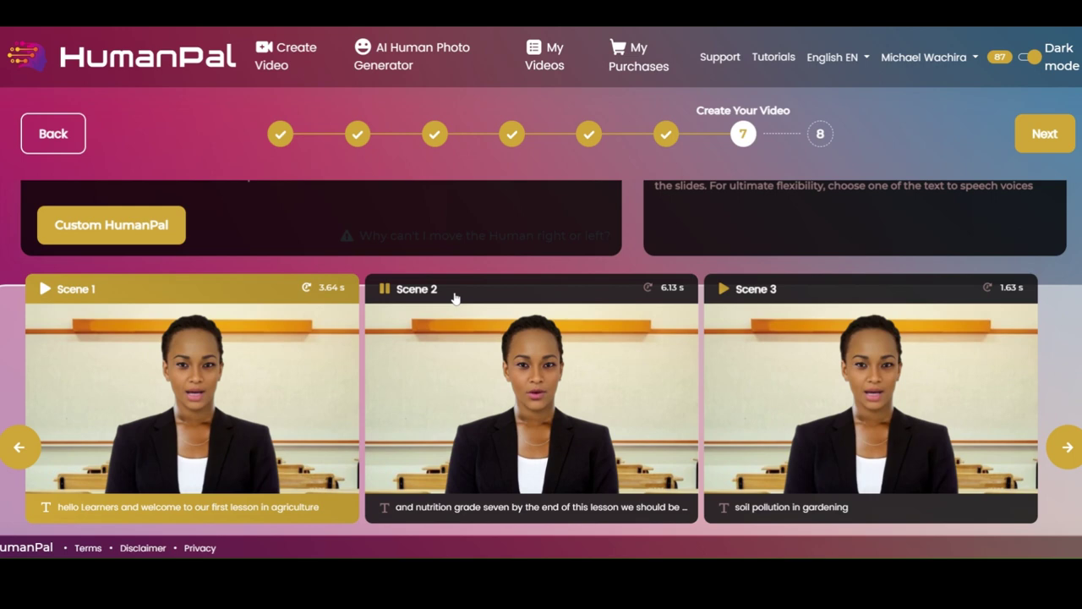
pyautogui.click(734, 292)
pyautogui.click(724, 290)
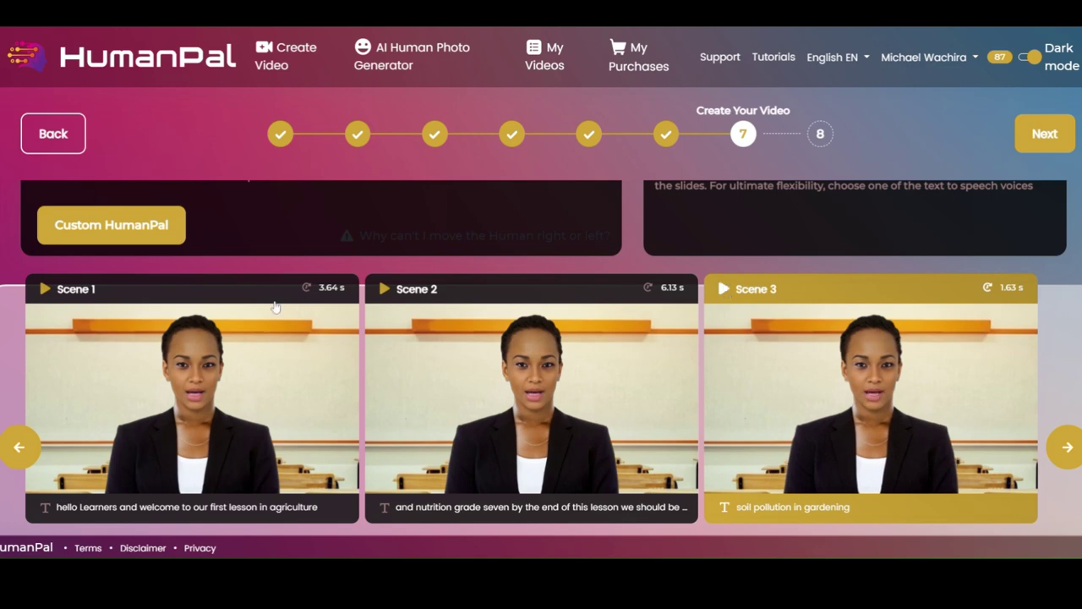
pyautogui.click(48, 290)
# Continue to the Finalize Video stage and name the project "causes of soil pollution lsn1".
pyautogui.click(1045, 136)
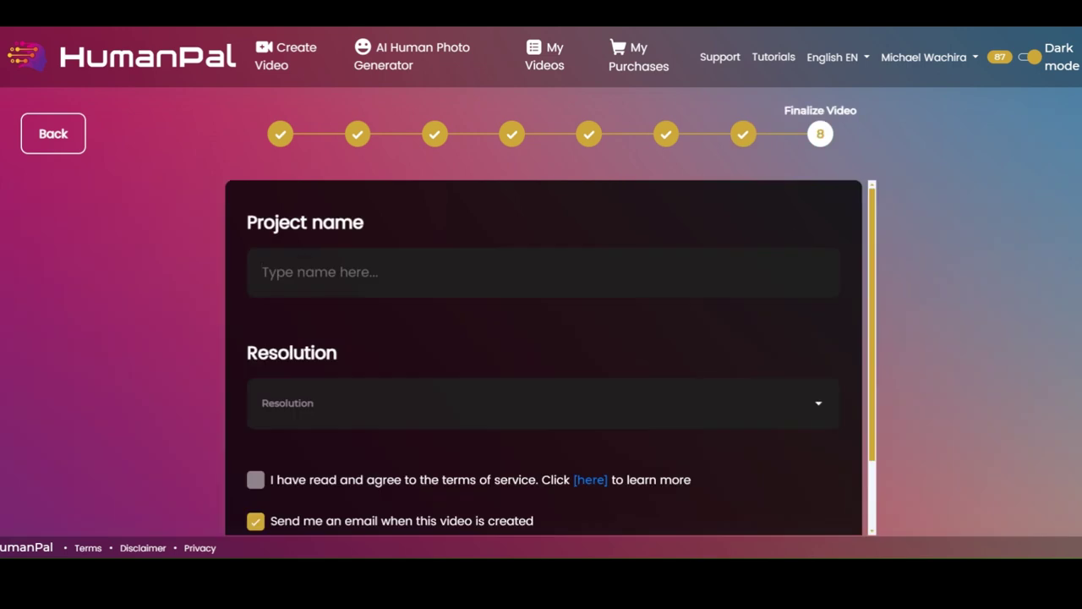
pyautogui.write('soil pollution intro')
pyautogui.write('v2')
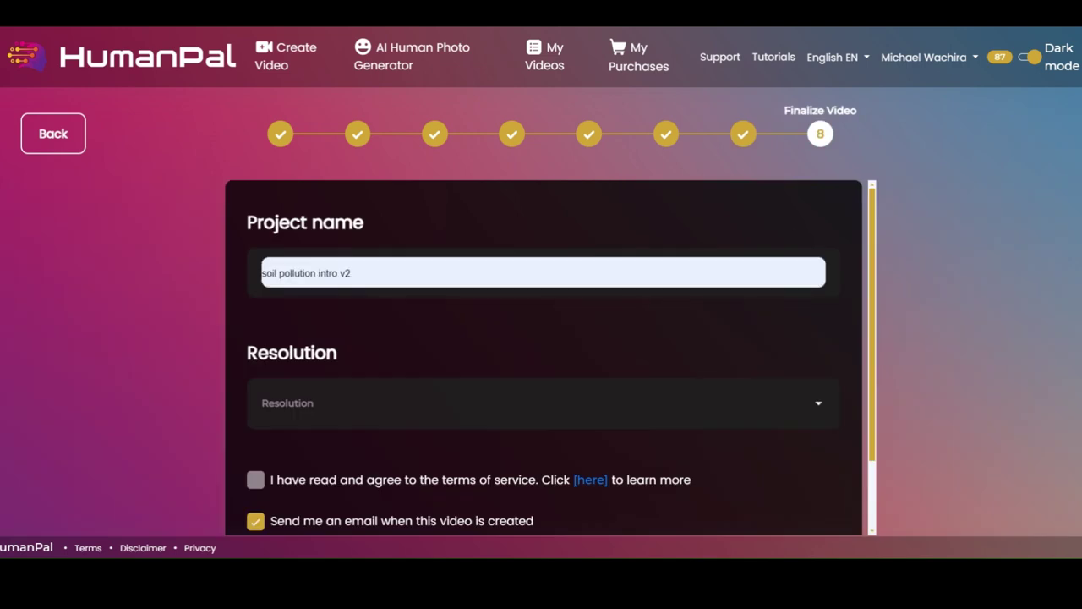
pyautogui.press('BackSpace')
pyautogui.press('BackSpace')
pyautogui.press('BackSpace')
pyautogui.click(389, 322)
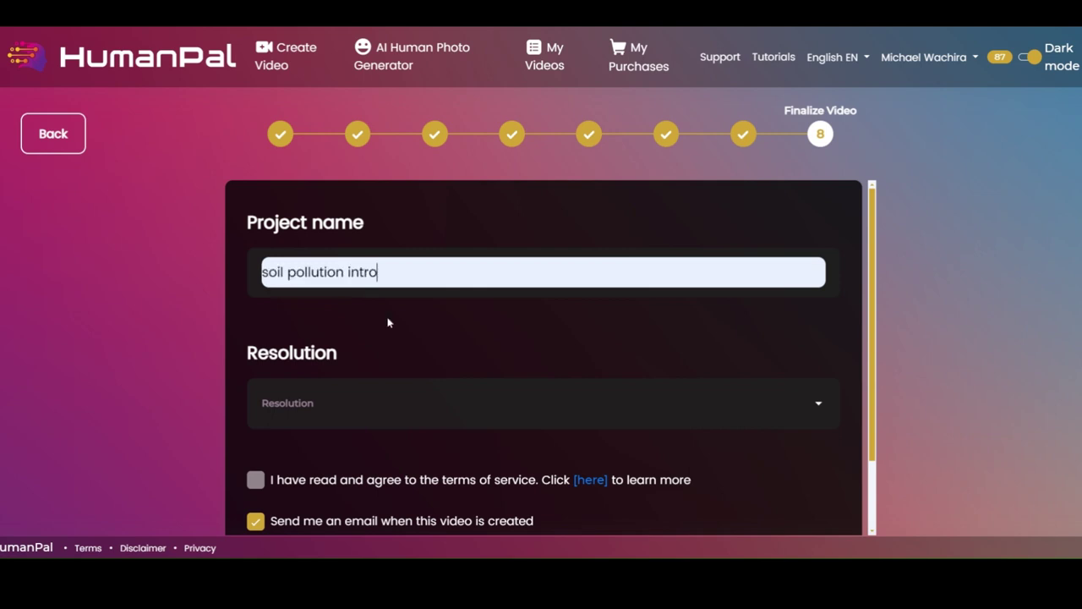
pyautogui.hotkey('ctrl', 'shift', 'Left')
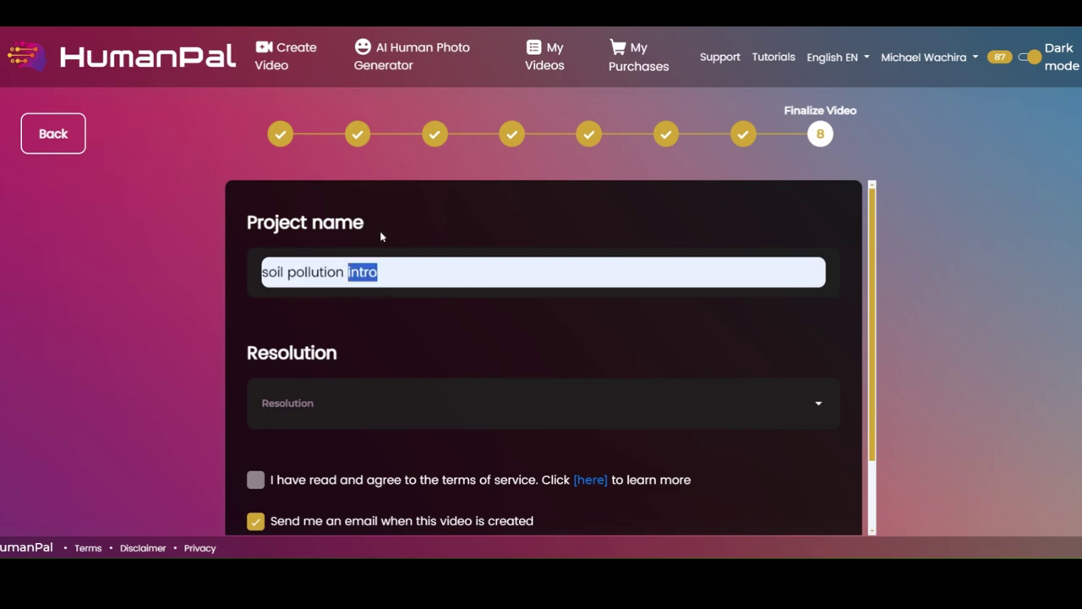
pyautogui.write('Isnl')
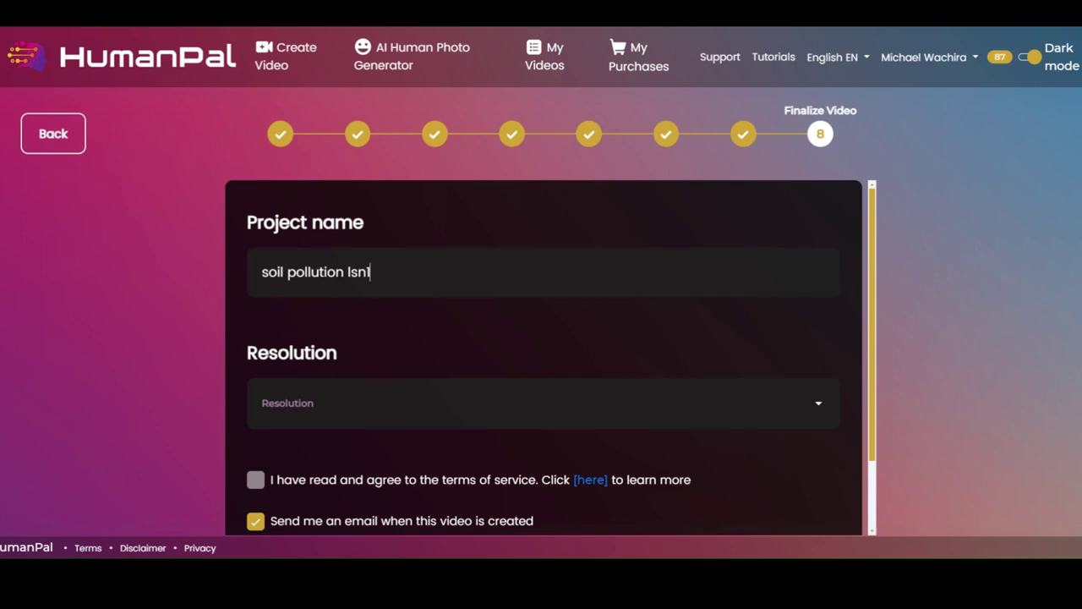
pyautogui.click(261, 272)
pyautogui.write('causes')
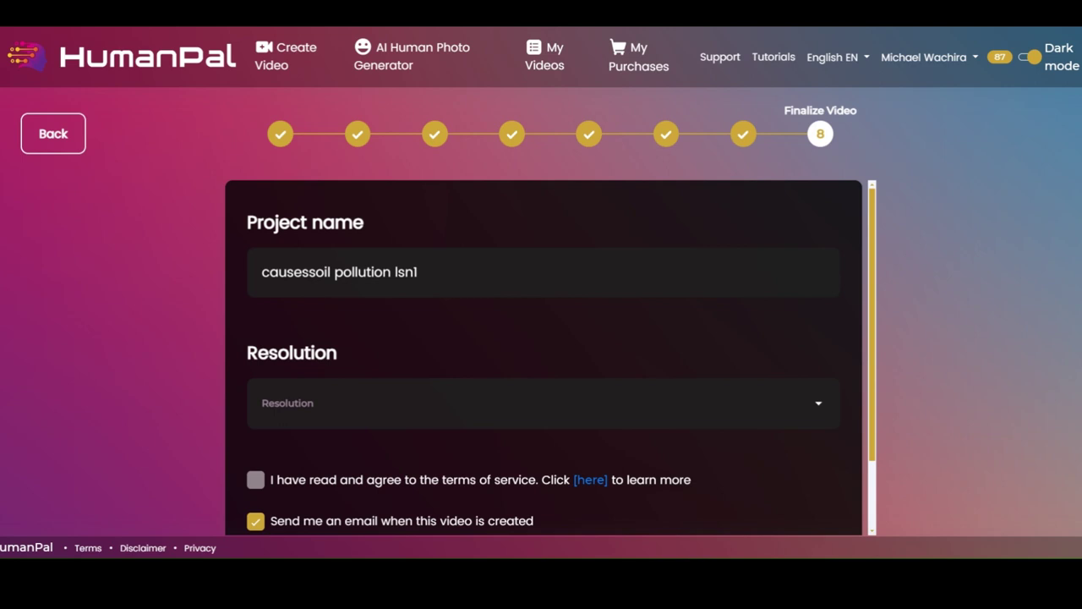
pyautogui.write(' of')
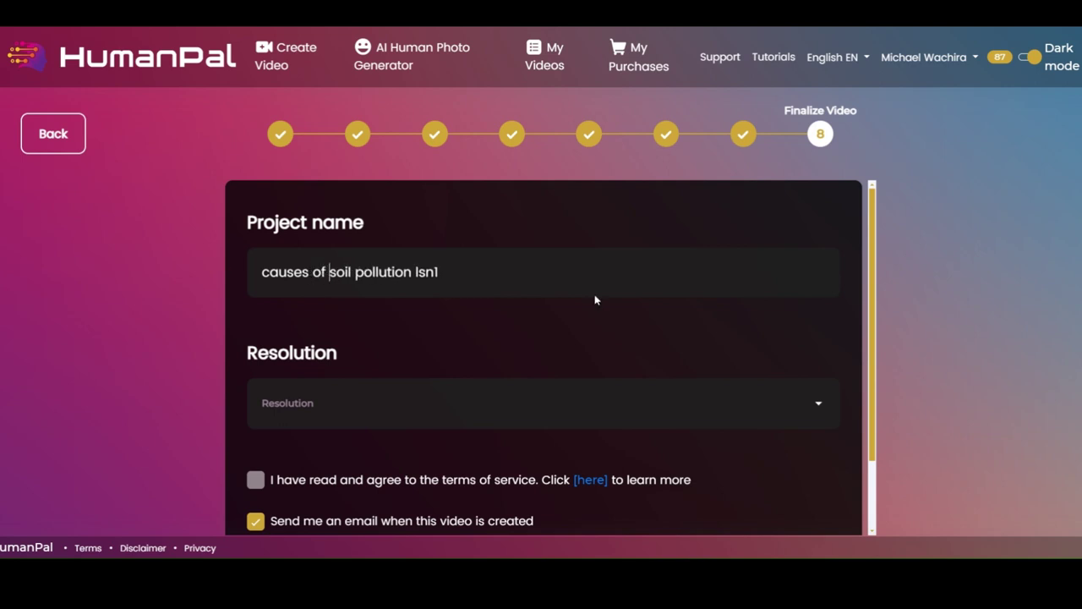
# Set the resolution to 720p, agree to the terms of service, and create the video.
pyautogui.scroll(-1, 604, 296)
pyautogui.scroll(-1, 604, 296)
pyautogui.click(713, 320)
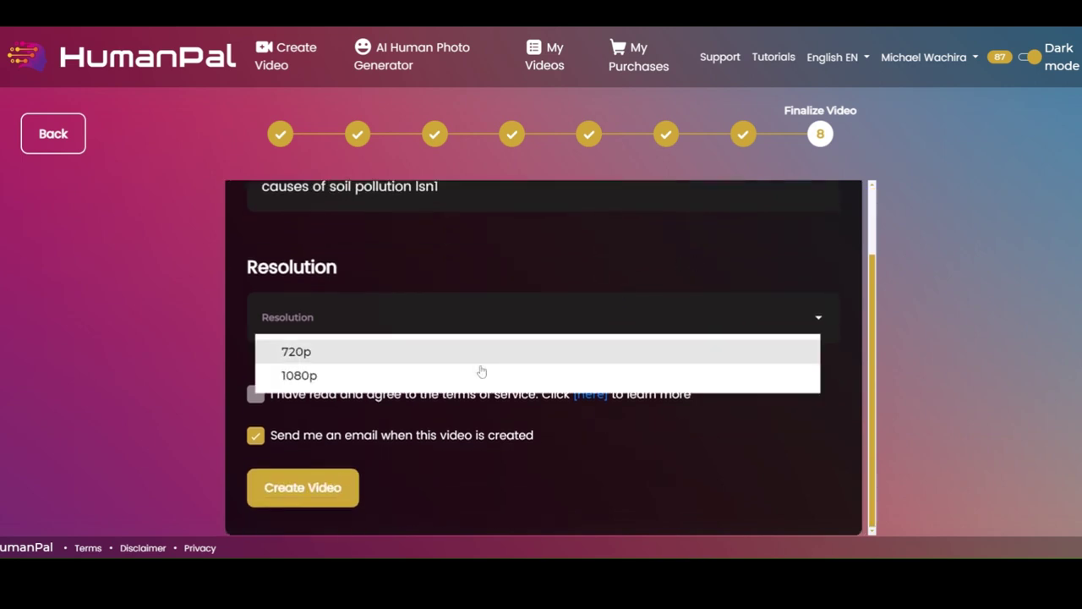
pyautogui.click(474, 372)
pyautogui.click(424, 348)
pyautogui.click(388, 366)
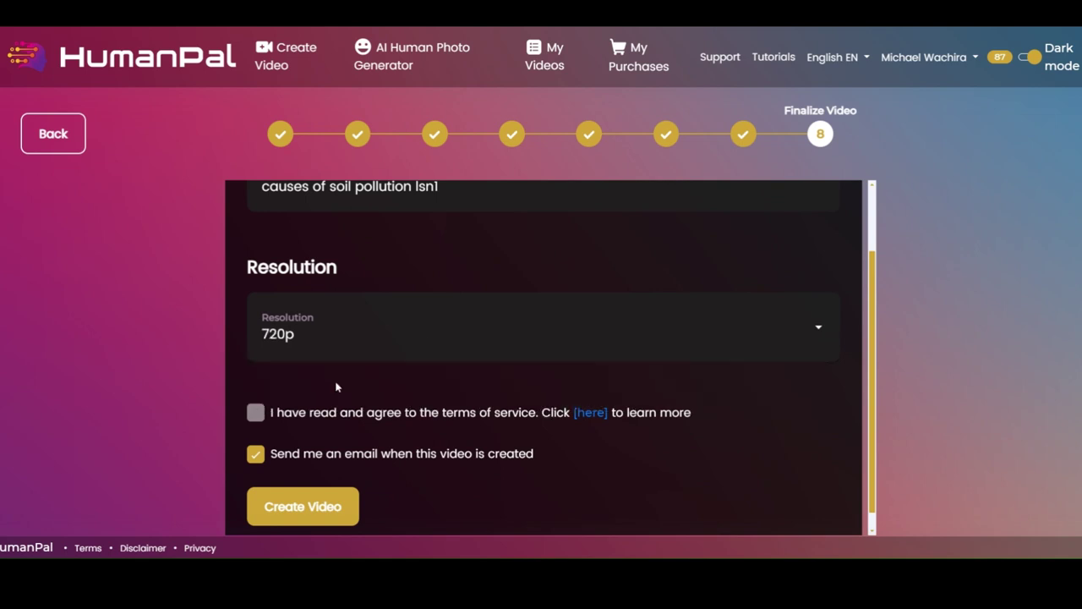
pyautogui.click(256, 412)
pyautogui.scroll(-1, 458, 389)
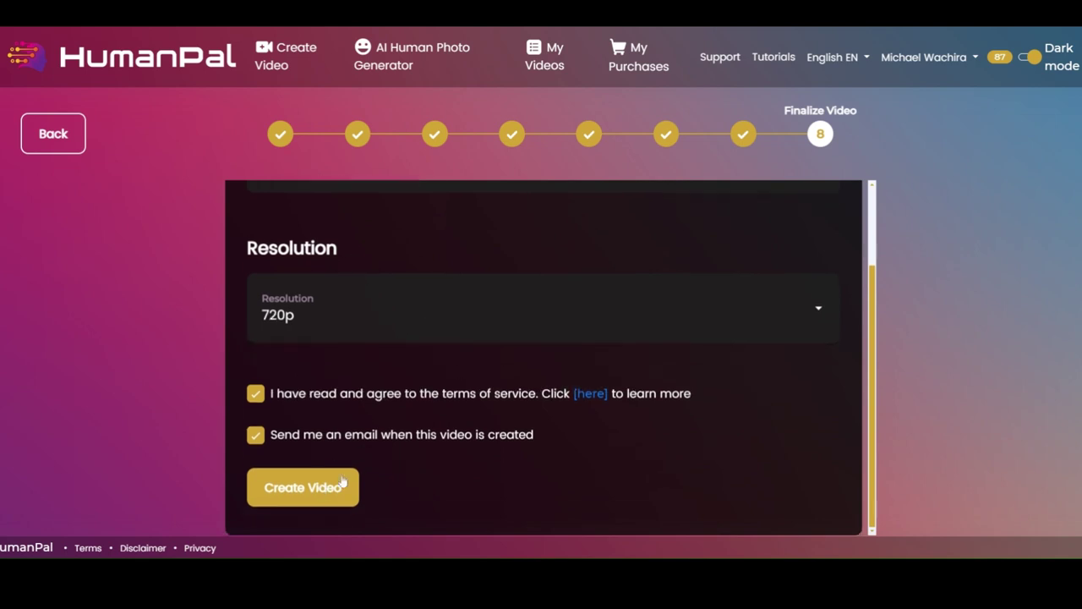
pyautogui.click(345, 481)
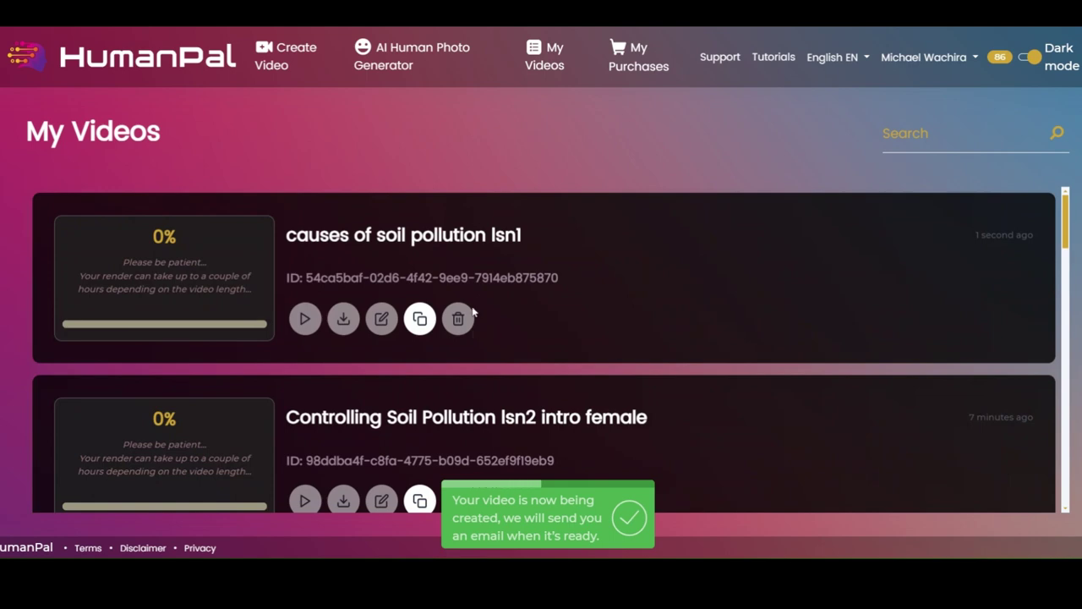
# Review the My Videos list, clone the "causes of soil pollution lsn1" video, and accept the script-change warning.
pyautogui.scroll(-1, 471, 306)
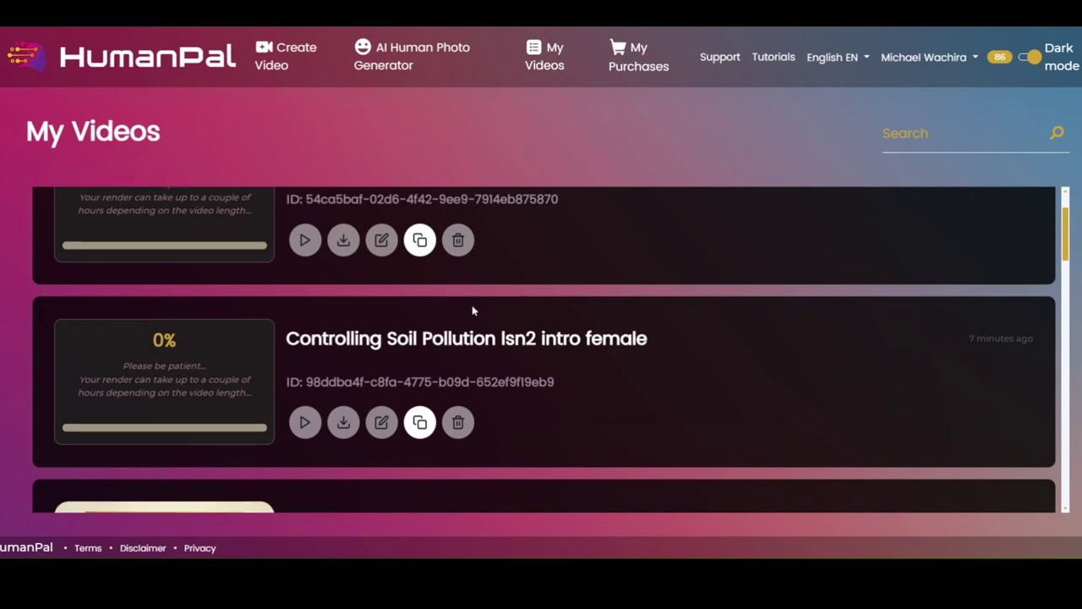
pyautogui.scroll(-2, 472, 310)
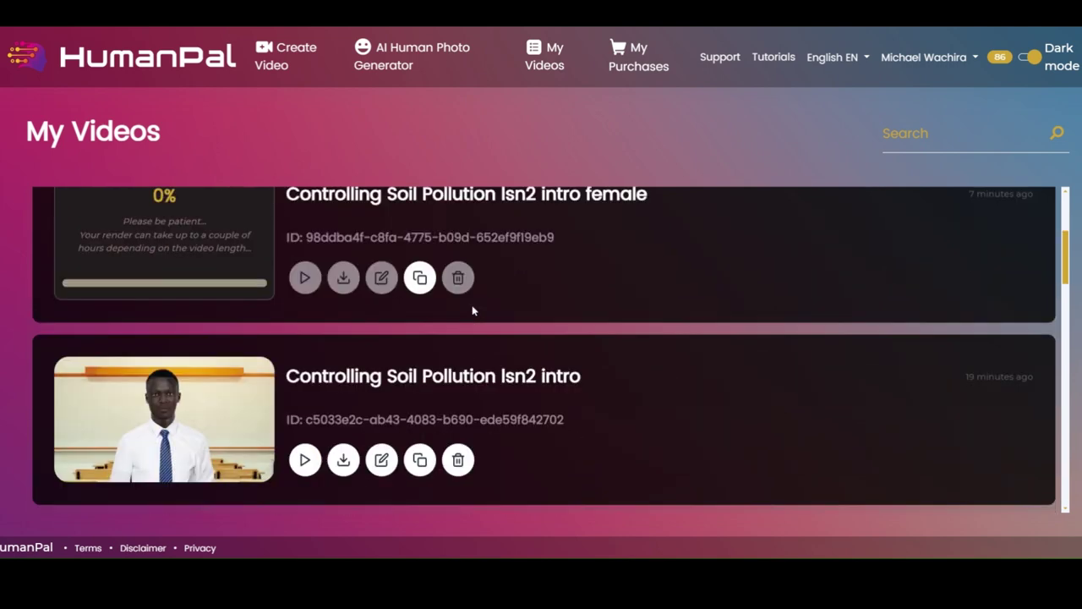
pyautogui.scroll(1, 471, 310)
pyautogui.scroll(-1, 472, 310)
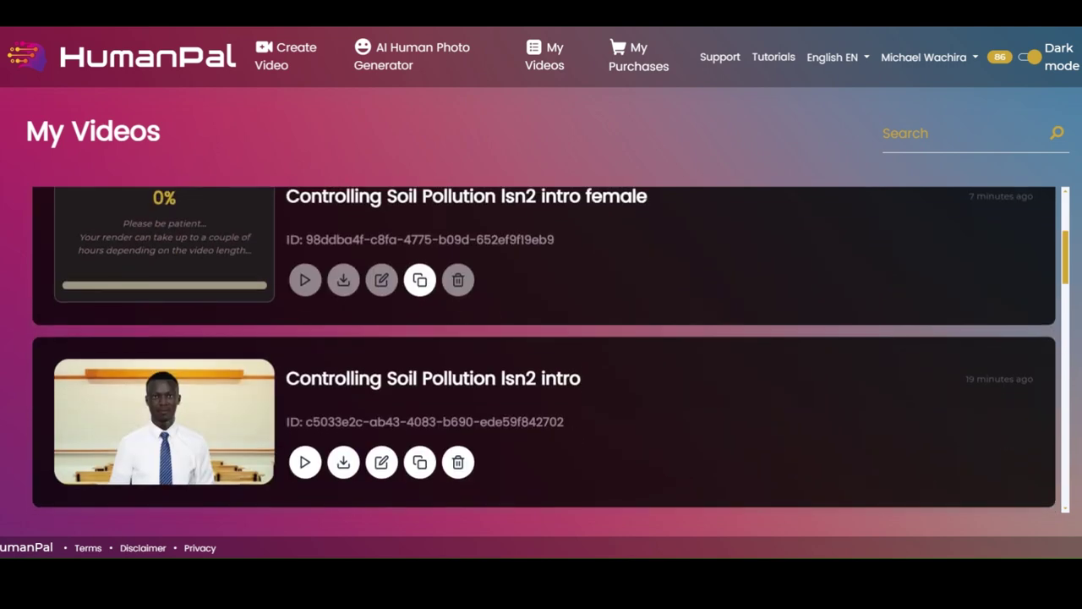
pyautogui.scroll(-4, 471, 310)
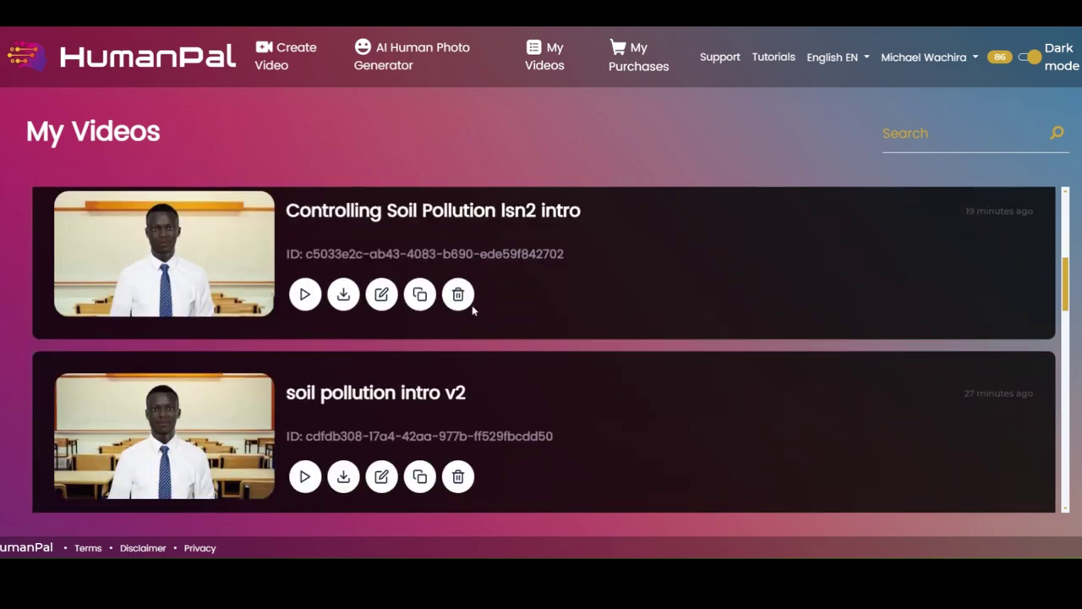
pyautogui.scroll(8, 472, 311)
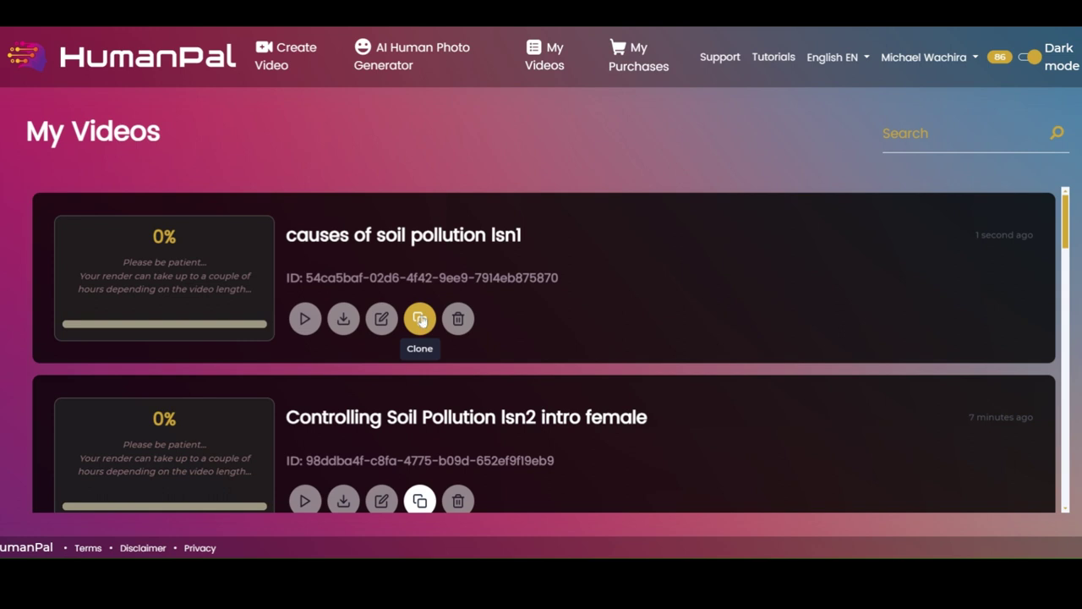
pyautogui.click(421, 319)
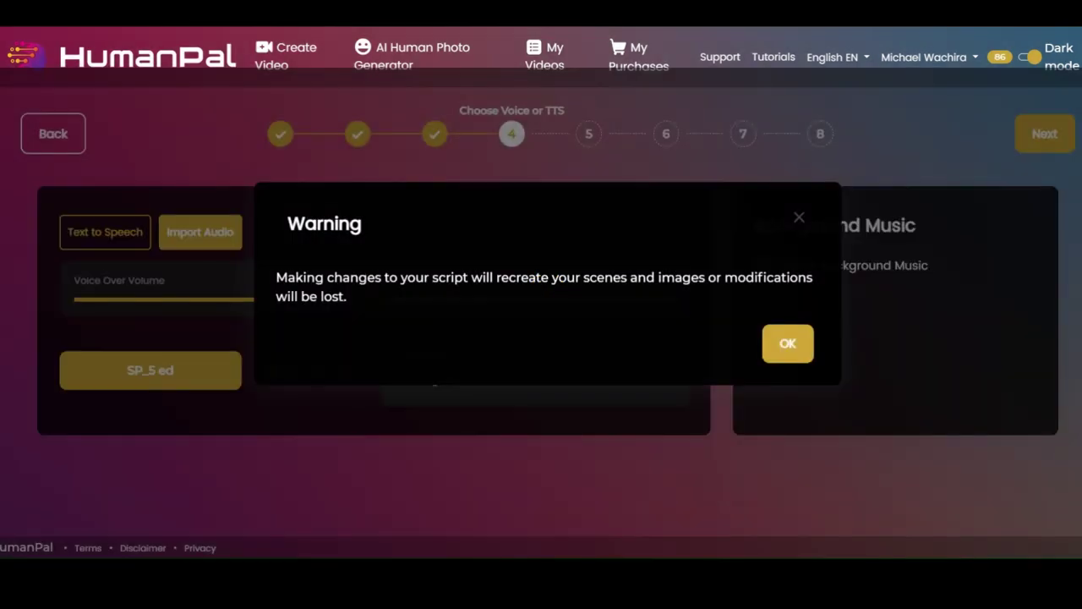
pyautogui.click(785, 344)
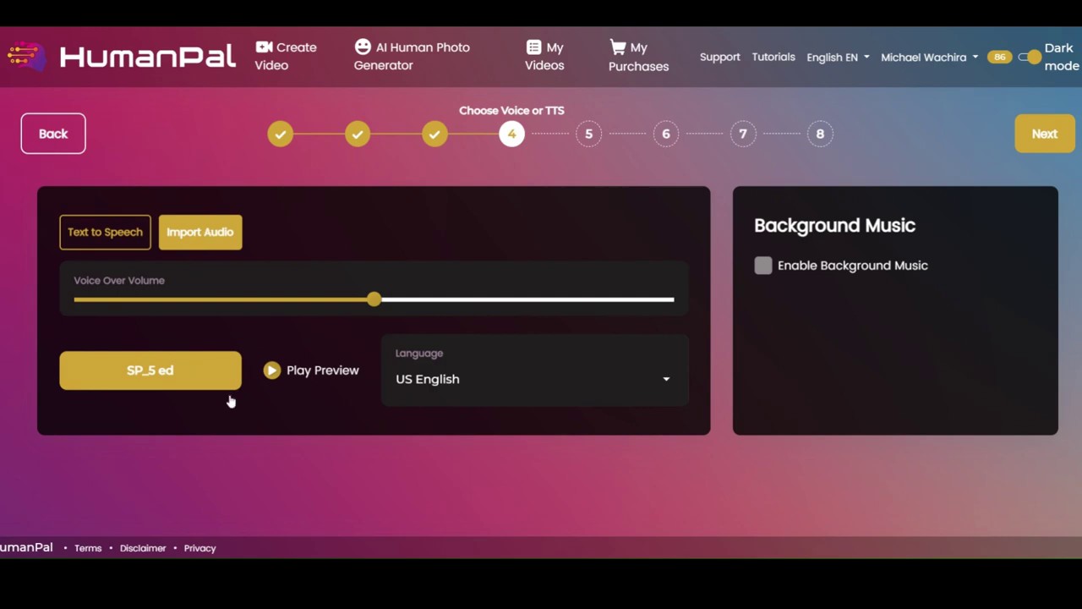
# Open the media library for the imported voice-over and preview the SP_11 audio file.
pyautogui.click(156, 372)
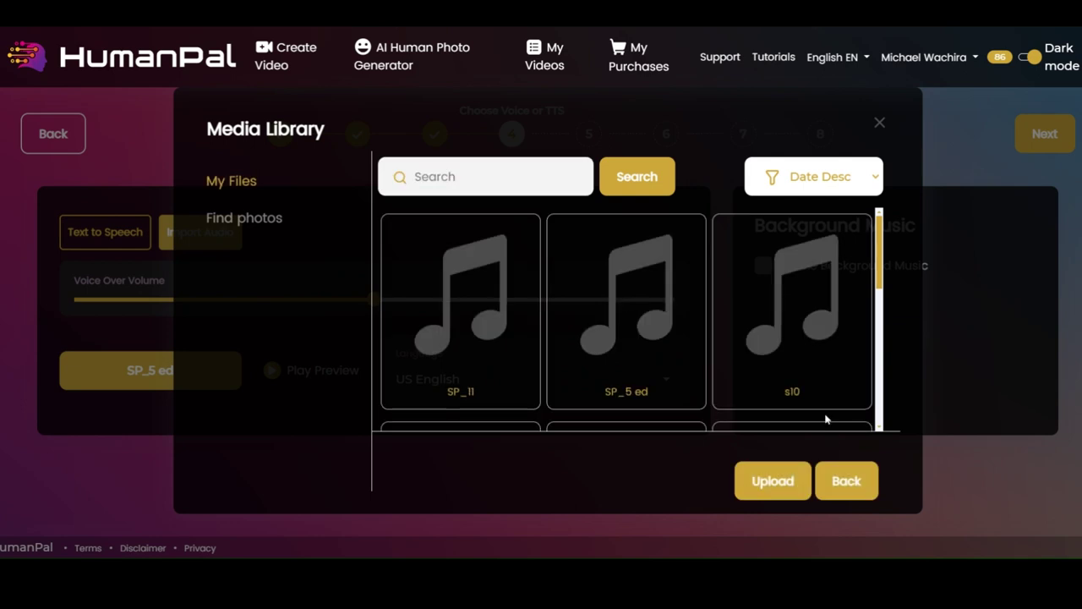
pyautogui.scroll(-1, 575, 367)
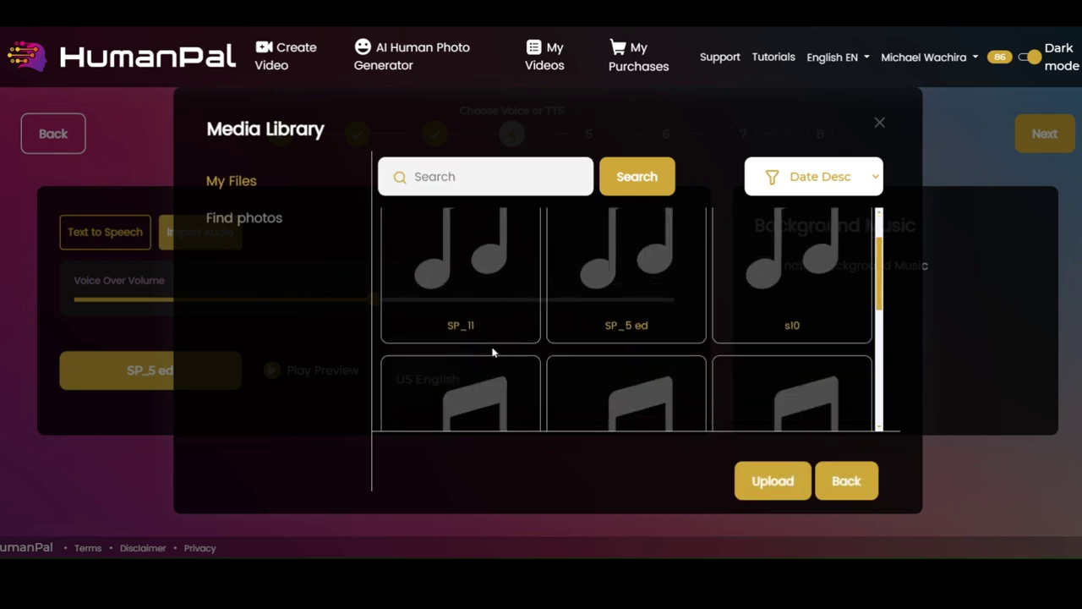
pyautogui.click(451, 267)
pyautogui.click(458, 283)
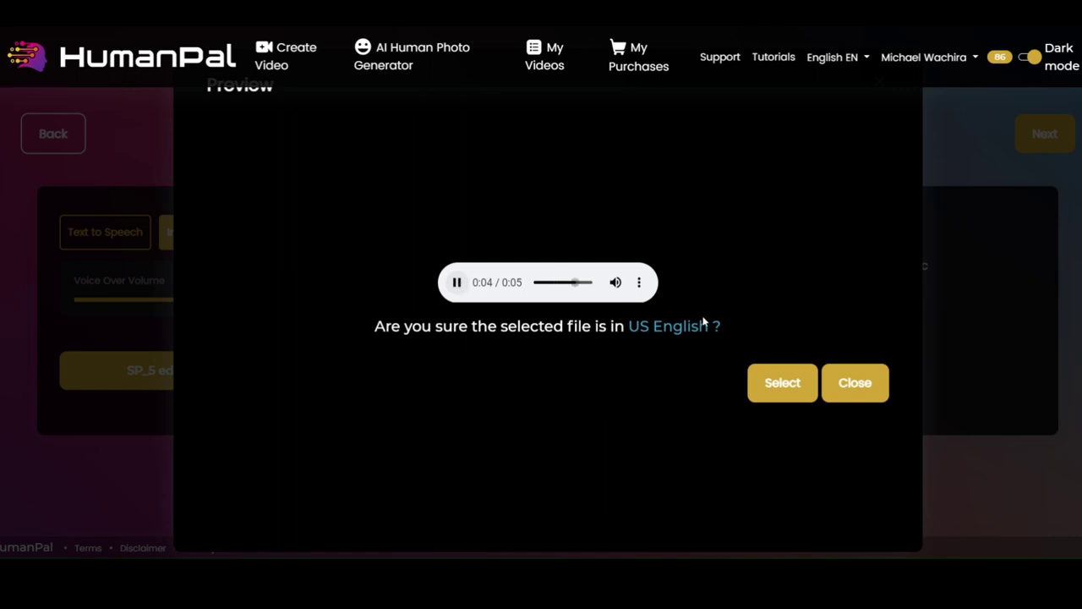
pyautogui.click(836, 392)
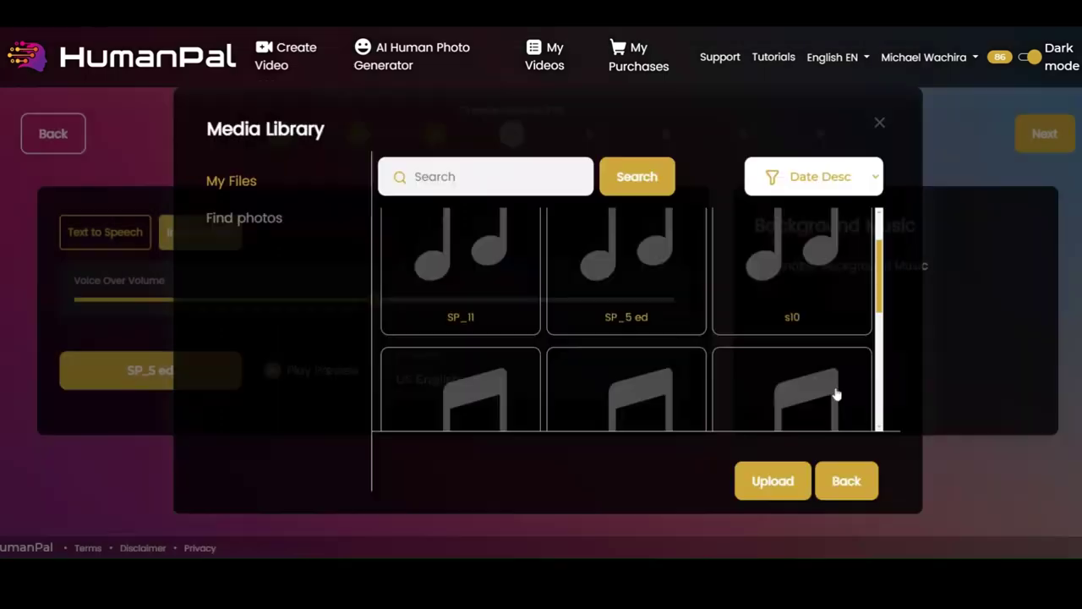
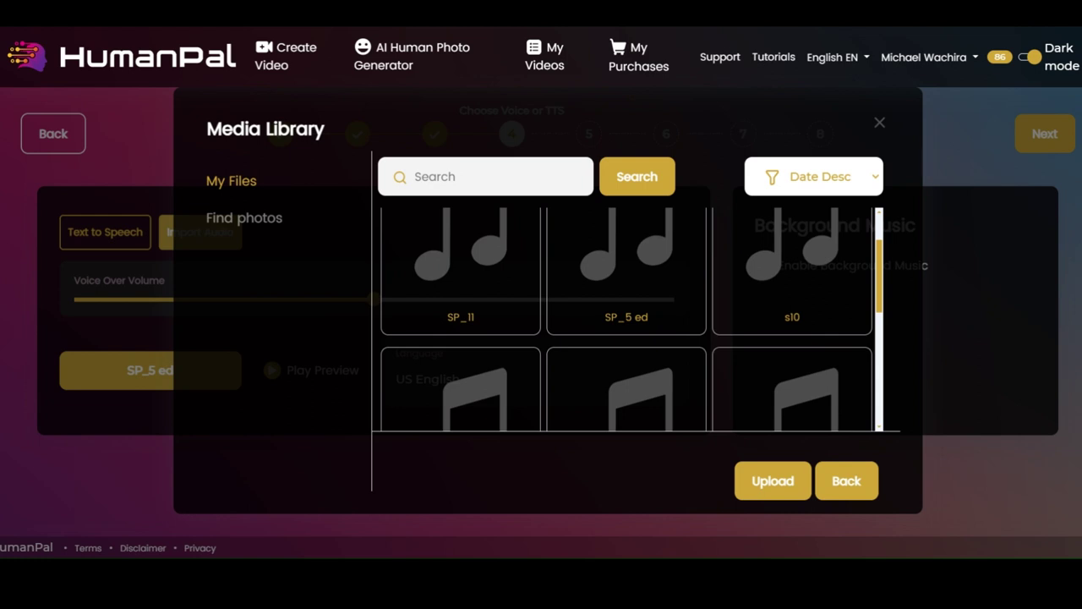
pyautogui.click(473, 273)
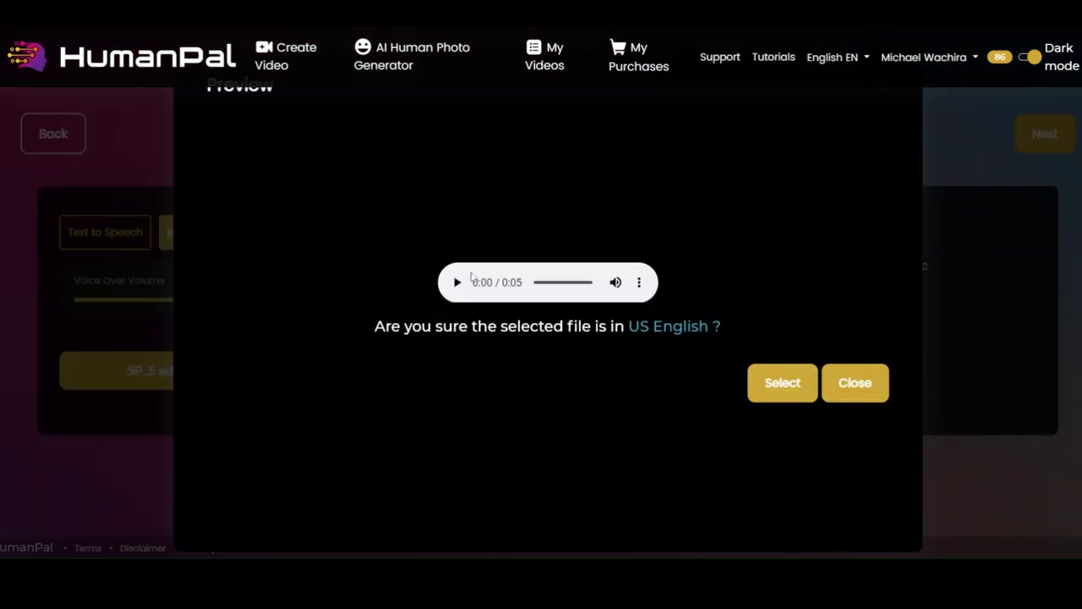
pyautogui.click(458, 283)
pyautogui.click(848, 386)
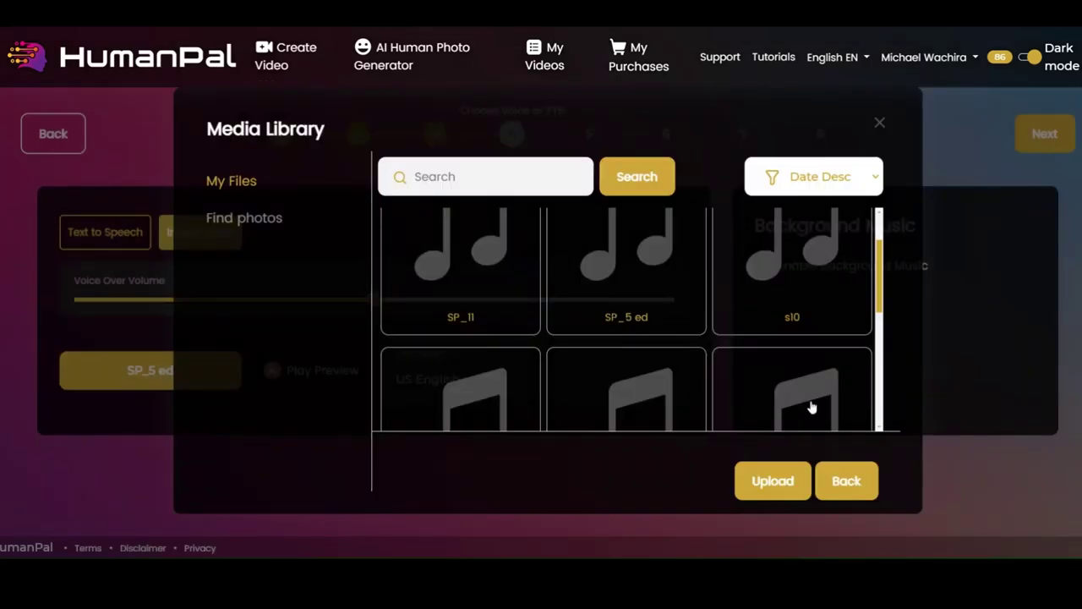
pyautogui.click(468, 286)
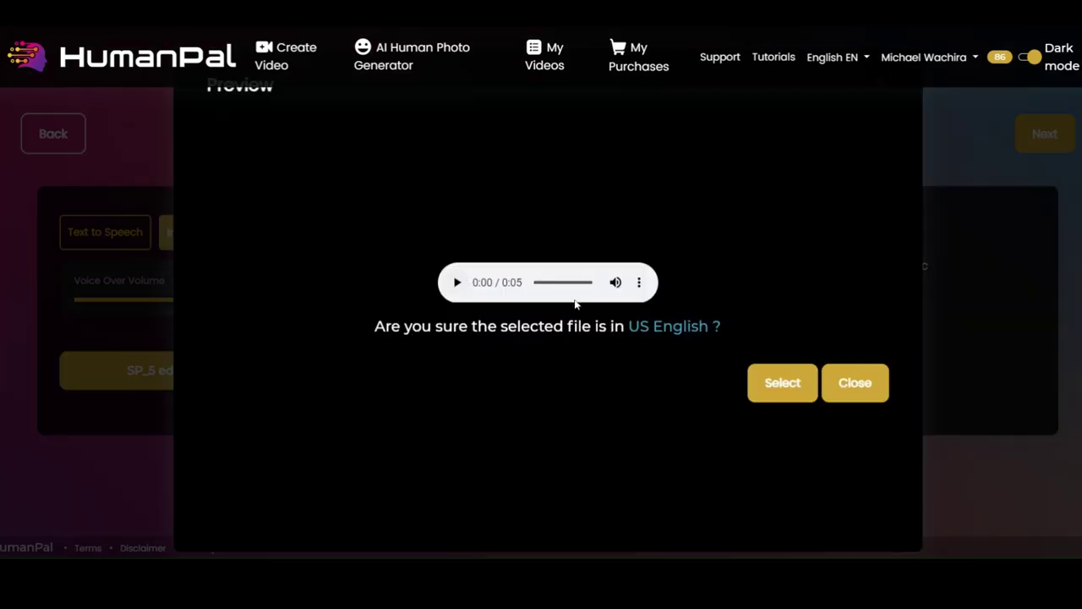
pyautogui.click(837, 381)
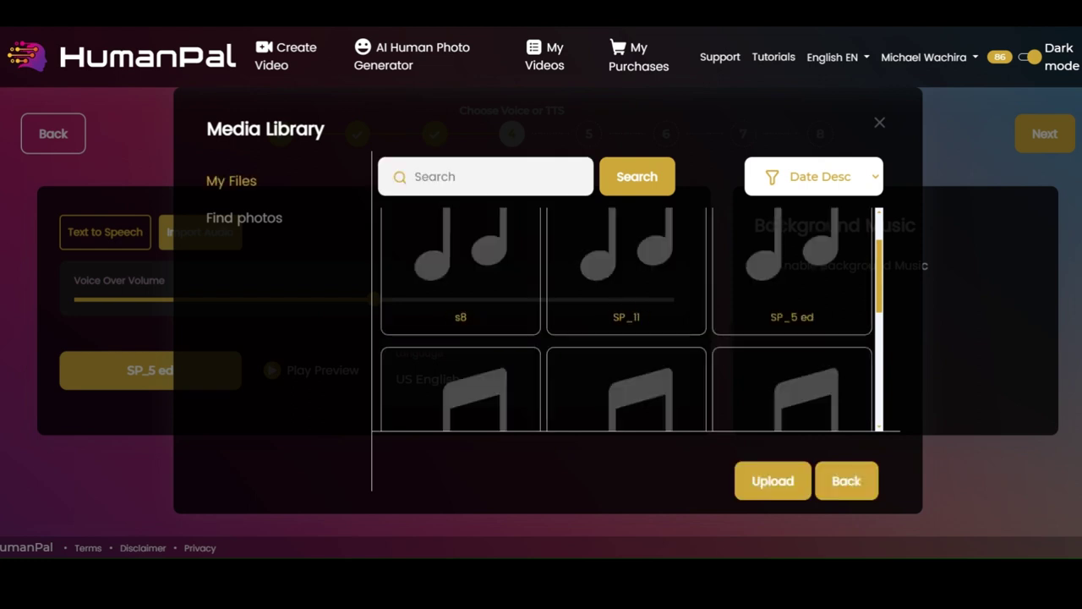
# Look through the audio files in the media library and preview s8.
pyautogui.scroll(-1, 664, 423)
pyautogui.scroll(-5, 611, 367)
pyautogui.scroll(5, 611, 372)
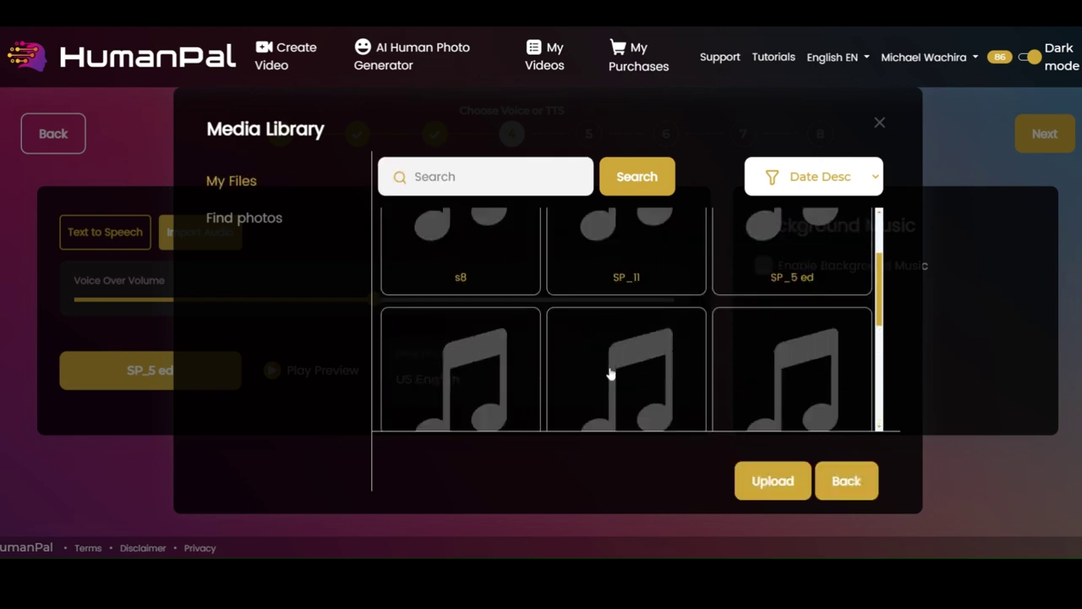
pyautogui.scroll(-1, 611, 374)
pyautogui.scroll(-1, 611, 374)
pyautogui.scroll(3, 609, 375)
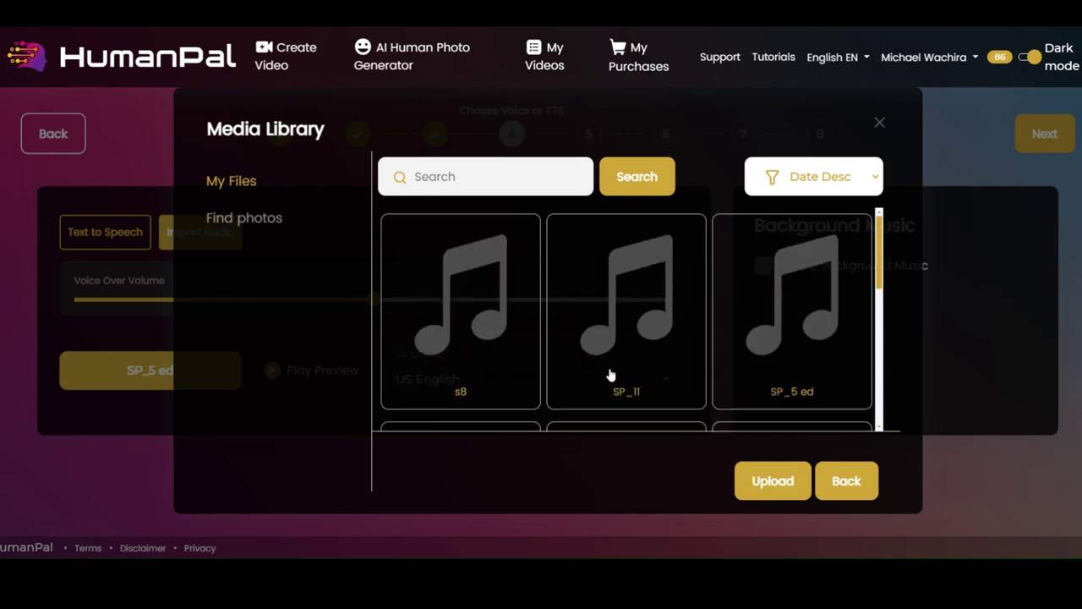
pyautogui.click(498, 342)
pyautogui.click(458, 281)
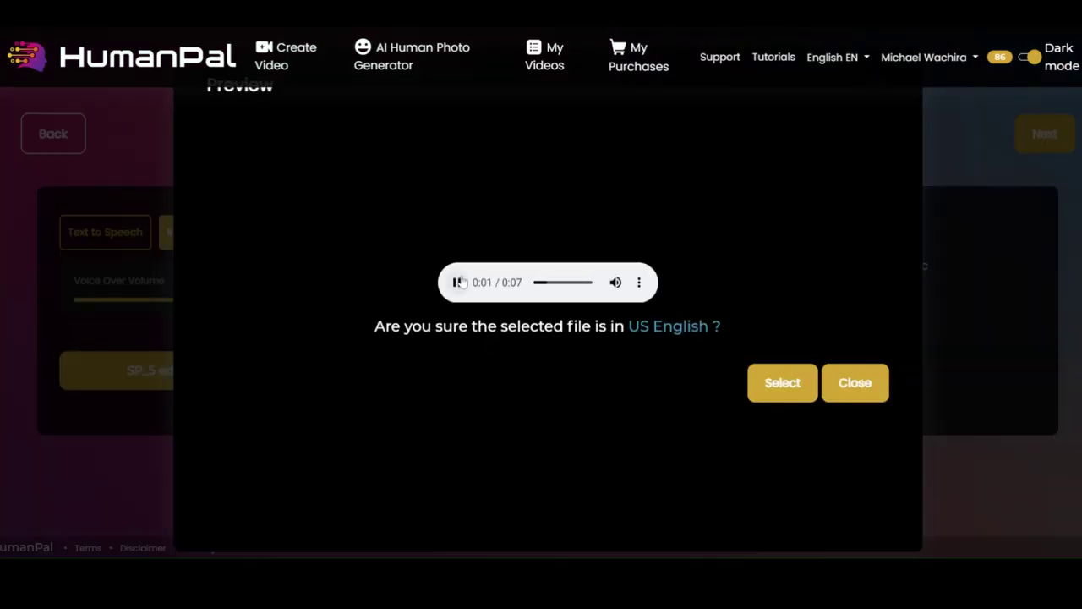
pyautogui.click(882, 393)
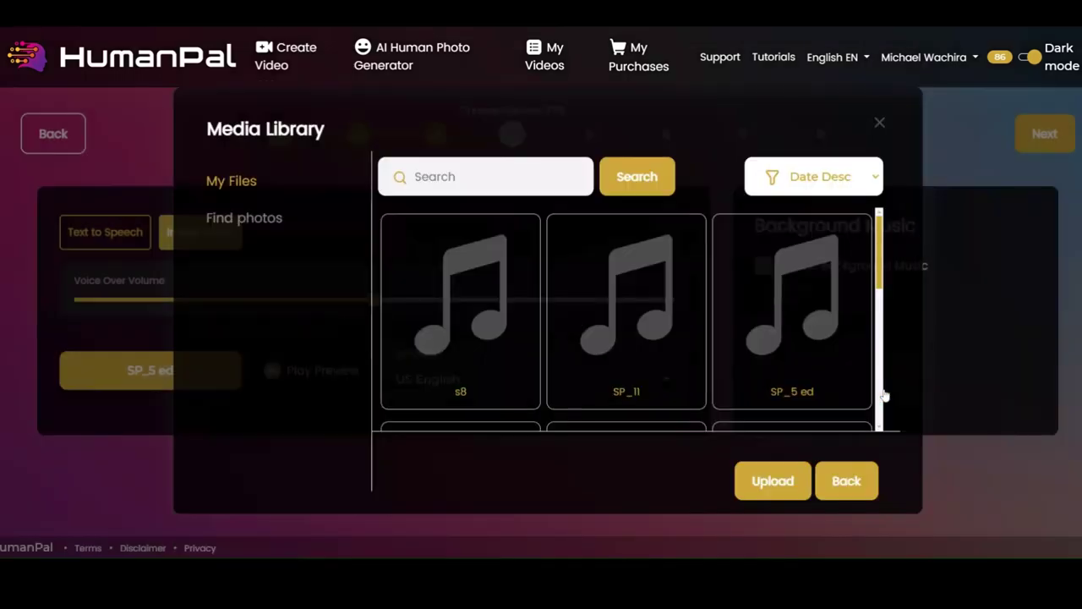
# Preview the s10 audio, choose it as the imported voice-over, and continue to Text Position.
pyautogui.click(632, 186)
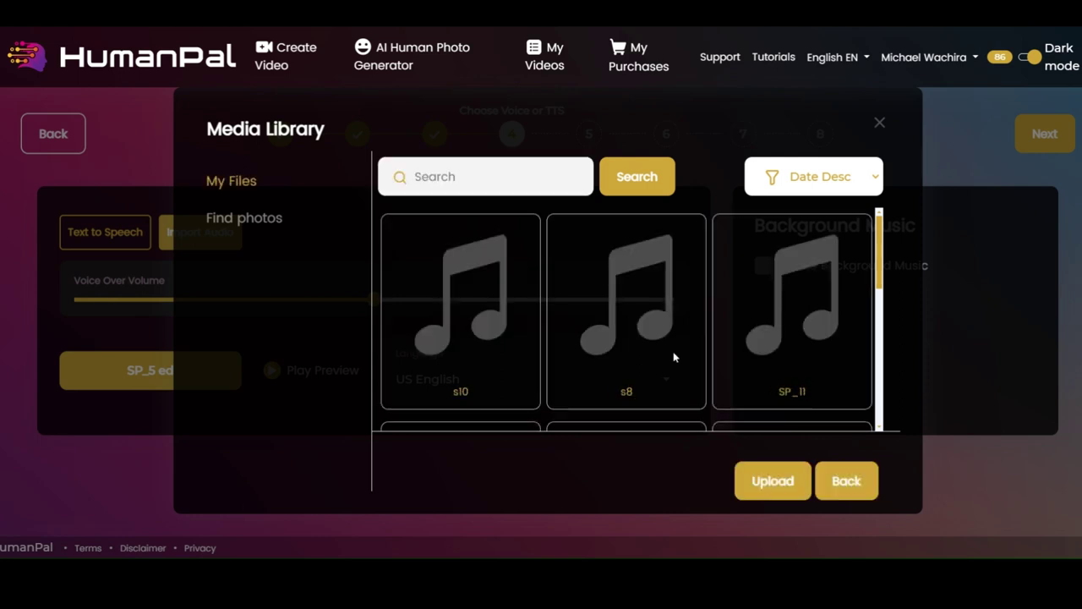
pyautogui.click(497, 326)
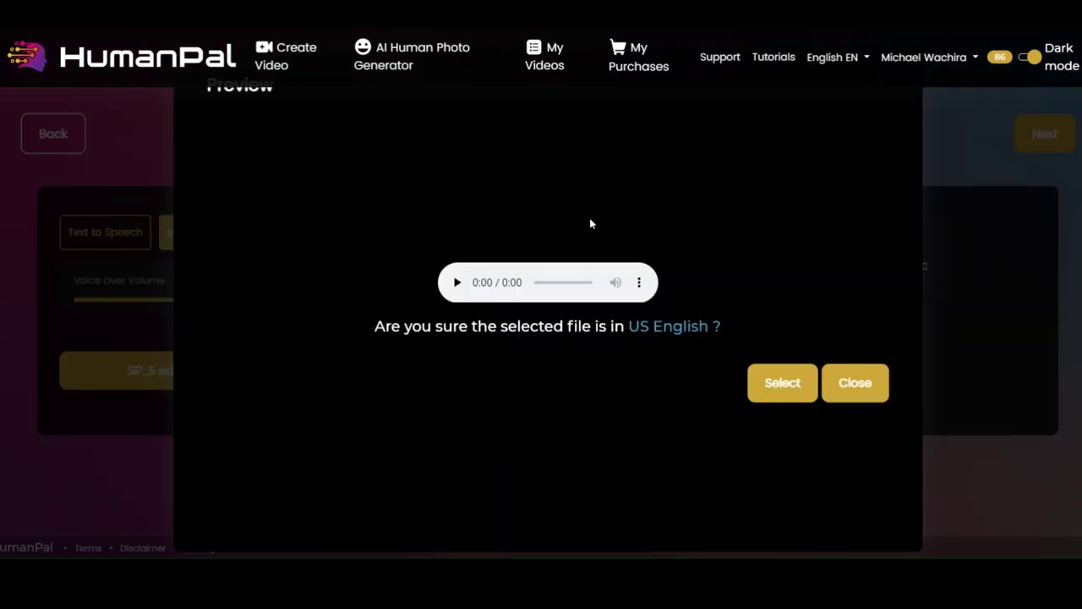
pyautogui.click(457, 282)
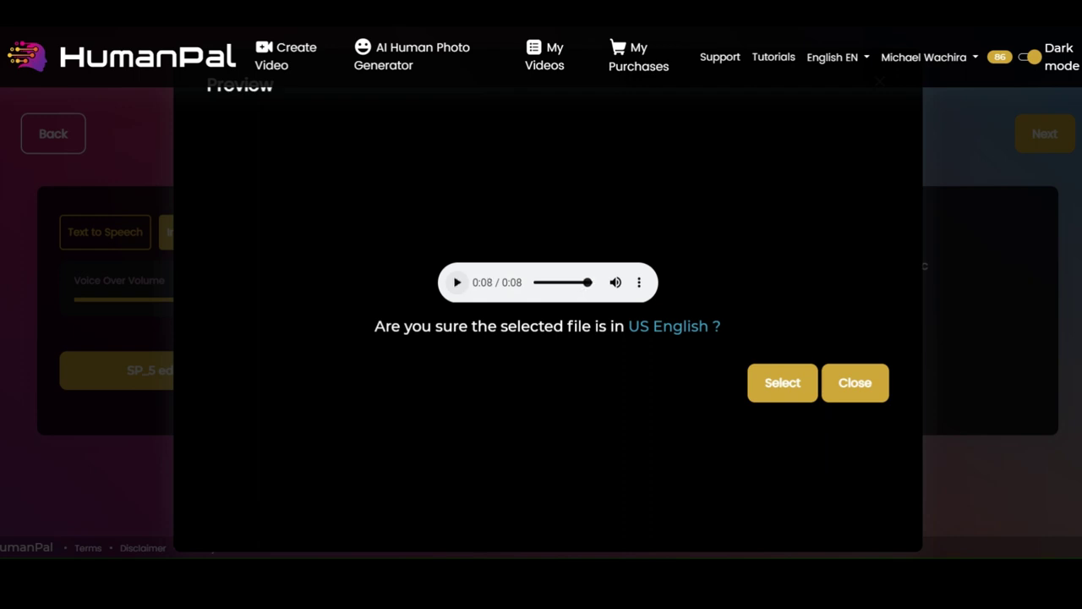
pyautogui.click(802, 391)
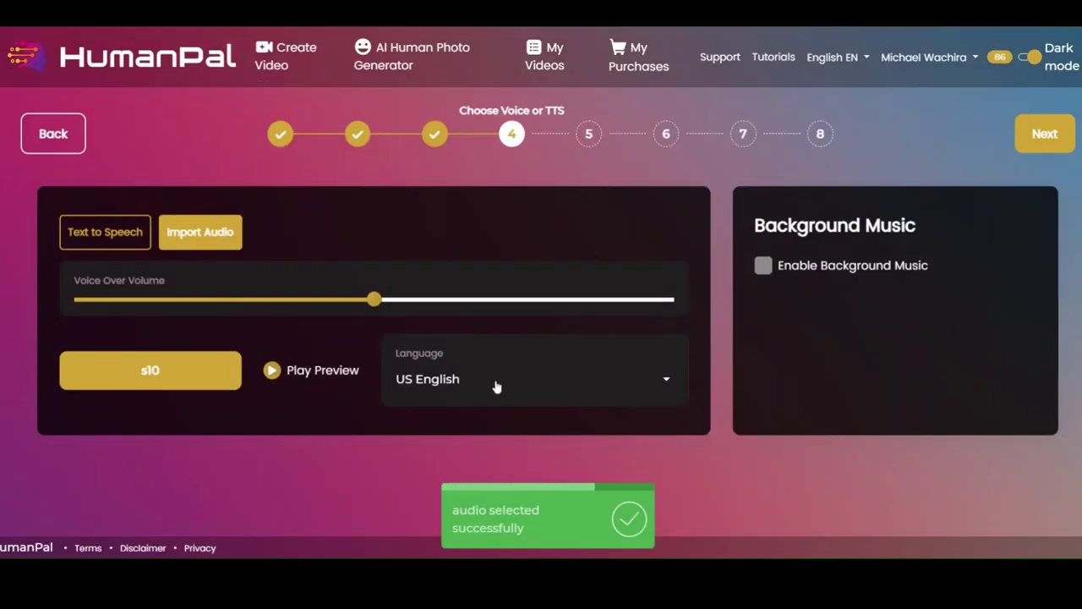
pyautogui.click(1051, 135)
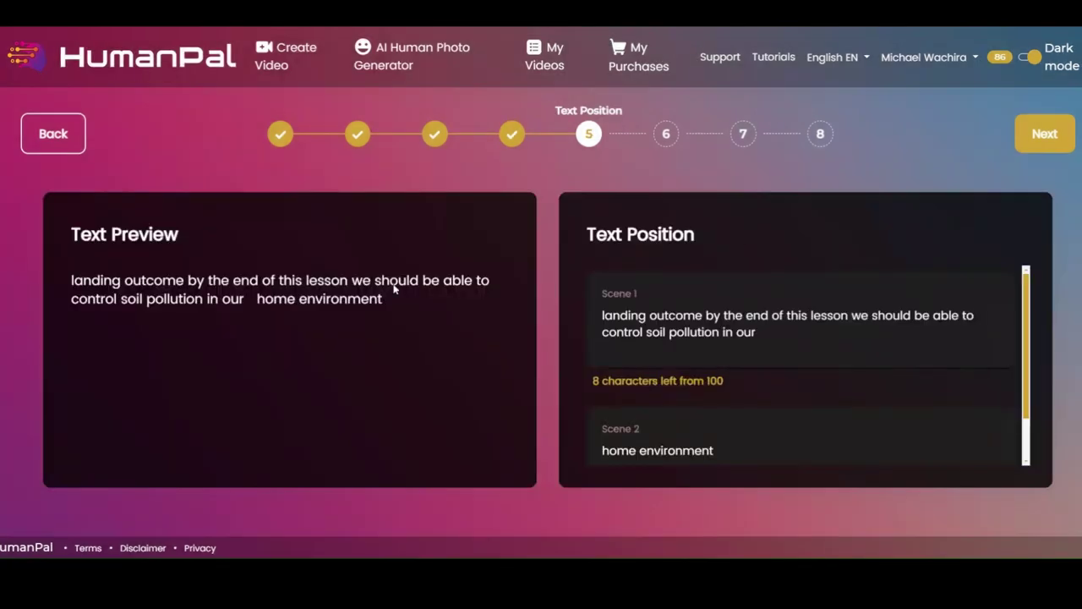
# Correct the first word of the Scene 1 text to "learning", check Scene 2, and continue to Video Settings.
pyautogui.moveTo(647, 316); pyautogui.dragTo(602, 315)
pyautogui.write('learni')
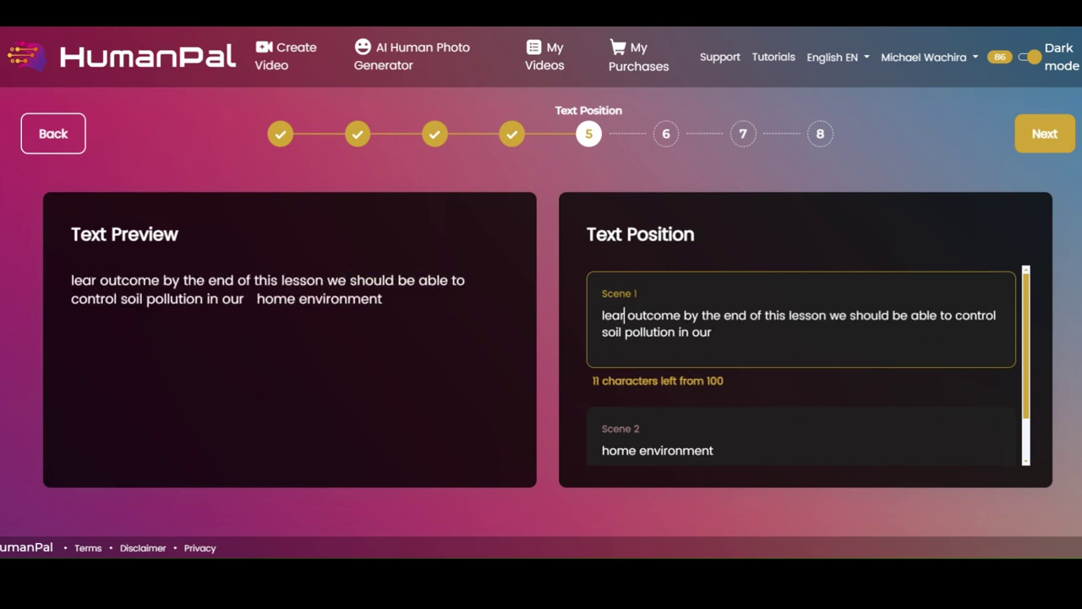
pyautogui.write('ng')
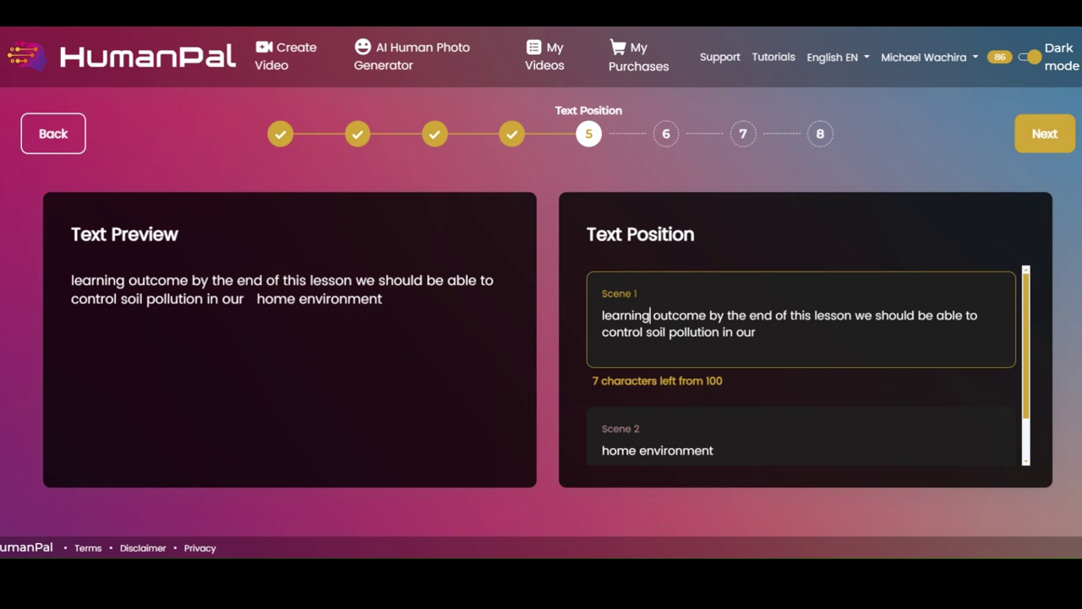
pyautogui.scroll(-1, 807, 365)
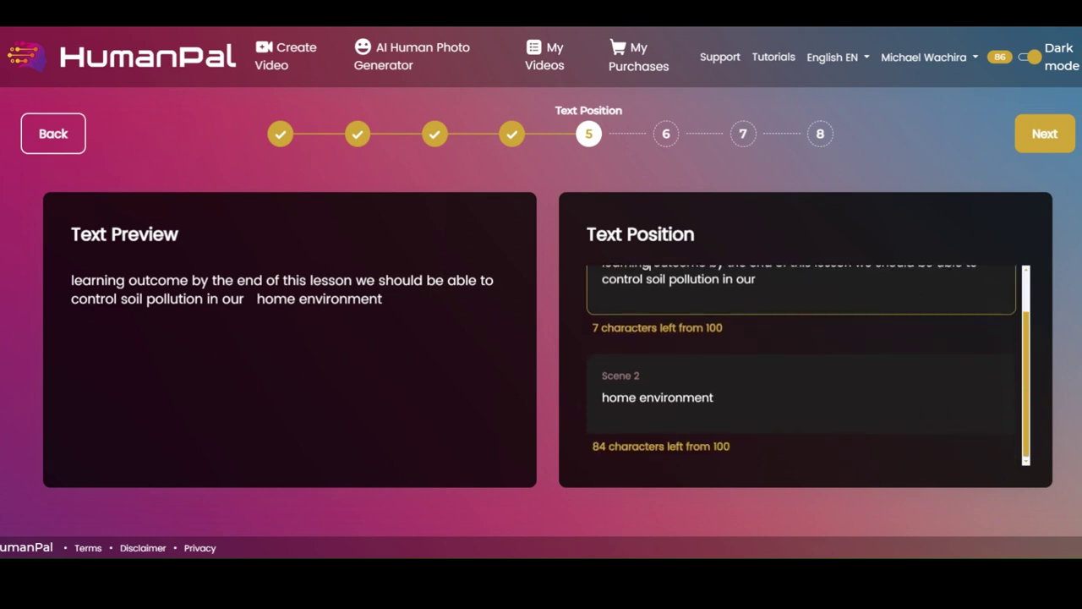
pyautogui.click(1040, 149)
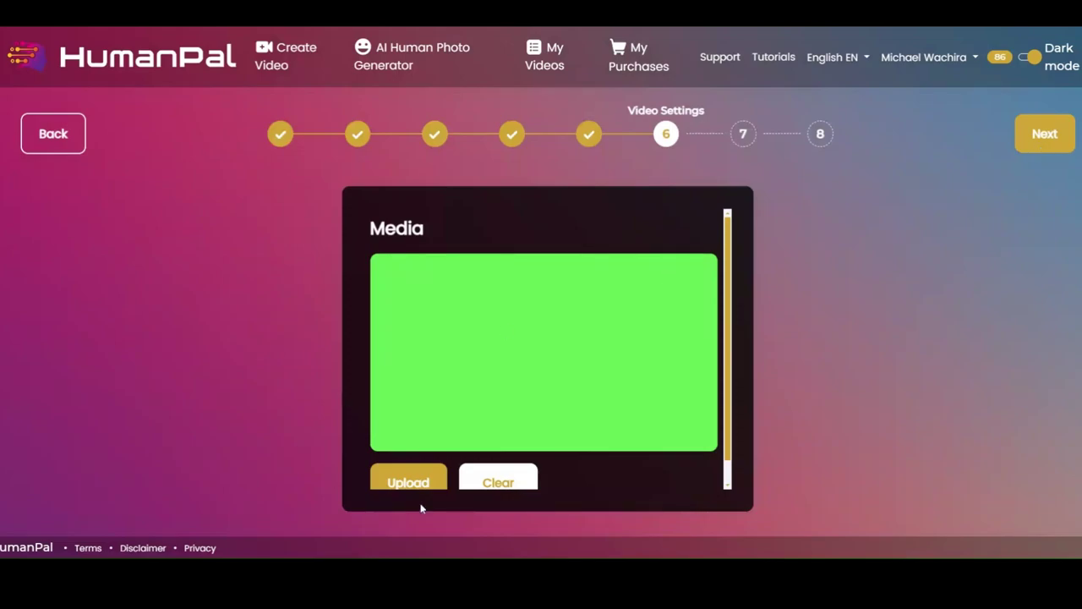
# Set the classroom whiteboard image with desks from the media library as the background media of the cloned video.
pyautogui.click(437, 493)
pyautogui.click(442, 337)
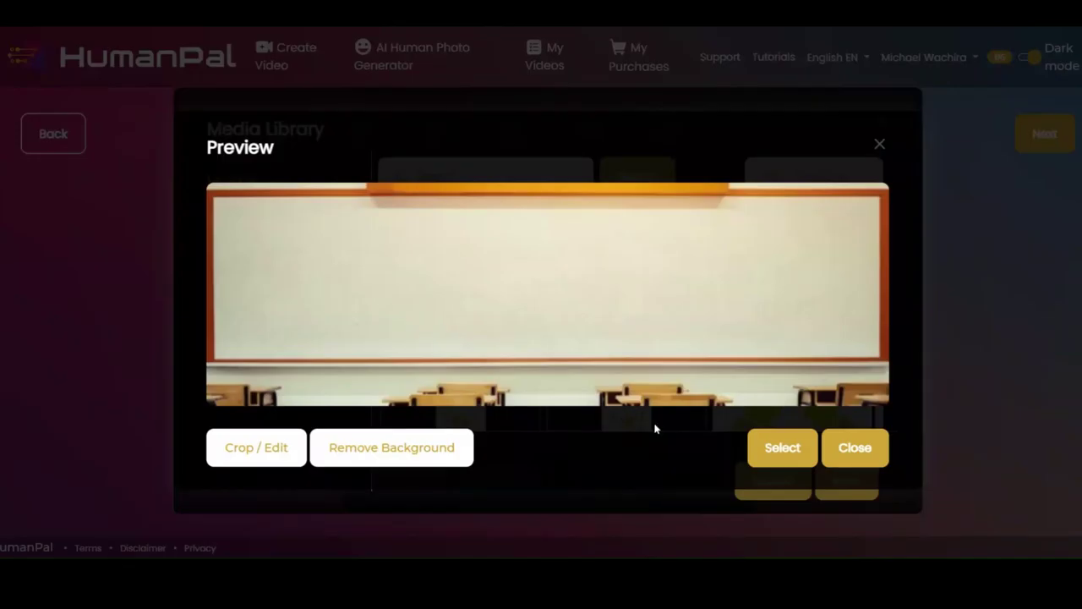
pyautogui.click(787, 450)
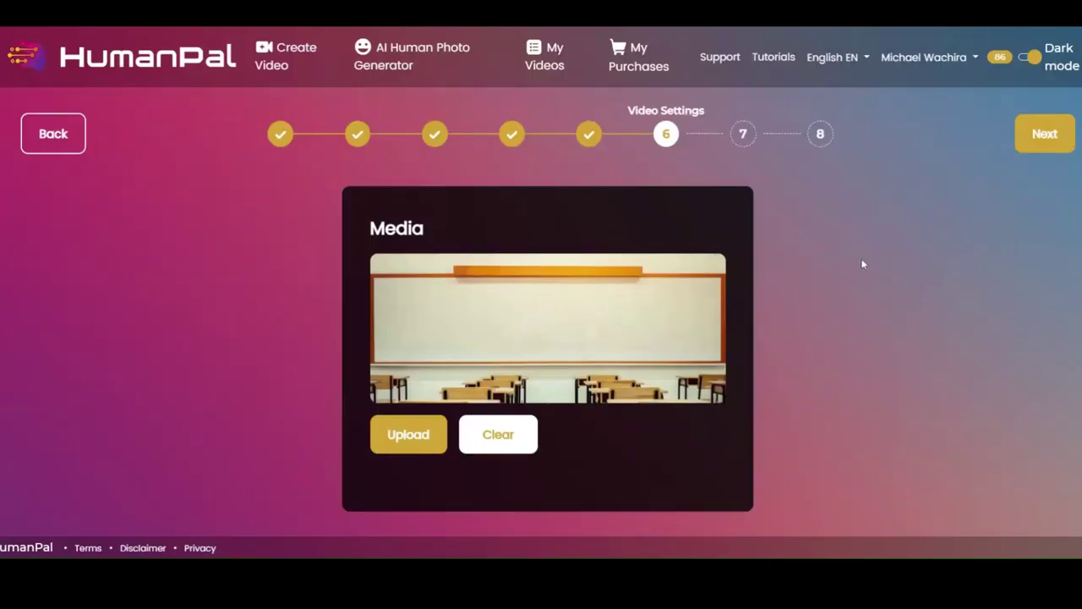
# Review both scene previews with the classroom background and continue to Finalize Video.
pyautogui.click(1044, 144)
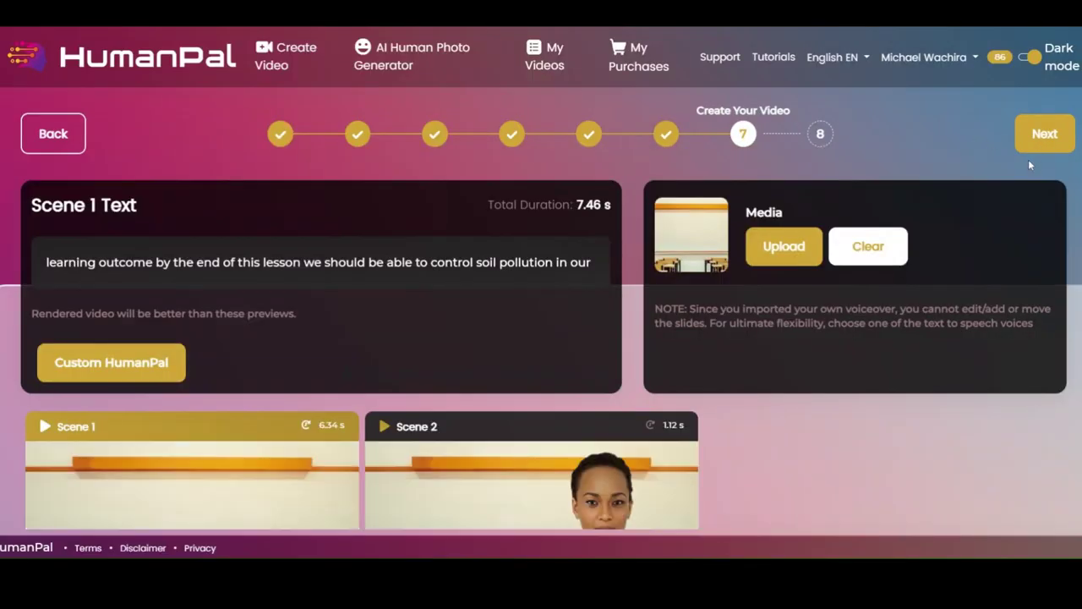
pyautogui.scroll(-2, 219, 457)
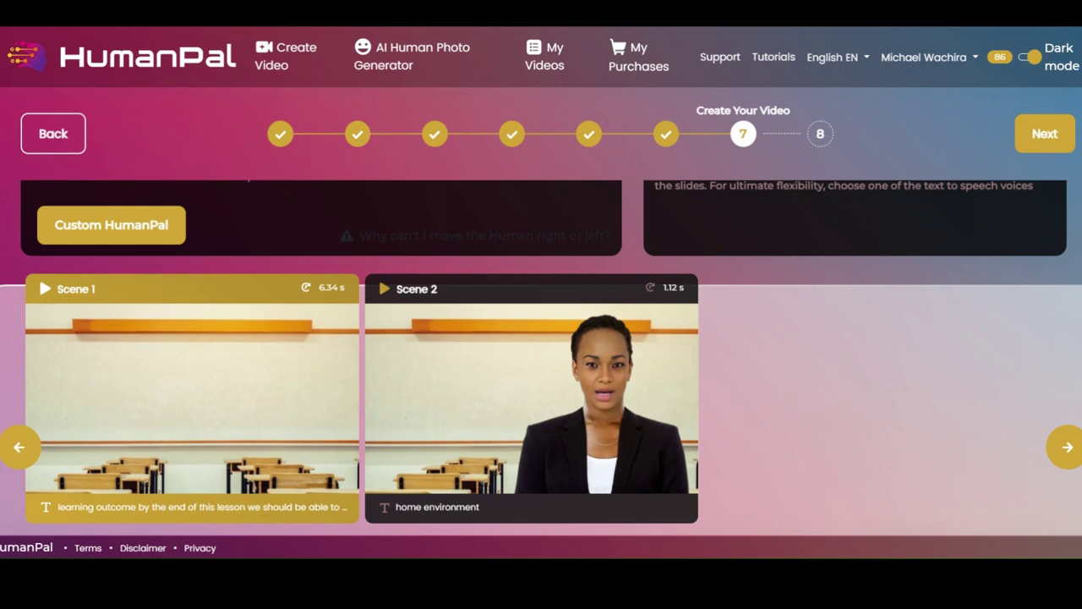
pyautogui.click(1046, 147)
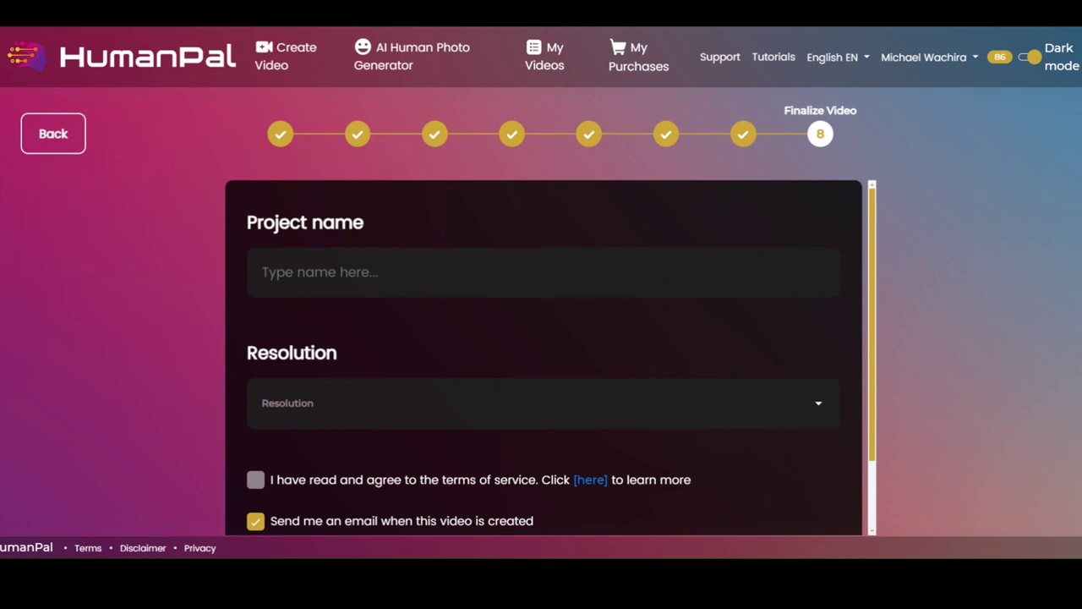
# Name the project "Controlling Soil Pollution lsn2 edit".
pyautogui.press('Down')
pyautogui.press('Down')
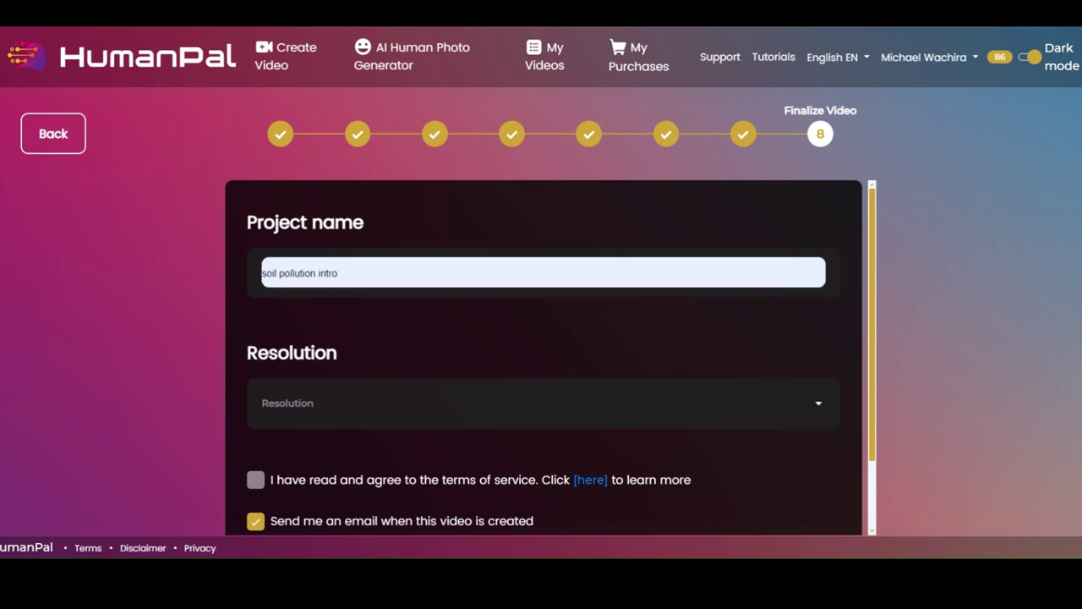
pyautogui.press('Return')
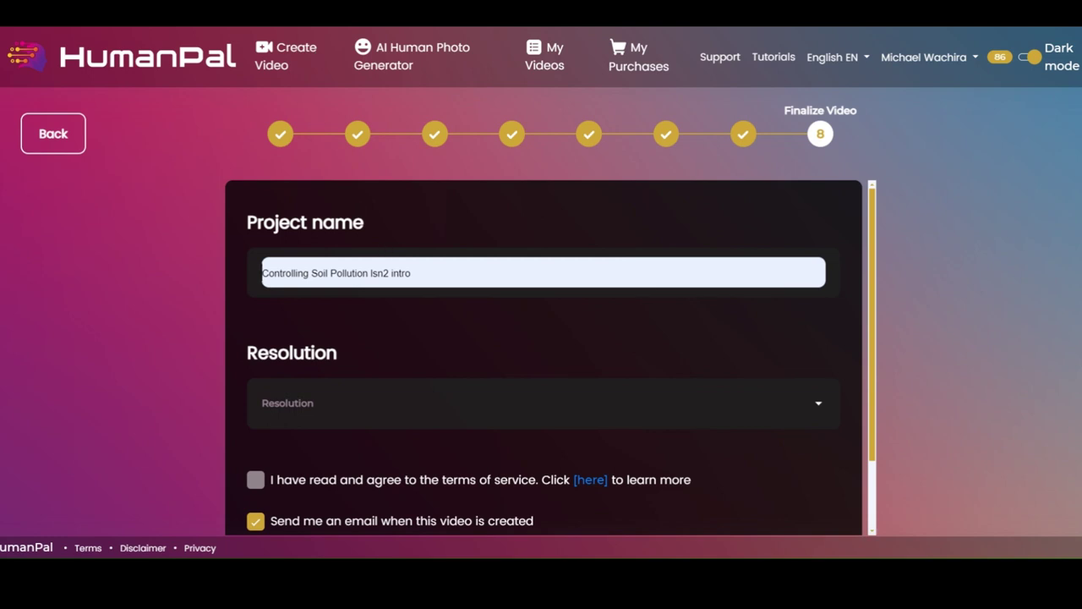
pyautogui.press('End')
pyautogui.hotkey('ctrl', 'shift', 'Left')
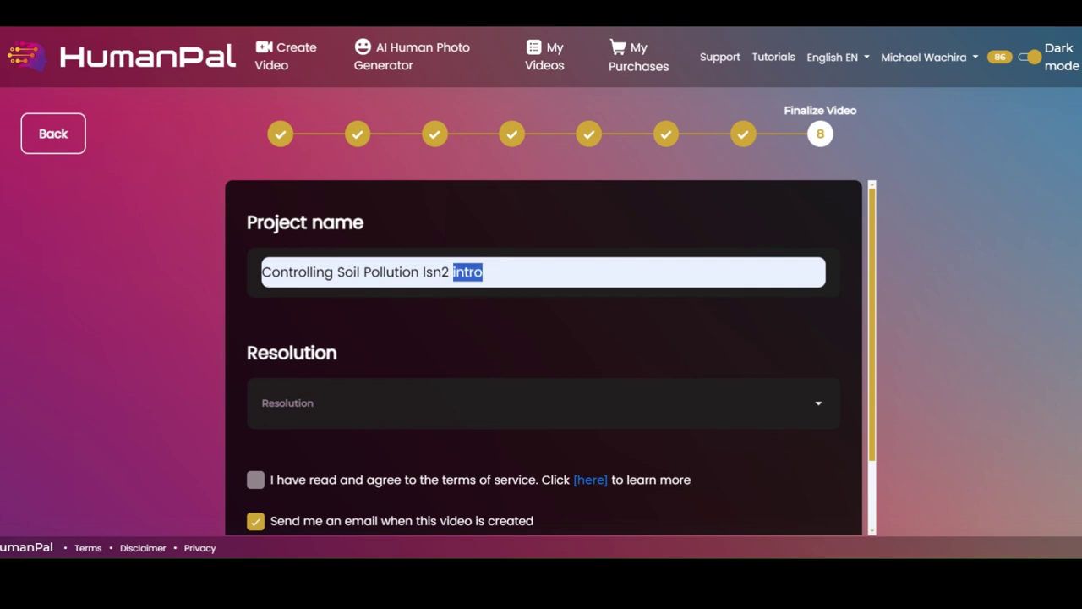
pyautogui.press('BackSpace')
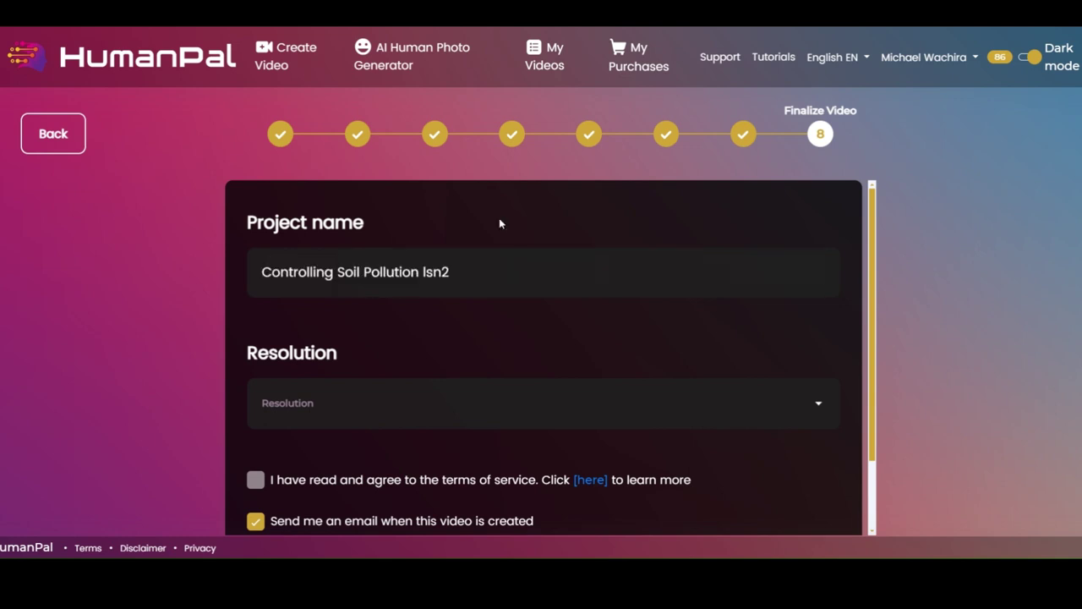
pyautogui.write('edit')
# Set the resolution to 720p, agree to the terms of service, and create the video.
pyautogui.scroll(-1, 521, 328)
pyautogui.click(522, 325)
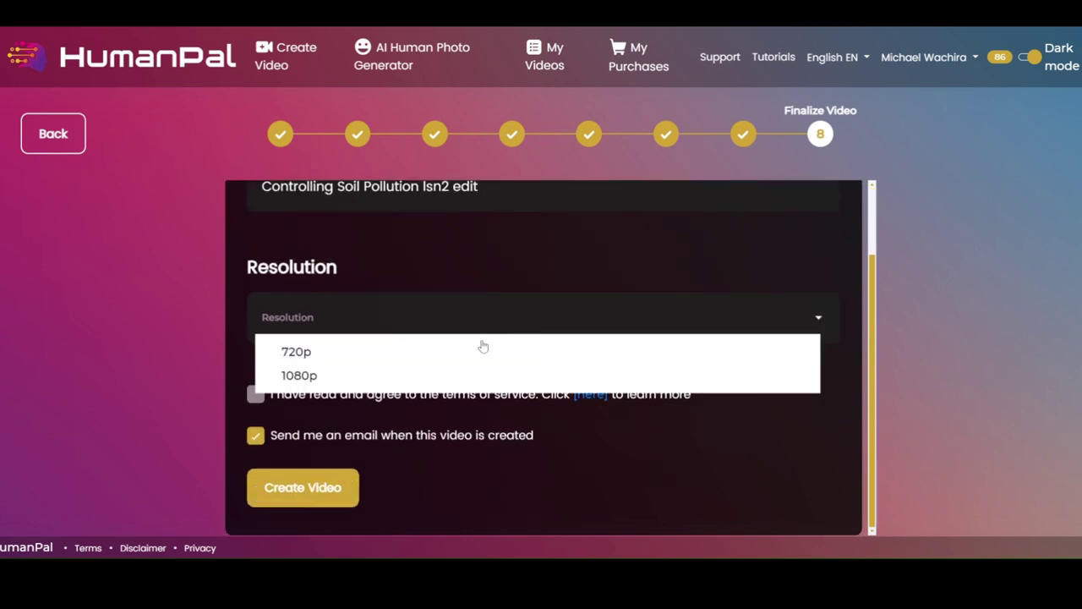
pyautogui.click(370, 353)
pyautogui.click(327, 413)
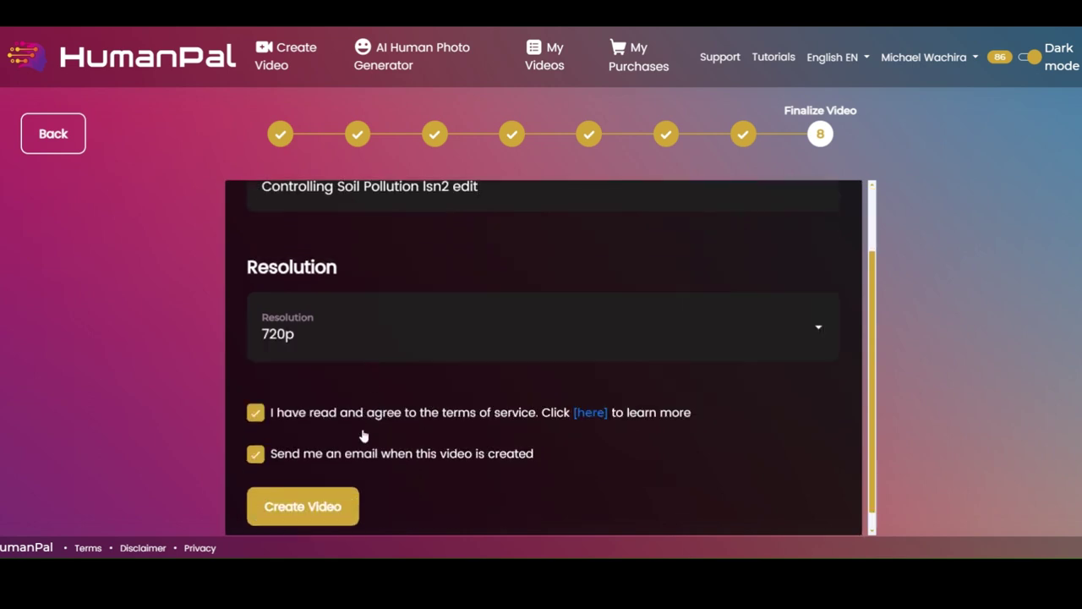
pyautogui.click(335, 507)
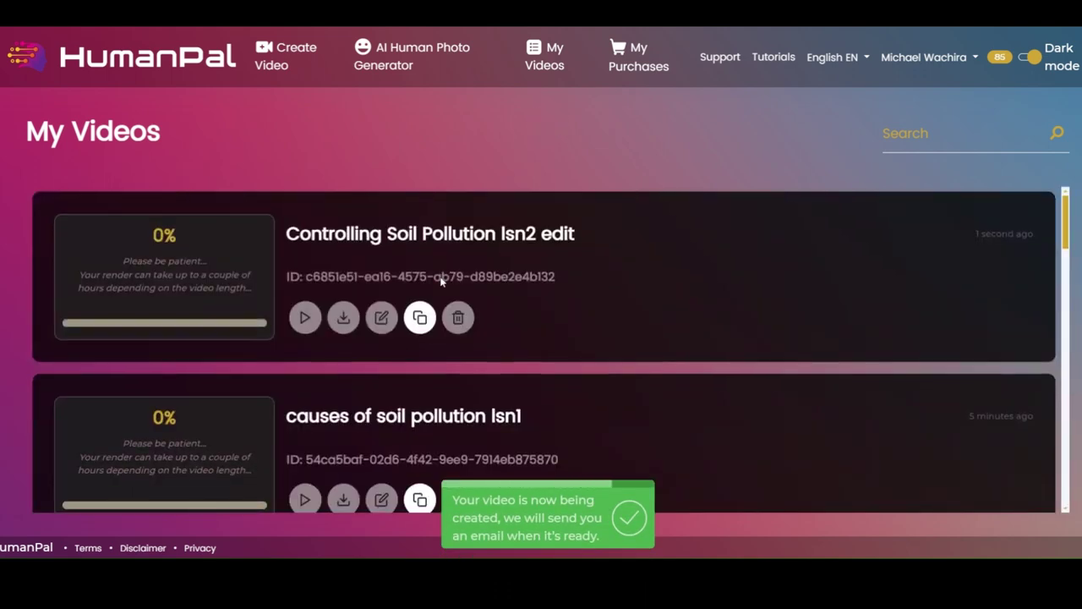
# Clone the "Controlling Soil Pollution lsn2 edit" video and accept the warning about script changes.
pyautogui.scroll(-4, 440, 282)
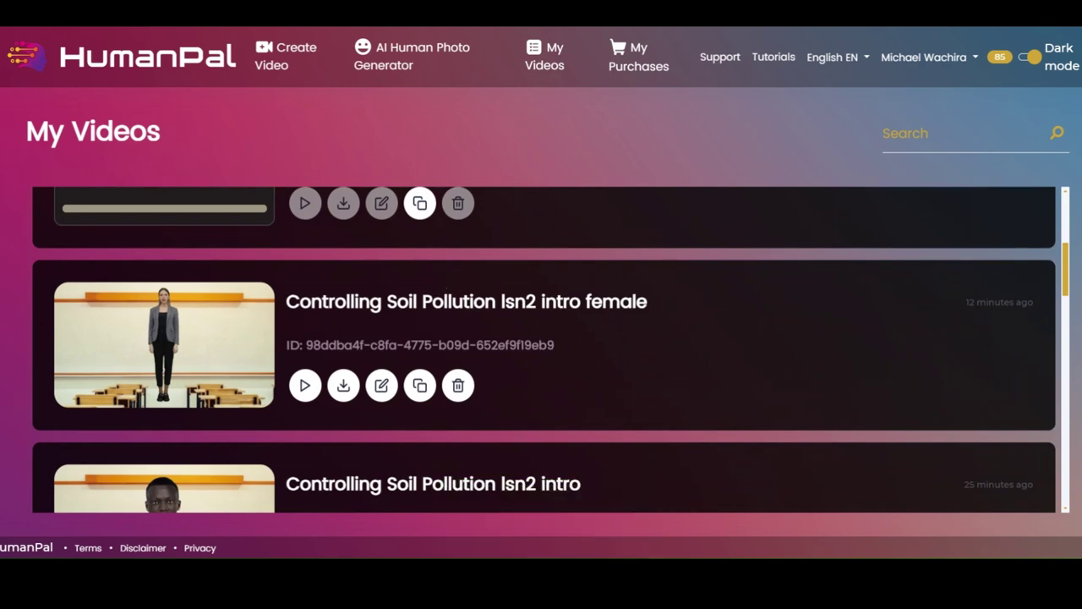
pyautogui.scroll(4, 441, 286)
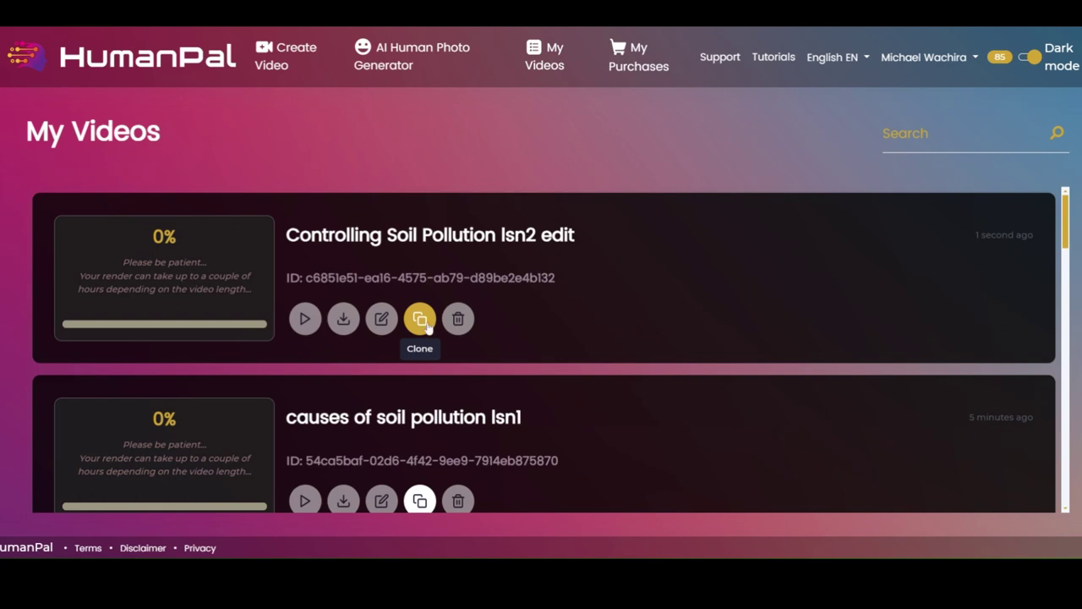
pyautogui.click(421, 319)
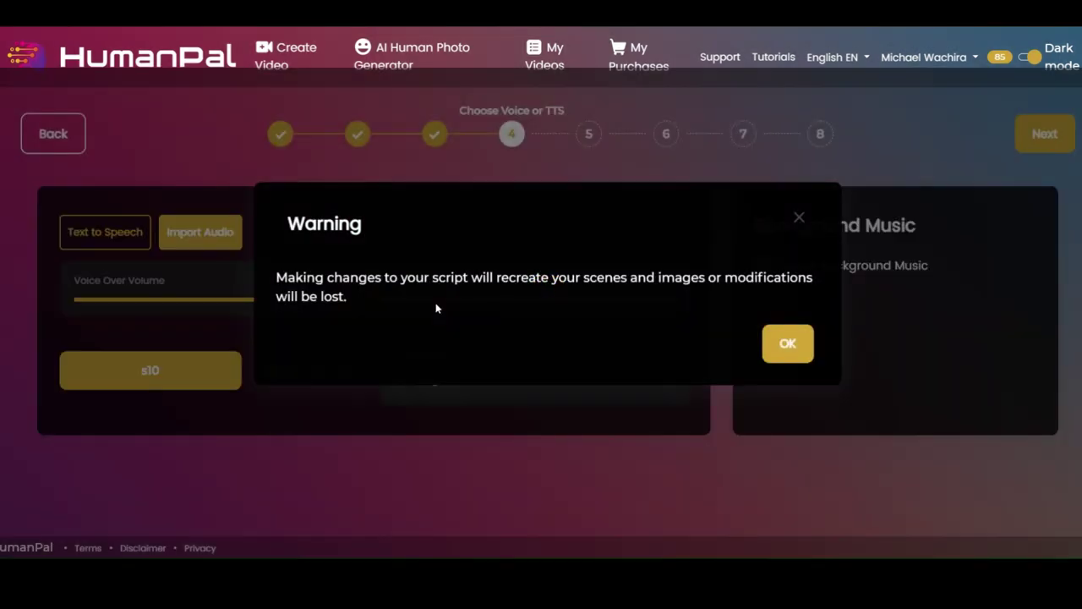
pyautogui.click(783, 344)
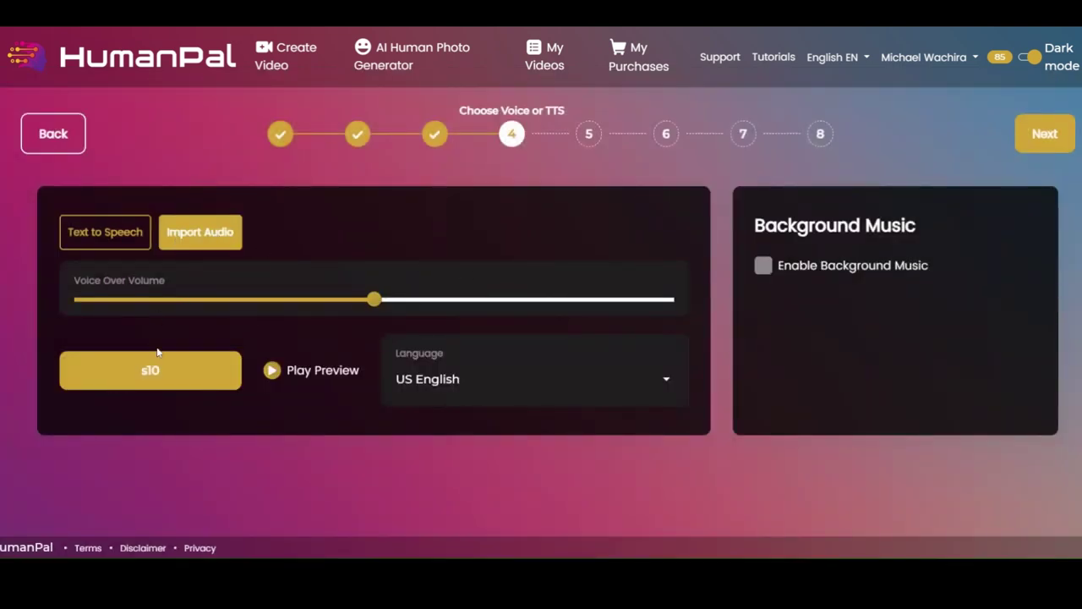
# Open the audio library for the cloned video's voice-over and preview SP_11.
pyautogui.click(155, 391)
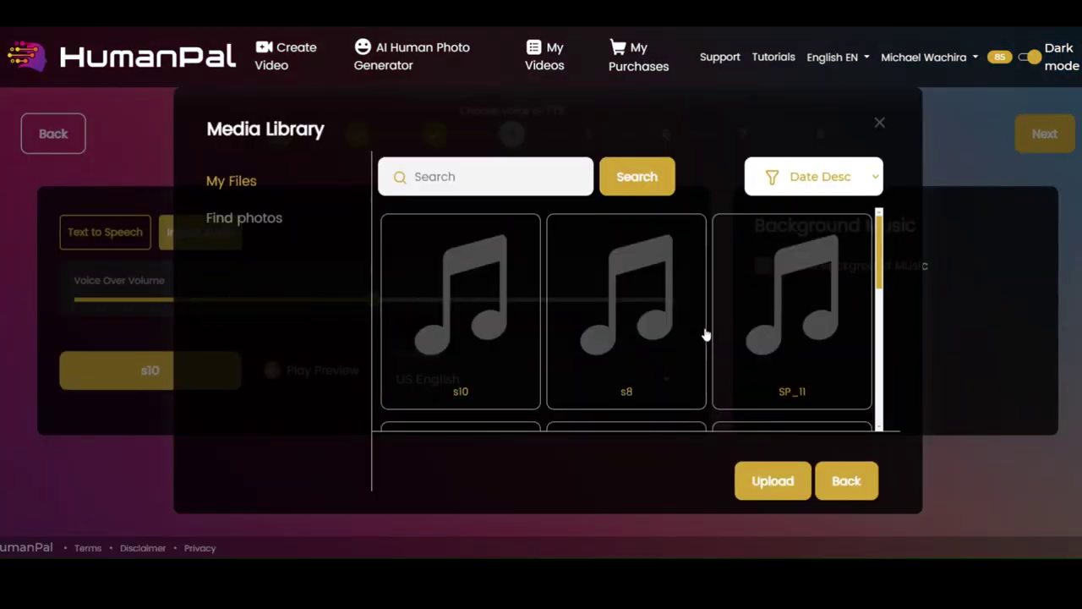
pyautogui.click(795, 338)
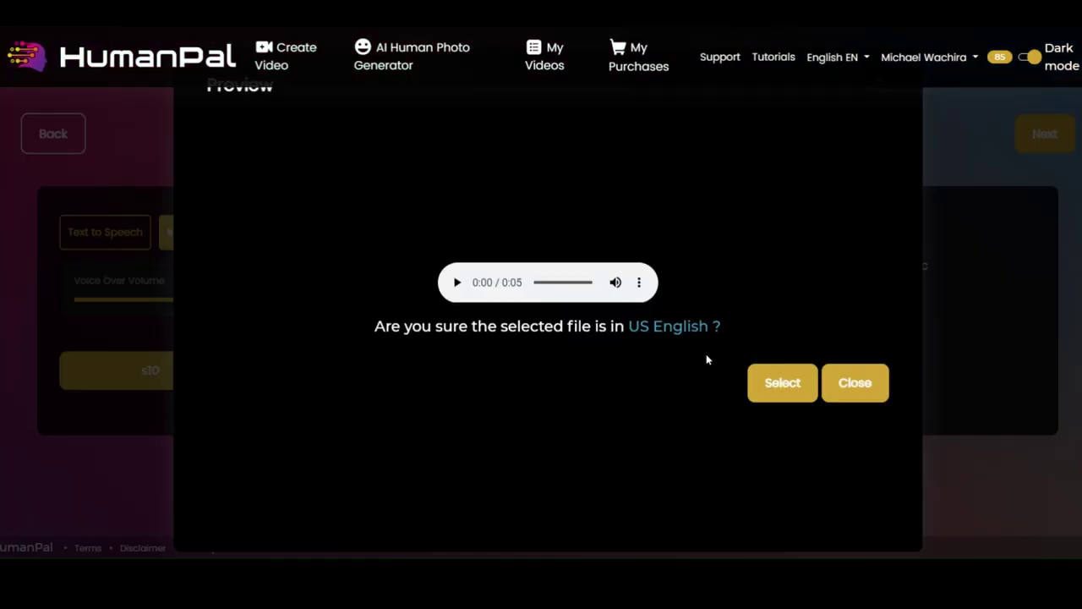
pyautogui.click(456, 283)
pyautogui.click(852, 385)
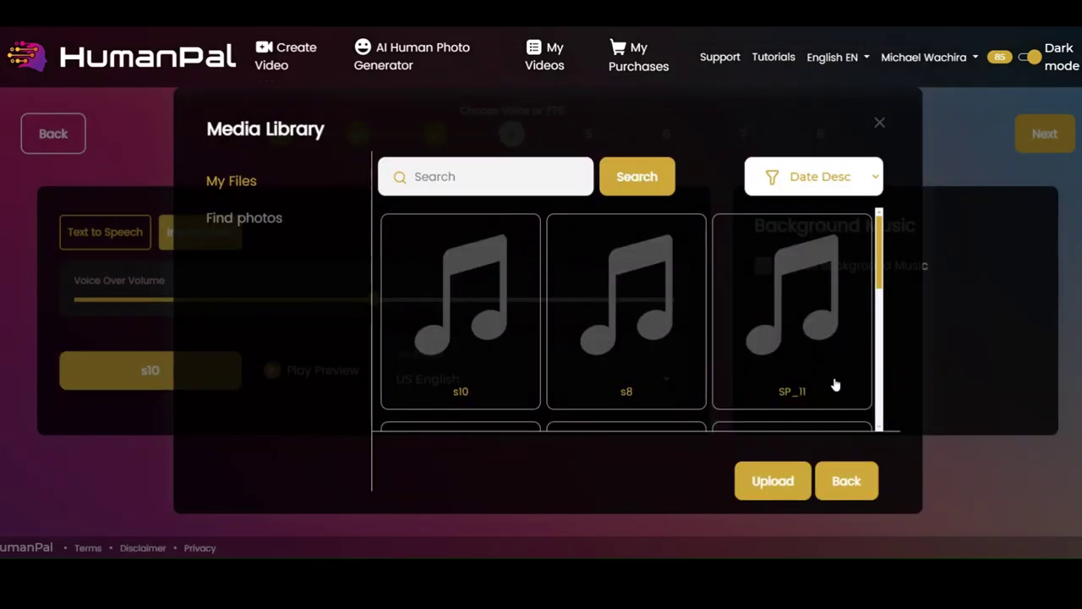
# Look through the remaining audio files in the media library and preview SP_11 again.
pyautogui.scroll(-2, 773, 357)
pyautogui.scroll(-2, 771, 359)
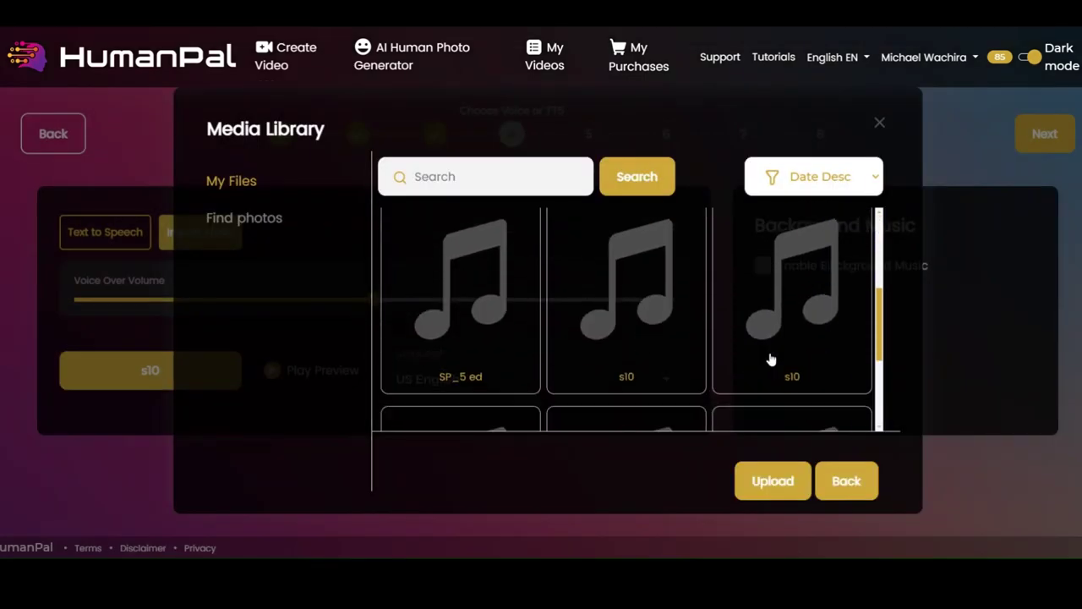
pyautogui.scroll(-1, 771, 359)
pyautogui.scroll(-2, 771, 359)
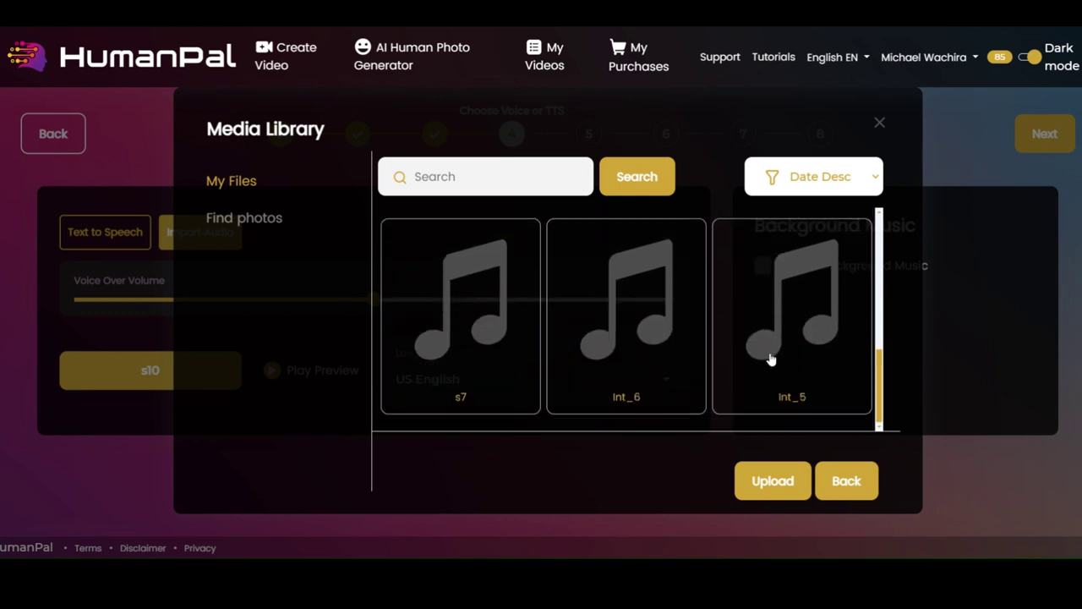
pyautogui.scroll(5, 772, 359)
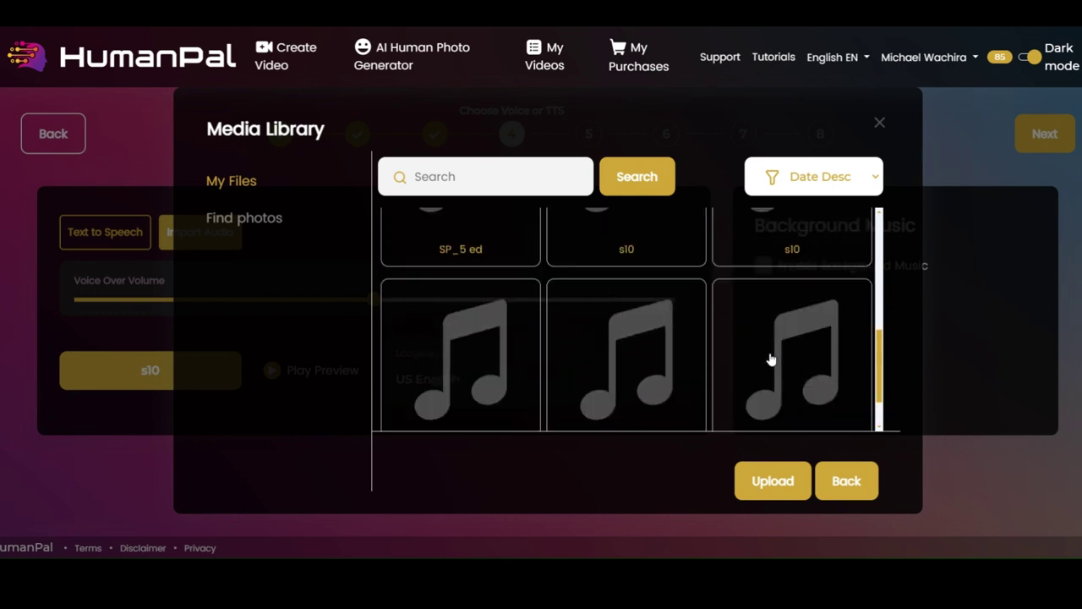
pyautogui.scroll(1, 771, 360)
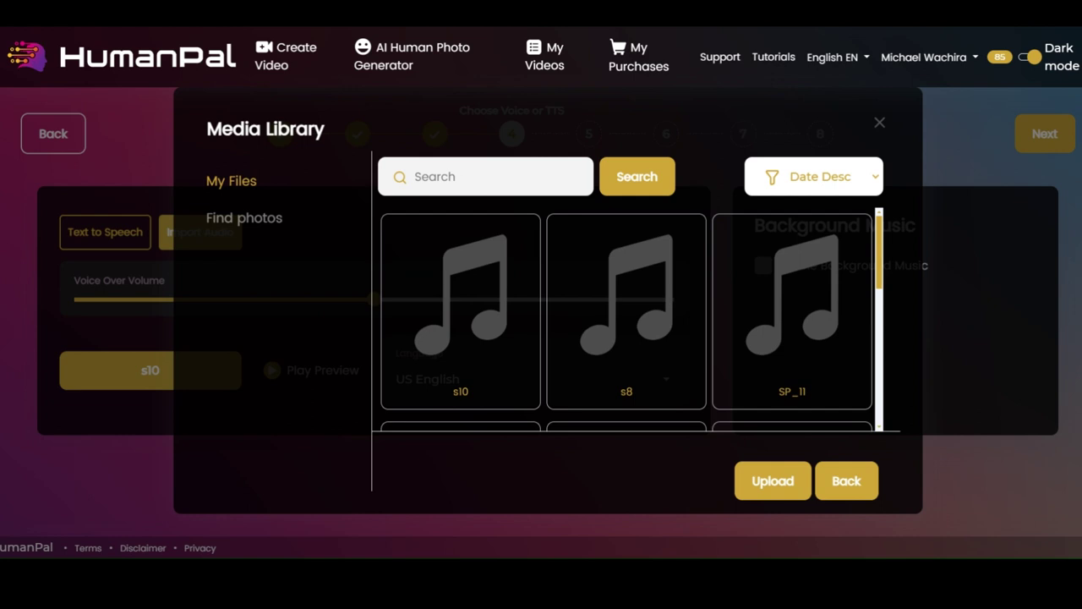
pyautogui.click(820, 338)
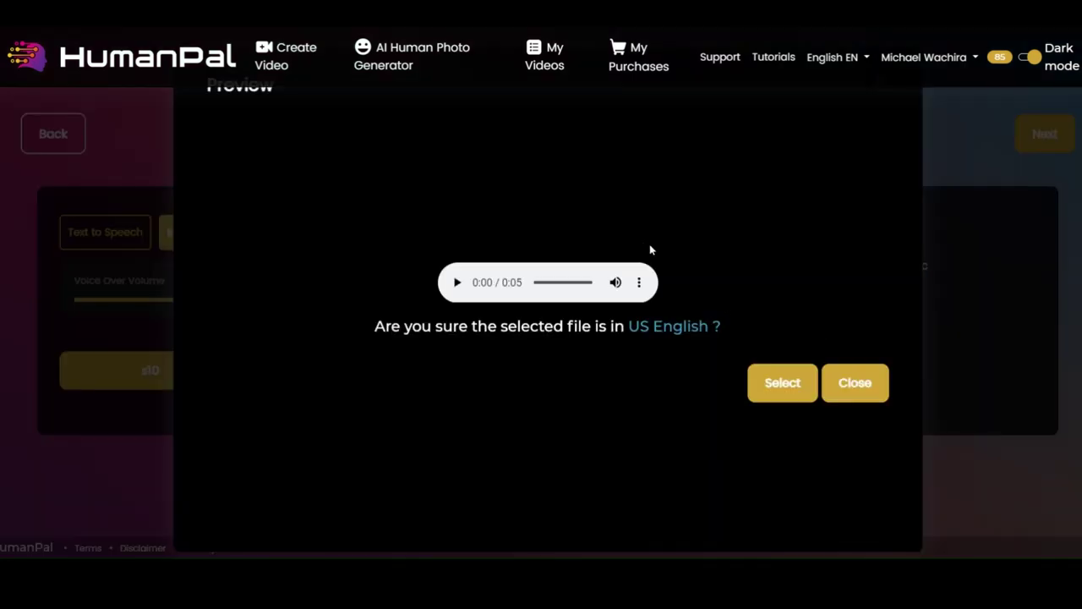
pyautogui.click(456, 282)
pyautogui.click(839, 383)
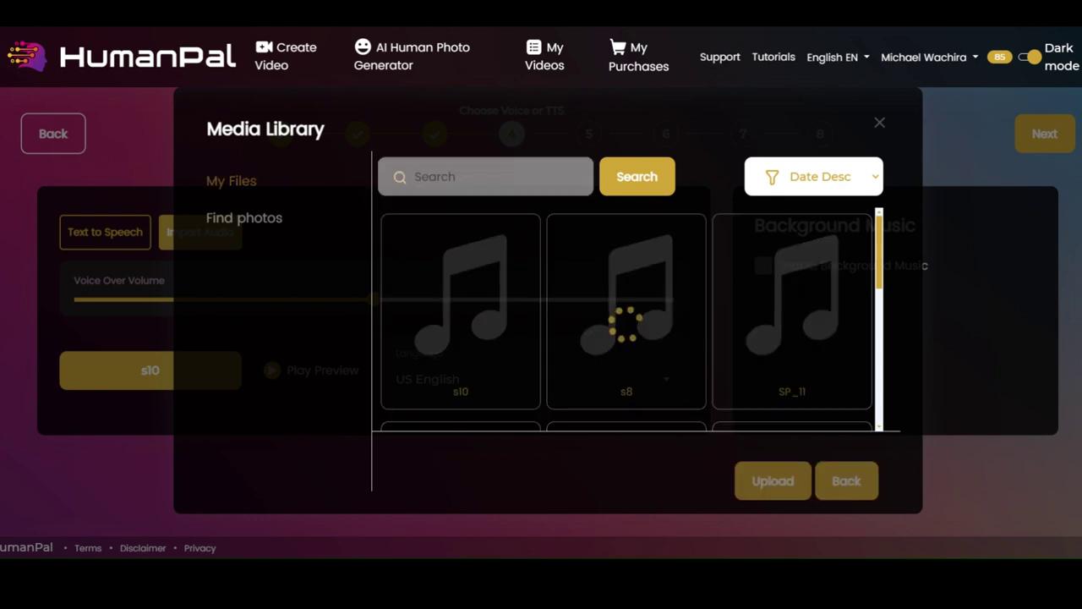
# Preview the s13 audio in the media library and close its preview.
pyautogui.click(496, 340)
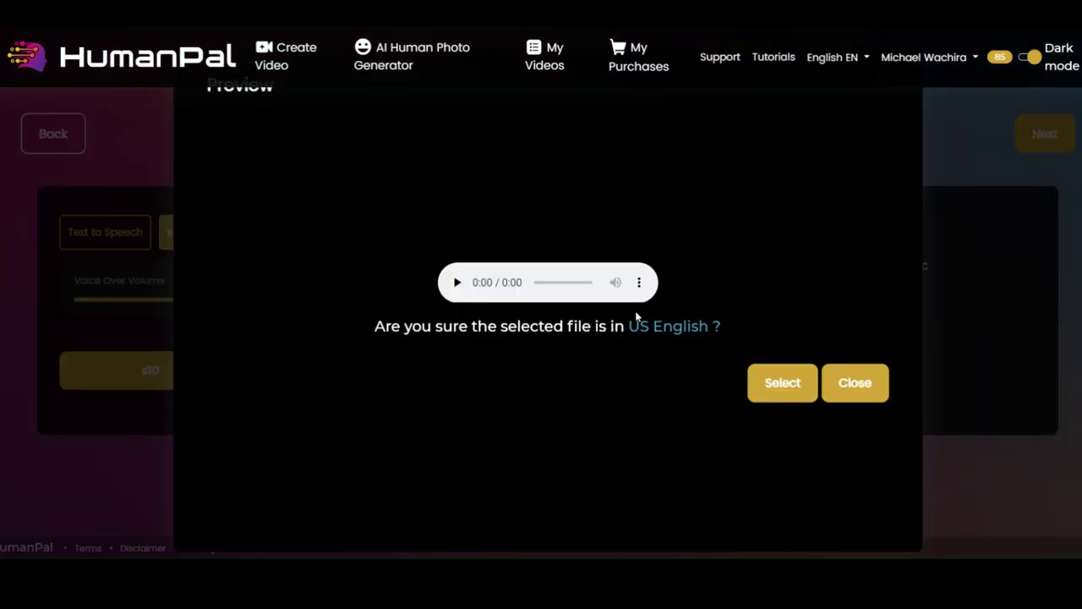
pyautogui.click(457, 282)
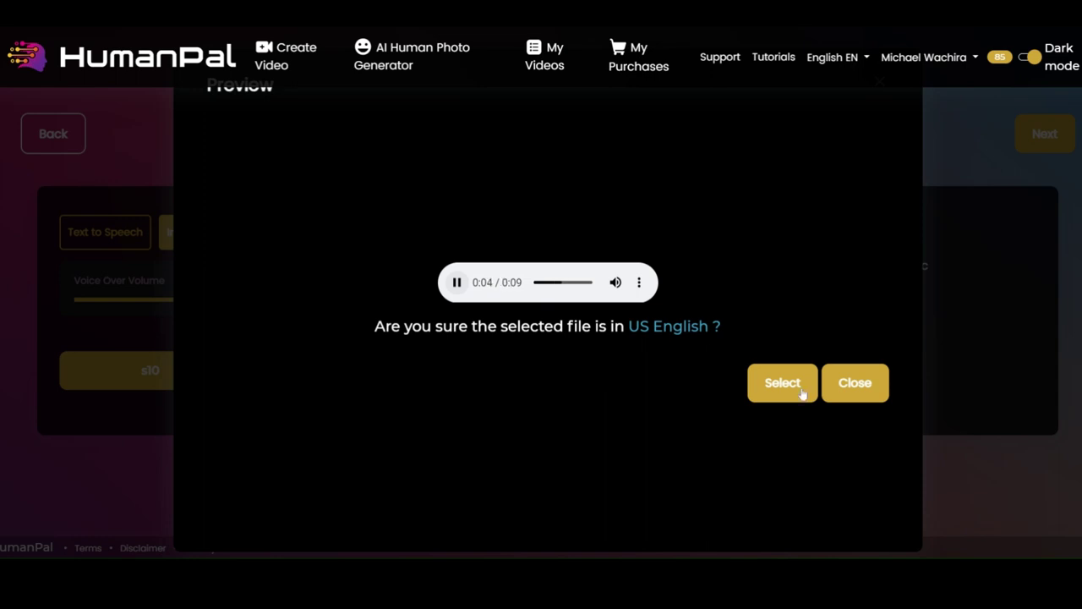
pyautogui.click(854, 389)
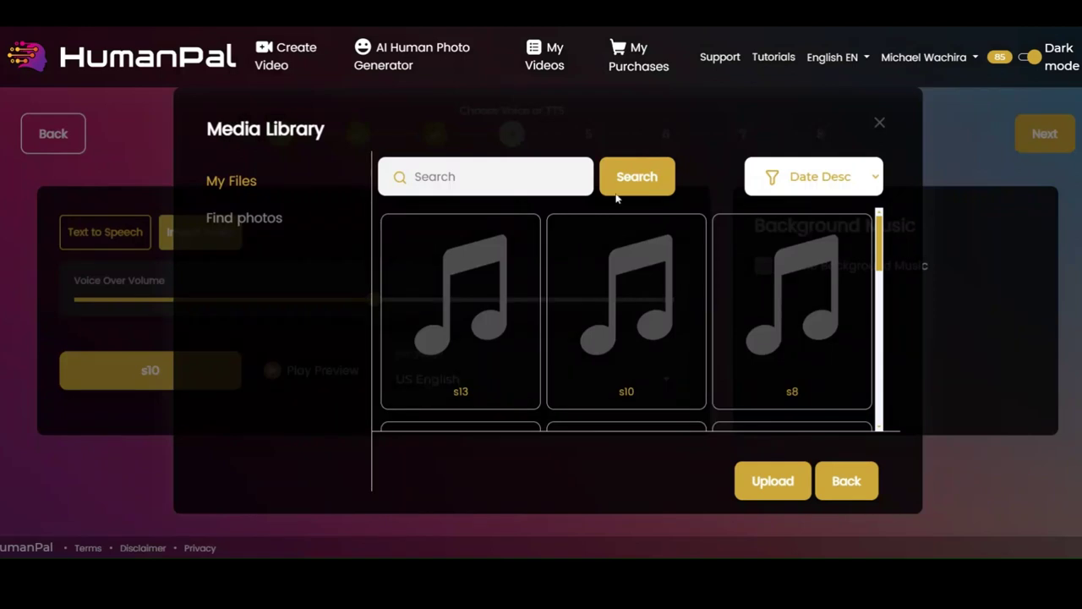
# Refresh the audio list, preview s14, choose it as the imported voice-over, and continue to Text Position.
pyautogui.click(638, 180)
pyautogui.click(467, 327)
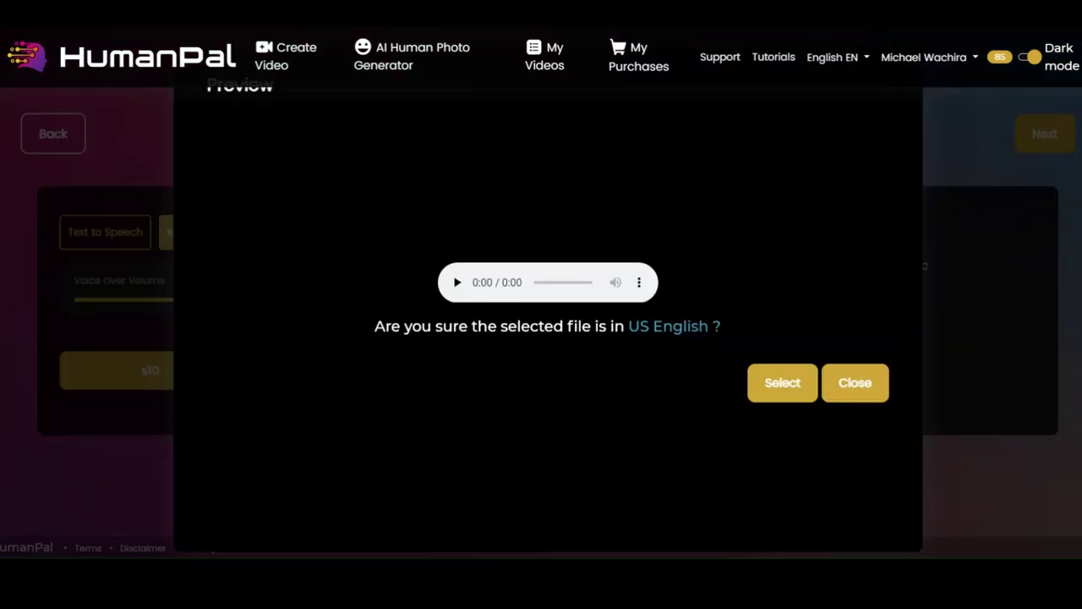
pyautogui.click(457, 282)
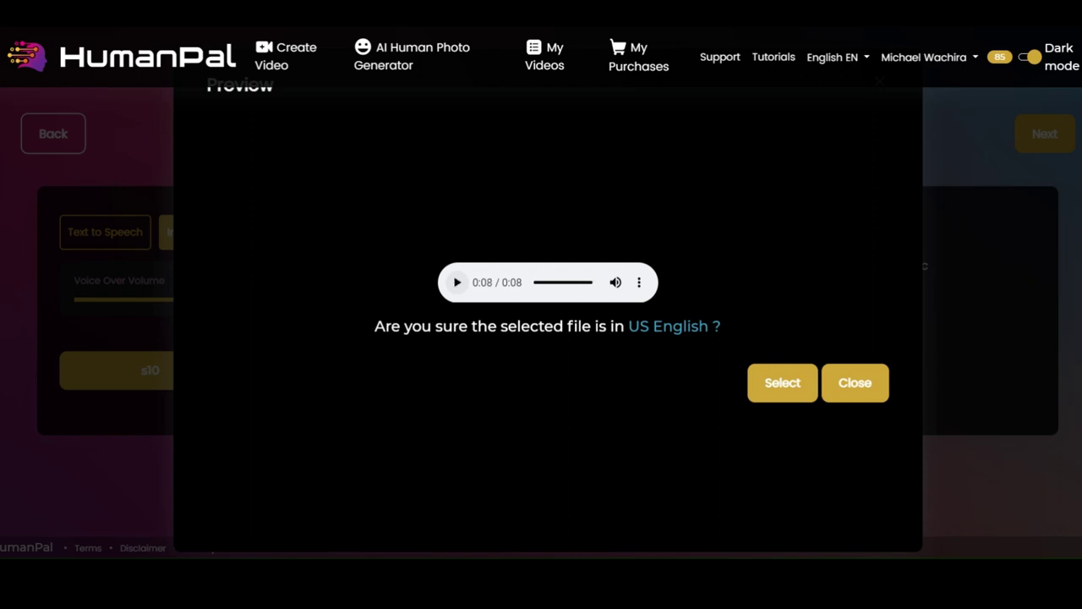
pyautogui.click(779, 385)
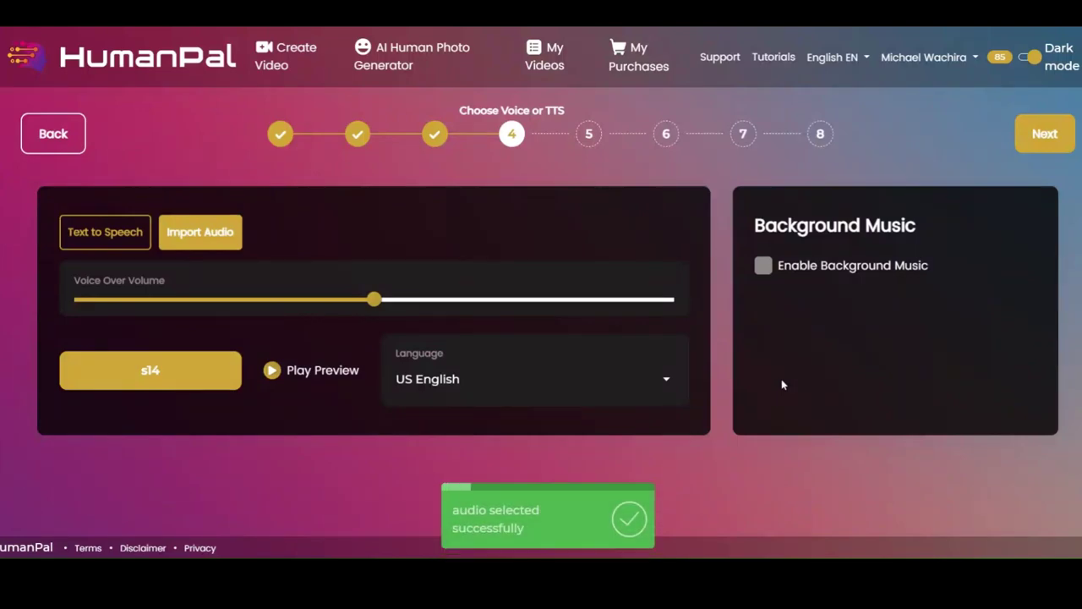
pyautogui.click(1057, 141)
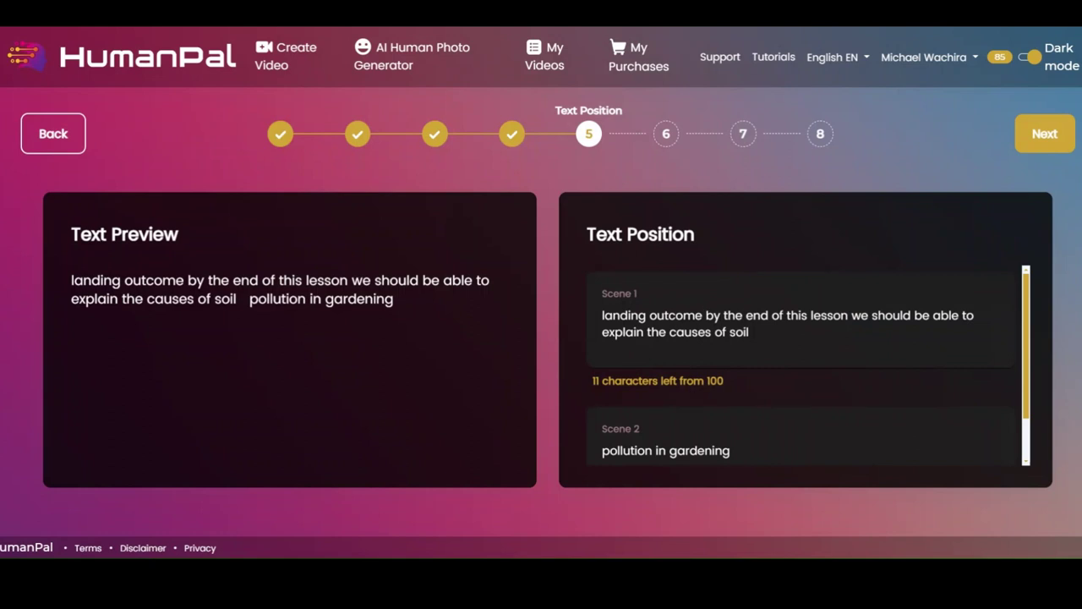
# Replace "landing" with "learning" in the Scene 1 text, check Scene 2, and continue to Video Settings.
pyautogui.moveTo(646, 315); pyautogui.dragTo(602, 316)
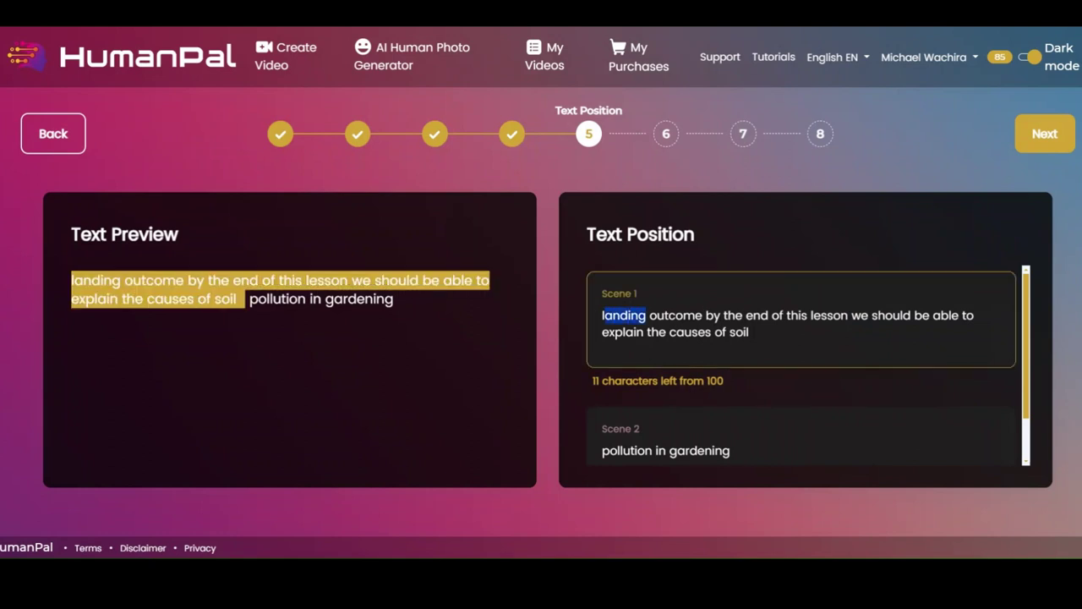
pyautogui.write('learnin')
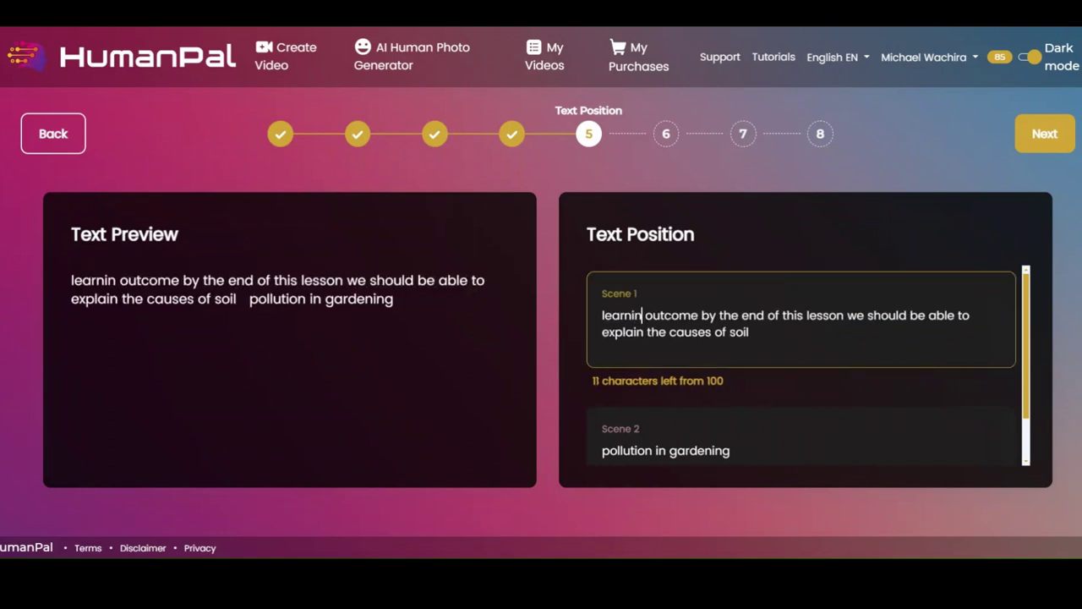
pyautogui.write('g')
pyautogui.scroll(-1, 758, 427)
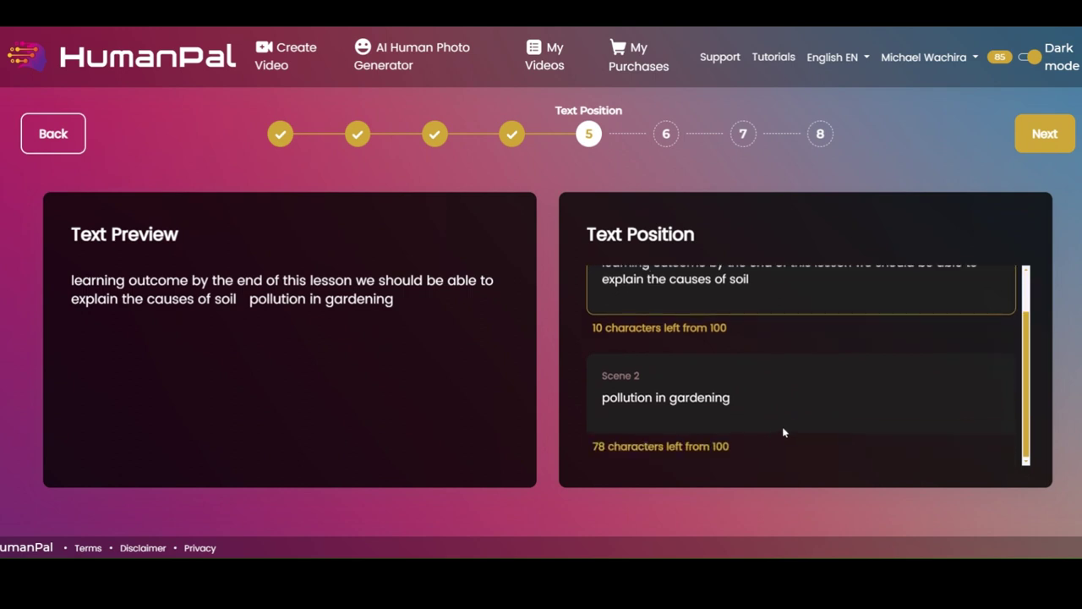
pyautogui.click(1040, 147)
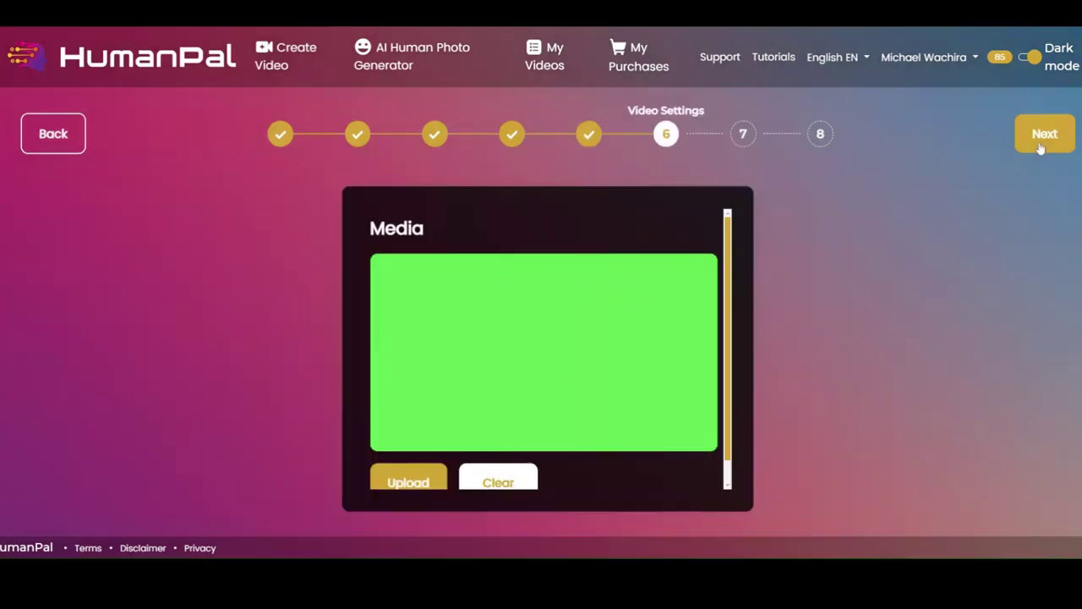
# Set the classroom whiteboard image from the media library as the video background and continue to Create Your Video.
pyautogui.scroll(-1, 478, 332)
pyautogui.click(422, 449)
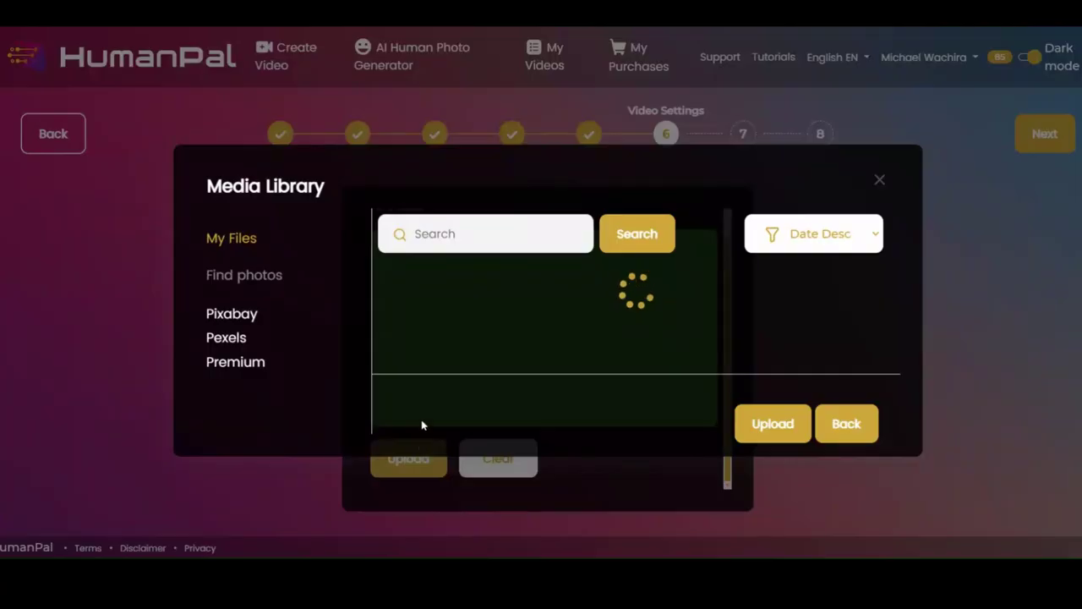
pyautogui.click(457, 322)
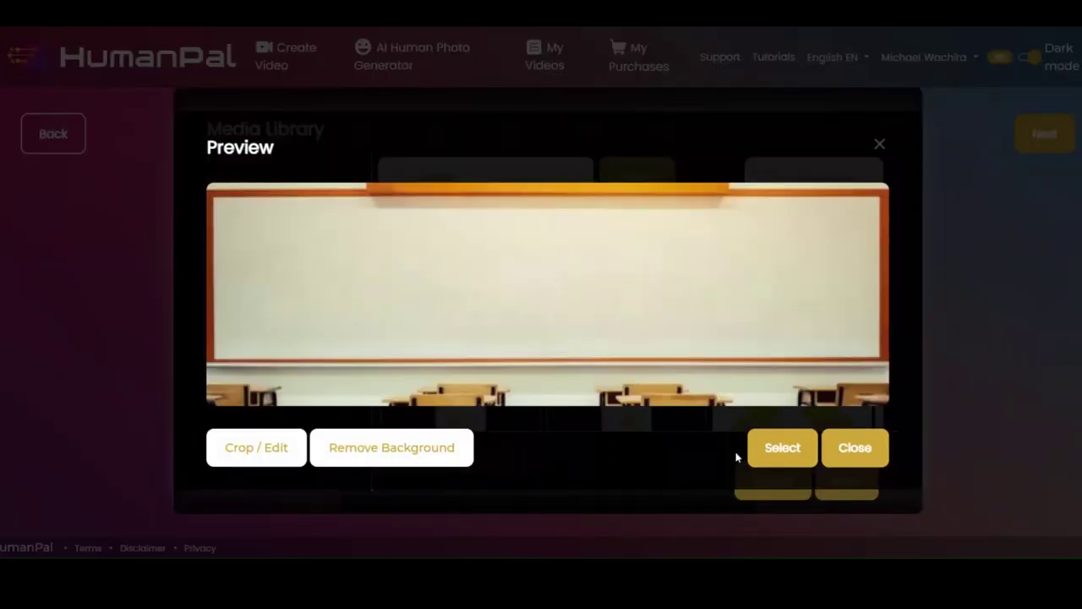
pyautogui.click(779, 451)
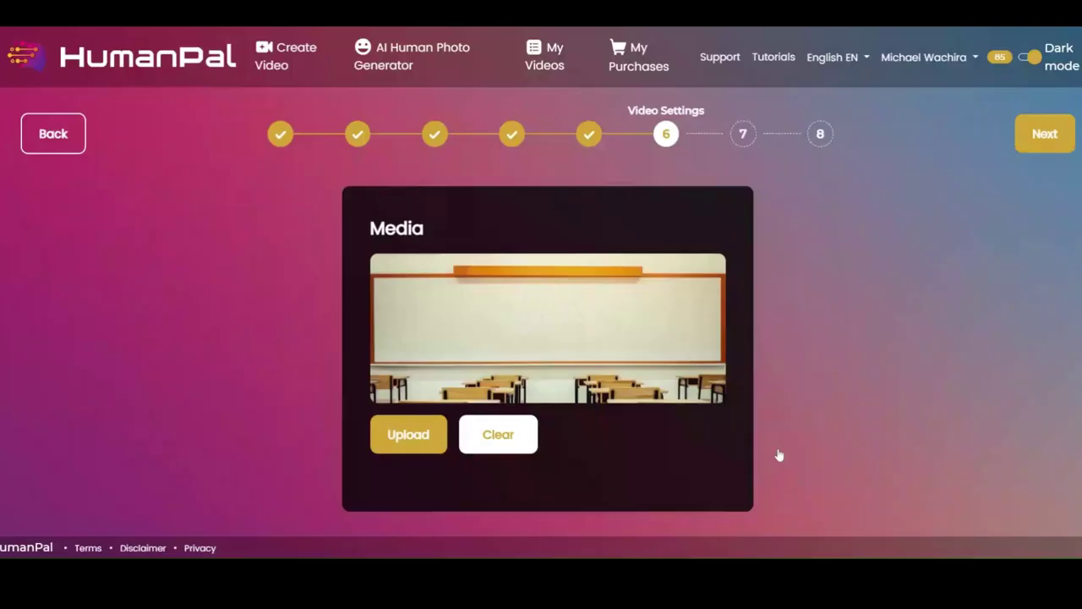
pyautogui.click(1052, 149)
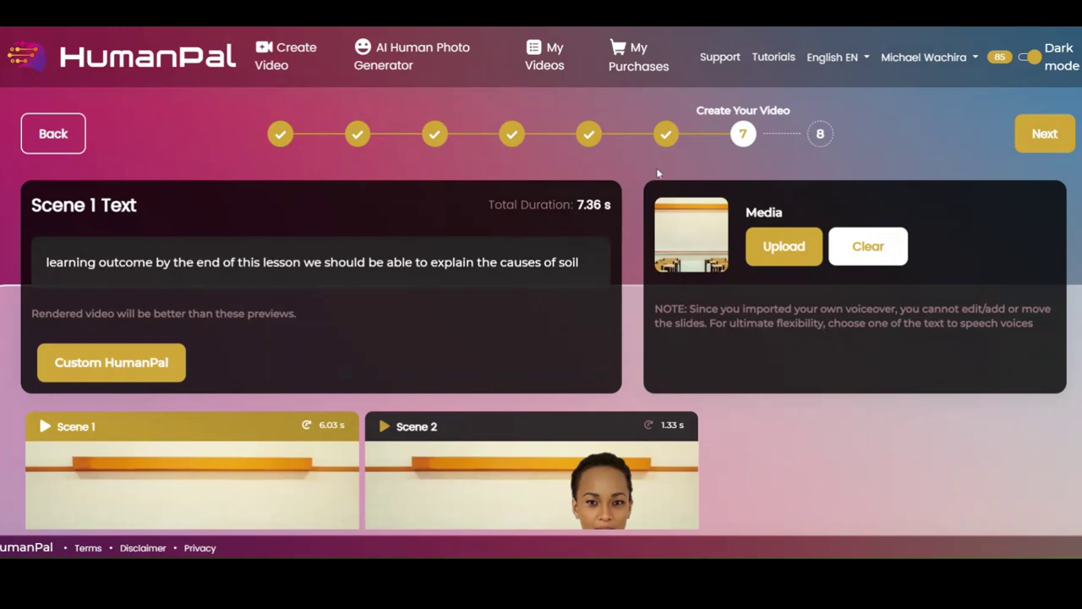
# Check the Scene 1 and Scene 2 previews and continue to Finalize Video.
pyautogui.scroll(-2, 879, 399)
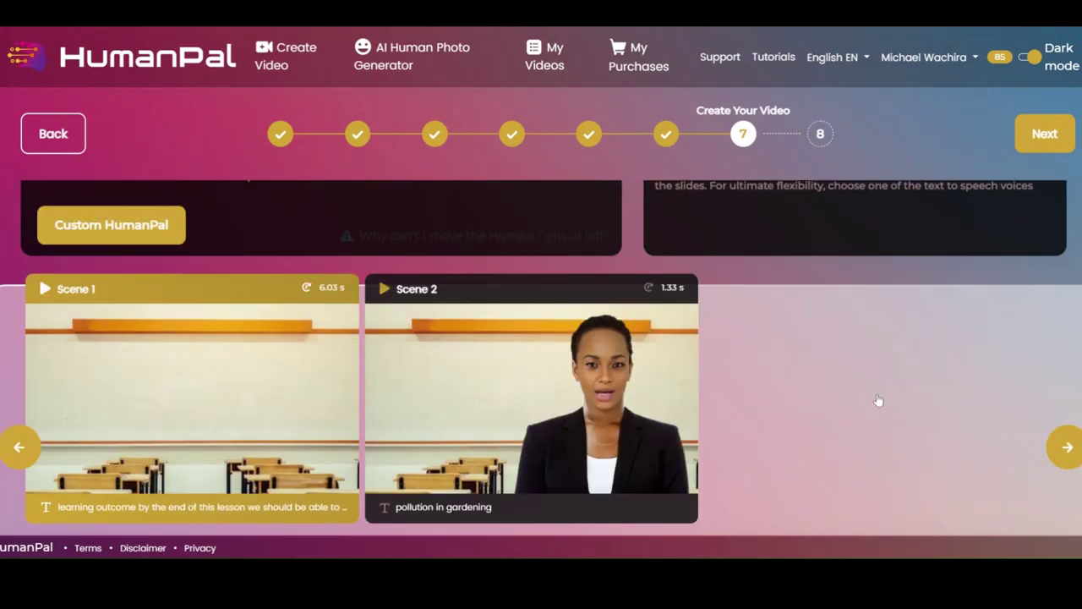
pyautogui.scroll(2, 1048, 411)
pyautogui.click(1057, 145)
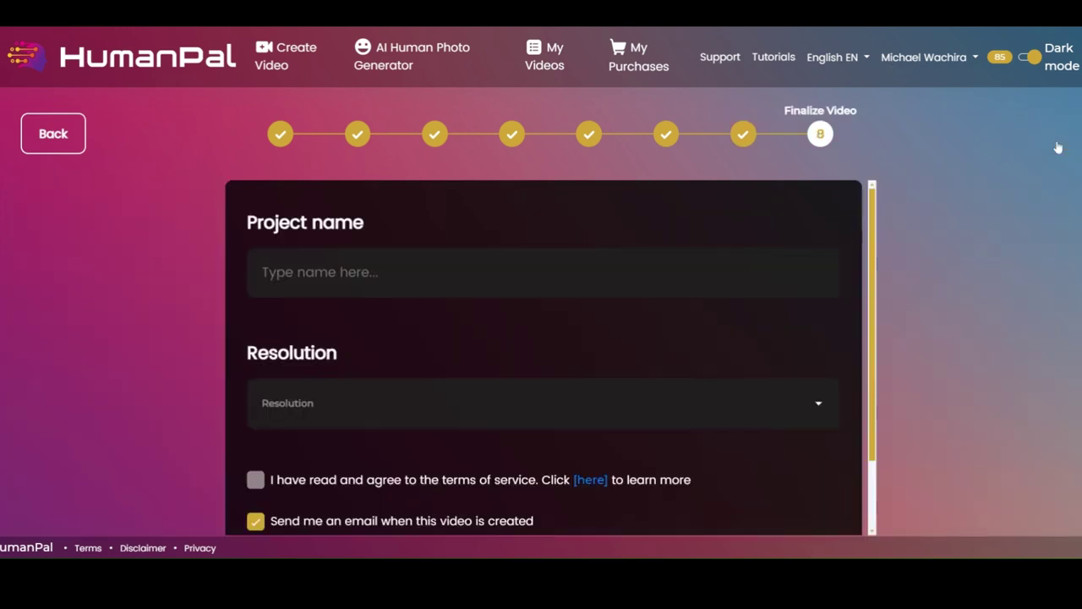
# Name the project "Controlling Soil Pollution lsn3".
pyautogui.click(477, 272)
pyautogui.write('int5_video')
pyautogui.hotkey('ctrl', 'a')
pyautogui.write('Controlling Soil Pollution lsn2 intro')
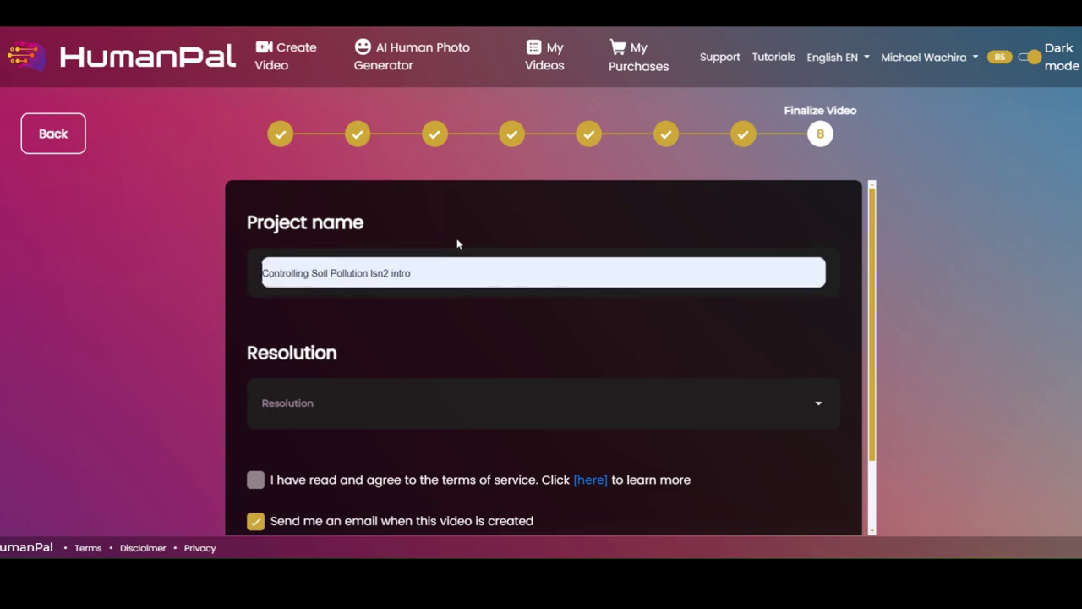
pyautogui.press('BackSpace')
pyautogui.press('BackSpace')
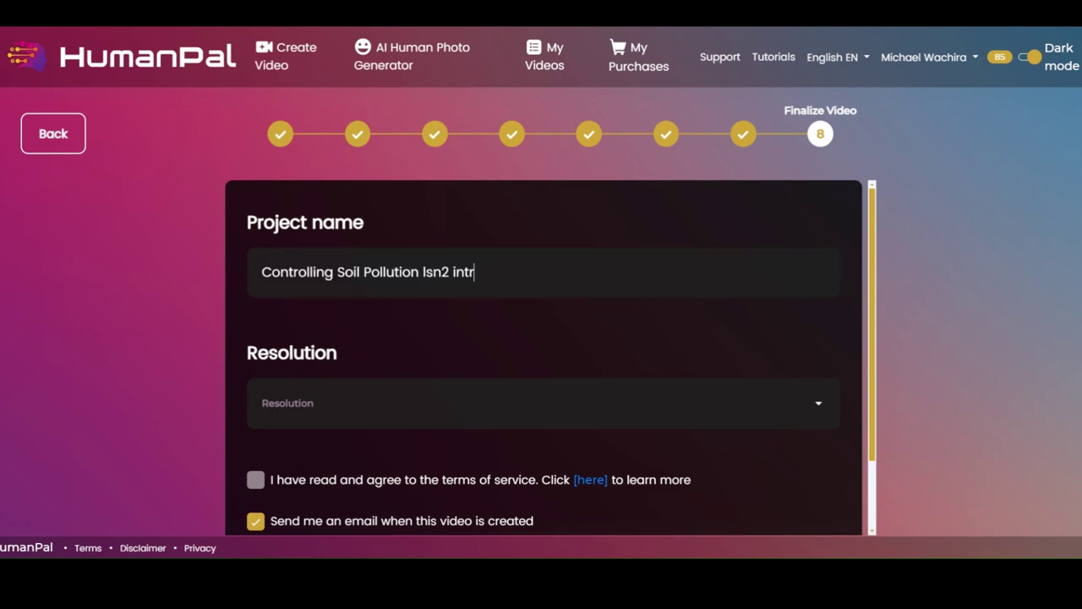
pyautogui.press('BackSpace')
pyautogui.press('BackSpace')
pyautogui.press('BackSpace')
pyautogui.press('BackSpace')
pyautogui.press('BackSpace')
pyautogui.write('3')
# Agree to the terms of service, set the resolution to 720p, and create the video.
pyautogui.click(256, 480)
pyautogui.click(679, 415)
pyautogui.click(516, 459)
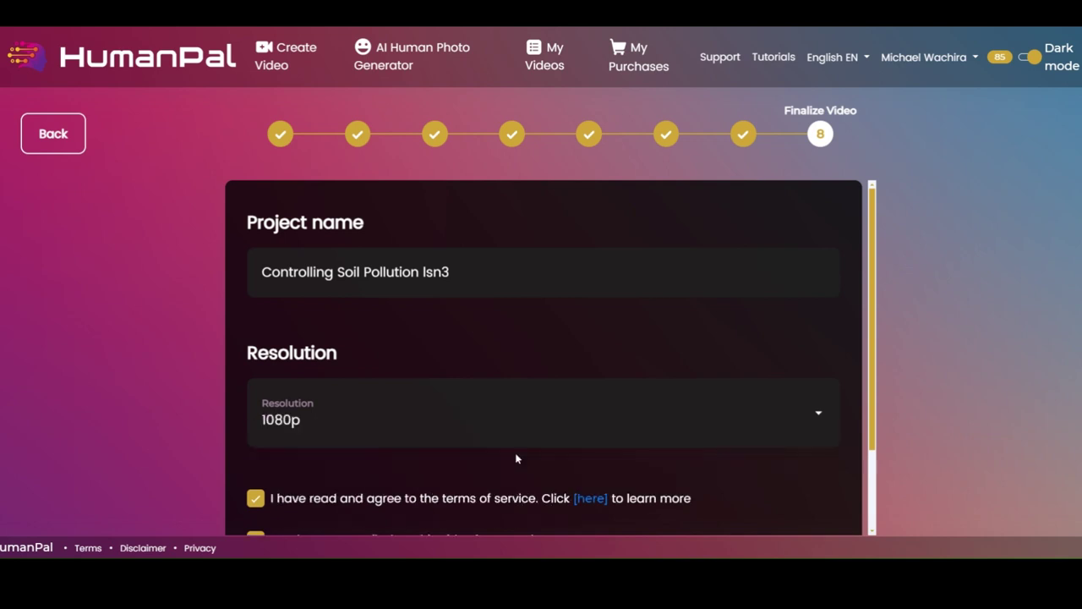
pyautogui.click(512, 439)
pyautogui.click(442, 457)
pyautogui.scroll(-1, 554, 446)
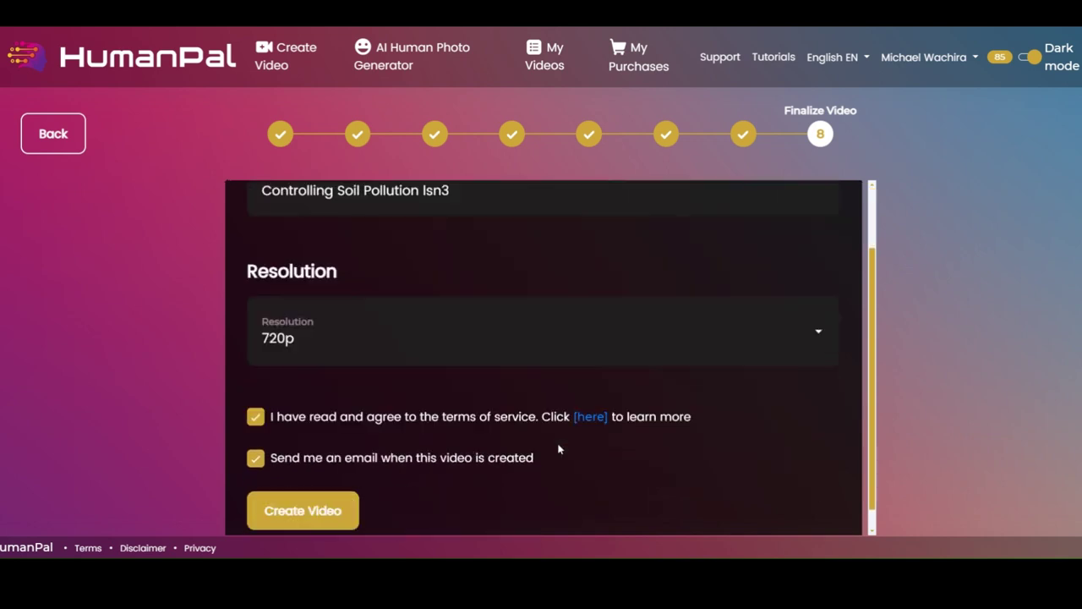
pyautogui.click(356, 485)
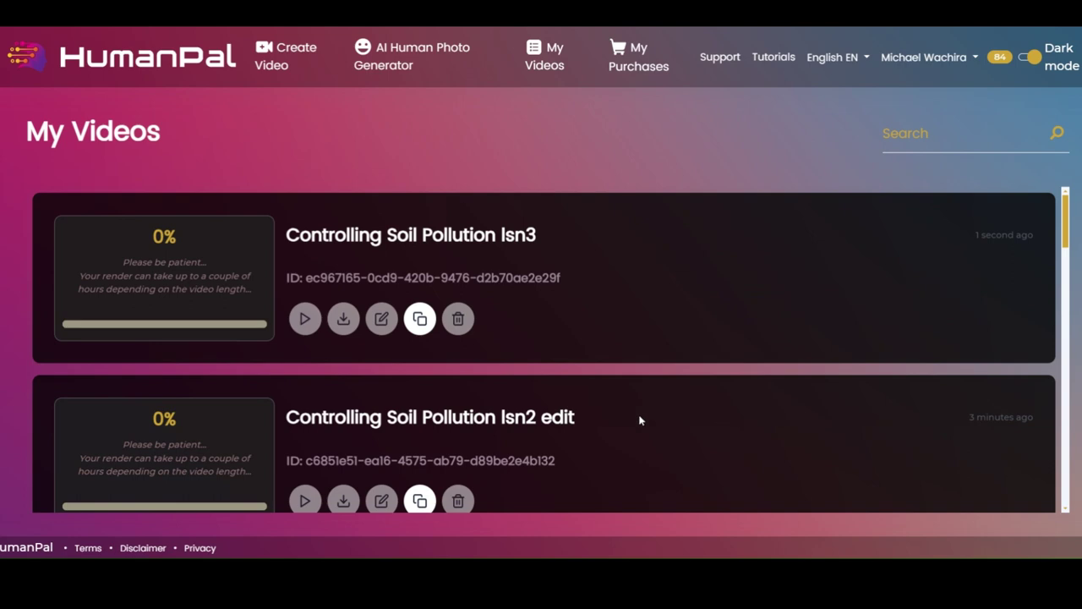
pyautogui.scroll(-3, 640, 420)
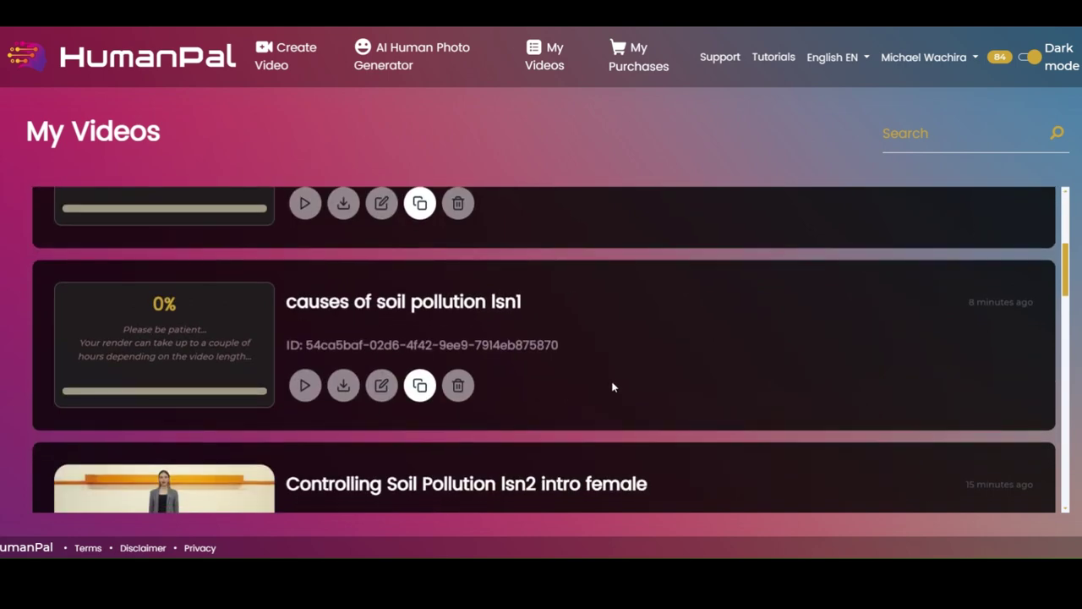
pyautogui.scroll(-2, 613, 386)
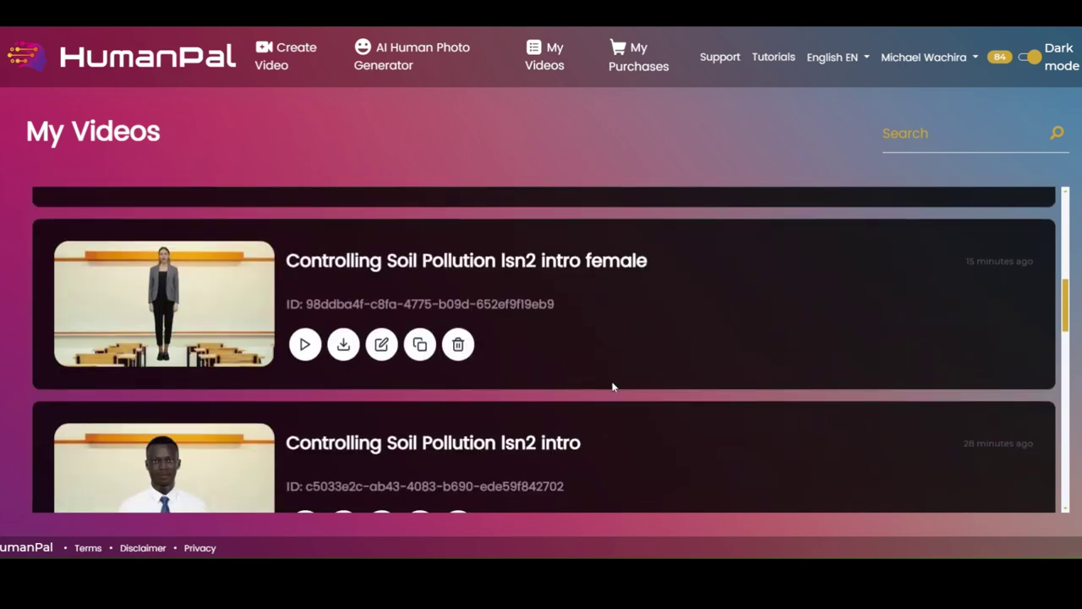
pyautogui.scroll(2, 613, 387)
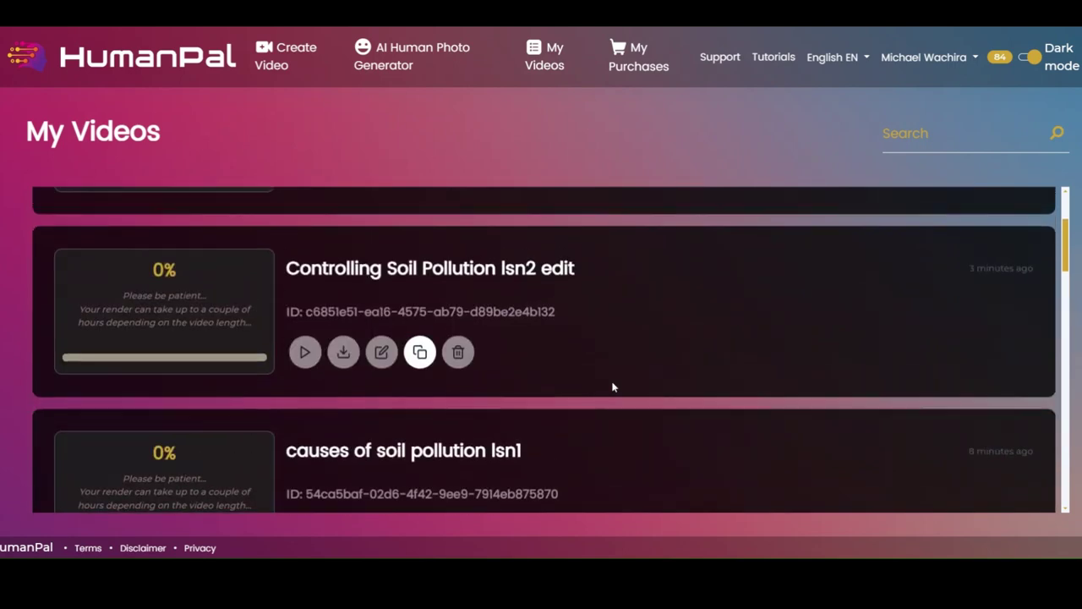
pyautogui.click(414, 347)
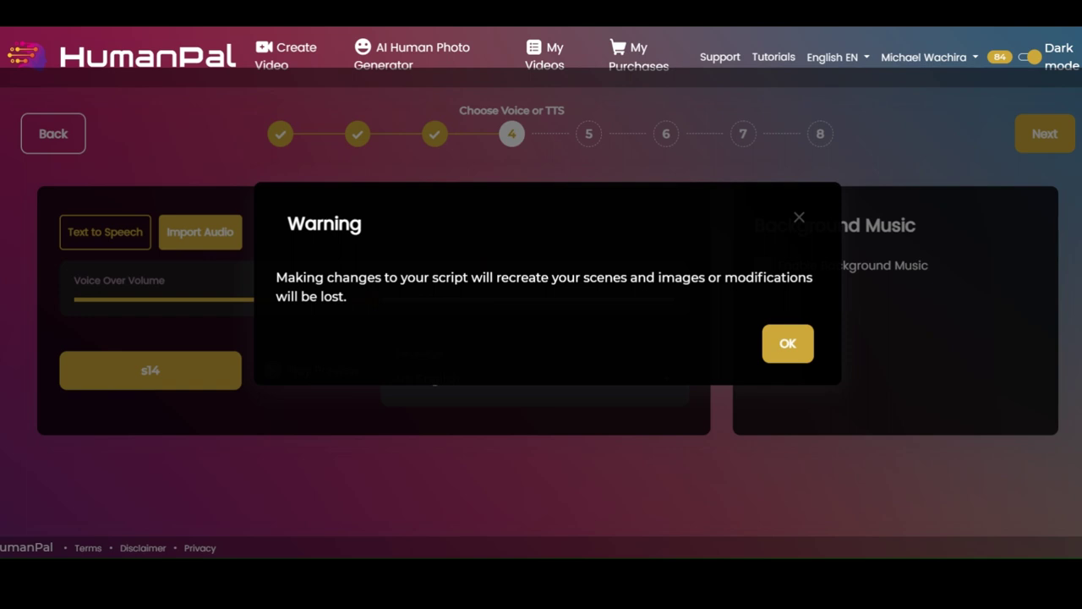
pyautogui.click(793, 345)
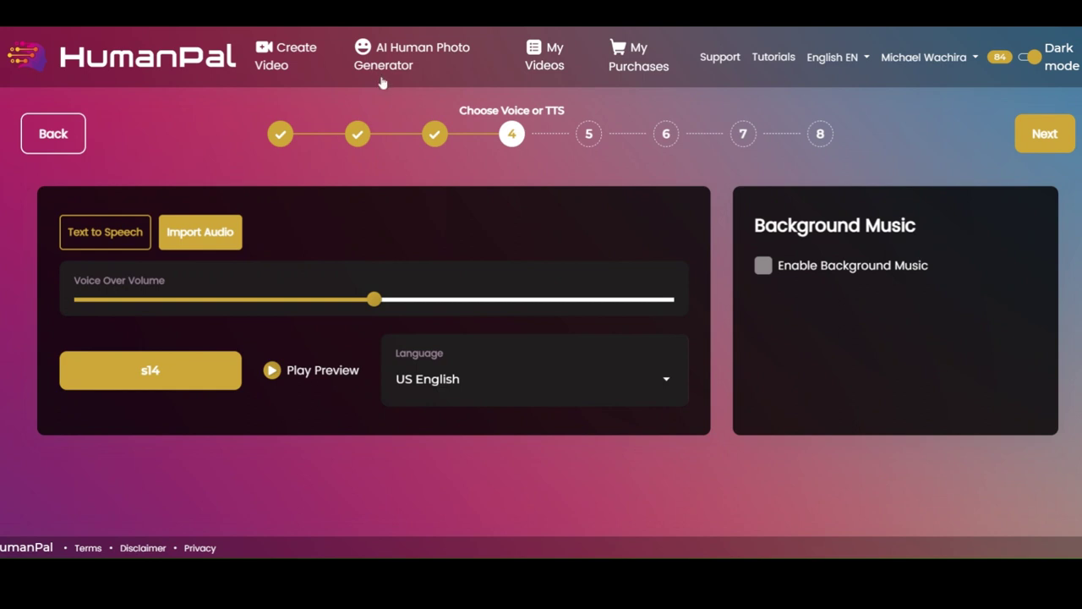
pyautogui.click(541, 54)
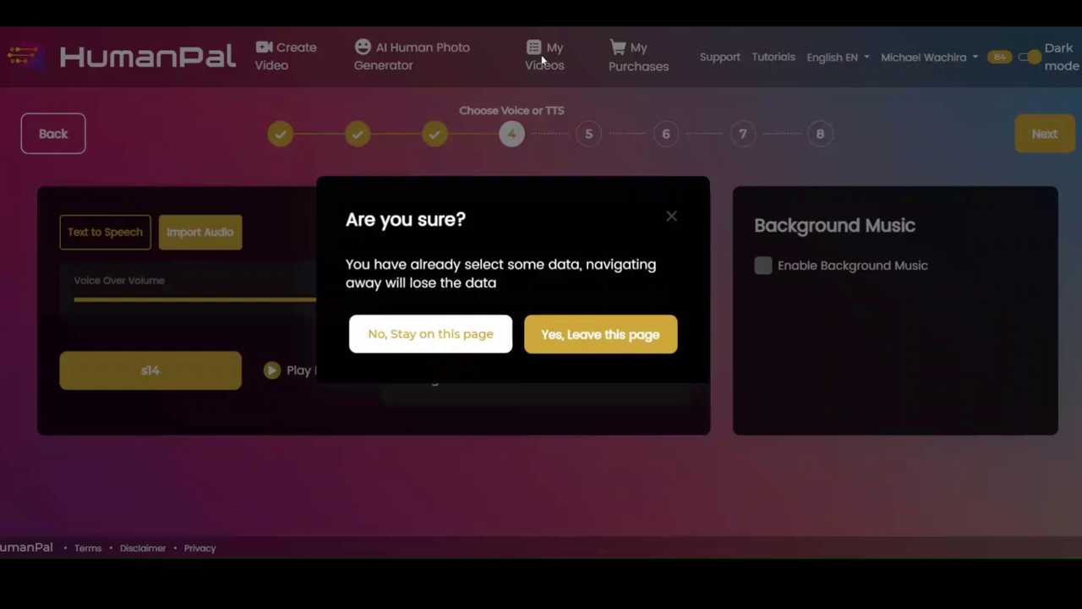
pyautogui.click(586, 338)
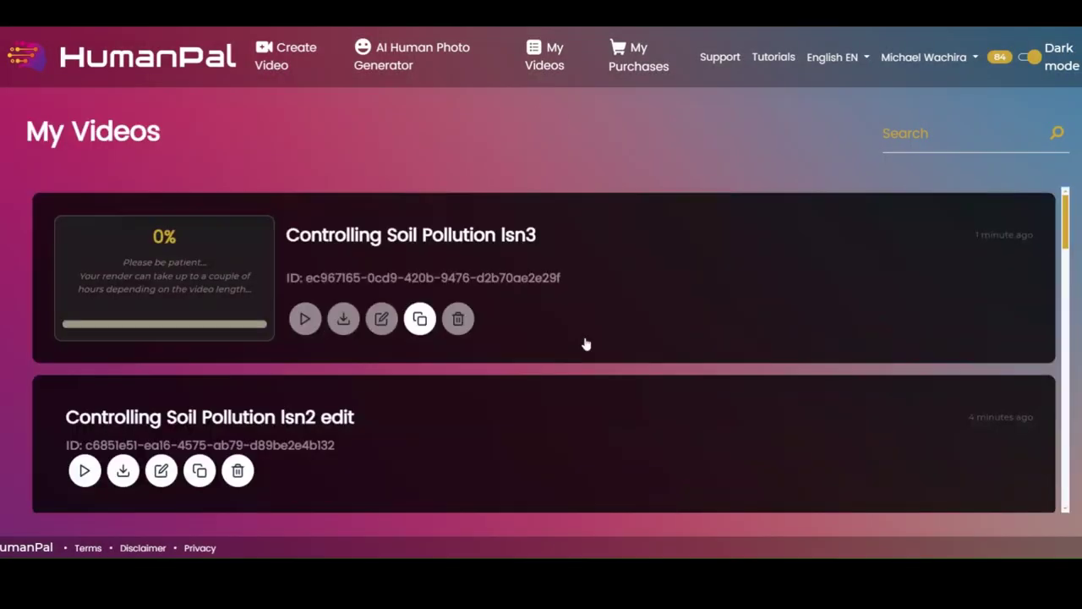
# Clone the "Controlling Soil Pollution lsn2 edit" video and acknowledge the script-change warning.
pyautogui.scroll(-5, 578, 314)
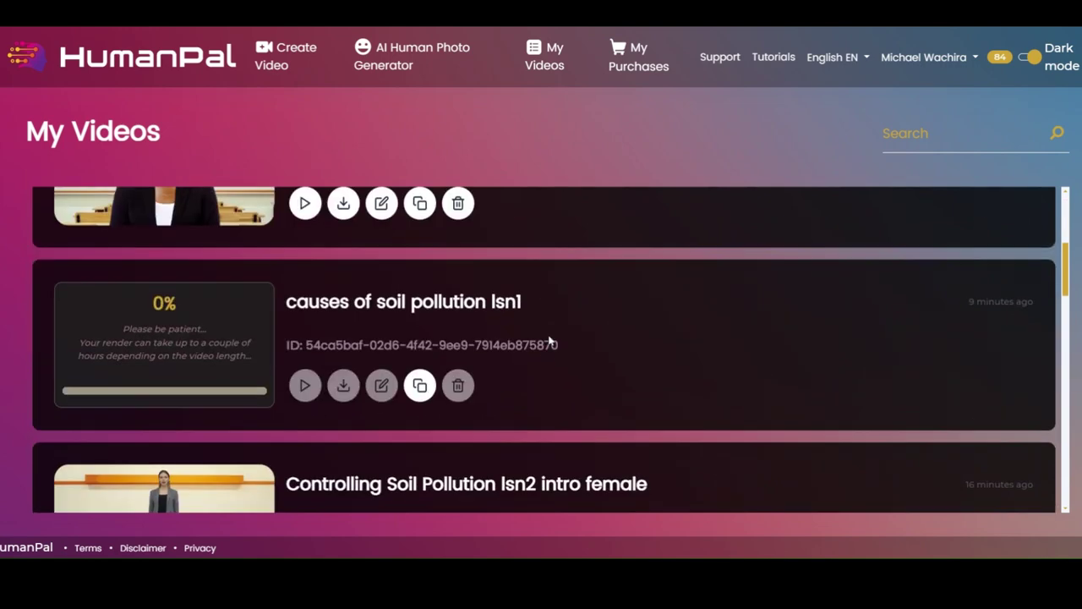
pyautogui.scroll(3, 518, 355)
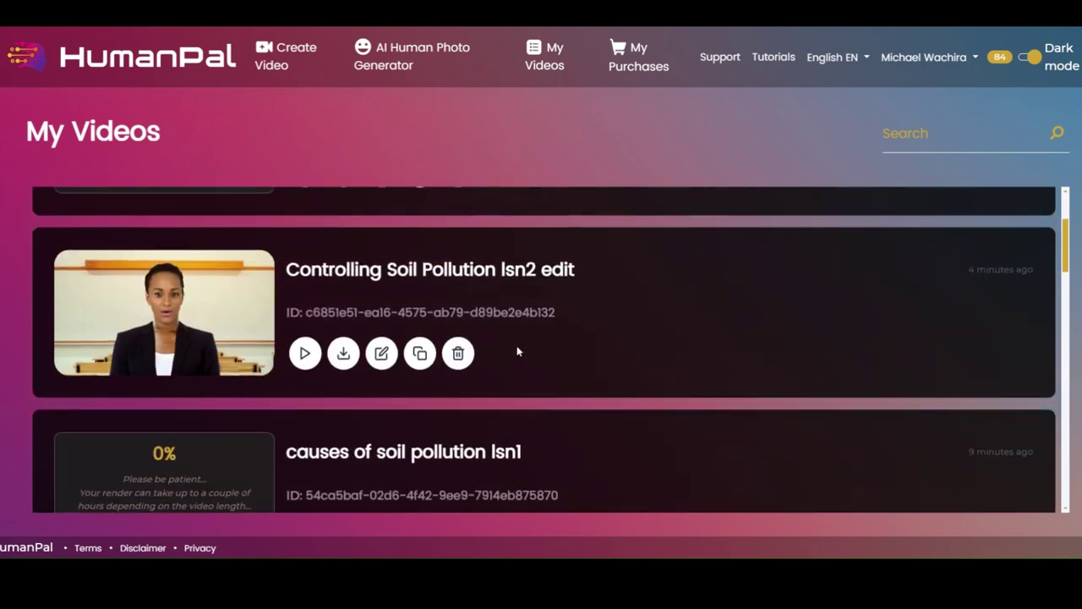
pyautogui.scroll(1, 517, 349)
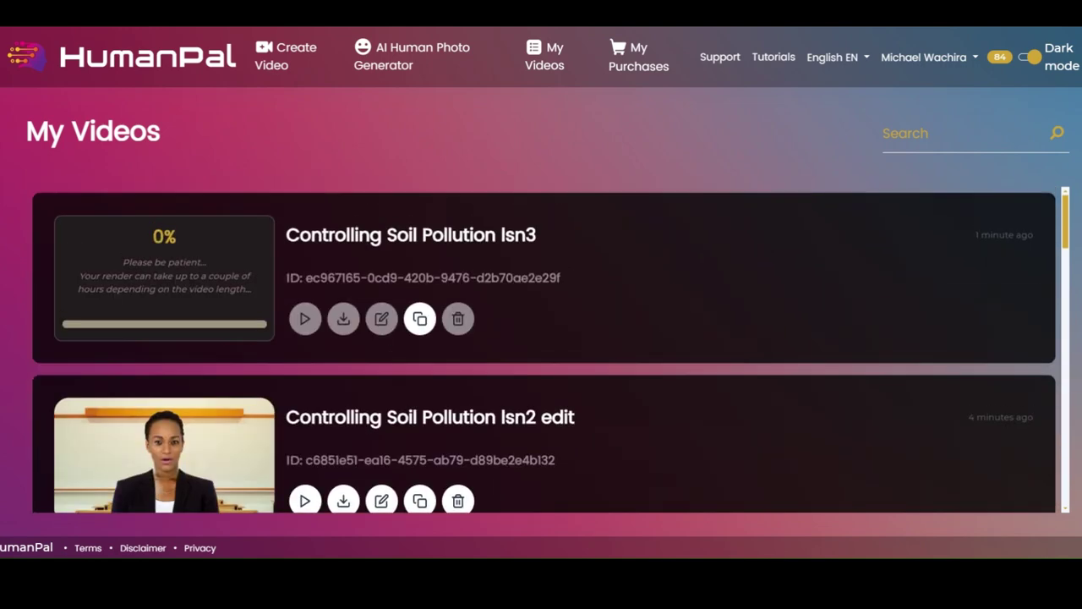
pyautogui.scroll(-5, 517, 344)
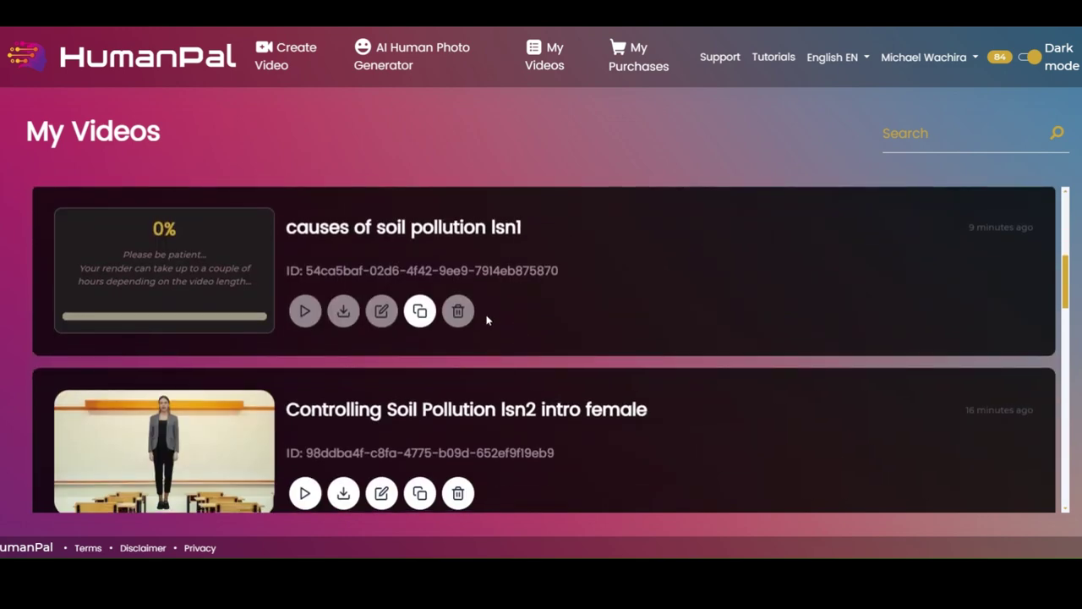
pyautogui.scroll(3, 381, 305)
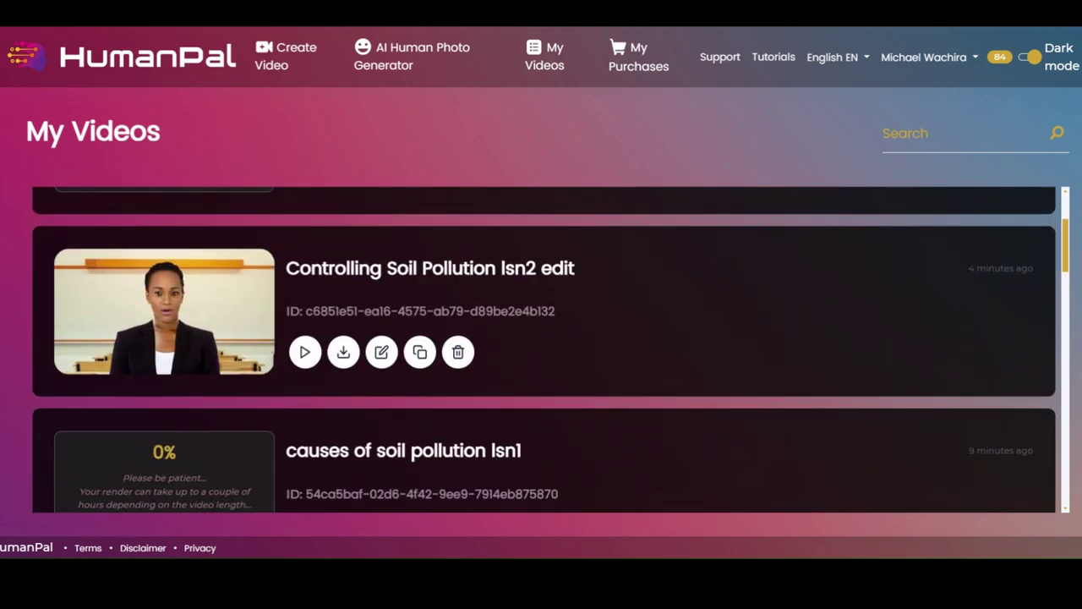
pyautogui.scroll(2, 306, 282)
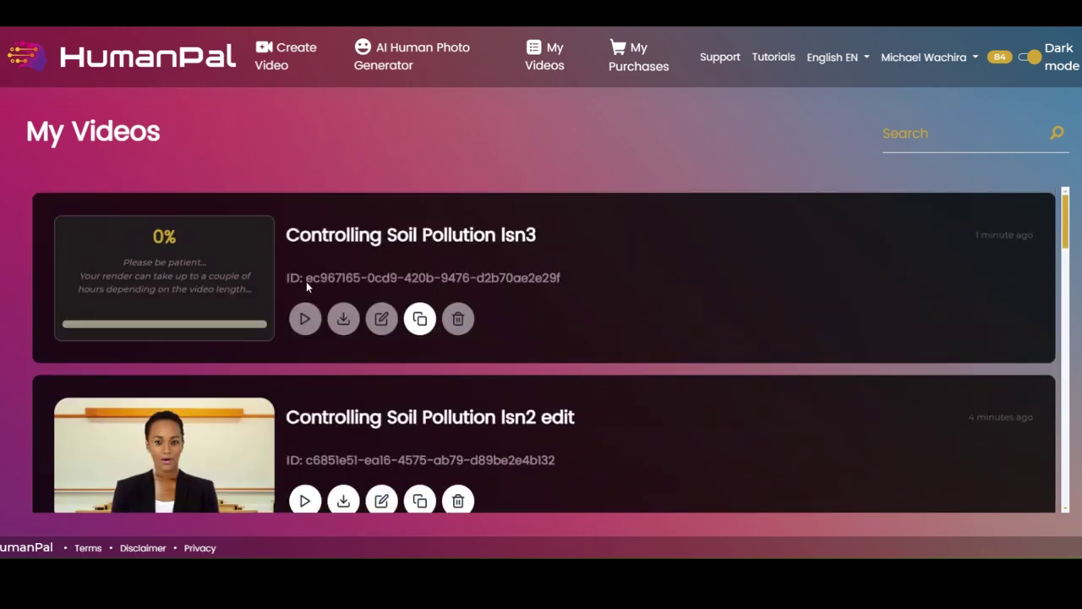
pyautogui.scroll(-1, 474, 474)
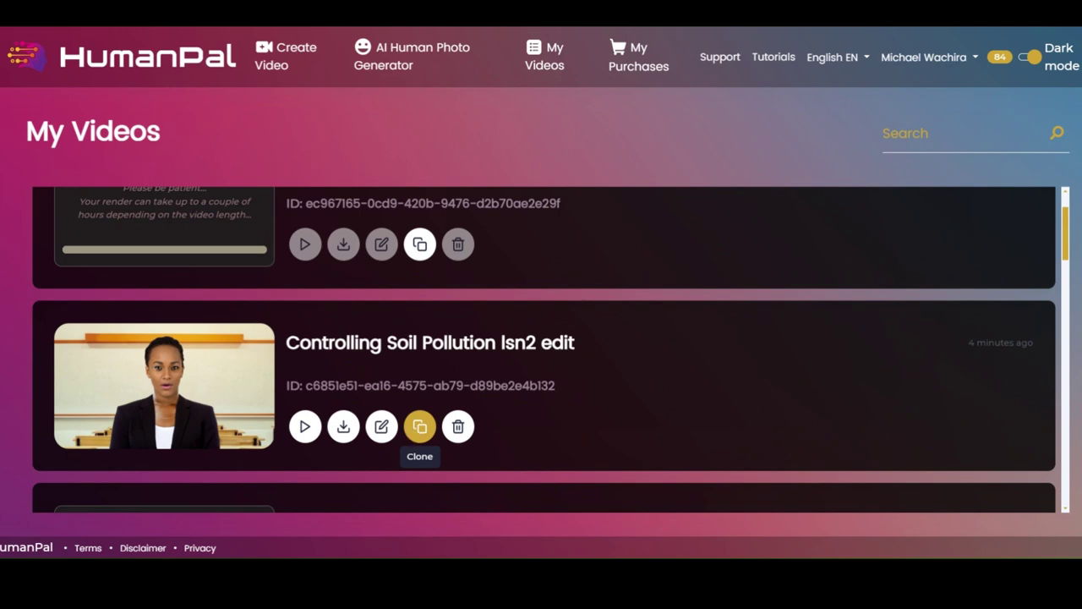
pyautogui.click(419, 427)
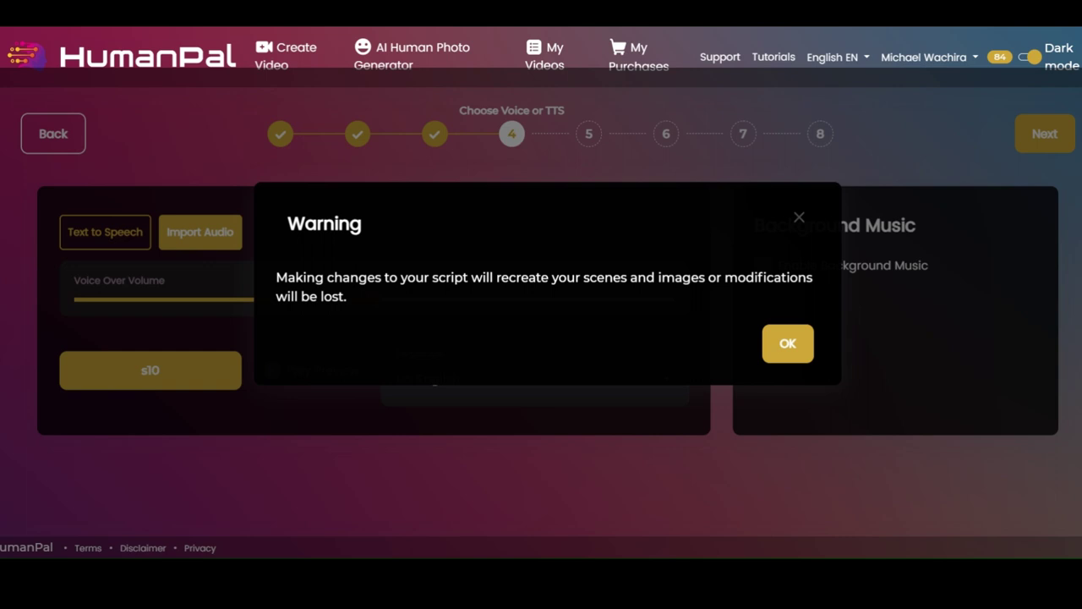
pyautogui.click(788, 345)
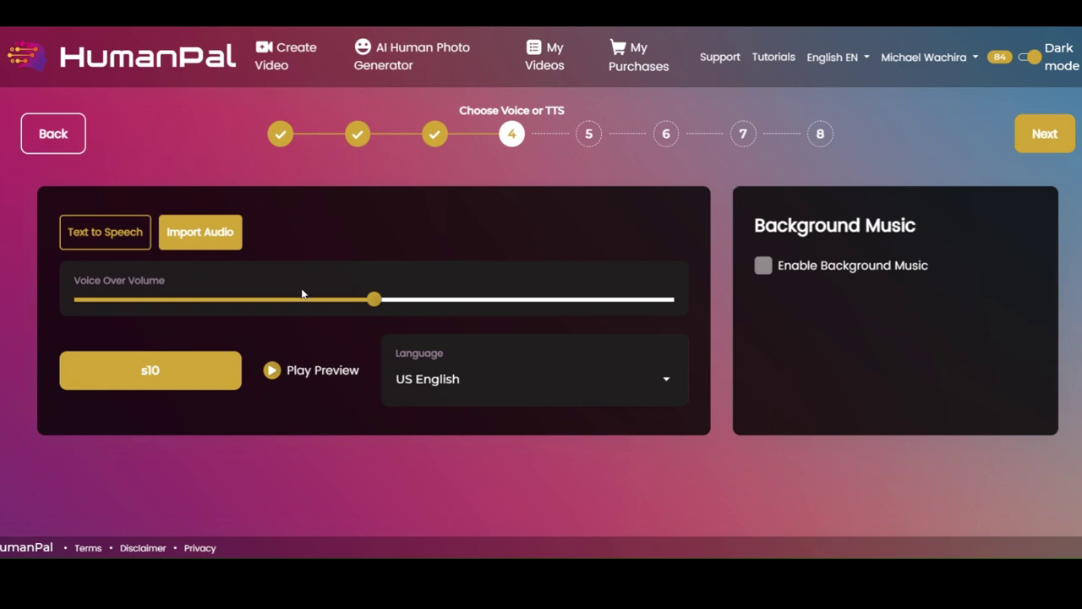
# Upload and preview the c6 audio, choose it as the imported voice-over, and continue to Text Position.
pyautogui.click(140, 378)
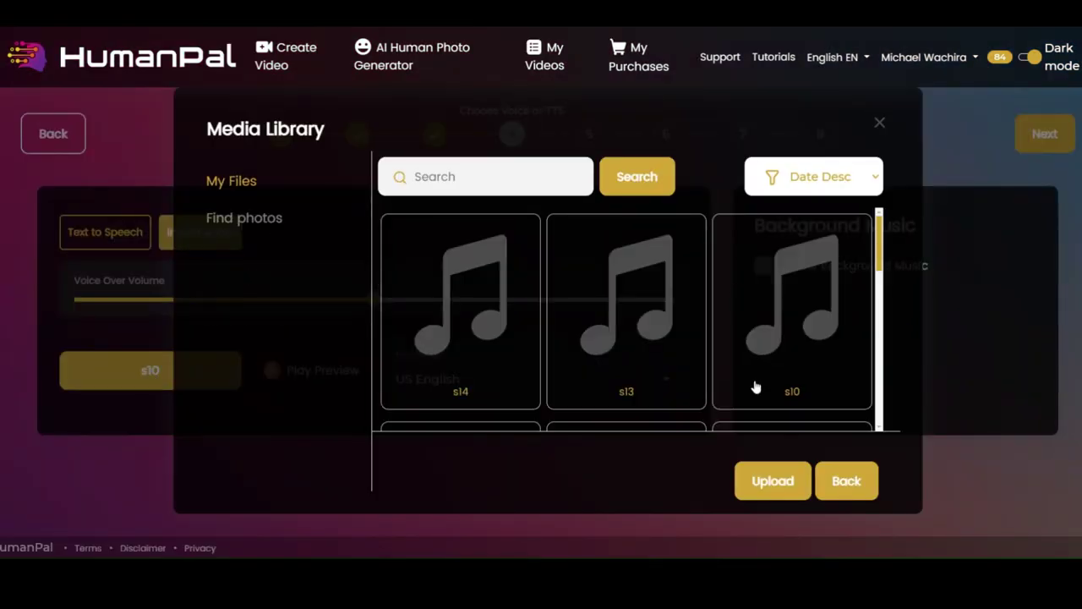
pyautogui.click(759, 481)
pyautogui.click(414, 353)
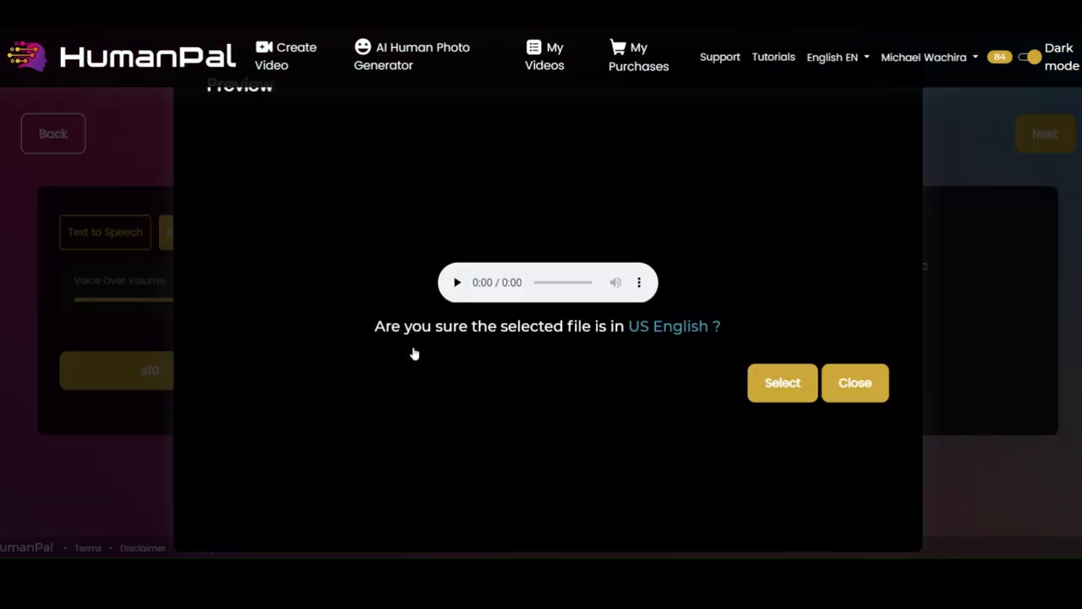
pyautogui.click(457, 283)
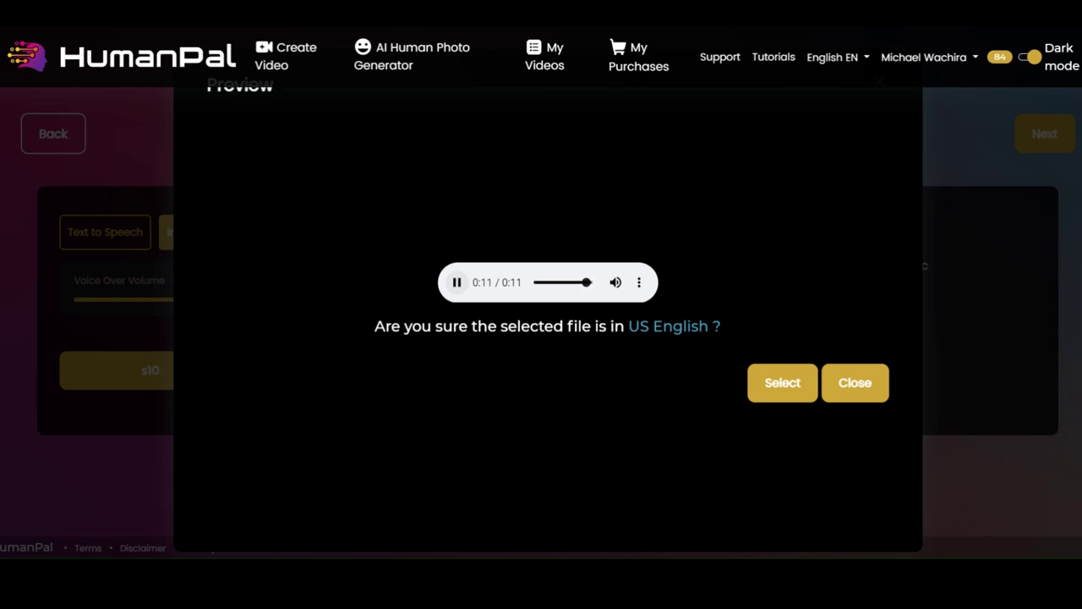
pyautogui.click(774, 394)
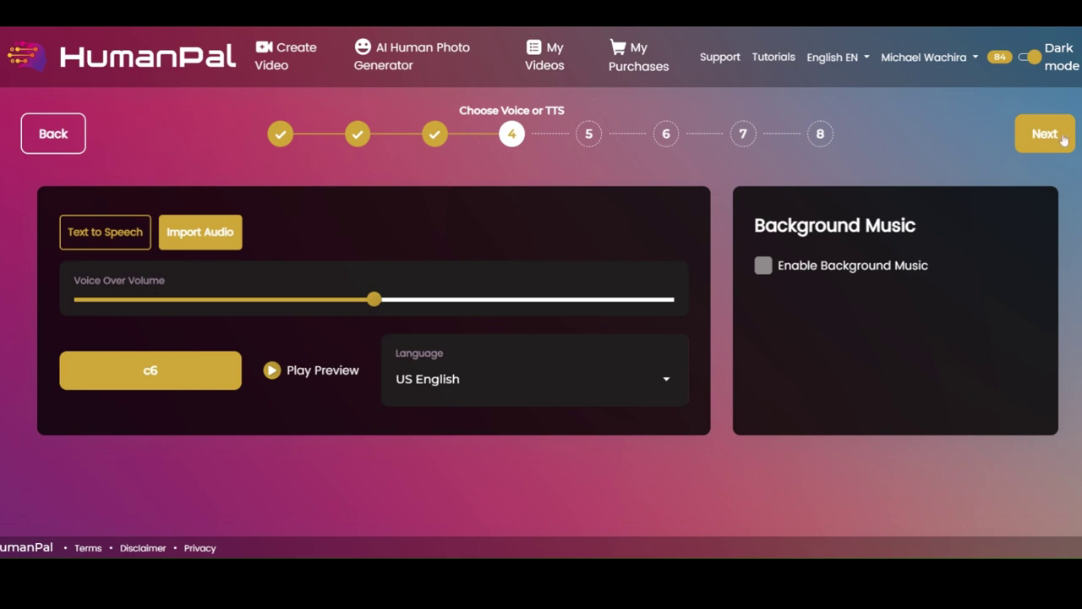
pyautogui.click(1064, 139)
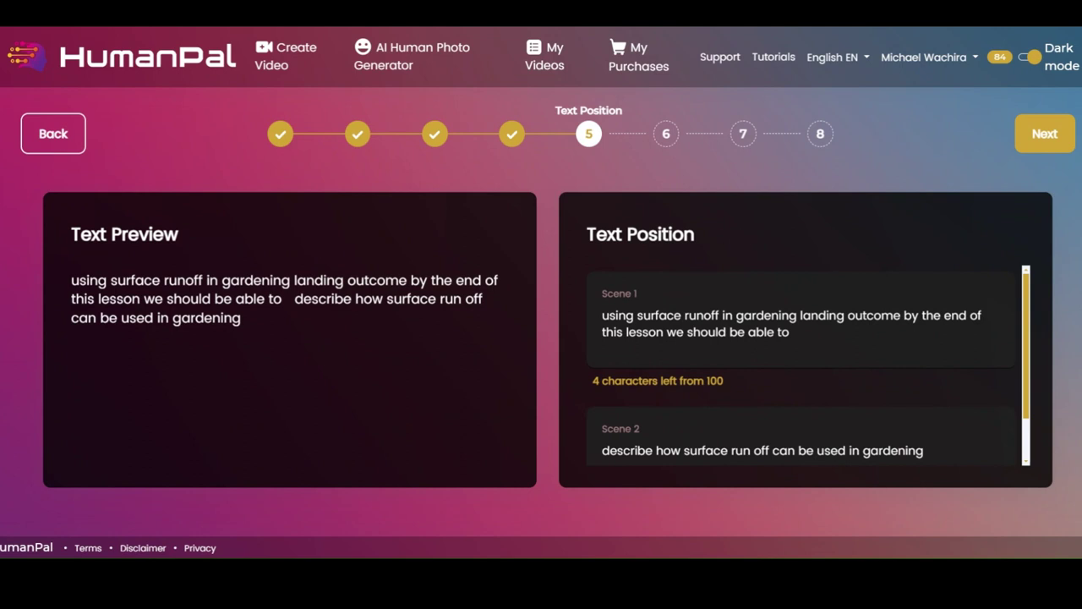
# Copy "using surface runoff" from the Text Preview, check the scene texts, and continue to Video Settings.
pyautogui.moveTo(203, 280); pyautogui.dragTo(58, 283)
pyautogui.hotkey('ctrl', 'c')
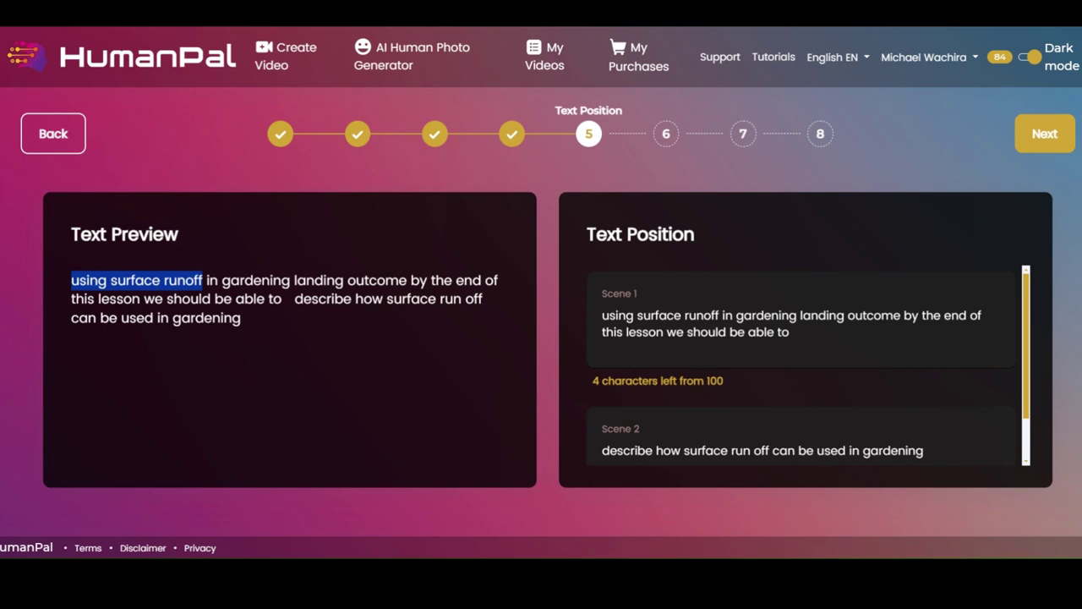
pyautogui.scroll(-1, 885, 359)
pyautogui.click(1066, 145)
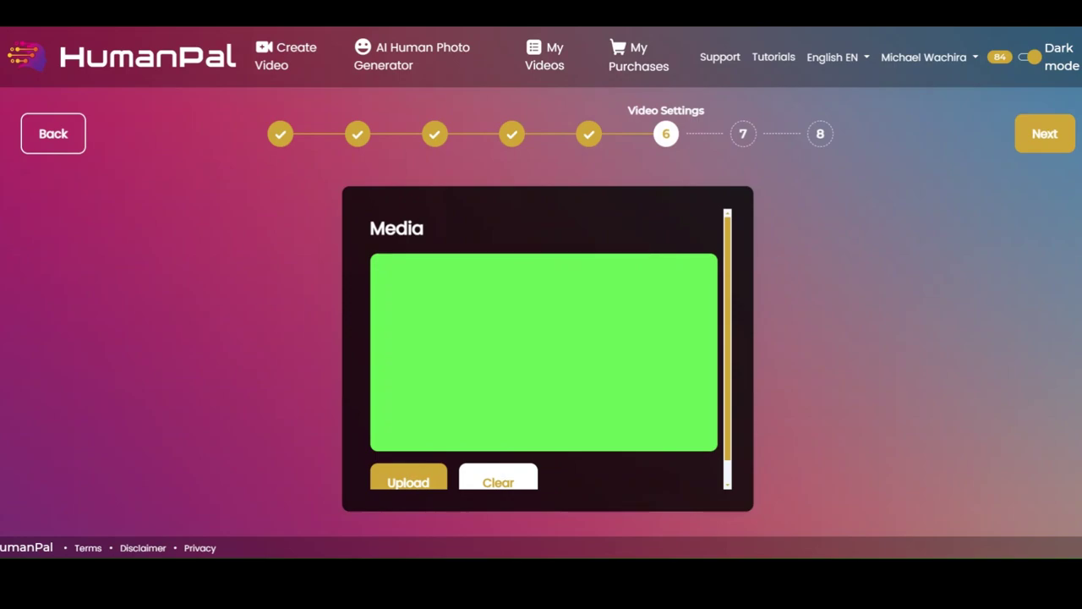
# Set the classroom whiteboard image from the media library as the video background and continue to Create Your Video.
pyautogui.click(420, 487)
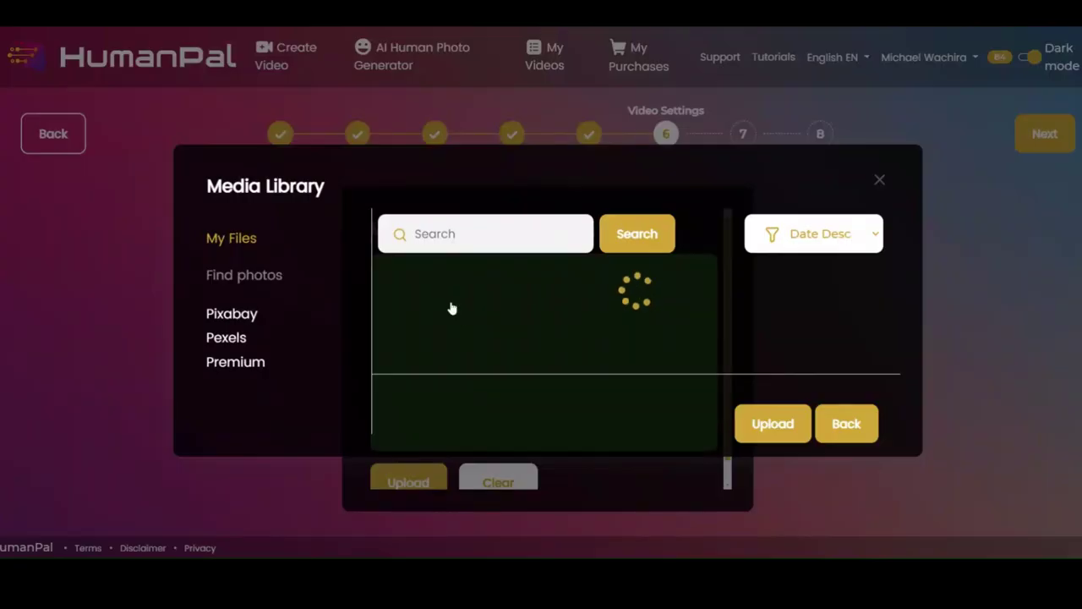
pyautogui.click(479, 307)
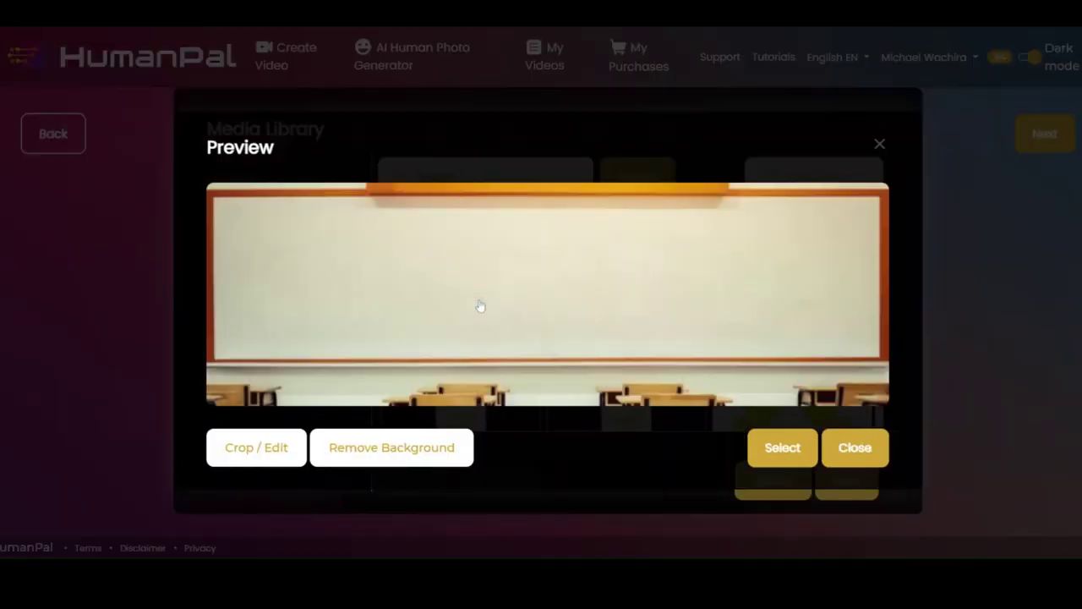
pyautogui.click(798, 454)
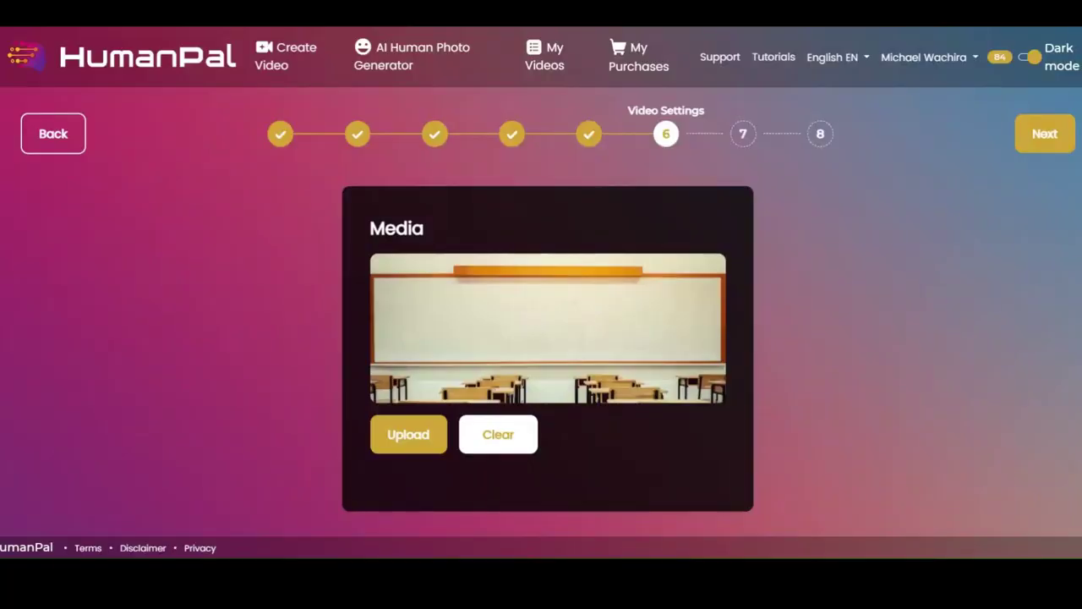
pyautogui.click(1034, 142)
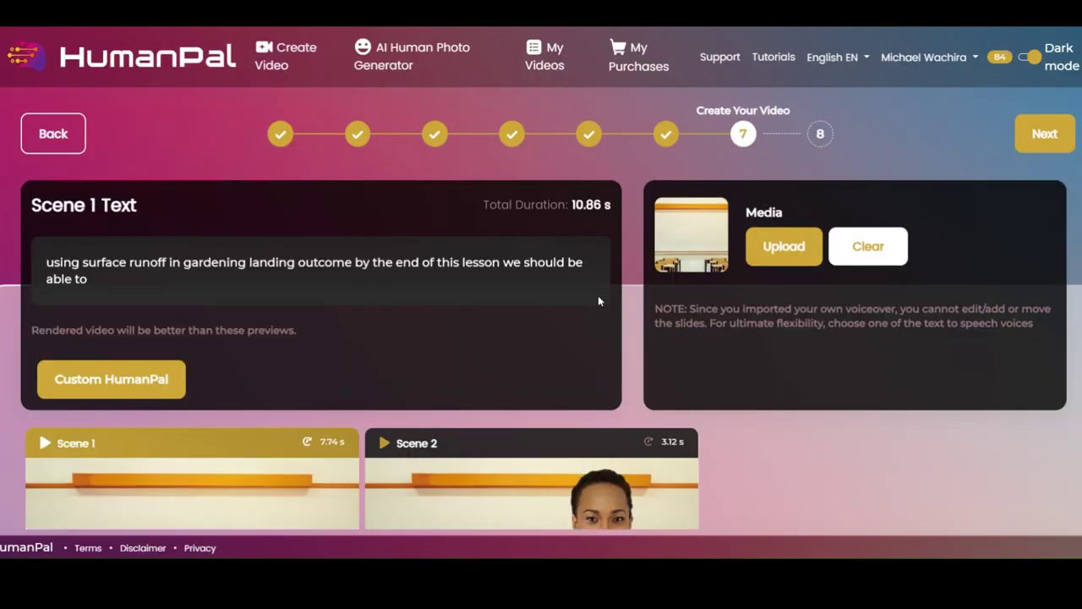
# Check the previews and text of both scenes, then continue to Finalize Video.
pyautogui.scroll(-2, 598, 295)
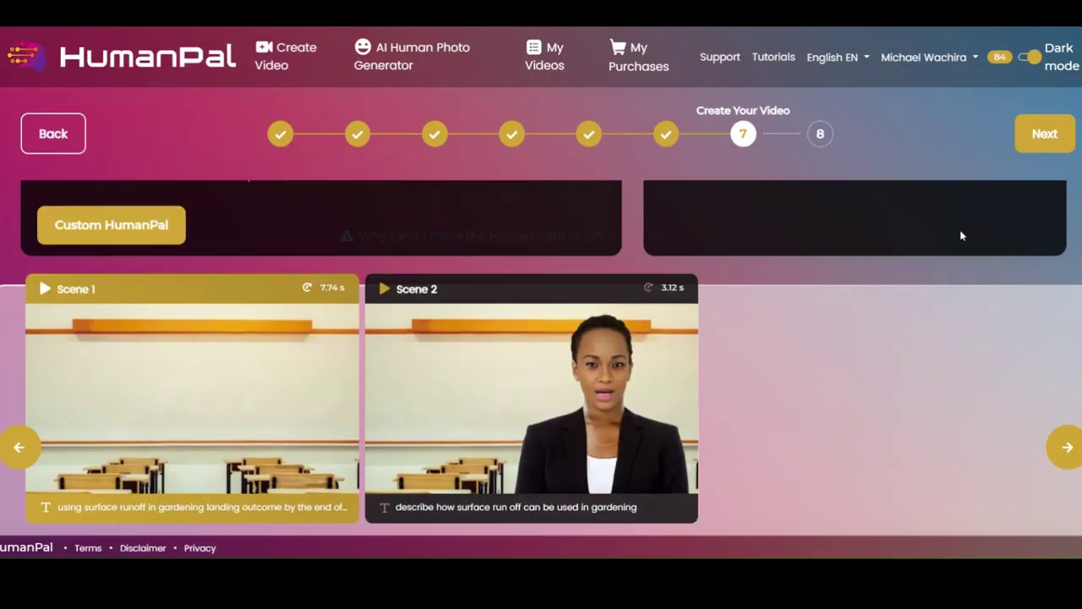
pyautogui.scroll(2, 961, 234)
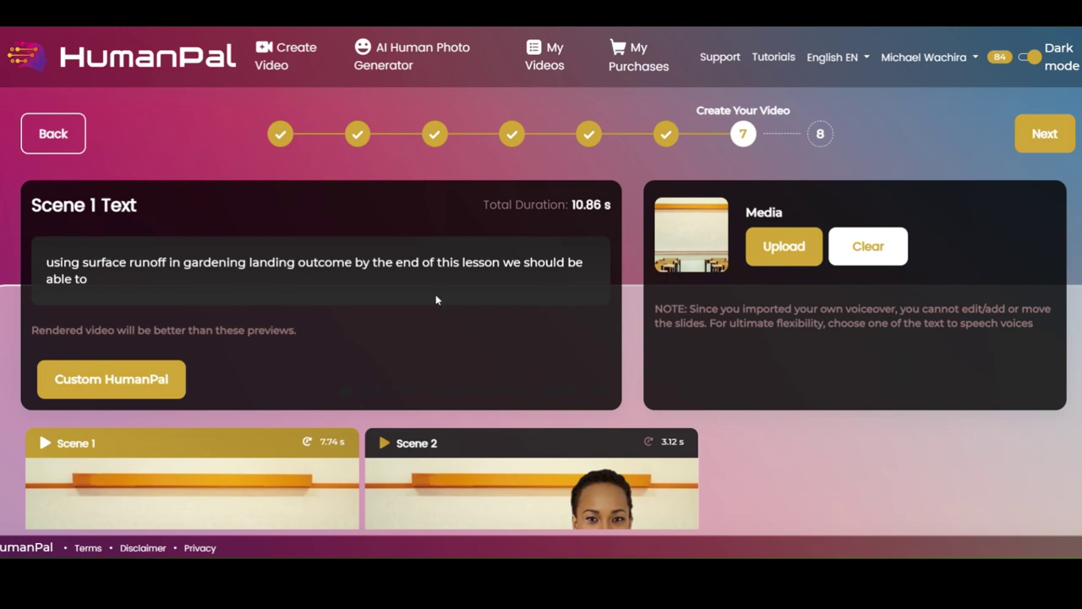
pyautogui.moveTo(294, 262); pyautogui.dragTo(251, 262)
pyautogui.click(1034, 144)
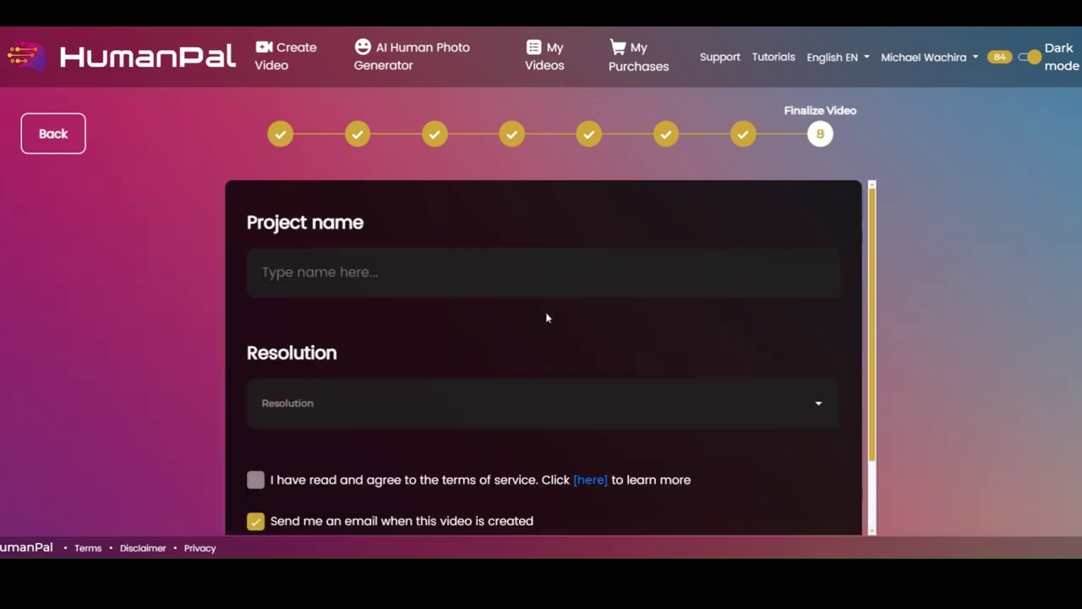
# Name the project "using surface runoff lsn1" and set the resolution to 1080p.
pyautogui.click(523, 279)
pyautogui.hotkey('ctrl', 'v')
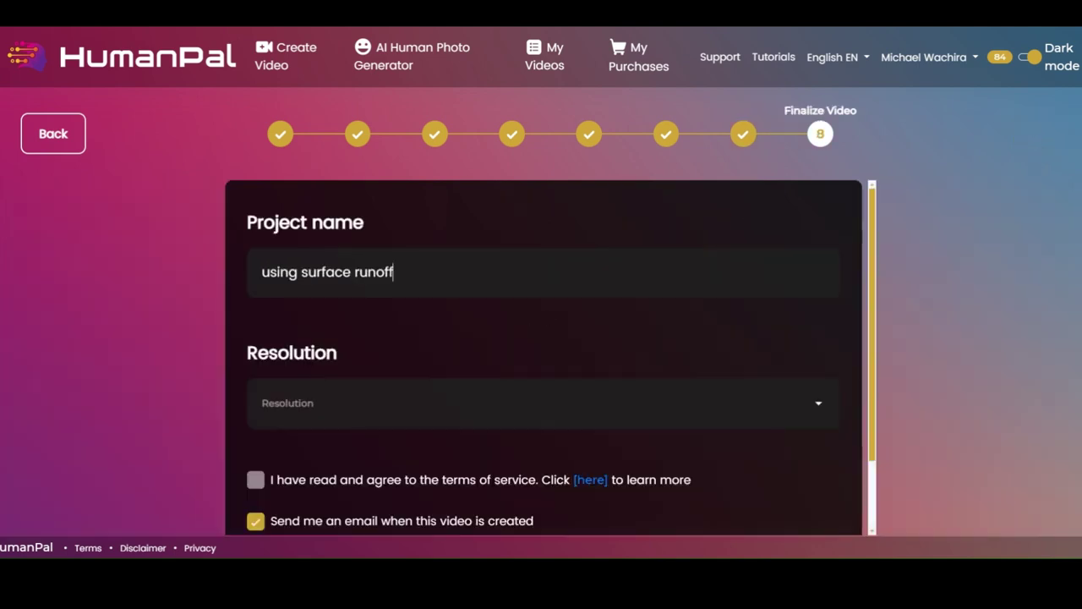
pyautogui.write('Isn1')
pyautogui.click(589, 405)
pyautogui.click(308, 461)
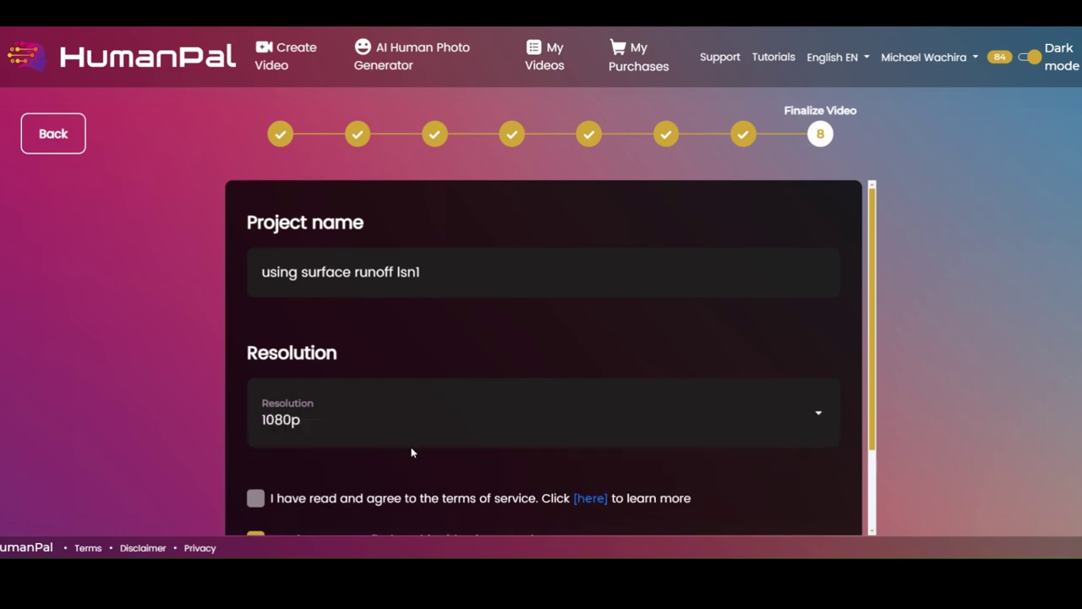
# Agree to the terms of service and create the surface runoff video.
pyautogui.scroll(-1, 339, 463)
pyautogui.click(256, 394)
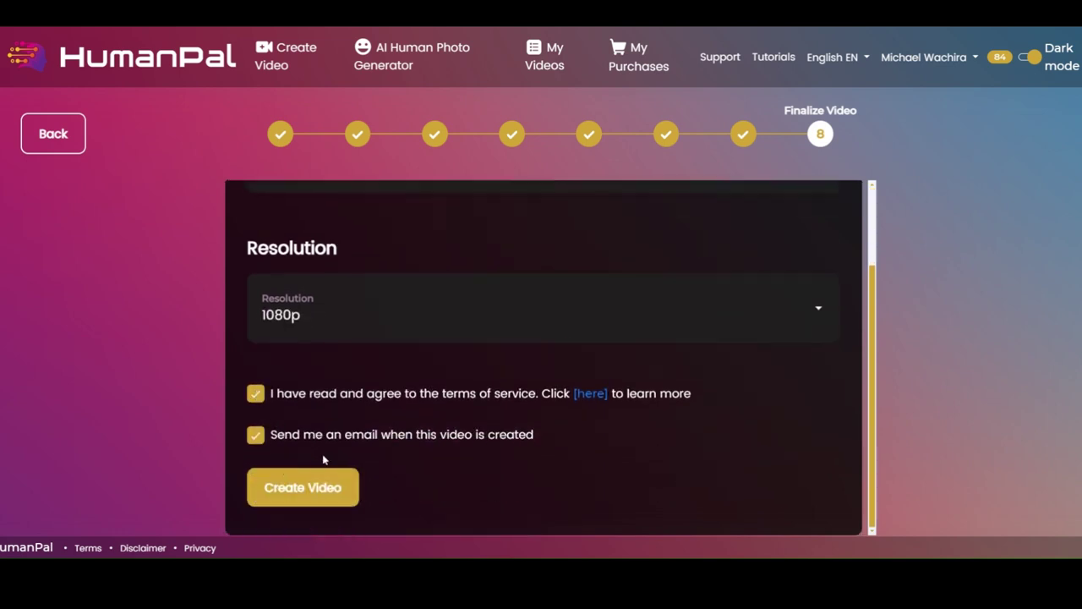
pyautogui.click(345, 497)
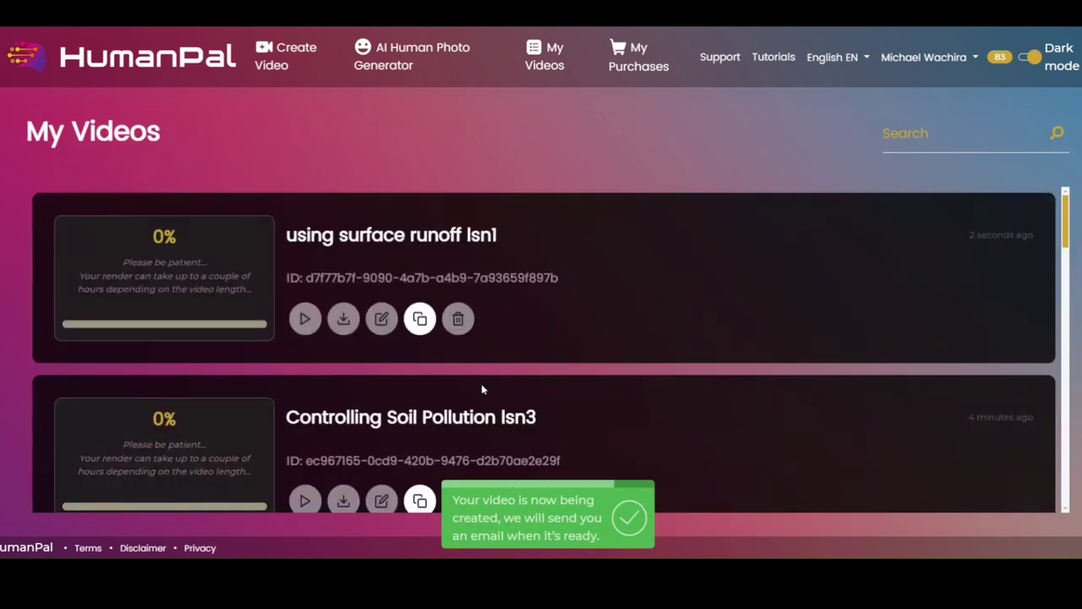
# Find the "Controlling Soil Pollution lsn2 intro female" video in My Videos, play it briefly, and close the player.
pyautogui.scroll(-1, 481, 384)
pyautogui.scroll(-3, 483, 391)
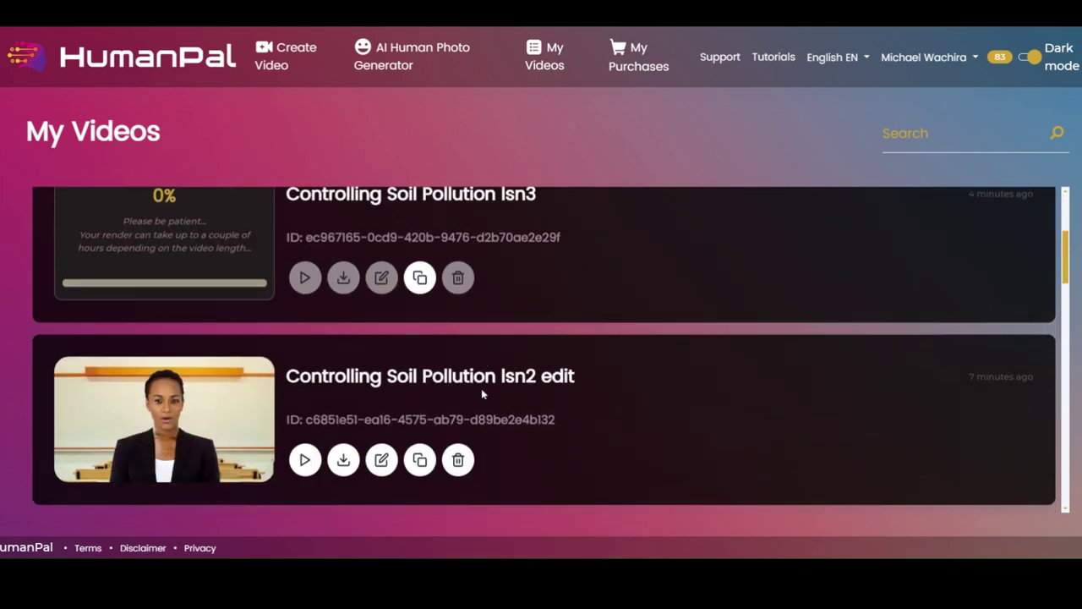
pyautogui.scroll(-3, 482, 393)
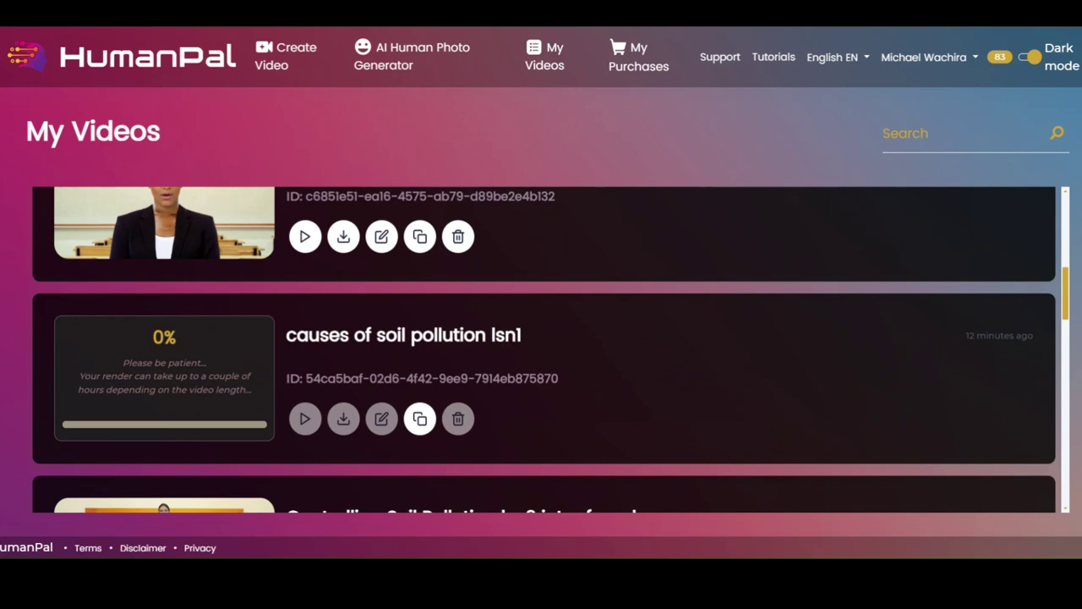
pyautogui.scroll(-1, 481, 389)
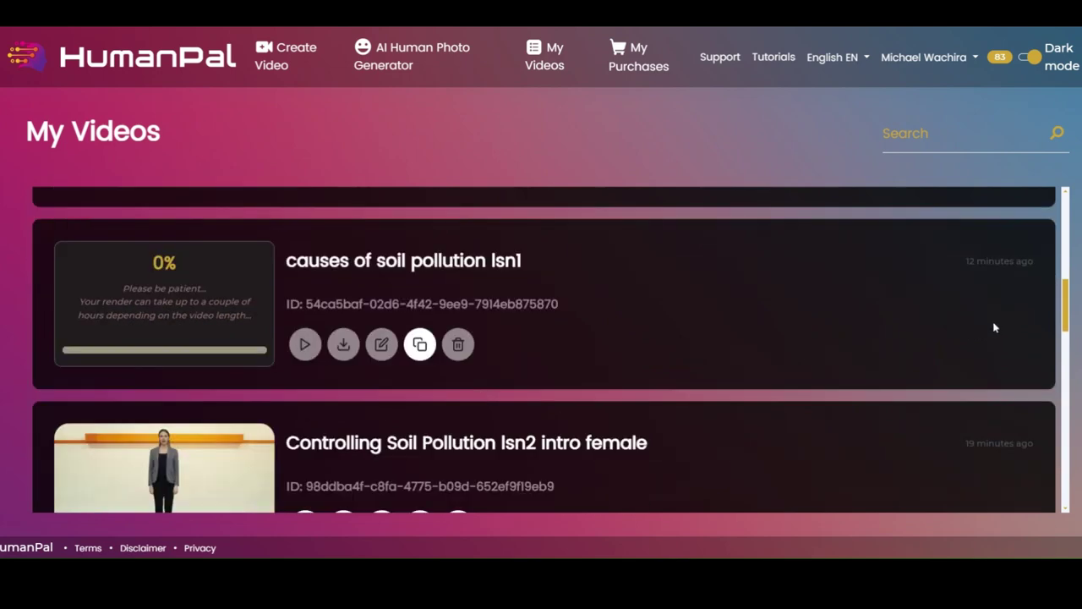
pyautogui.scroll(-2, 939, 330)
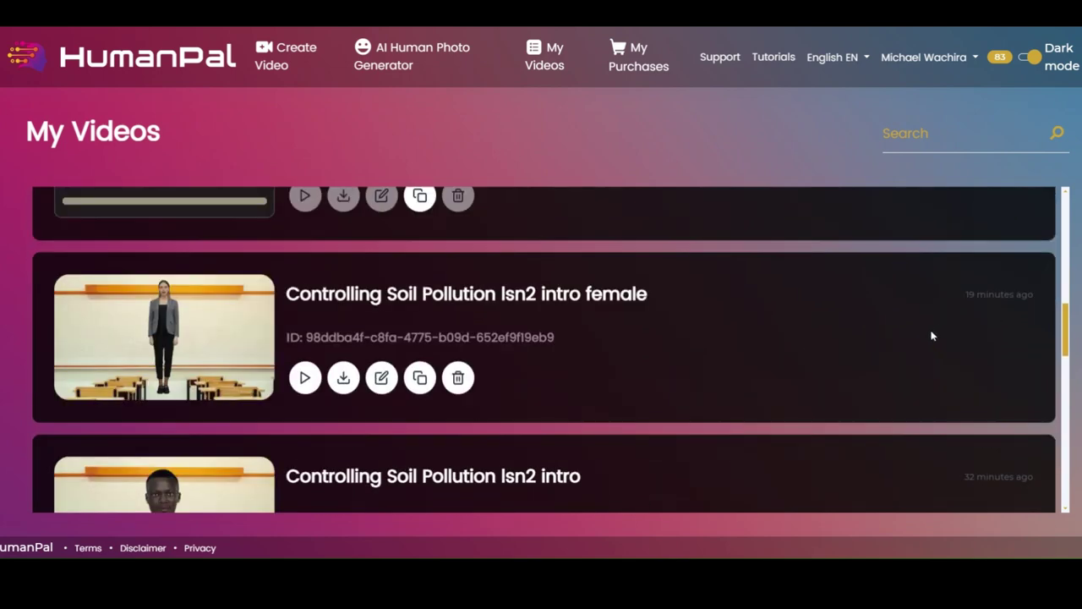
pyautogui.click(296, 386)
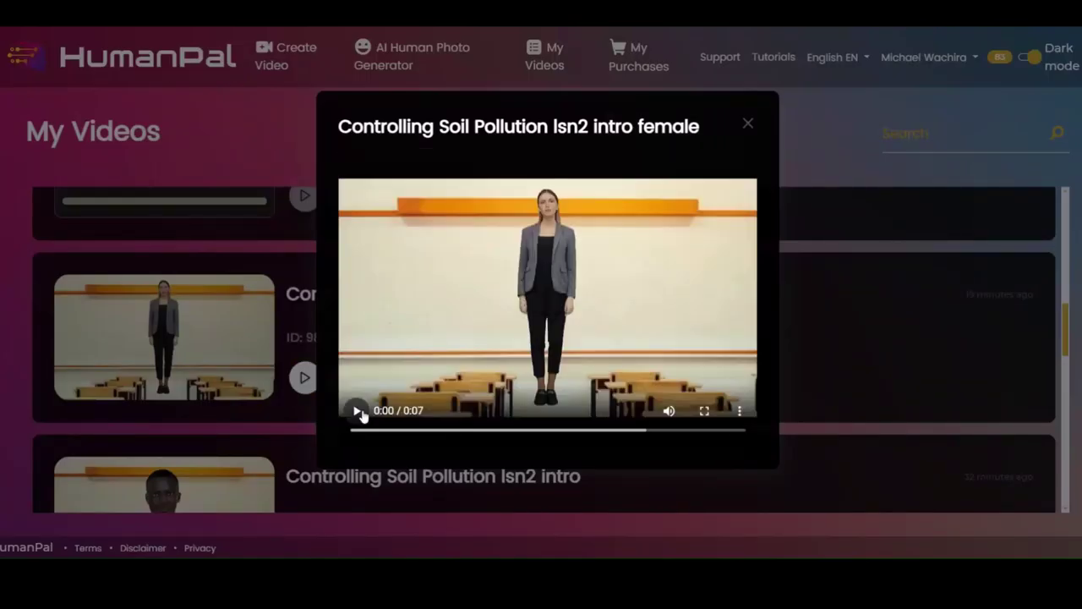
pyautogui.click(359, 411)
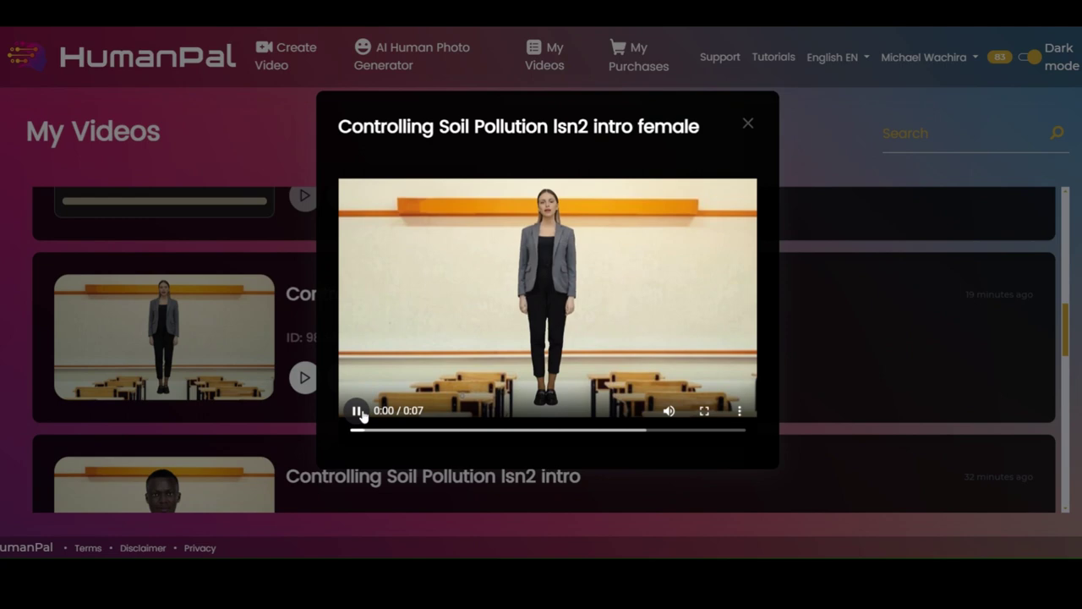
pyautogui.click(749, 125)
# Play the "Controlling Soil Pollution lsn2 edit" video to the end, close the player, and download the video.
pyautogui.scroll(1, 601, 338)
pyautogui.scroll(3, 602, 338)
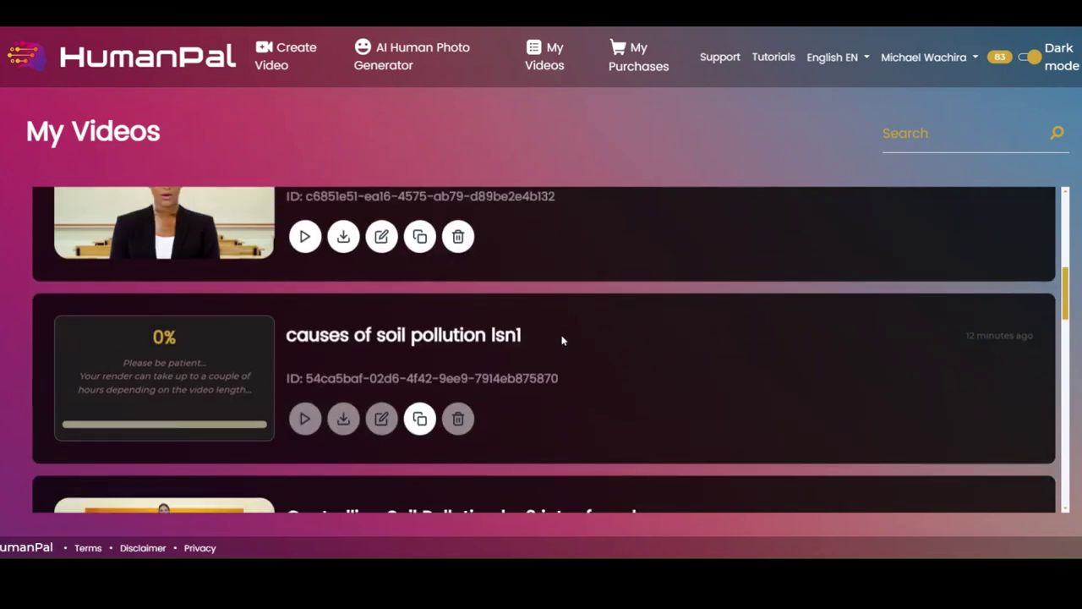
pyautogui.scroll(2, 563, 338)
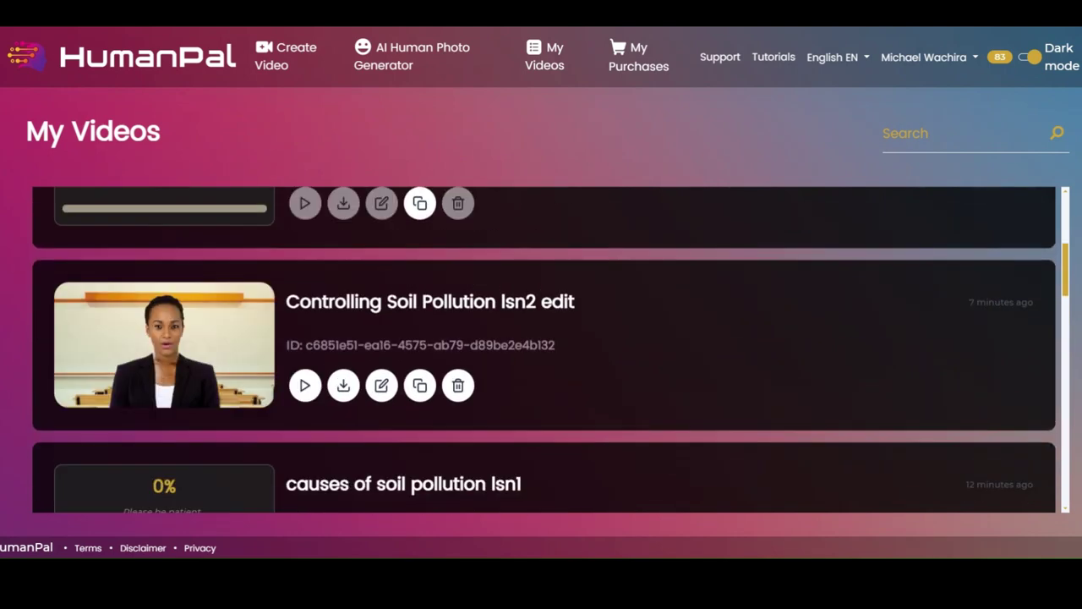
pyautogui.scroll(2, 369, 325)
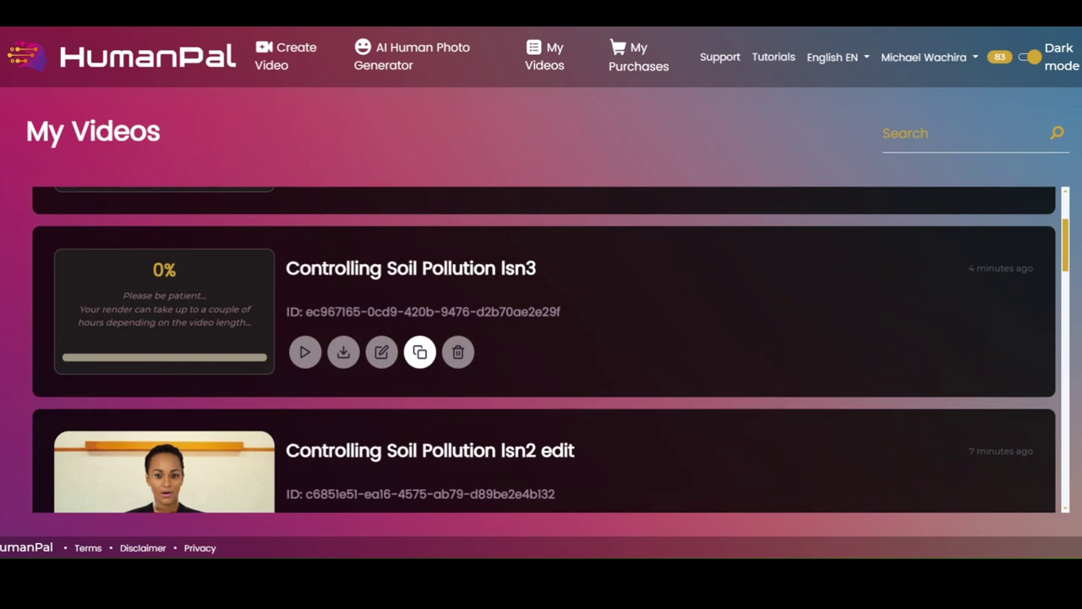
pyautogui.scroll(-4, 359, 356)
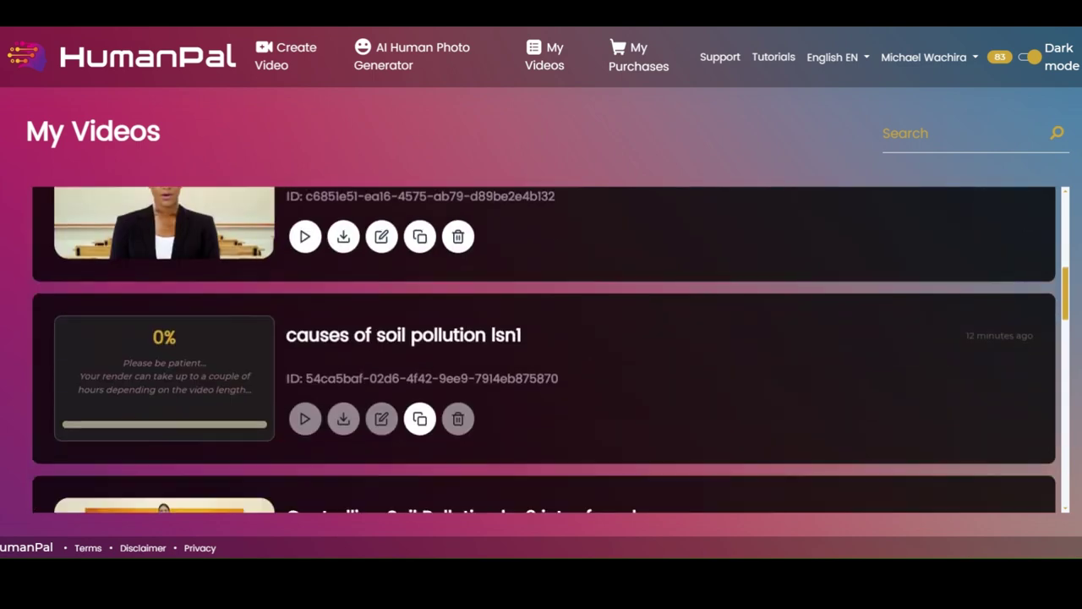
pyautogui.scroll(2, 288, 258)
pyautogui.click(306, 388)
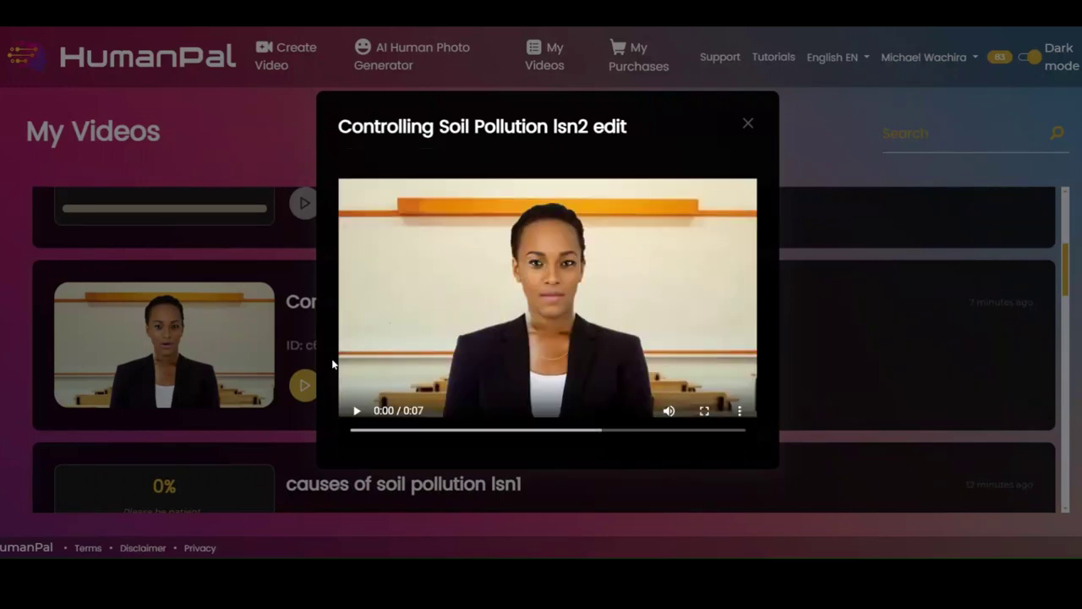
pyautogui.click(356, 411)
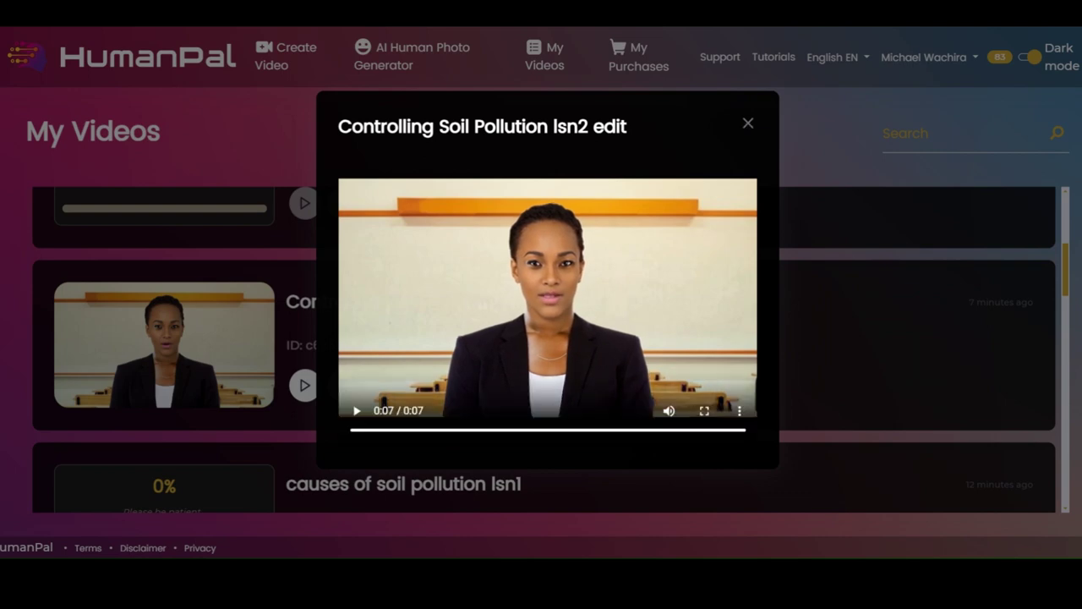
pyautogui.click(748, 124)
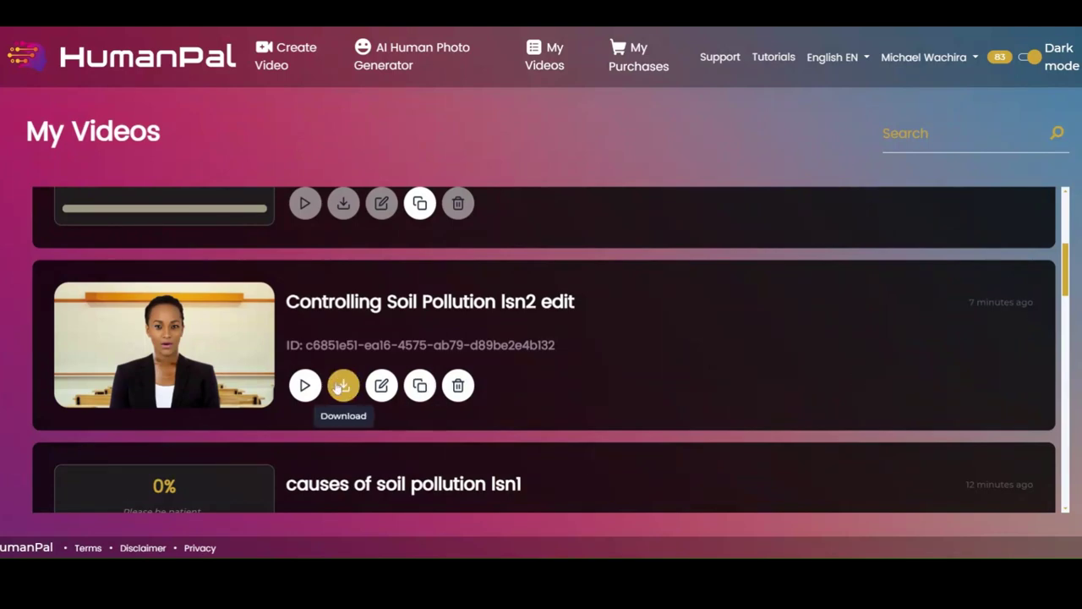
pyautogui.click(343, 388)
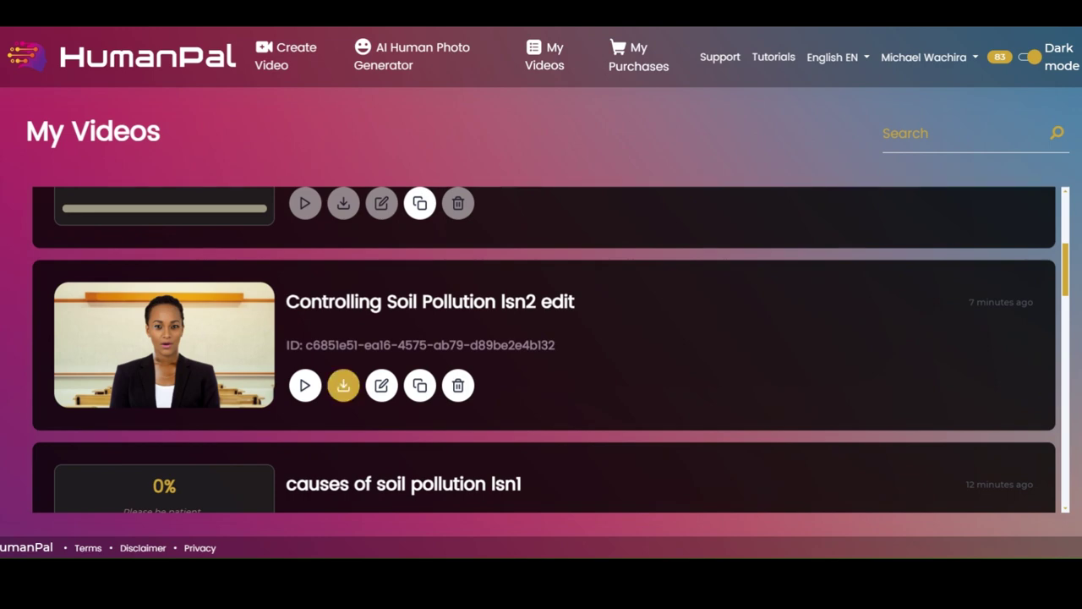
# Clone the "Controlling Soil Pollution lsn2 edit" video again and acknowledge the script-change warning.
pyautogui.scroll(4, 696, 454)
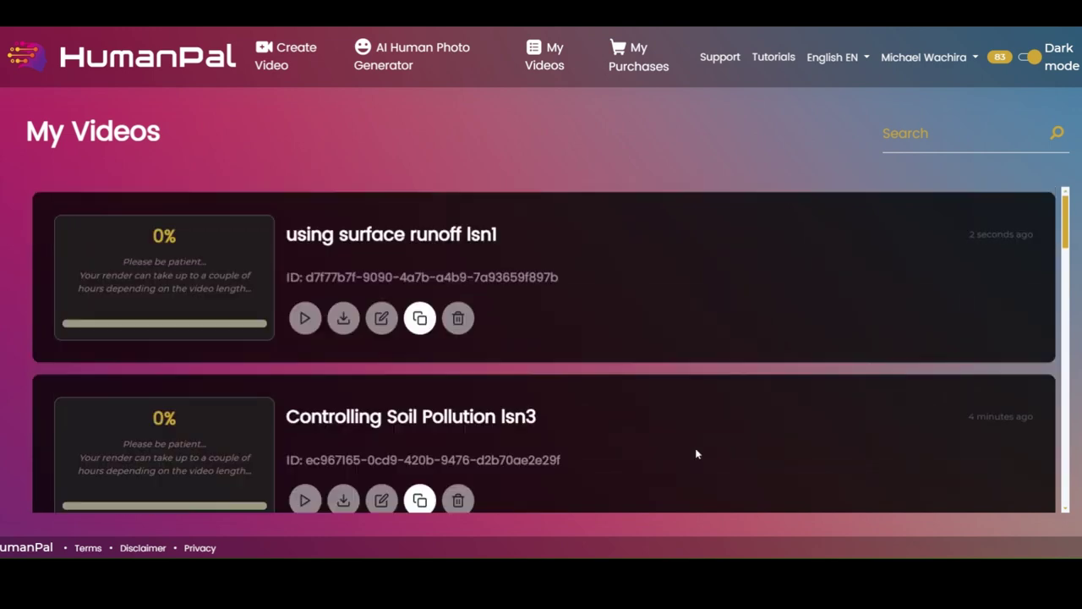
pyautogui.scroll(-4, 697, 454)
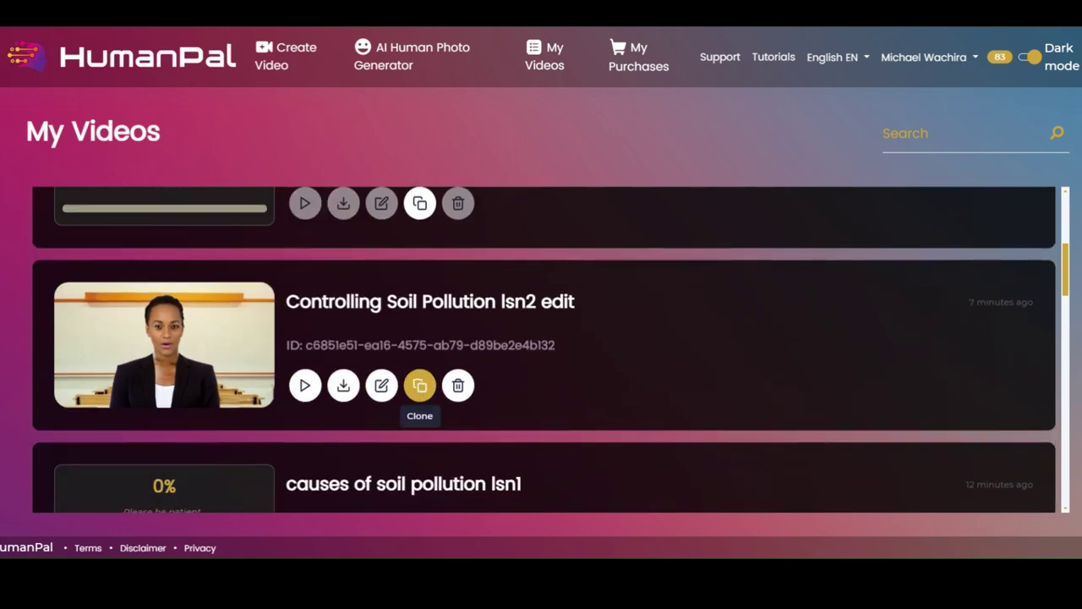
pyautogui.click(420, 386)
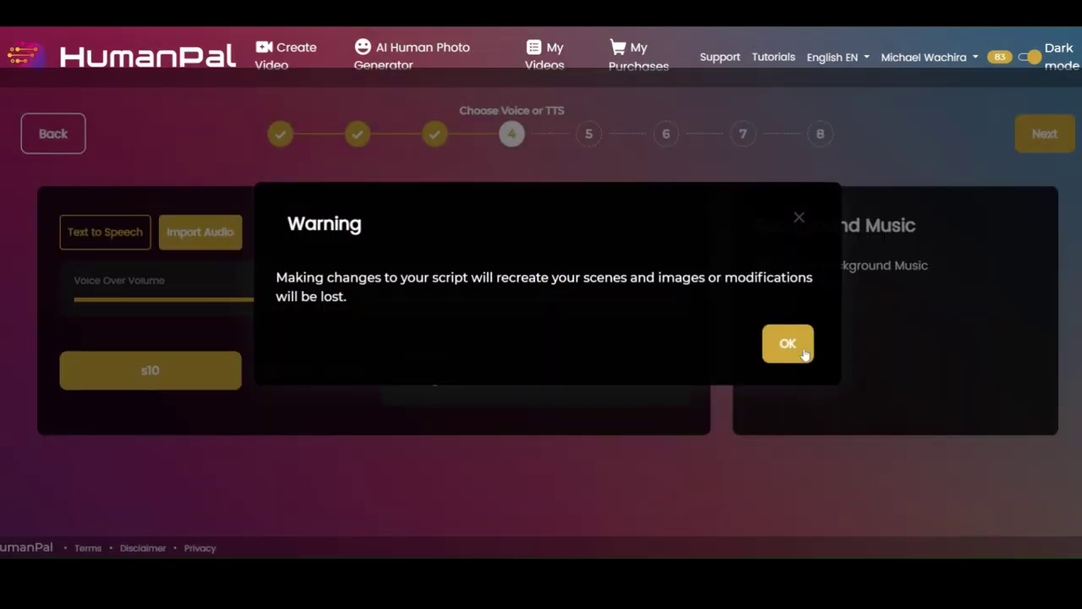
pyautogui.click(787, 344)
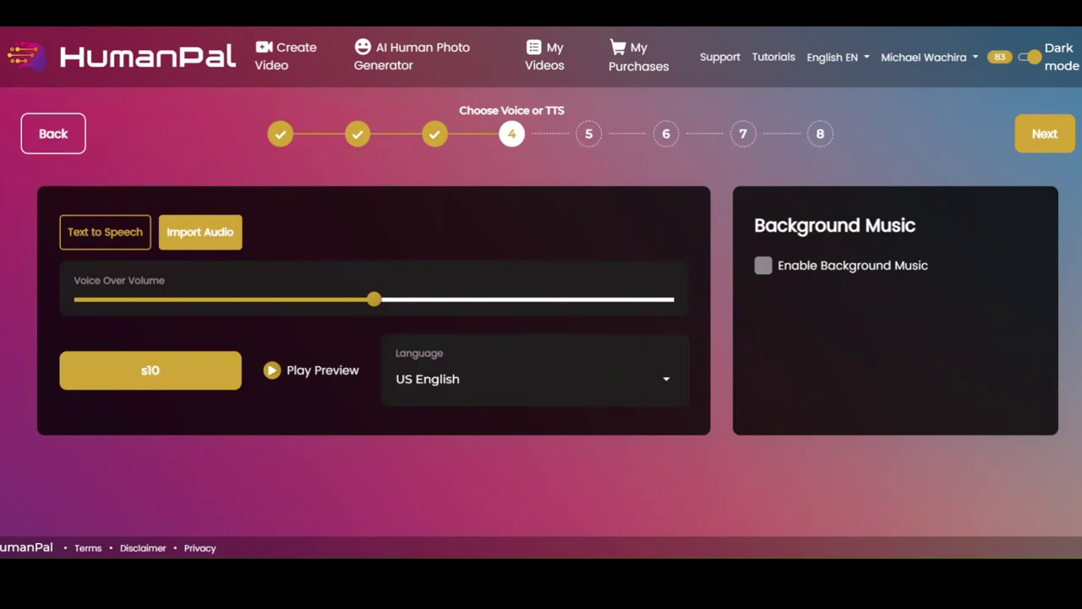
# Preview the c10 audio from the media library in full and select it as the imported US English voice-over.
pyautogui.click(124, 387)
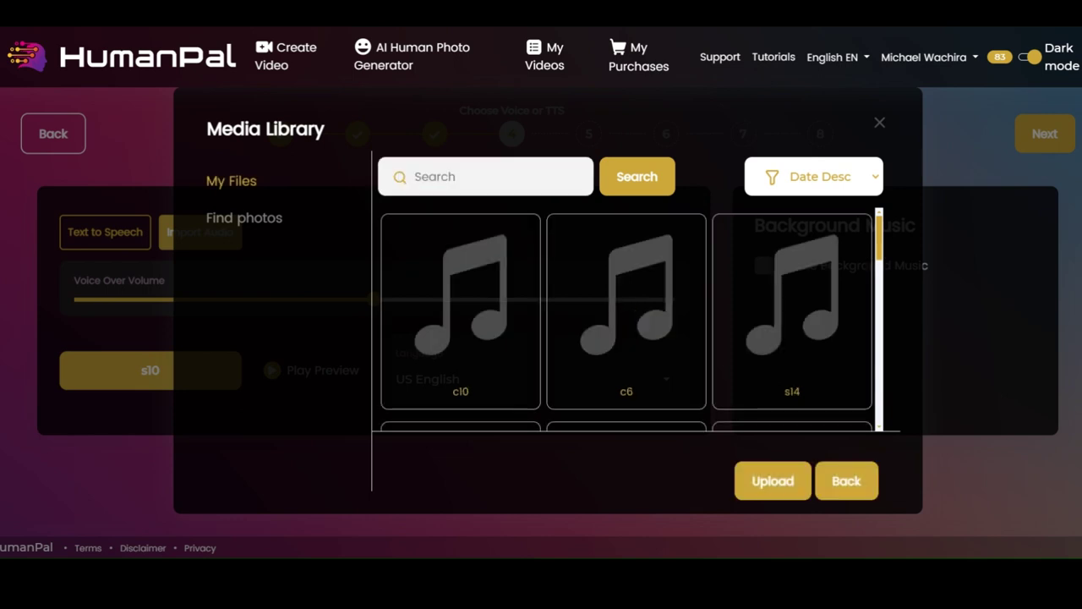
pyautogui.click(494, 322)
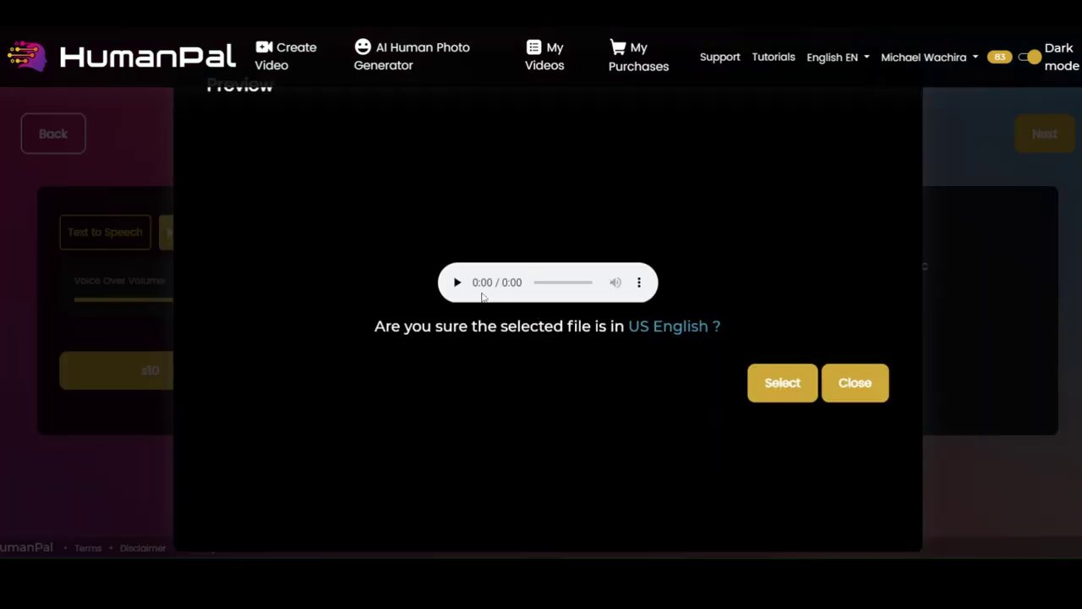
pyautogui.click(457, 283)
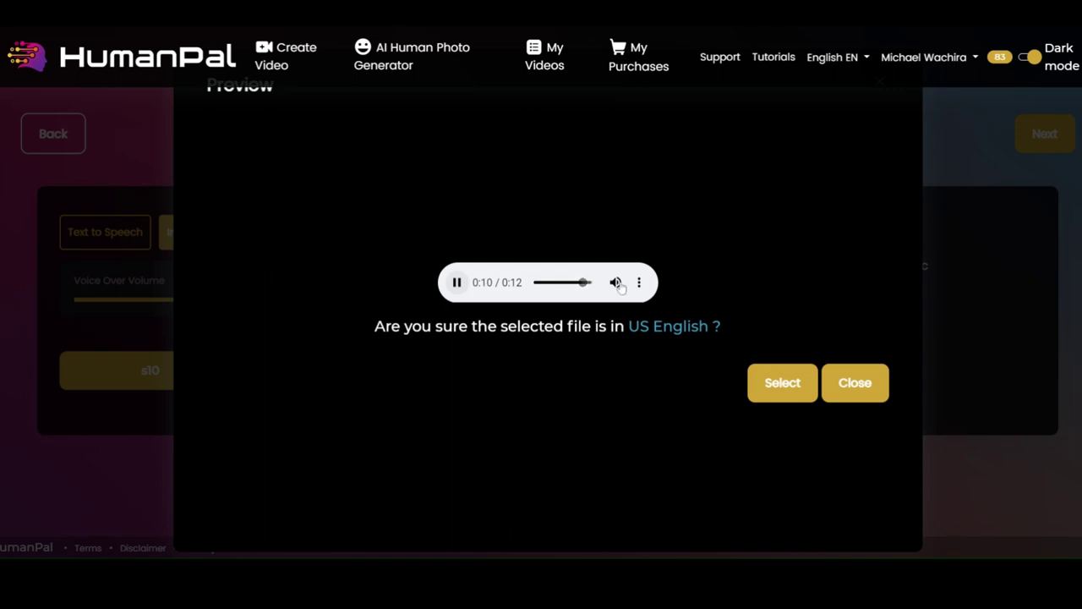
pyautogui.moveTo(620, 287)
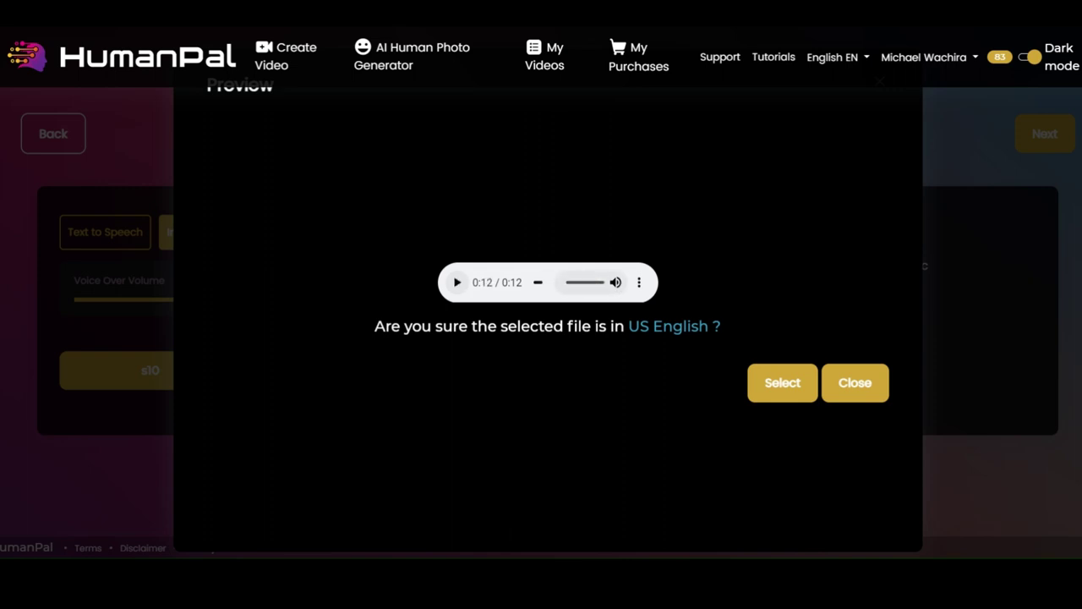
pyautogui.click(782, 383)
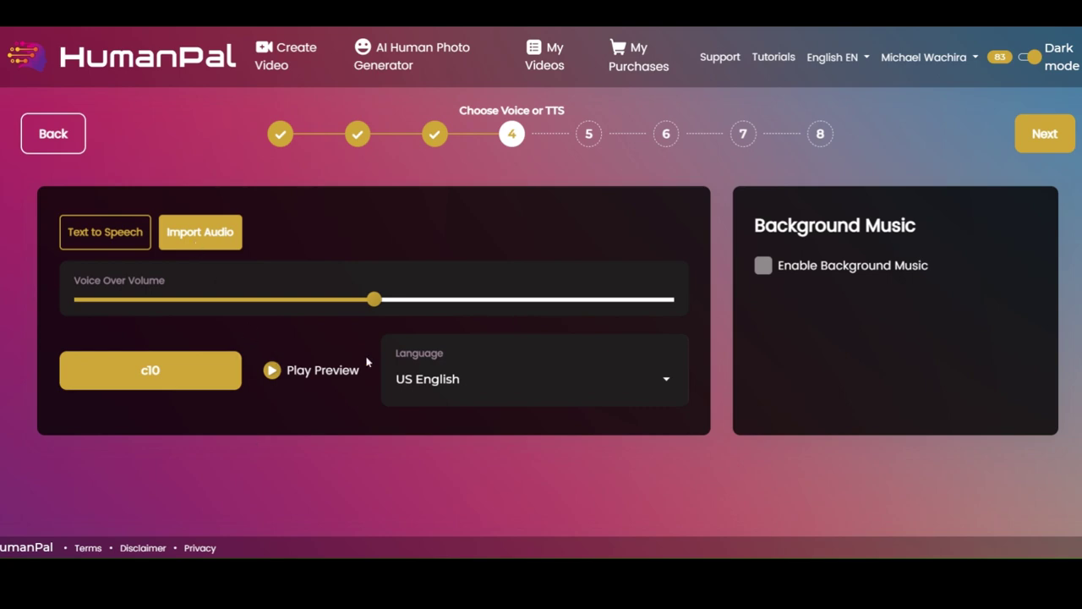
# Briefly preview the c10 audio from the media library, close the preview, and select c10 again as the voice-over.
pyautogui.click(161, 370)
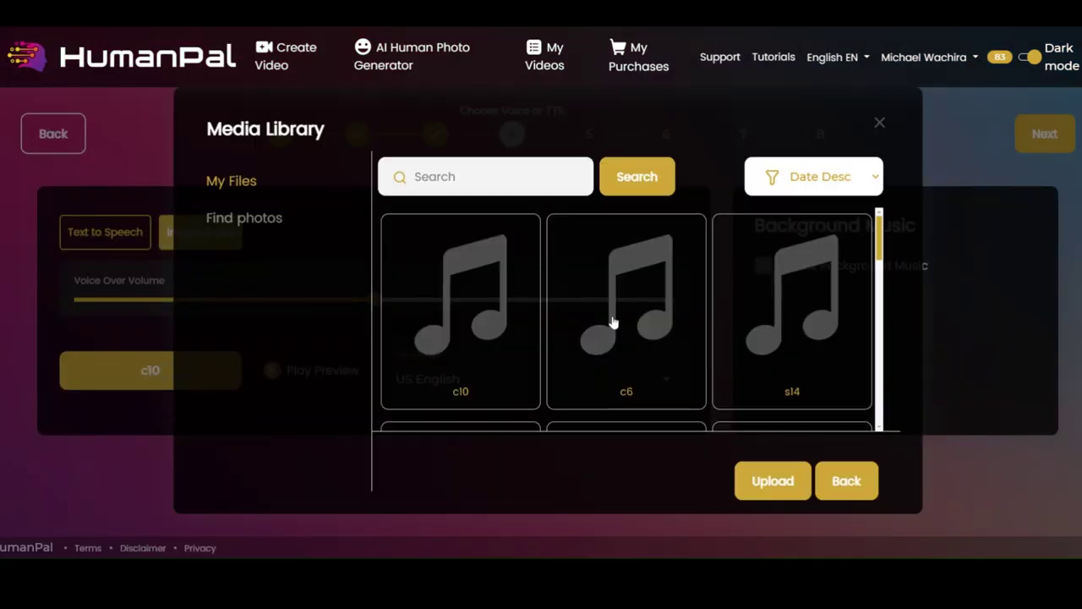
pyautogui.click(495, 347)
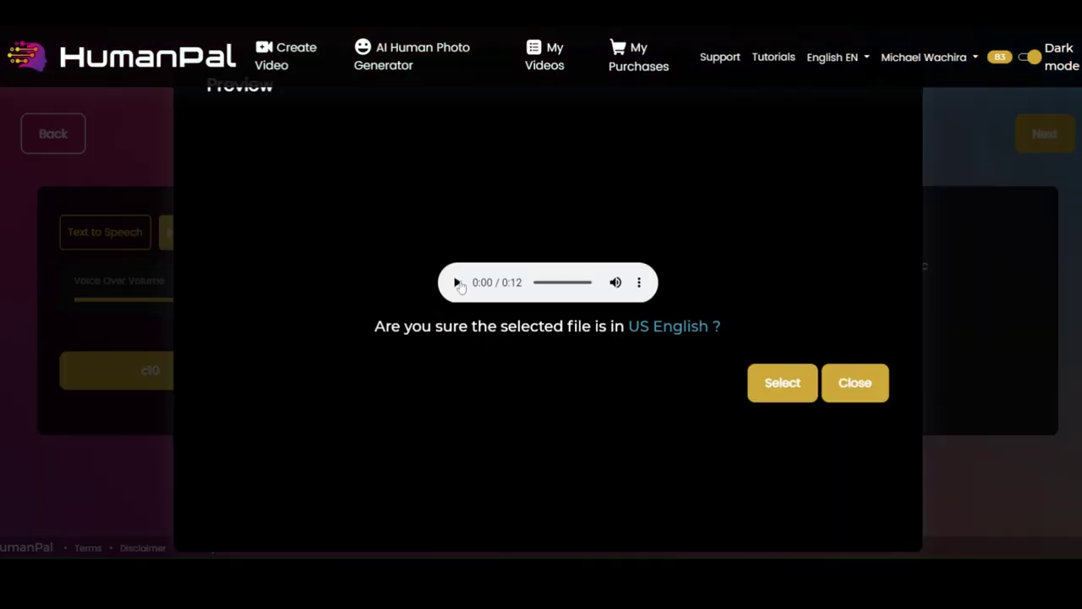
pyautogui.click(457, 282)
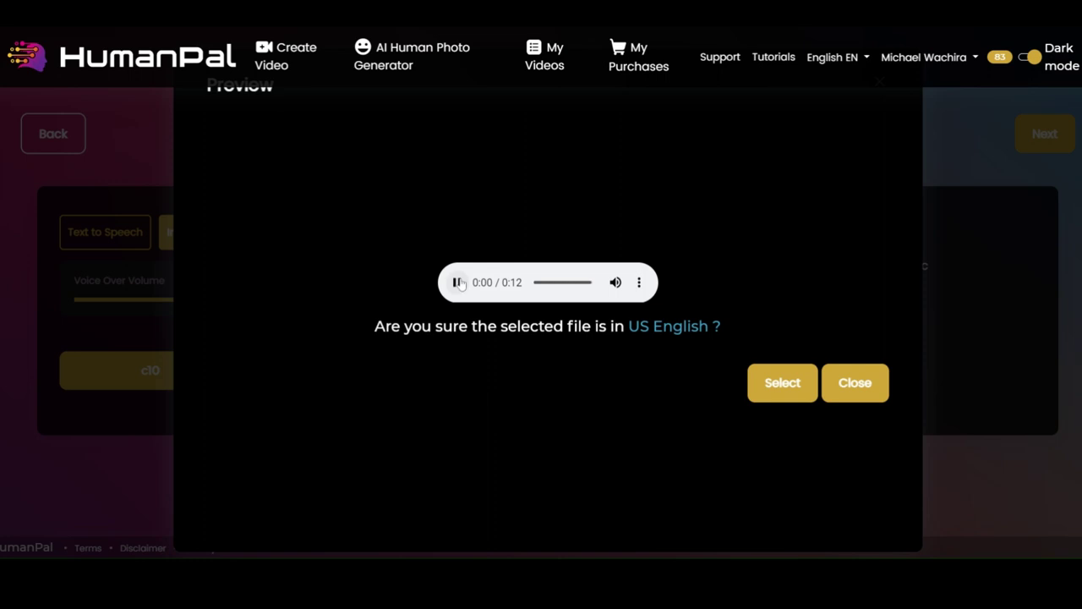
pyautogui.click(854, 383)
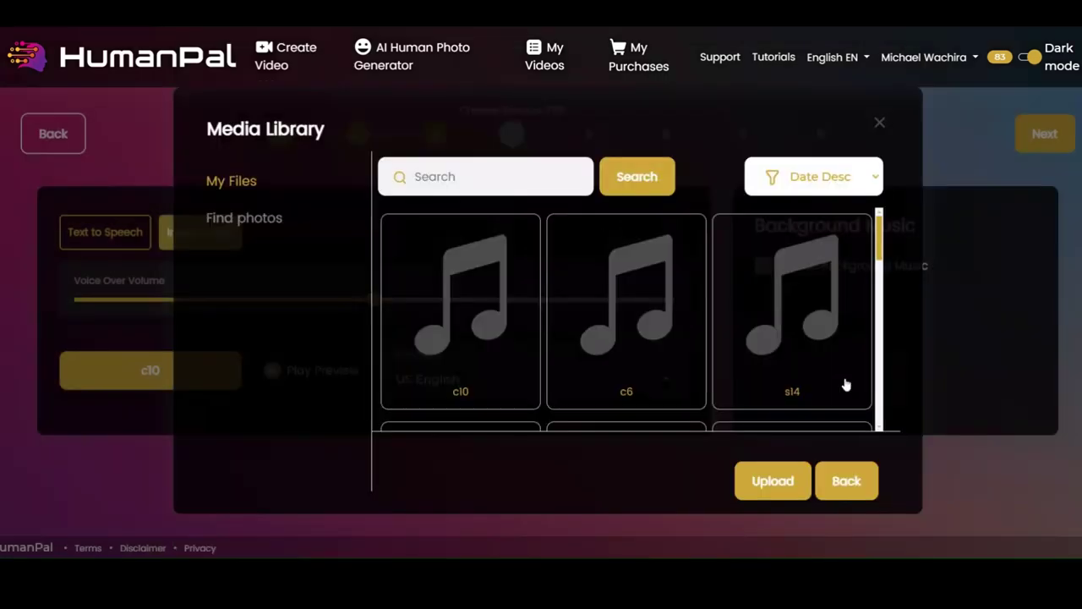
pyautogui.click(439, 317)
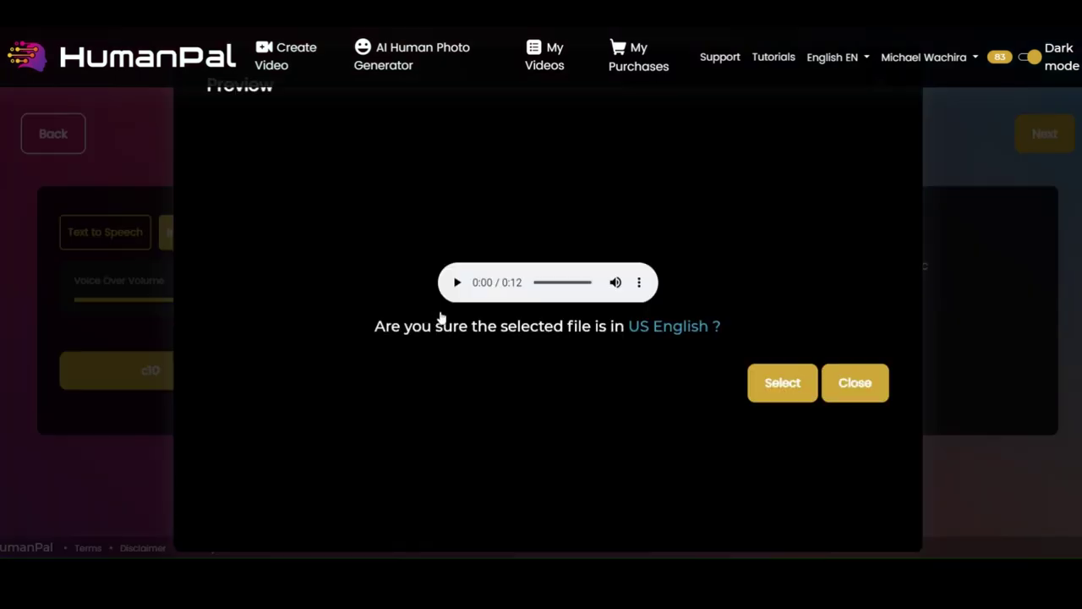
pyautogui.click(795, 386)
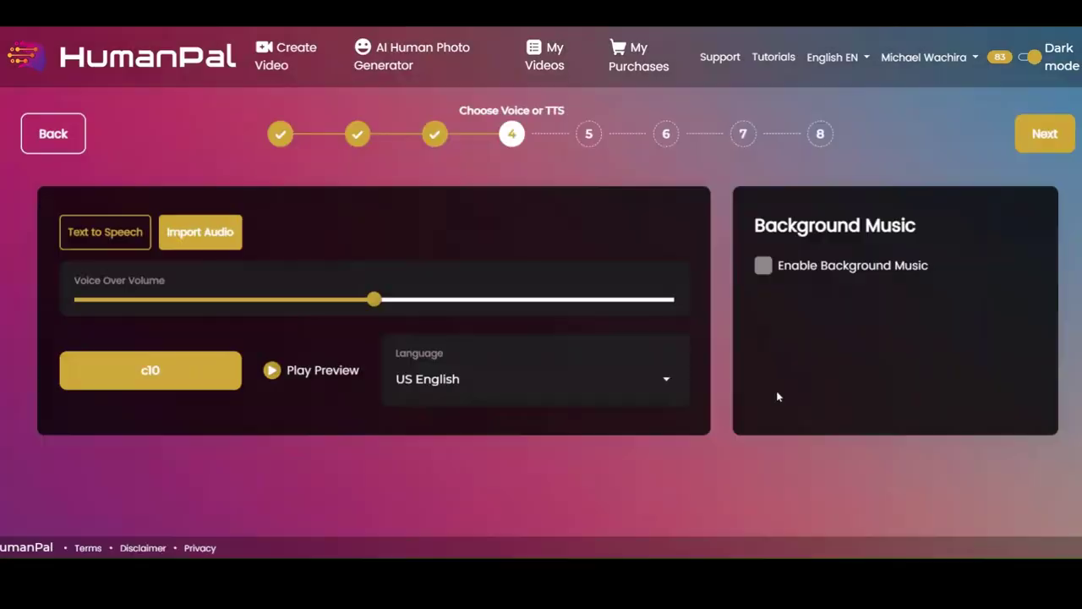
# Check the c10 audio once more, select it as the US English voice-over, and continue to the text positioning stage.
pyautogui.click(174, 382)
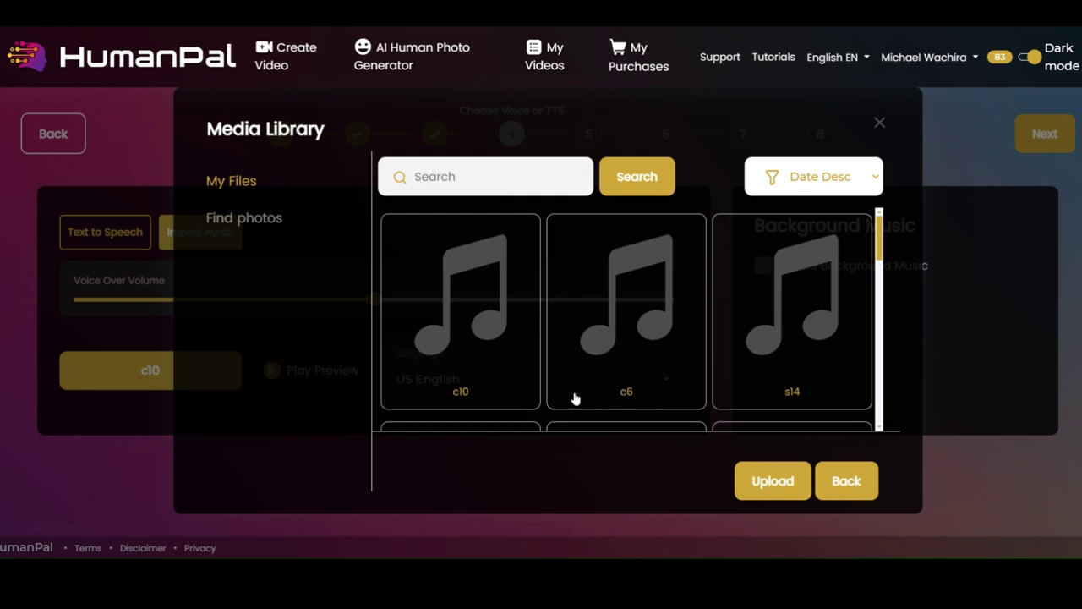
pyautogui.click(446, 307)
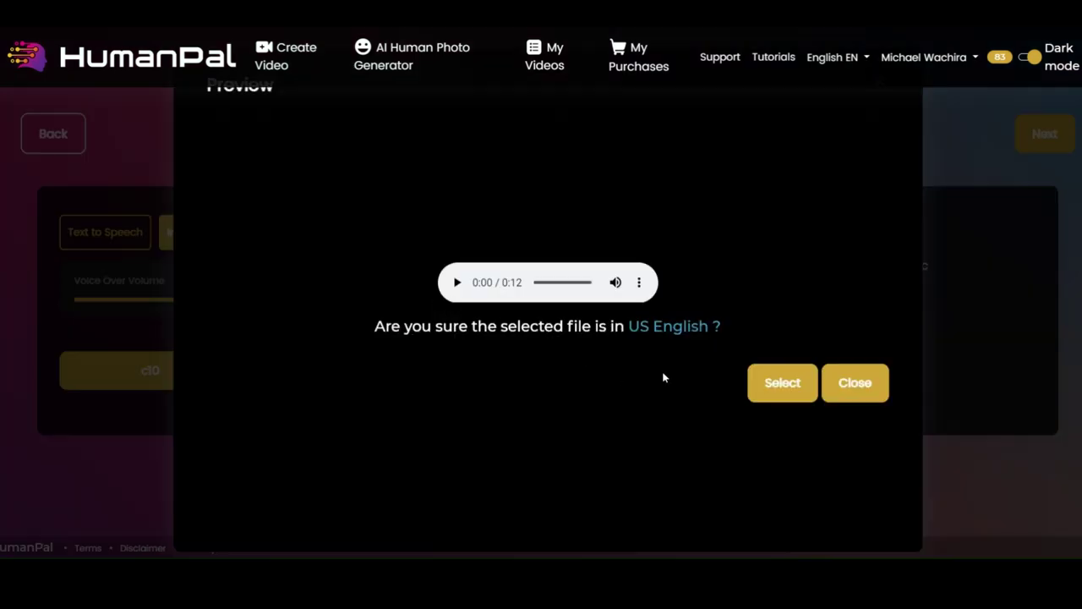
pyautogui.click(455, 284)
pyautogui.click(455, 284)
pyautogui.click(778, 389)
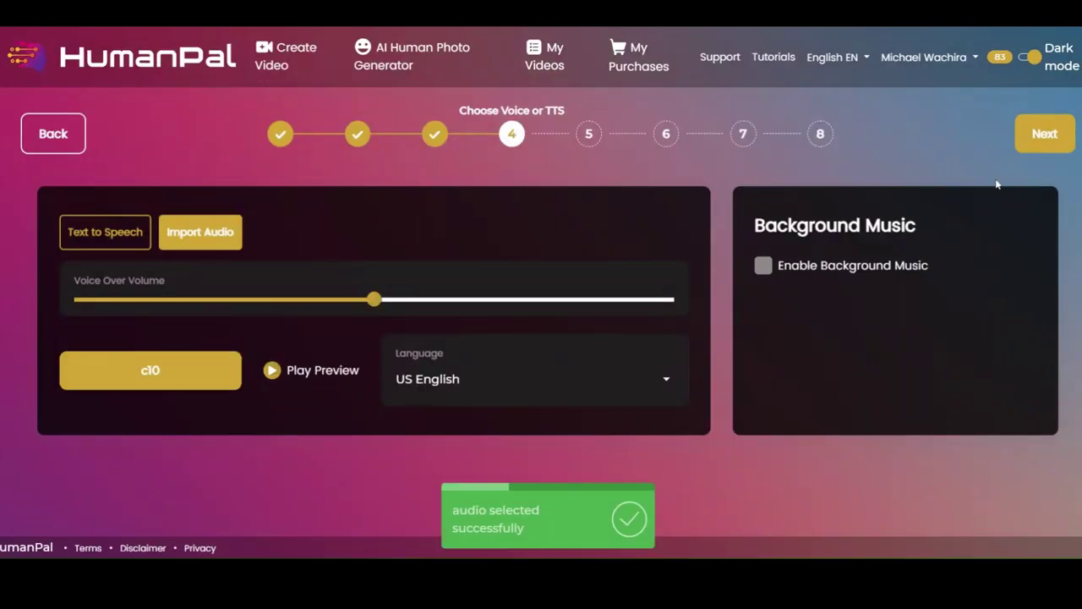
pyautogui.click(1048, 134)
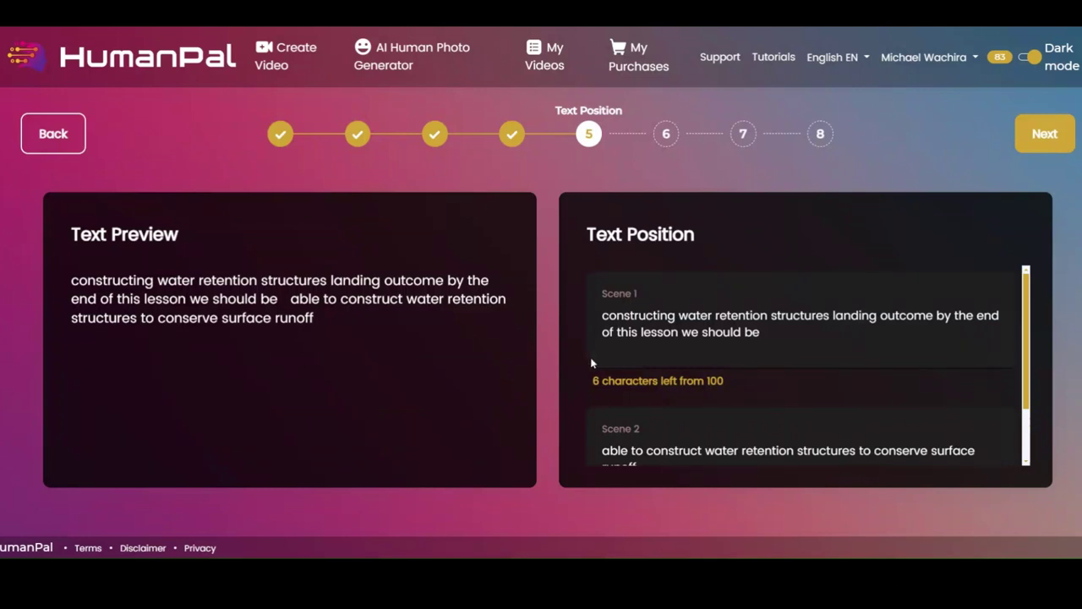
# Correct "landing" to "learning" in the Scene 1 text, review the Scene 2 text, and continue to the video settings.
pyautogui.moveTo(380, 280); pyautogui.dragTo(331, 280)
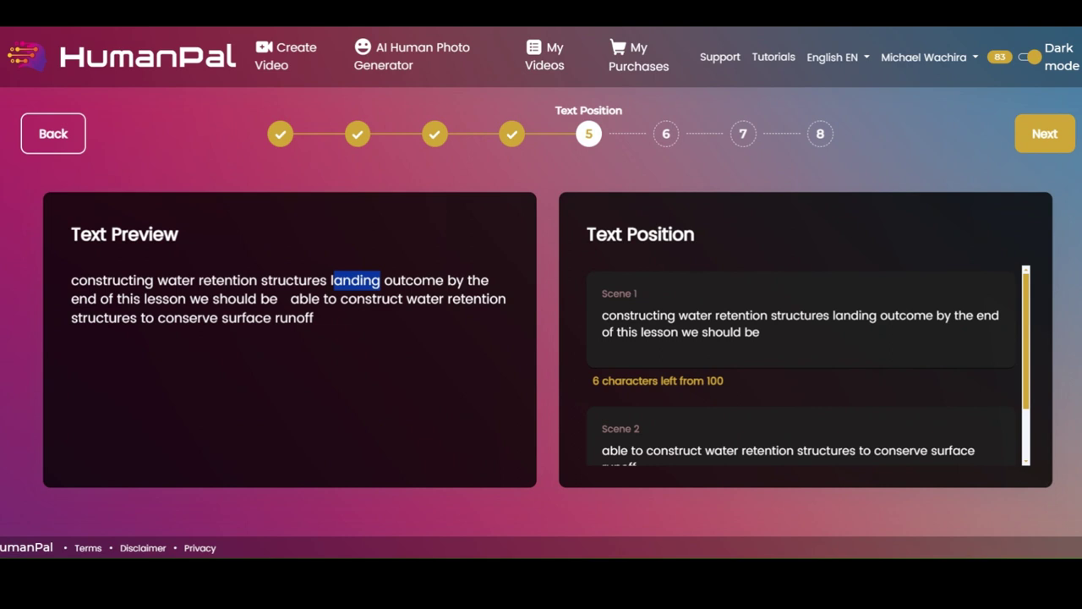
pyautogui.doubleClick(855, 316)
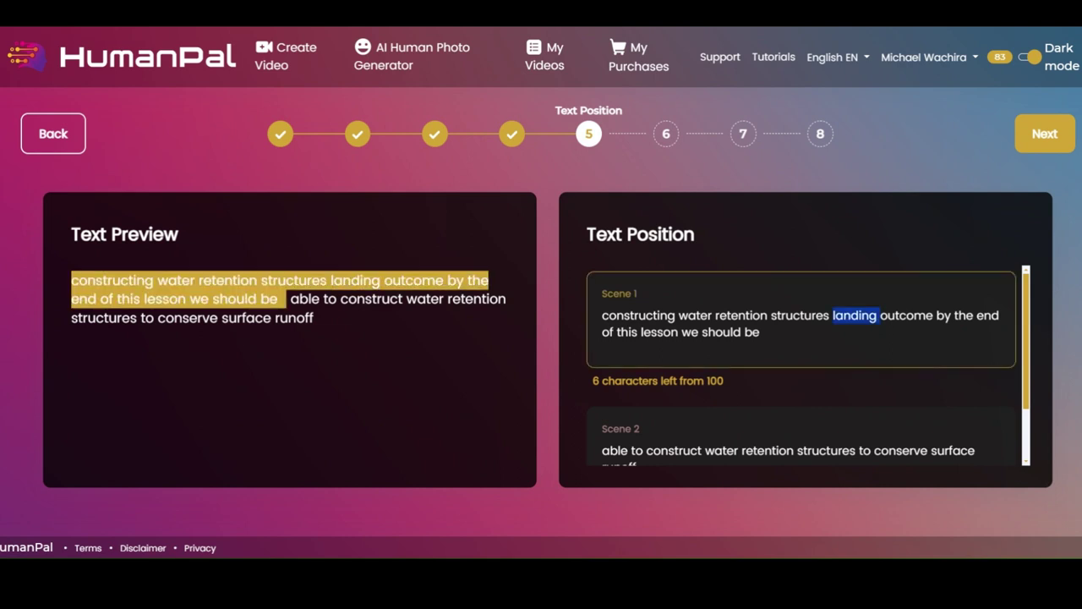
pyautogui.write('learning')
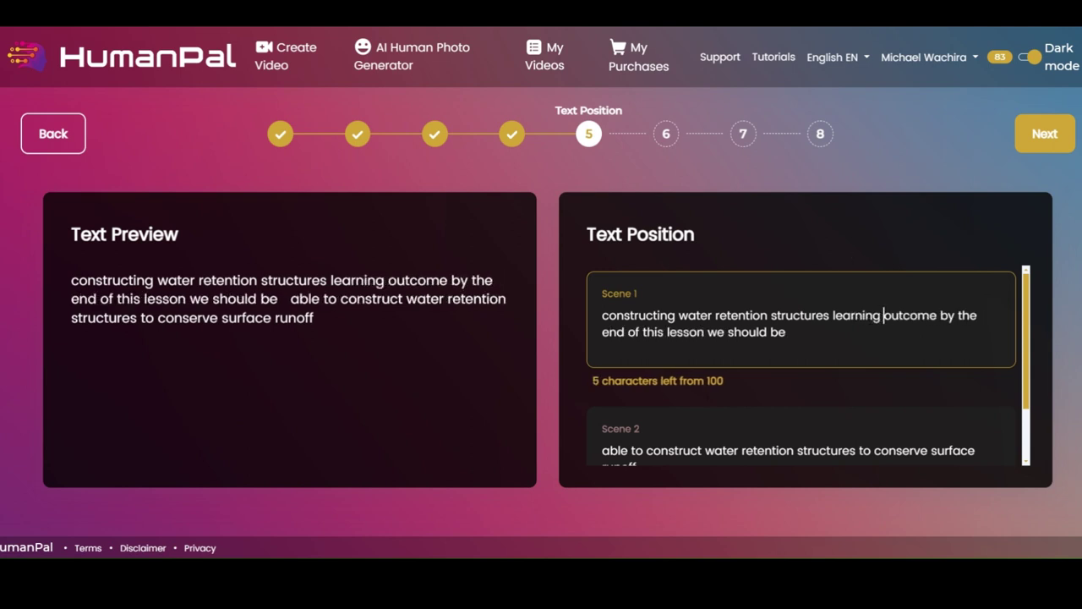
pyautogui.scroll(-2, 763, 361)
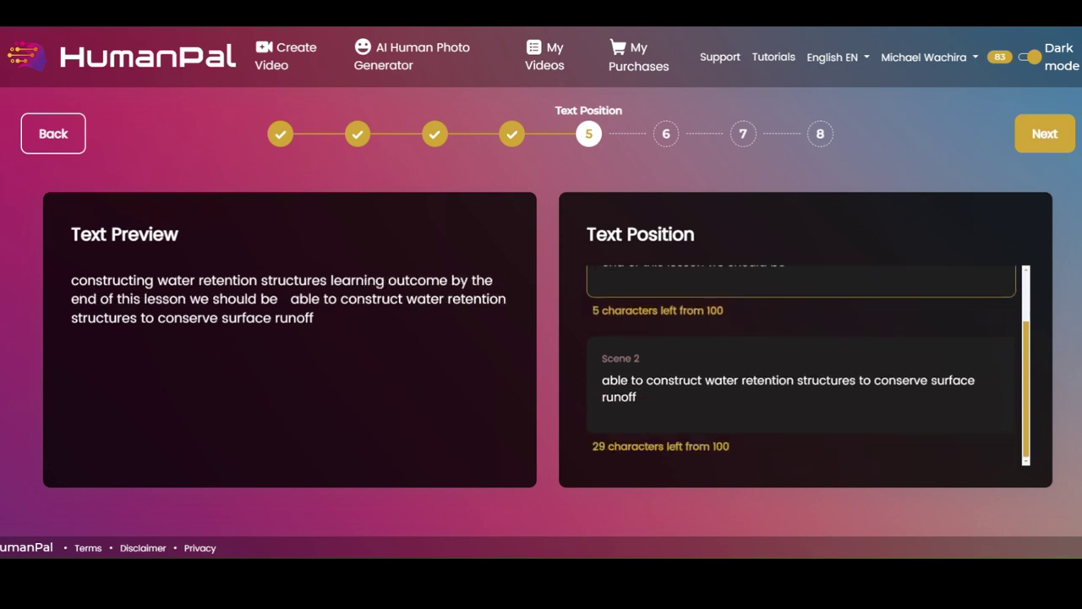
pyautogui.click(1042, 136)
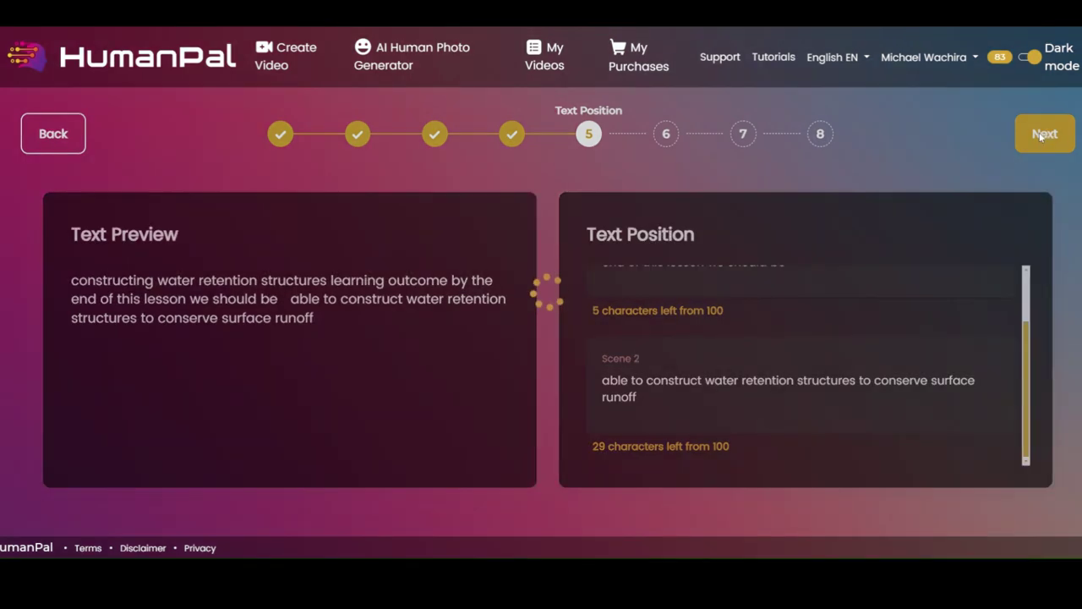
# Replace the green background with the classroom whiteboard image from the media library and continue to the scene creation stage.
pyautogui.scroll(-1, 391, 457)
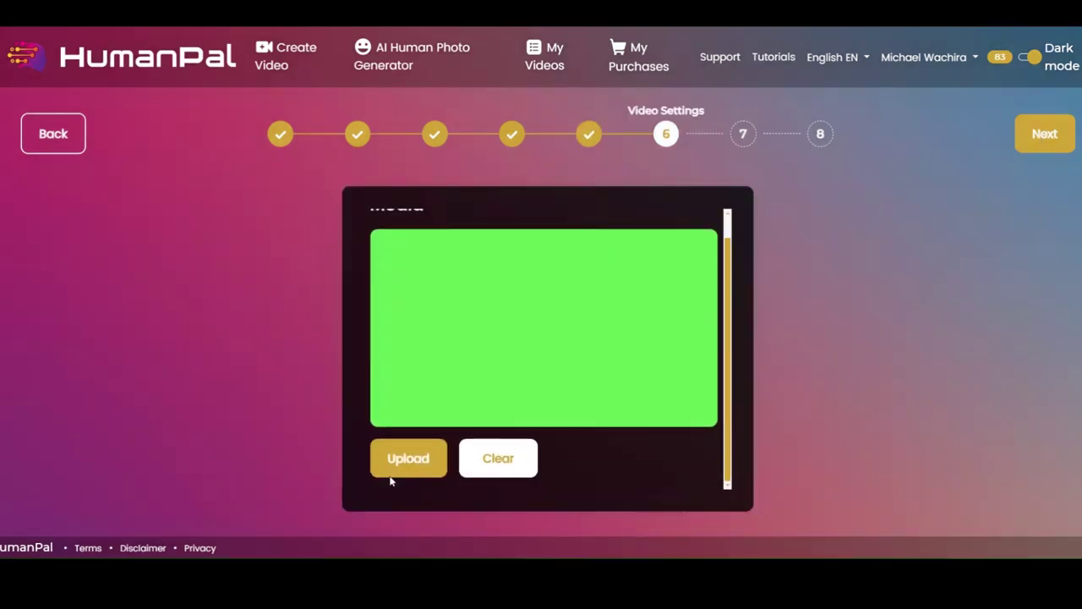
pyautogui.click(401, 465)
pyautogui.click(430, 290)
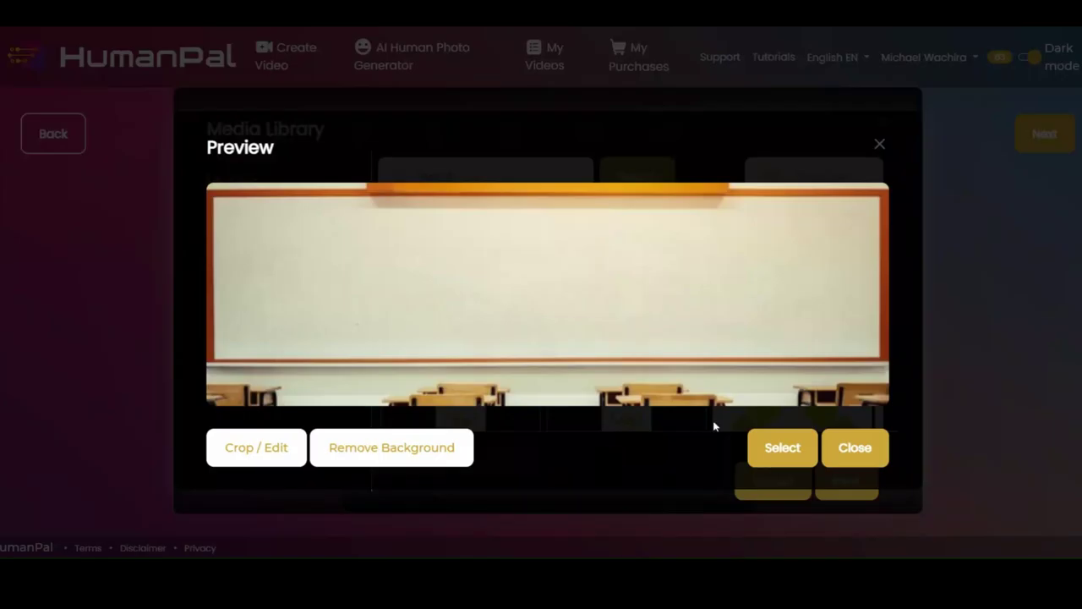
pyautogui.click(780, 449)
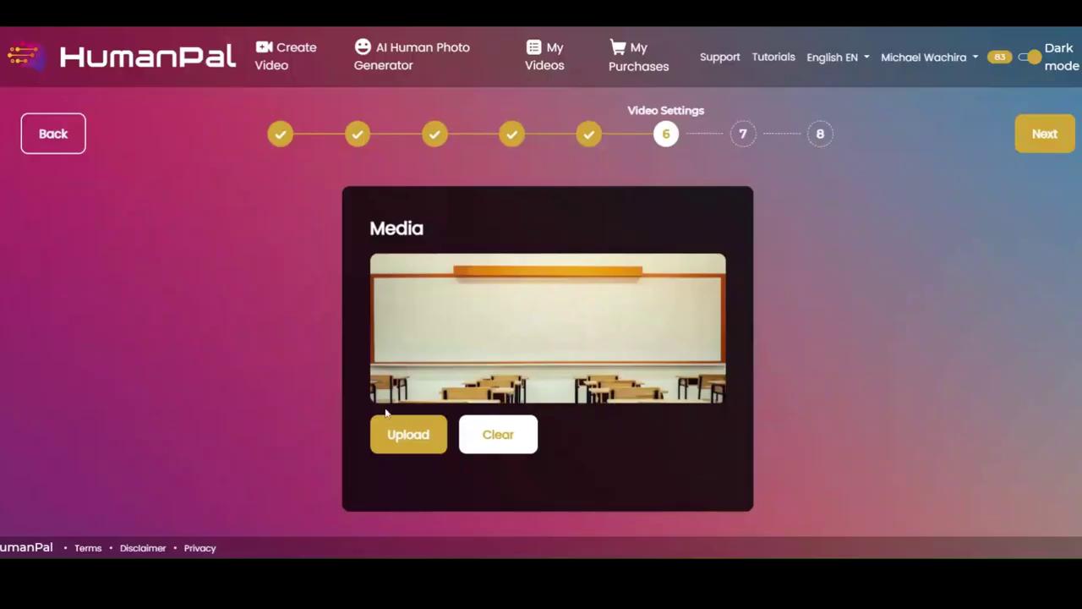
pyautogui.click(1042, 135)
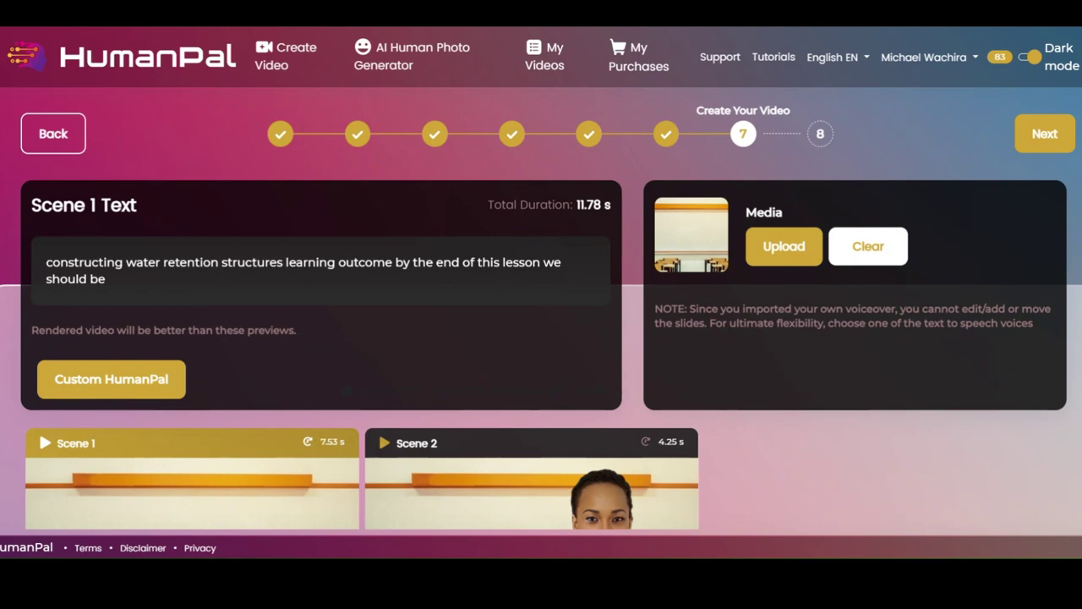
# Review the two scene previews and proceed to finalizing the video.
pyautogui.scroll(-2, 888, 271)
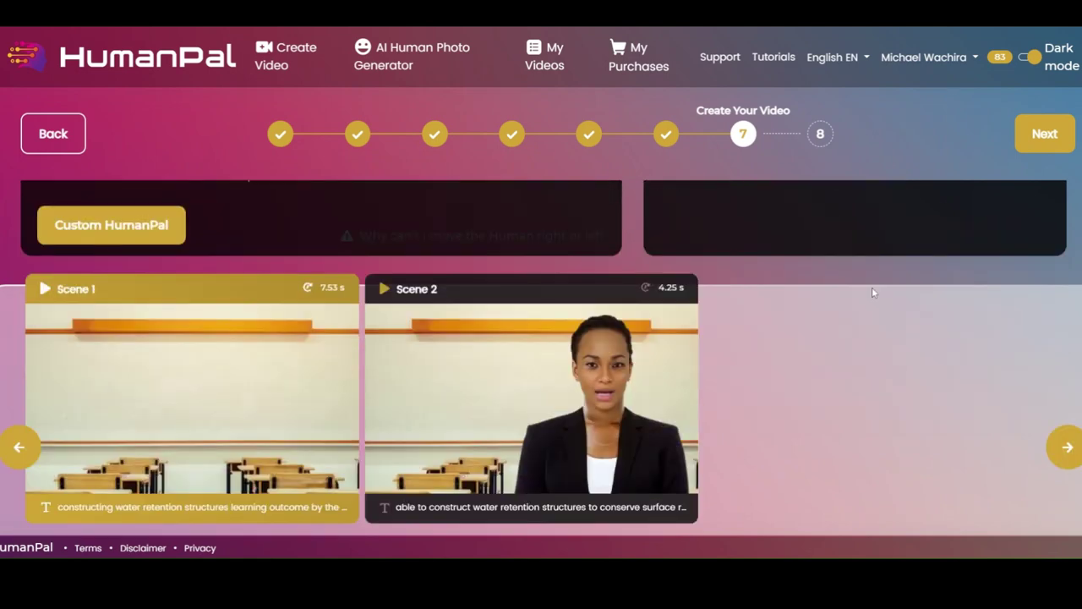
pyautogui.scroll(2, 908, 278)
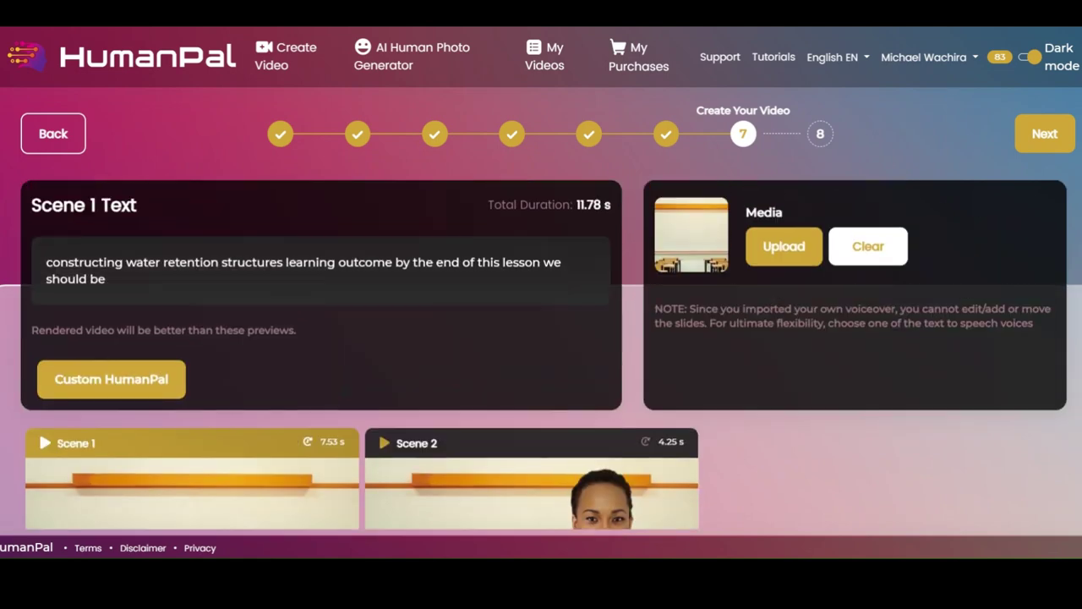
pyautogui.click(1064, 140)
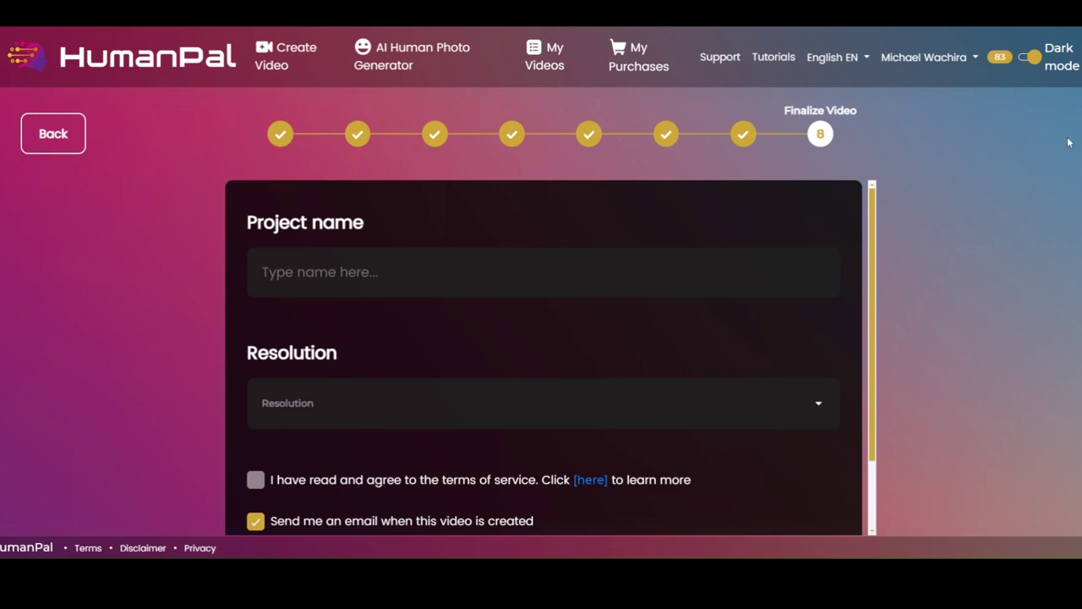
# Set the resolution to 1080p and enter "Controlling Soil Pollution lsn2 intro" as the starting project name.
pyautogui.click(642, 418)
pyautogui.click(489, 462)
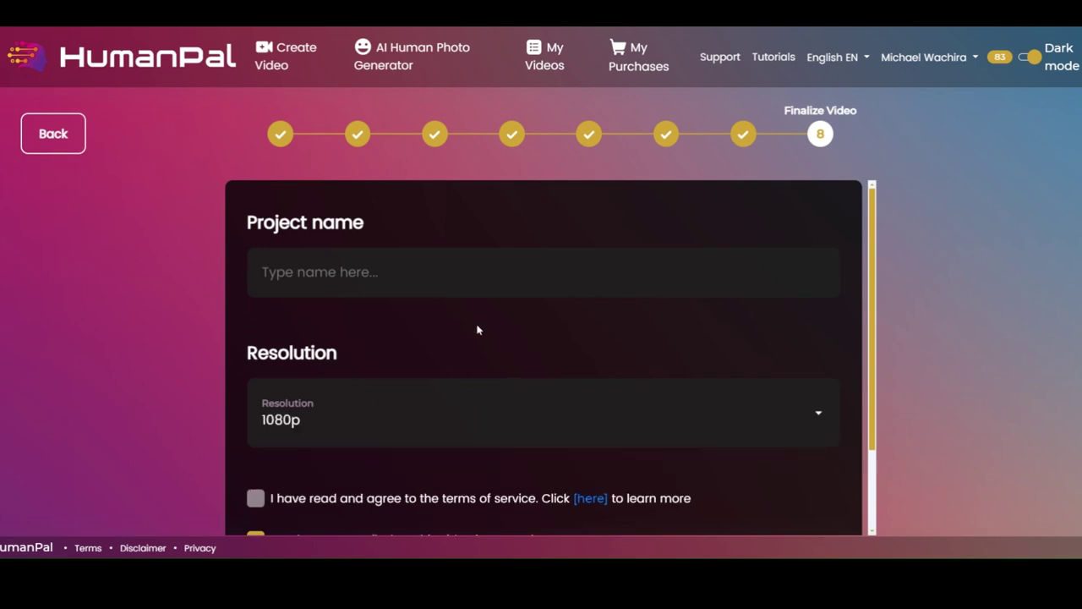
pyautogui.click(433, 287)
pyautogui.write('Controlling Soil Pollution lsn2 intro')
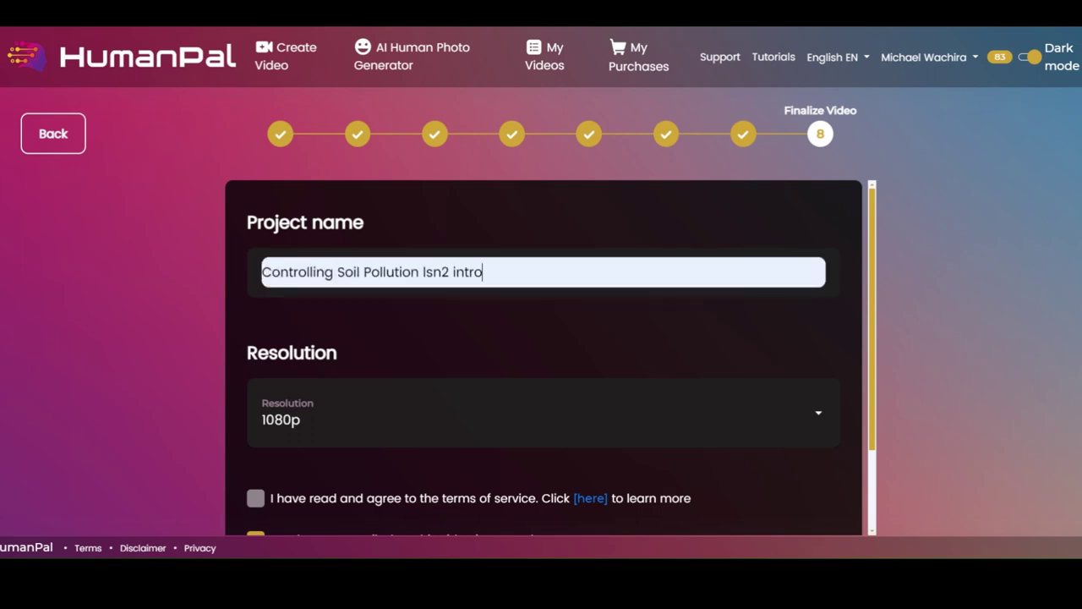
pyautogui.press('Left')
pyautogui.press('Left')
pyautogui.press('Left')
pyautogui.press('Left')
pyautogui.press('Left')
pyautogui.press('Left')
pyautogui.hotkey('shift', 'Left')
pyautogui.write('2')
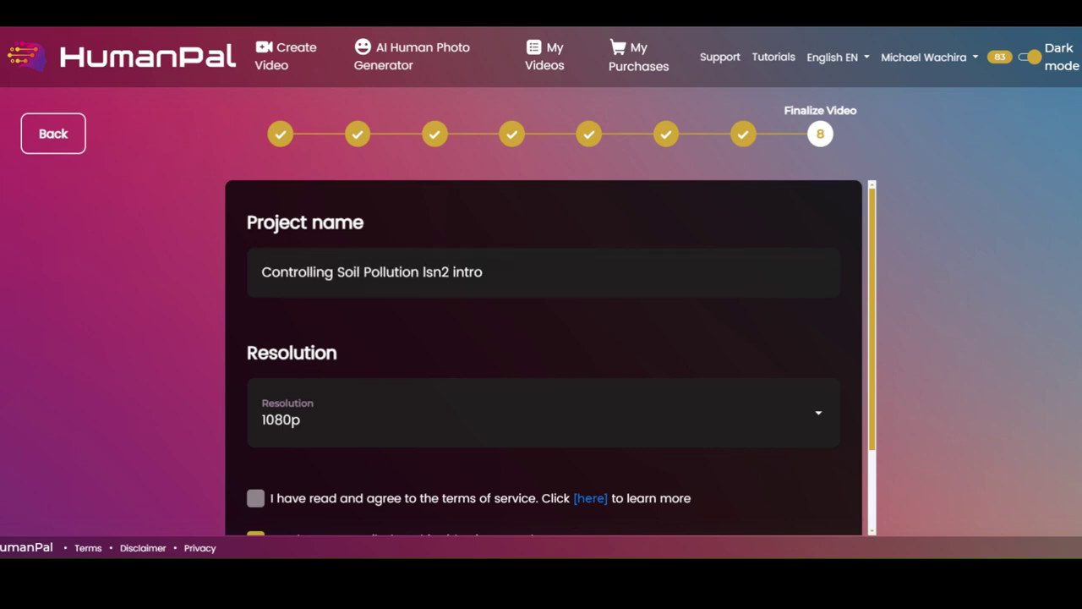
# Change the project name to "Constructing water retention structures lsn2", removing the word "intro".
pyautogui.moveTo(422, 271); pyautogui.dragTo(184, 270)
pyautogui.write('Constructing water retention structures')
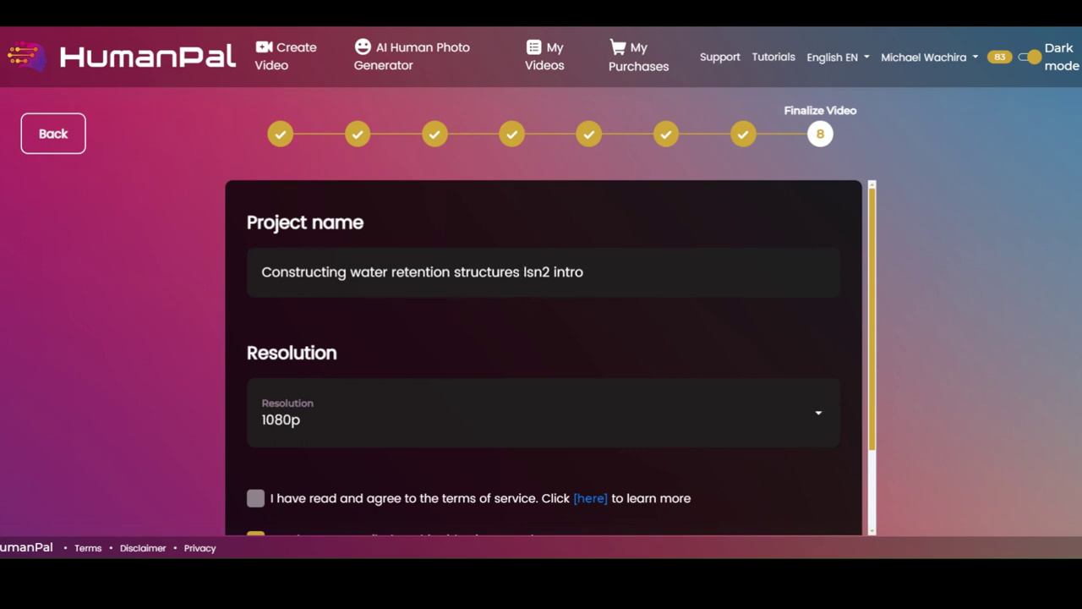
pyautogui.press('End')
pyautogui.hotkey('shift', 'Left')
pyautogui.hotkey('shift', 'Left')
pyautogui.hotkey('shift', 'Left')
pyautogui.hotkey('shift', 'Left')
pyautogui.hotkey('shift', 'Left')
pyautogui.hotkey('shift', 'Left')
pyautogui.press('BackSpace')
# Agree to the terms of service and create the video with the e-mail notification left enabled.
pyautogui.scroll(-1, 427, 460)
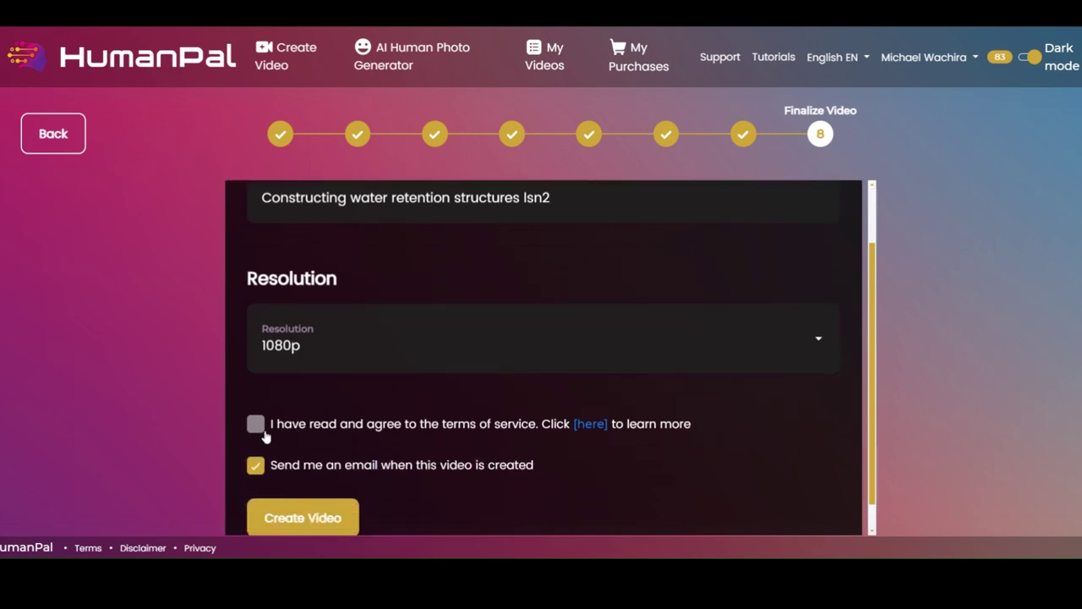
pyautogui.click(255, 425)
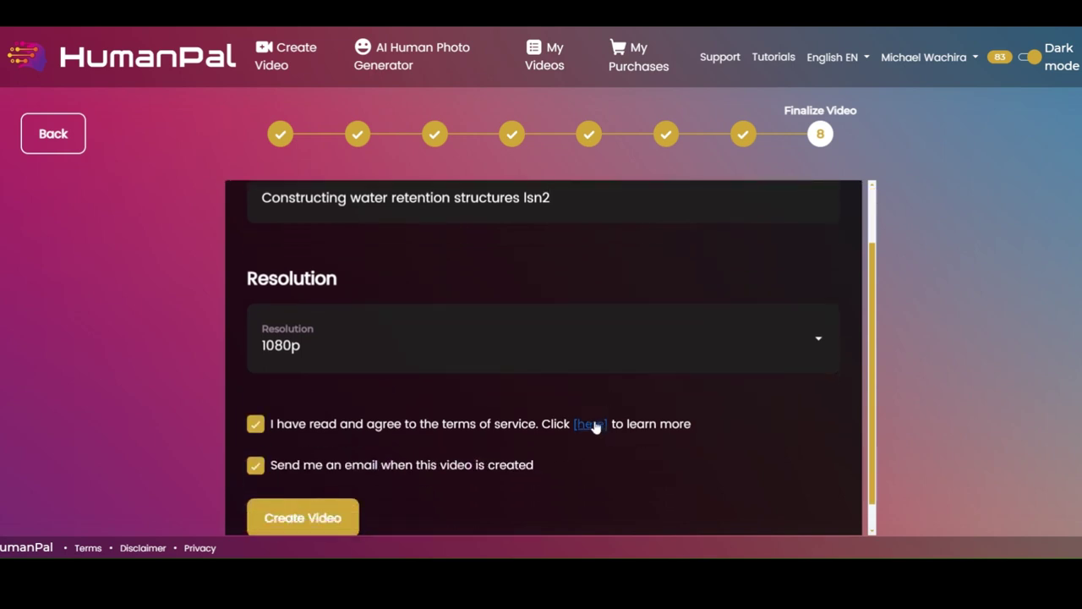
pyautogui.click(321, 516)
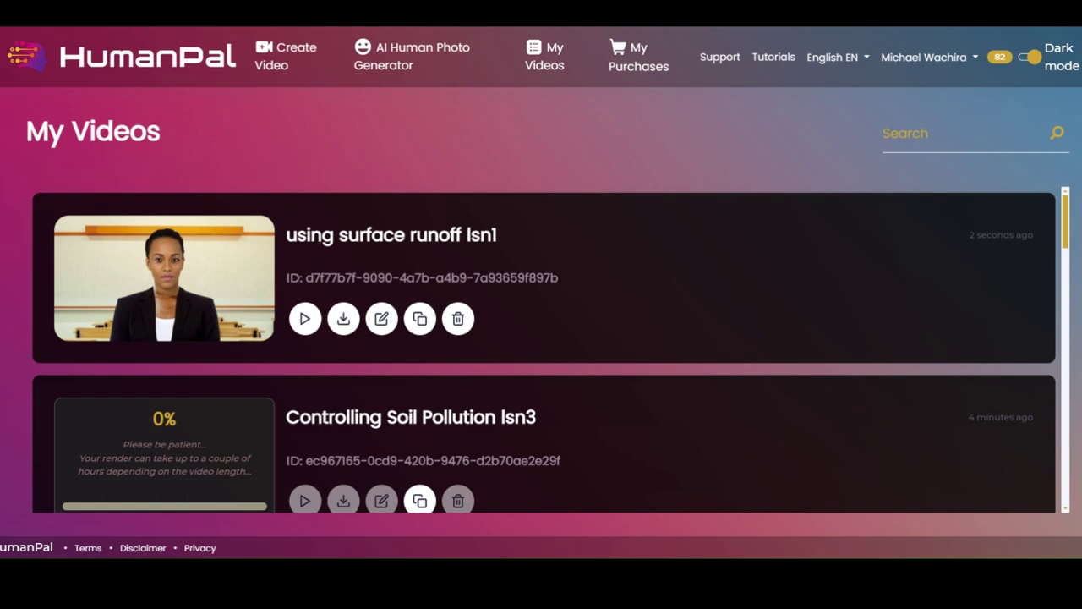
# Play the finished "Controlling Soil Pollution lsn2 edit" video in the video list, close the player and download the video.
pyautogui.scroll(-4, 511, 262)
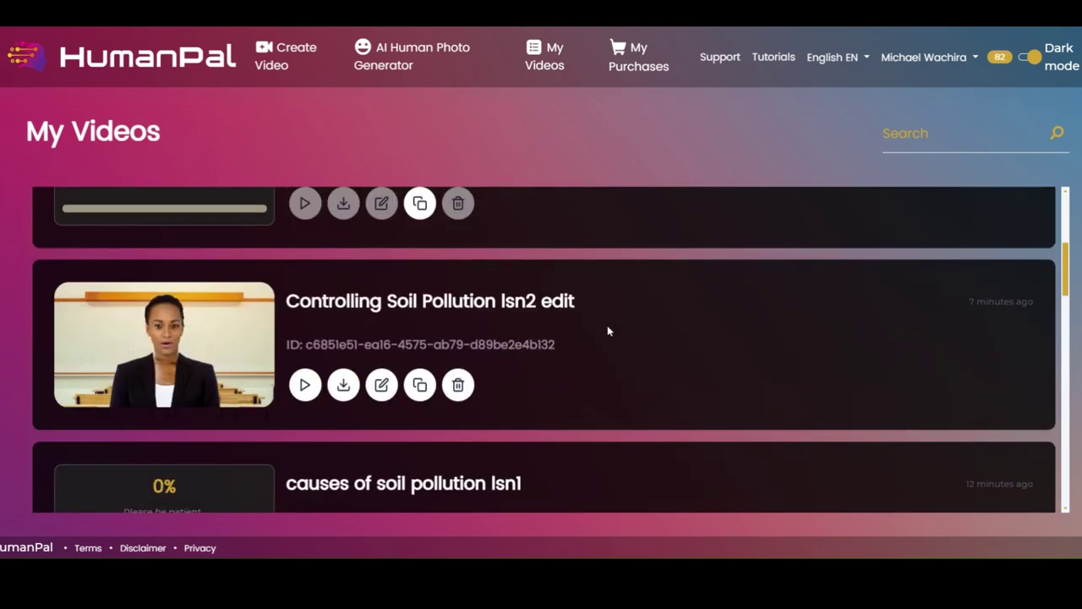
pyautogui.scroll(1, 608, 331)
pyautogui.scroll(-5, 606, 328)
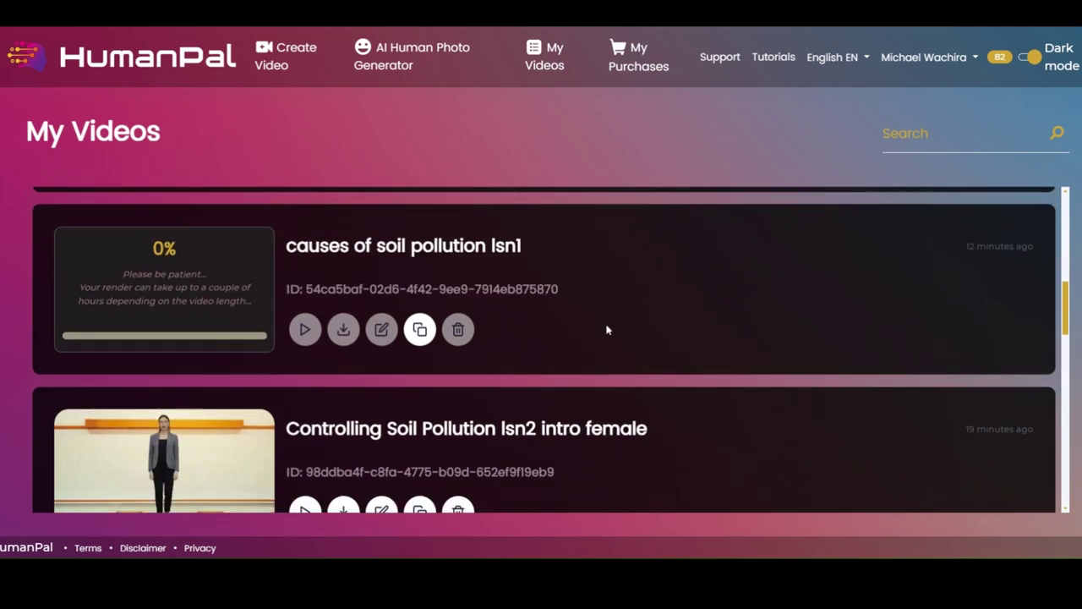
pyautogui.scroll(2, 603, 326)
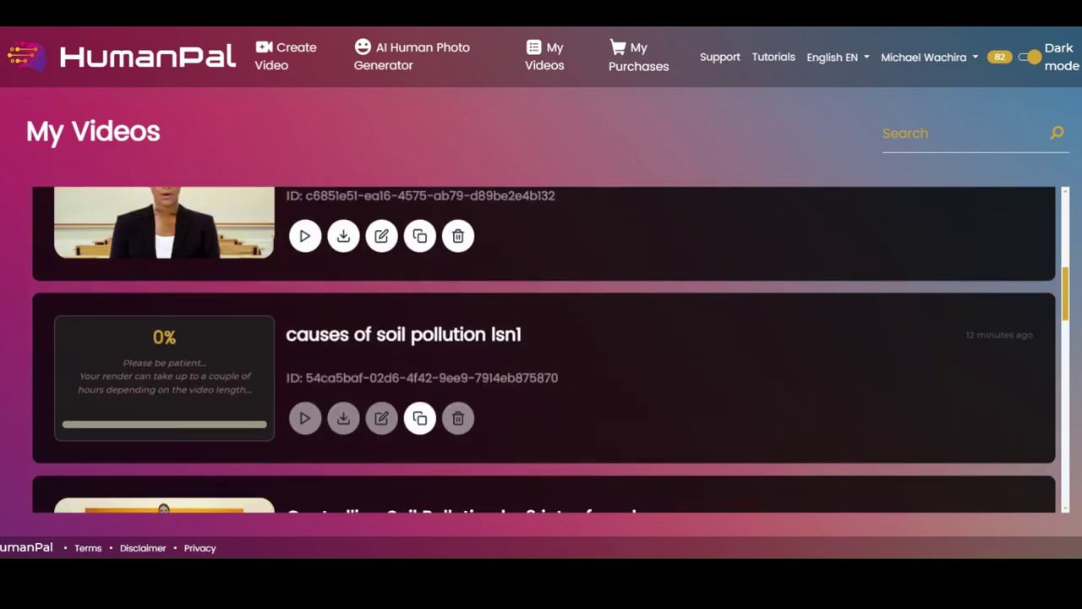
pyautogui.scroll(1, 544, 350)
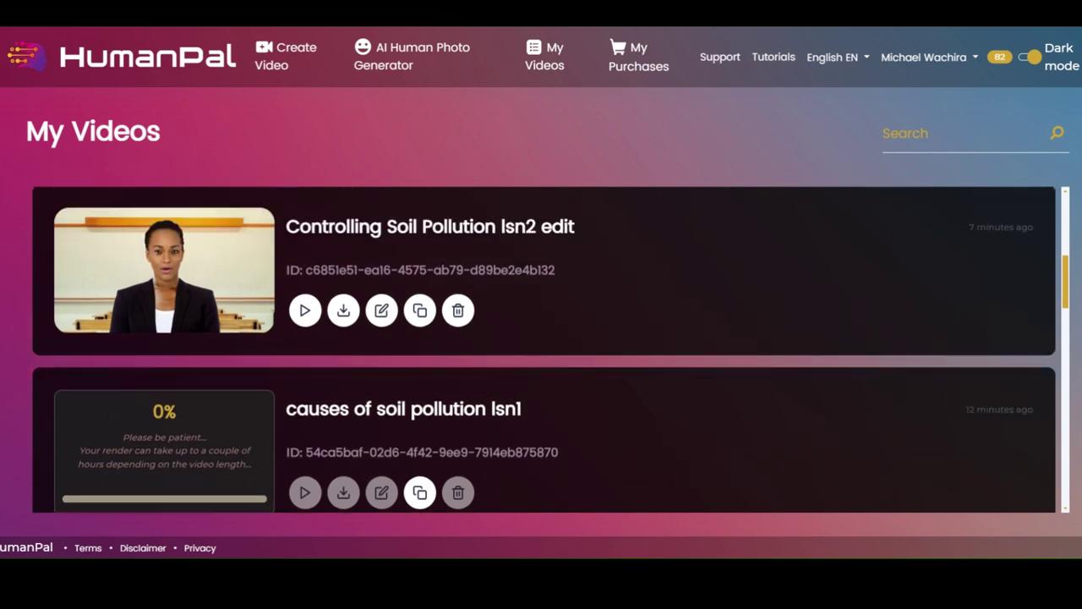
pyautogui.scroll(2, 448, 375)
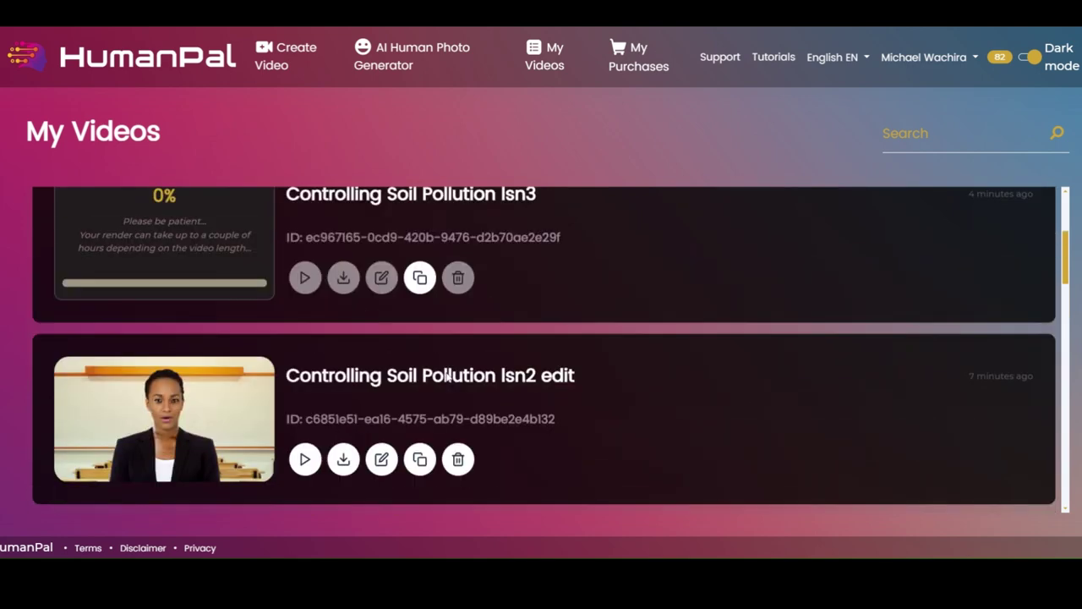
pyautogui.click(305, 460)
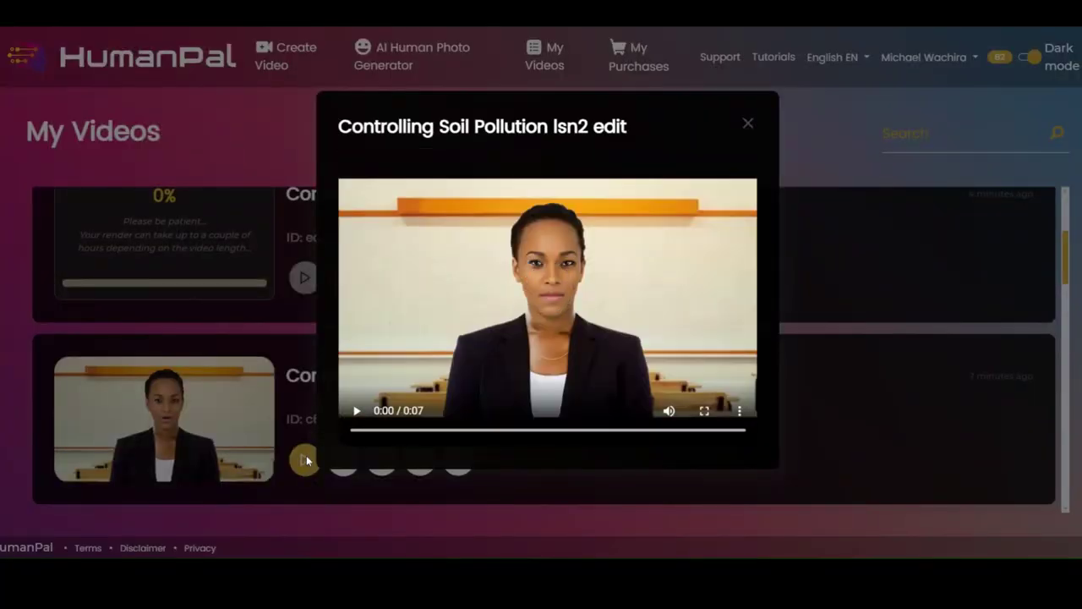
pyautogui.click(356, 411)
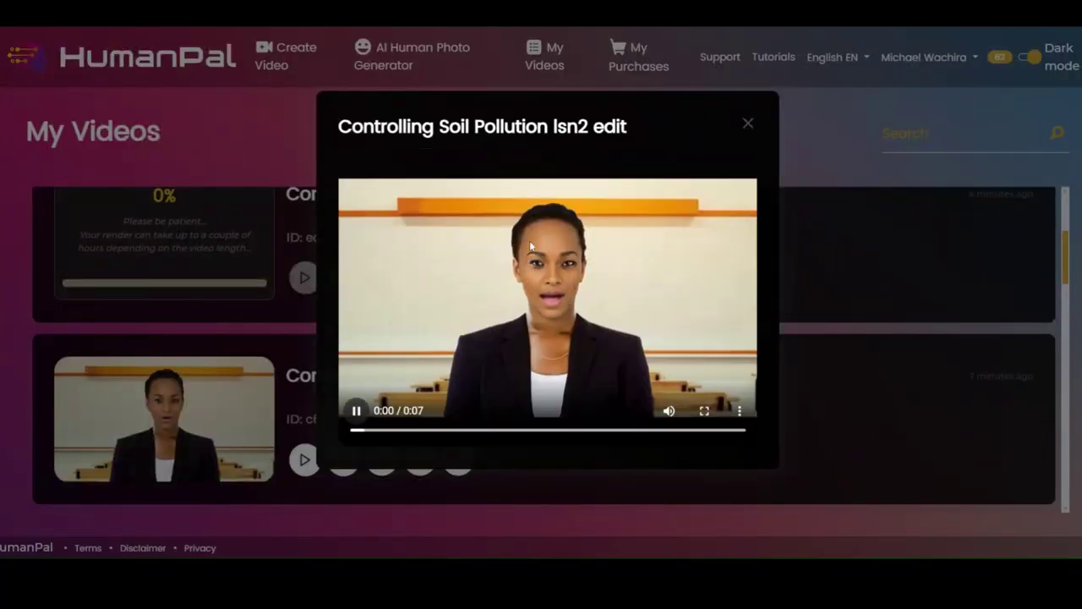
pyautogui.click(746, 123)
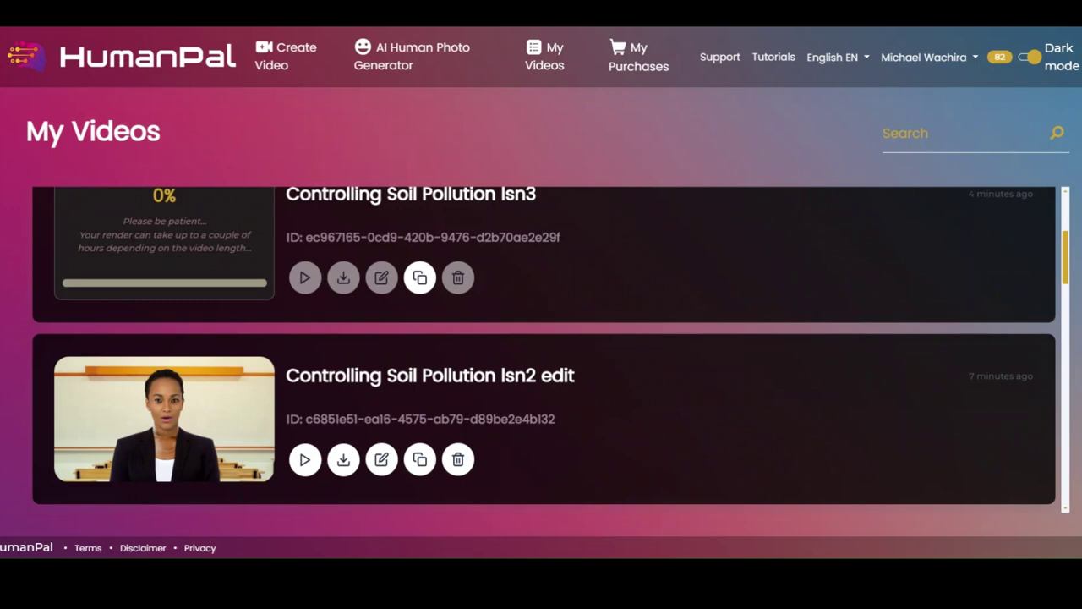
pyautogui.click(344, 459)
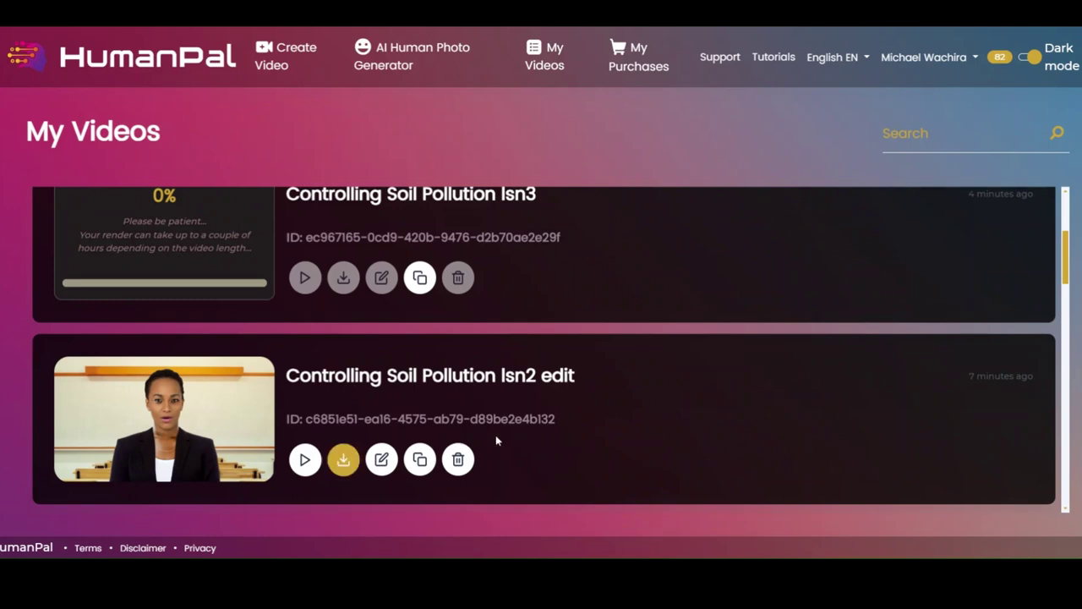
# Look through the older videos in the list, from "causes of soil pollution lsn1" down to "Sample i".
pyautogui.scroll(-2, 496, 439)
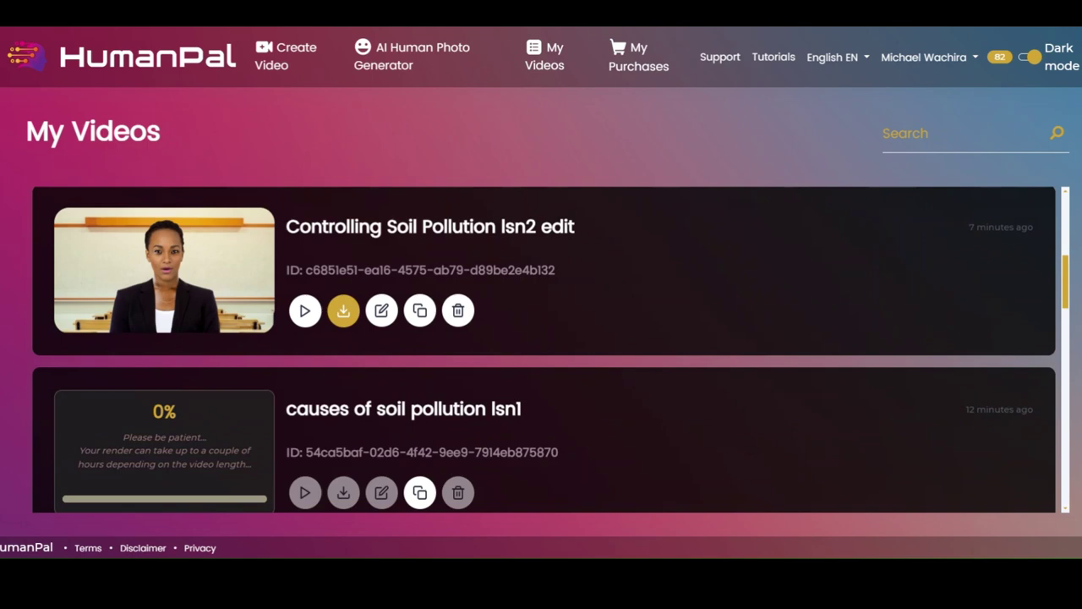
pyautogui.scroll(-4, 496, 439)
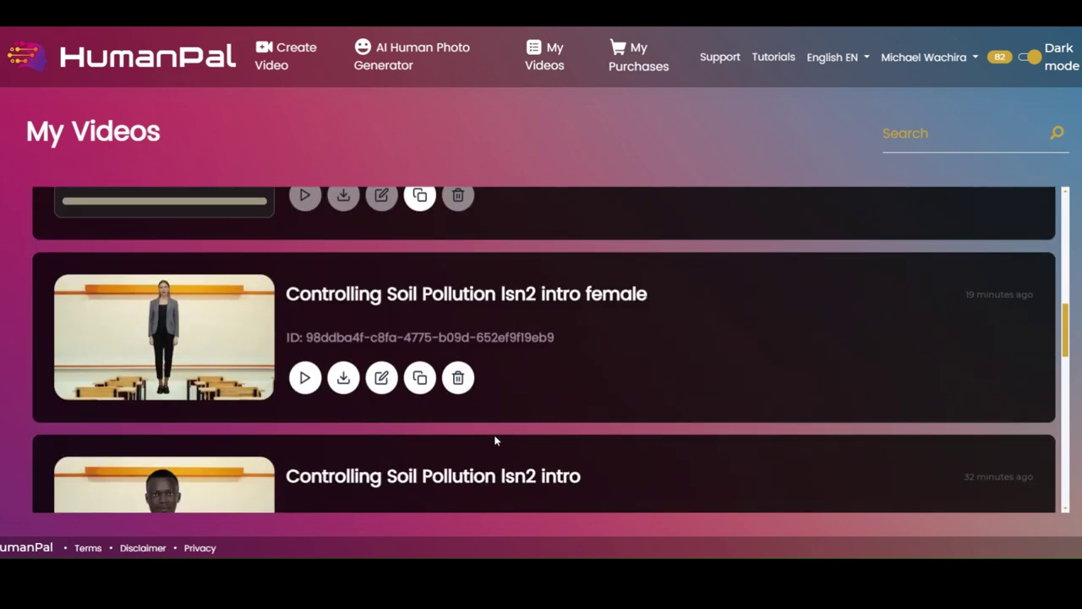
pyautogui.scroll(-2, 495, 440)
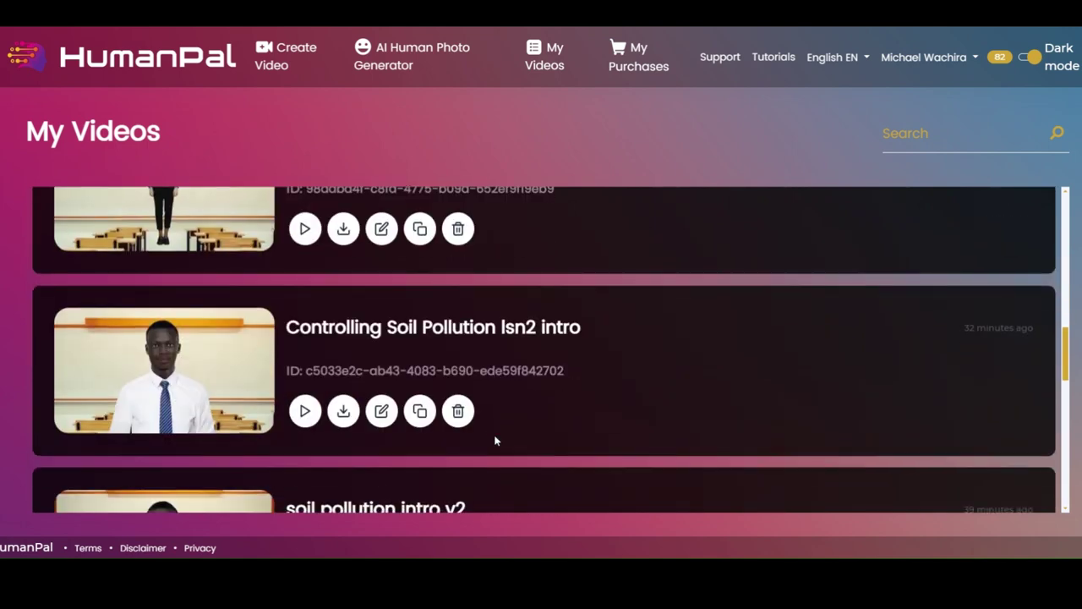
pyautogui.scroll(-3, 496, 441)
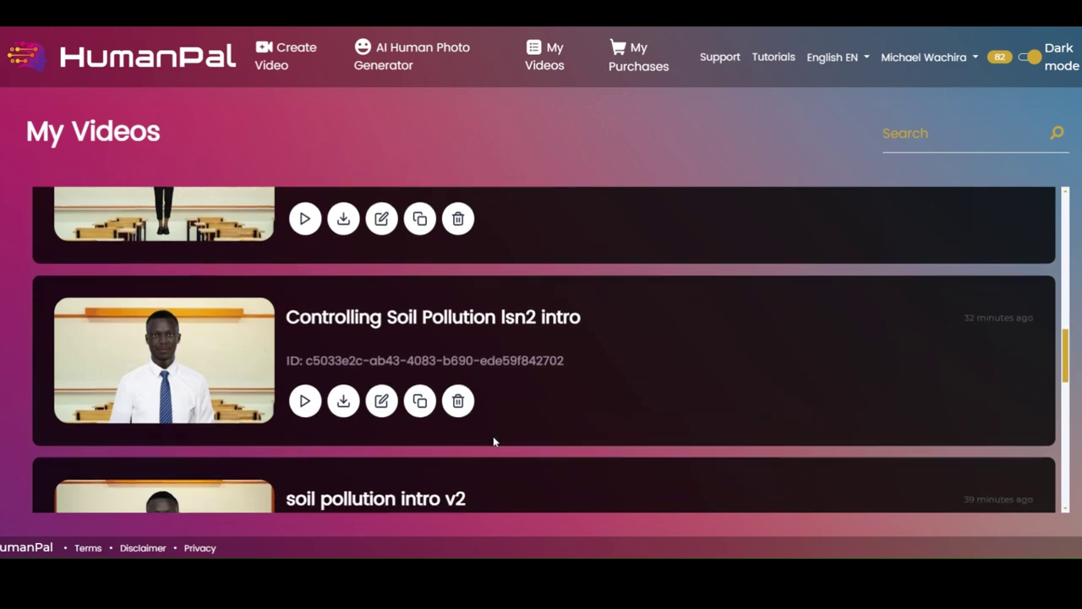
pyautogui.scroll(-3, 494, 441)
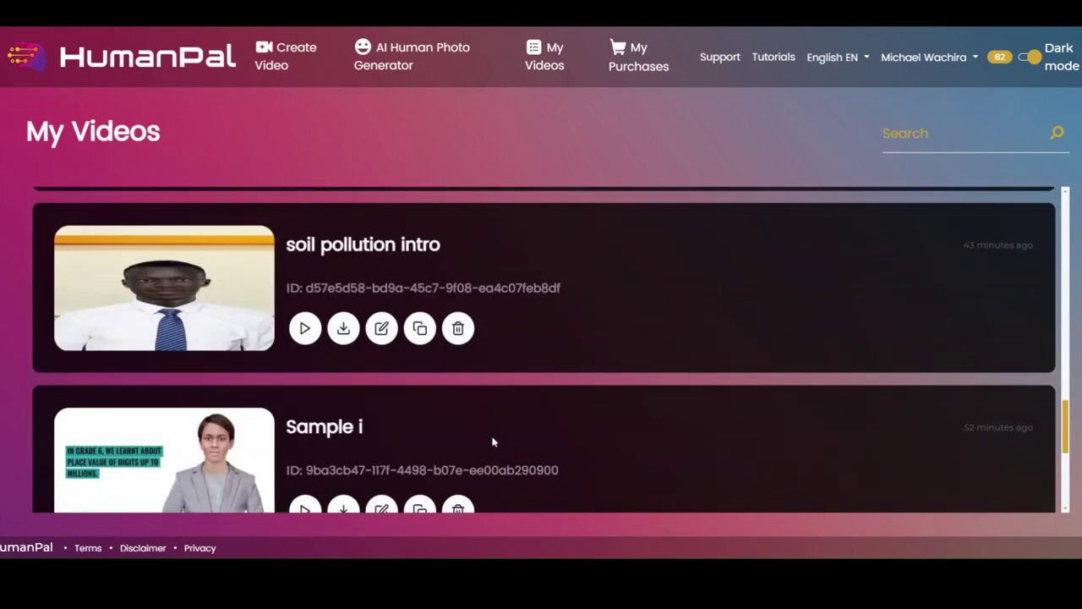
pyautogui.scroll(5, 494, 442)
pyautogui.scroll(-4, 493, 441)
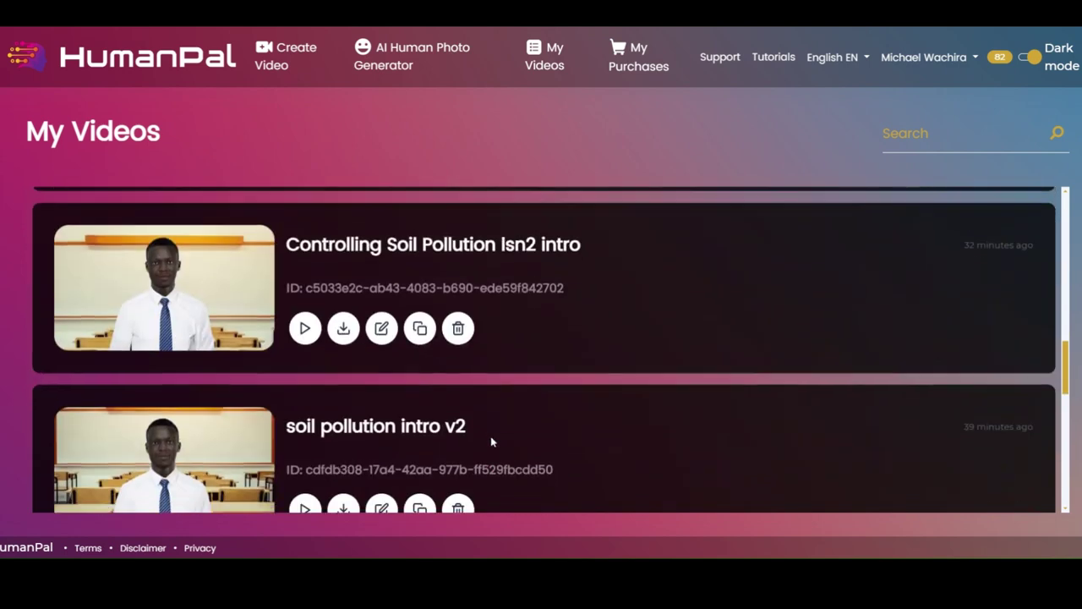
pyautogui.scroll(-2, 492, 441)
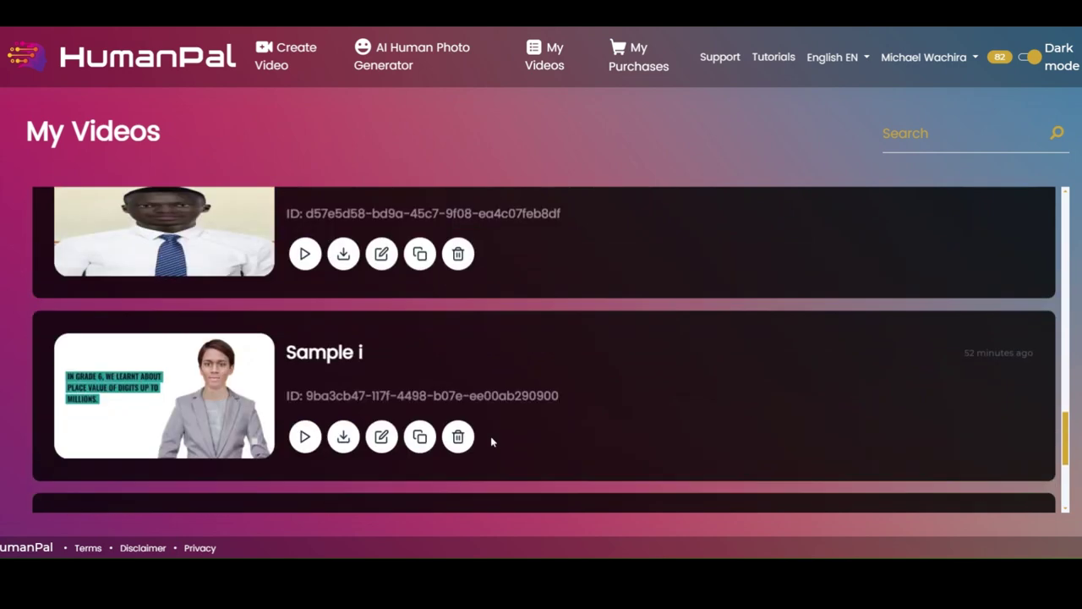
# Download the "using surface runoff lsn1" video from the start of the video list.
pyautogui.scroll(10, 490, 434)
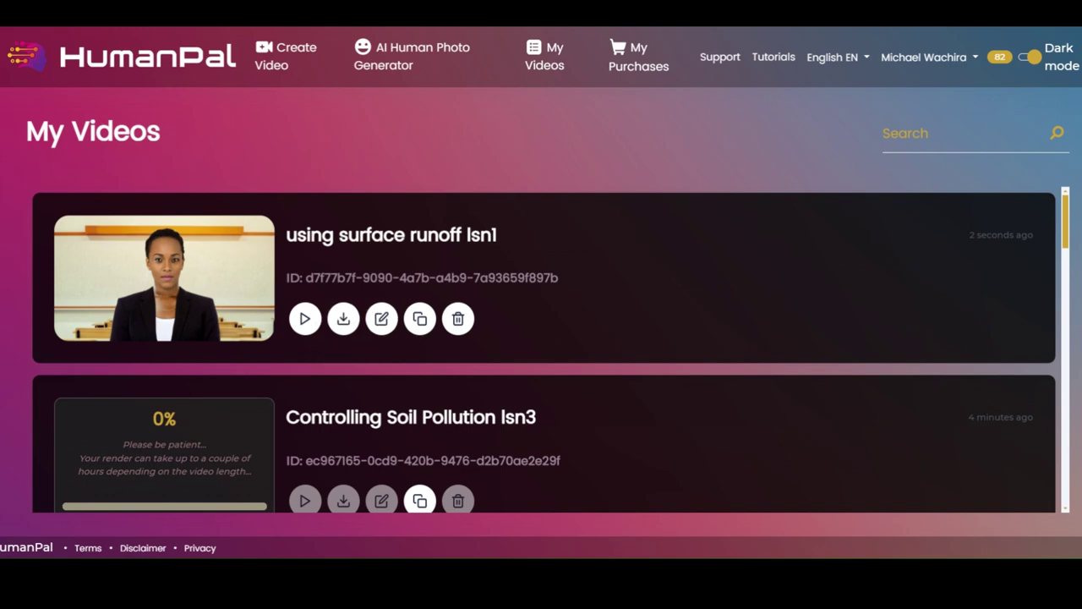
pyautogui.moveTo(499, 235); pyautogui.dragTo(284, 238)
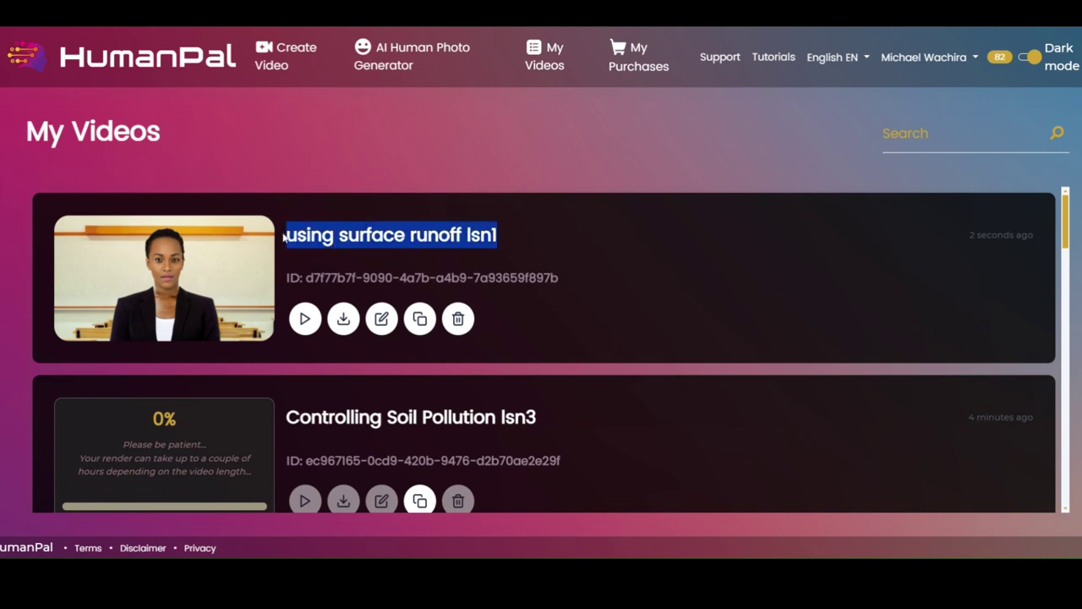
pyautogui.click(343, 321)
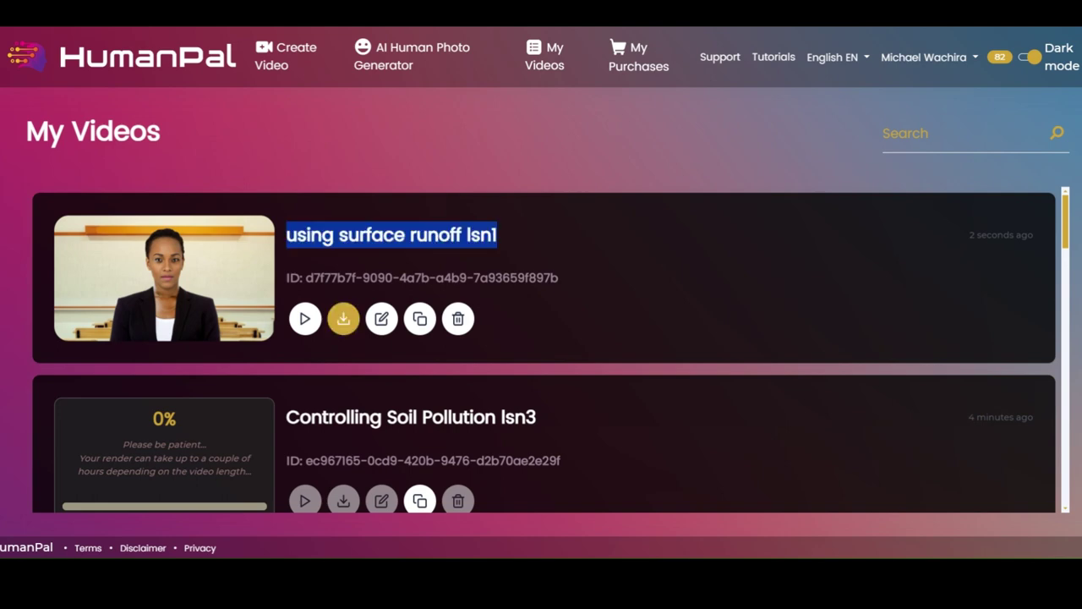
# Check the render status of the listed videos, including "Controlling Soil Pollution lsn3" and "causes of soil pollution lsn1".
pyautogui.scroll(-4, 725, 464)
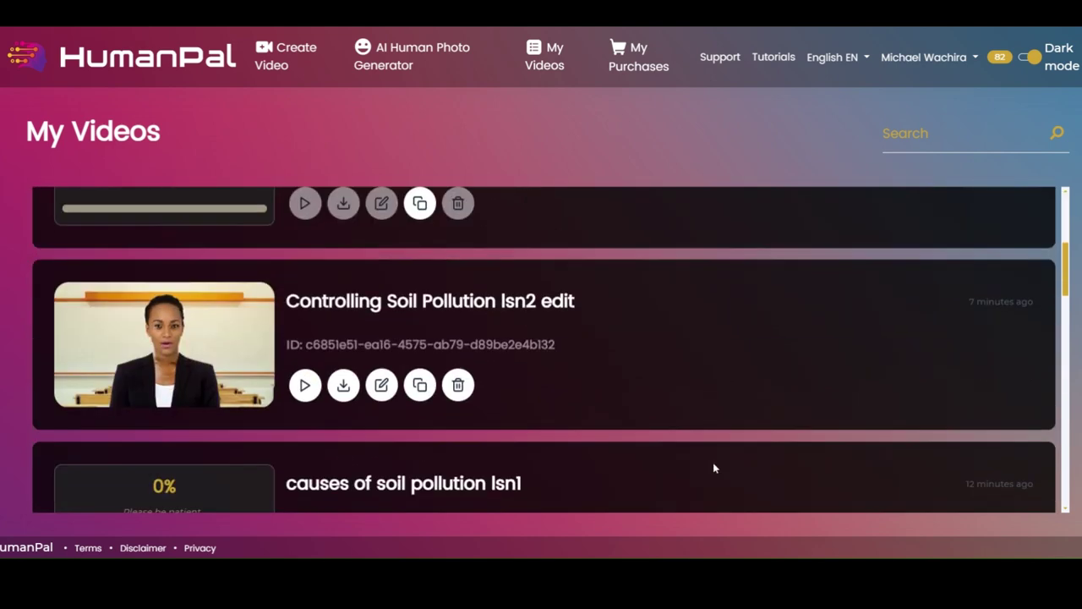
pyautogui.scroll(-3, 713, 467)
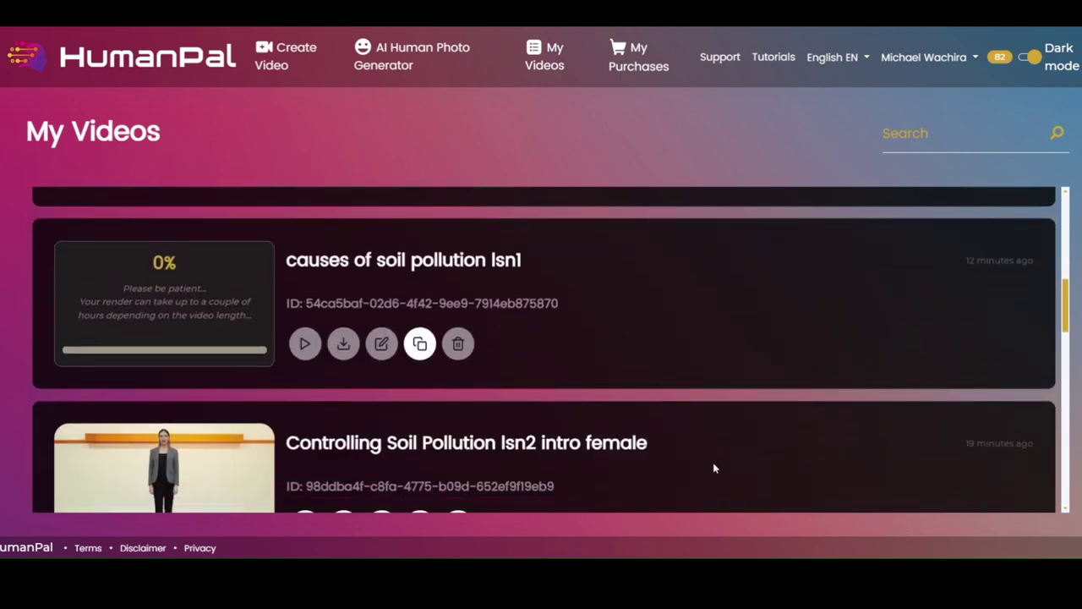
pyautogui.scroll(-3, 713, 468)
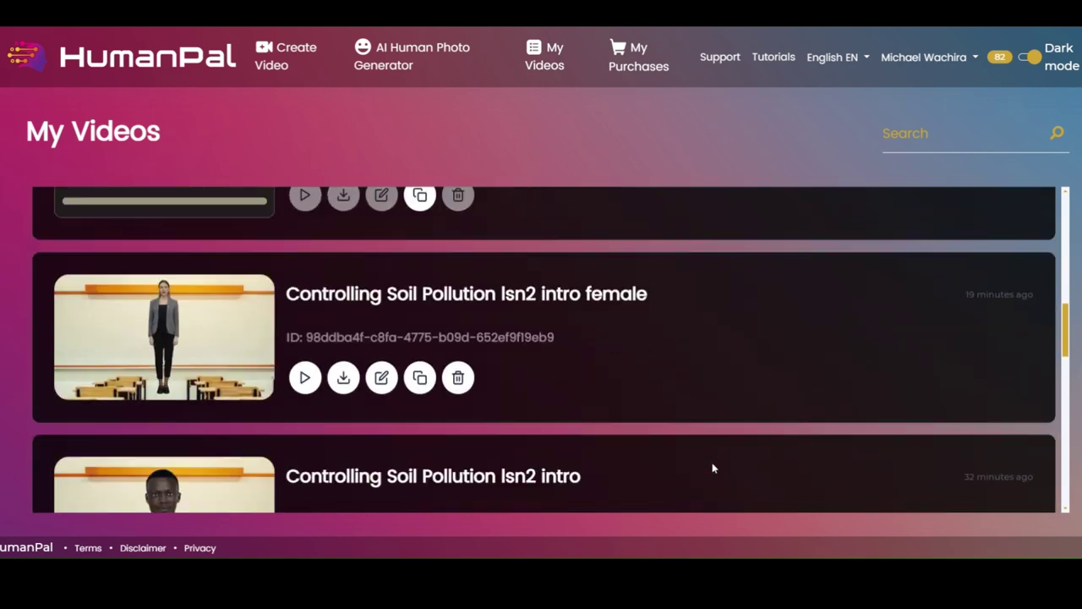
pyautogui.scroll(4, 711, 465)
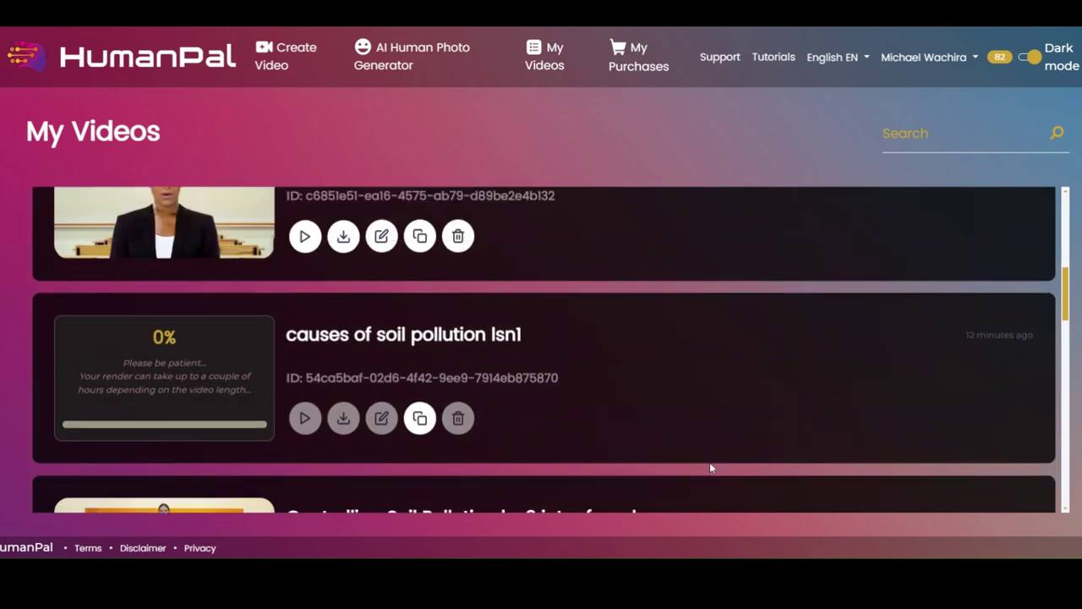
pyautogui.scroll(1, 709, 465)
pyautogui.scroll(2, 710, 467)
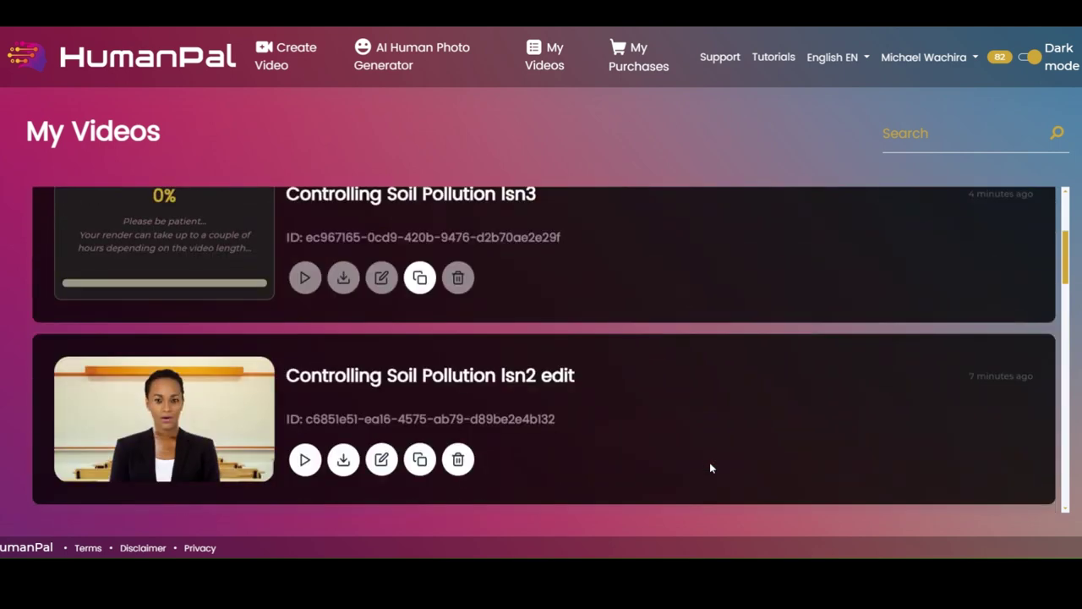
pyautogui.scroll(2, 711, 467)
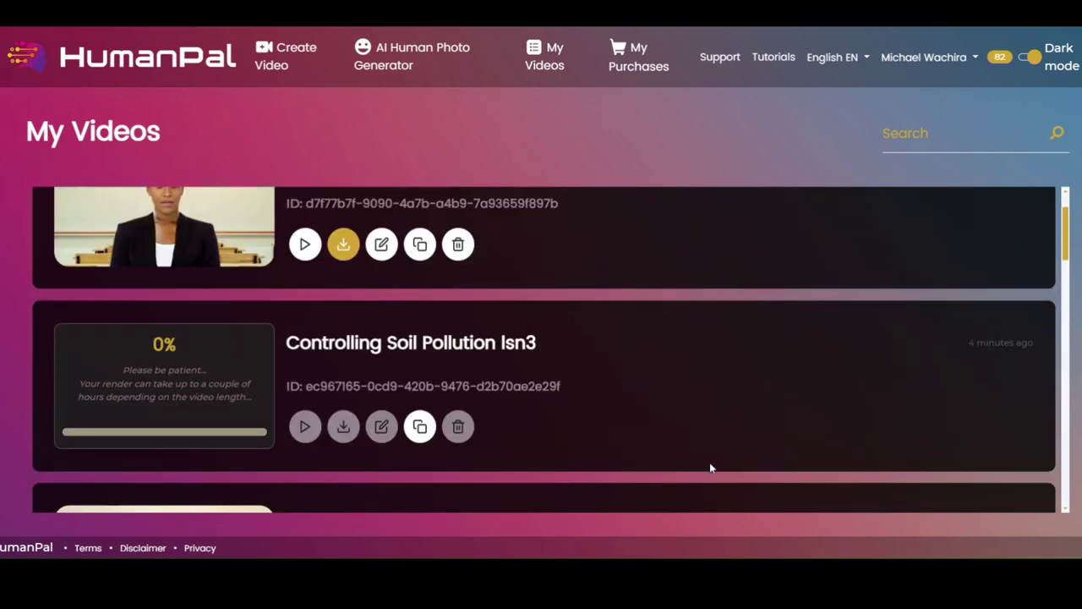
pyautogui.scroll(1, 710, 468)
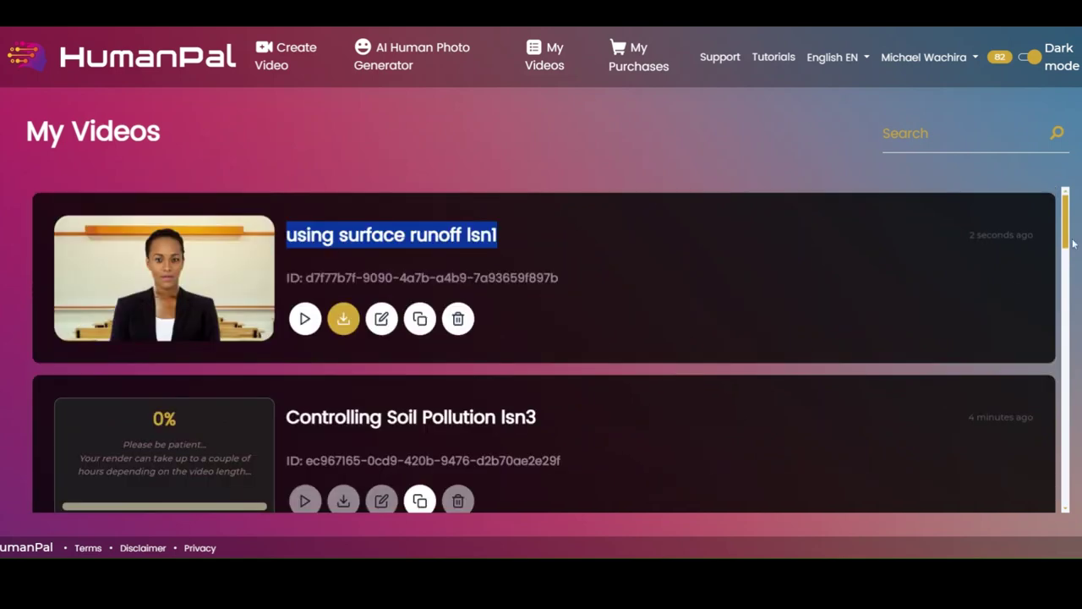
# Clone the "using surface runoff lsn1" video and acknowledge the script change warning at the voice stage.
pyautogui.moveTo(1067, 241); pyautogui.dragTo(1048, 182)
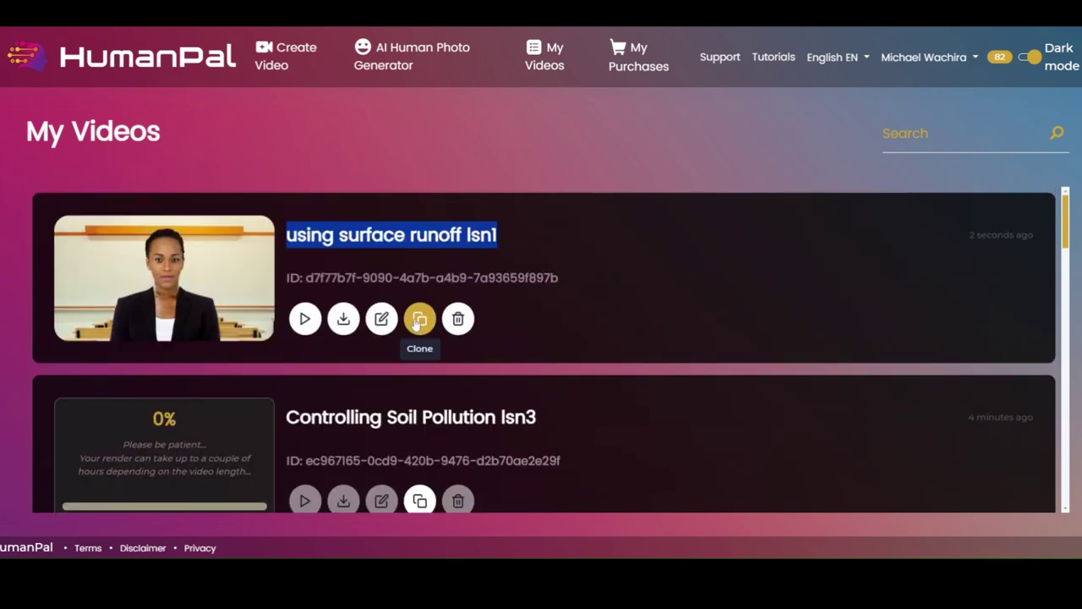
pyautogui.click(417, 320)
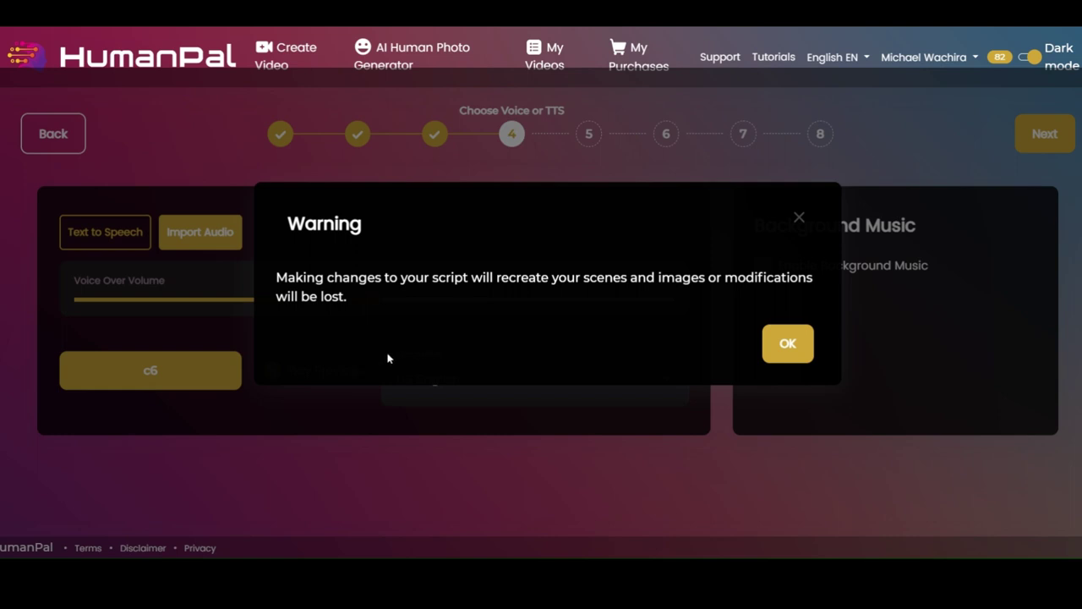
pyautogui.click(782, 353)
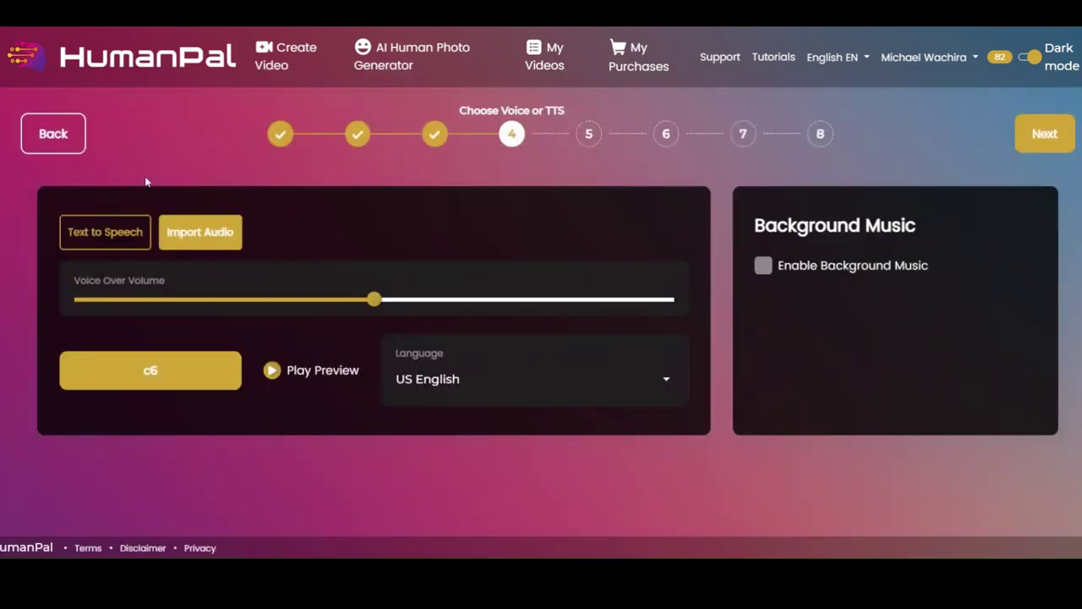
# Listen to the c10 audio file in the media library and select it as the imported voice-over.
pyautogui.click(177, 376)
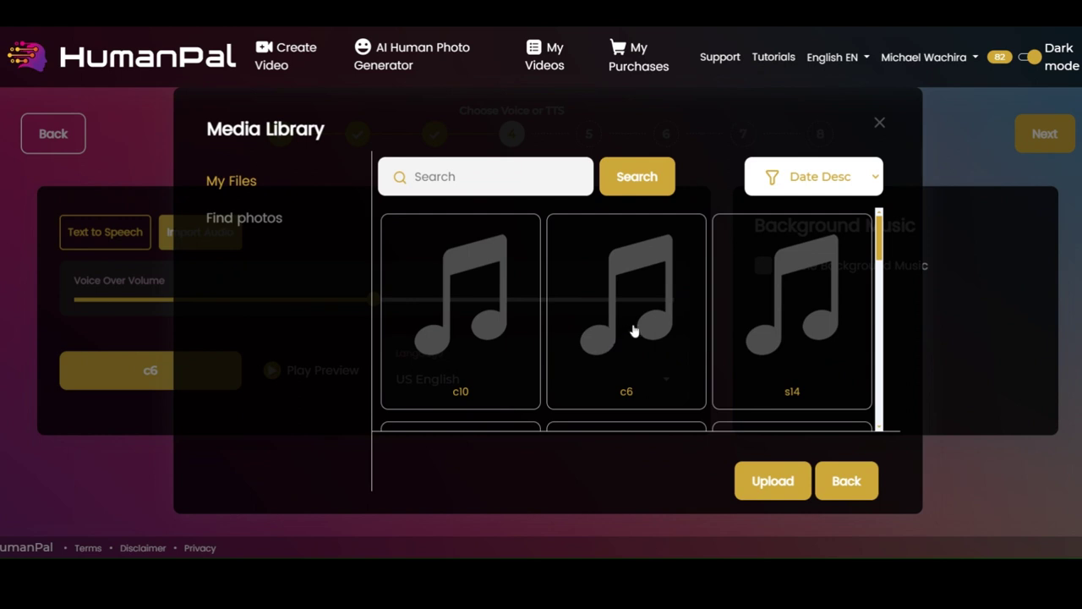
pyautogui.click(439, 333)
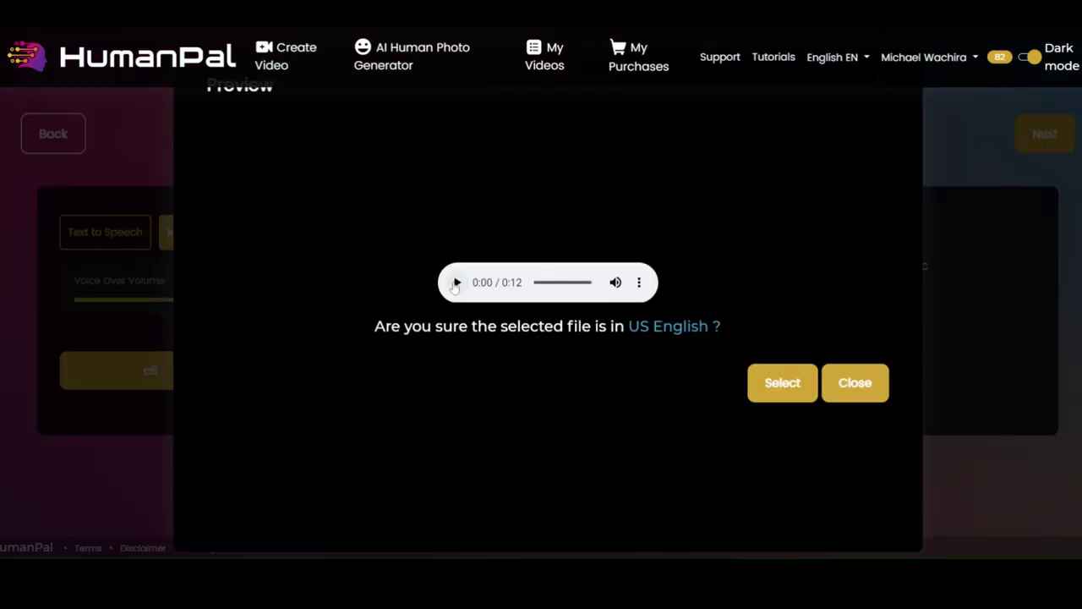
pyautogui.click(456, 282)
pyautogui.click(806, 394)
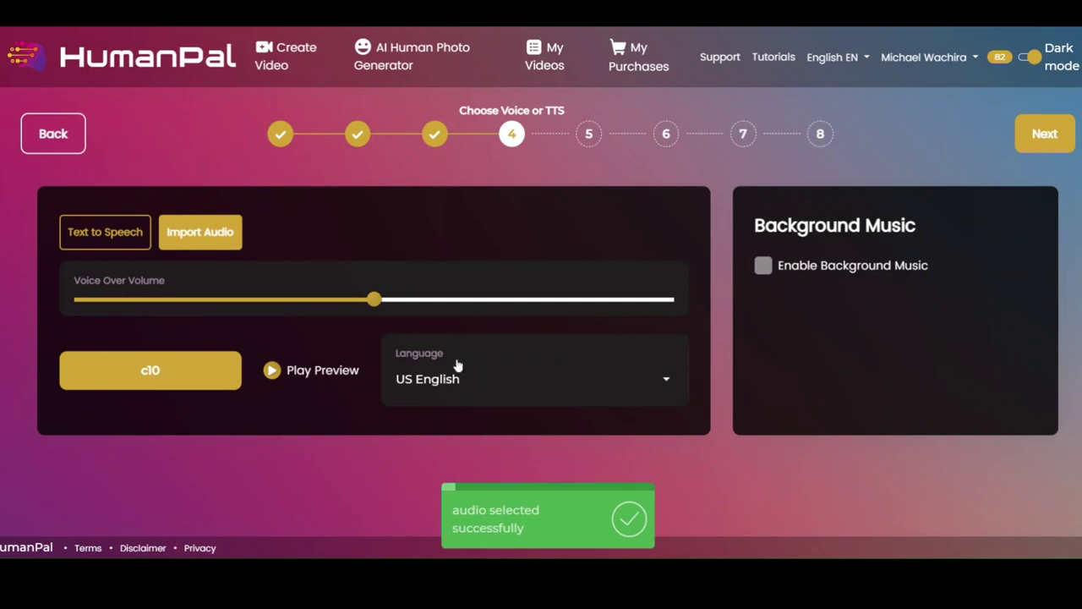
# Continue with the c10 voice-over, review the text split across the two scenes and proceed to the video settings.
pyautogui.click(1033, 141)
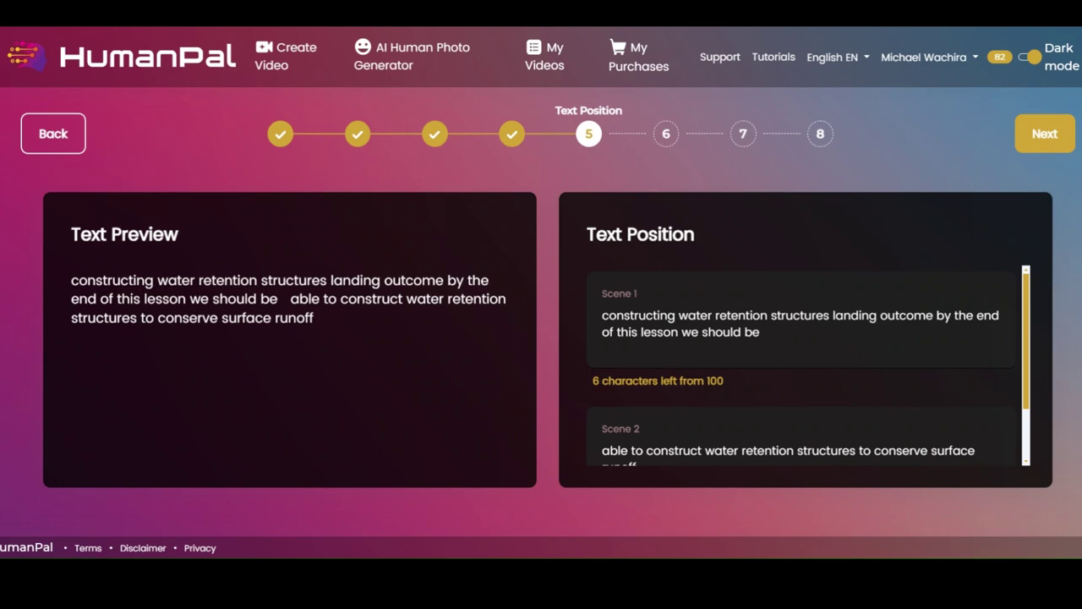
pyautogui.scroll(-1, 809, 364)
pyautogui.click(1048, 144)
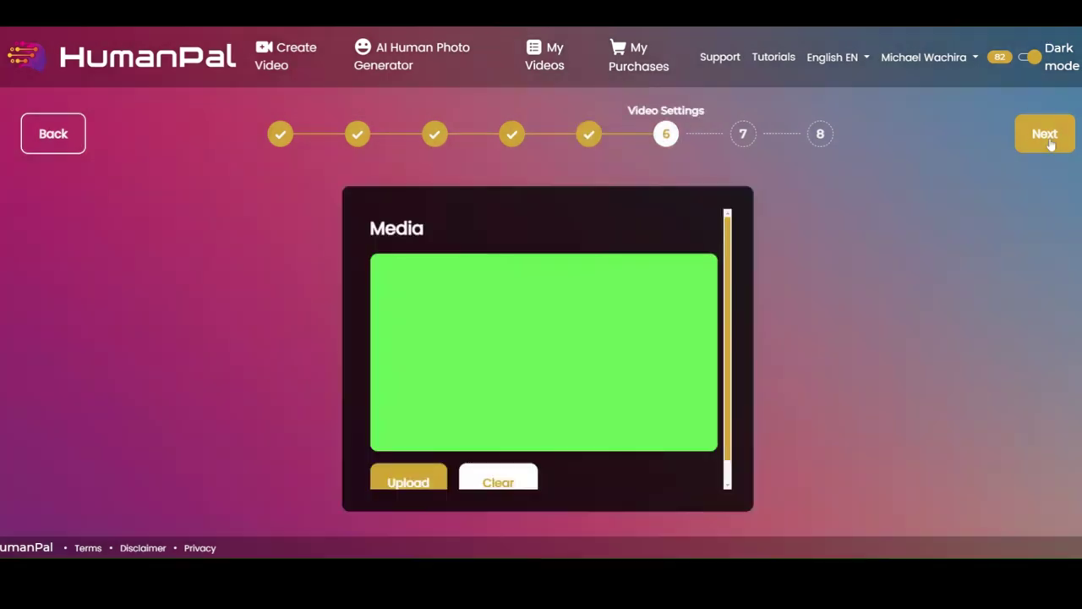
# Set the classroom whiteboard image from the media library as the video's background and continue through the scene preview to finalizing.
pyautogui.click(394, 486)
pyautogui.click(433, 320)
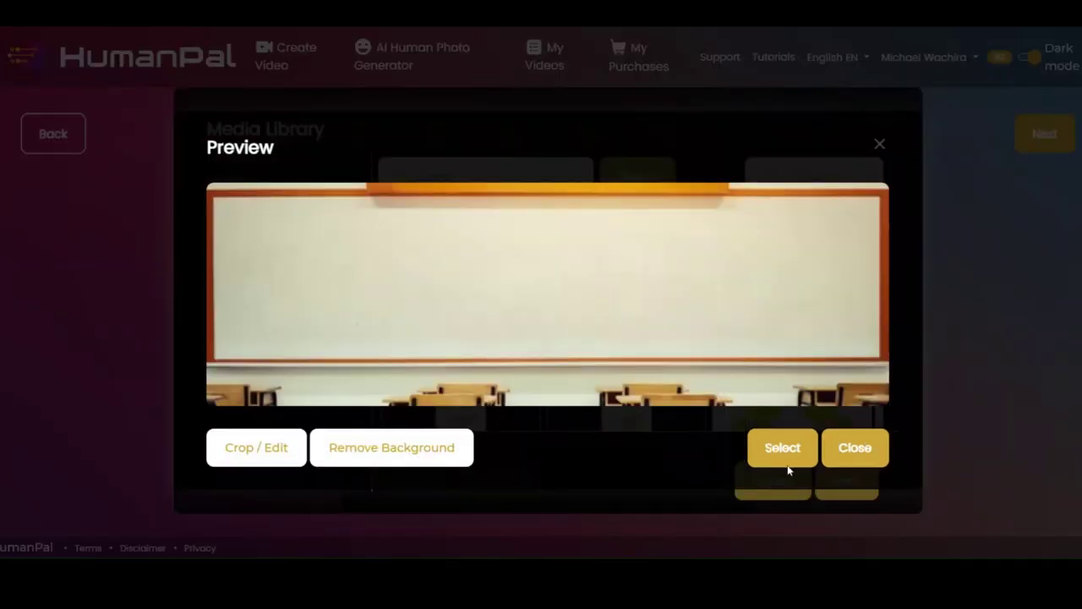
pyautogui.click(790, 463)
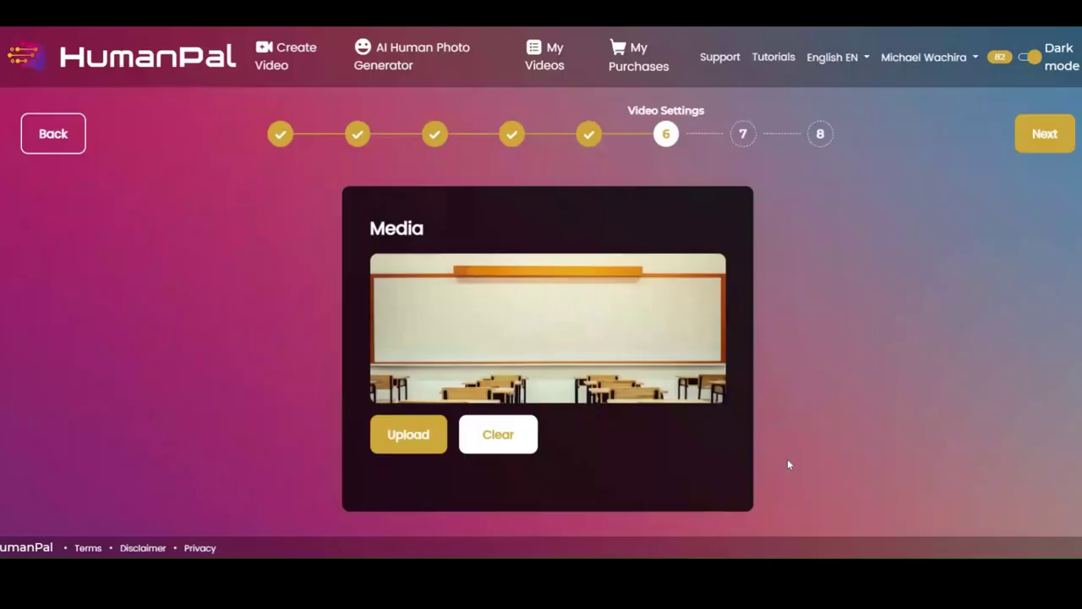
pyautogui.click(1026, 143)
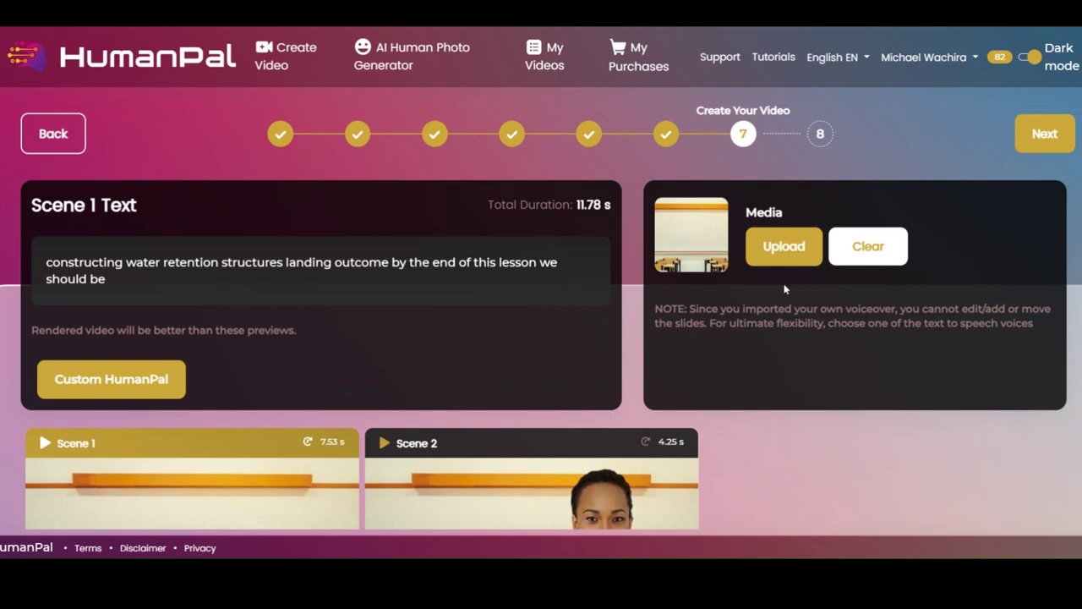
pyautogui.click(1033, 146)
# Name the project "Constructing water retention structures lsn2 ed".
pyautogui.click(496, 288)
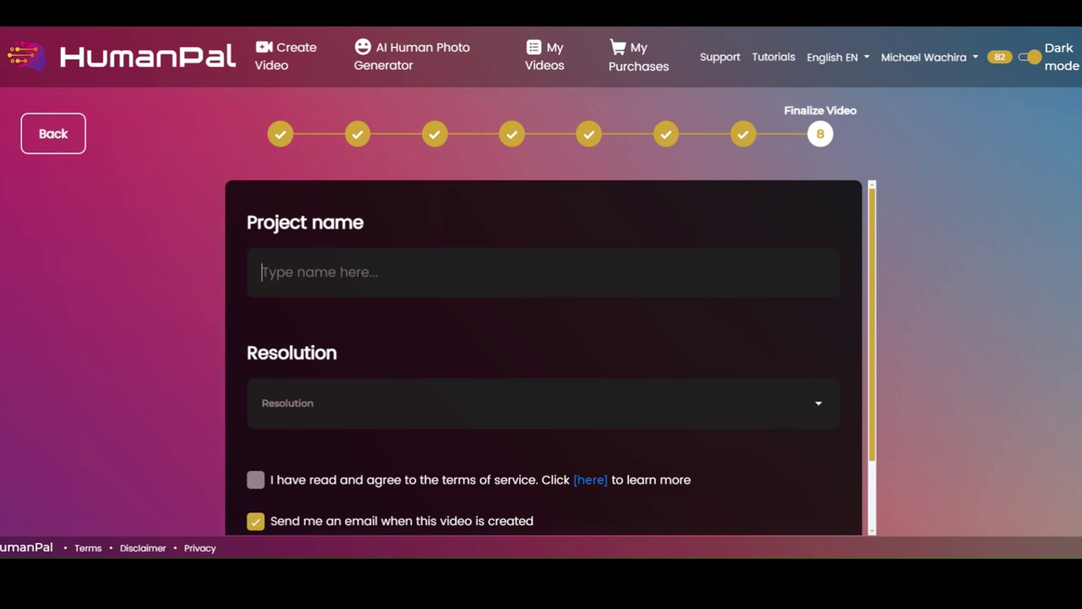
pyautogui.write('Constructing water retention structures')
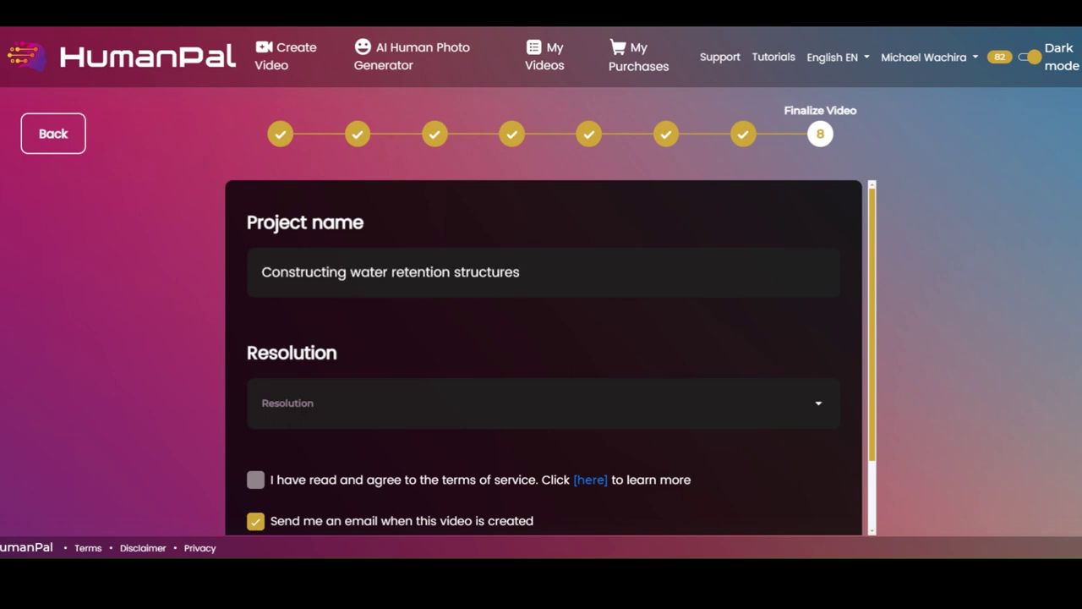
pyautogui.click(423, 309)
pyautogui.write('ed')
# Set the resolution to 1080p, agree to the terms of service and submit the video for rendering.
pyautogui.click(367, 415)
pyautogui.click(330, 456)
pyautogui.click(255, 498)
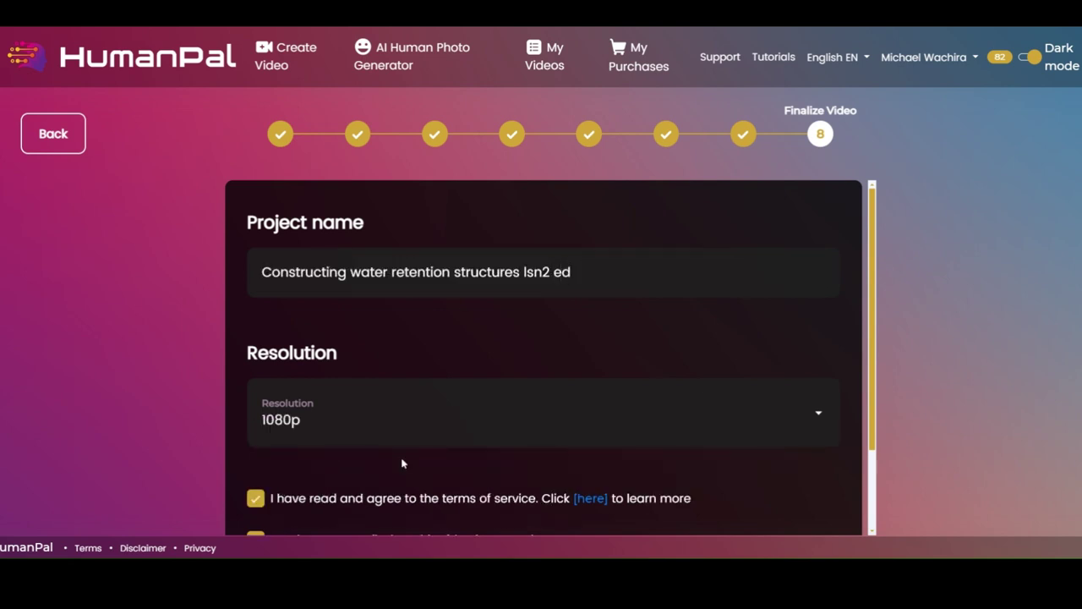
pyautogui.scroll(-2, 496, 416)
pyautogui.click(336, 498)
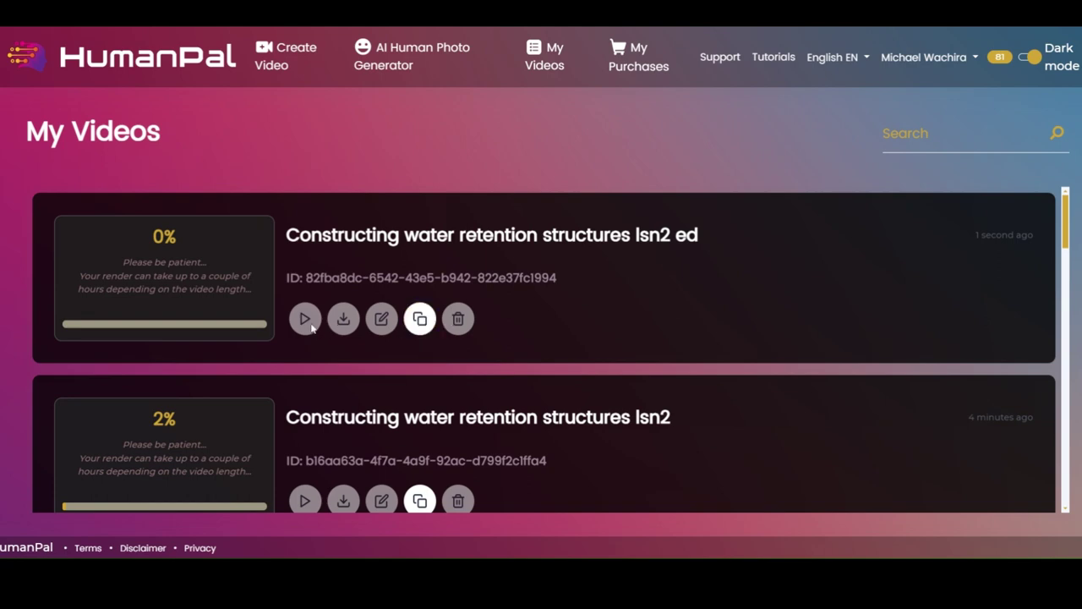
# Find the "causes of soil pollution lsn1" video, select its title text and download the video.
pyautogui.scroll(-4, 448, 313)
pyautogui.scroll(-1, 458, 310)
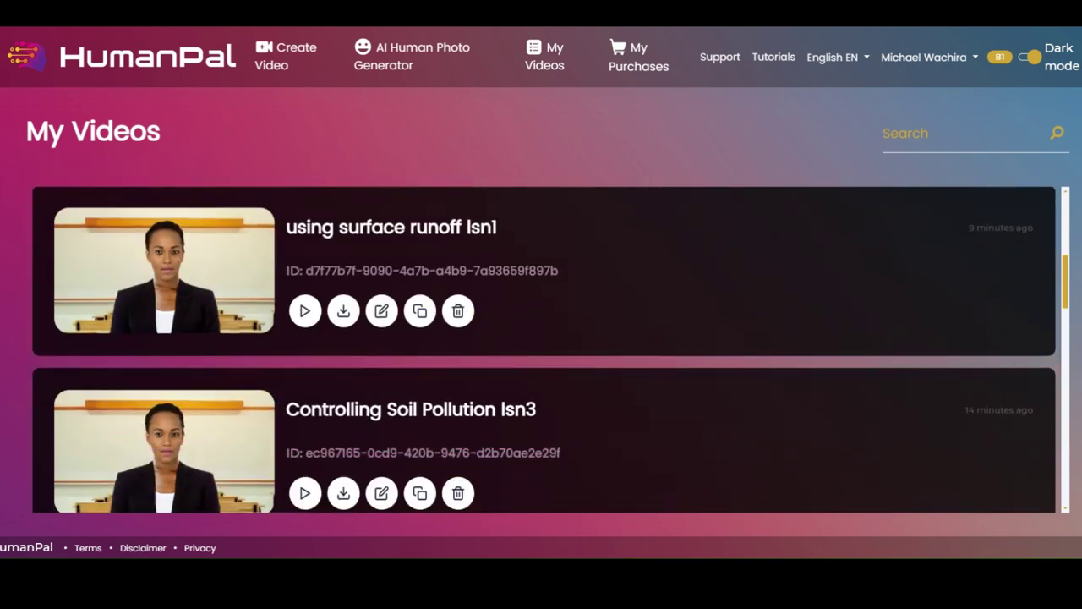
pyautogui.scroll(-2, 355, 410)
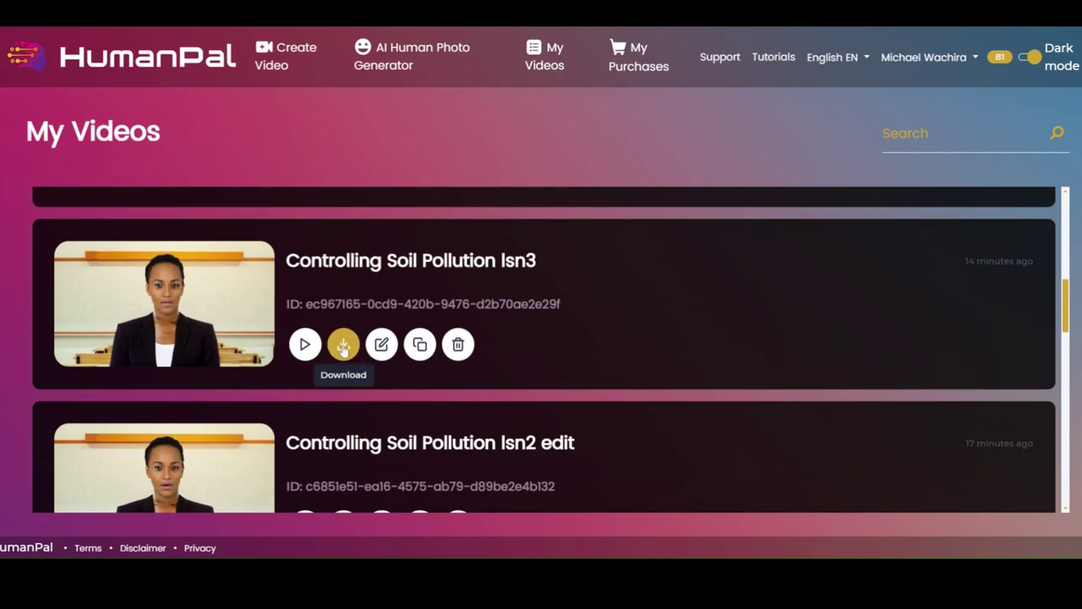
pyautogui.scroll(-3, 344, 348)
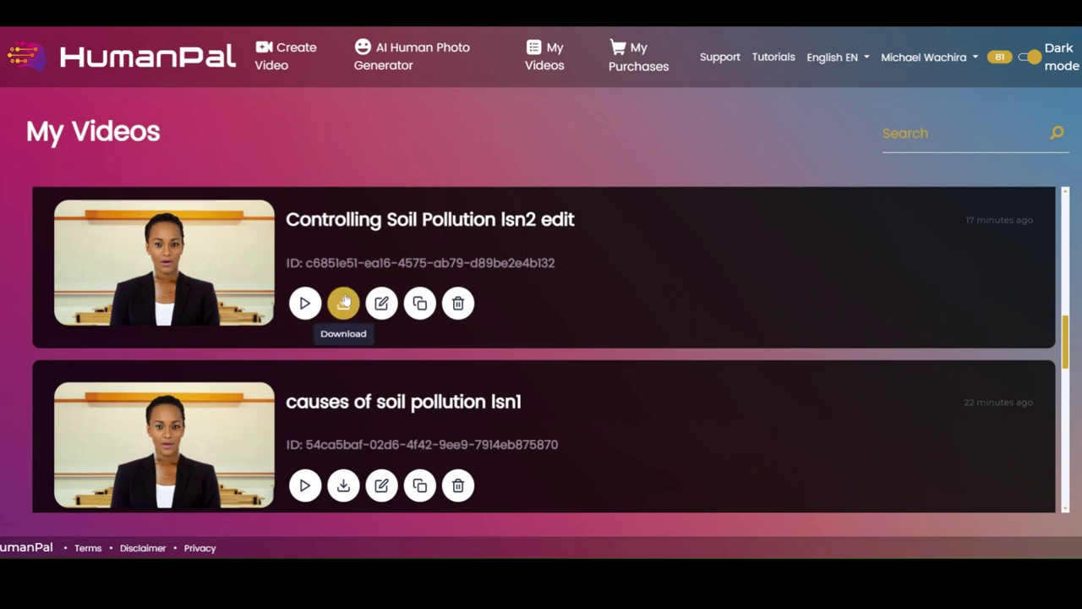
pyautogui.click(349, 489)
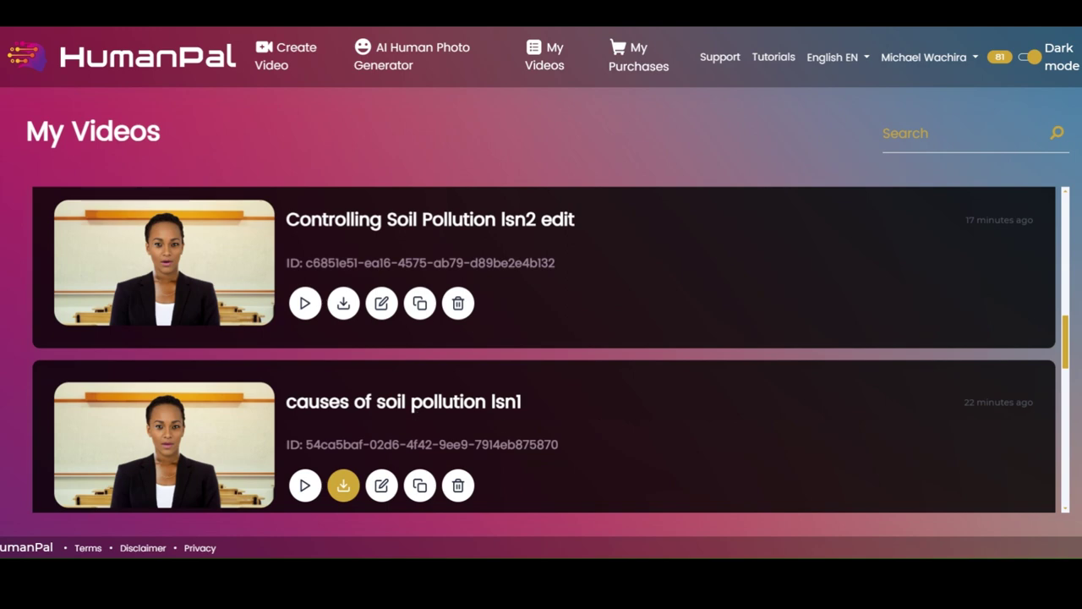
pyautogui.moveTo(287, 402); pyautogui.dragTo(527, 404)
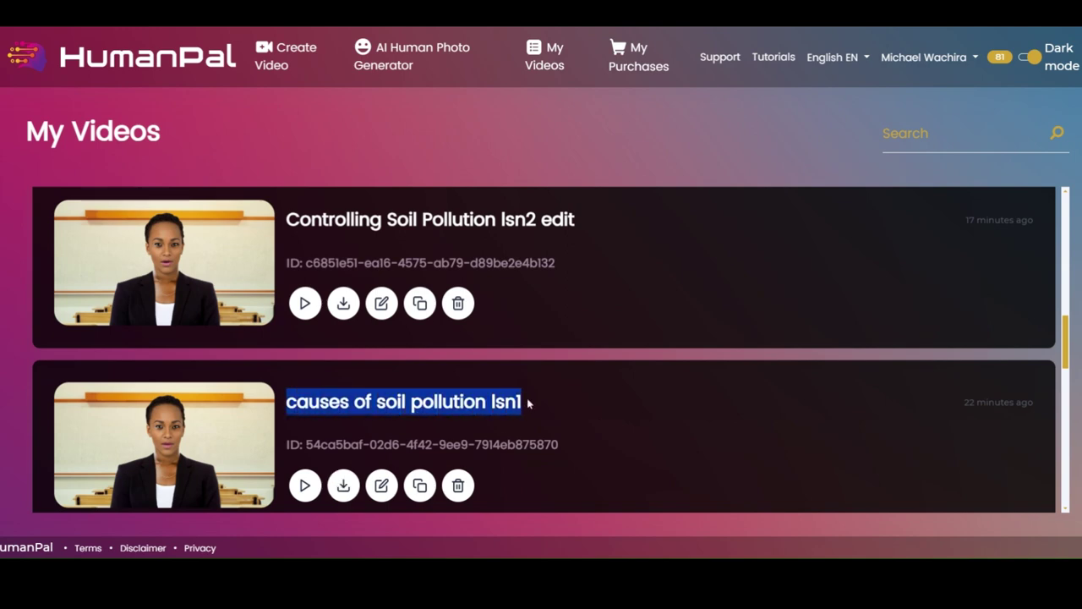
pyautogui.click(346, 486)
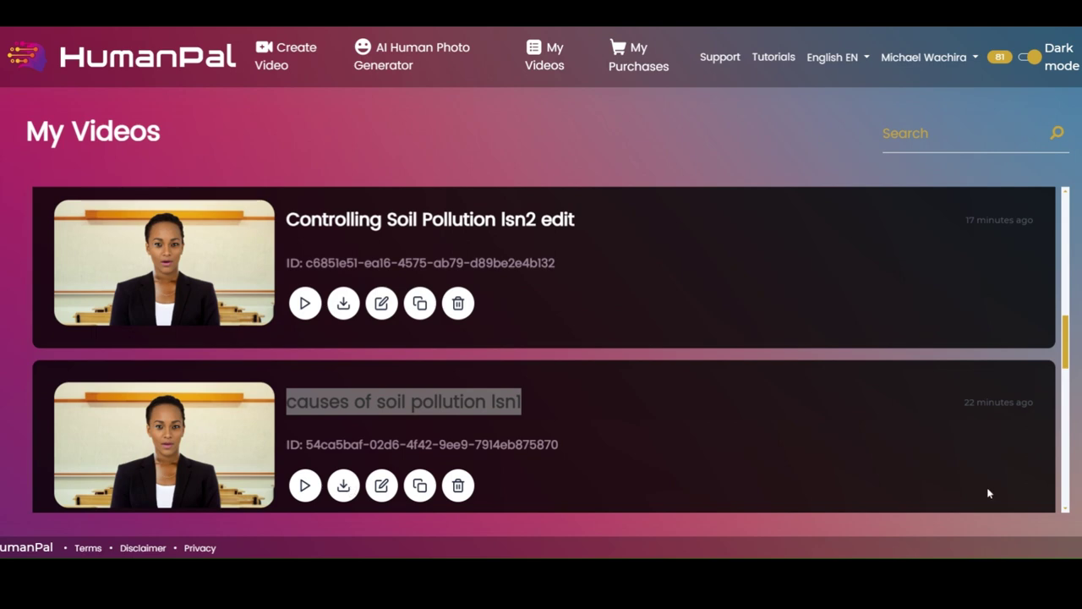
pyautogui.click(342, 486)
pyautogui.press('Return')
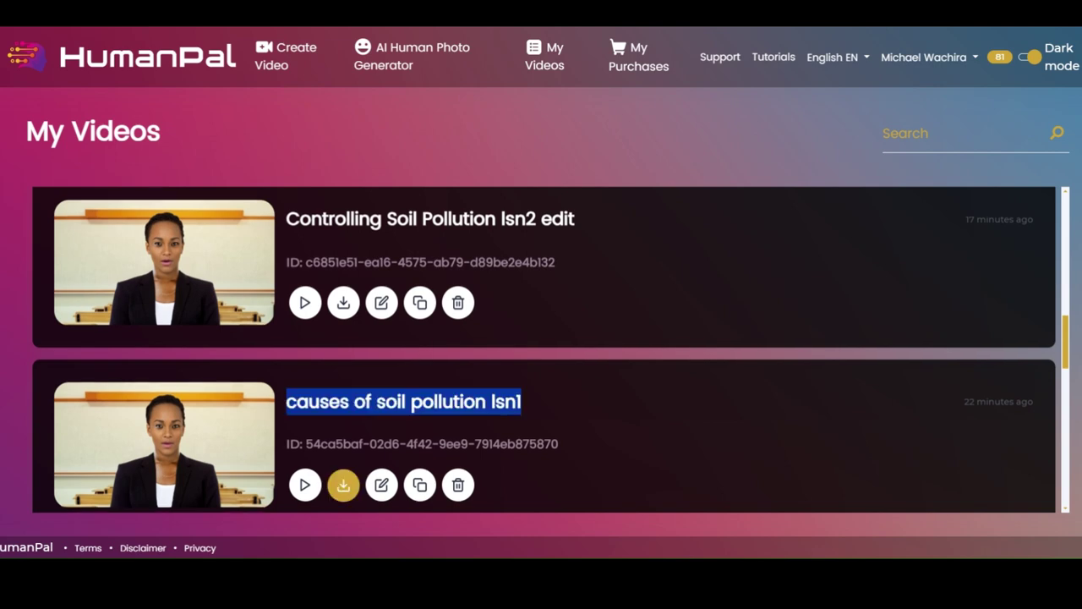
# Select the title text of the "Controlling Soil Pollution lsn2 edit" video and download the video.
pyautogui.scroll(-2, 545, 350)
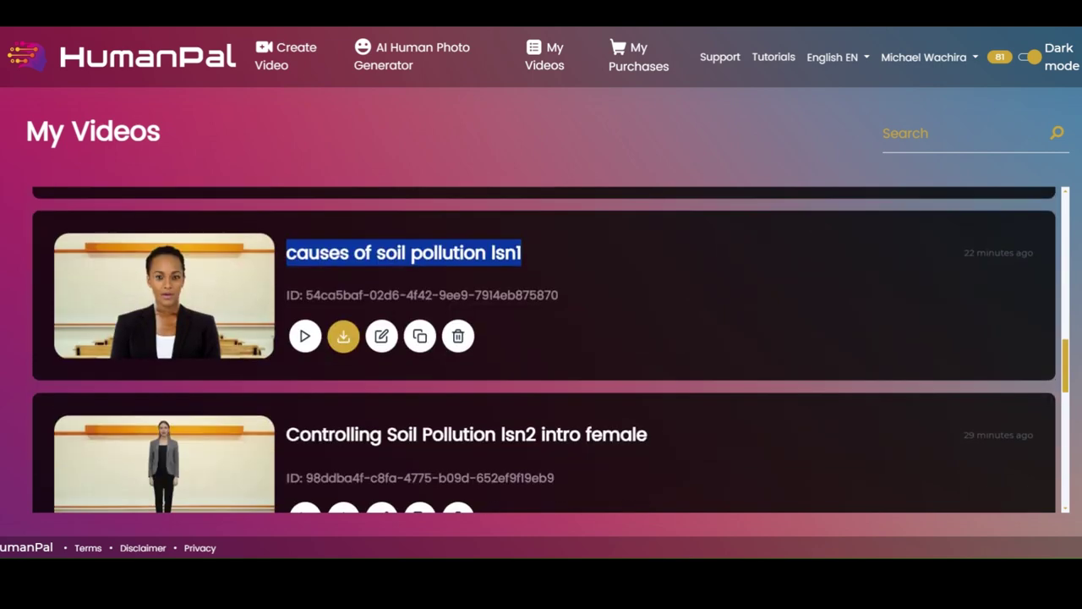
pyautogui.scroll(-2, 545, 350)
pyautogui.scroll(4, 545, 350)
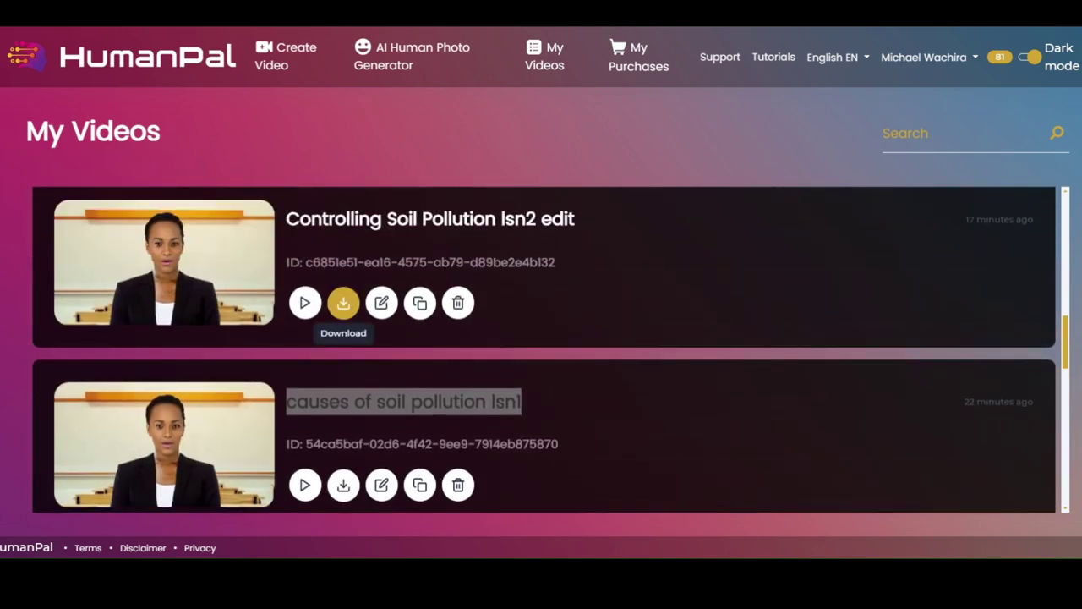
pyautogui.click(344, 307)
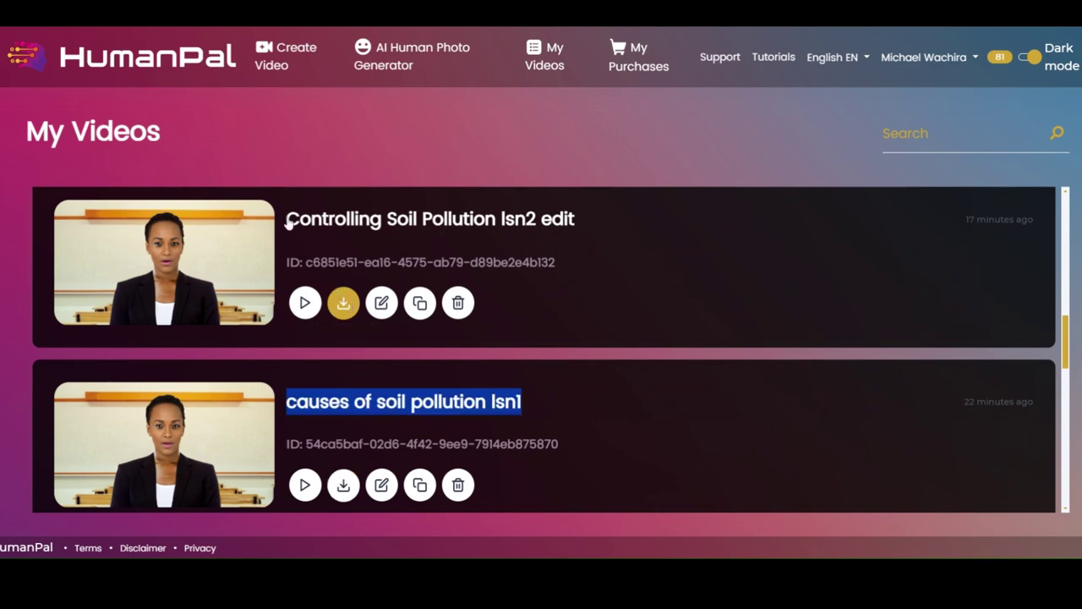
pyautogui.moveTo(286, 222); pyautogui.dragTo(587, 223)
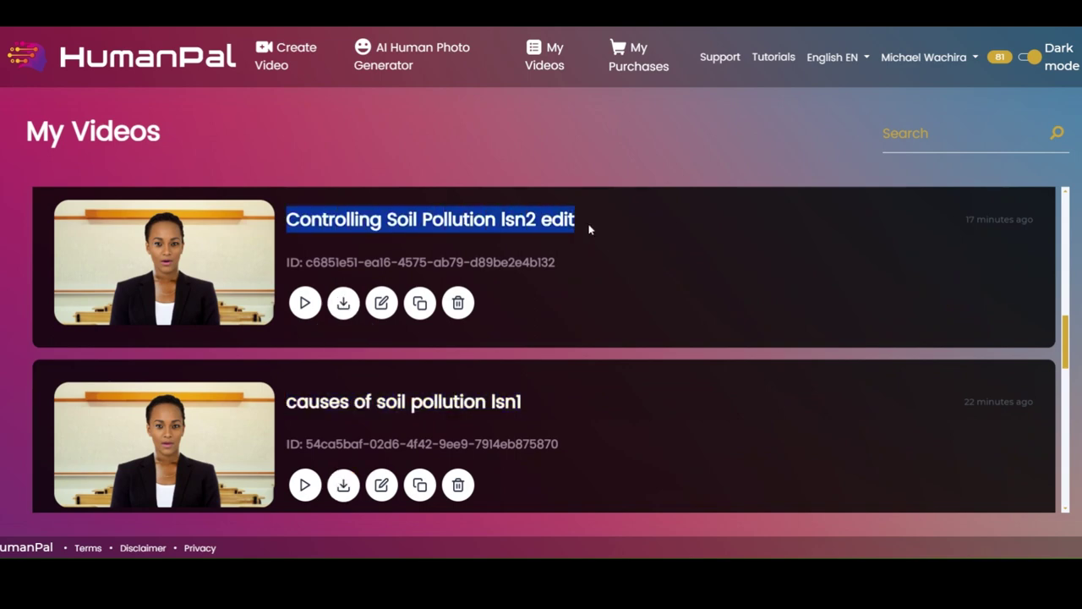
pyautogui.click(352, 311)
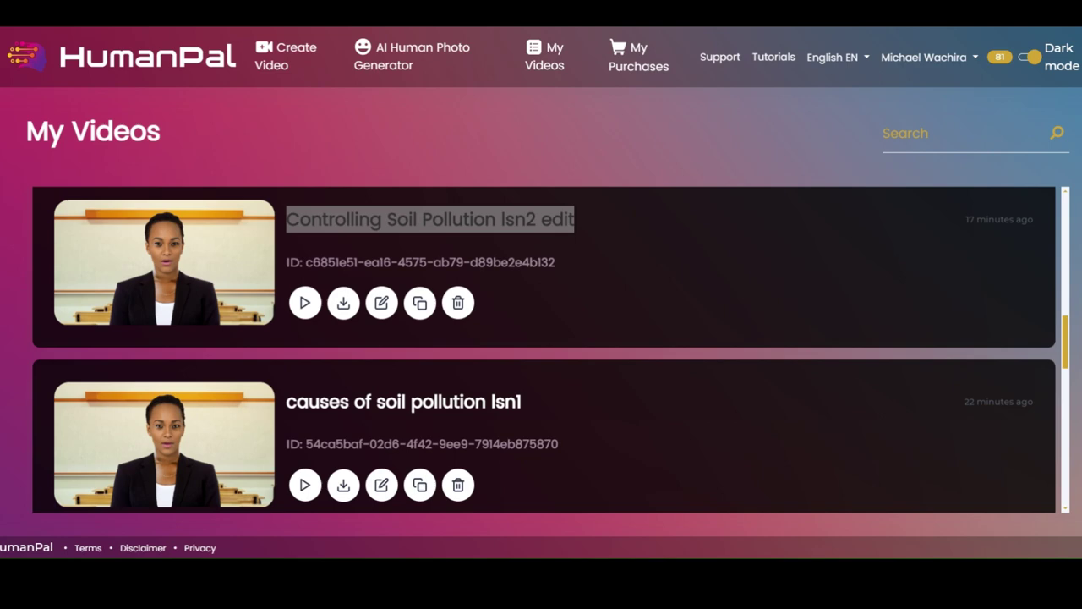
pyautogui.click(344, 303)
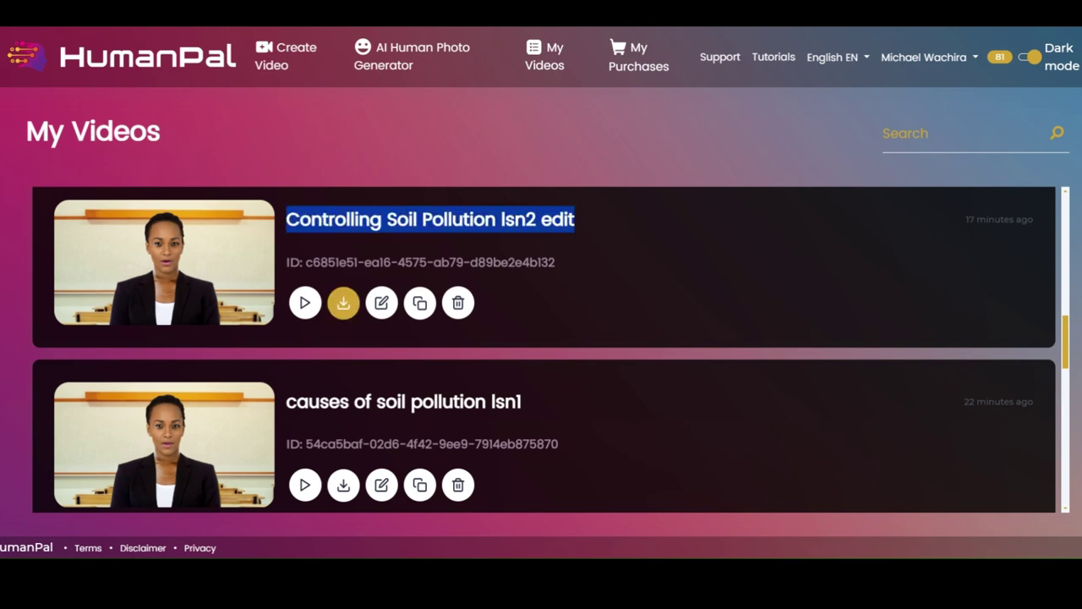
# Select the title text of the "Controlling Soil Pollution lsn3" video and download the video.
pyautogui.scroll(3, 557, 341)
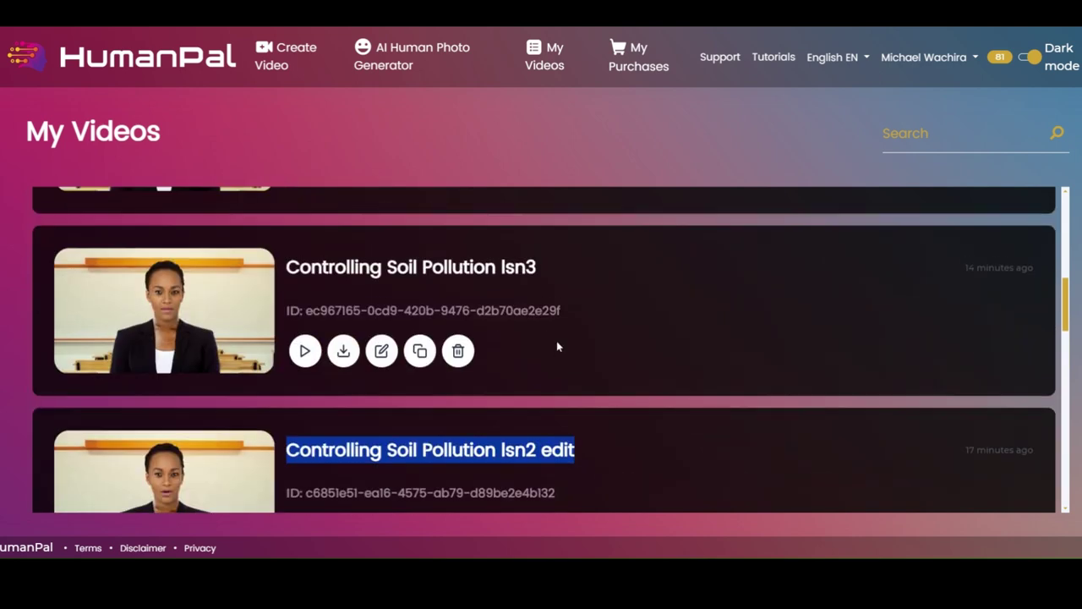
pyautogui.click(344, 418)
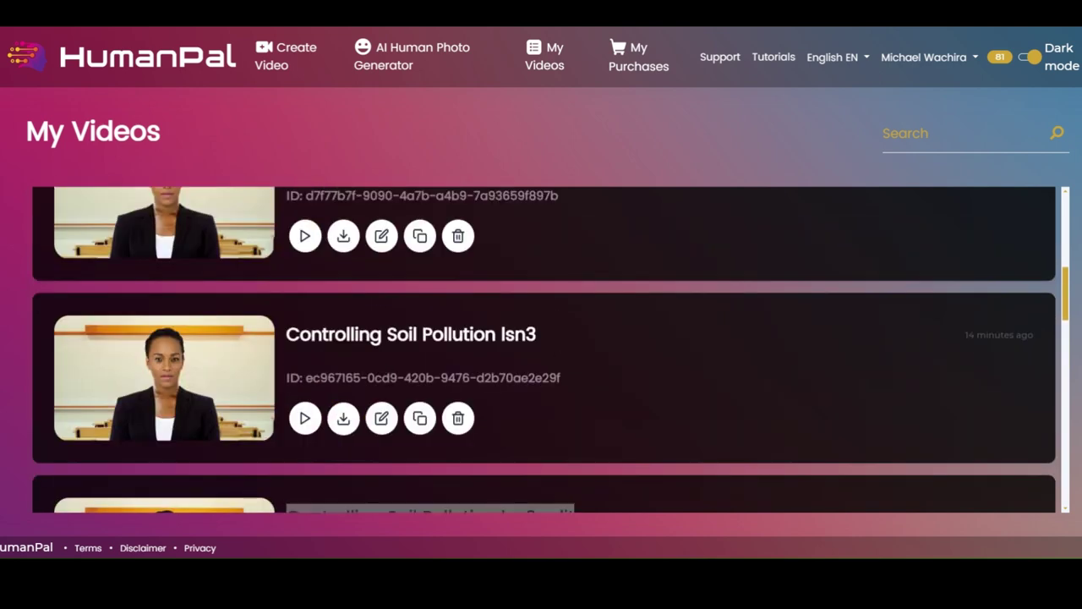
pyautogui.moveTo(286, 335); pyautogui.dragTo(546, 345)
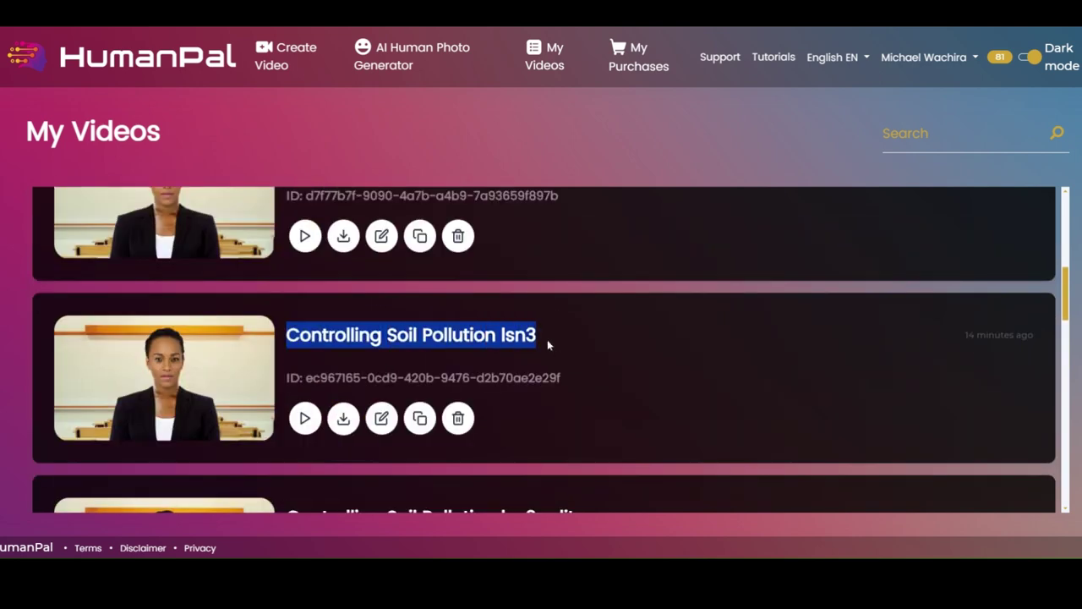
pyautogui.click(342, 419)
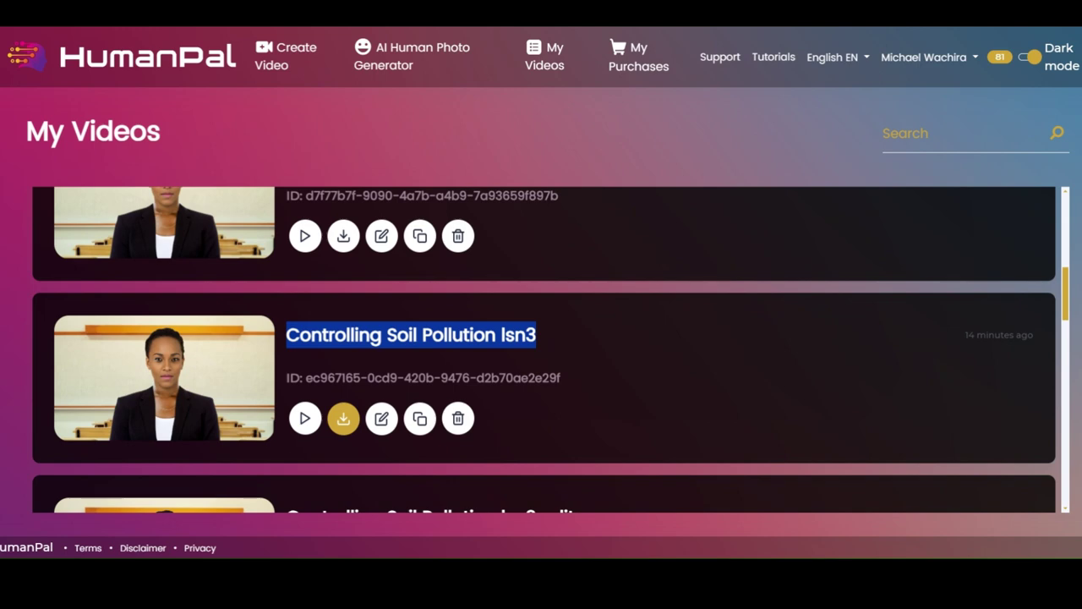
# Select the title text of the "using surface runoff lsn1" video and download the video.
pyautogui.scroll(3, 649, 399)
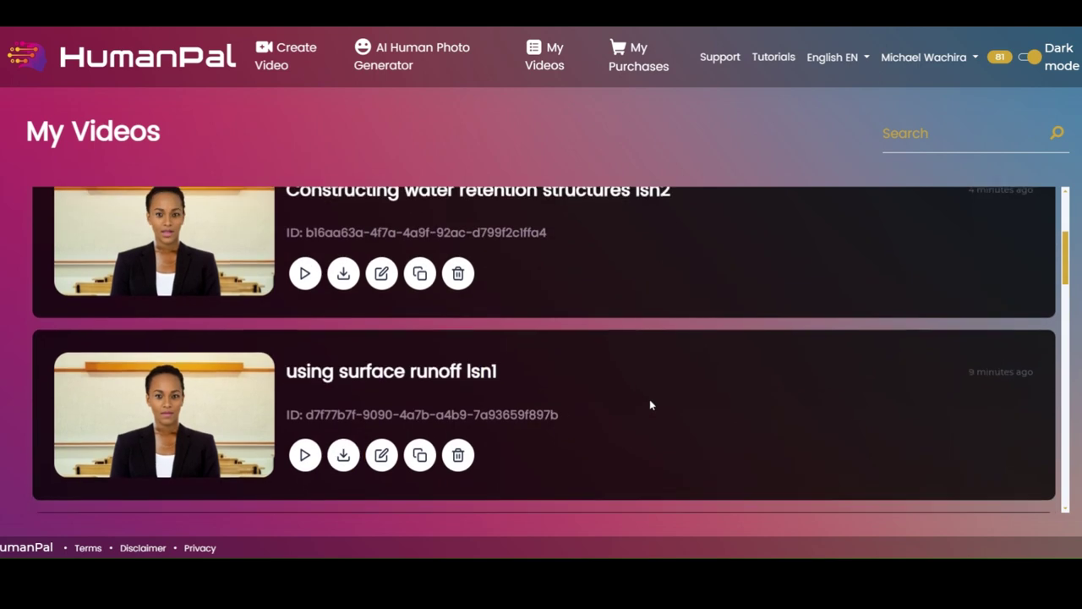
pyautogui.scroll(-3, 651, 405)
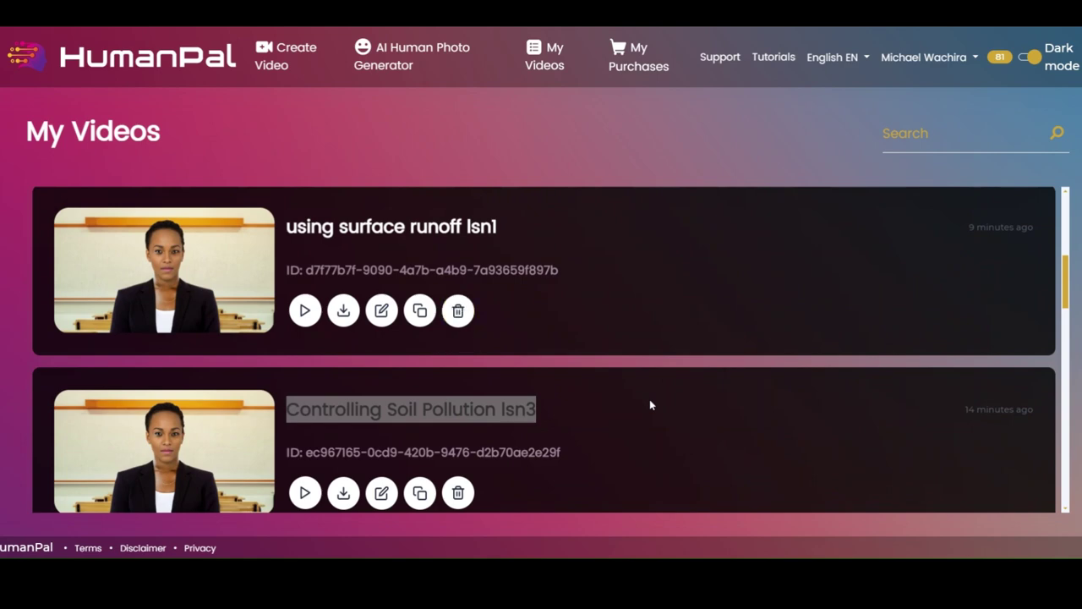
pyautogui.moveTo(286, 227); pyautogui.dragTo(506, 240)
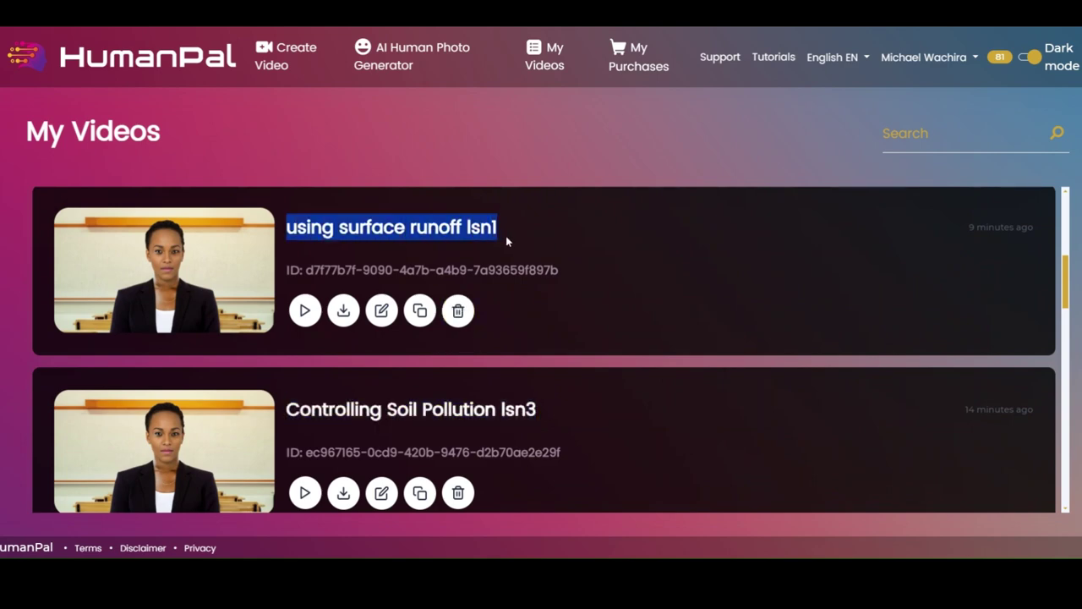
pyautogui.click(341, 313)
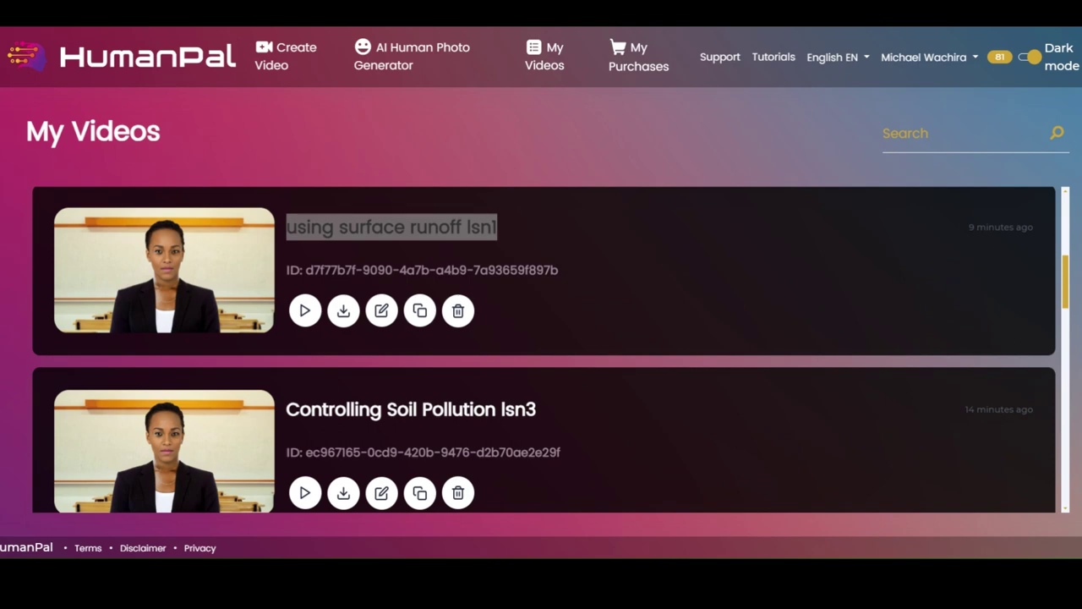
# Select the title text of the finished "Constructing water retention structures lsn2" video and download the video.
pyautogui.scroll(2, 439, 432)
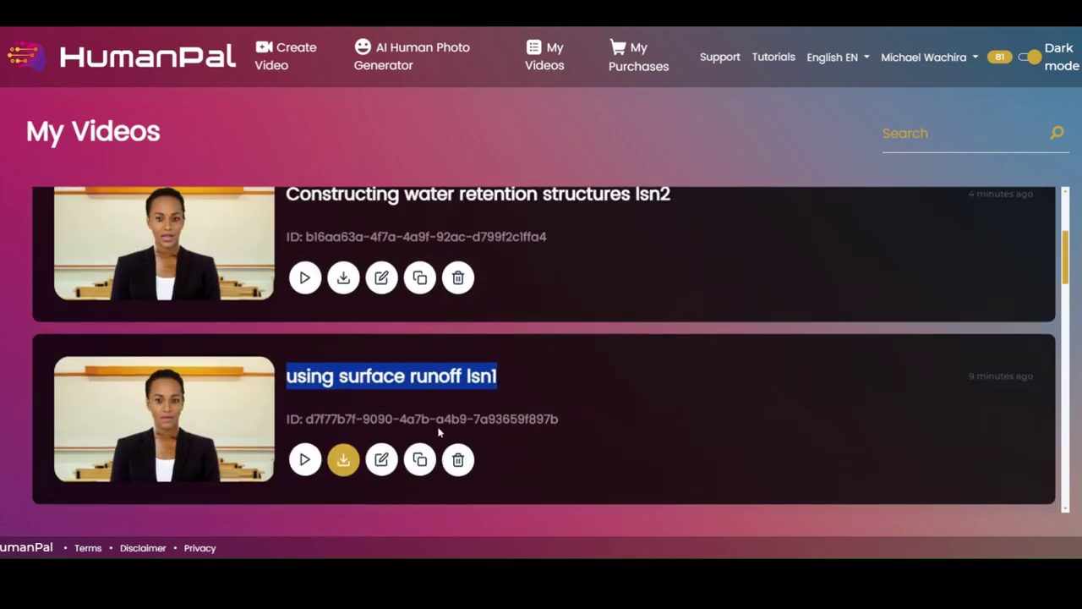
pyautogui.scroll(2, 438, 432)
pyautogui.scroll(1, 439, 432)
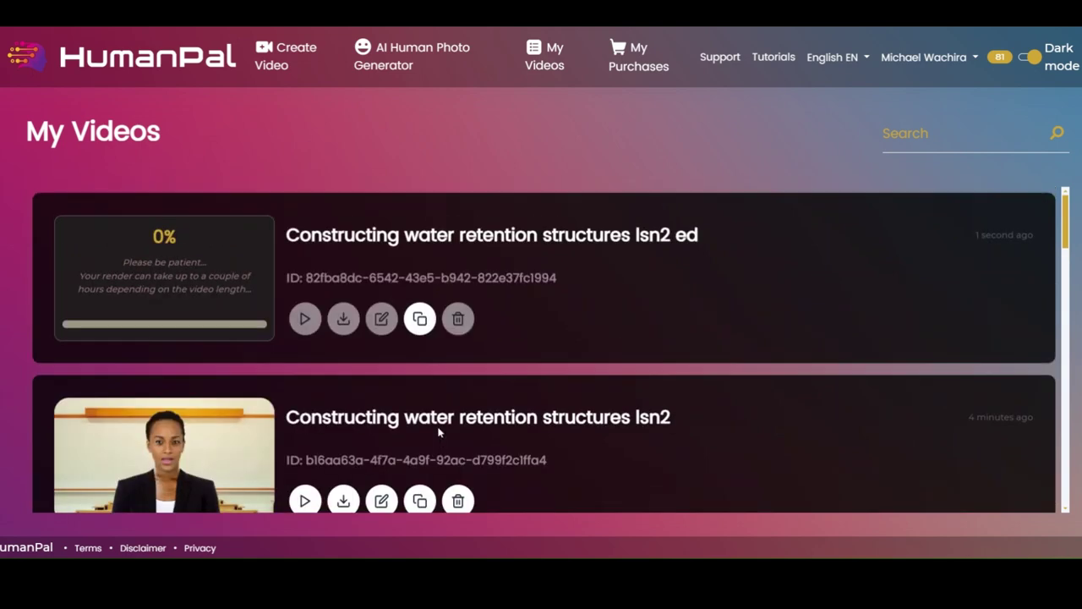
pyautogui.scroll(-1, 439, 432)
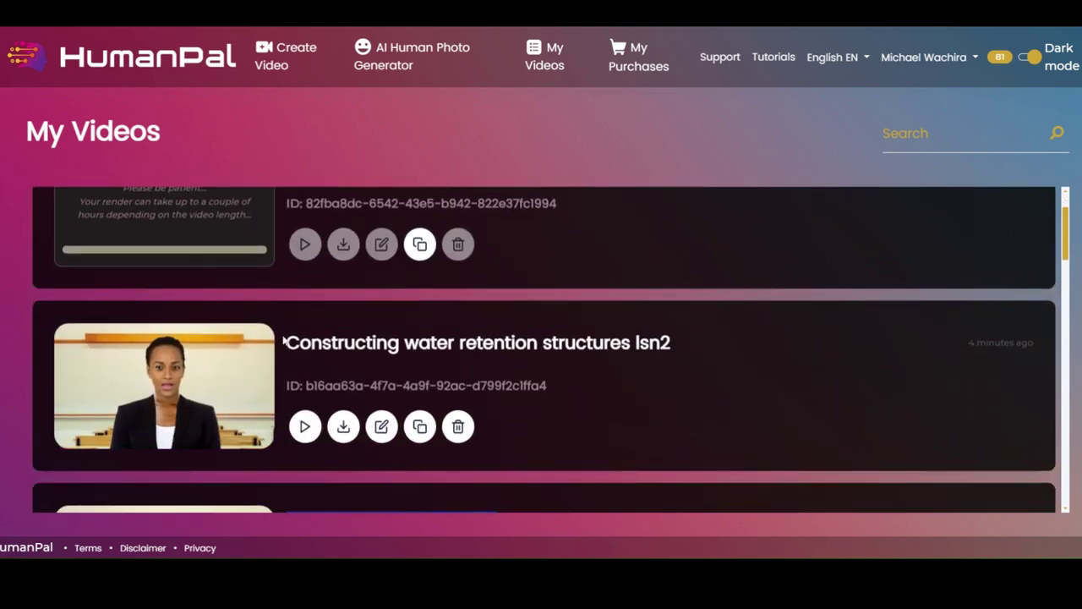
pyautogui.moveTo(286, 343); pyautogui.dragTo(678, 357)
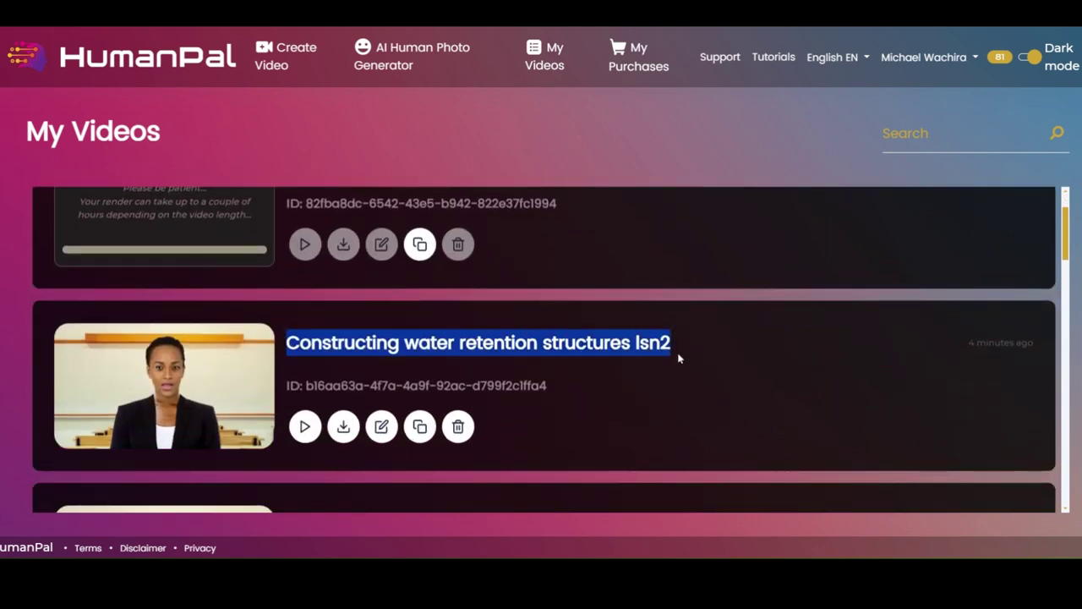
pyautogui.click(334, 432)
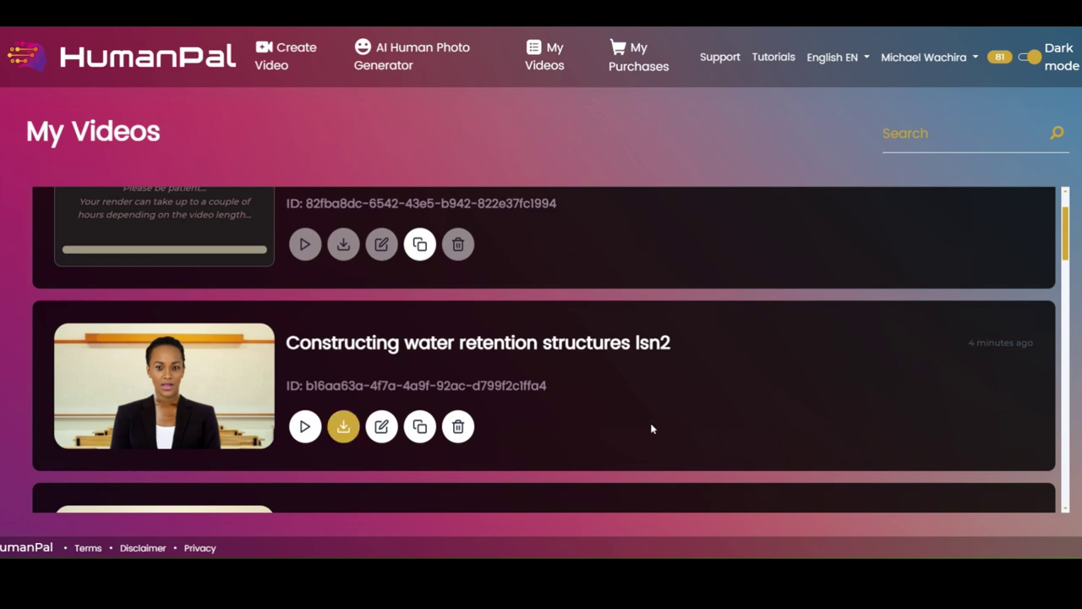
# Clone the "Constructing water retention structures lsn2" video and acknowledge the script change warning at the voice stage.
pyautogui.click(419, 433)
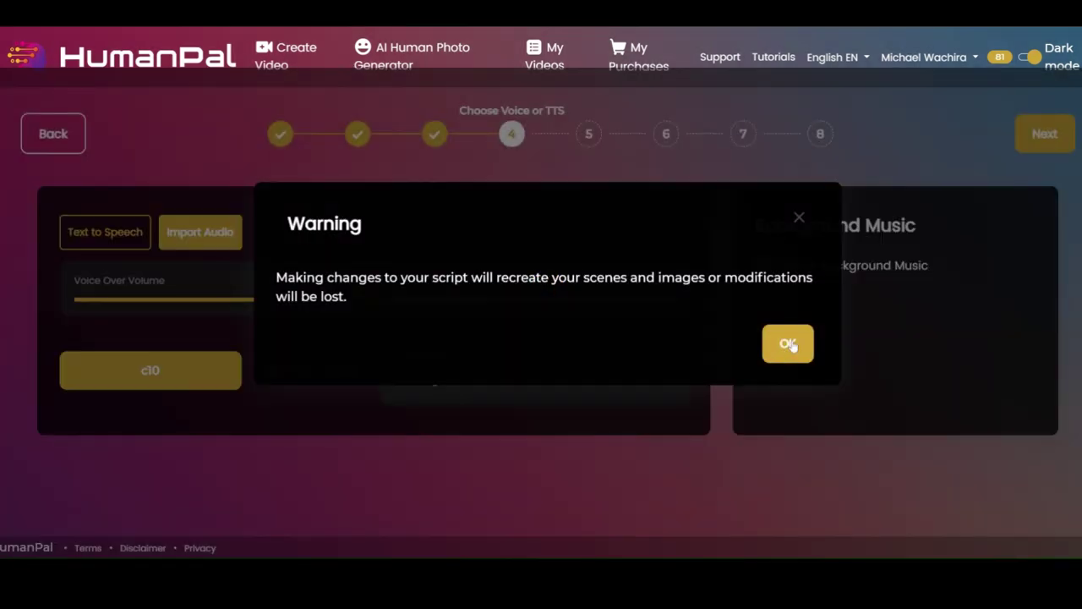
pyautogui.click(788, 344)
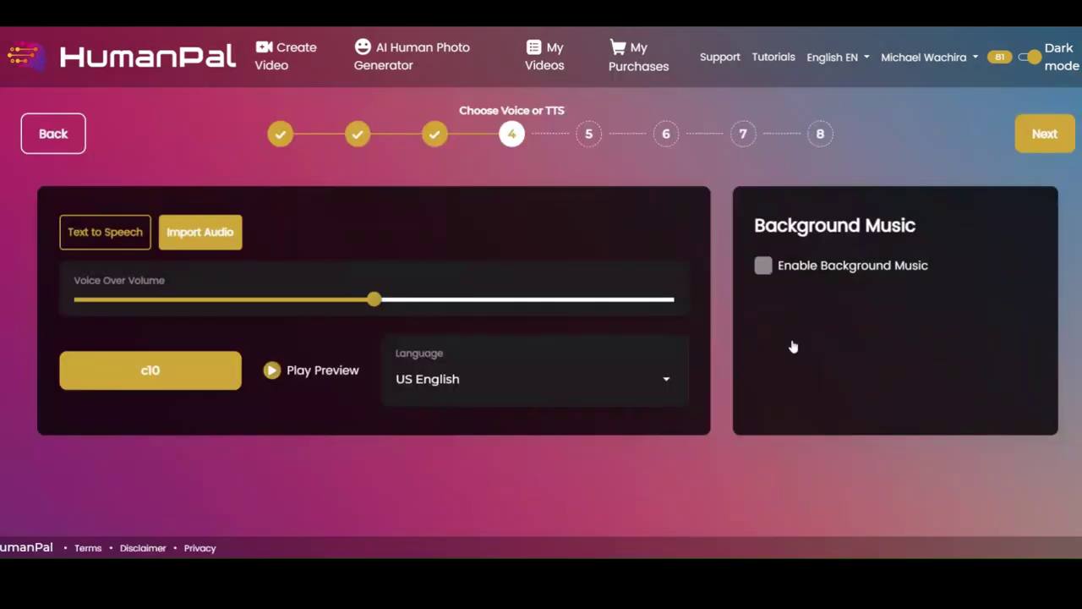
# Replace the imported voice-over with the c13 audio file, play its preview, and continue to the text position stage.
pyautogui.click(208, 382)
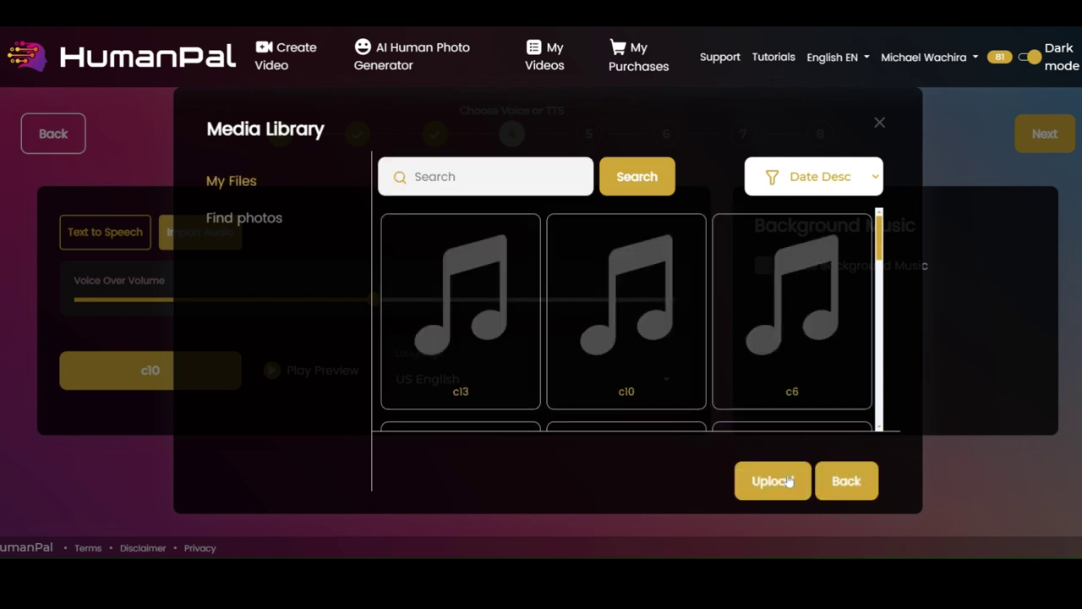
pyautogui.moveTo(788, 480); pyautogui.dragTo(491, 381)
pyautogui.click(490, 381)
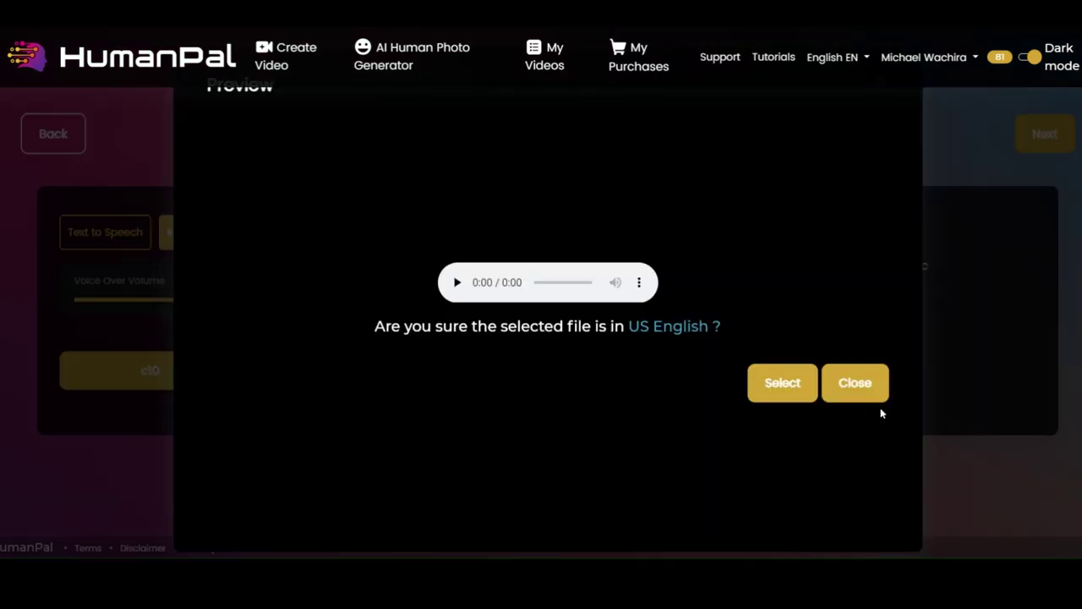
pyautogui.click(457, 284)
pyautogui.click(771, 396)
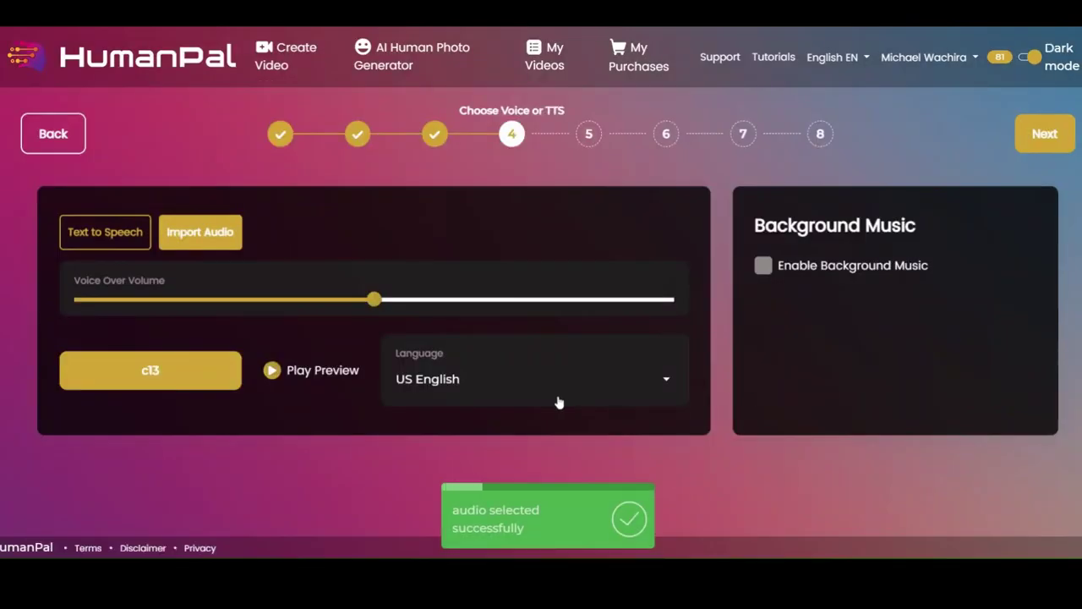
pyautogui.click(1057, 151)
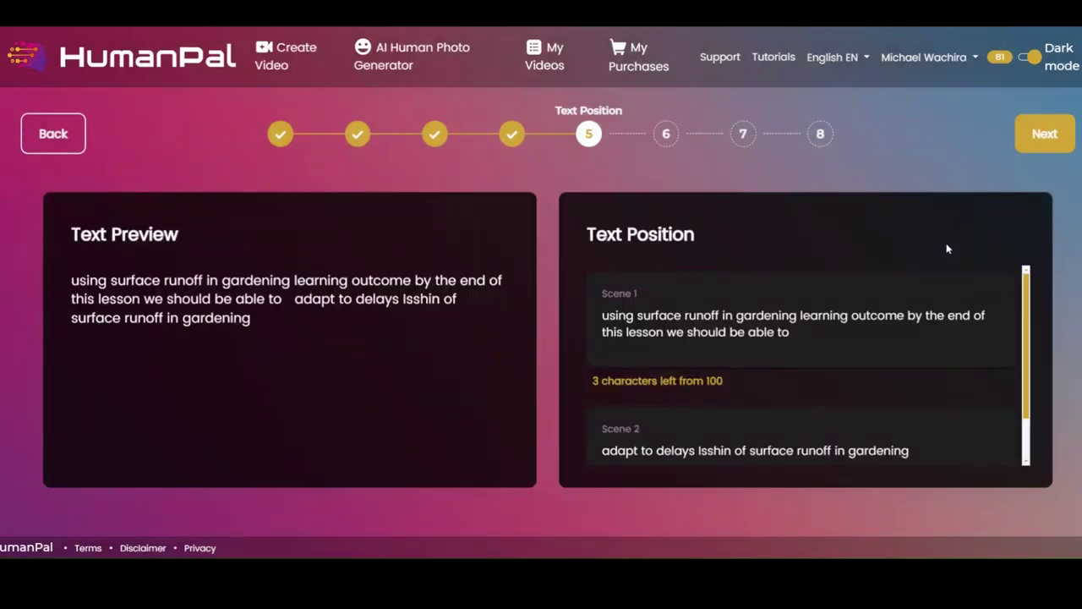
# Replace the Scene 1 text with "By the end of this lesson, we should be able to adopt utilisation of surface run-off in gardening.".
pyautogui.click(832, 315)
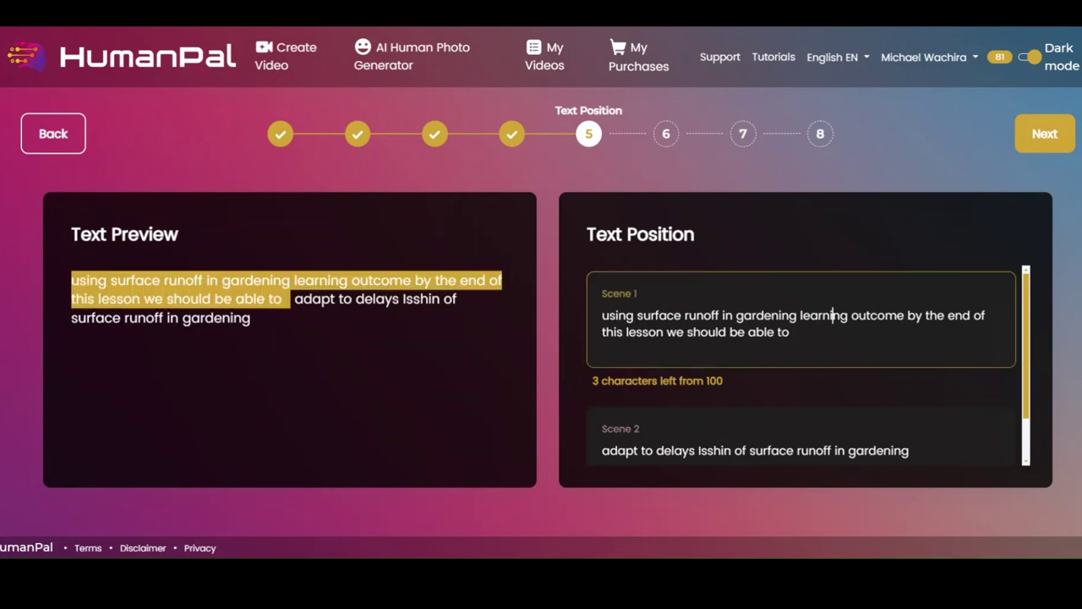
pyautogui.scroll(-1, 804, 364)
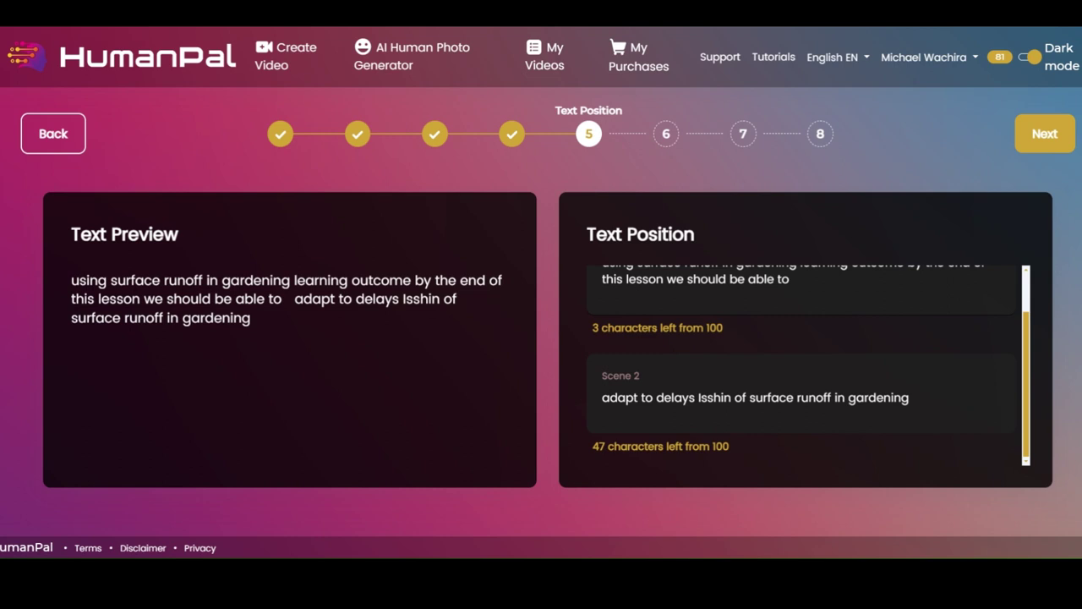
pyautogui.click(871, 283)
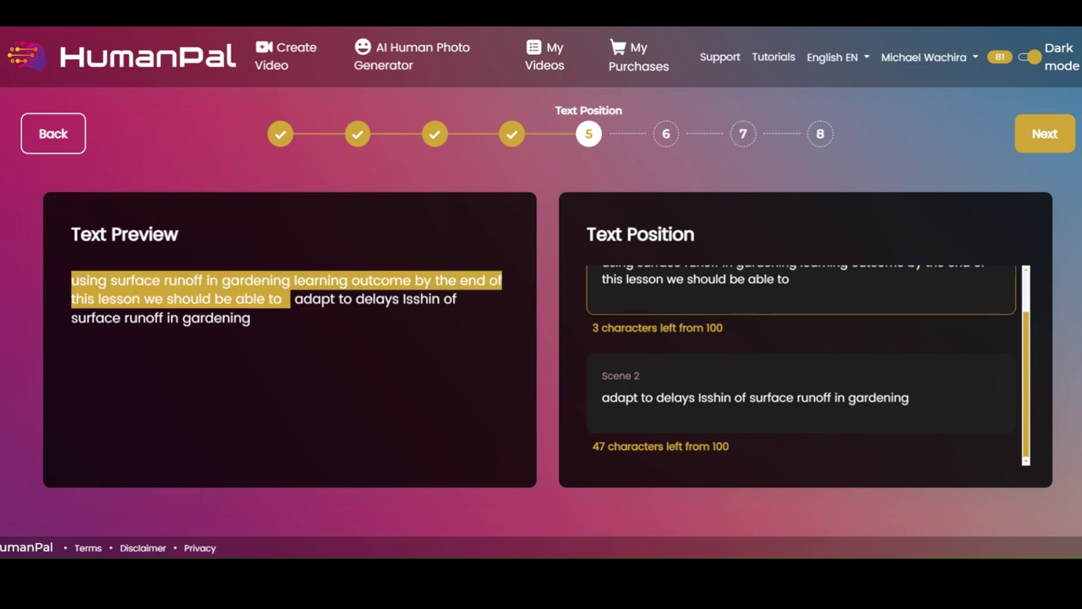
pyautogui.scroll(1, 802, 363)
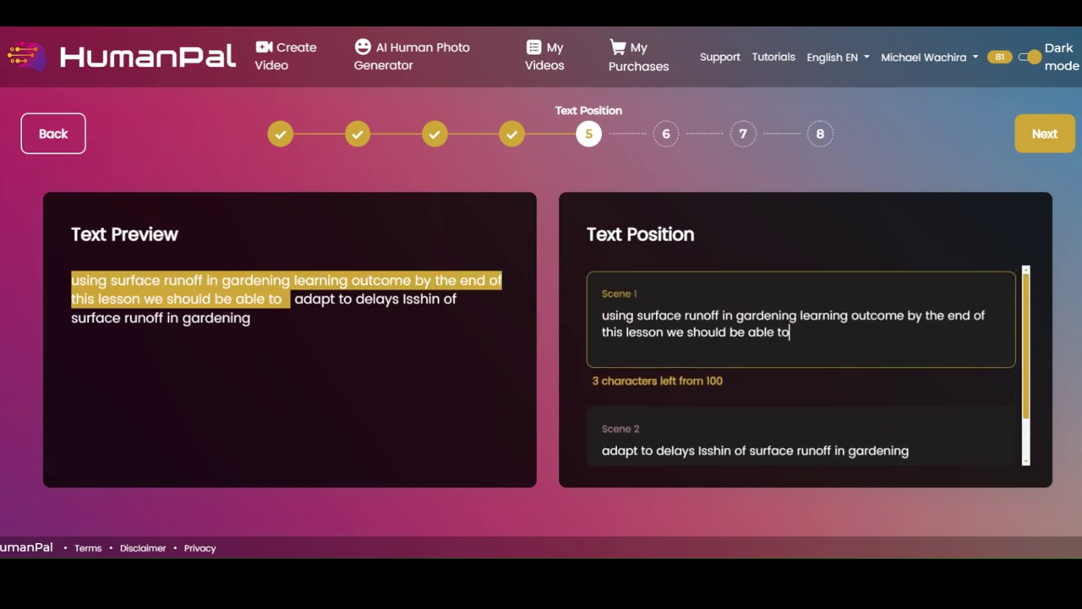
pyautogui.hotkey('ctrl', 'a')
pyautogui.write('By the end of this lesson, we should be able to adopt utilisation of surface run-off in gardening.')
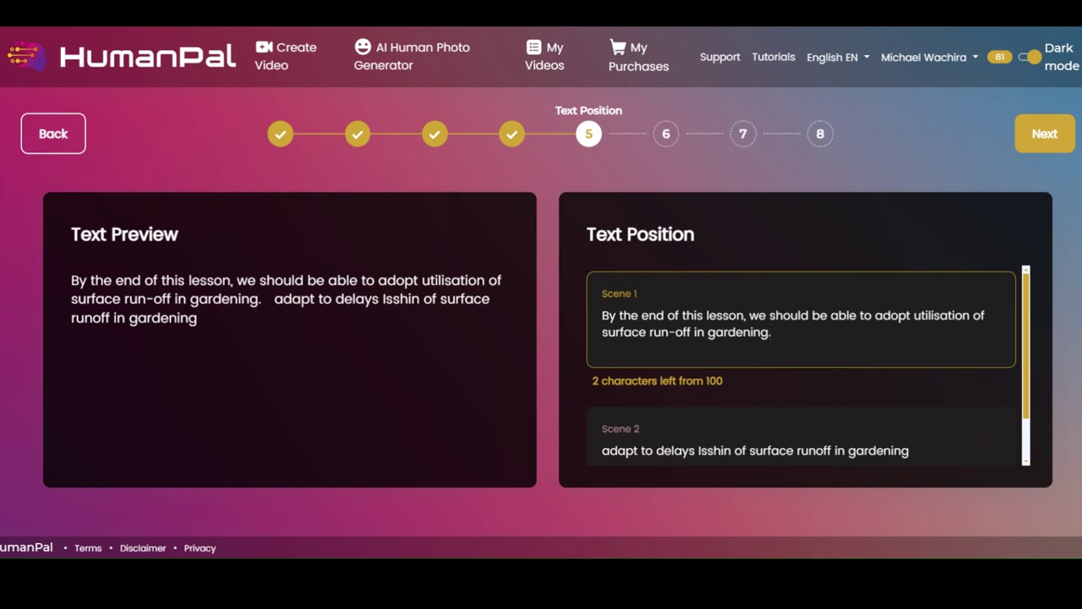
# Move "adopt utilisation of surface run-off in gardening." out of Scene 1 into Scene 2, replacing the Scene 2 text.
pyautogui.moveTo(875, 316); pyautogui.dragTo(771, 332)
pyautogui.hotkey('ctrl', 'c')
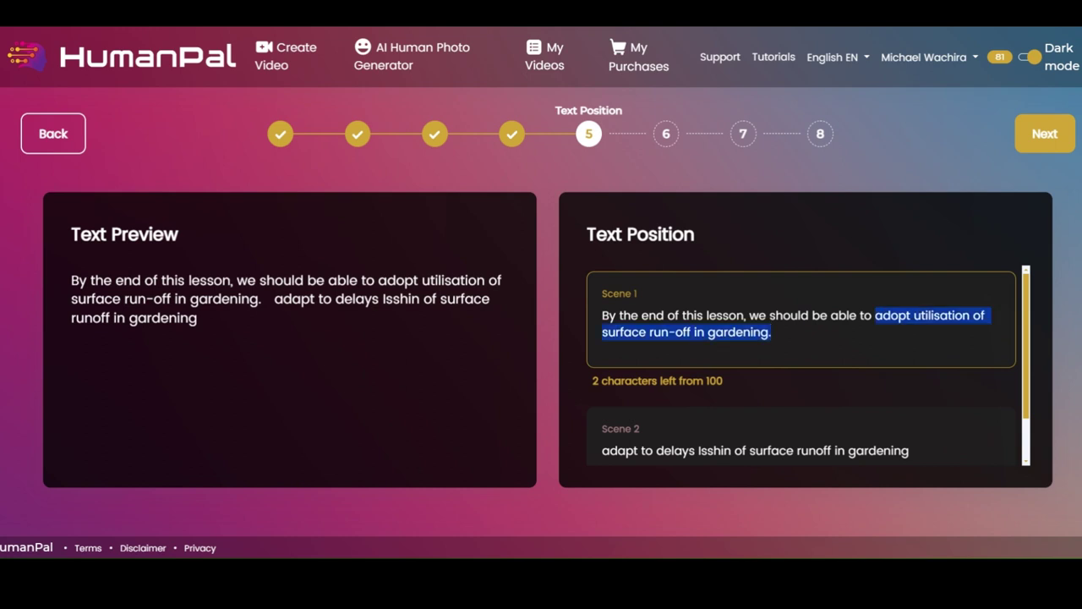
pyautogui.press('BackSpace')
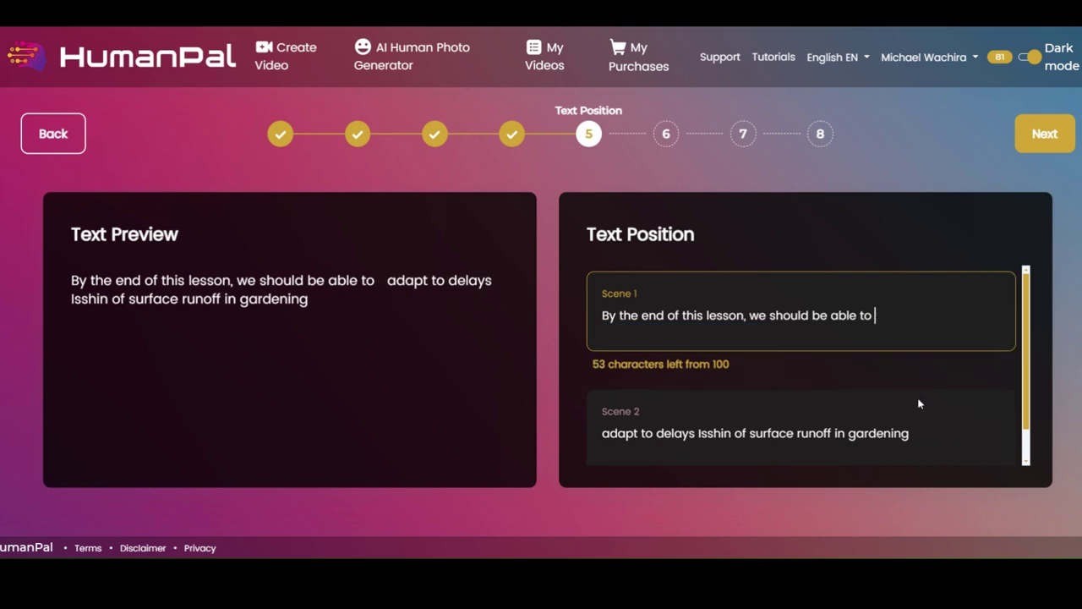
pyautogui.moveTo(911, 433); pyautogui.dragTo(565, 446)
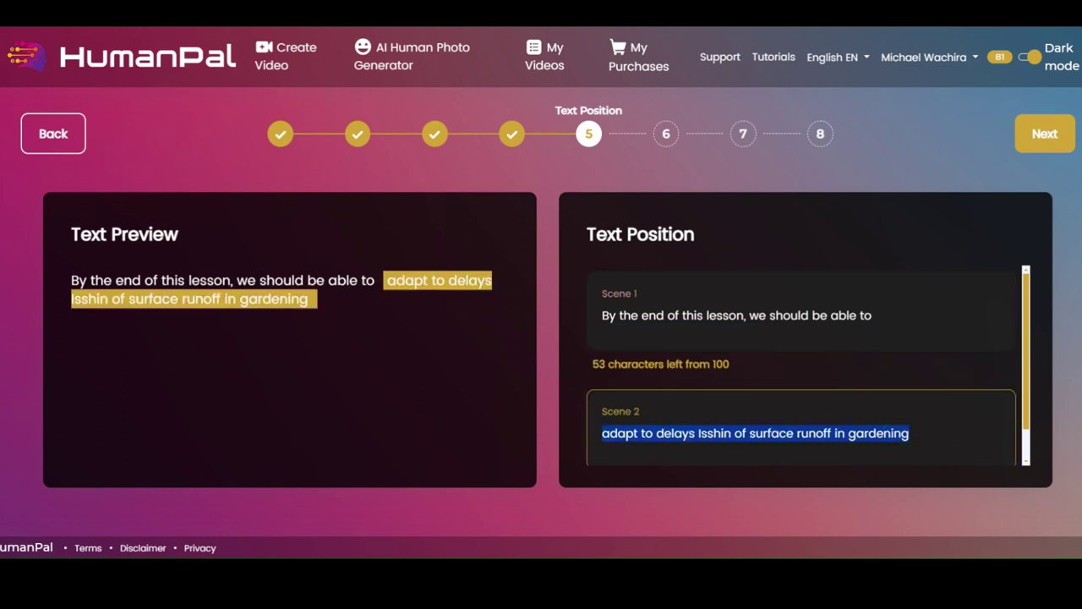
pyautogui.hotkey('ctrl', 'v')
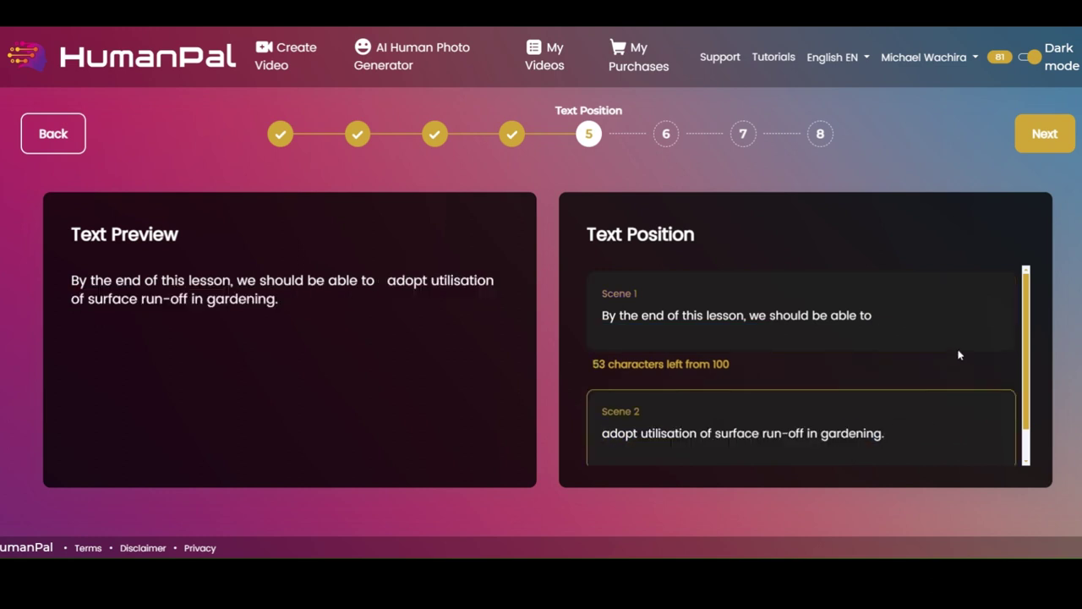
pyautogui.scroll(-1, 962, 355)
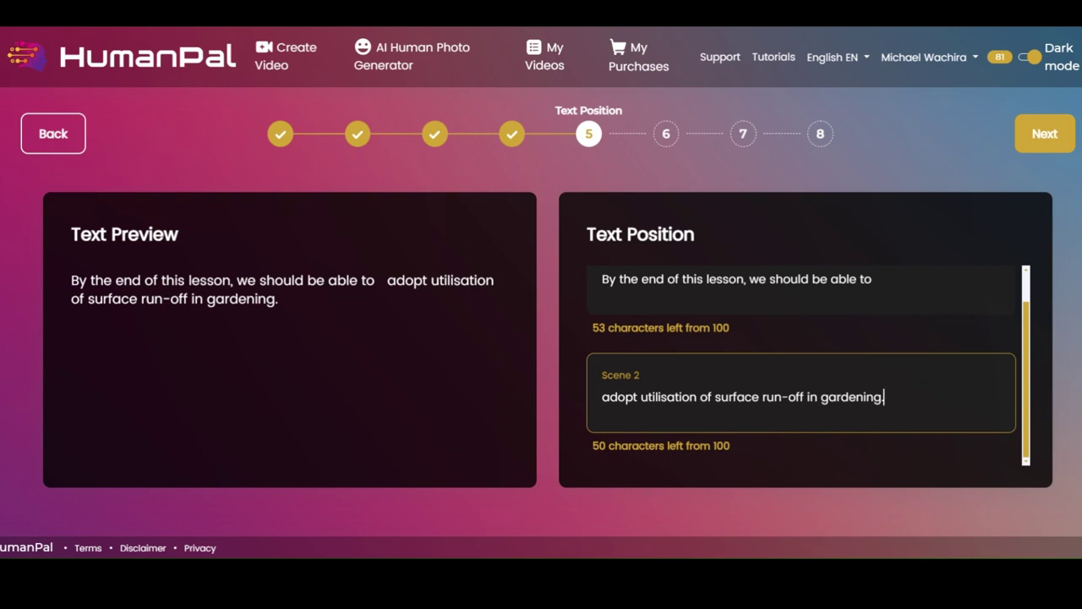
# Copy the phrase "adopt utilisation of surface run-off" from the text preview and continue to the video settings stage.
pyautogui.moveTo(388, 280); pyautogui.dragTo(187, 300)
pyautogui.hotkey('ctrl', 'c')
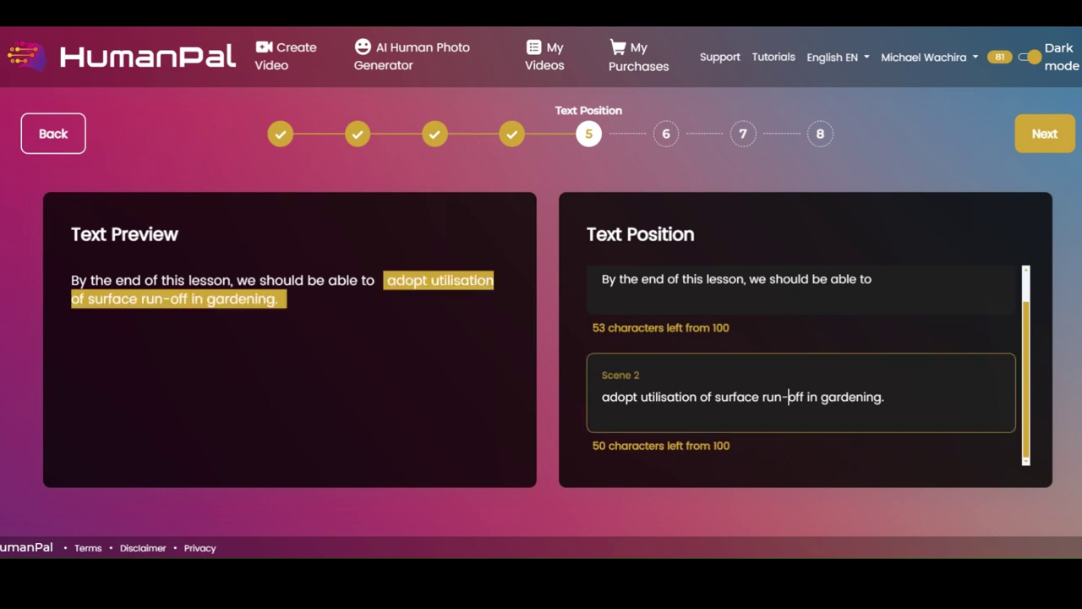
pyautogui.click(1040, 135)
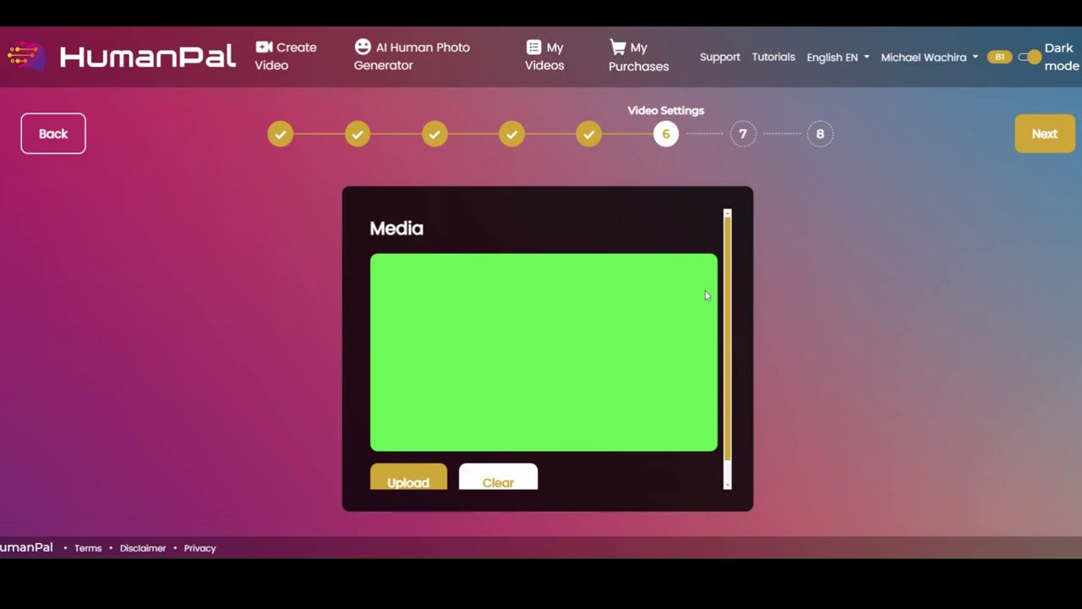
# Replace the green background with the first classroom whiteboard image from the media library and continue to the scene stage.
pyautogui.click(407, 483)
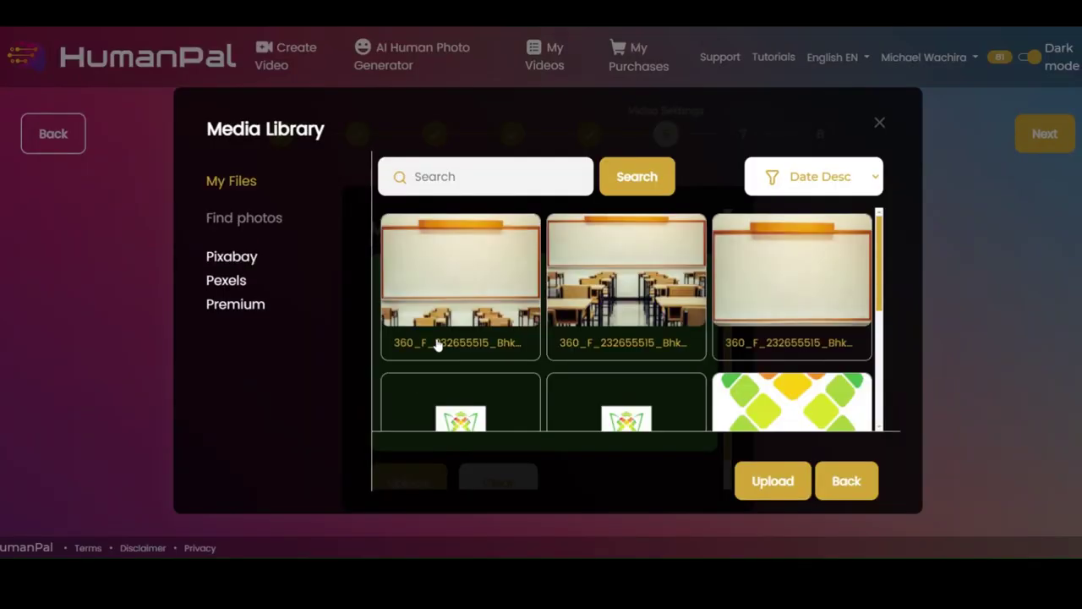
pyautogui.click(480, 284)
pyautogui.click(801, 451)
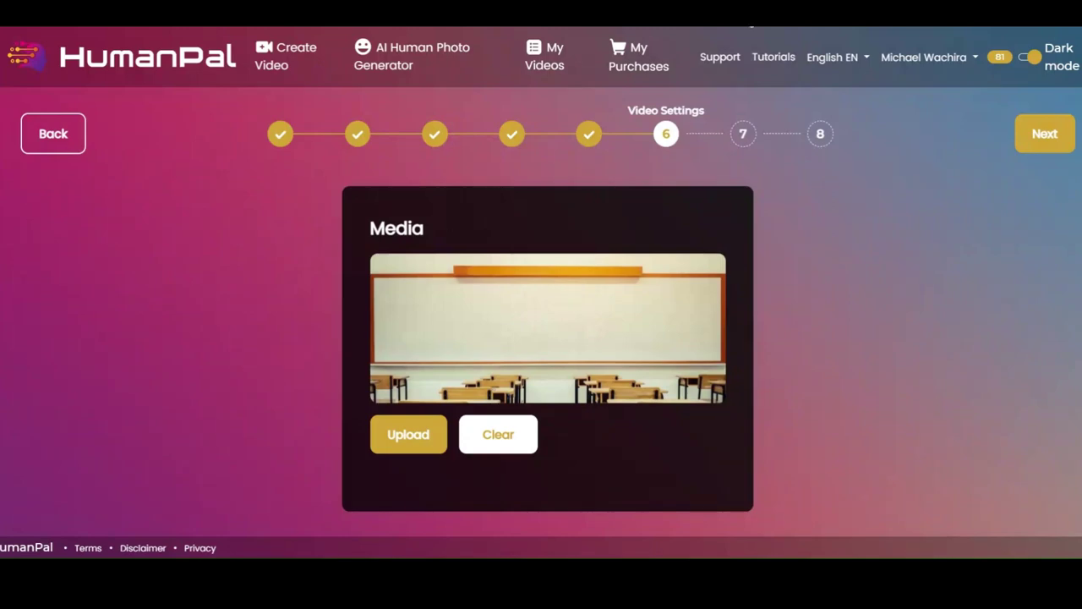
pyautogui.click(1049, 135)
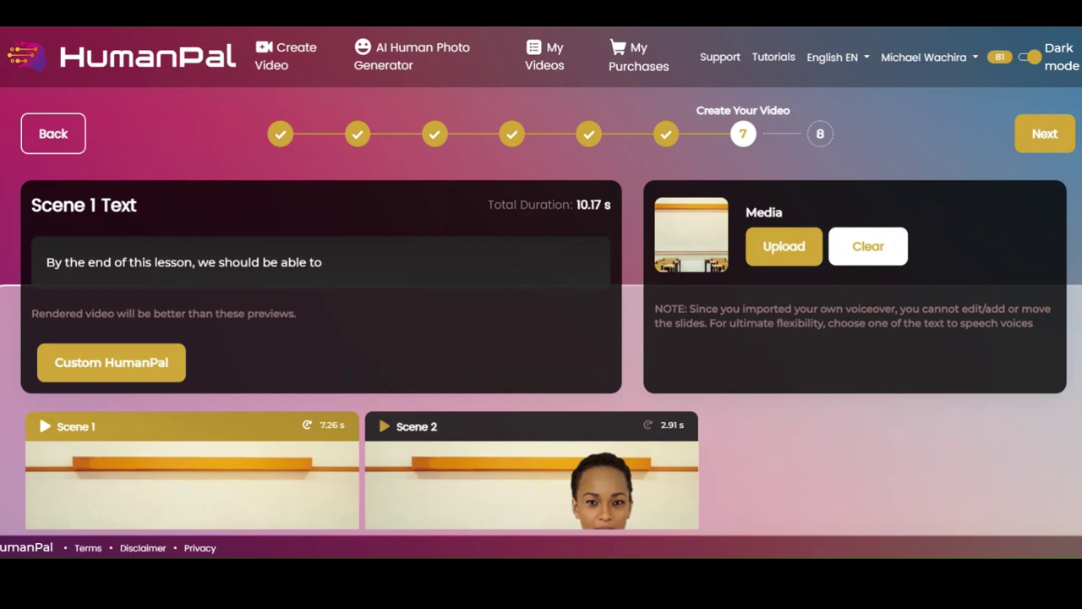
# Check the two scene previews, continue to the final stage, and name the project "adopt utilisation of surface run-off".
pyautogui.scroll(-3, 623, 231)
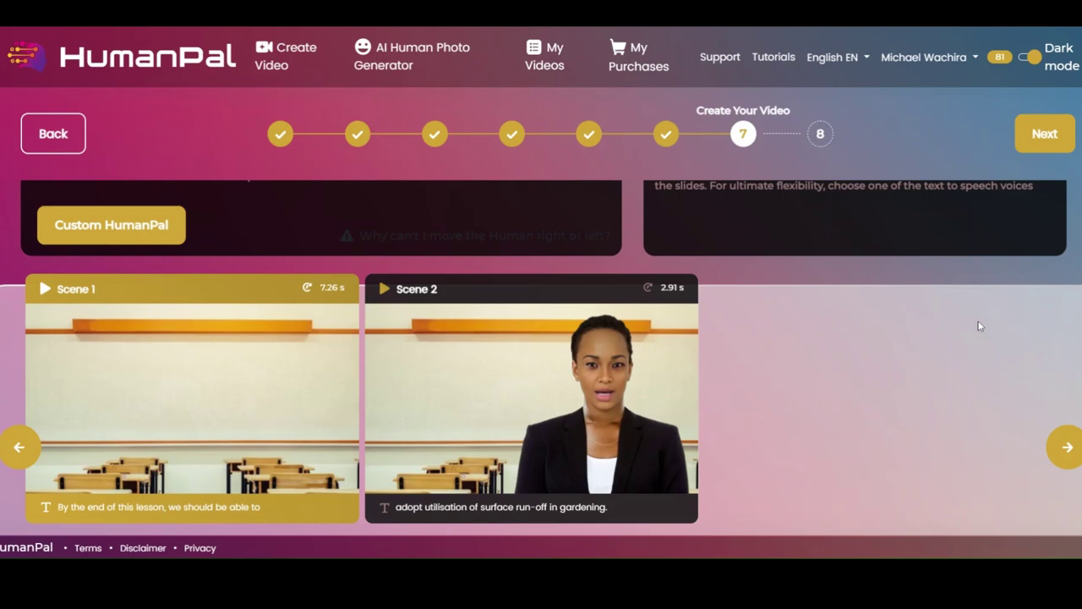
pyautogui.click(1033, 129)
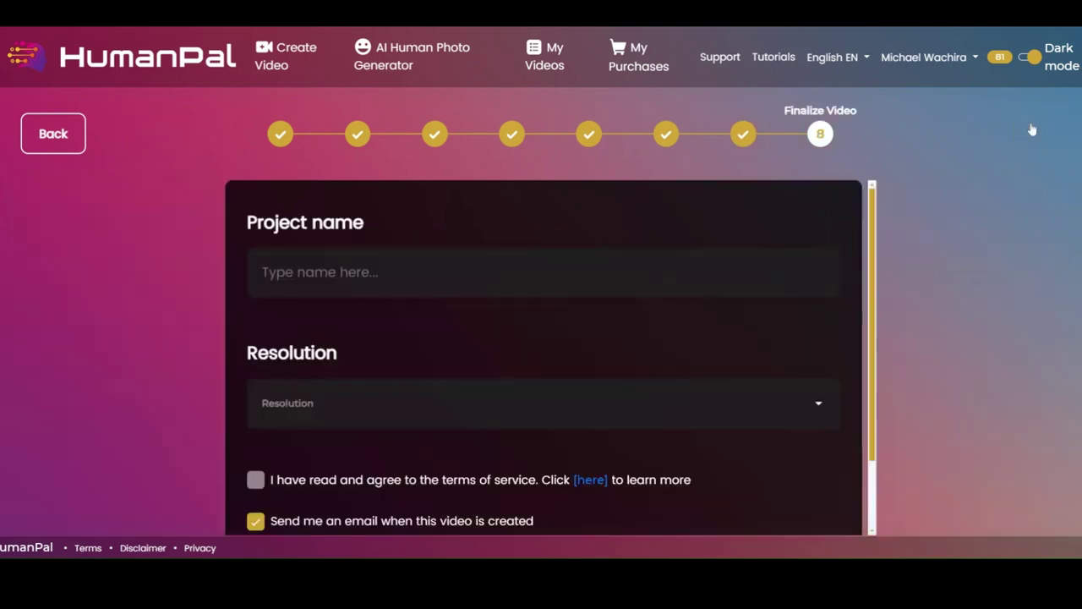
pyautogui.click(384, 267)
pyautogui.hotkey('ctrl', 'v')
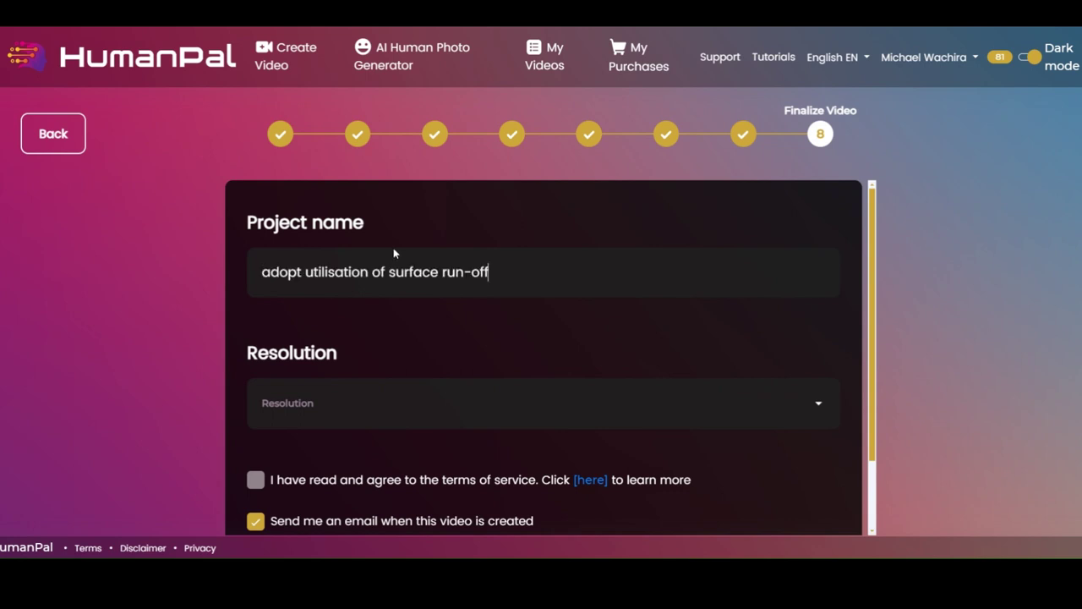